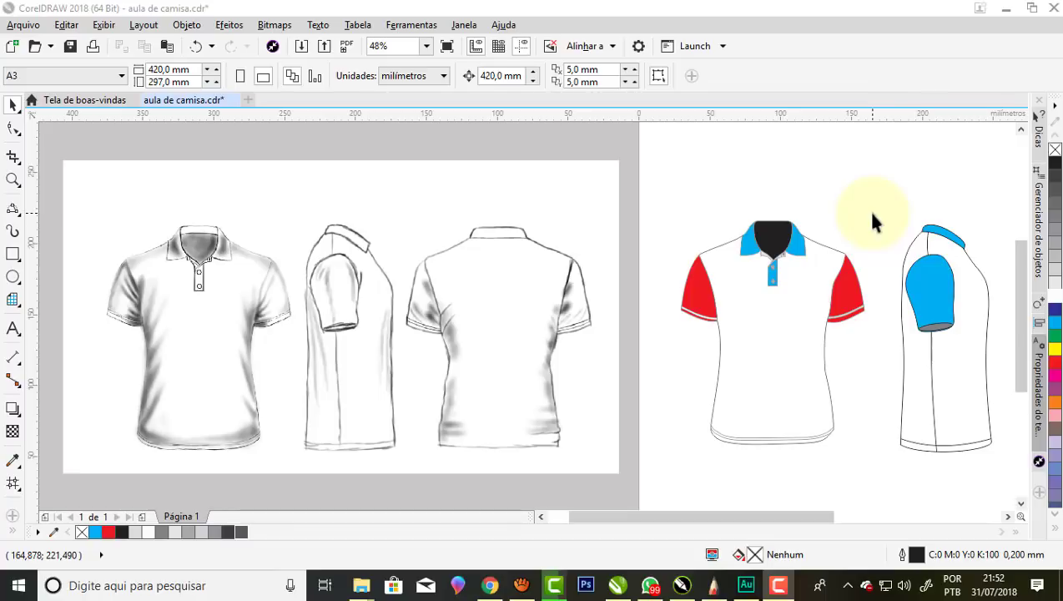
Zoom in to inspect the pencil reference sketches and the coloured shirt.
{"action": "left_click", "coordinate": [13, 179]}
{"action": "left_click_drag", "start_coordinate": [97, 212], "coordinate": [769, 405]}
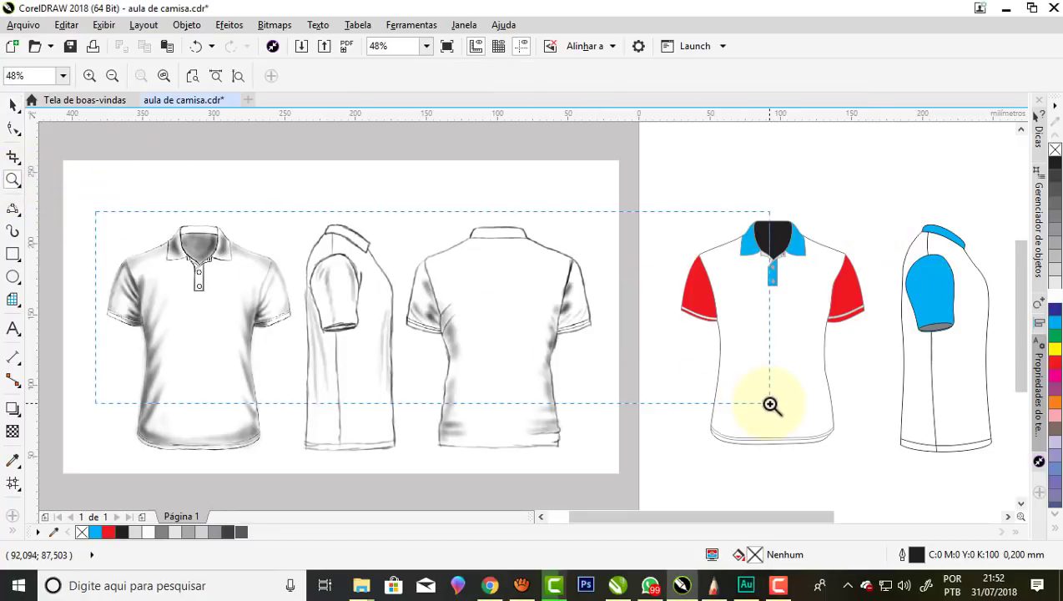
{"action": "right_click", "coordinate": [599, 272]}
{"action": "left_click", "coordinate": [932, 333]}
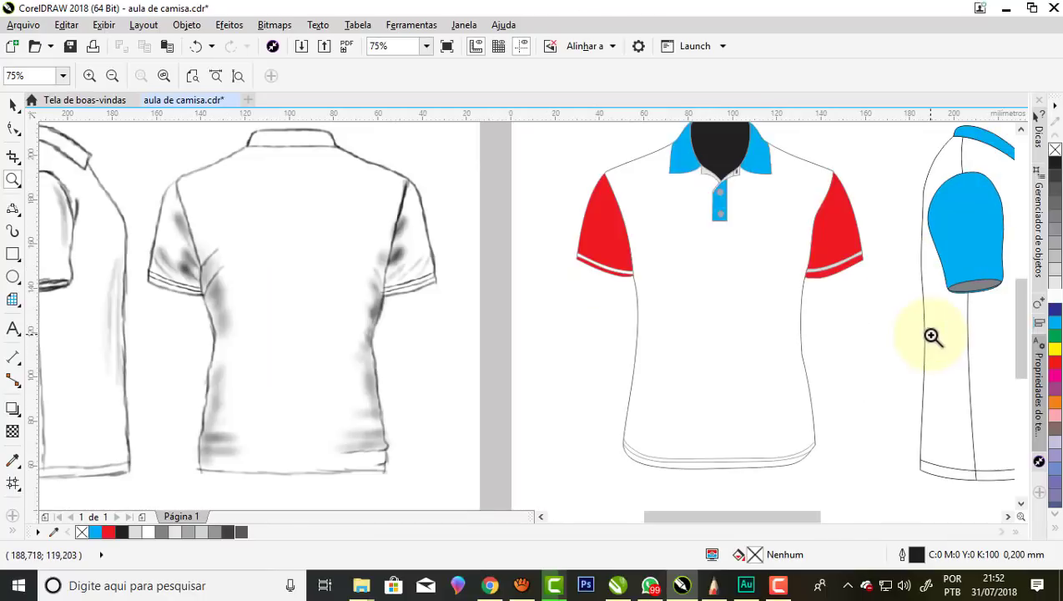
{"action": "right_click", "coordinate": [732, 299]}
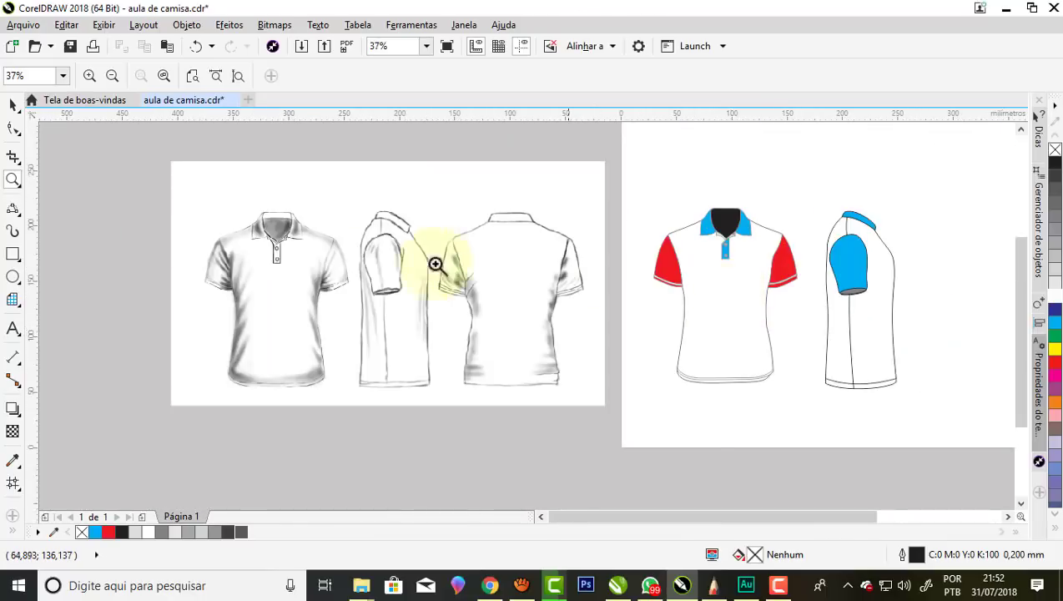
{"action": "left_click_drag", "start_coordinate": [178, 209], "coordinate": [370, 402]}
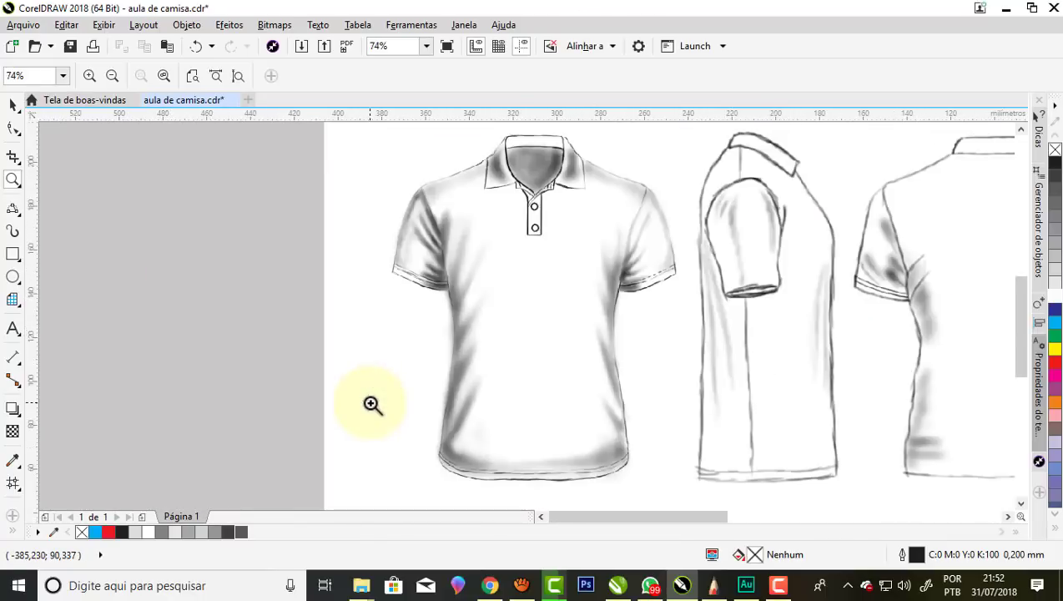
Zoom out to both pages and marquee-select the coloured front shirt with the Pick tool.
{"action": "right_click", "coordinate": [337, 272]}
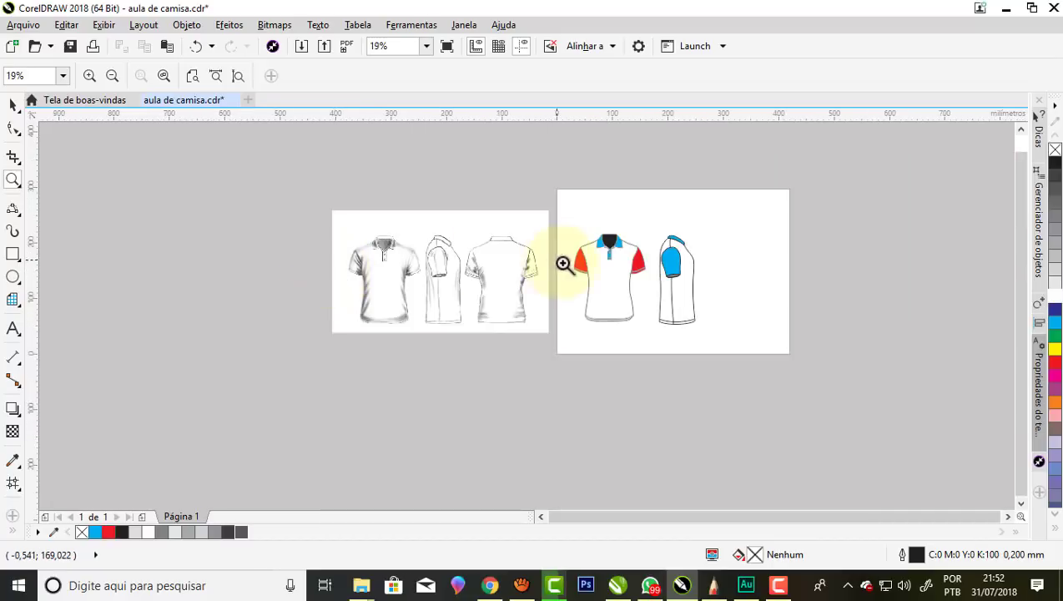
{"action": "left_click", "coordinate": [659, 279]}
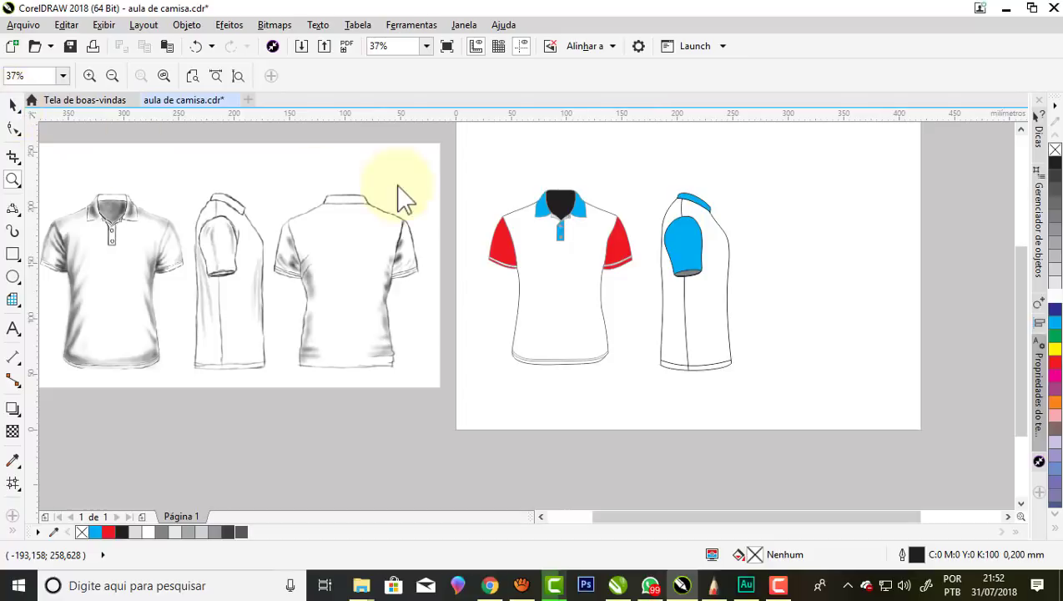
{"action": "key", "text": "space"}
{"action": "left_click_drag", "start_coordinate": [458, 154], "coordinate": [650, 389]}
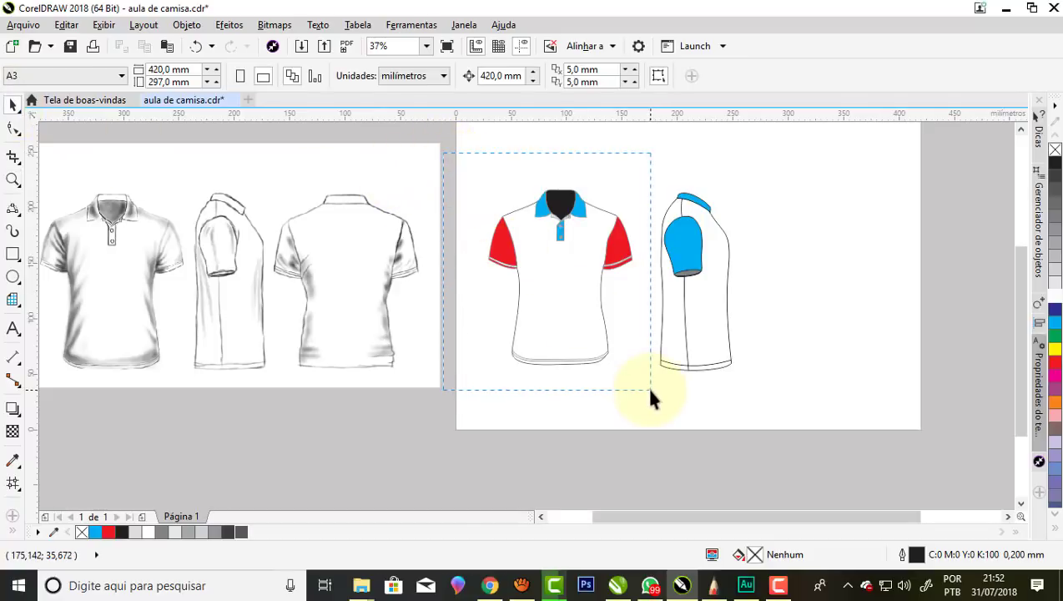
Duplicate the coloured front shirt with Ctrl+D and place the copy off-page beside the sketches.
{"action": "scroll", "coordinate": [662, 294], "scroll_direction": "down", "scroll_amount": 1}
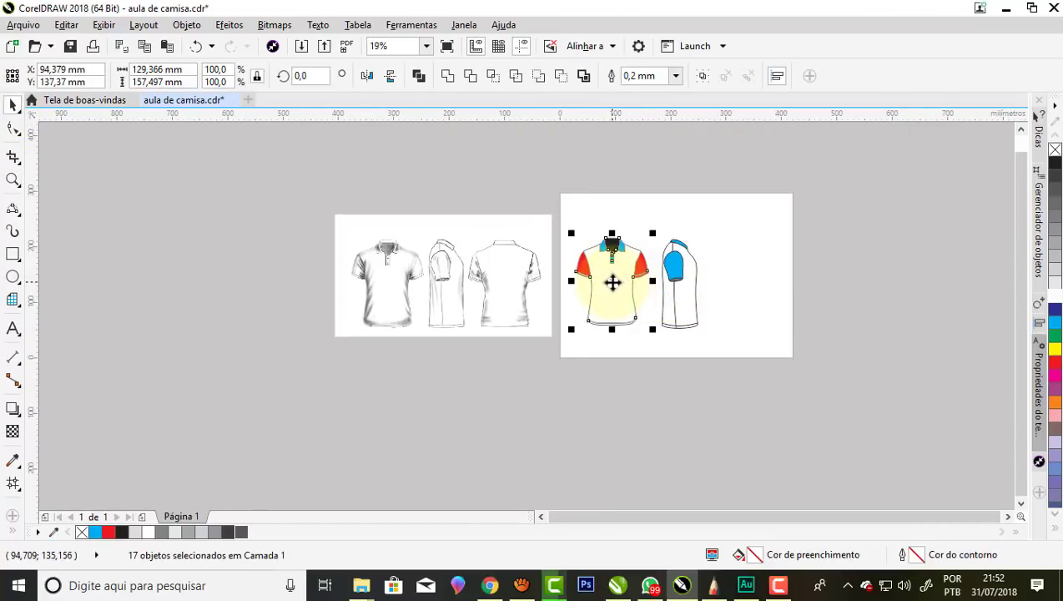
{"action": "key", "text": "ctrl+d"}
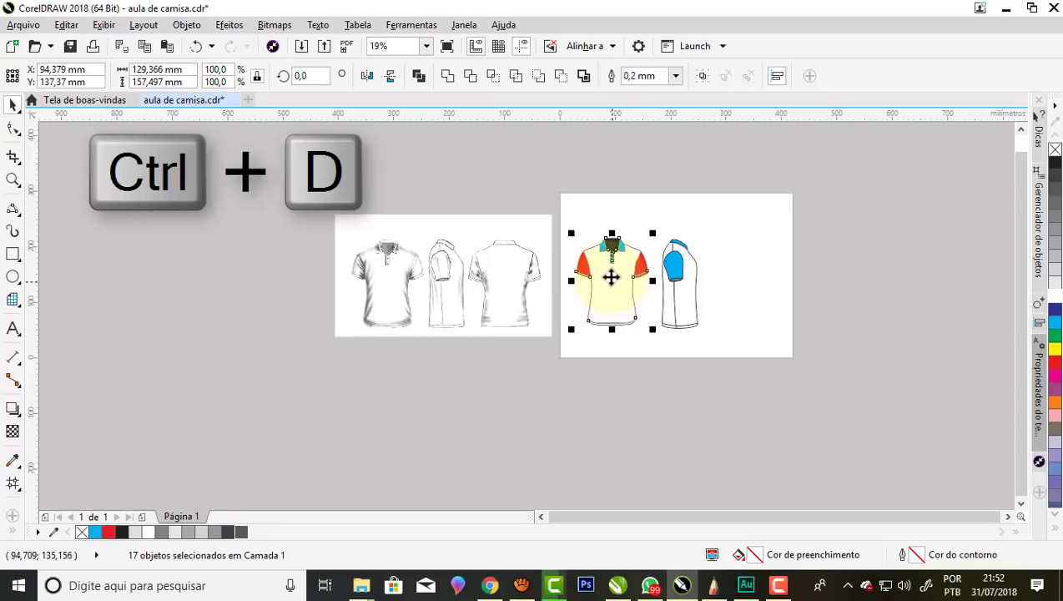
{"action": "scroll", "coordinate": [612, 283], "scroll_direction": "up", "scroll_amount": 1}
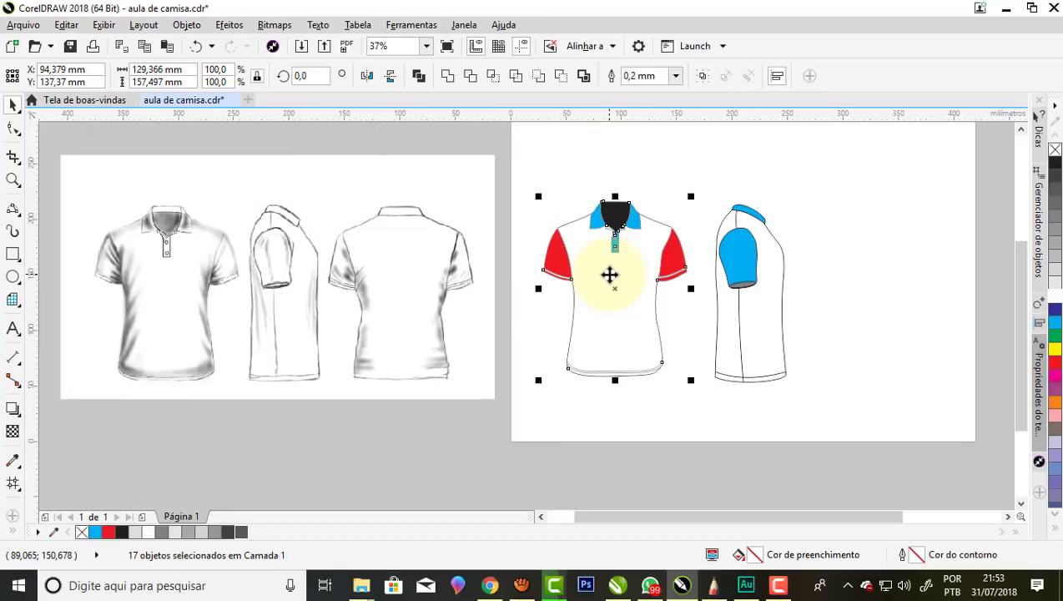
{"action": "scroll", "coordinate": [609, 274], "scroll_direction": "down", "scroll_amount": 1}
{"action": "left_click_drag", "start_coordinate": [652, 231], "coordinate": [359, 244]}
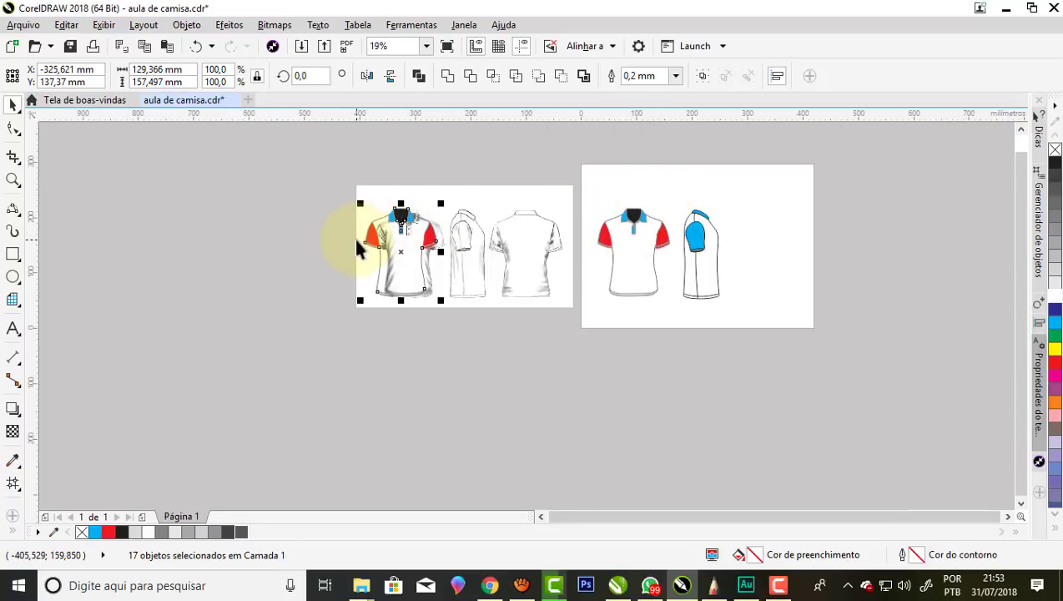
{"action": "scroll", "coordinate": [356, 247], "scroll_direction": "up", "scroll_amount": 1}
{"action": "scroll", "coordinate": [429, 256], "scroll_direction": "up", "scroll_amount": 1}
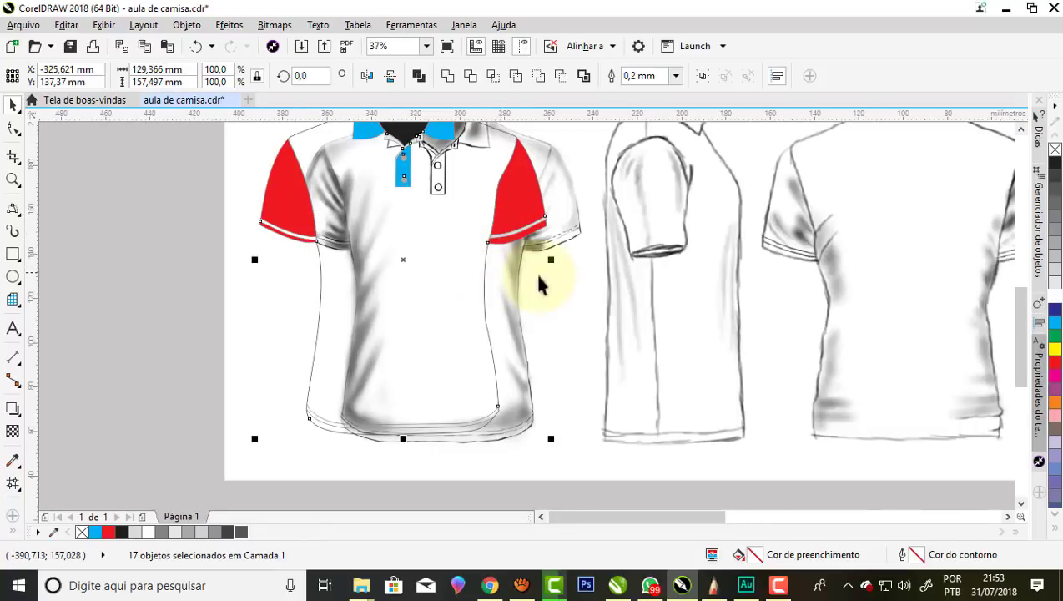
{"action": "scroll", "coordinate": [658, 284], "scroll_direction": "down", "scroll_amount": 1}
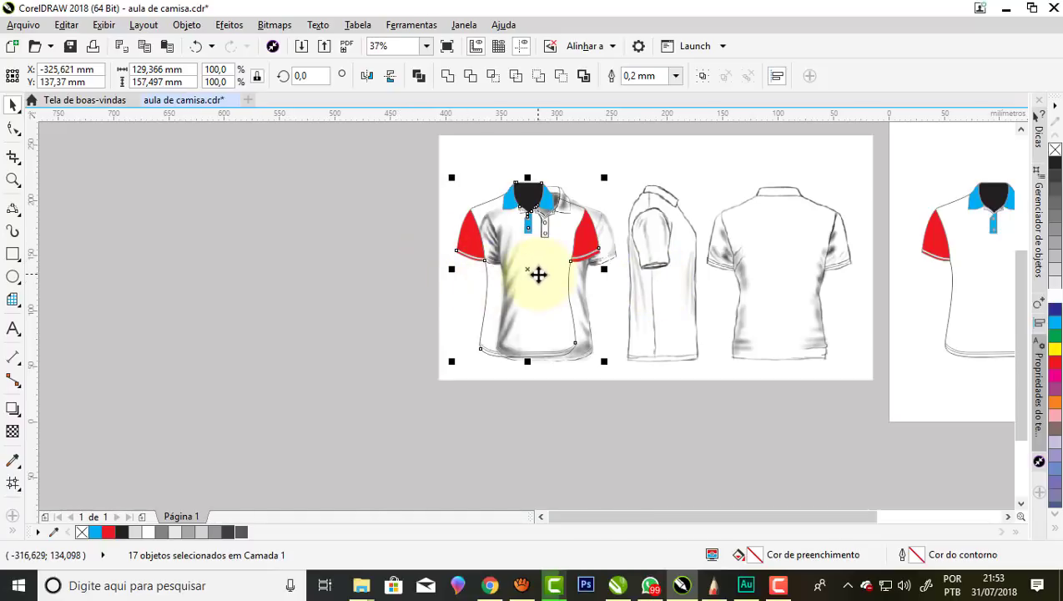
{"action": "key", "text": "ctrl+z"}
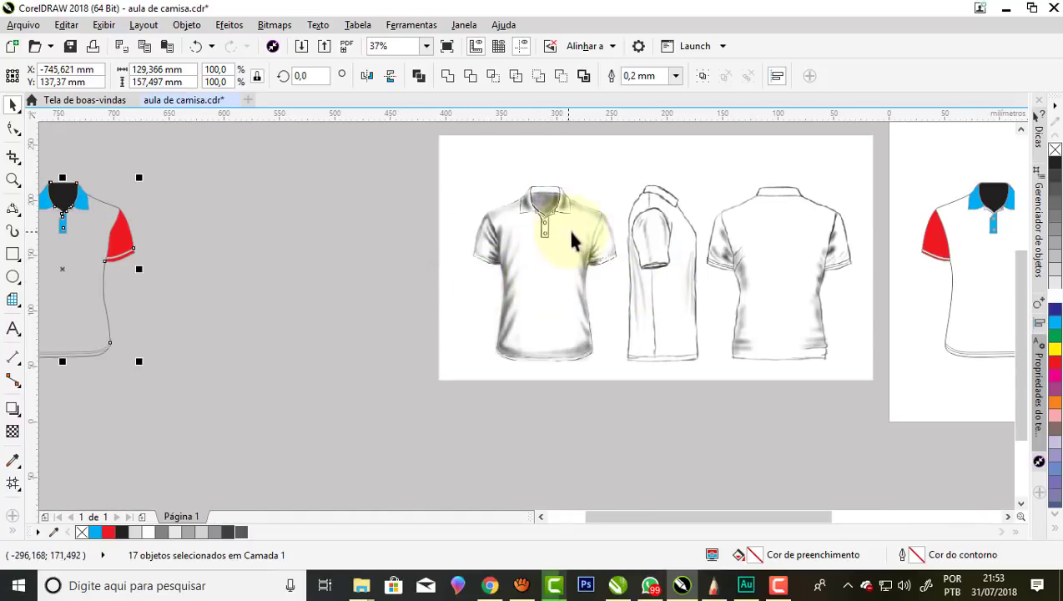
{"action": "scroll", "coordinate": [599, 244], "scroll_direction": "down", "scroll_amount": 1}
Unlock the pencil reference sketch and move it beside the shirt copy.
{"action": "right_click", "coordinate": [589, 245]}
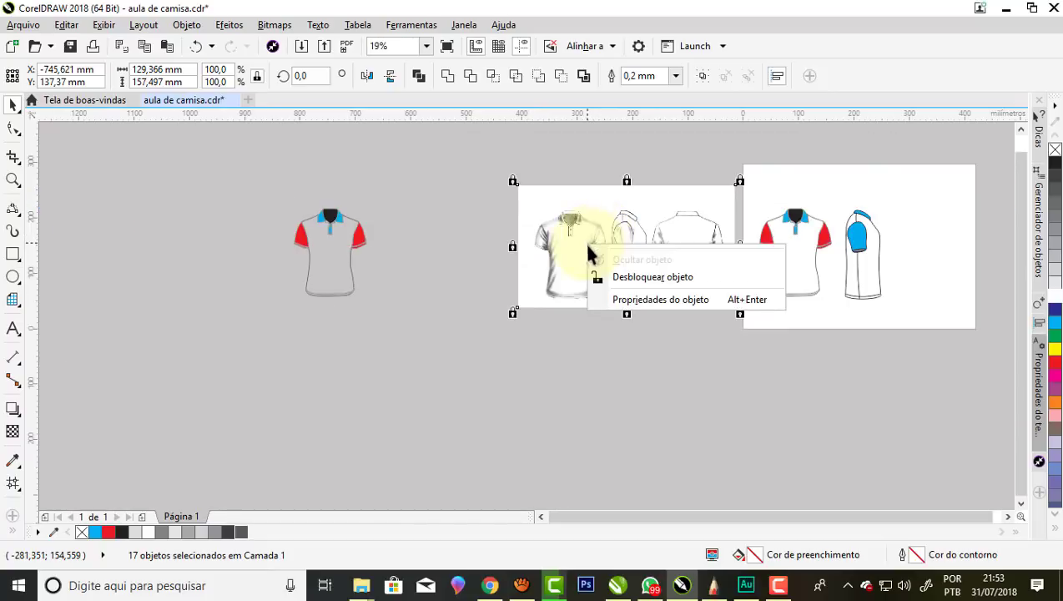
{"action": "left_click", "coordinate": [653, 277]}
{"action": "left_click", "coordinate": [591, 259]}
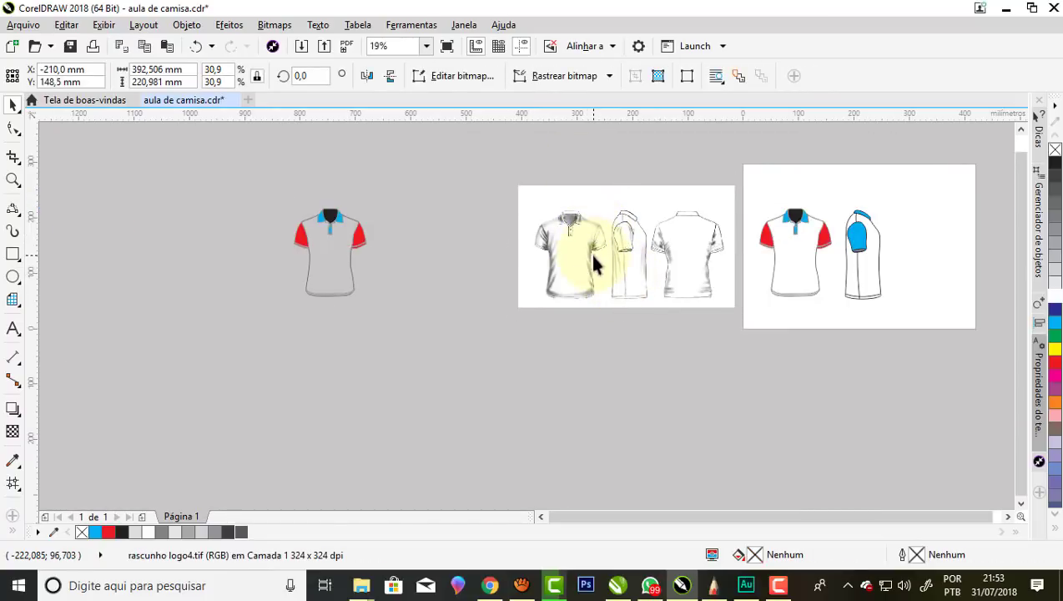
{"action": "left_click", "coordinate": [583, 255]}
{"action": "left_click_drag", "start_coordinate": [610, 256], "coordinate": [455, 259]}
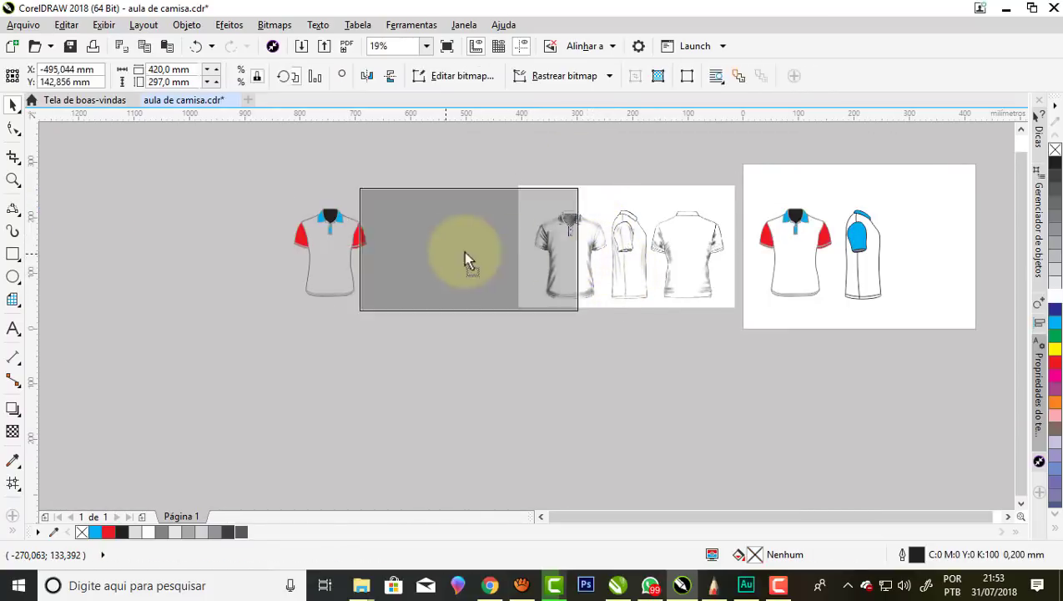
Select the shirt copy's main body curve, separate from the collar and sleeves.
{"action": "scroll", "coordinate": [285, 240], "scroll_direction": "up", "scroll_amount": 1}
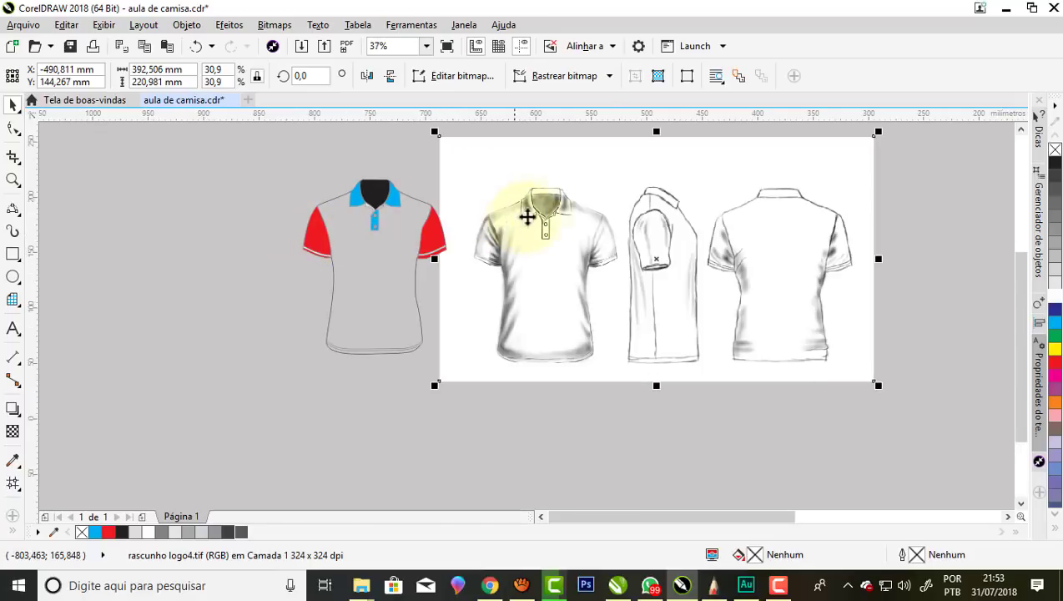
{"action": "scroll", "coordinate": [515, 199], "scroll_direction": "down", "scroll_amount": 1}
{"action": "scroll", "coordinate": [503, 213], "scroll_direction": "up", "scroll_amount": 1}
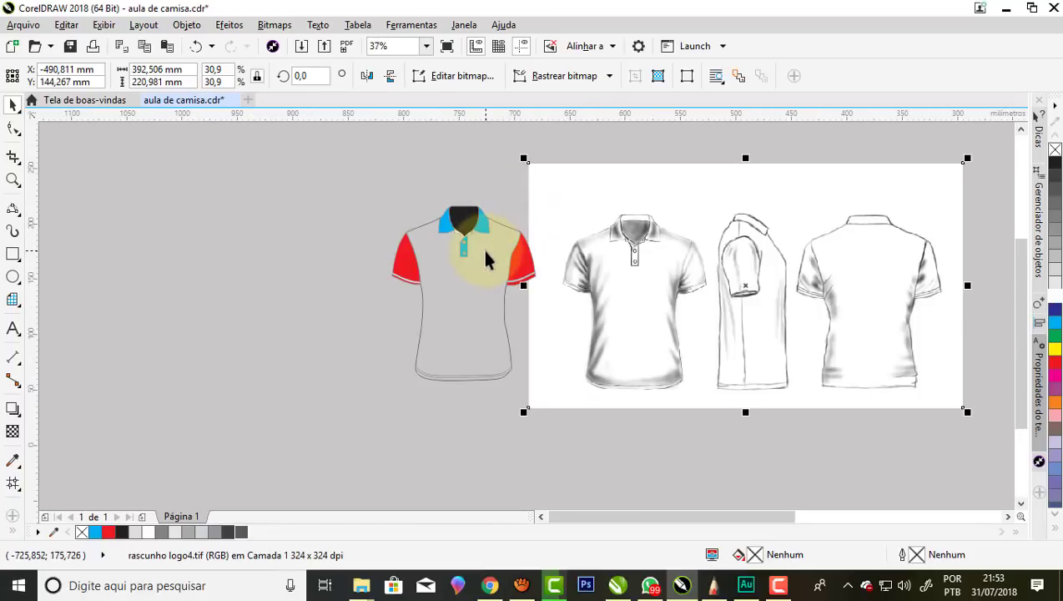
{"action": "scroll", "coordinate": [488, 258], "scroll_direction": "up", "scroll_amount": 1}
{"action": "scroll", "coordinate": [393, 237], "scroll_direction": "down", "scroll_amount": 1}
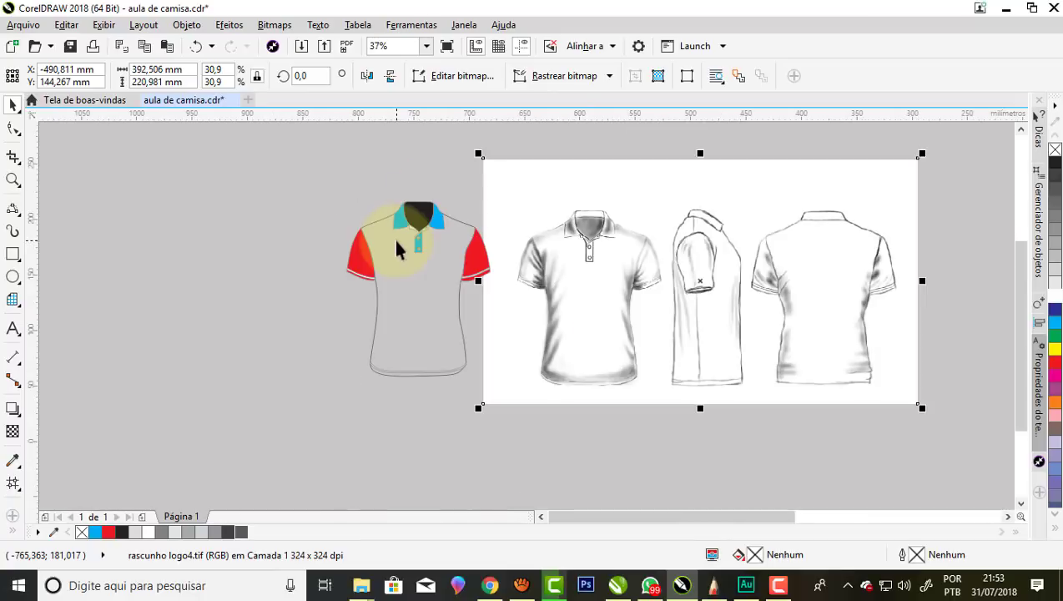
{"action": "scroll", "coordinate": [393, 237], "scroll_direction": "down", "scroll_amount": 1}
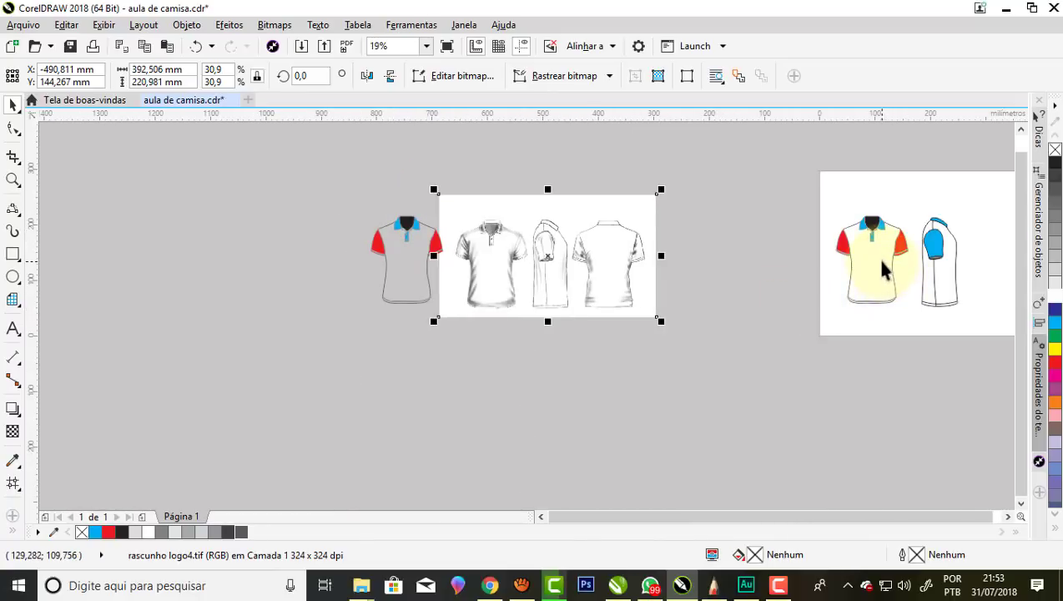
{"action": "scroll", "coordinate": [405, 245], "scroll_direction": "up", "scroll_amount": 2}
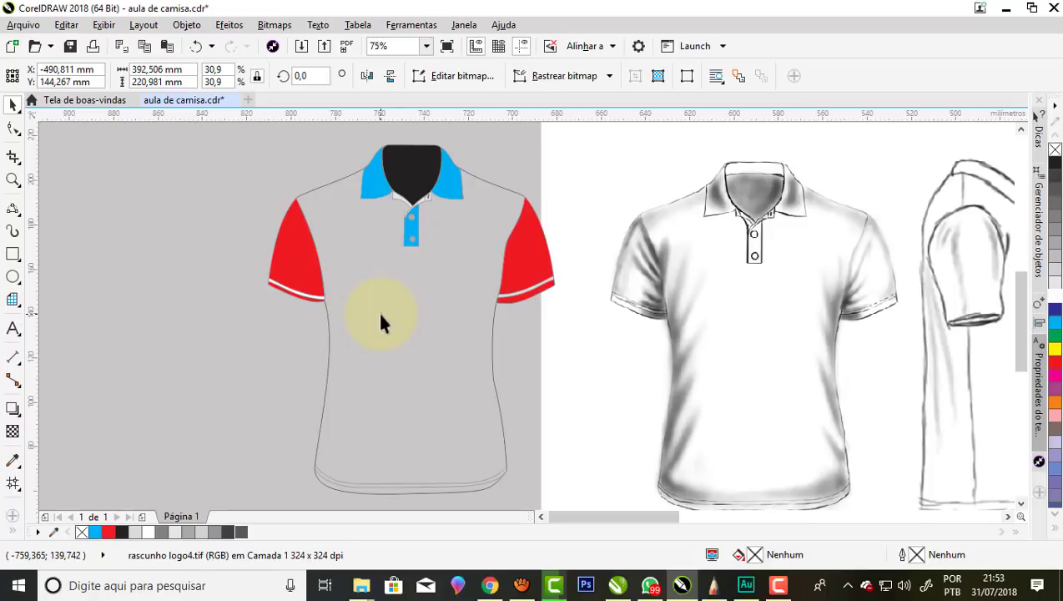
{"action": "left_click", "coordinate": [498, 396]}
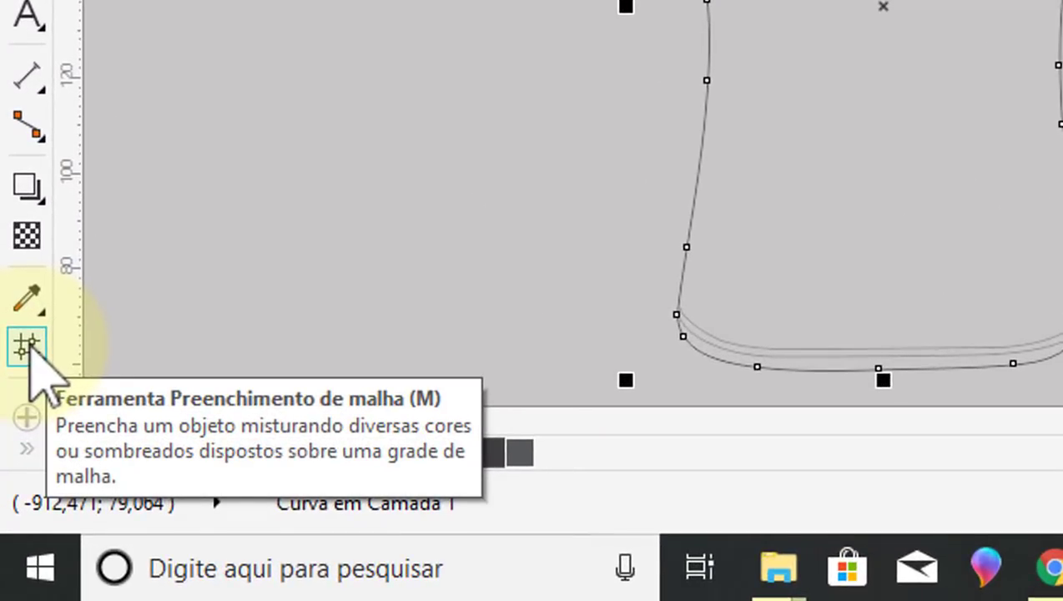
Apply a Mesh Fill to the copied shirt body with a 7 by 7 grid.
{"action": "left_click", "coordinate": [30, 348]}
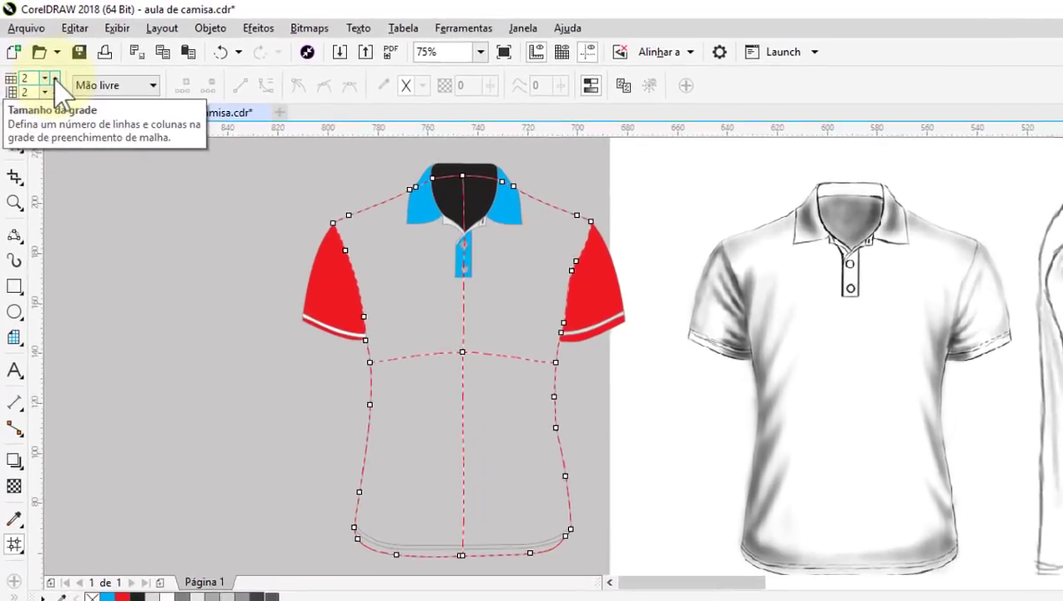
{"action": "left_click", "coordinate": [54, 79]}
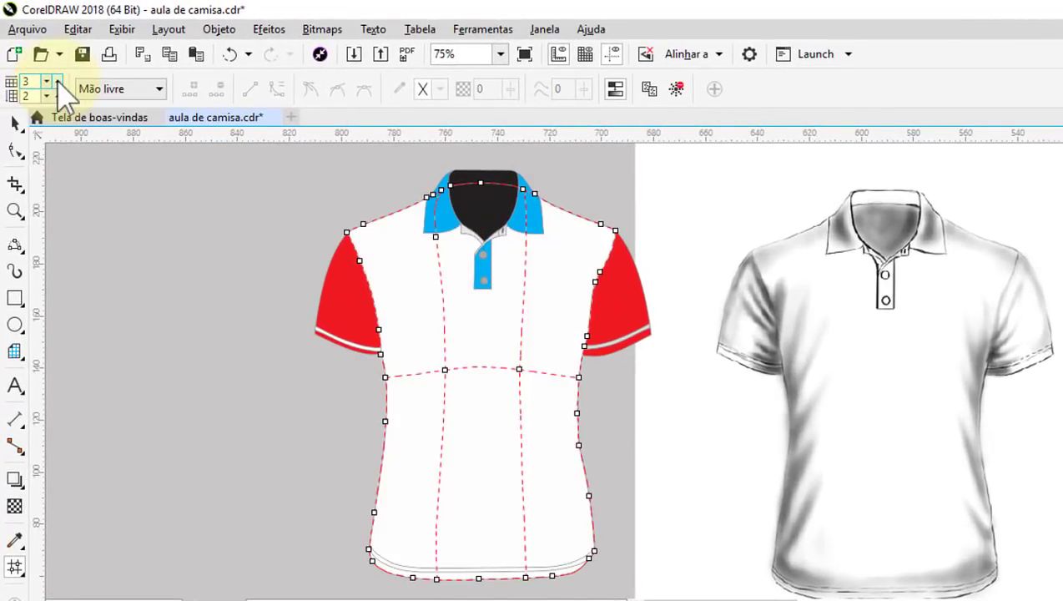
{"action": "left_click", "coordinate": [57, 81]}
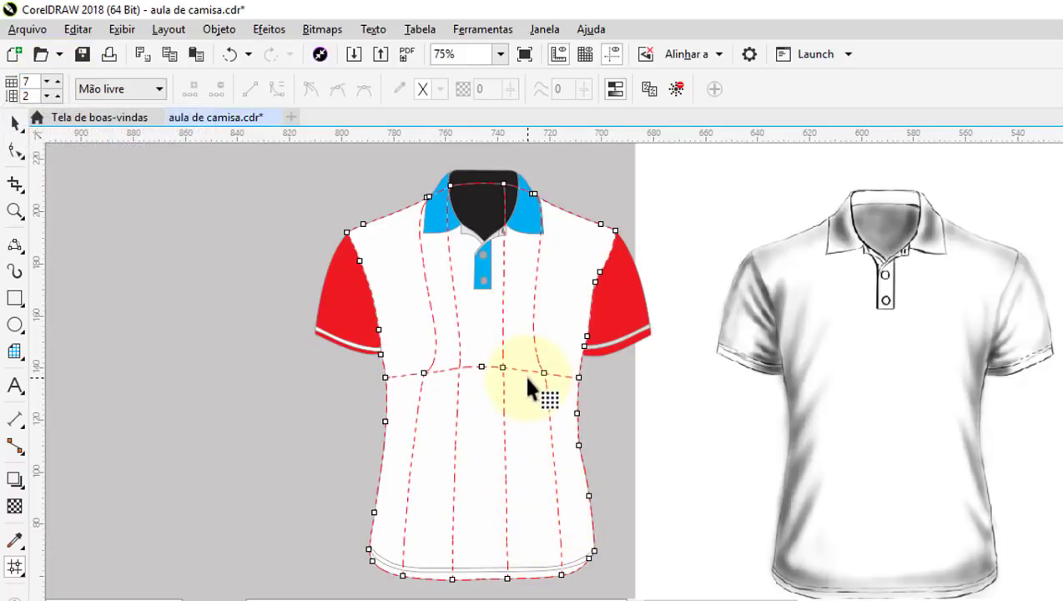
{"action": "left_click", "coordinate": [58, 95]}
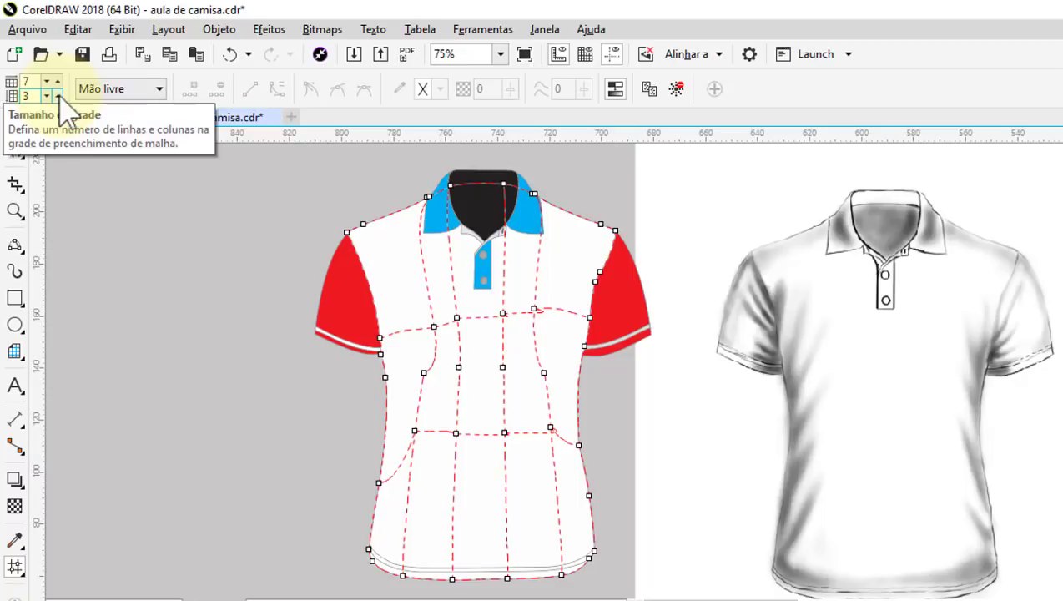
{"action": "left_click", "coordinate": [57, 94]}
{"action": "left_click", "coordinate": [58, 94]}
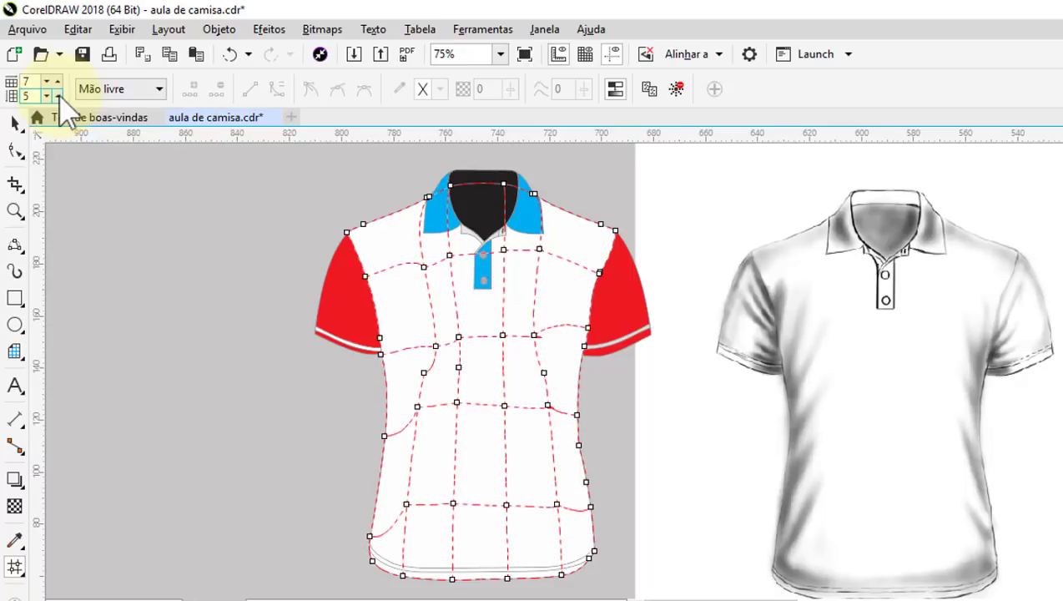
{"action": "left_click", "coordinate": [58, 95]}
{"action": "left_click", "coordinate": [58, 94]}
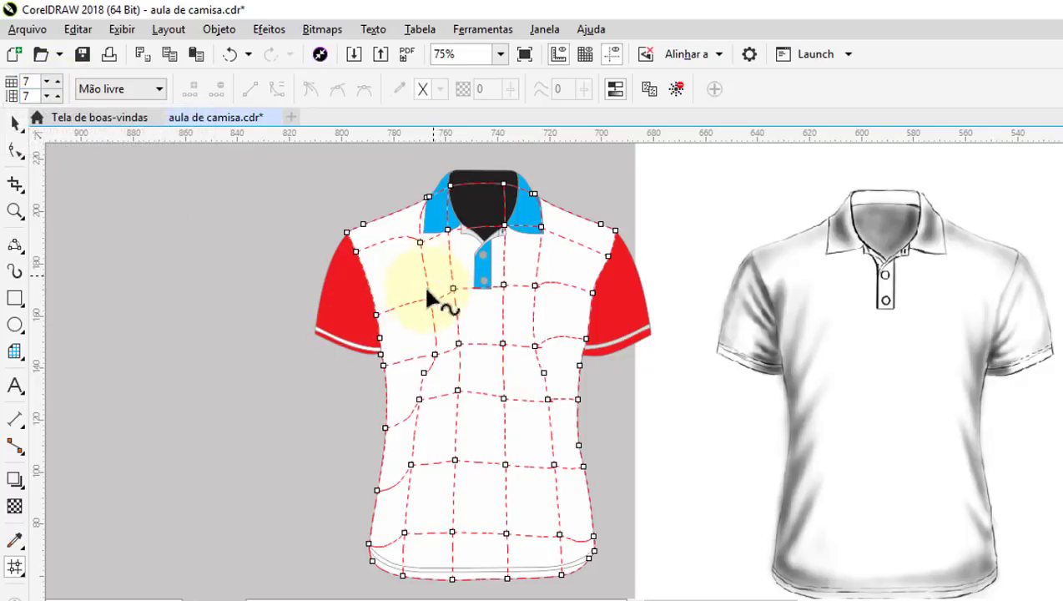
Reshape the left-chest mesh nodes and delete extra nodes to straighten the wavy vertical line.
{"action": "scroll", "coordinate": [401, 350], "scroll_direction": "up", "scroll_amount": 2}
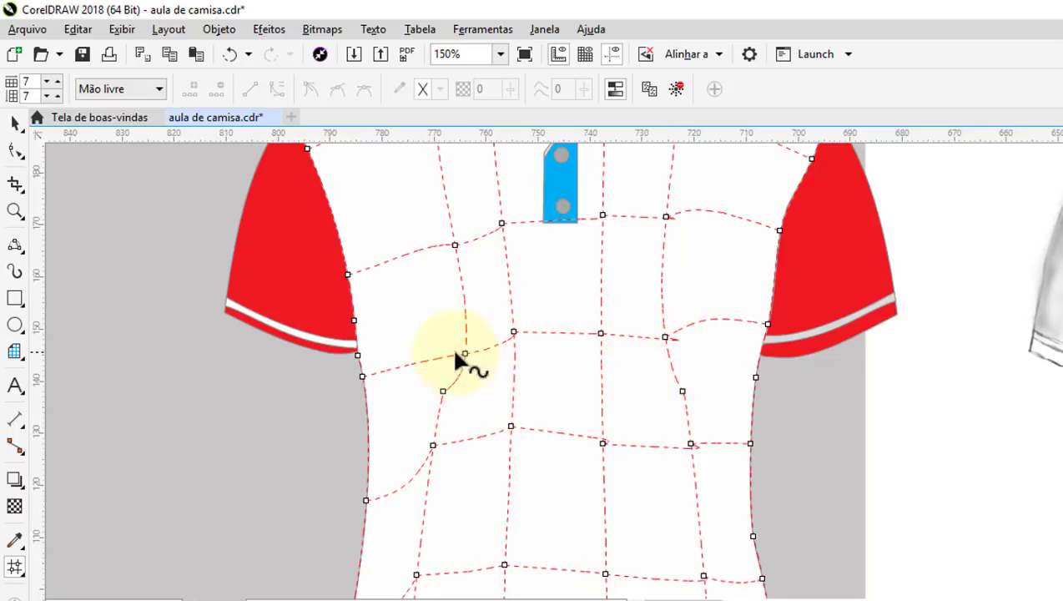
{"action": "scroll", "coordinate": [456, 354], "scroll_direction": "up", "scroll_amount": 2}
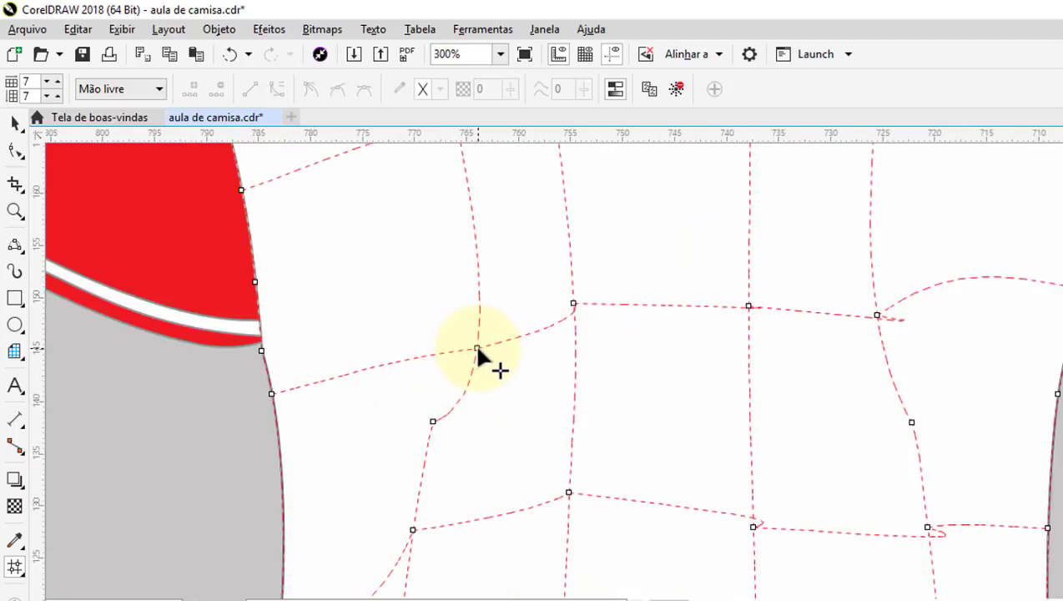
{"action": "left_click_drag", "start_coordinate": [477, 348], "coordinate": [424, 328]}
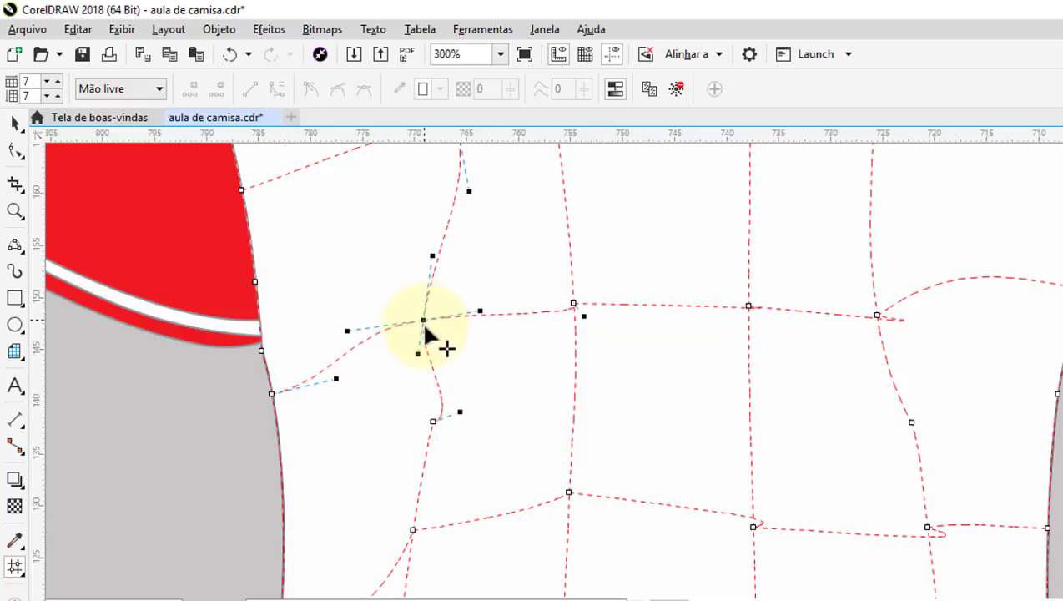
{"action": "left_click_drag", "start_coordinate": [430, 420], "coordinate": [409, 422]}
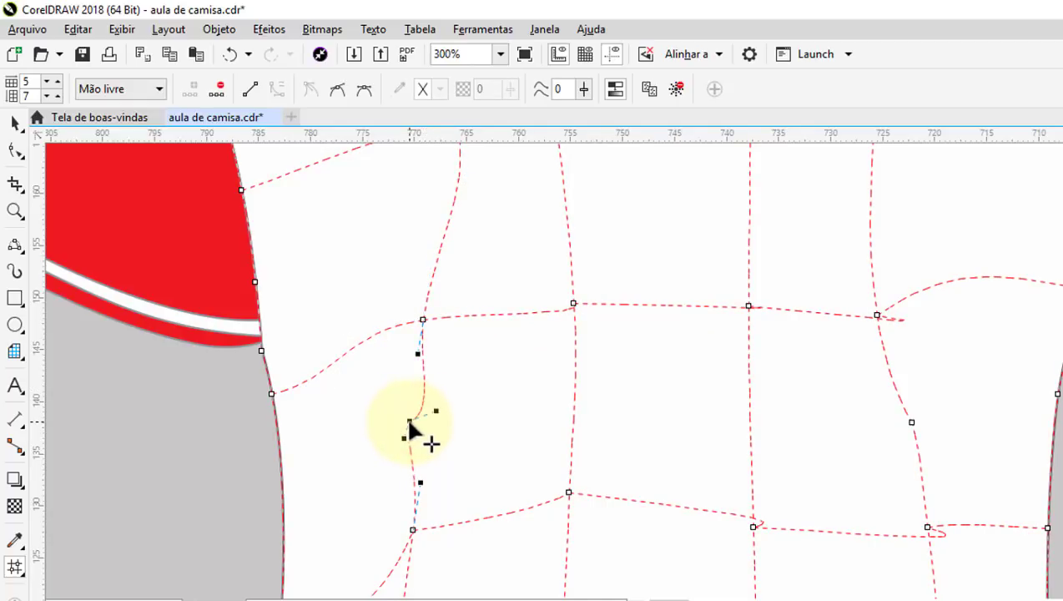
{"action": "left_click", "coordinate": [216, 89]}
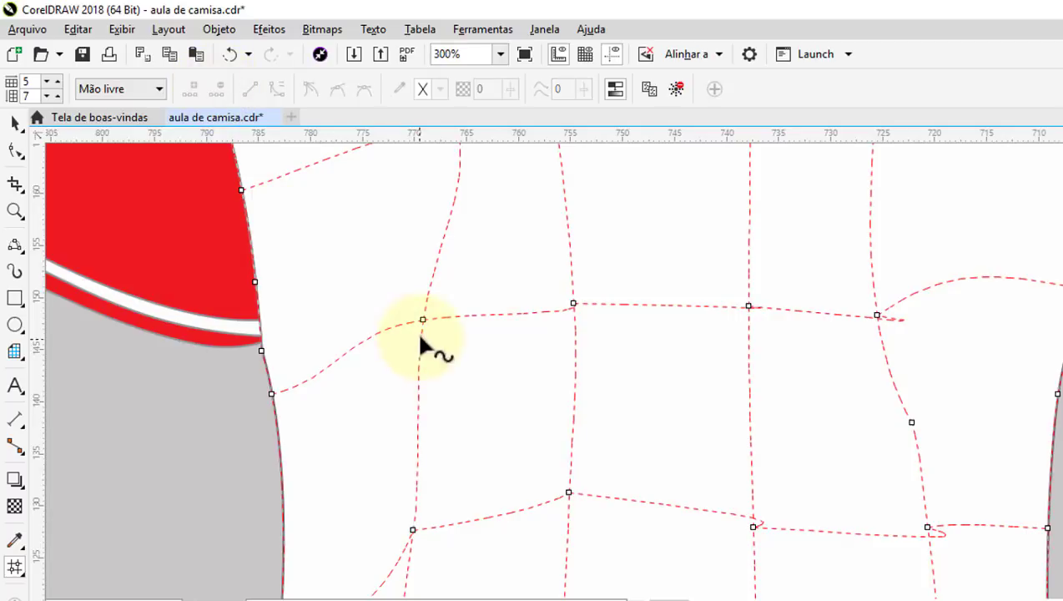
{"action": "left_click", "coordinate": [229, 54]}
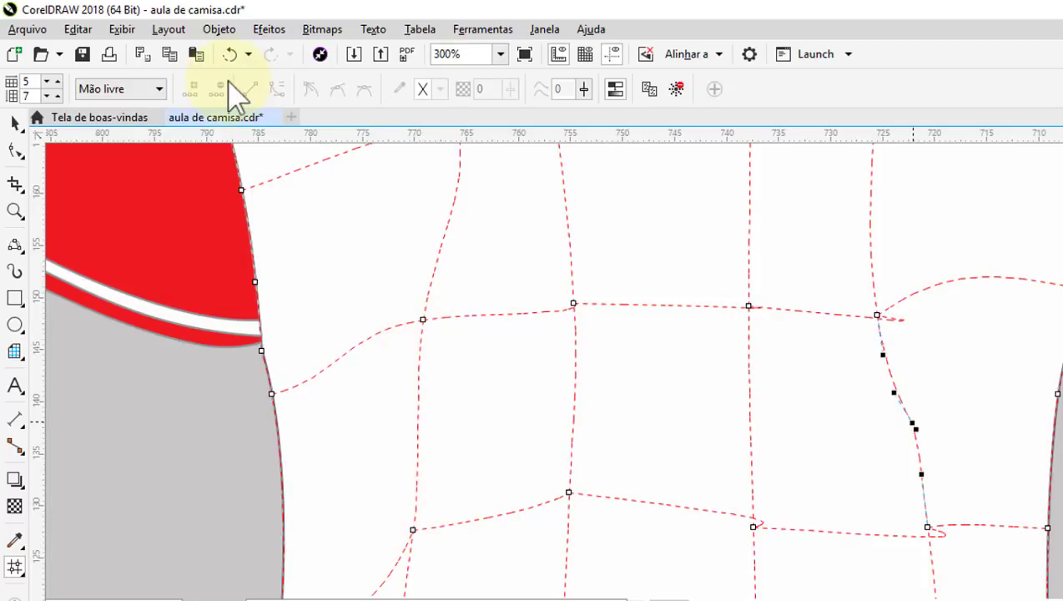
{"action": "left_click", "coordinate": [913, 424]}
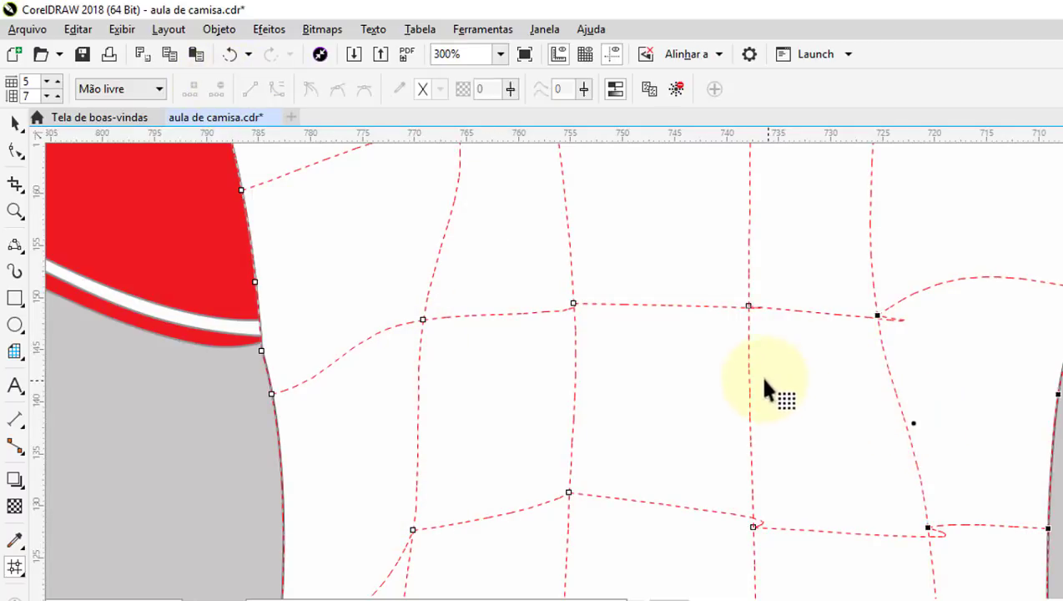
{"action": "left_click", "coordinate": [876, 313]}
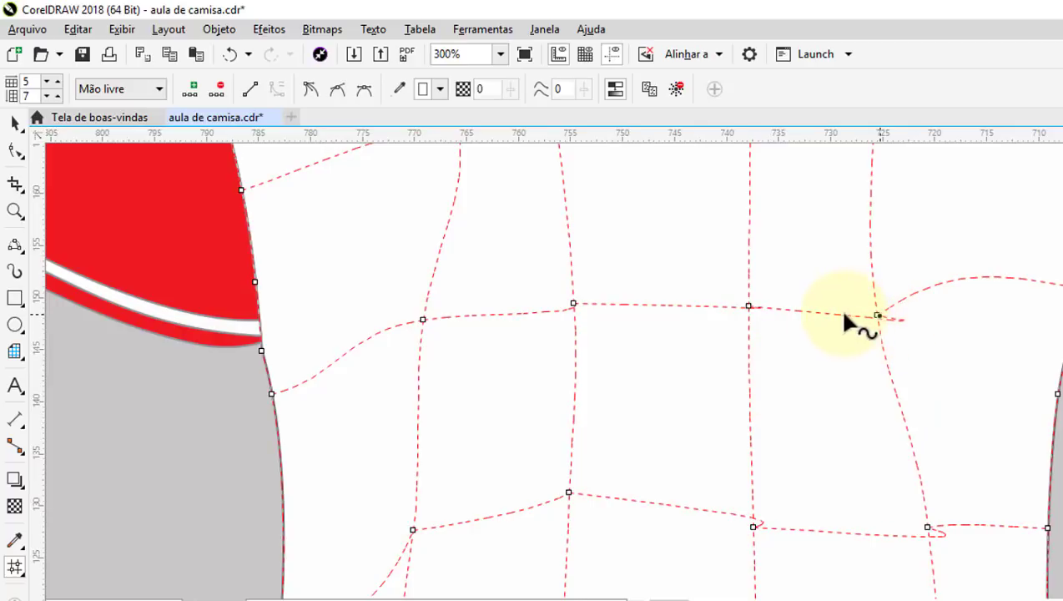
{"action": "scroll", "coordinate": [792, 311], "scroll_direction": "down", "scroll_amount": 2}
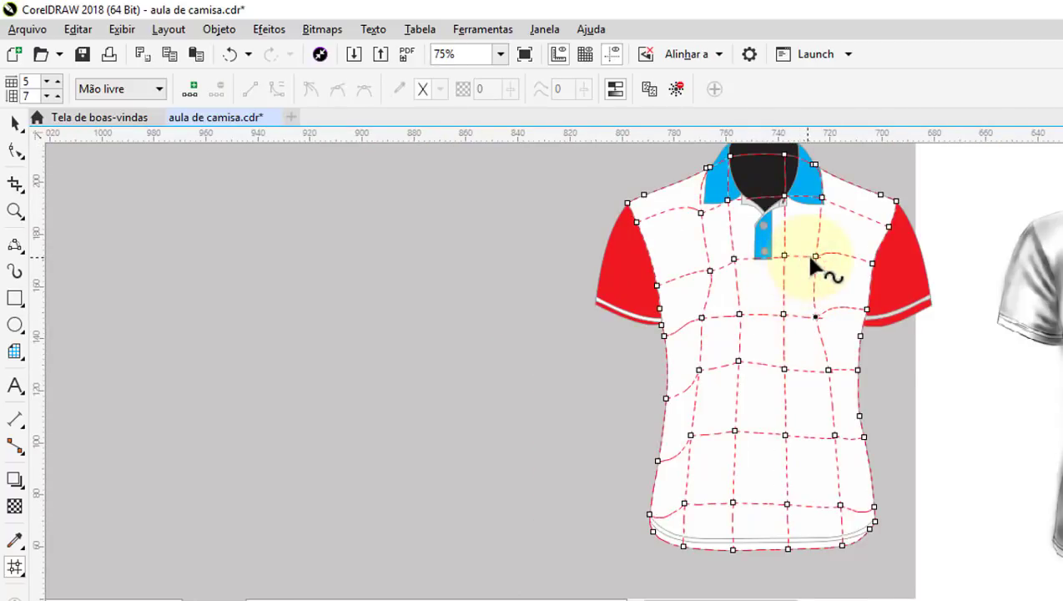
Flatten the control handles of the sleeve-edge node to straighten the grid line into the sleeve.
{"action": "scroll", "coordinate": [805, 252], "scroll_direction": "up", "scroll_amount": 1}
{"action": "left_click_drag", "start_coordinate": [612, 284], "coordinate": [579, 279]}
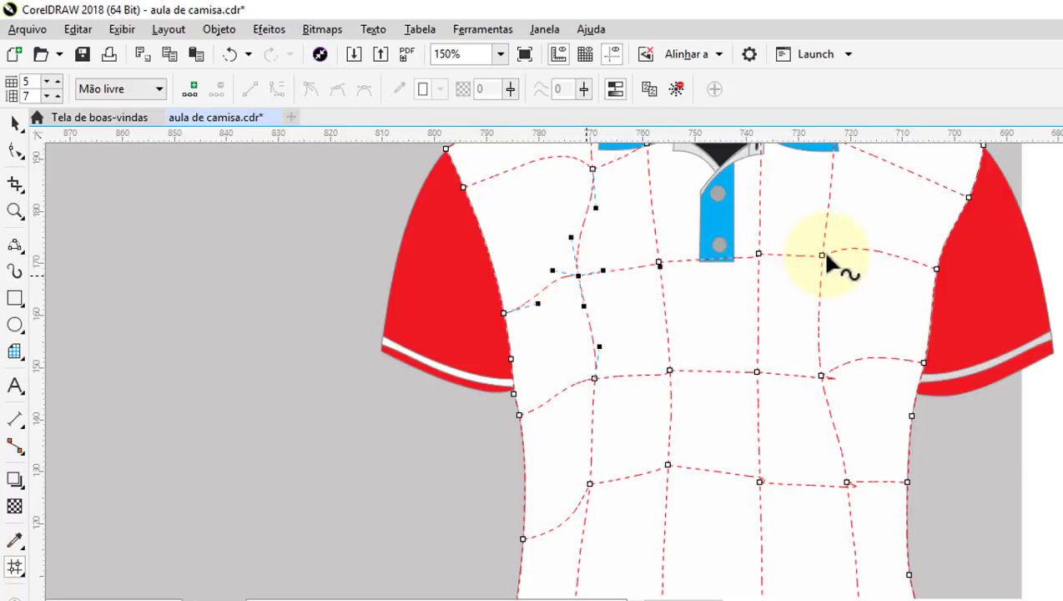
{"action": "left_click", "coordinate": [822, 255]}
{"action": "scroll", "coordinate": [827, 259], "scroll_direction": "up", "scroll_amount": 3}
{"action": "scroll", "coordinate": [814, 263], "scroll_direction": "up", "scroll_amount": 1}
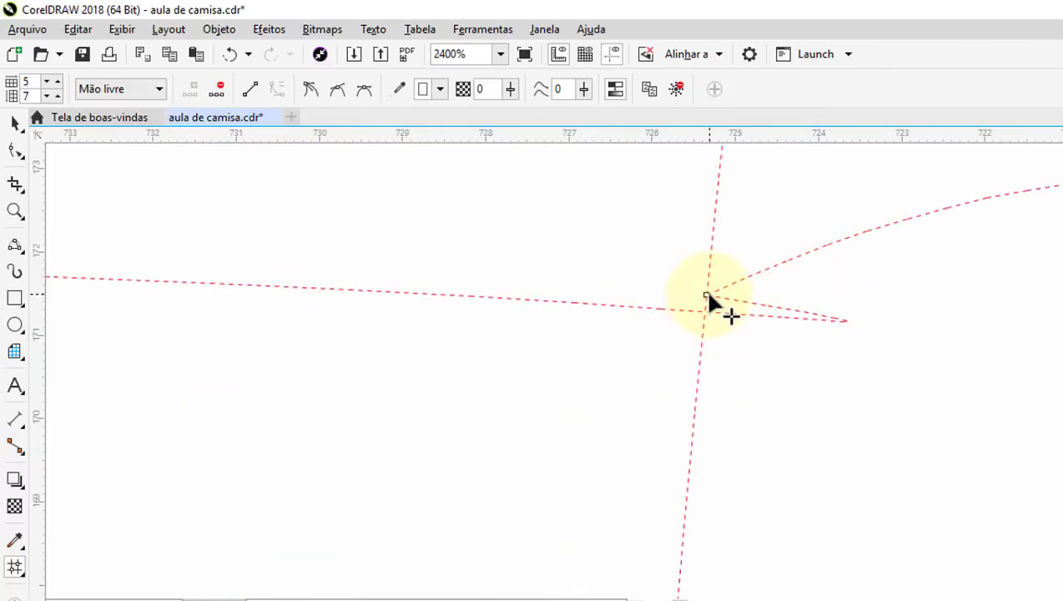
{"action": "left_click_drag", "start_coordinate": [707, 297], "coordinate": [707, 297]}
{"action": "scroll", "coordinate": [487, 286], "scroll_direction": "down", "scroll_amount": 1}
{"action": "scroll", "coordinate": [487, 285], "scroll_direction": "down", "scroll_amount": 1}
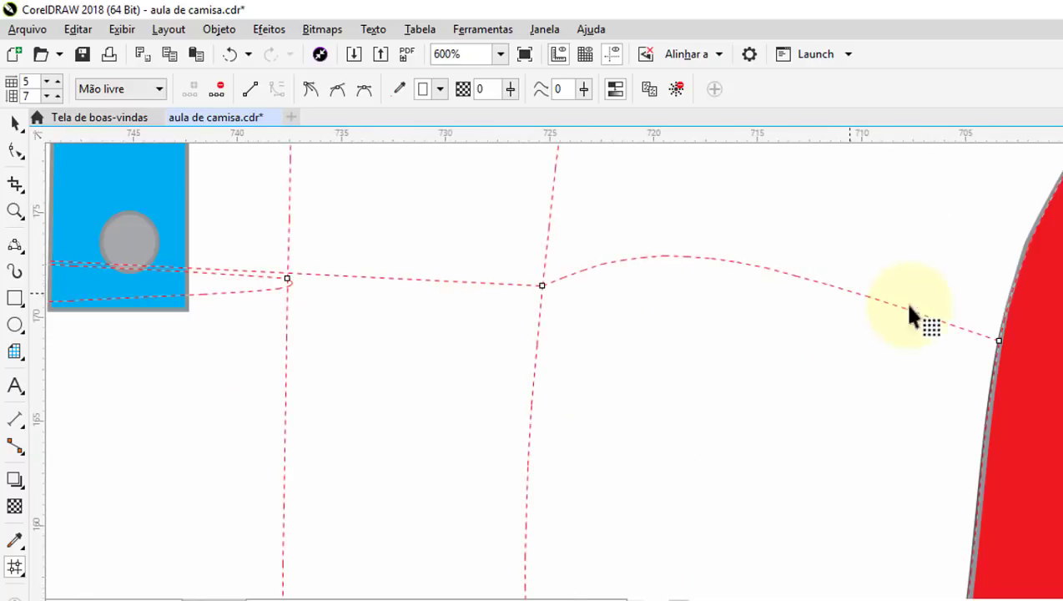
{"action": "left_click", "coordinate": [999, 342]}
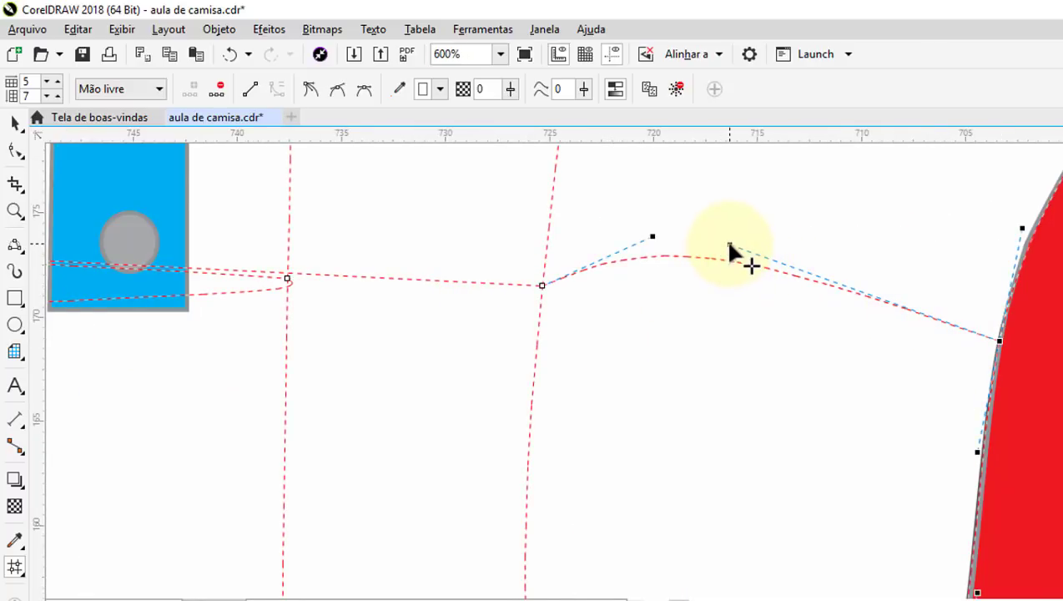
{"action": "left_click_drag", "start_coordinate": [731, 244], "coordinate": [953, 328]}
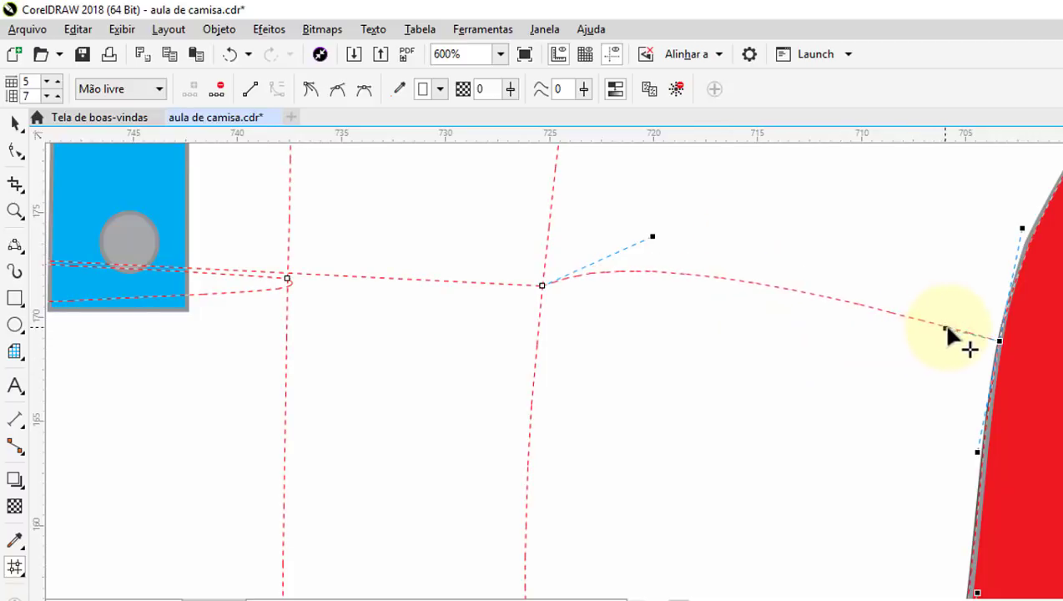
{"action": "left_click_drag", "start_coordinate": [645, 306], "coordinate": [672, 306]}
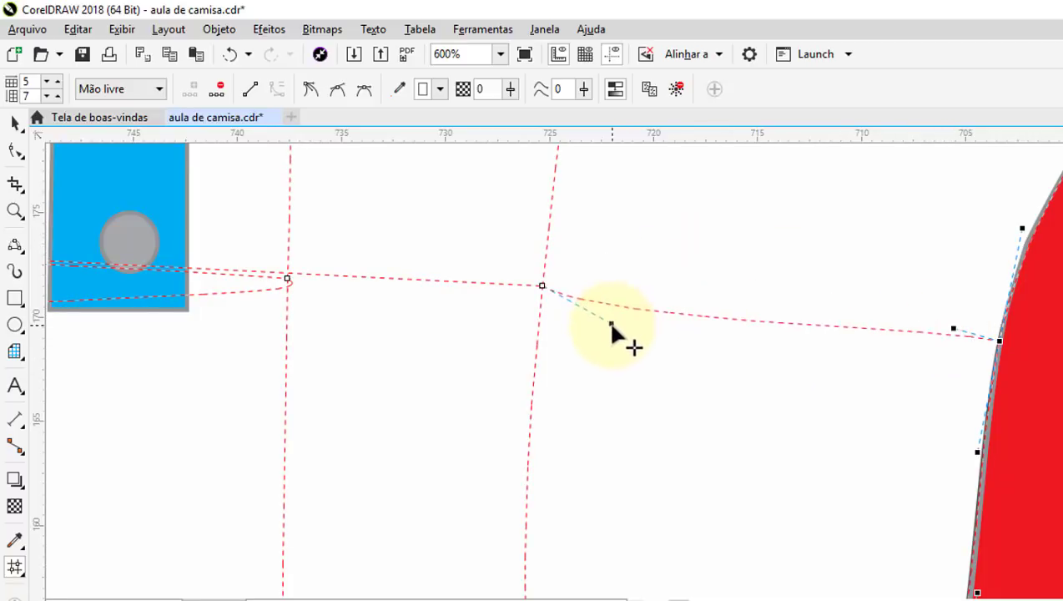
{"action": "left_click", "coordinate": [952, 324]}
Raise the mesh node at the left armpit.
{"action": "scroll", "coordinate": [950, 326], "scroll_direction": "down", "scroll_amount": 3}
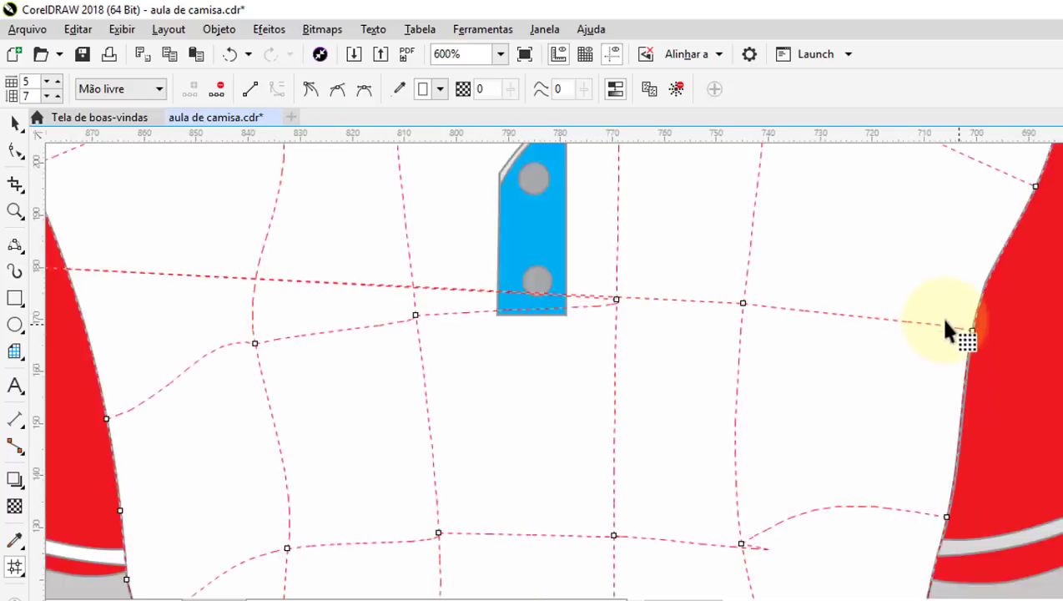
{"action": "scroll", "coordinate": [946, 325], "scroll_direction": "down", "scroll_amount": 2}
{"action": "scroll", "coordinate": [688, 327], "scroll_direction": "down", "scroll_amount": 1}
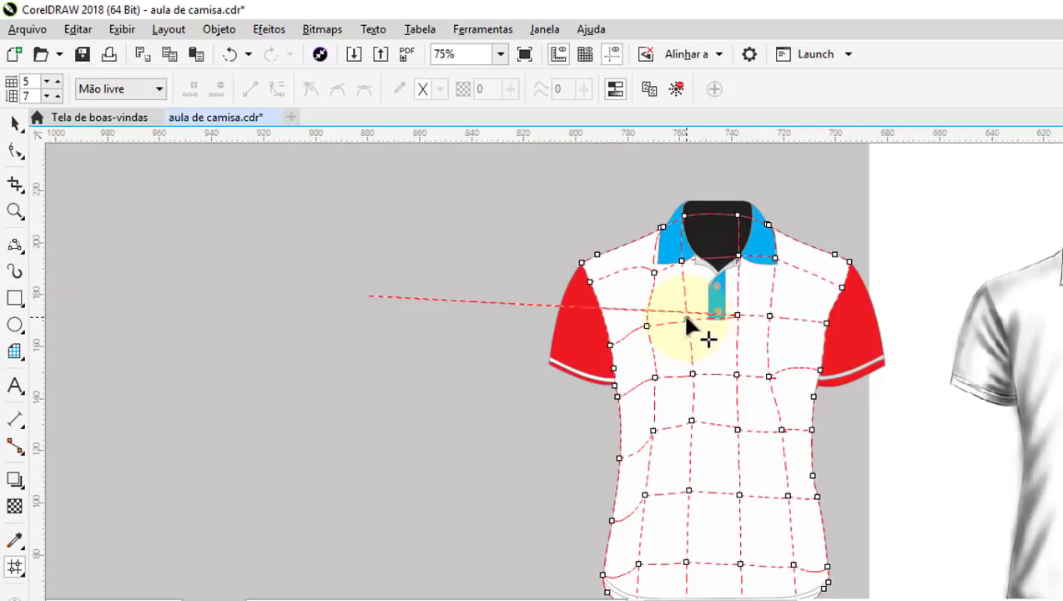
{"action": "scroll", "coordinate": [757, 309], "scroll_direction": "up", "scroll_amount": 2}
{"action": "scroll", "coordinate": [695, 309], "scroll_direction": "down", "scroll_amount": 1}
{"action": "left_click", "coordinate": [722, 372]}
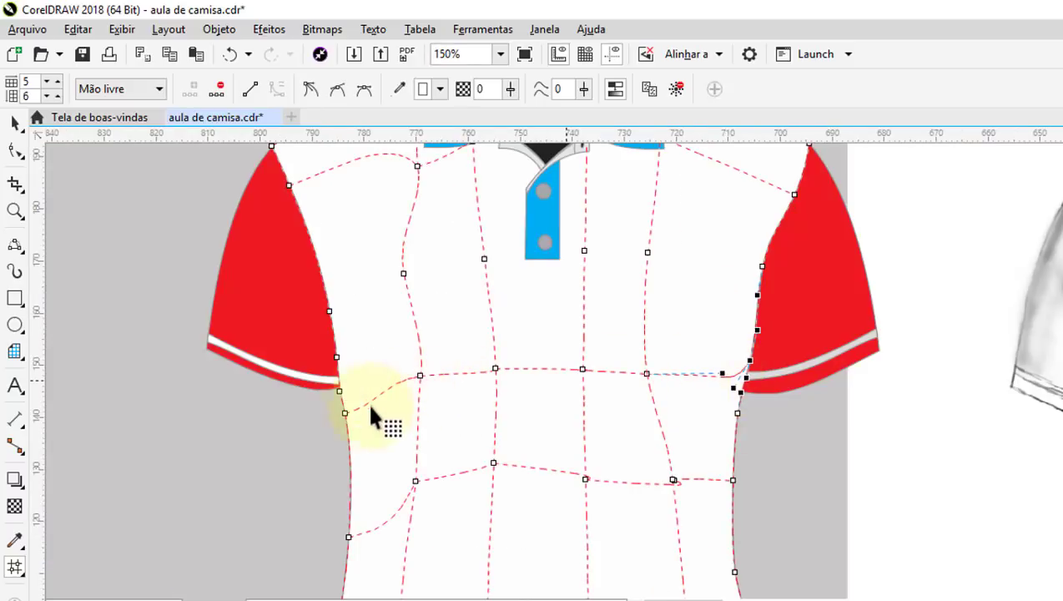
{"action": "left_click_drag", "start_coordinate": [345, 413], "coordinate": [345, 394]}
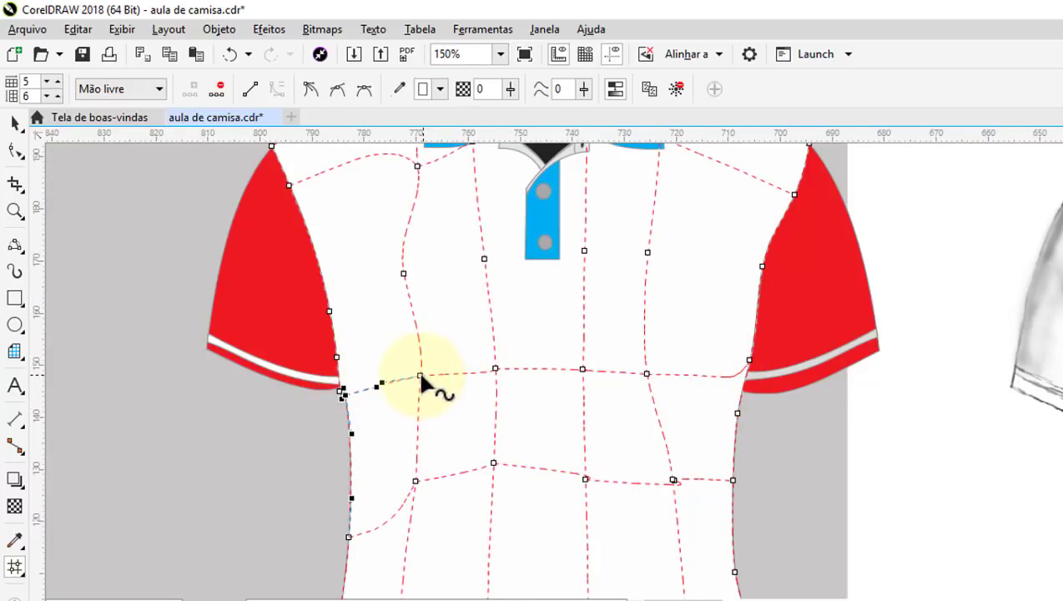
{"action": "left_click", "coordinate": [419, 375]}
Set the mesh node selection mode to Freehand.
{"action": "scroll", "coordinate": [506, 293], "scroll_direction": "down", "scroll_amount": 1}
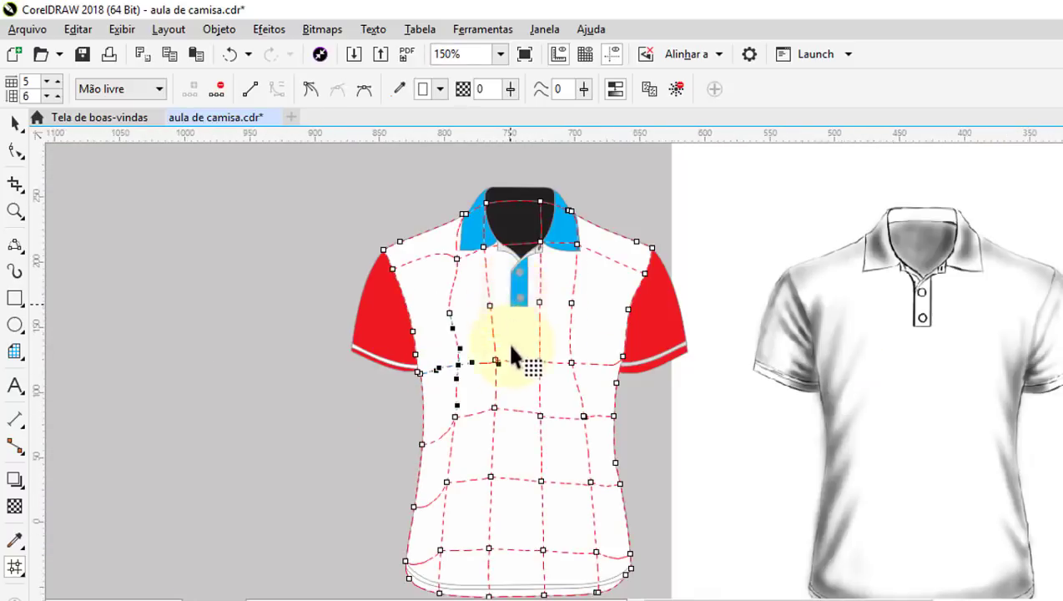
{"action": "scroll", "coordinate": [506, 341], "scroll_direction": "down", "scroll_amount": 1}
{"action": "scroll", "coordinate": [508, 430], "scroll_direction": "up", "scroll_amount": 1}
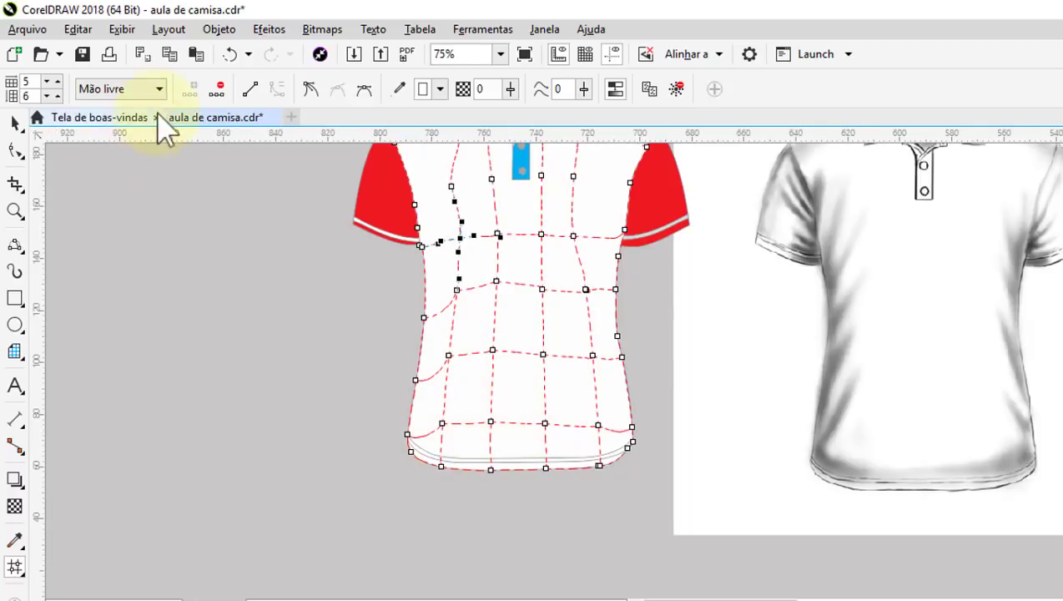
{"action": "left_click", "coordinate": [160, 90]}
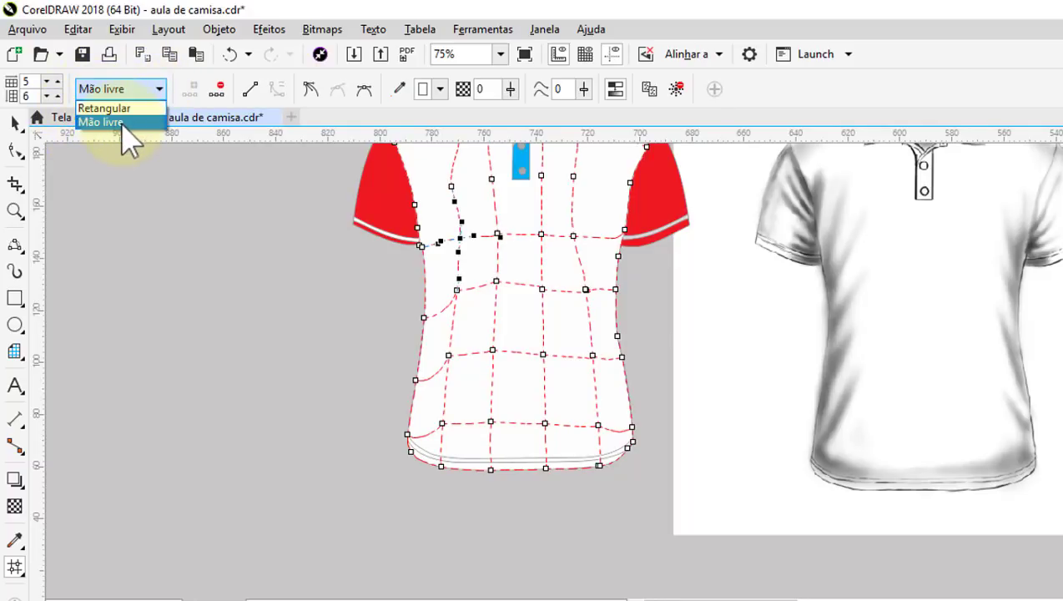
{"action": "left_click", "coordinate": [121, 122]}
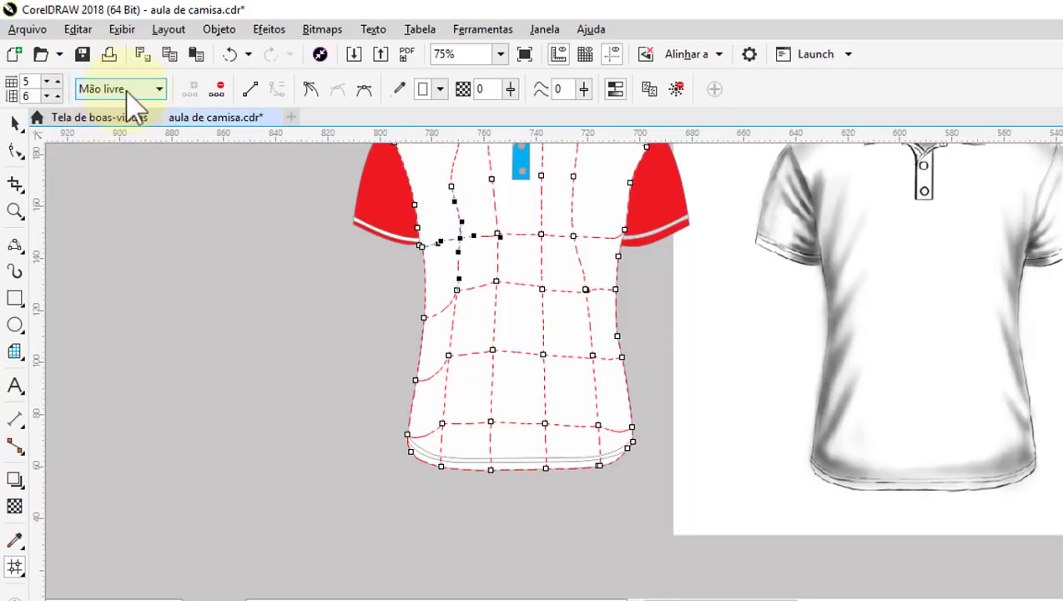
{"action": "scroll", "coordinate": [493, 470], "scroll_direction": "up", "scroll_amount": 2}
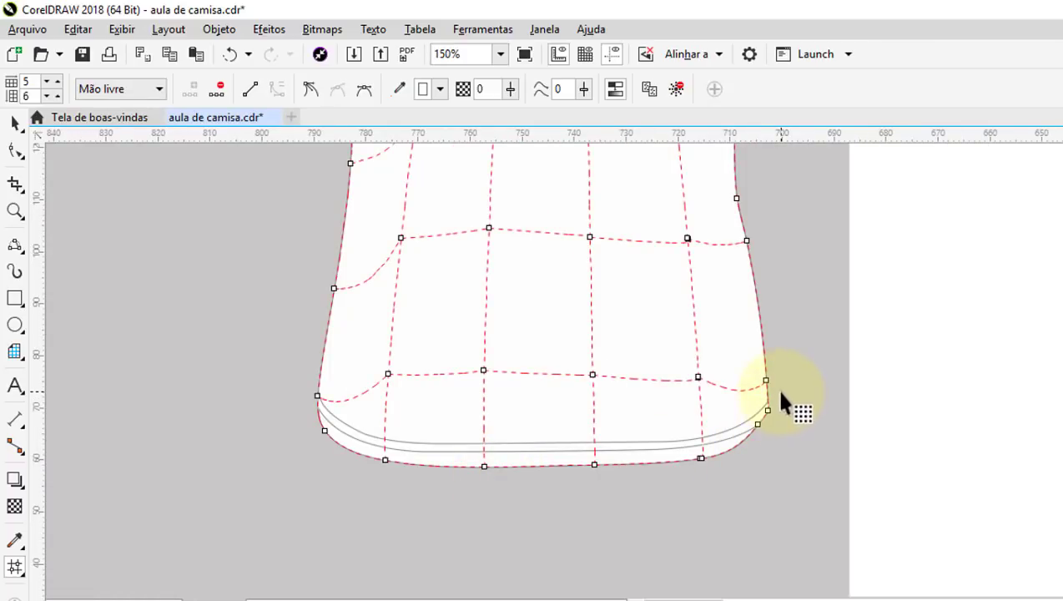
Lasso the bottom row of mesh nodes and tint the hem 40% Black.
{"action": "left_click_drag", "start_coordinate": [782, 399], "coordinate": [412, 526]}
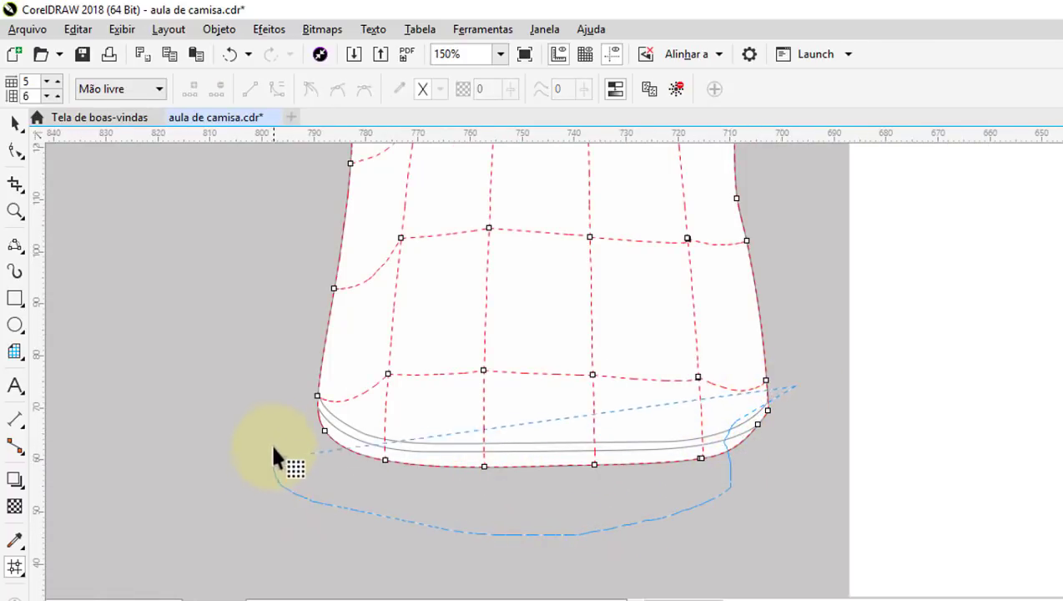
{"action": "left_click_drag", "start_coordinate": [276, 457], "coordinate": [668, 424]}
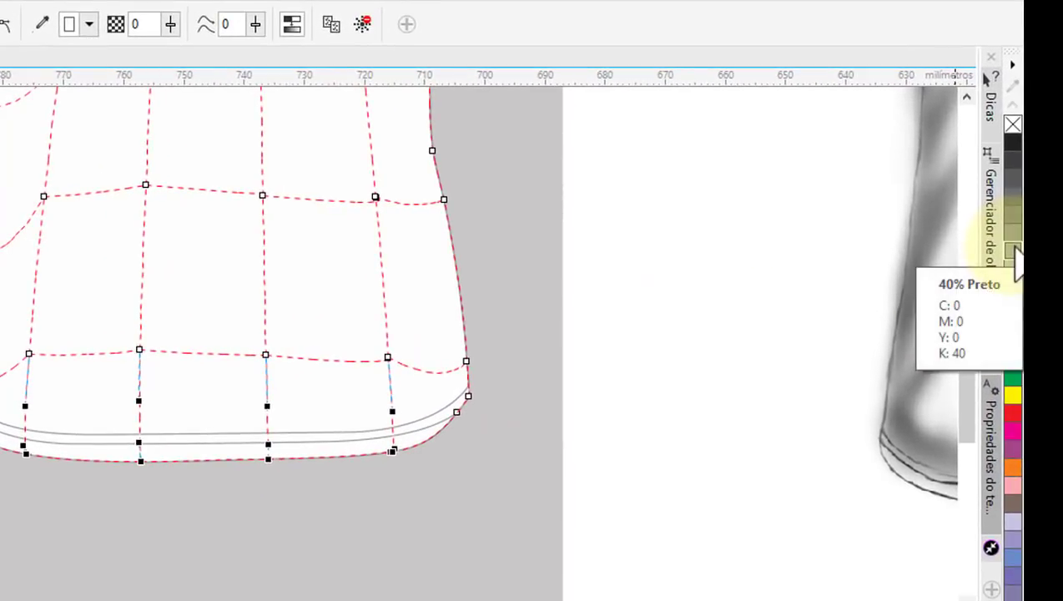
{"action": "left_click", "coordinate": [1015, 256]}
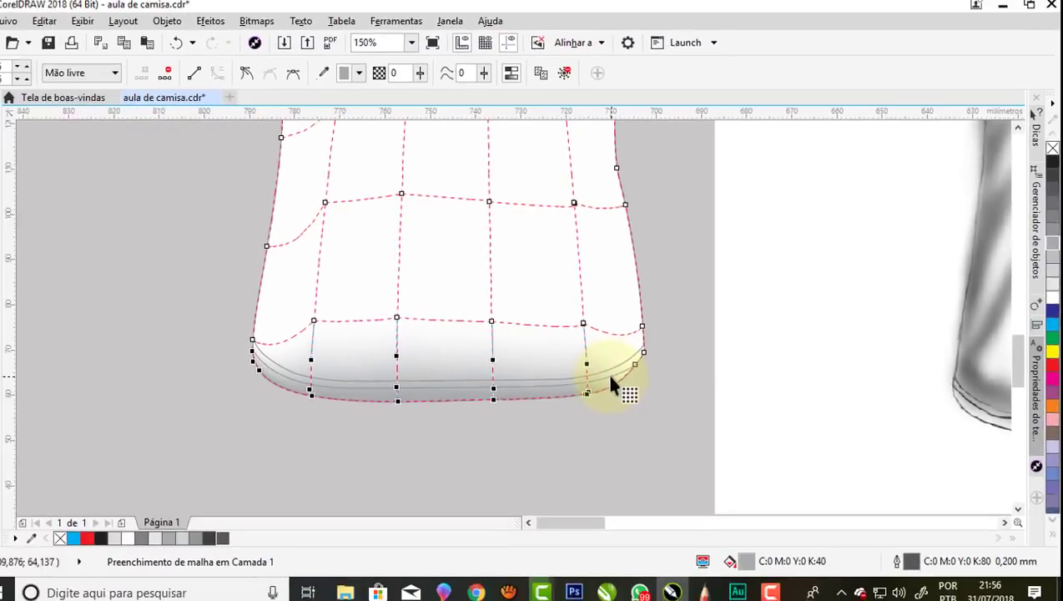
{"action": "scroll", "coordinate": [555, 365], "scroll_direction": "down", "scroll_amount": 3}
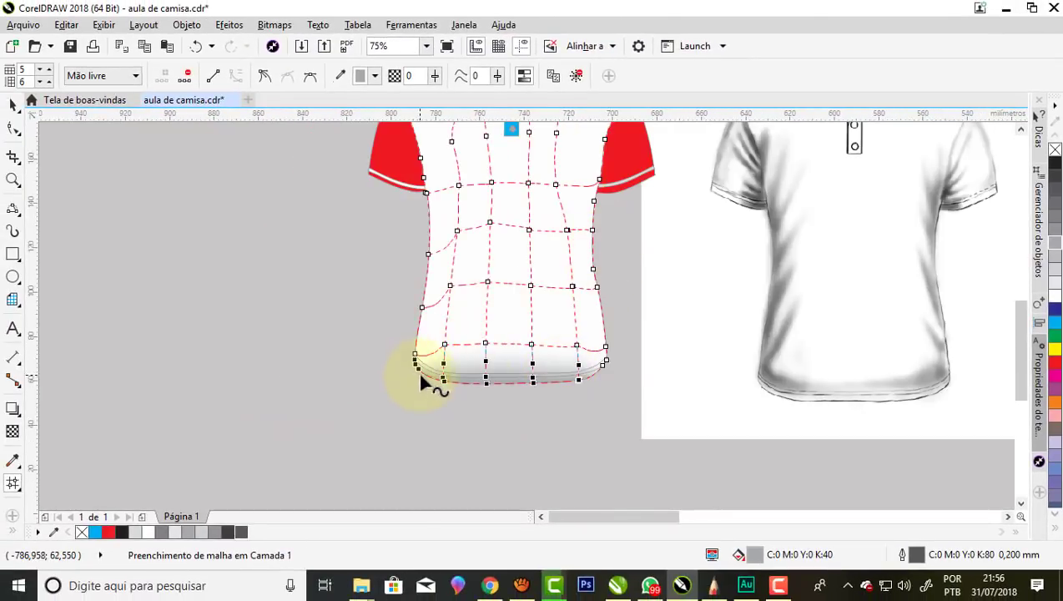
Lasso the mesh nodes along the left side up to the collar and shade them grey.
{"action": "key", "text": "Delete"}
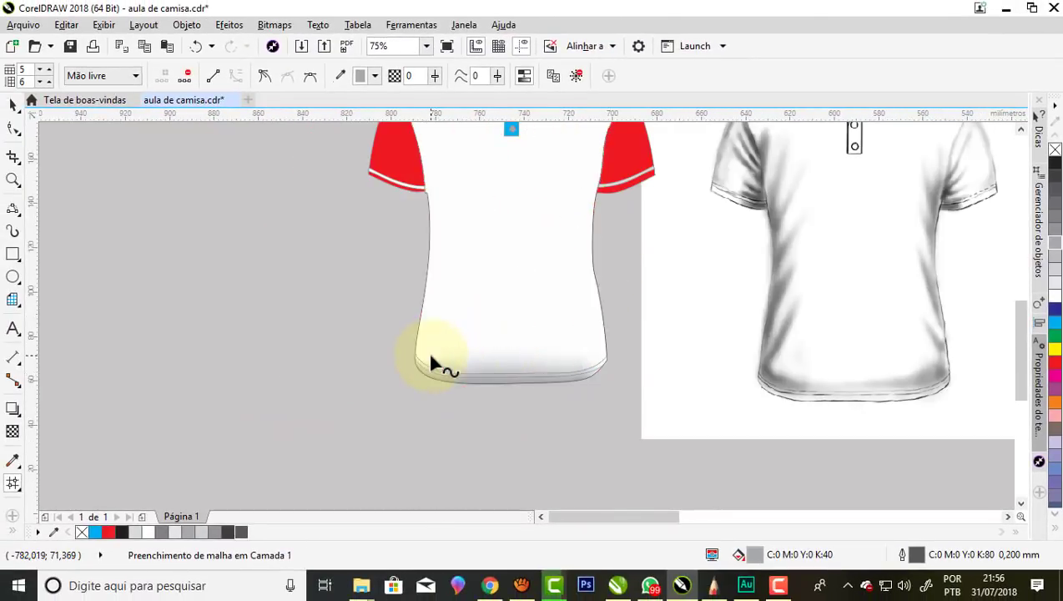
{"action": "key", "text": "ctrl+z"}
{"action": "left_click_drag", "start_coordinate": [402, 235], "coordinate": [439, 287]}
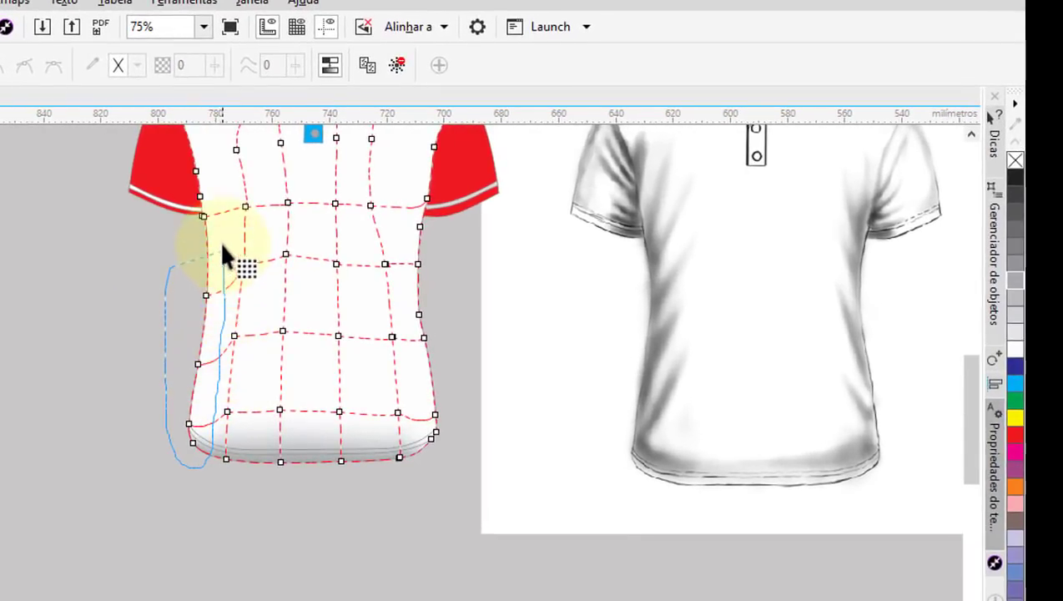
{"action": "left_click_drag", "start_coordinate": [223, 254], "coordinate": [190, 193]}
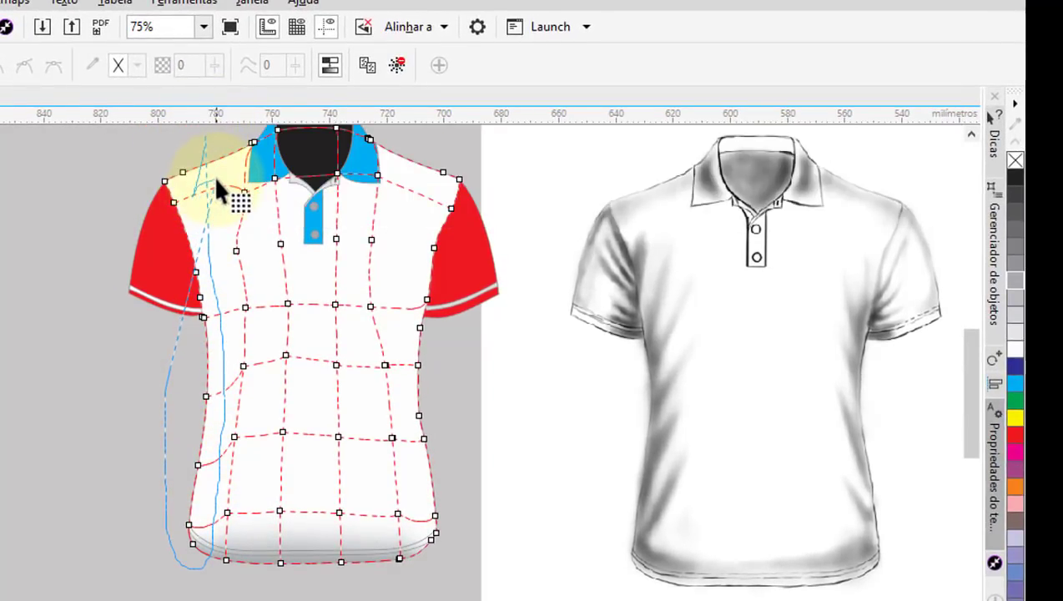
{"action": "mouse_move", "coordinate": [189, 194]}
{"action": "left_mouse_down"}
{"action": "mouse_move", "coordinate": [277, 157]}
{"action": "mouse_move", "coordinate": [129, 236]}
{"action": "left_mouse_up"}
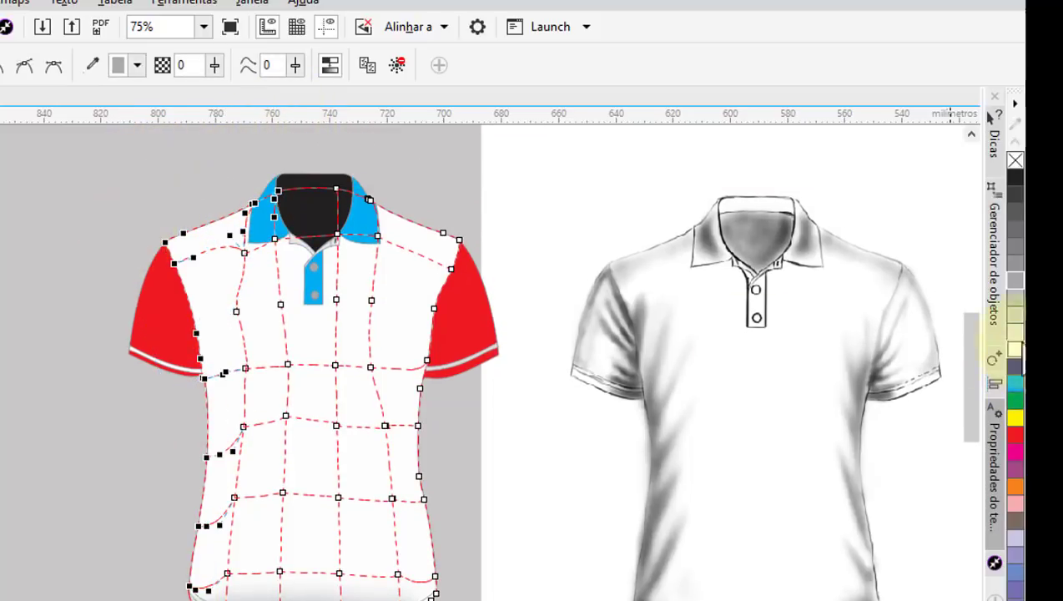
{"action": "left_click", "coordinate": [1016, 288]}
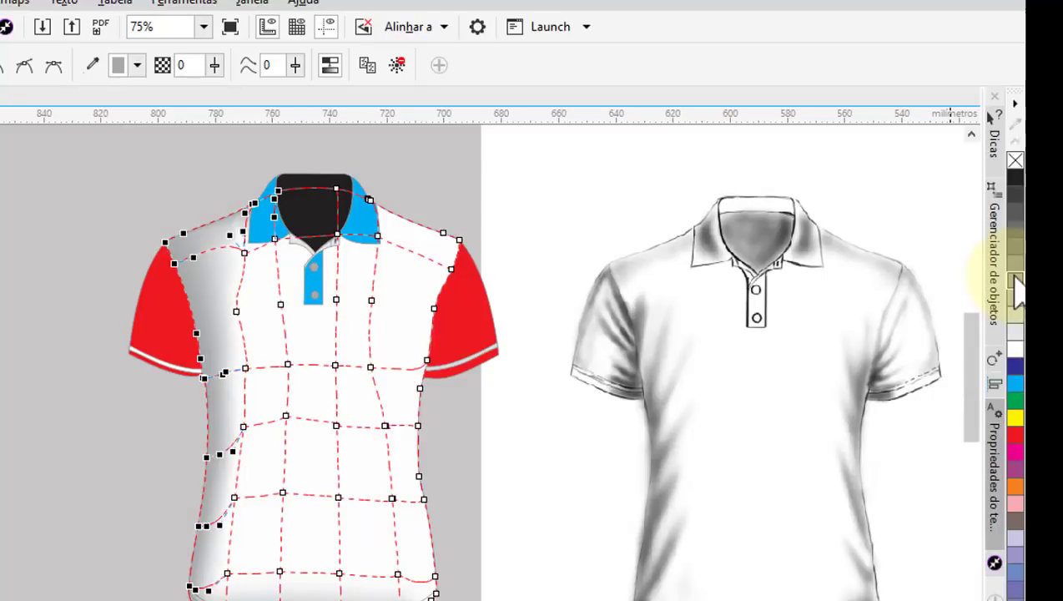
{"action": "left_click", "coordinate": [229, 231]}
Lasso the right-side mesh nodes from the collar down and shade them grey.
{"action": "scroll", "coordinate": [226, 224], "scroll_direction": "down", "scroll_amount": 4}
{"action": "scroll", "coordinate": [249, 231], "scroll_direction": "up", "scroll_amount": 4}
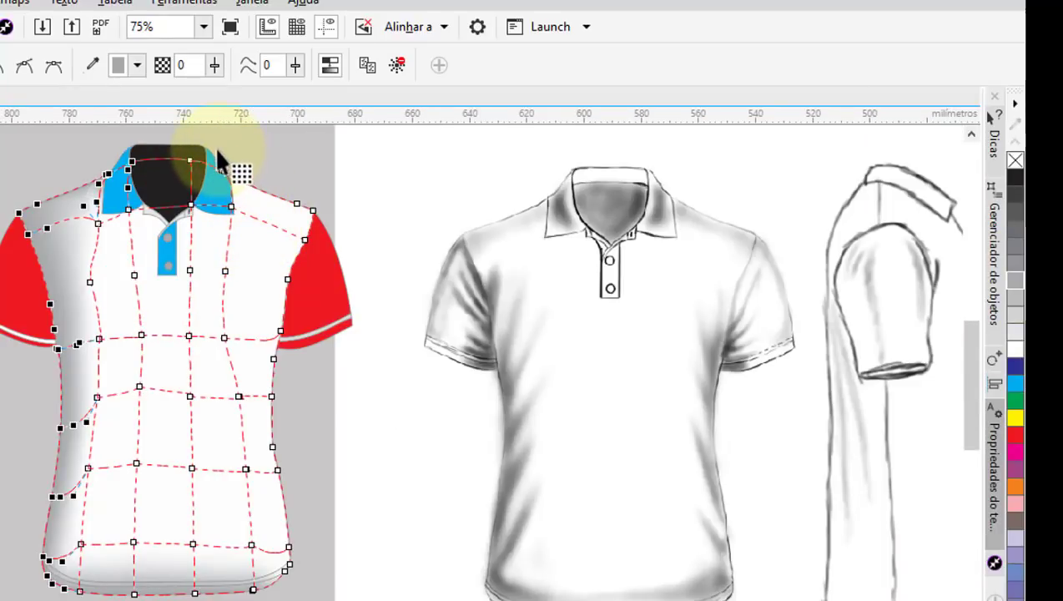
{"action": "mouse_move", "coordinate": [215, 178]}
{"action": "left_mouse_down"}
{"action": "mouse_move", "coordinate": [267, 329]}
{"action": "mouse_move", "coordinate": [269, 570]}
{"action": "mouse_move", "coordinate": [242, 575]}
{"action": "mouse_move", "coordinate": [351, 588]}
{"action": "mouse_move", "coordinate": [378, 300]}
{"action": "mouse_move", "coordinate": [325, 163]}
{"action": "left_mouse_up"}
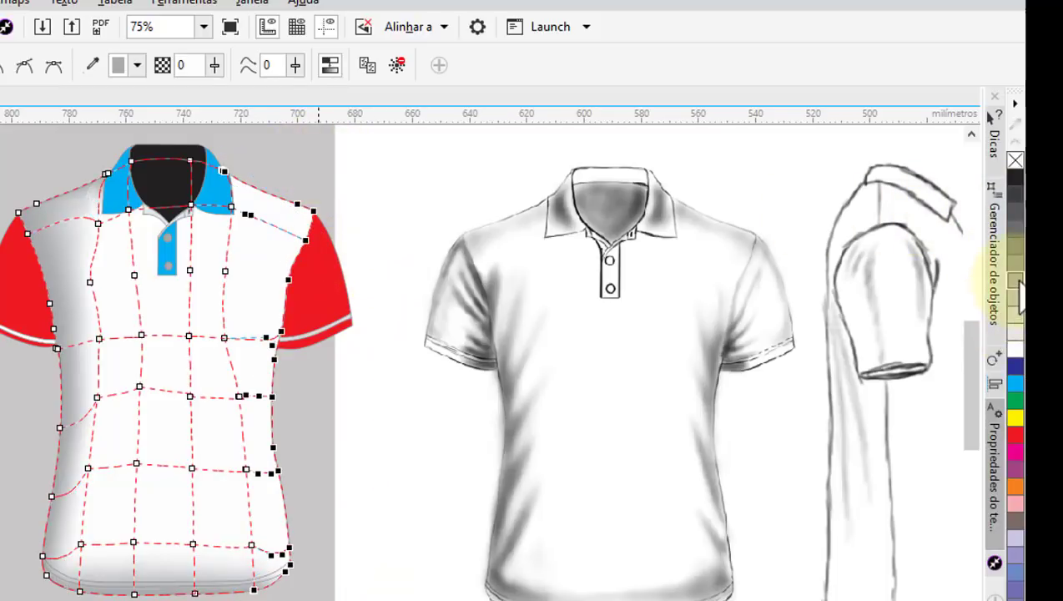
{"action": "left_click", "coordinate": [1016, 294]}
Exit mesh editing to select the whole shirt, then reactivate the Mesh Fill tool with M.
{"action": "key", "text": "space"}
{"action": "left_click", "coordinate": [170, 212]}
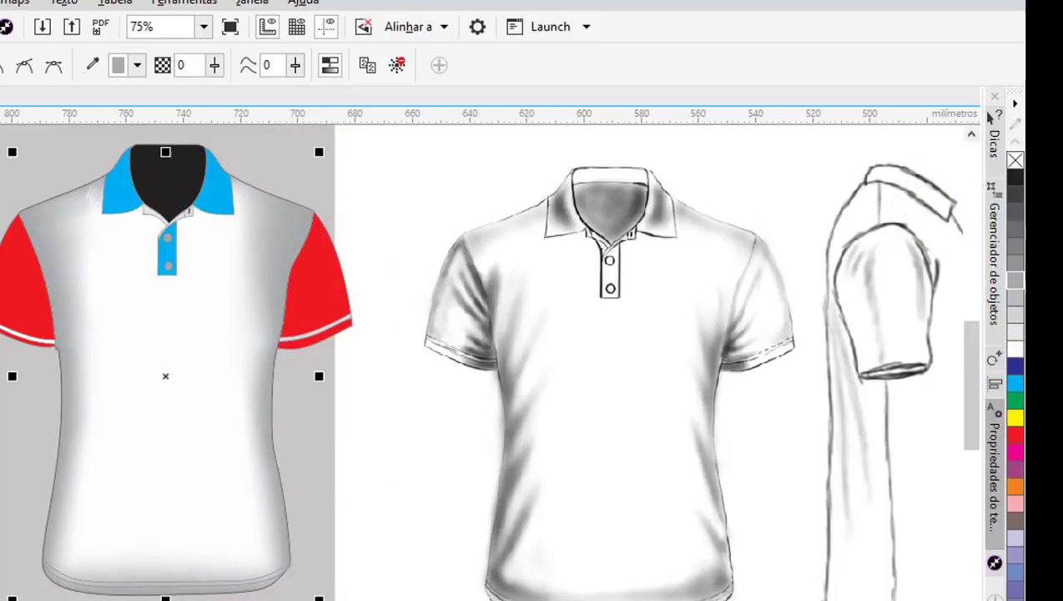
{"action": "scroll", "coordinate": [242, 250], "scroll_direction": "down", "scroll_amount": 3}
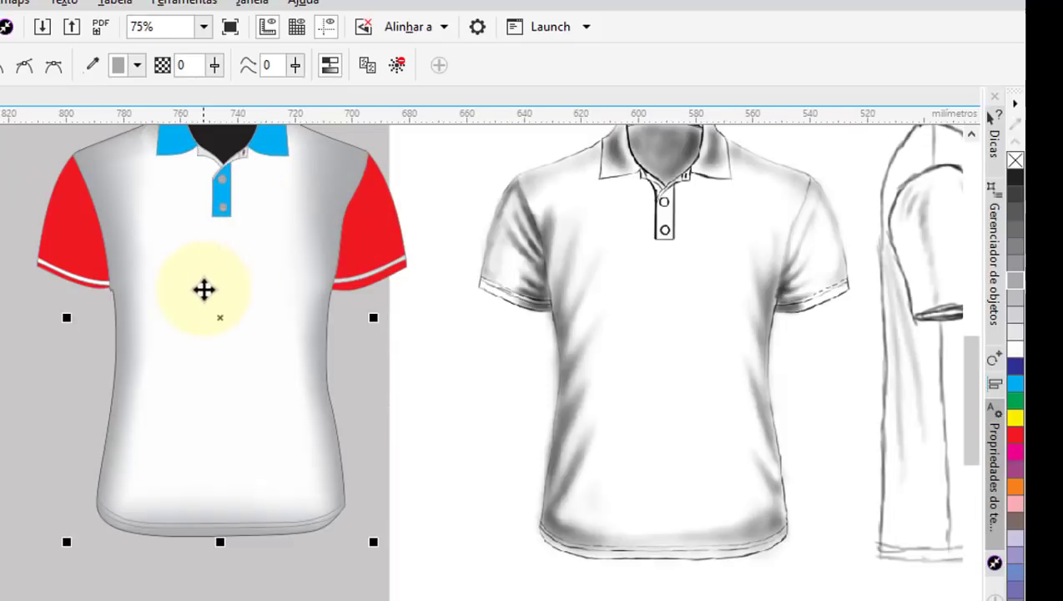
{"action": "scroll", "coordinate": [218, 285], "scroll_direction": "up", "scroll_amount": 3}
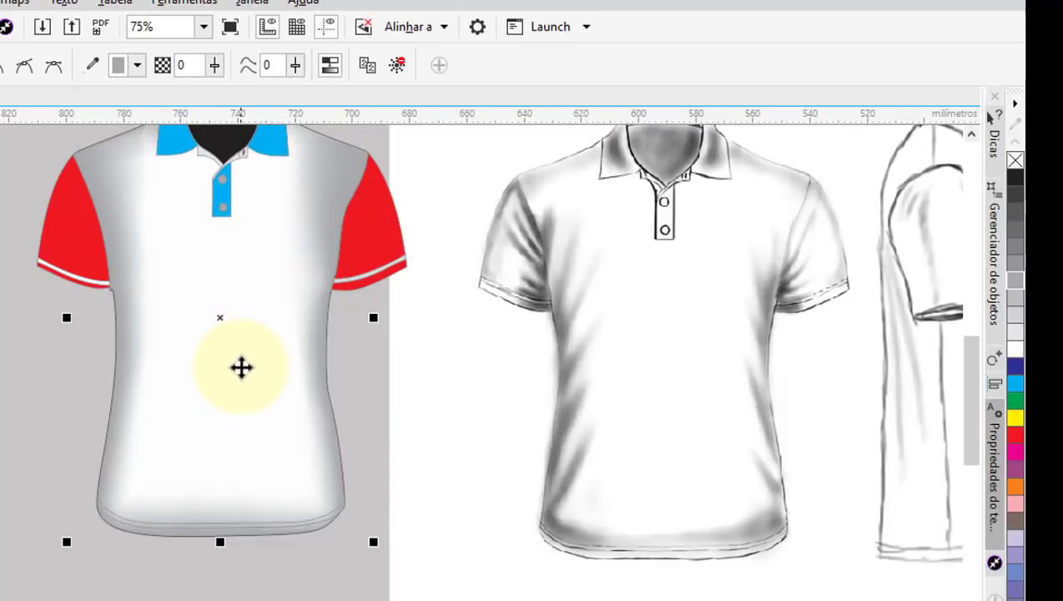
{"action": "key", "text": "m"}
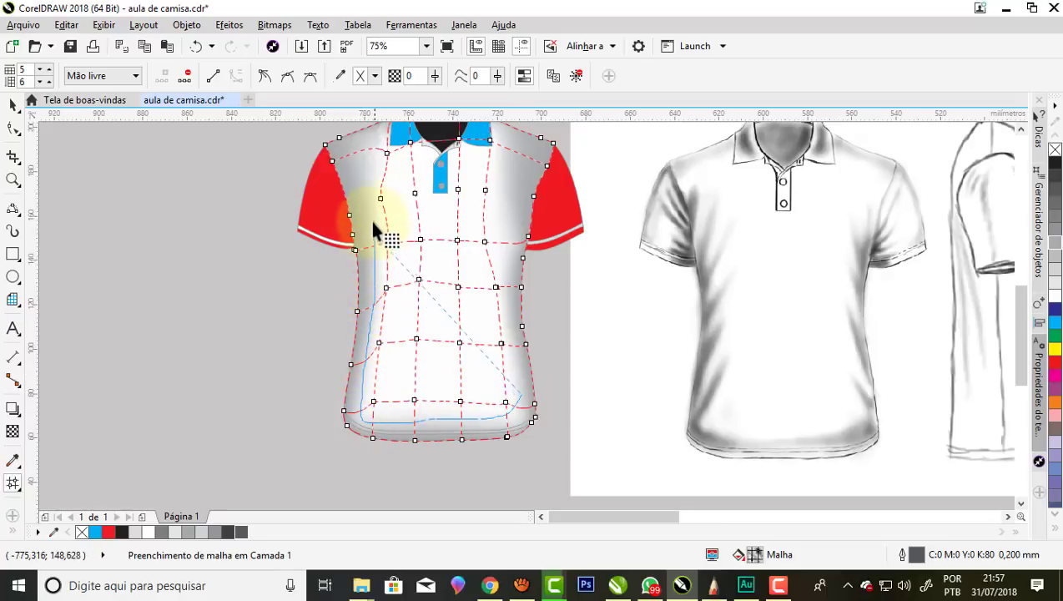
Lasso mesh nodes around the collar and lower body, then return to the Pick tool.
{"action": "scroll", "coordinate": [377, 126], "scroll_direction": "up", "scroll_amount": 2}
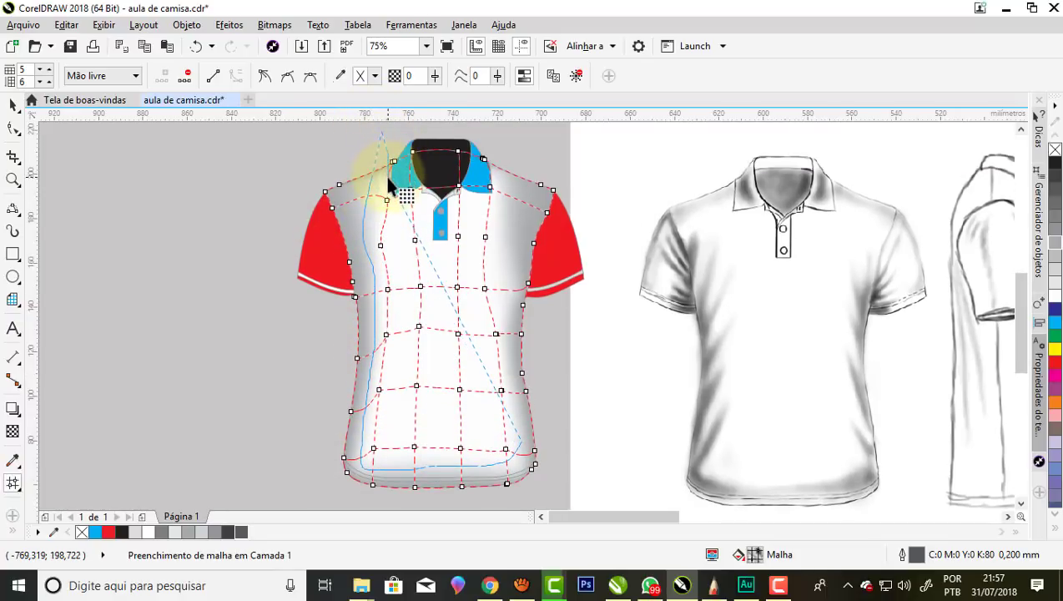
{"action": "left_click_drag", "start_coordinate": [412, 149], "coordinate": [472, 167]}
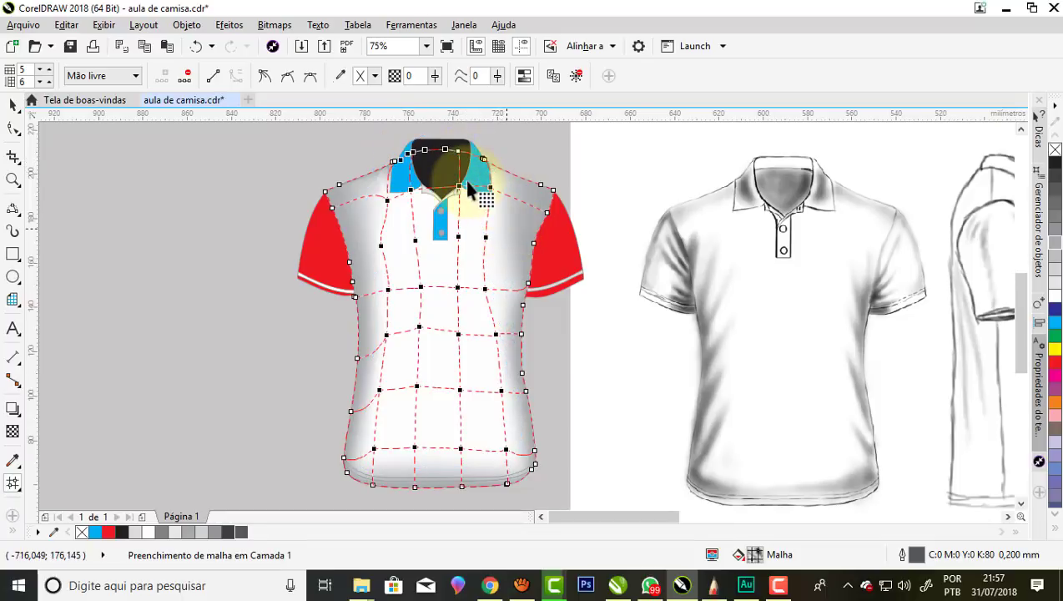
{"action": "mouse_move", "coordinate": [472, 167]}
{"action": "left_mouse_down"}
{"action": "mouse_move", "coordinate": [458, 193]}
{"action": "mouse_move", "coordinate": [422, 167]}
{"action": "left_mouse_up"}
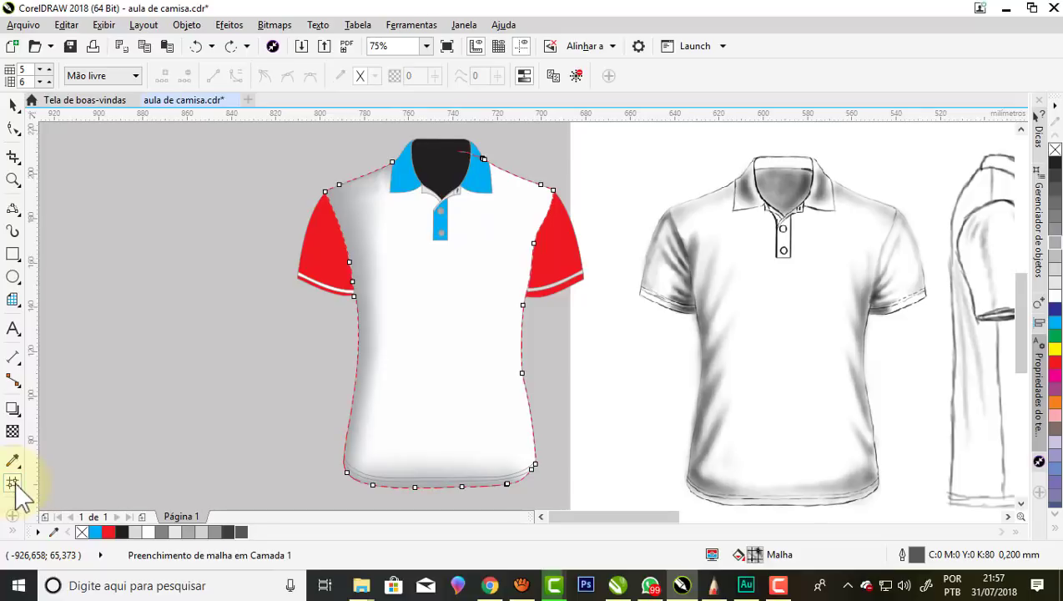
{"action": "left_click", "coordinate": [410, 428]}
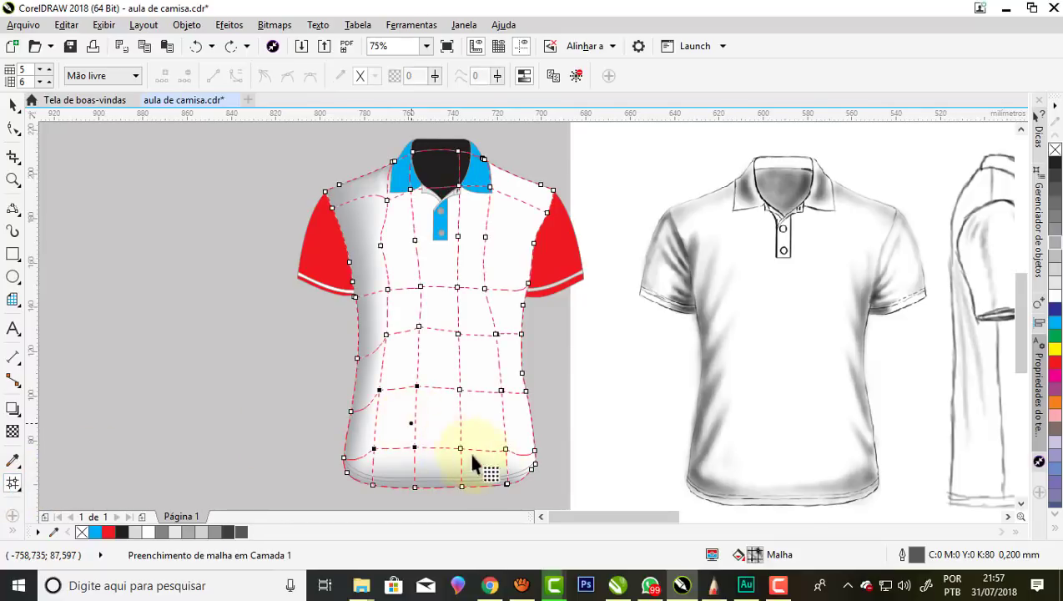
{"action": "mouse_move", "coordinate": [505, 467]}
{"action": "left_mouse_down"}
{"action": "mouse_move", "coordinate": [379, 297]}
{"action": "mouse_move", "coordinate": [483, 177]}
{"action": "left_mouse_up"}
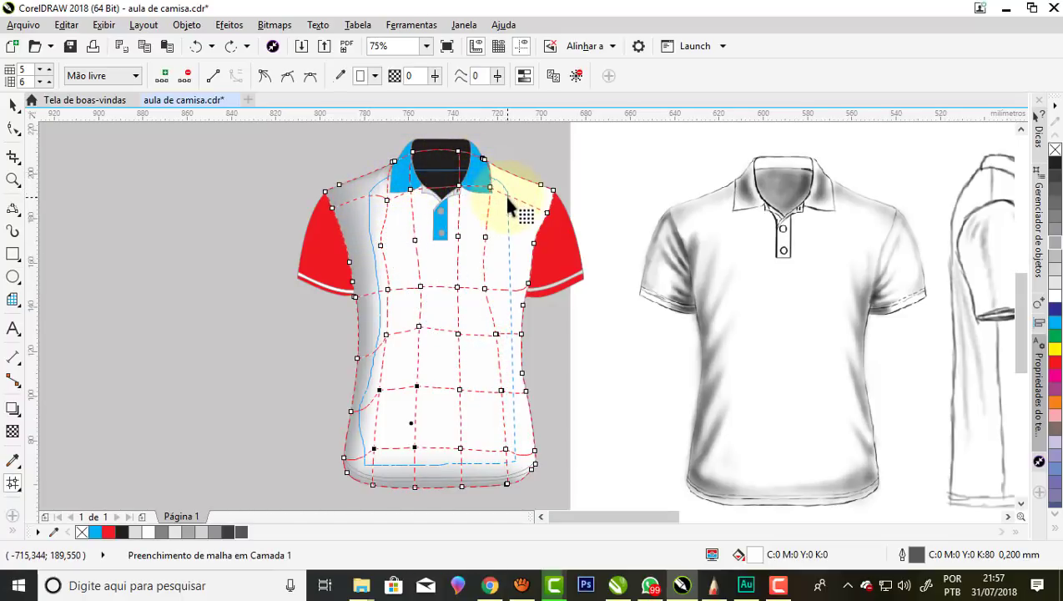
{"action": "left_click_drag", "start_coordinate": [483, 175], "coordinate": [507, 198]}
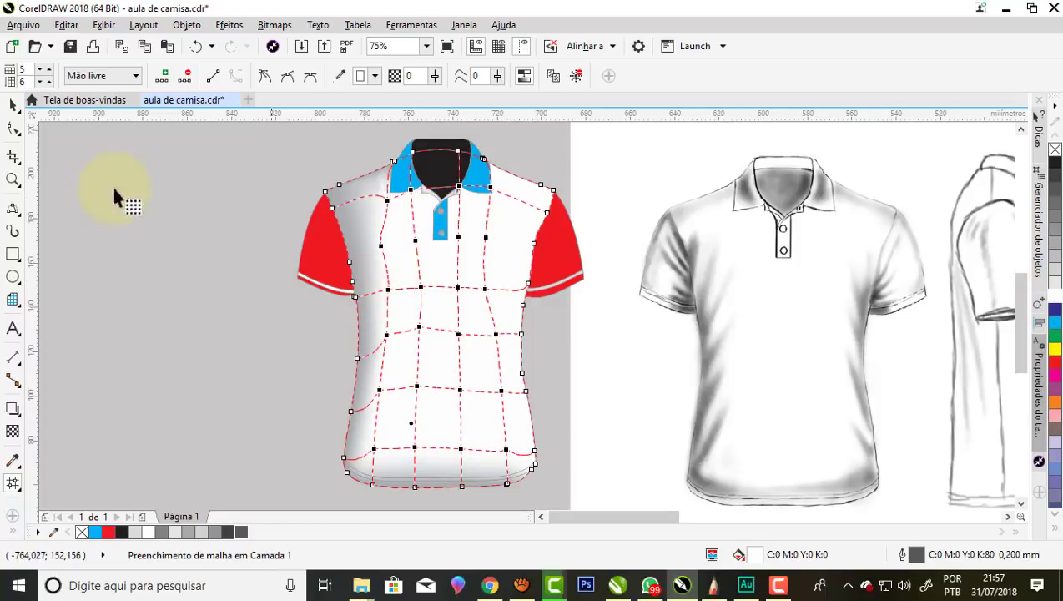
{"action": "left_click", "coordinate": [12, 106]}
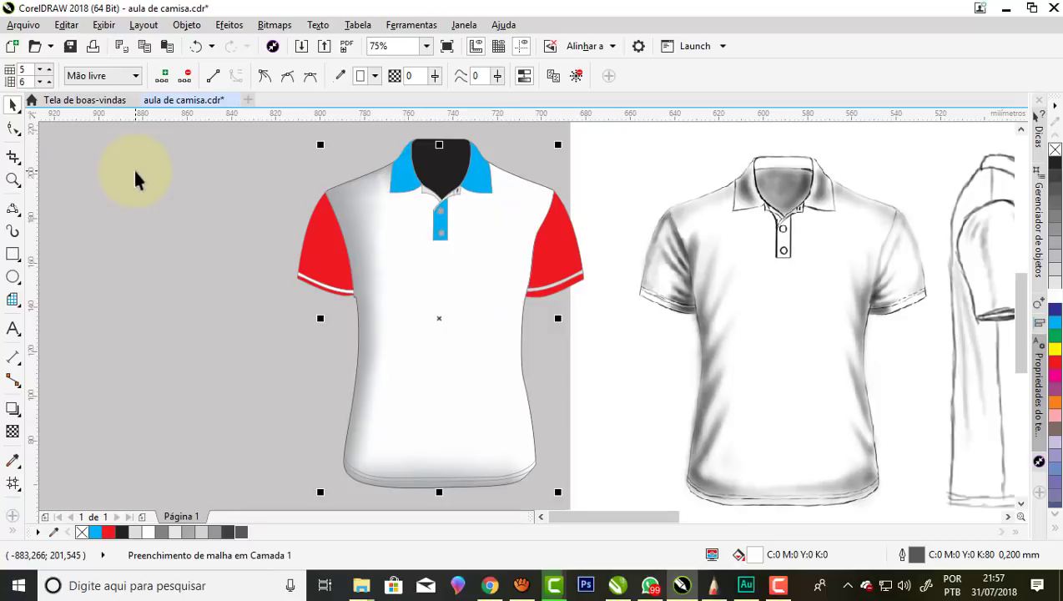
Deselect everything, drag the red left sleeve aside to look beneath, then undo the move.
{"action": "scroll", "coordinate": [486, 242], "scroll_direction": "down", "scroll_amount": 2}
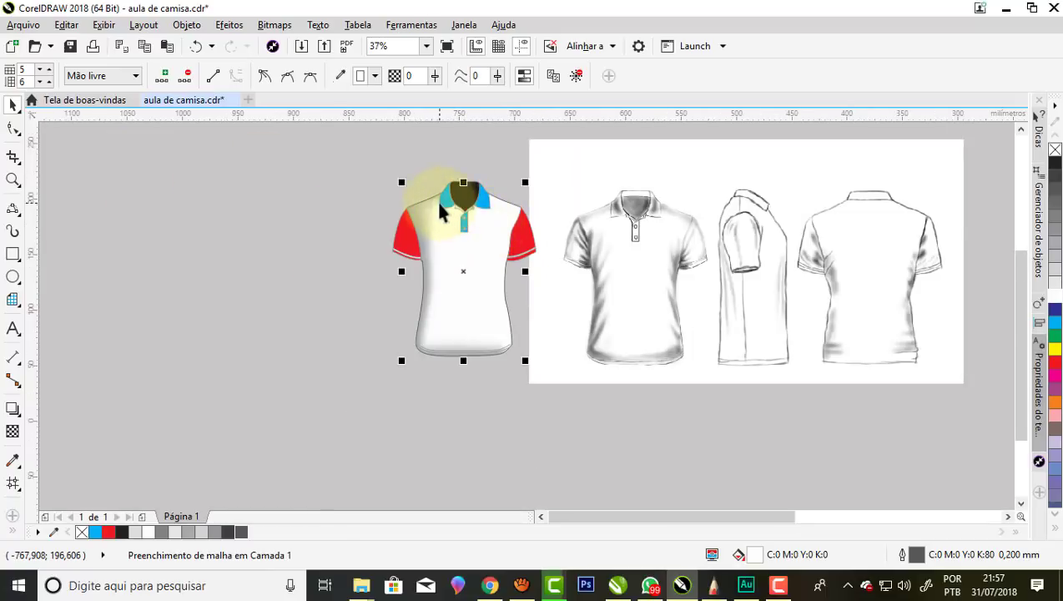
{"action": "scroll", "coordinate": [442, 213], "scroll_direction": "up", "scroll_amount": 2}
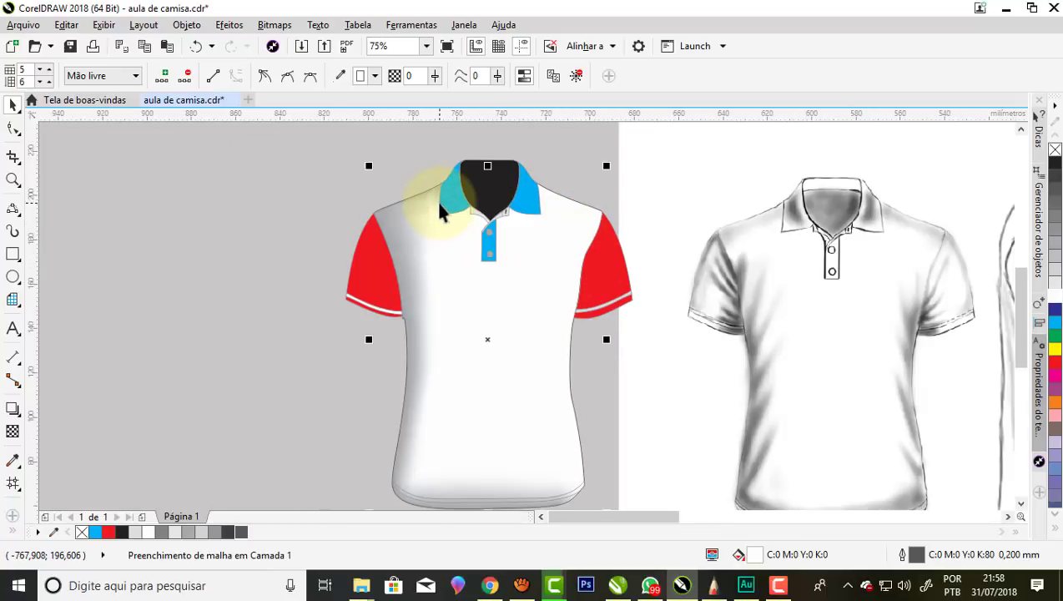
{"action": "scroll", "coordinate": [440, 207], "scroll_direction": "up", "scroll_amount": 2}
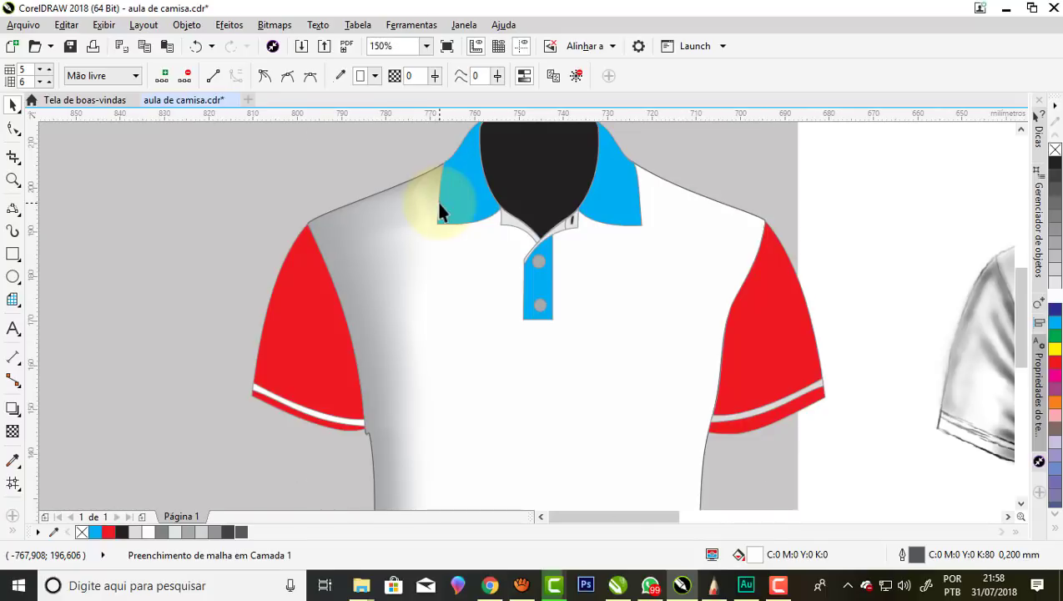
{"action": "scroll", "coordinate": [439, 204], "scroll_direction": "down", "scroll_amount": 2}
{"action": "left_click", "coordinate": [308, 216]}
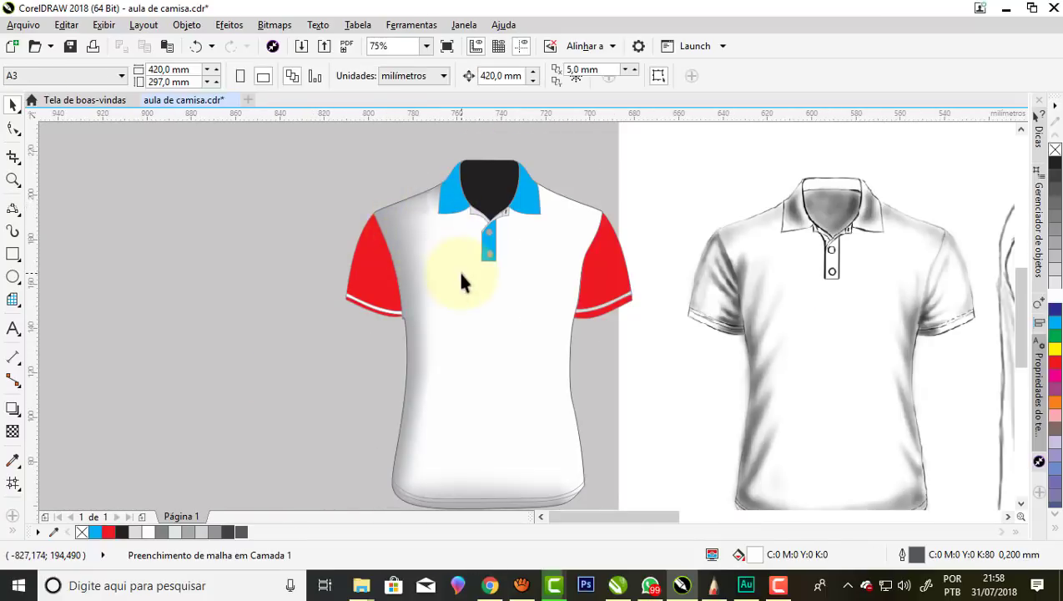
{"action": "scroll", "coordinate": [355, 255], "scroll_direction": "up", "scroll_amount": 2}
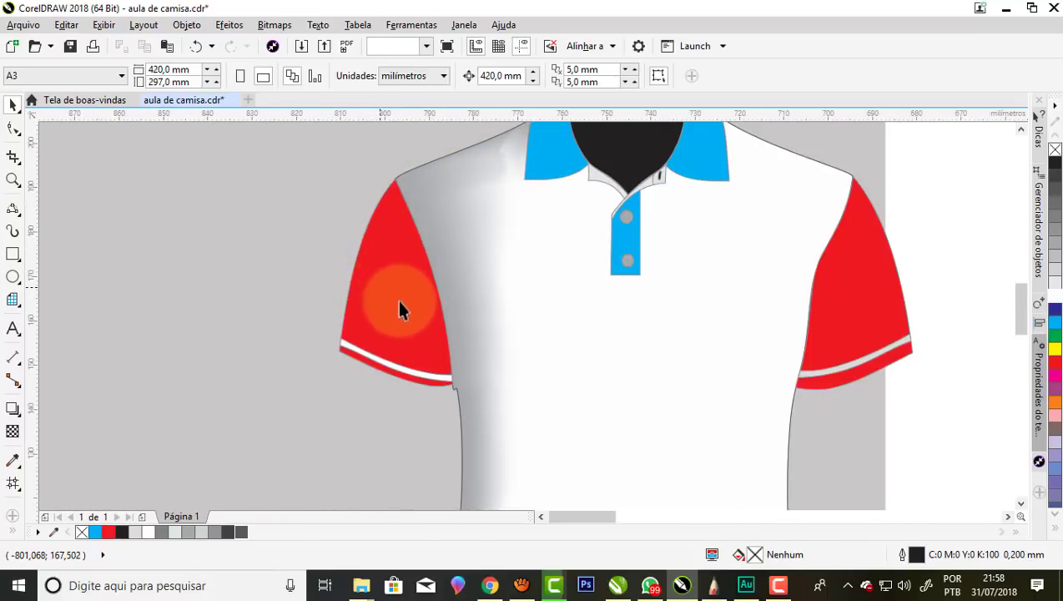
{"action": "left_click_drag", "start_coordinate": [397, 299], "coordinate": [212, 277]}
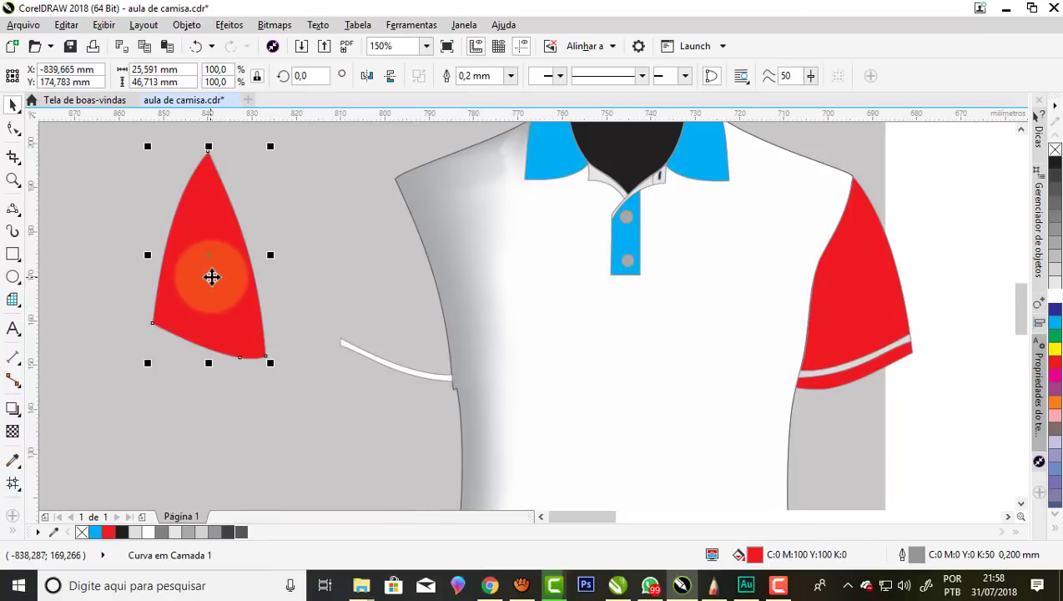
{"action": "key", "text": "ctrl+z"}
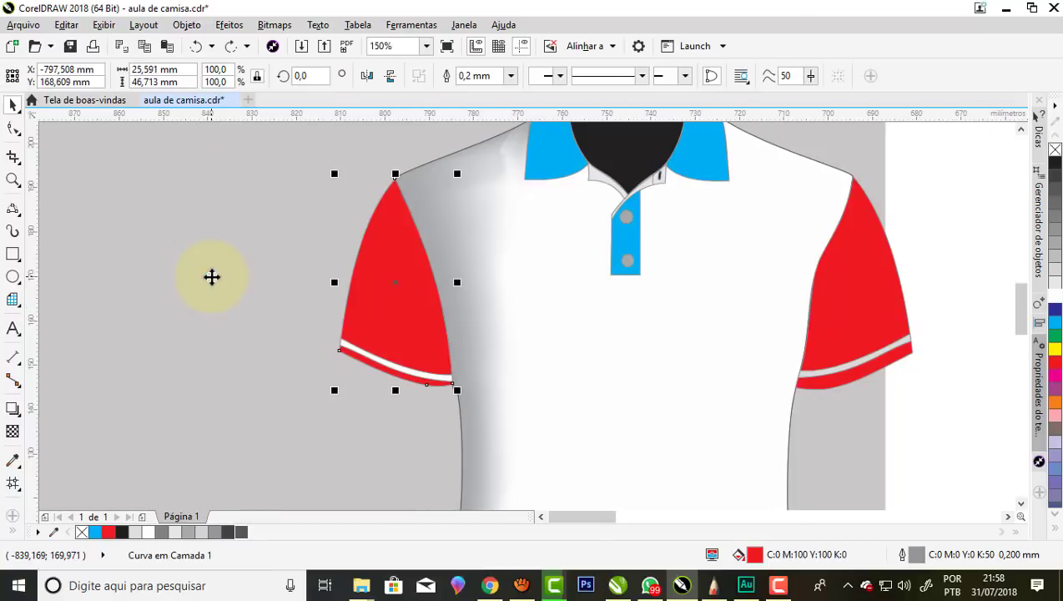
Select the plain white left sleeve shape of the copied polo.
{"action": "scroll", "coordinate": [348, 226], "scroll_direction": "down", "scroll_amount": 2}
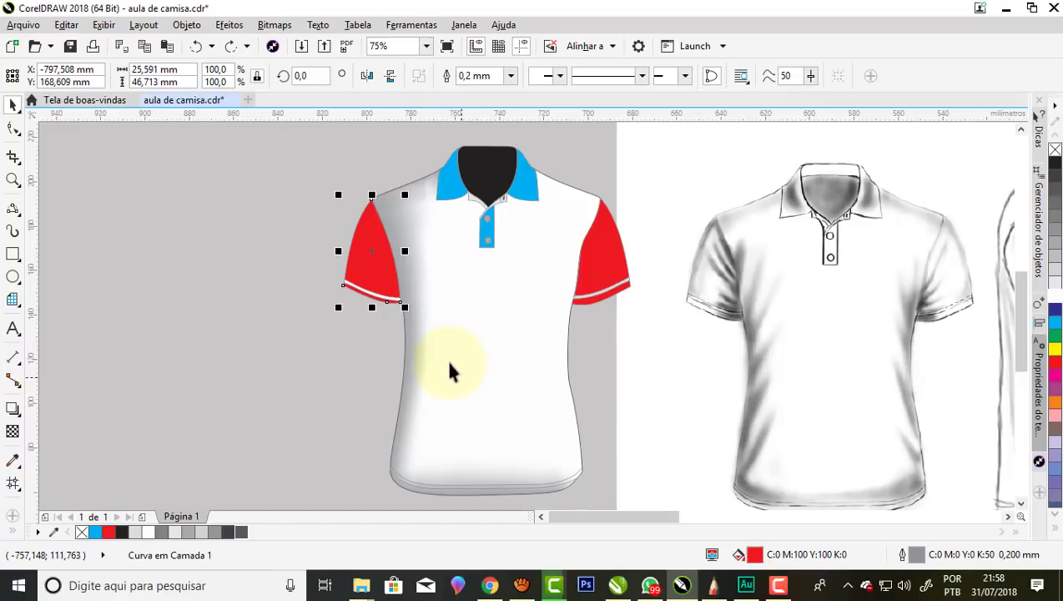
{"action": "scroll", "coordinate": [357, 247], "scroll_direction": "up", "scroll_amount": 2}
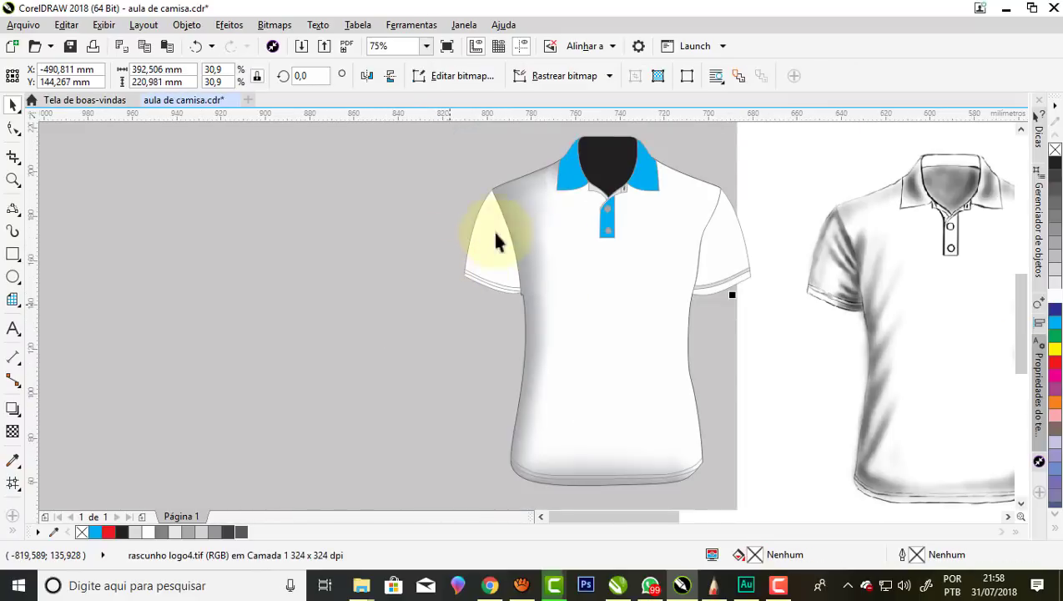
{"action": "scroll", "coordinate": [493, 210], "scroll_direction": "up", "scroll_amount": 2}
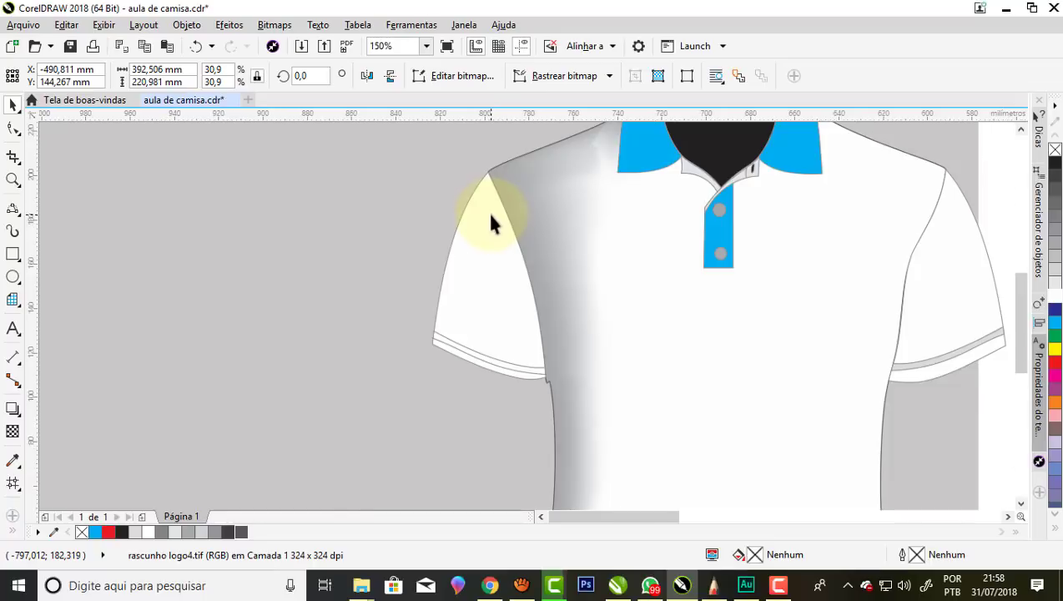
{"action": "scroll", "coordinate": [490, 215], "scroll_direction": "down", "scroll_amount": 2}
{"action": "scroll", "coordinate": [489, 230], "scroll_direction": "up", "scroll_amount": 2}
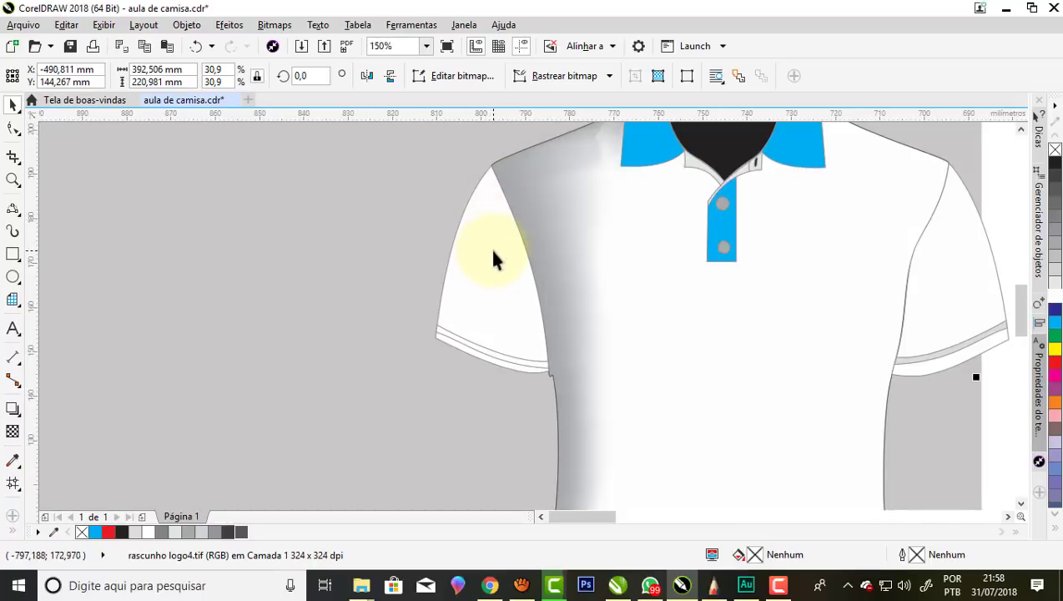
{"action": "left_click", "coordinate": [484, 326]}
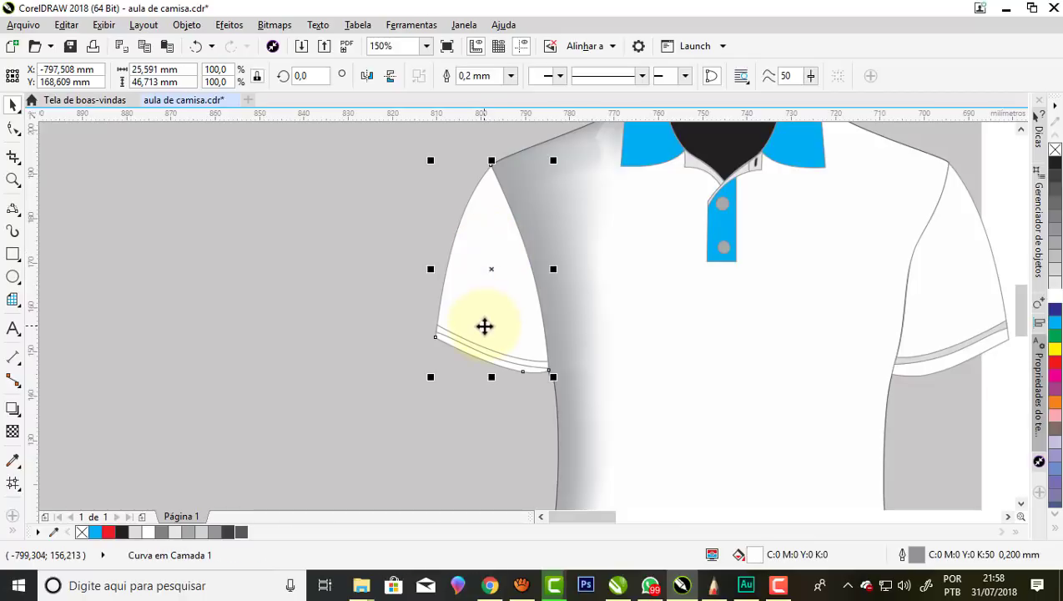
Give the left sleeve a 3-column, 4-row mesh fill and bend its cuff mesh lines.
{"action": "left_click", "coordinate": [13, 481]}
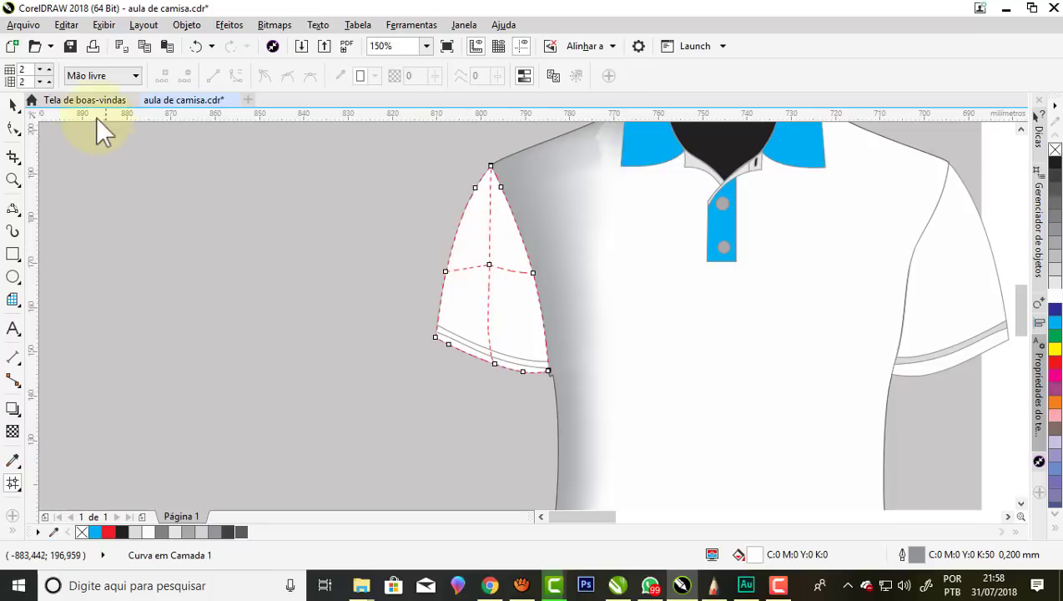
{"action": "left_click", "coordinate": [49, 70]}
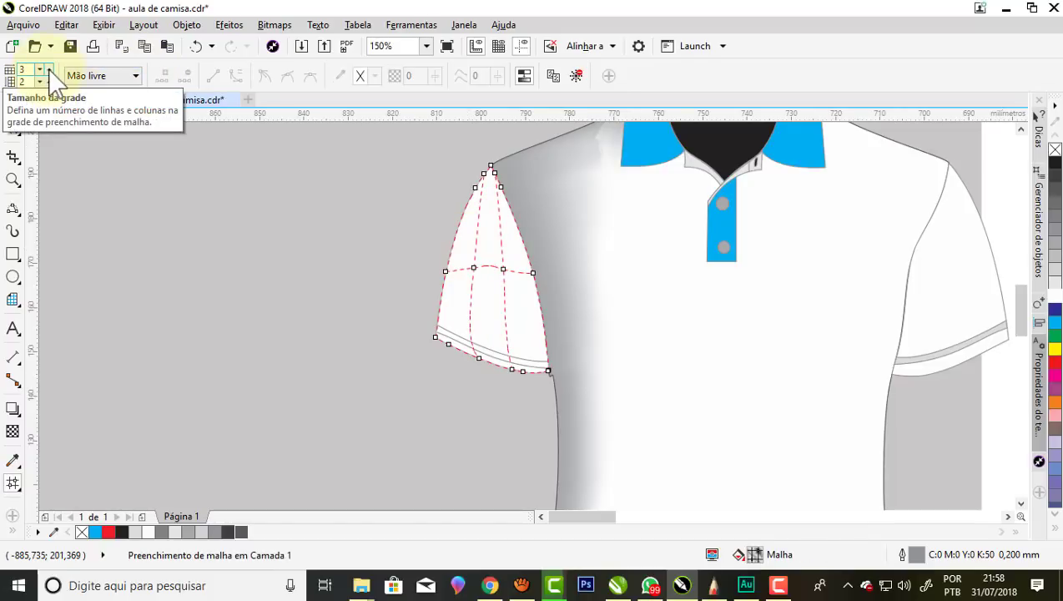
{"action": "left_click", "coordinate": [48, 79]}
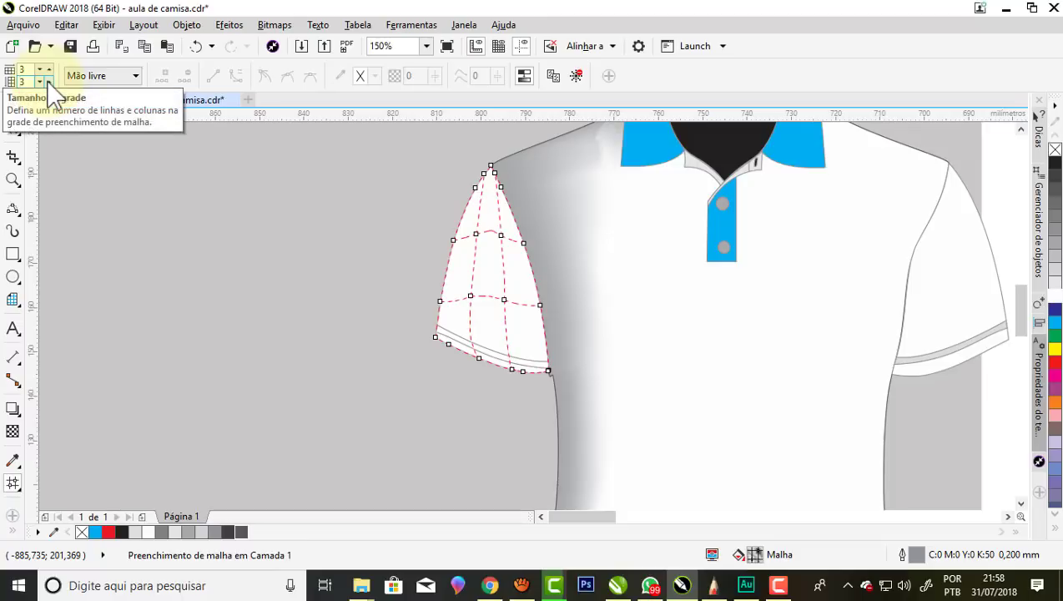
{"action": "left_click", "coordinate": [49, 81]}
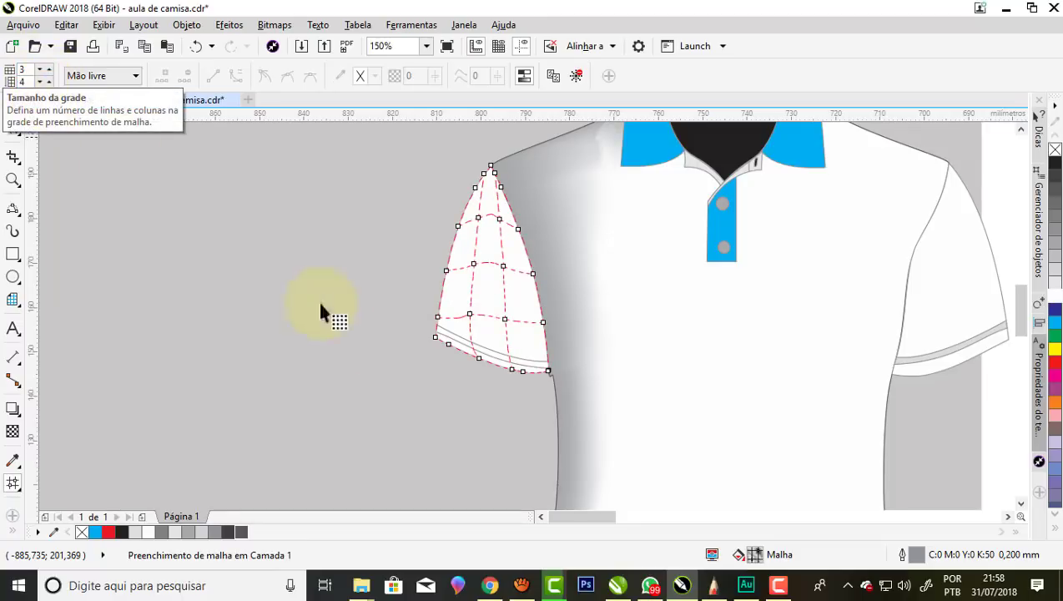
{"action": "scroll", "coordinate": [434, 329], "scroll_direction": "up", "scroll_amount": 2}
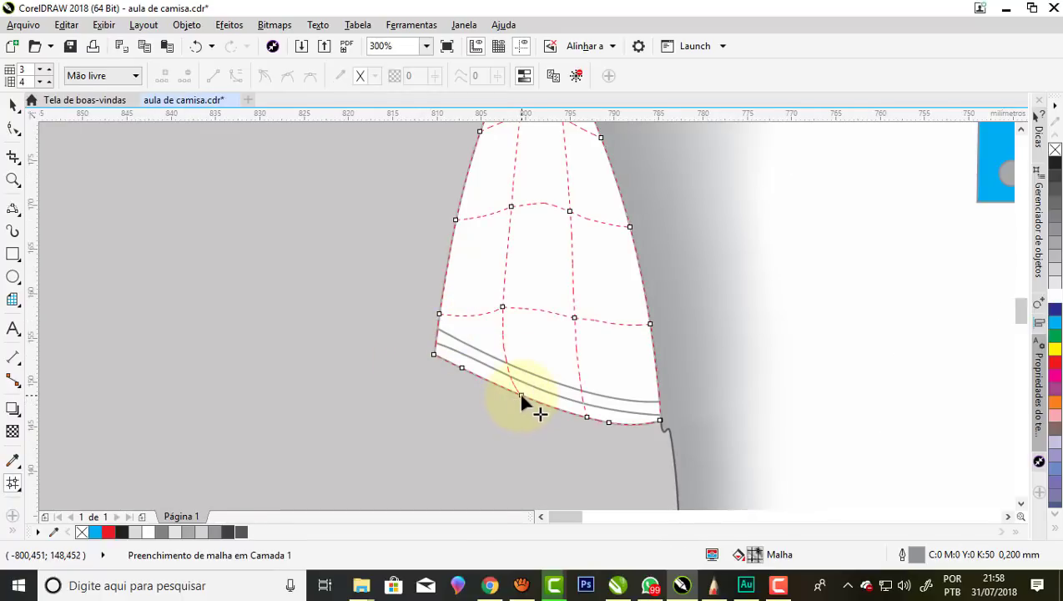
{"action": "mouse_move", "coordinate": [521, 396]}
{"action": "left_mouse_down"}
{"action": "mouse_move", "coordinate": [482, 384]}
{"action": "mouse_move", "coordinate": [486, 376]}
{"action": "left_mouse_up"}
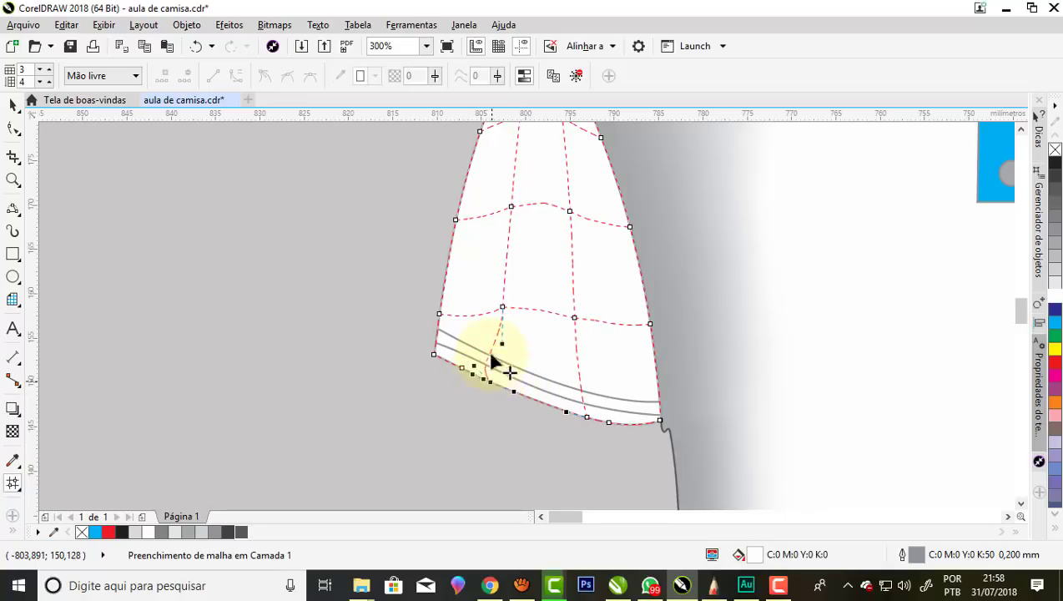
{"action": "left_click_drag", "start_coordinate": [503, 308], "coordinate": [463, 299]}
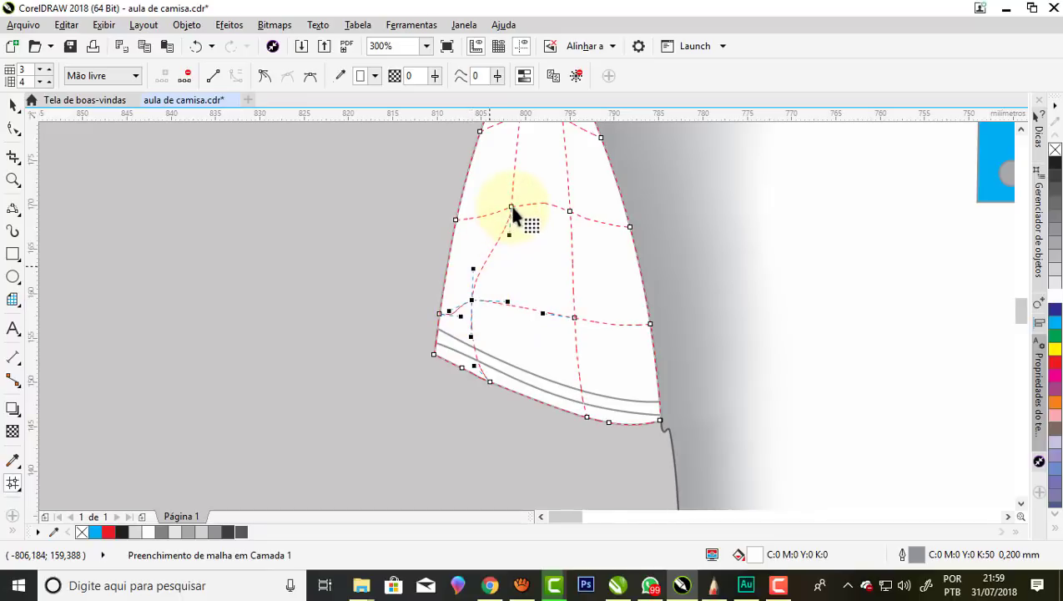
{"action": "key", "text": "F3"}
{"action": "scroll", "coordinate": [479, 317], "scroll_direction": "up", "scroll_amount": 2}
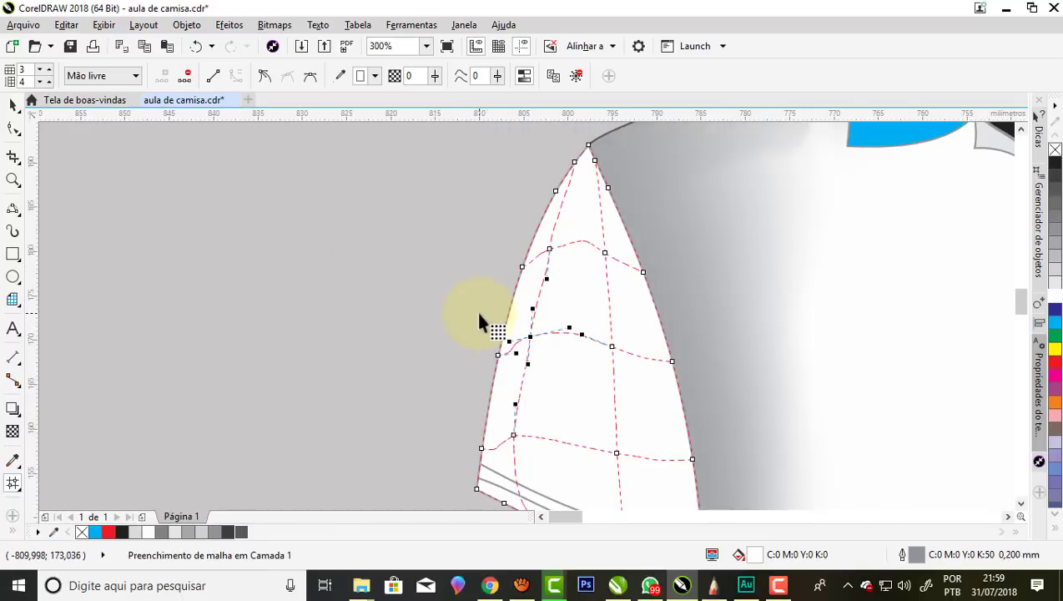
{"action": "left_click", "coordinate": [12, 105]}
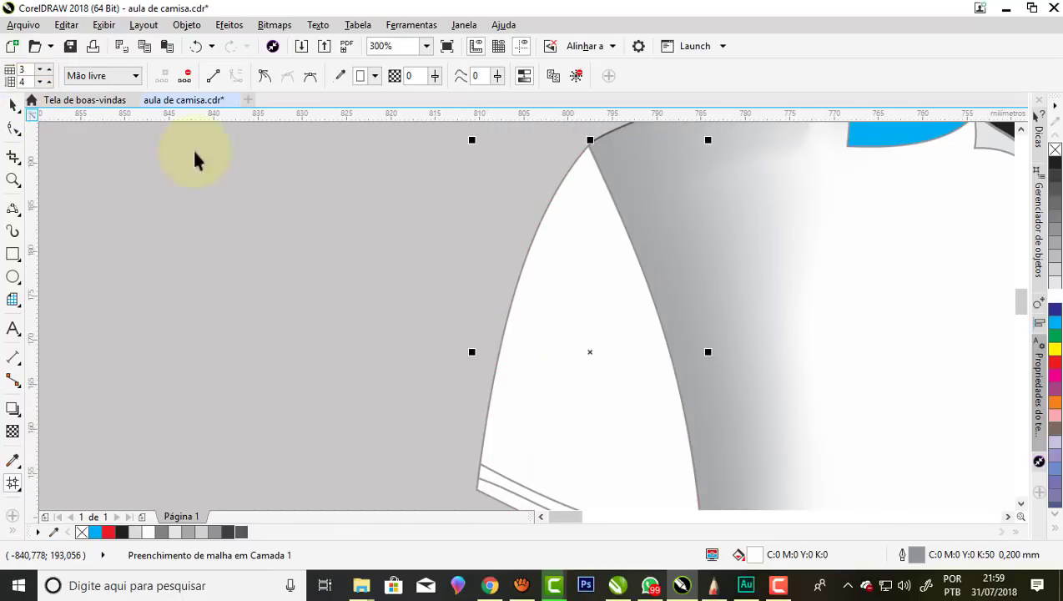
Lasso the mesh nodes along the sleeve's left edge and tint them 40% grey.
{"action": "left_click", "coordinate": [481, 236]}
{"action": "scroll", "coordinate": [480, 236], "scroll_direction": "down", "scroll_amount": 2}
{"action": "left_click", "coordinate": [12, 483]}
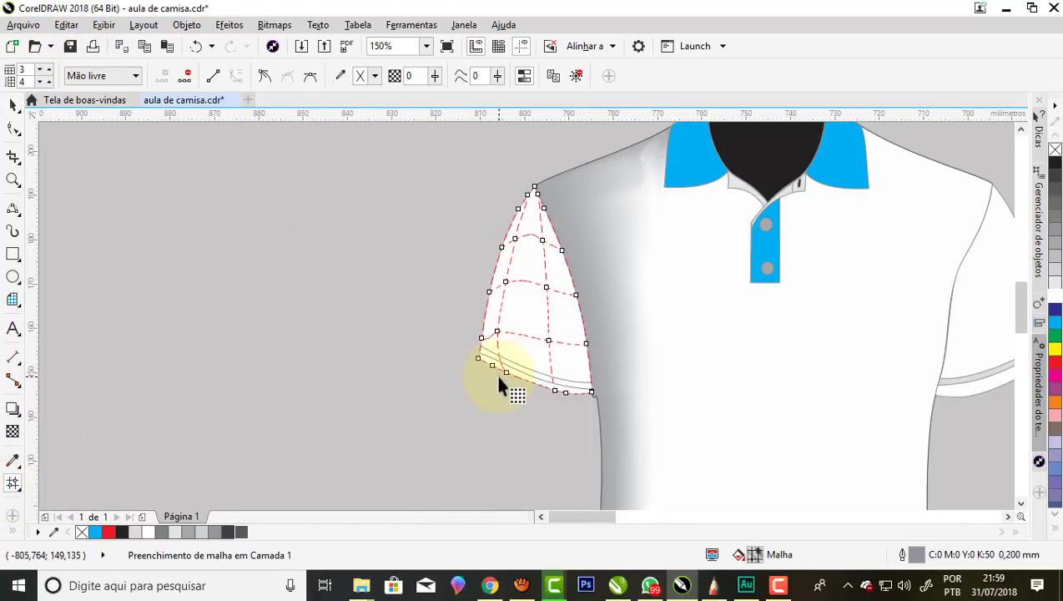
{"action": "mouse_move", "coordinate": [499, 376]}
{"action": "left_mouse_down"}
{"action": "mouse_move", "coordinate": [499, 292]}
{"action": "mouse_move", "coordinate": [532, 198]}
{"action": "left_mouse_up"}
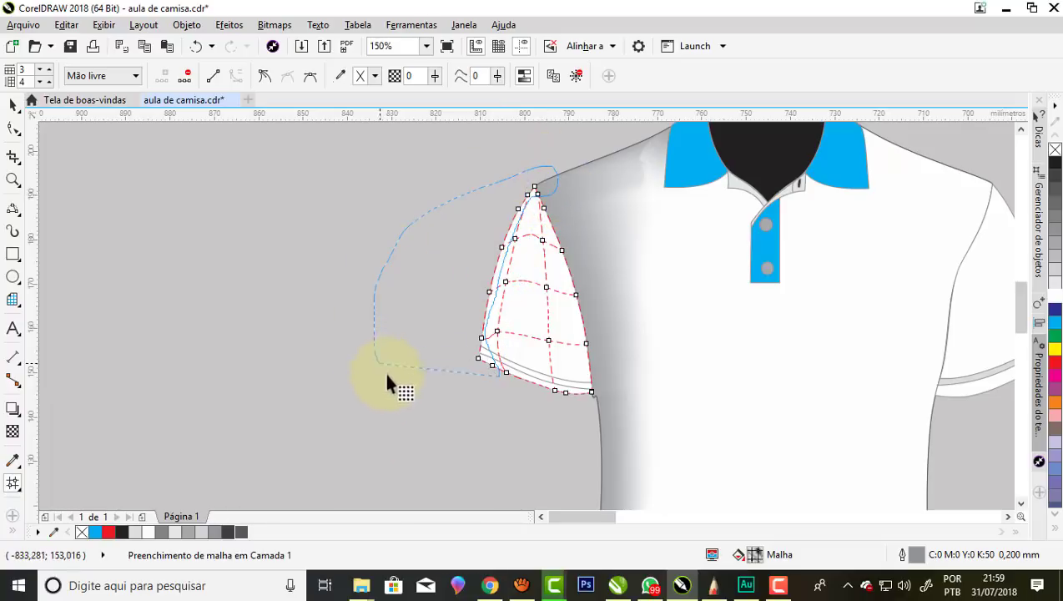
{"action": "left_click_drag", "start_coordinate": [442, 413], "coordinate": [443, 413]}
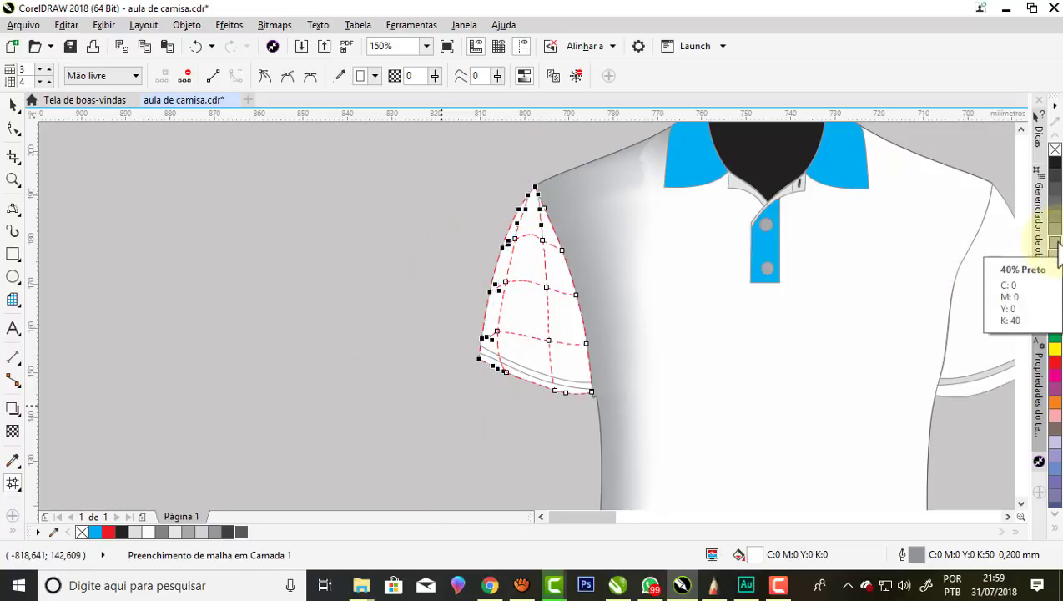
{"action": "left_click", "coordinate": [1055, 242]}
Tint the sleeve hem's mesh nodes 40% grey and finish mesh editing.
{"action": "scroll", "coordinate": [510, 250], "scroll_direction": "up", "scroll_amount": 2}
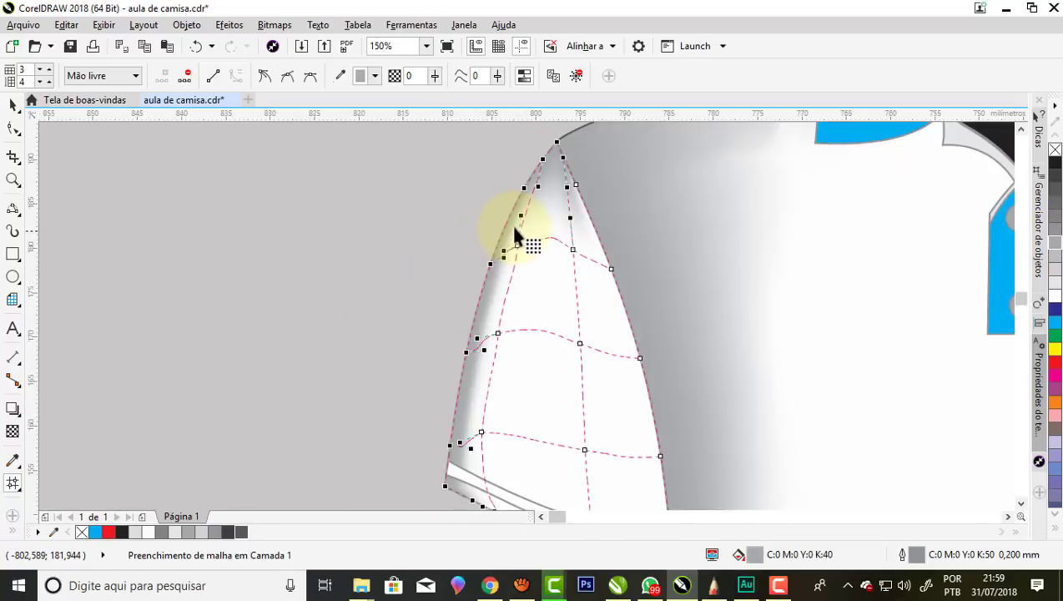
{"action": "scroll", "coordinate": [517, 200], "scroll_direction": "up", "scroll_amount": 2}
{"action": "scroll", "coordinate": [503, 225], "scroll_direction": "down", "scroll_amount": 4}
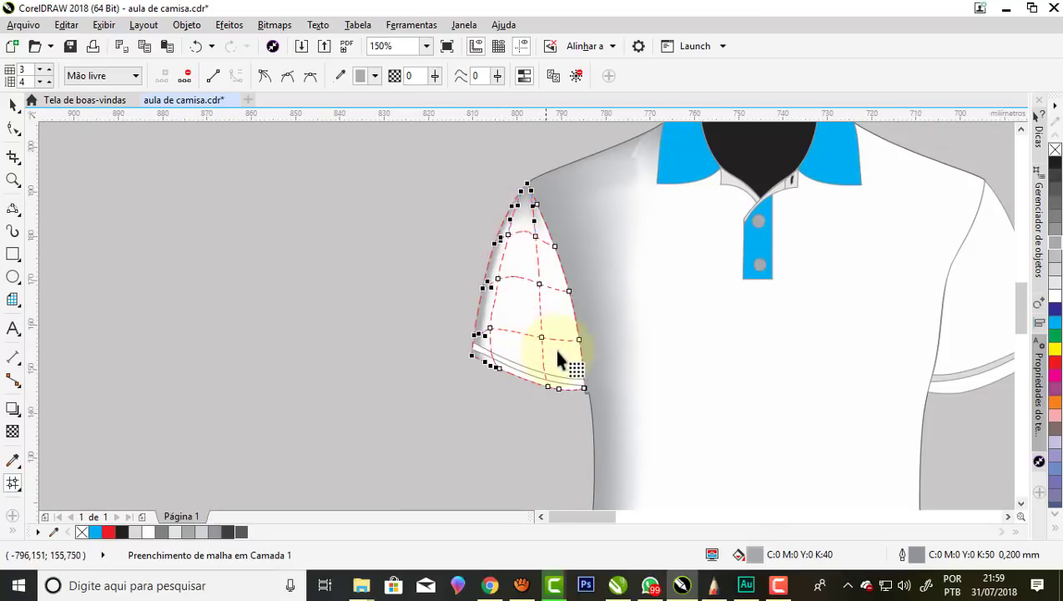
{"action": "scroll", "coordinate": [558, 375], "scroll_direction": "up", "scroll_amount": 2}
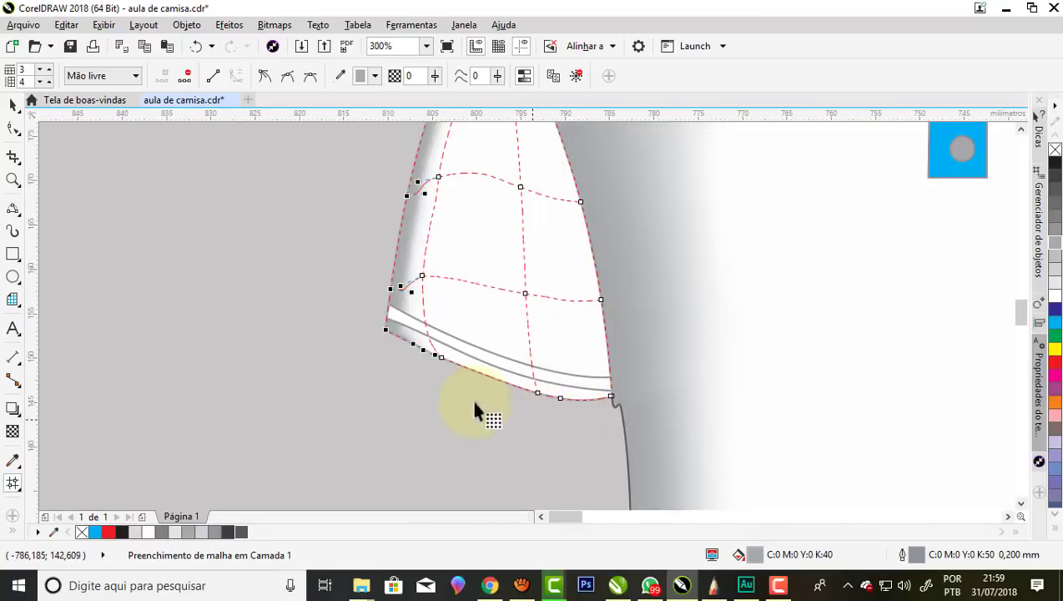
{"action": "left_click_drag", "start_coordinate": [373, 330], "coordinate": [435, 345]}
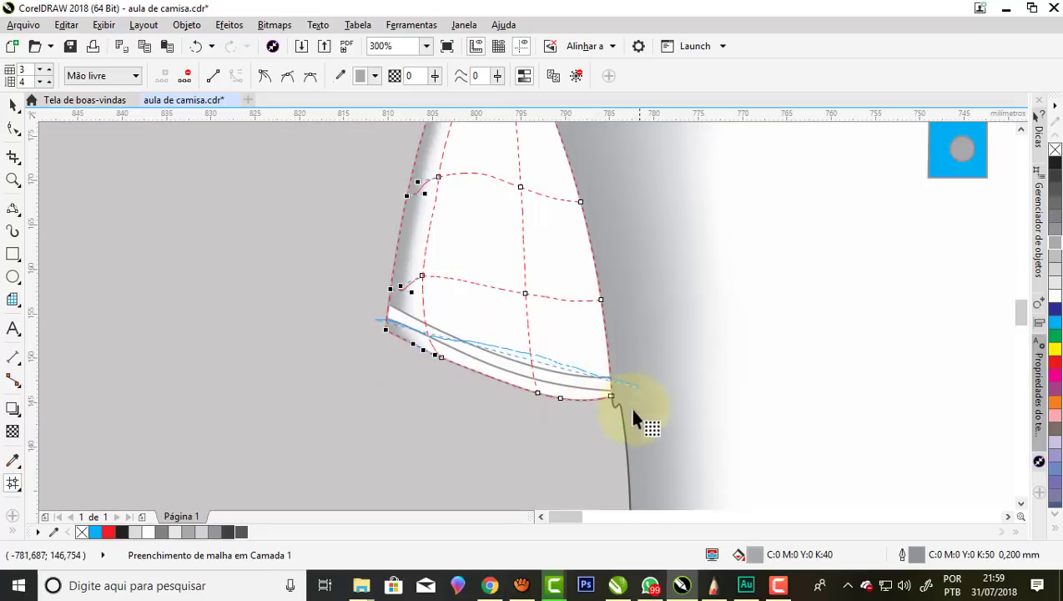
{"action": "left_click_drag", "start_coordinate": [427, 425], "coordinate": [429, 422]}
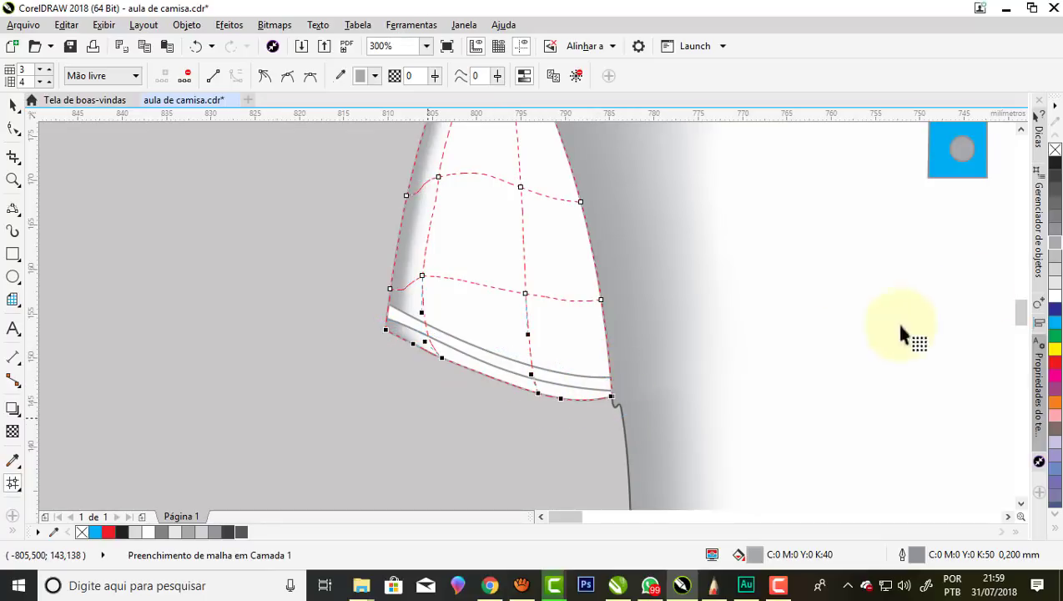
{"action": "left_click", "coordinate": [1056, 250]}
{"action": "scroll", "coordinate": [560, 314], "scroll_direction": "down", "scroll_amount": 2}
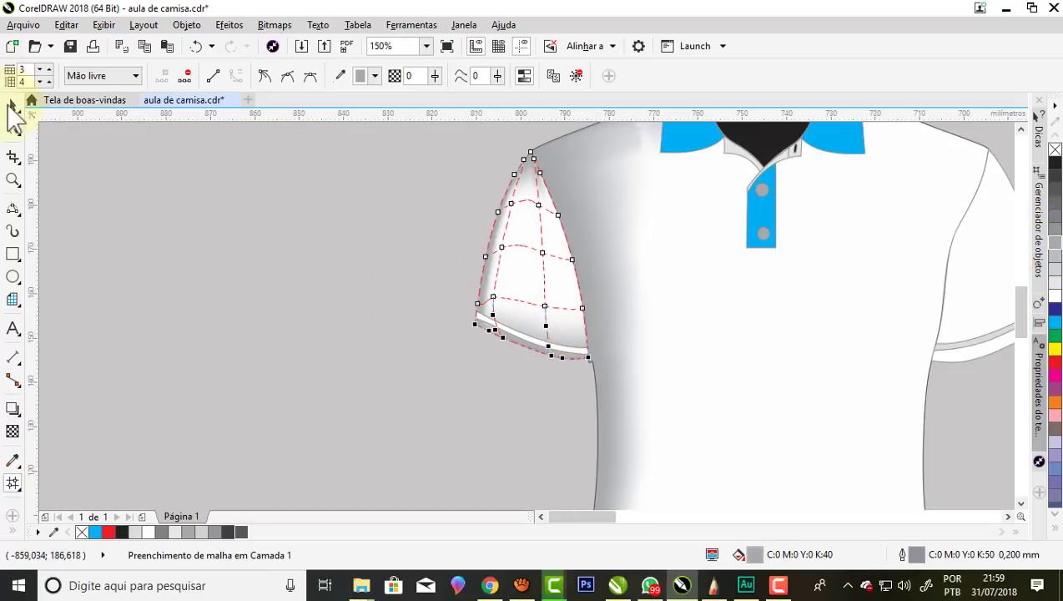
{"action": "left_click", "coordinate": [12, 109]}
{"action": "scroll", "coordinate": [498, 211], "scroll_direction": "down", "scroll_amount": 1}
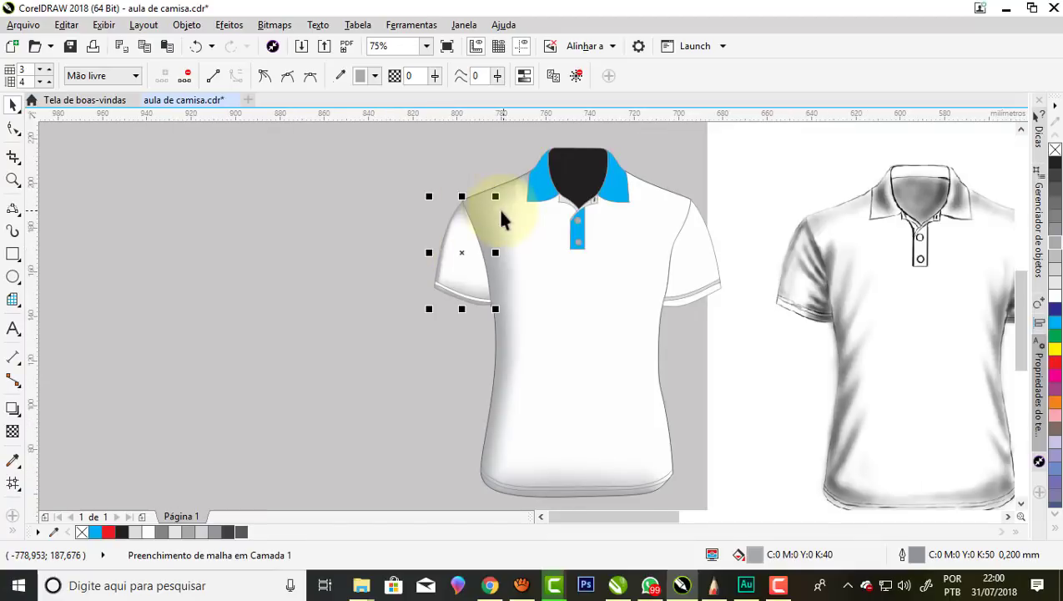
Lasso the mesh nodes on the left sleeve's inner side and tint them 60% grey.
{"action": "scroll", "coordinate": [461, 254], "scroll_direction": "up", "scroll_amount": 1}
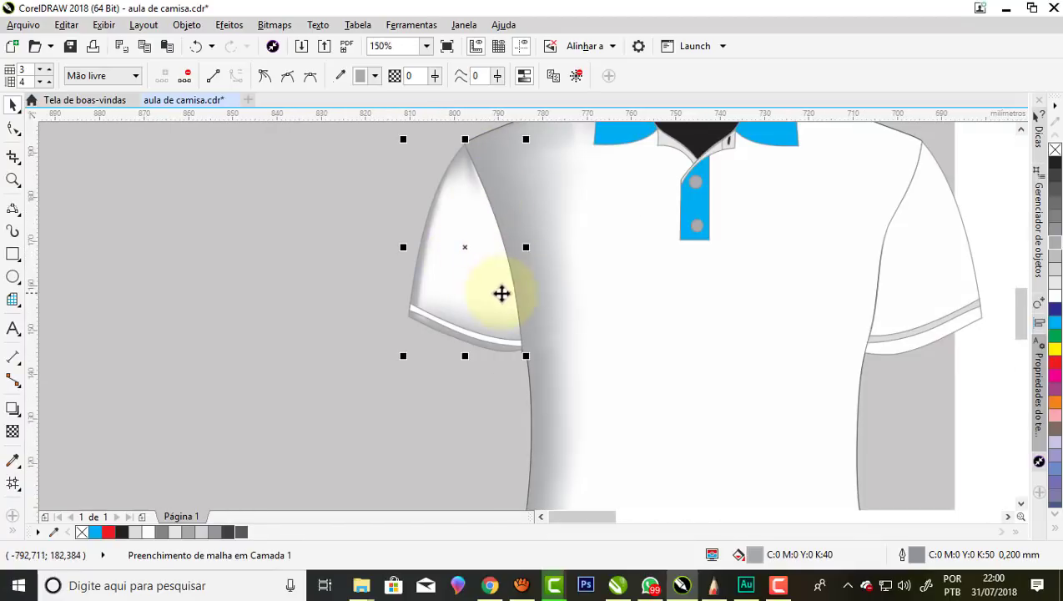
{"action": "key", "text": "m"}
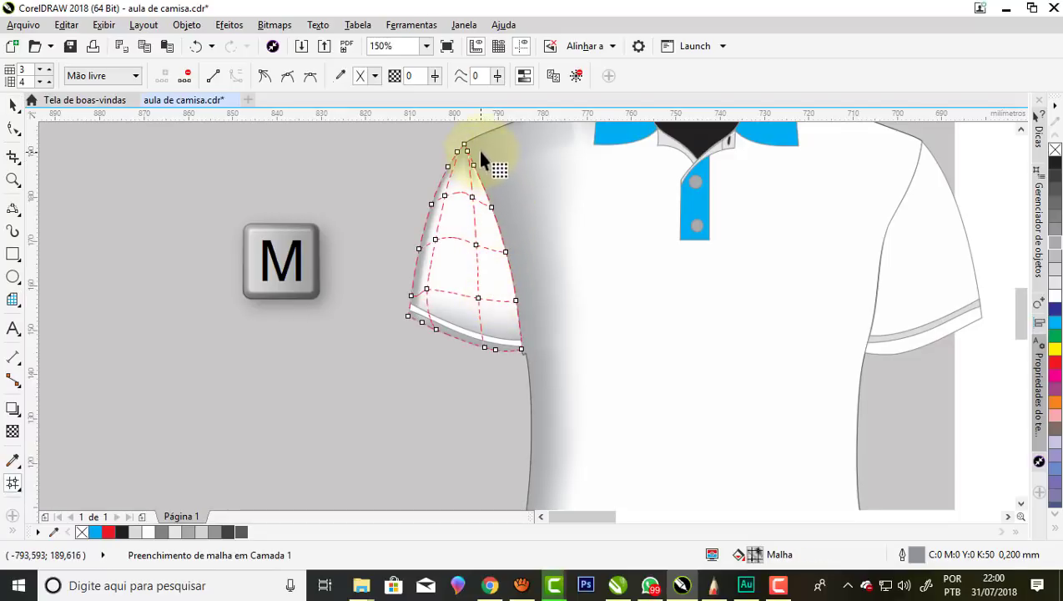
{"action": "left_click_drag", "start_coordinate": [515, 386], "coordinate": [473, 167]}
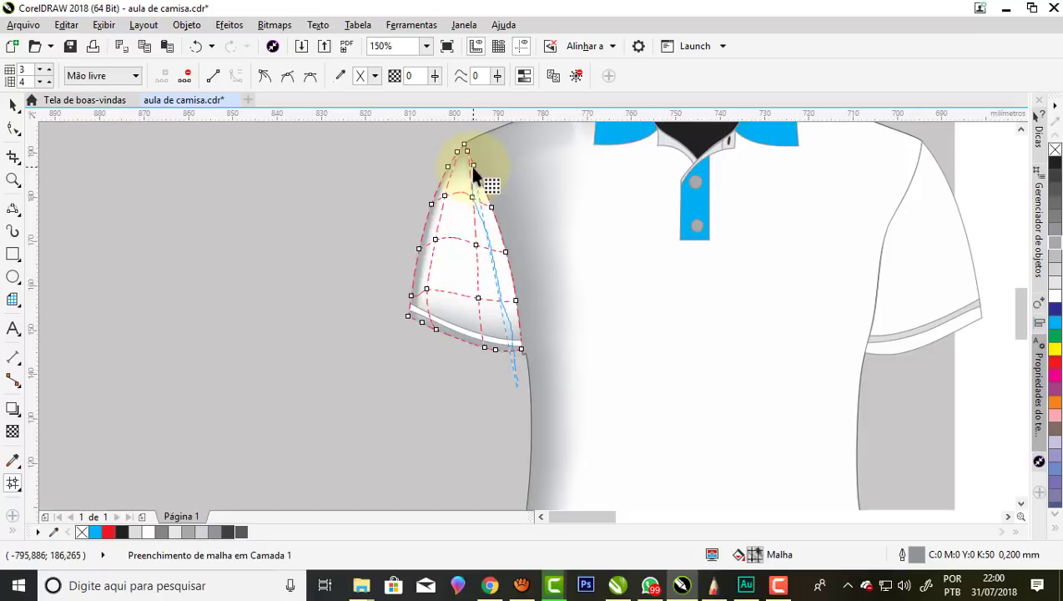
{"action": "left_click_drag", "start_coordinate": [473, 167], "coordinate": [559, 209]}
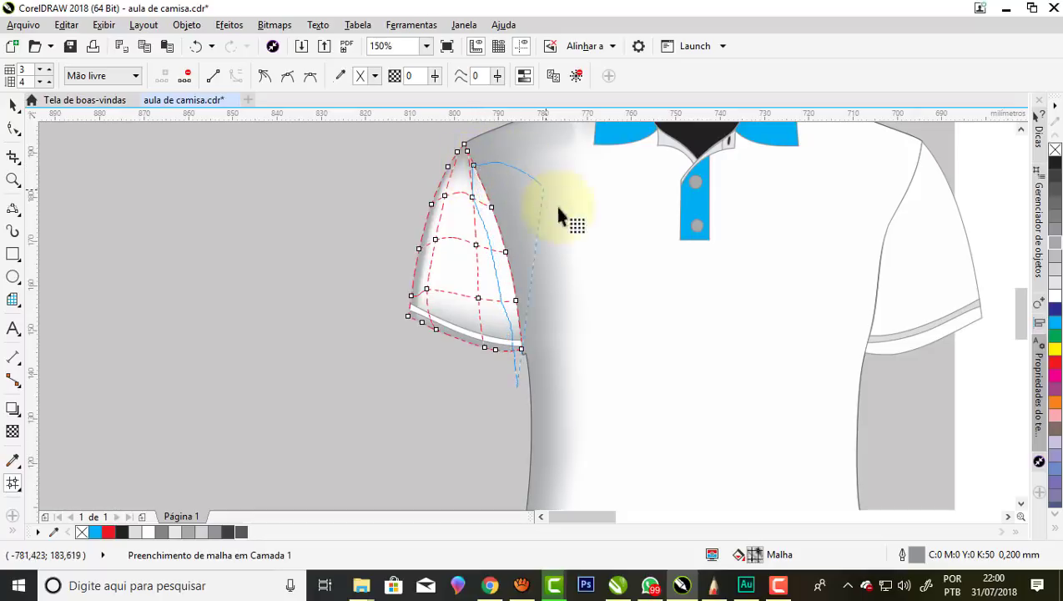
{"action": "left_click_drag", "start_coordinate": [549, 326], "coordinate": [548, 326]}
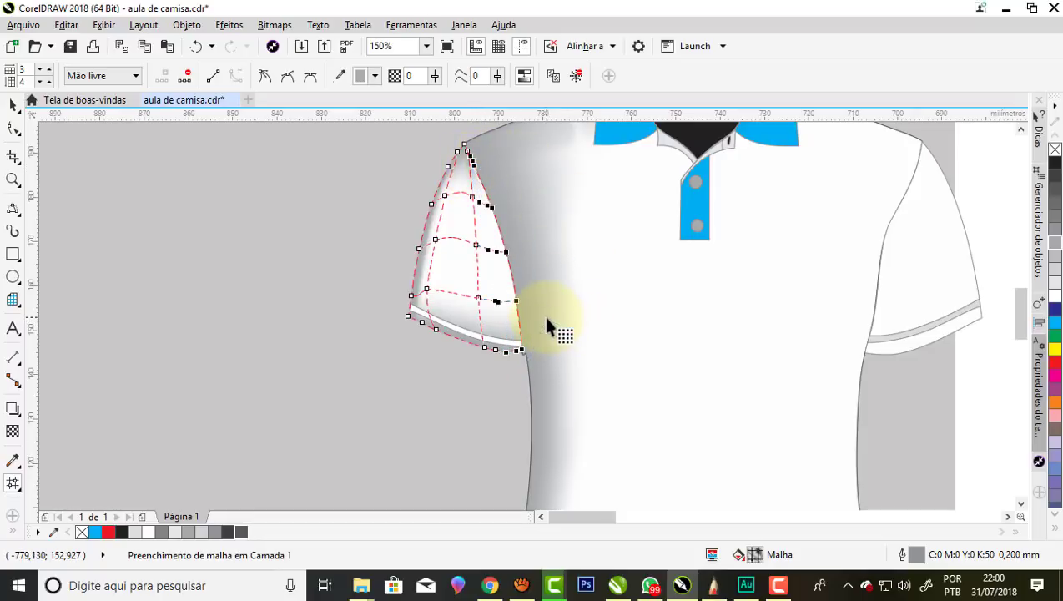
{"action": "scroll", "coordinate": [475, 284], "scroll_direction": "down", "scroll_amount": 2}
{"action": "left_click", "coordinate": [1055, 219]}
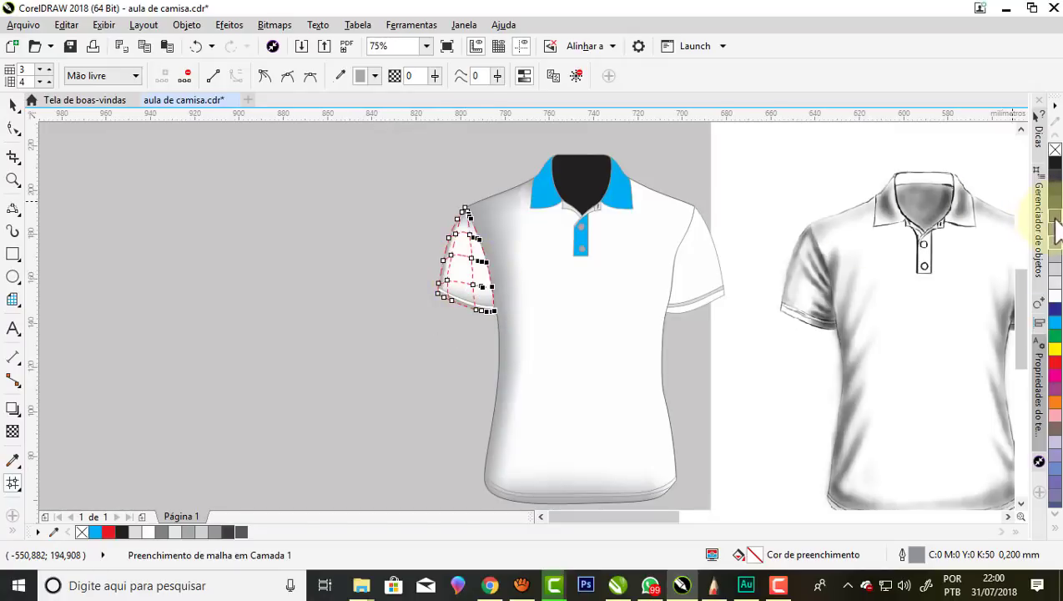
{"action": "left_click", "coordinate": [1056, 218]}
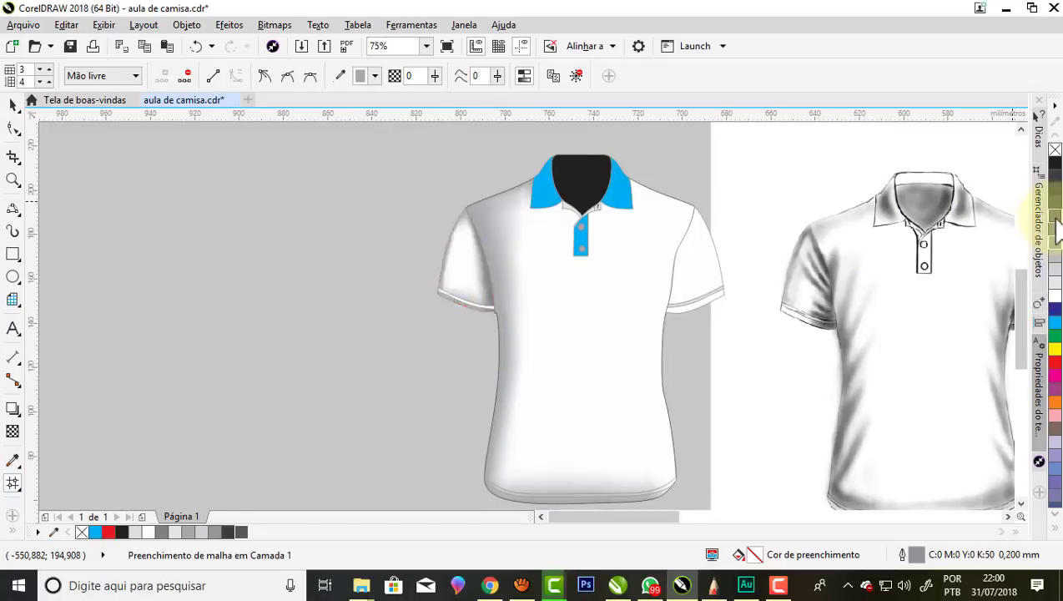
{"action": "left_click", "coordinate": [13, 106]}
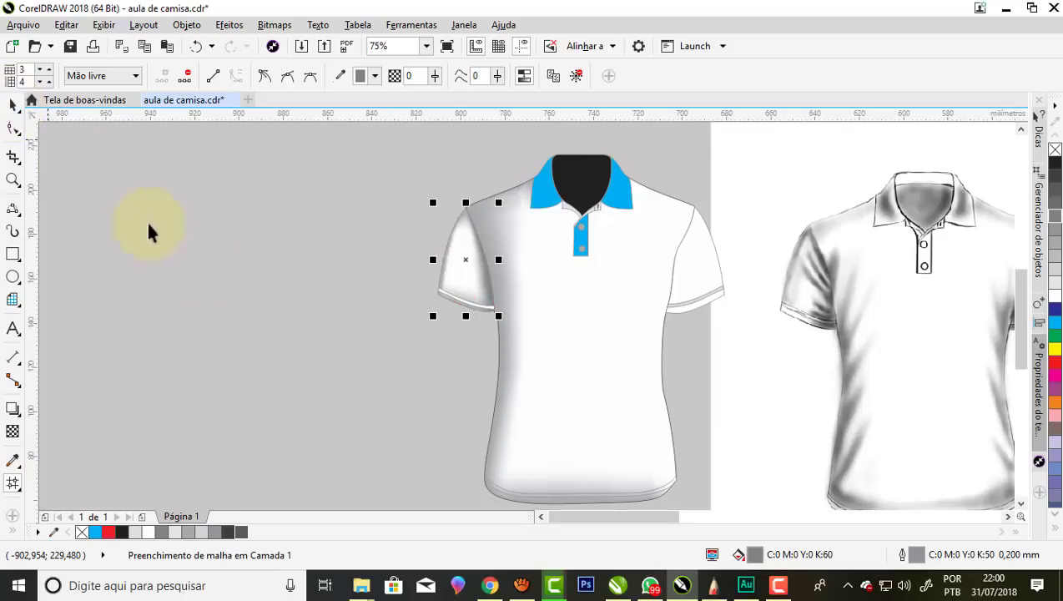
{"action": "left_click", "coordinate": [408, 306]}
{"action": "scroll", "coordinate": [470, 266], "scroll_direction": "up", "scroll_amount": 3}
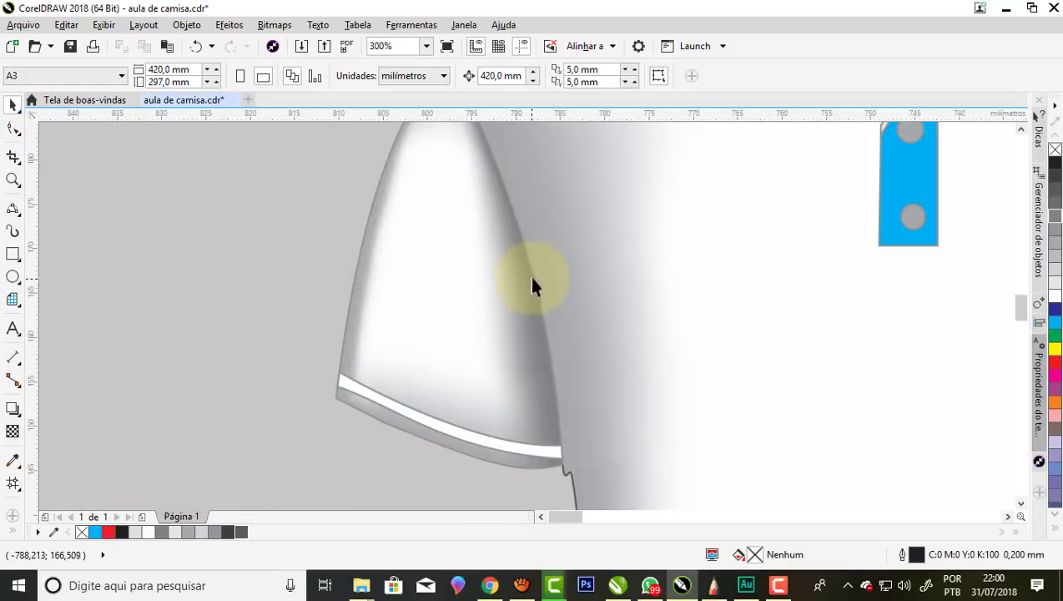
{"action": "scroll", "coordinate": [450, 259], "scroll_direction": "down", "scroll_amount": 3}
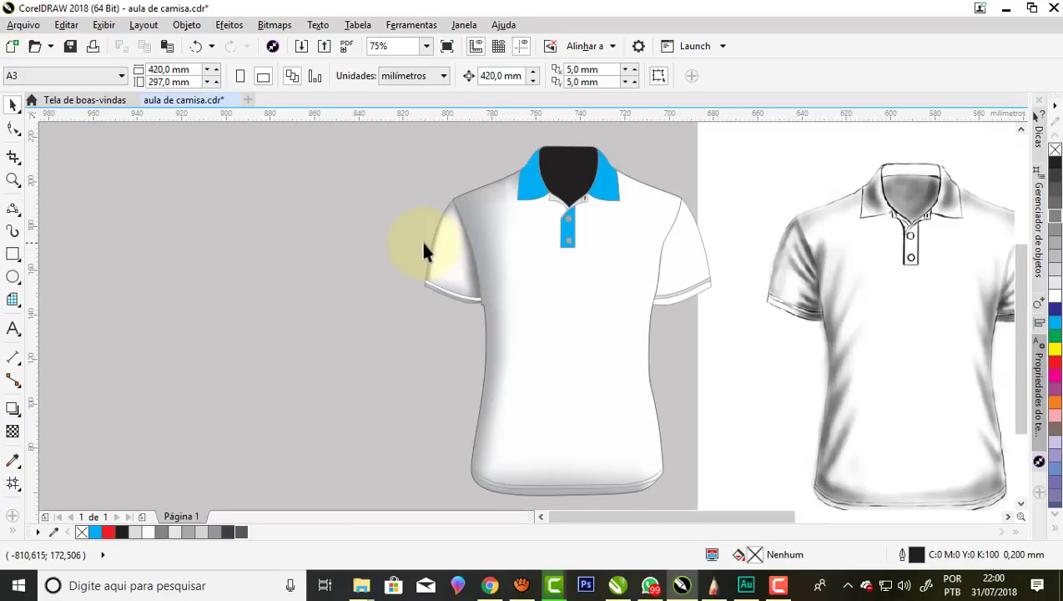
{"action": "scroll", "coordinate": [422, 243], "scroll_direction": "down", "scroll_amount": 1}
{"action": "scroll", "coordinate": [550, 231], "scroll_direction": "up", "scroll_amount": 1}
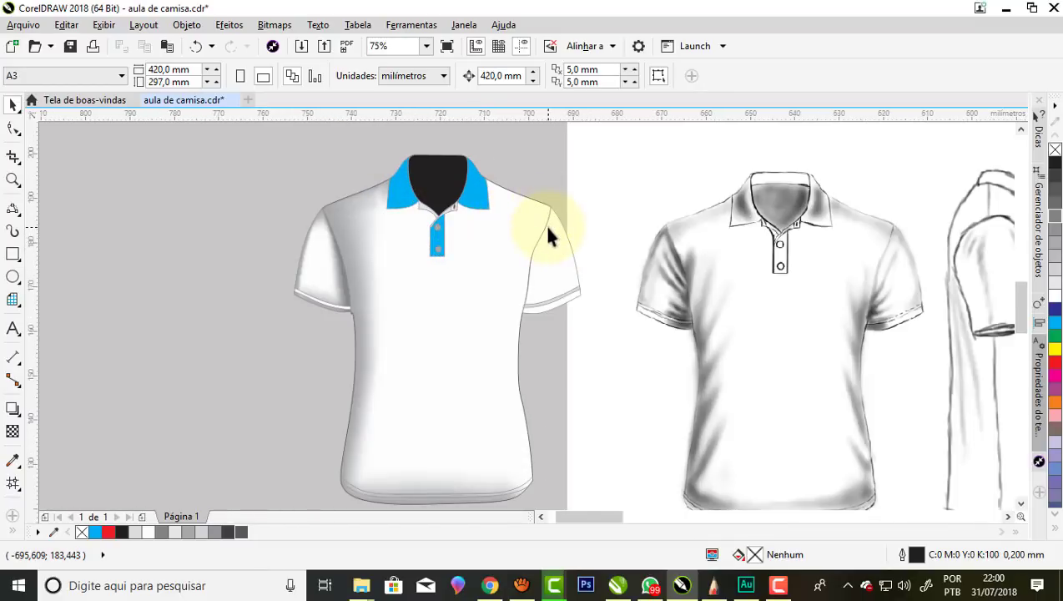
{"action": "scroll", "coordinate": [547, 230], "scroll_direction": "up", "scroll_amount": 1}
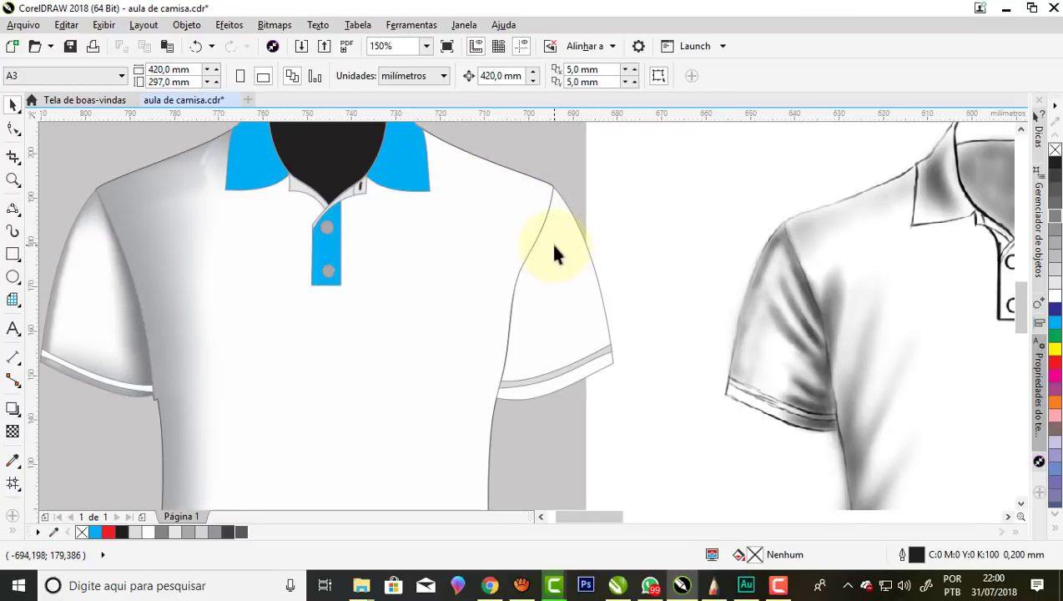
{"action": "scroll", "coordinate": [553, 246], "scroll_direction": "down", "scroll_amount": 1}
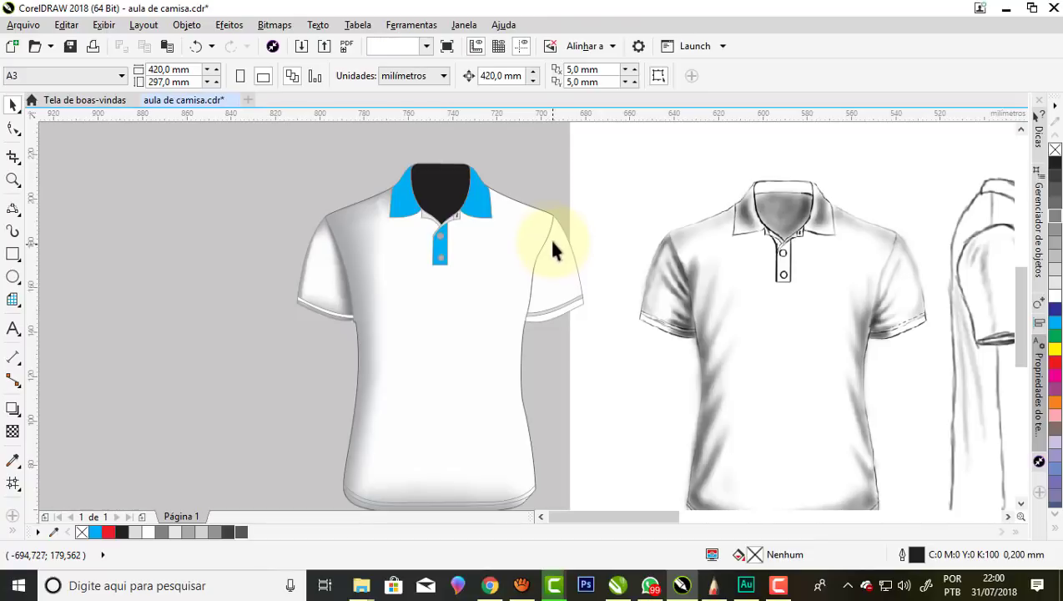
{"action": "left_click", "coordinate": [552, 230]}
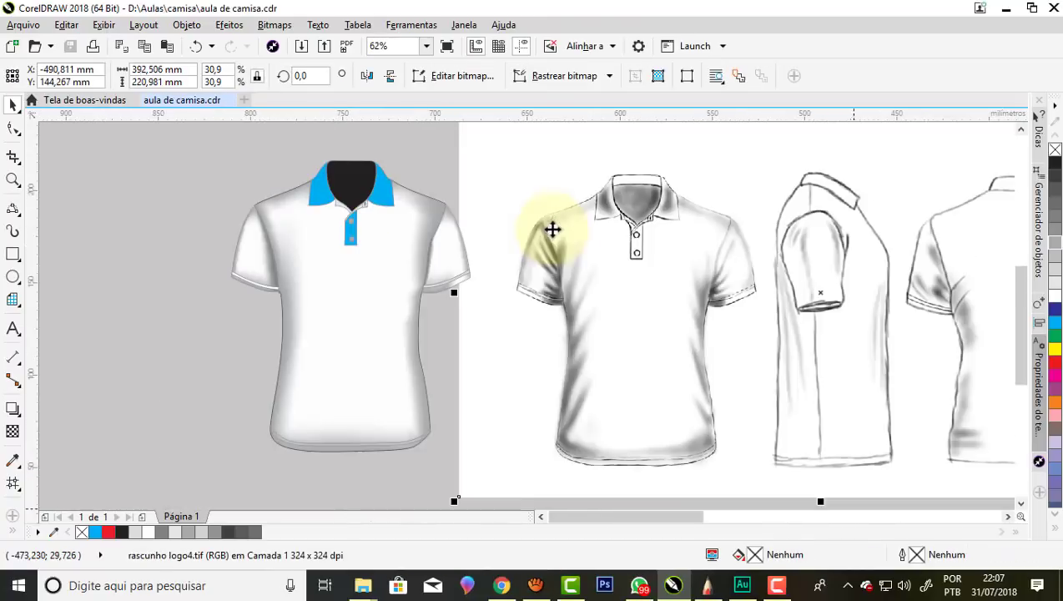
With the B-spline tool, trace a first fold curve down the reference shirt's side and hem.
{"action": "scroll", "coordinate": [601, 272], "scroll_direction": "up", "scroll_amount": 3}
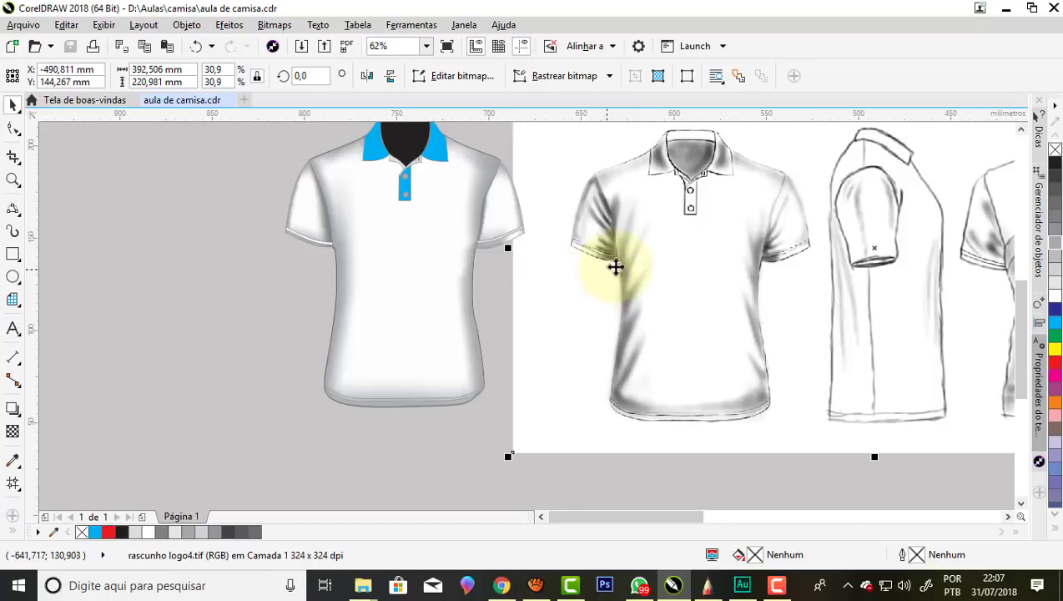
{"action": "scroll", "coordinate": [633, 204], "scroll_direction": "up", "scroll_amount": 1}
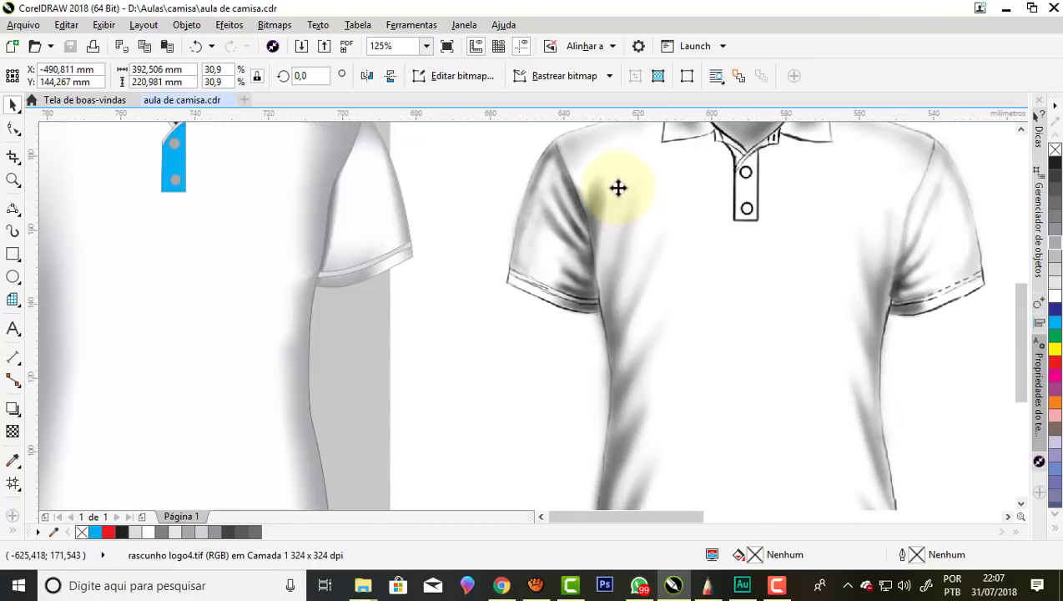
{"action": "scroll", "coordinate": [616, 186], "scroll_direction": "down", "scroll_amount": 2}
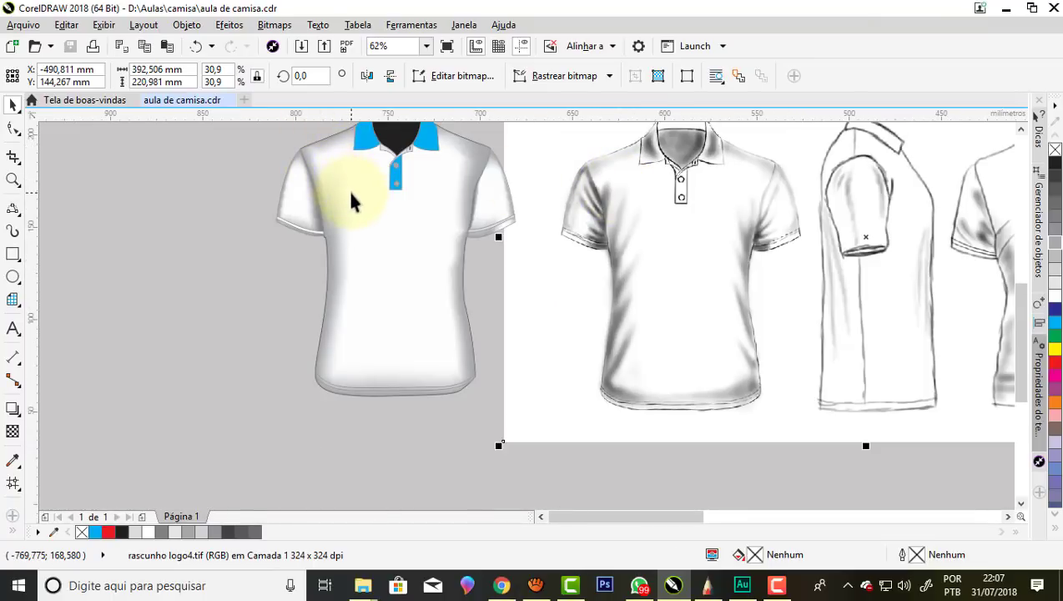
{"action": "left_click", "coordinate": [15, 211]}
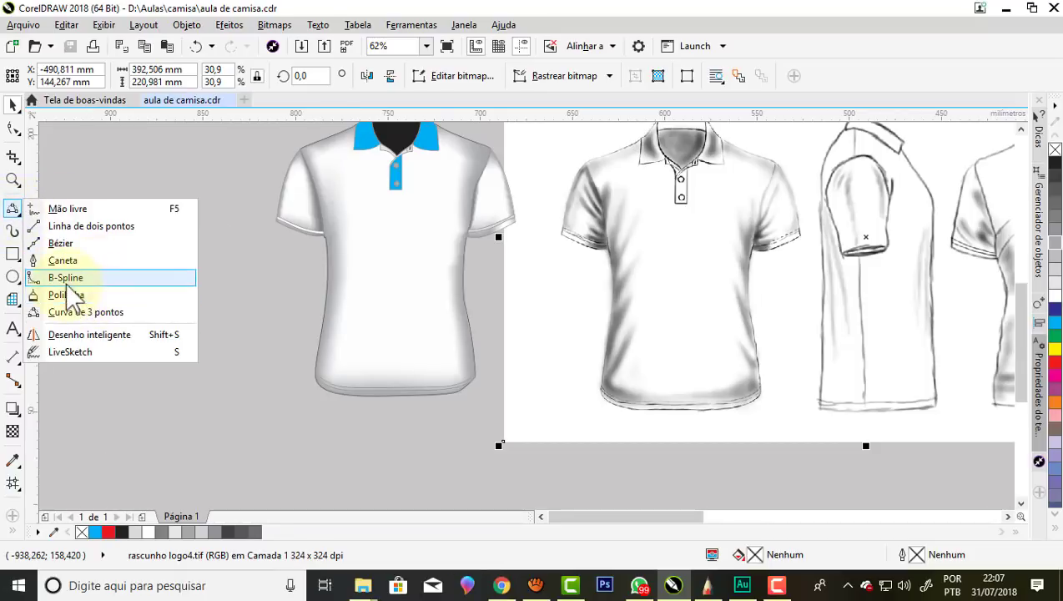
{"action": "left_click", "coordinate": [38, 277]}
{"action": "scroll", "coordinate": [624, 371], "scroll_direction": "up", "scroll_amount": 3}
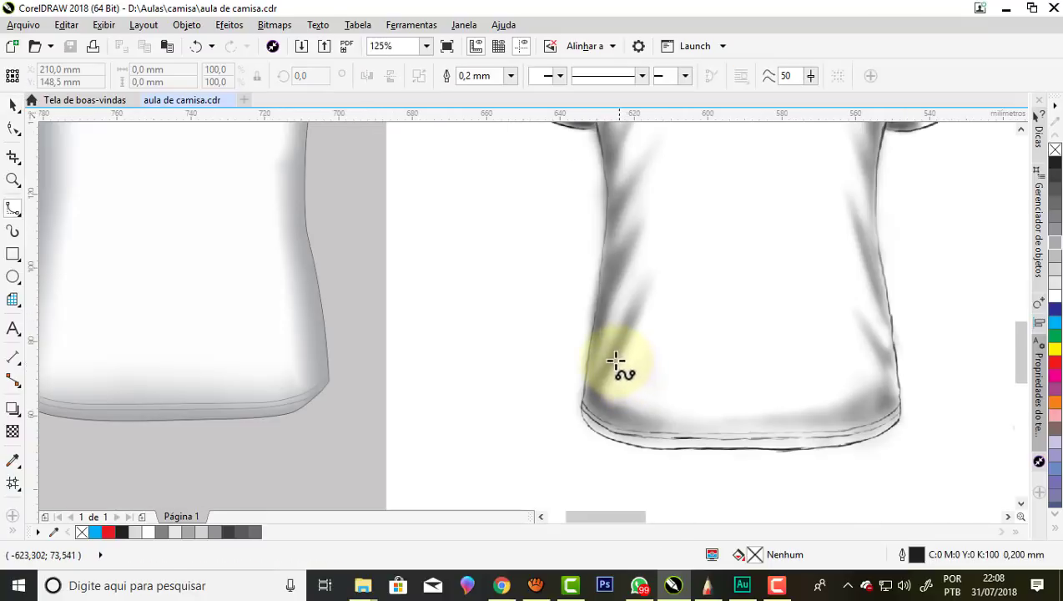
{"action": "scroll", "coordinate": [620, 320], "scroll_direction": "up", "scroll_amount": 3}
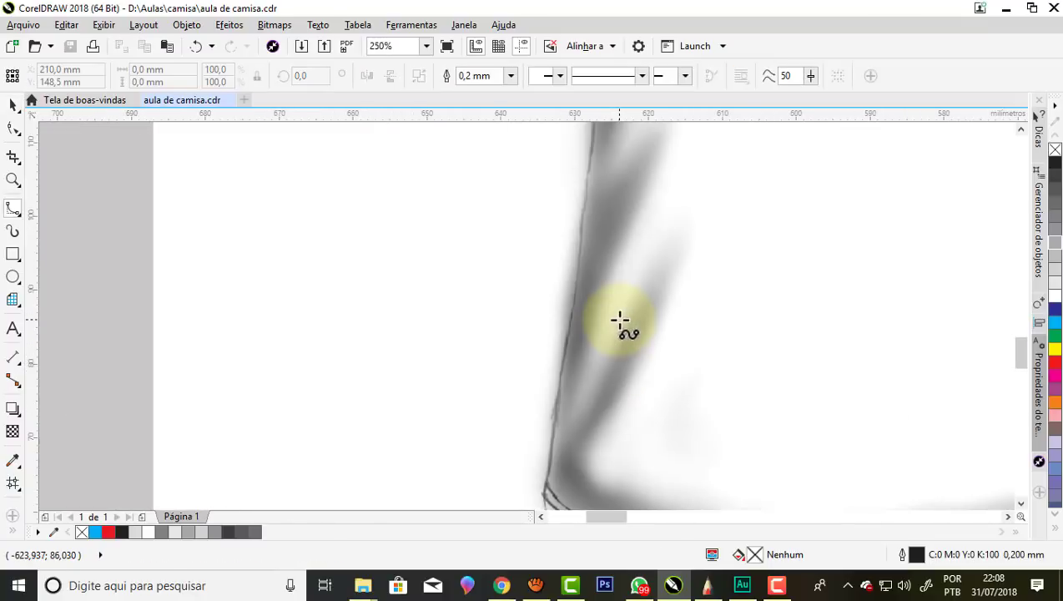
{"action": "left_click", "coordinate": [693, 231]}
{"action": "left_click", "coordinate": [648, 349]}
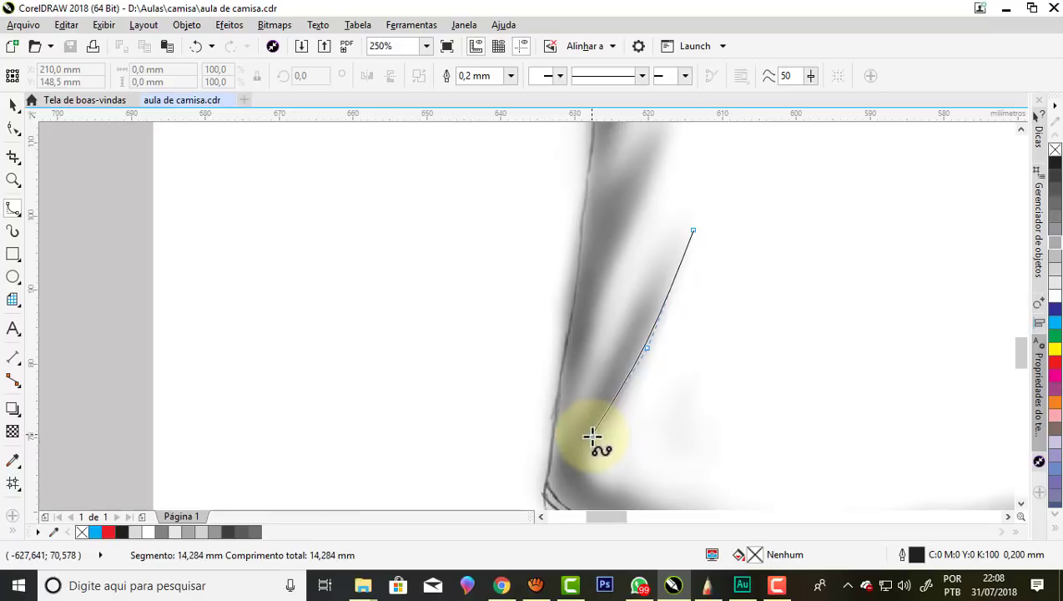
{"action": "left_click", "coordinate": [591, 434]}
{"action": "left_click", "coordinate": [584, 469]}
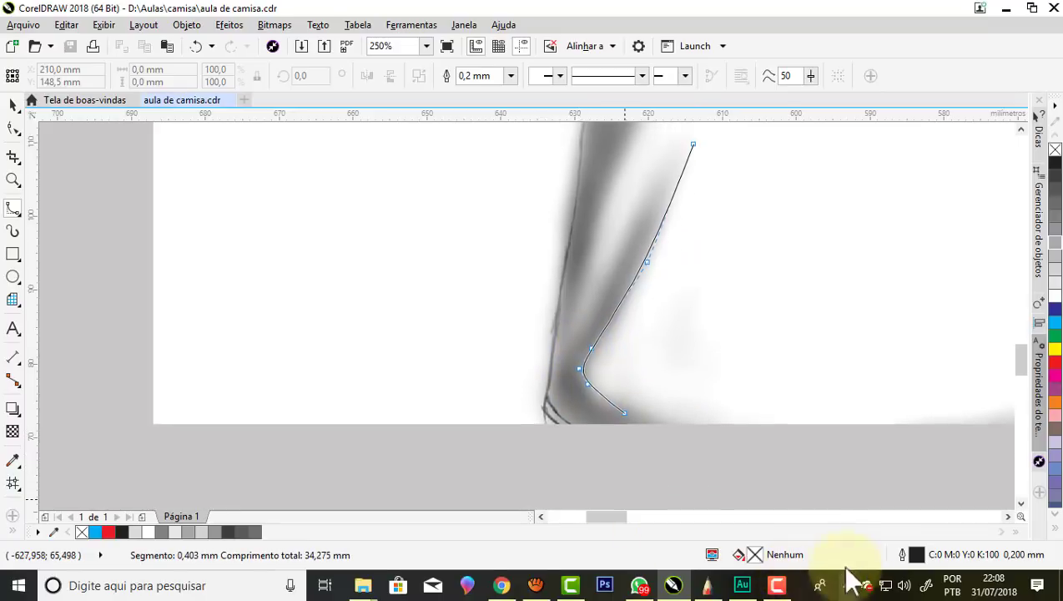
{"action": "left_click", "coordinate": [604, 376]}
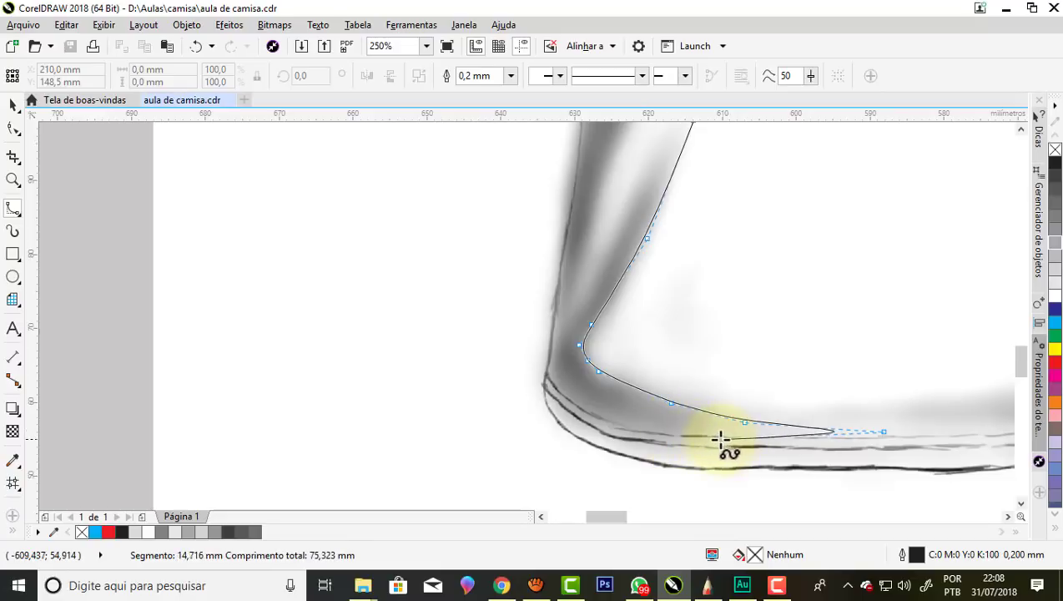
{"action": "left_click", "coordinate": [711, 439]}
{"action": "double_click", "coordinate": [582, 422]}
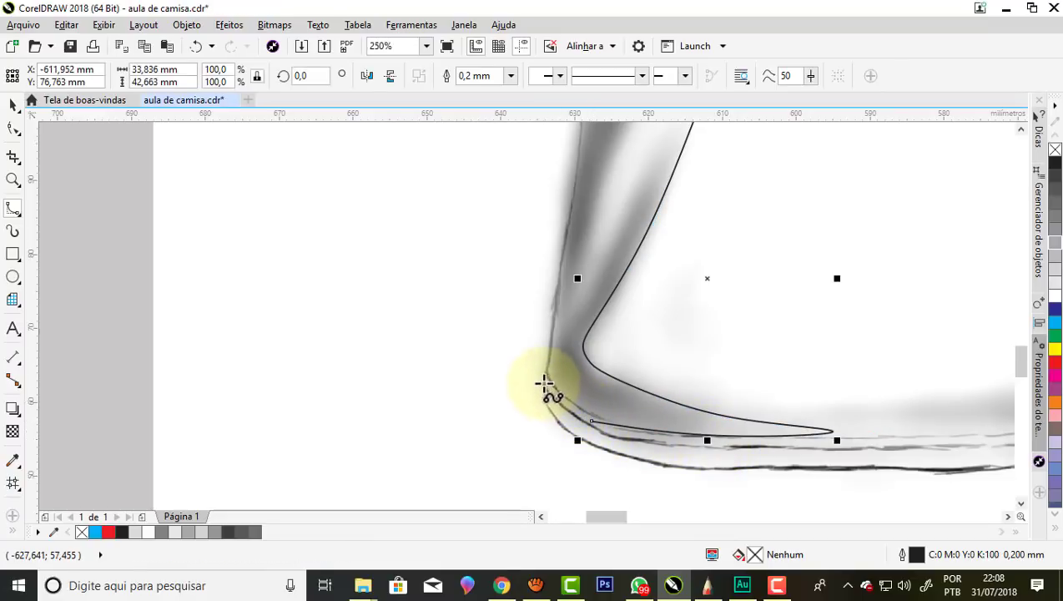
Start a second fold curve, tracing spikes up along the sleeve folds.
{"action": "scroll", "coordinate": [521, 288], "scroll_direction": "up", "scroll_amount": 2}
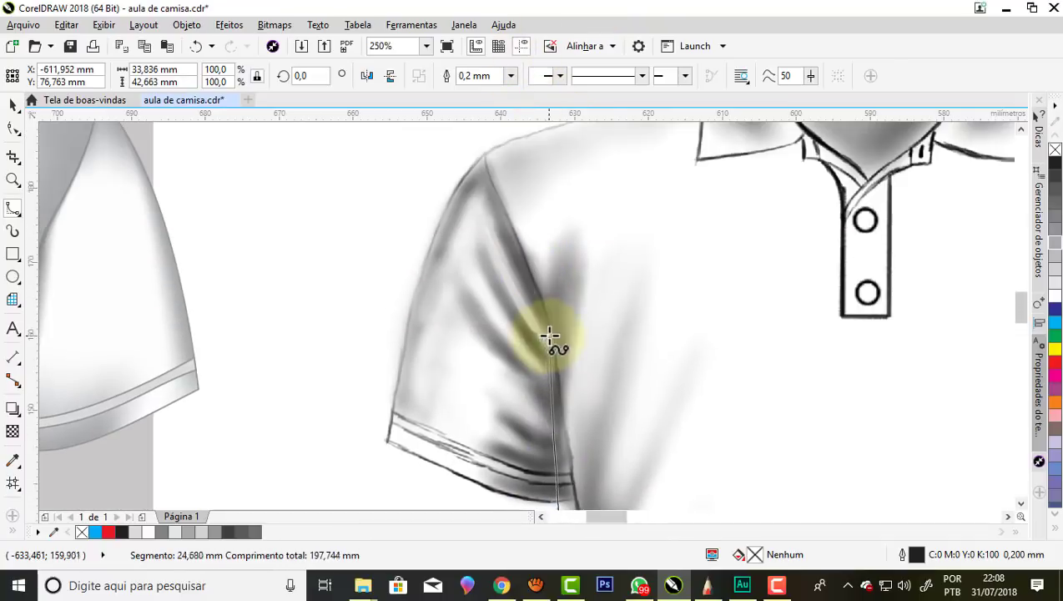
{"action": "left_click", "coordinate": [522, 252]}
{"action": "left_click", "coordinate": [569, 224]}
{"action": "left_click", "coordinate": [587, 245]}
{"action": "left_click", "coordinate": [580, 305]}
{"action": "left_click", "coordinate": [576, 442]}
{"action": "left_click", "coordinate": [615, 348]}
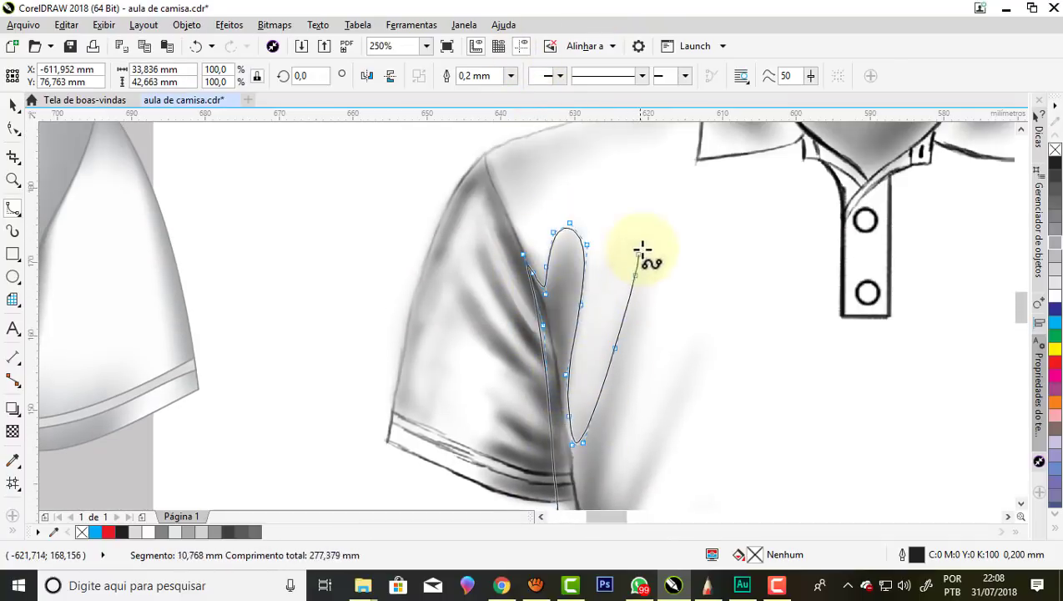
{"action": "left_click", "coordinate": [645, 236]}
{"action": "scroll", "coordinate": [601, 401], "scroll_direction": "down", "scroll_amount": 2}
{"action": "left_click", "coordinate": [598, 390]}
{"action": "left_click", "coordinate": [661, 311]}
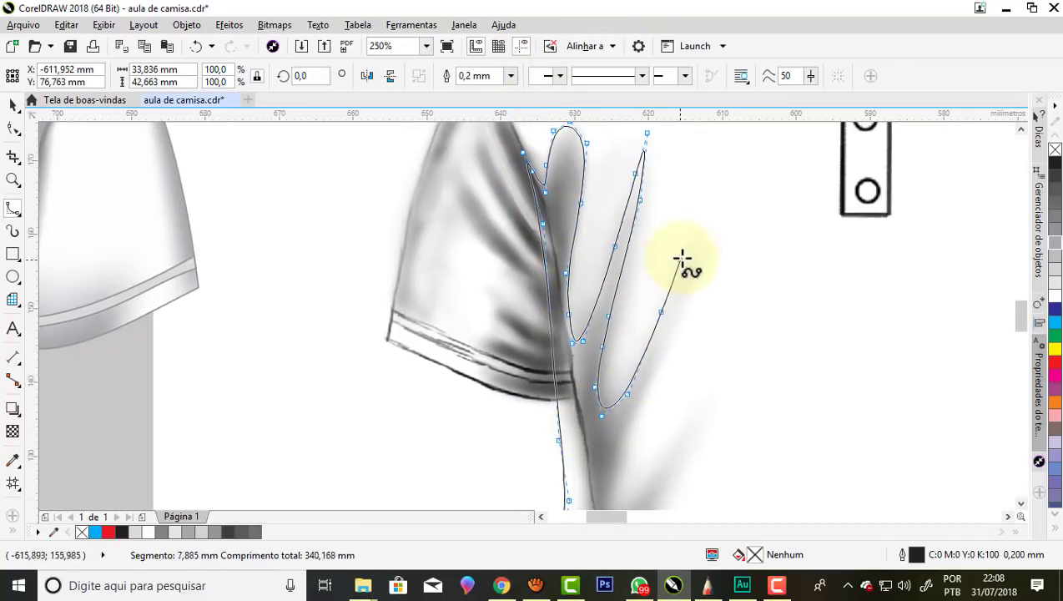
Add the lower fold spikes down the shirt's side and close the spiky fold shape.
{"action": "left_click", "coordinate": [665, 348]}
{"action": "scroll", "coordinate": [634, 367], "scroll_direction": "down", "scroll_amount": 3}
{"action": "left_click", "coordinate": [613, 371]}
{"action": "left_click", "coordinate": [723, 182]}
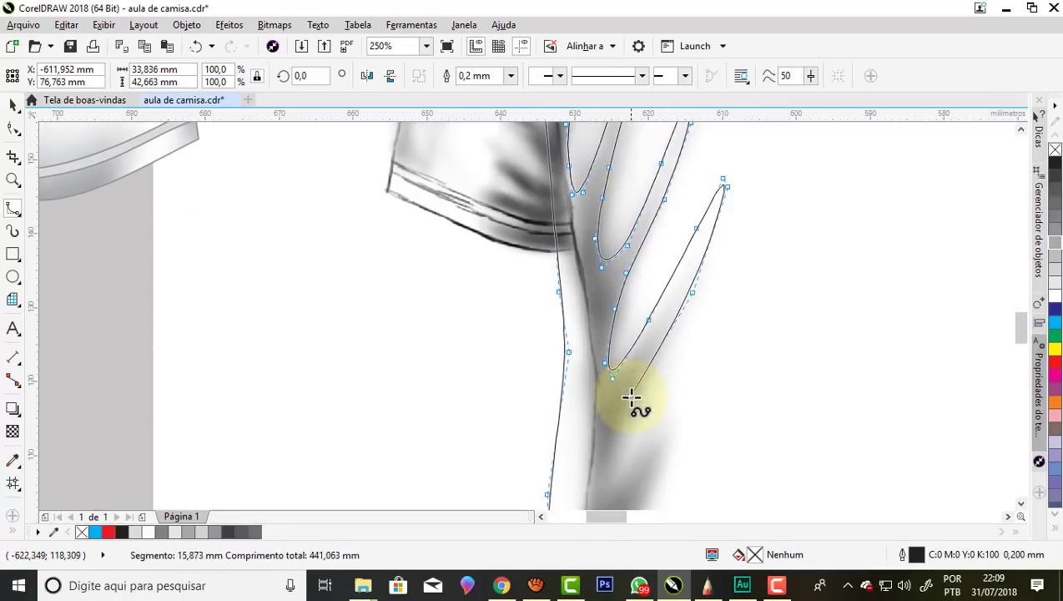
{"action": "scroll", "coordinate": [631, 398], "scroll_direction": "down", "scroll_amount": 2}
{"action": "left_click", "coordinate": [600, 383]}
{"action": "scroll", "coordinate": [634, 367], "scroll_direction": "down", "scroll_amount": 2}
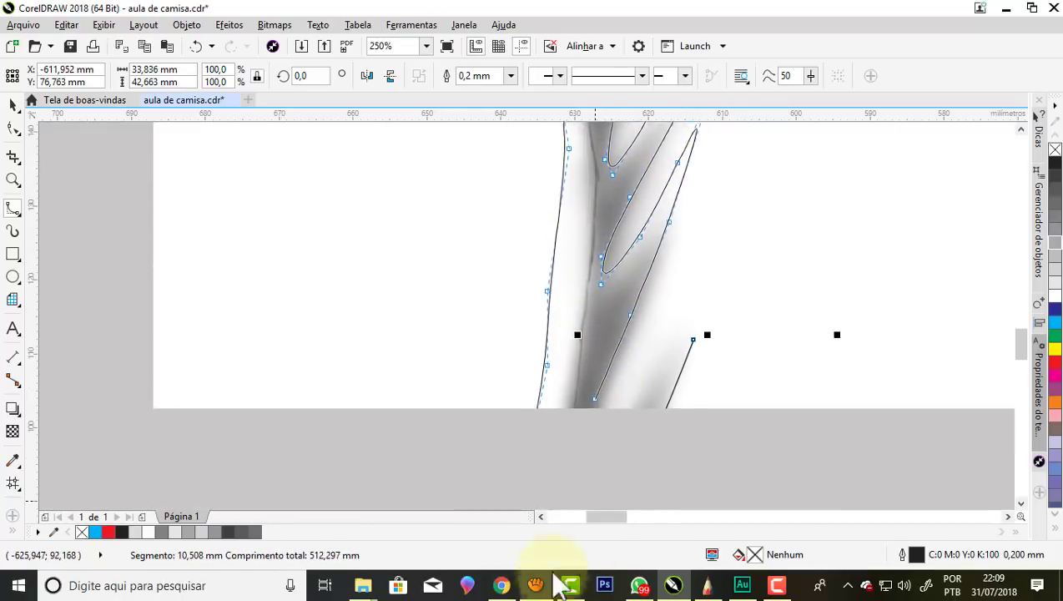
{"action": "scroll", "coordinate": [618, 401], "scroll_direction": "down", "scroll_amount": 1}
{"action": "left_click", "coordinate": [578, 455]}
{"action": "left_click", "coordinate": [682, 283]}
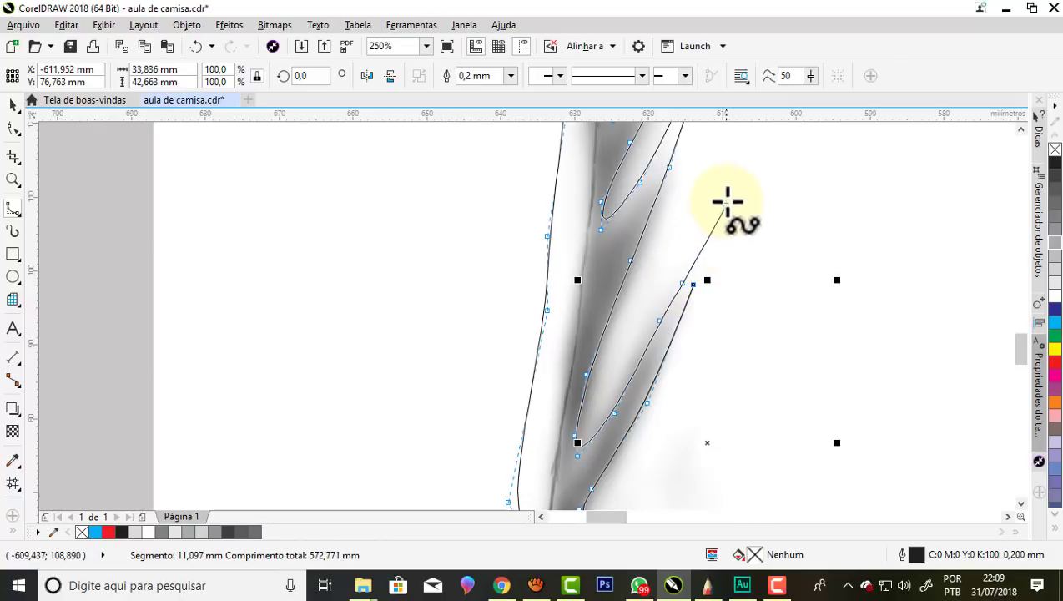
{"action": "double_click", "coordinate": [695, 282]}
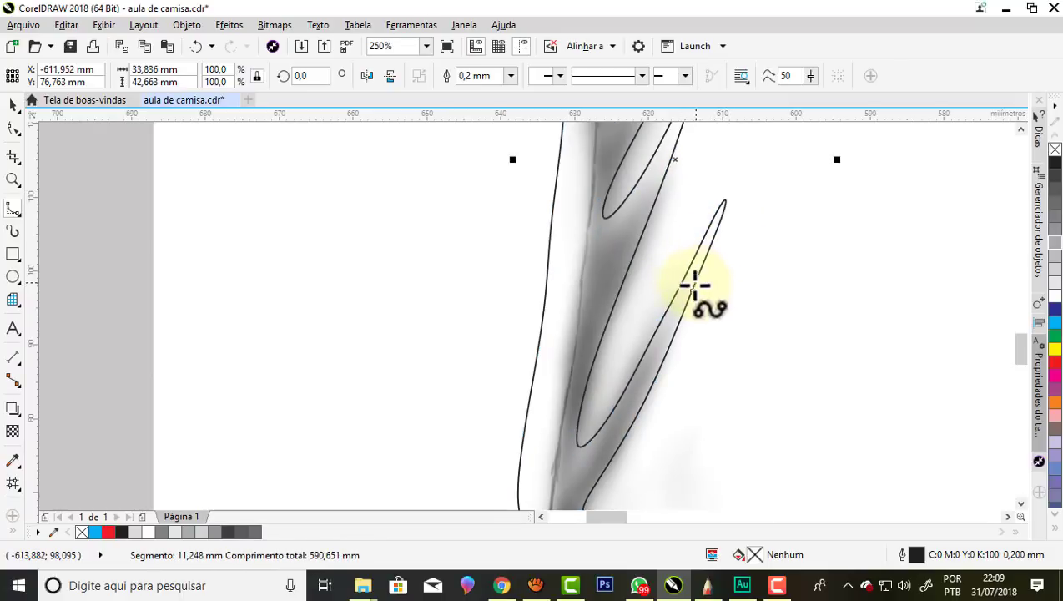
{"action": "scroll", "coordinate": [593, 297], "scroll_direction": "down", "scroll_amount": 2}
{"action": "scroll", "coordinate": [593, 284], "scroll_direction": "down", "scroll_amount": 2}
{"action": "scroll", "coordinate": [594, 234], "scroll_direction": "up", "scroll_amount": 2}
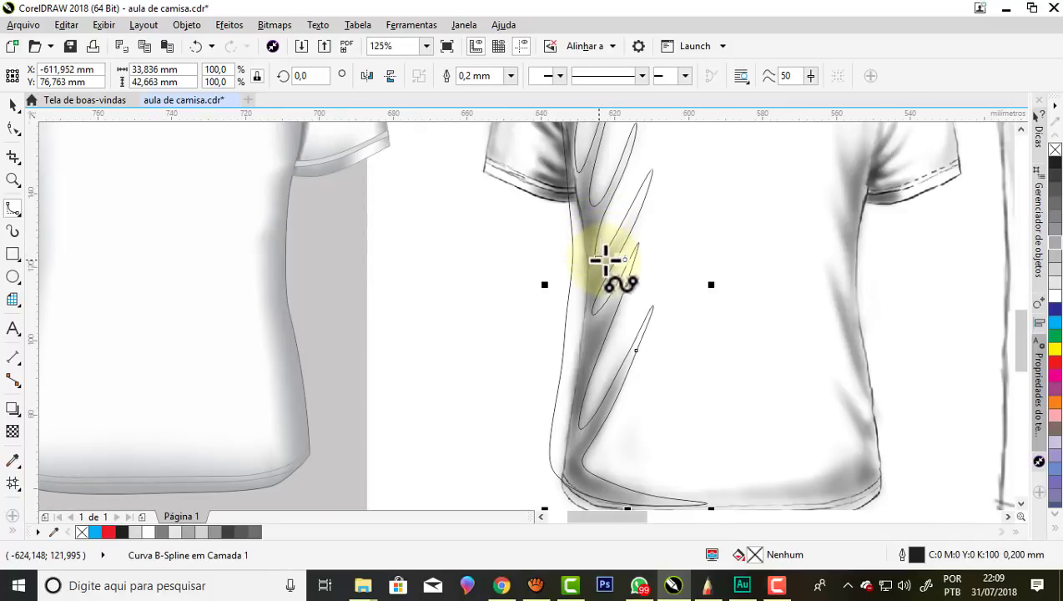
{"action": "scroll", "coordinate": [605, 259], "scroll_direction": "up", "scroll_amount": 2}
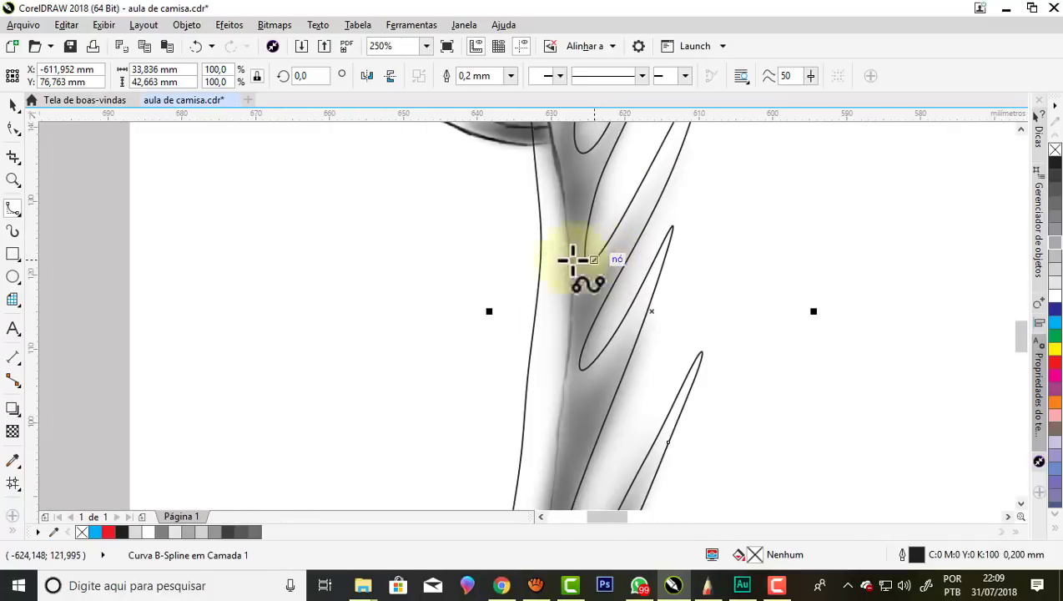
Fill the traced fold shape with grey #7E7E7E sampled from the shirt's shading.
{"action": "left_click", "coordinate": [13, 461]}
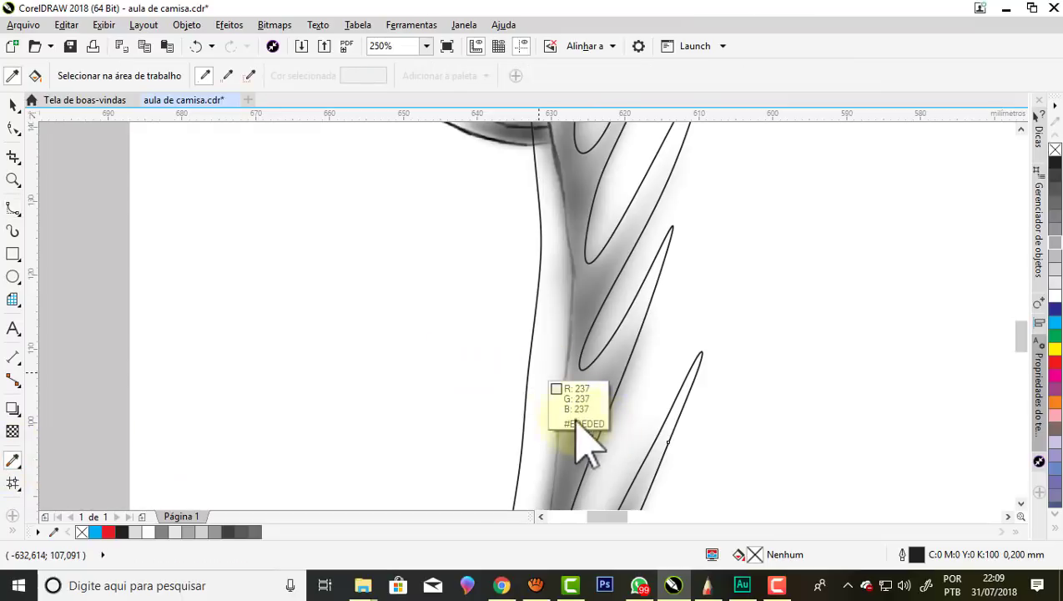
{"action": "left_click", "coordinate": [583, 305]}
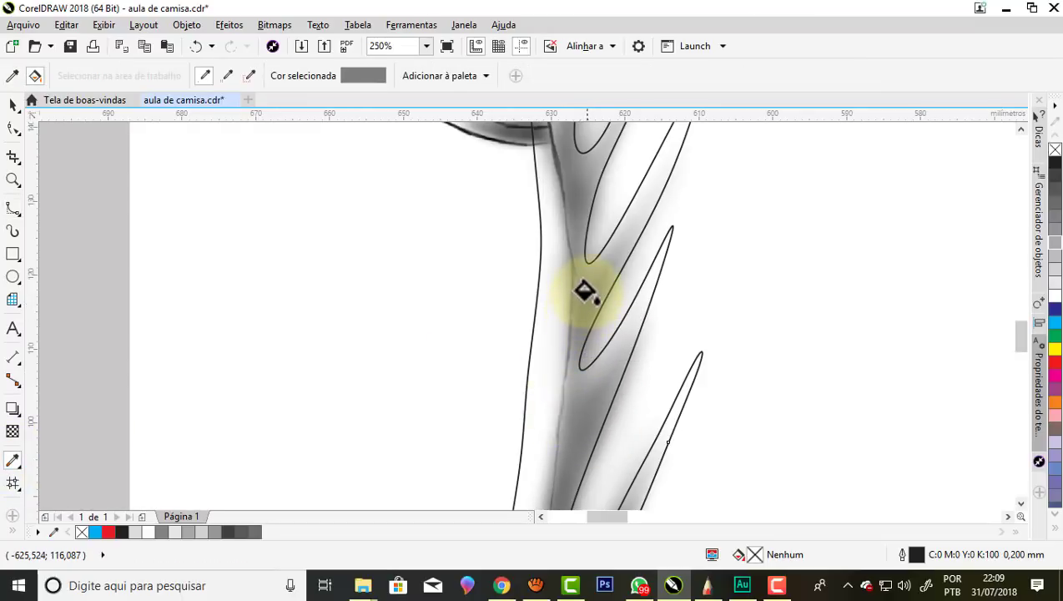
{"action": "left_click", "coordinate": [585, 290]}
{"action": "scroll", "coordinate": [581, 299], "scroll_direction": "down", "scroll_amount": 5}
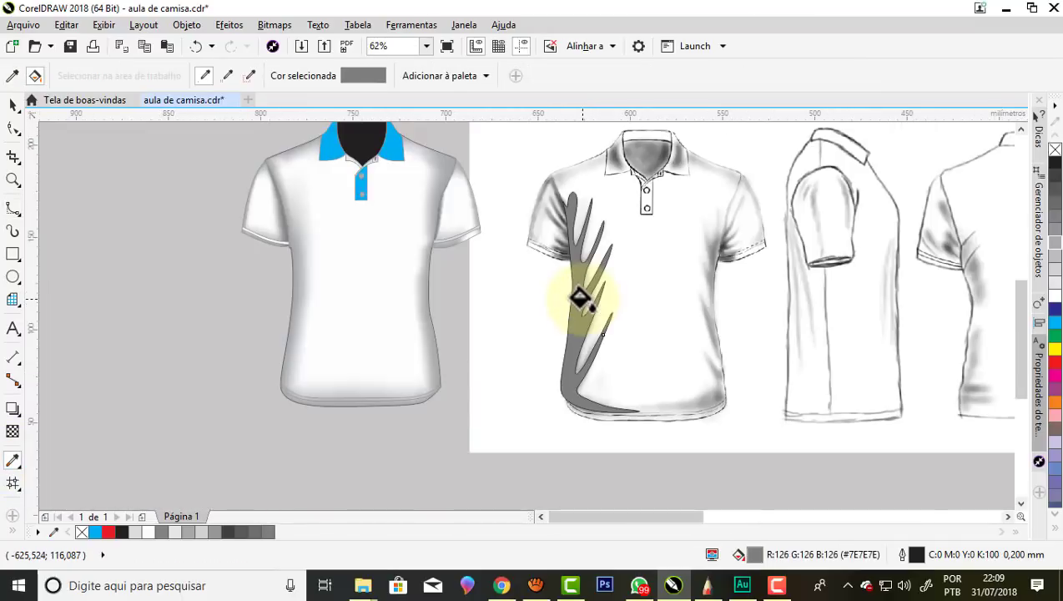
{"action": "key", "text": "space"}
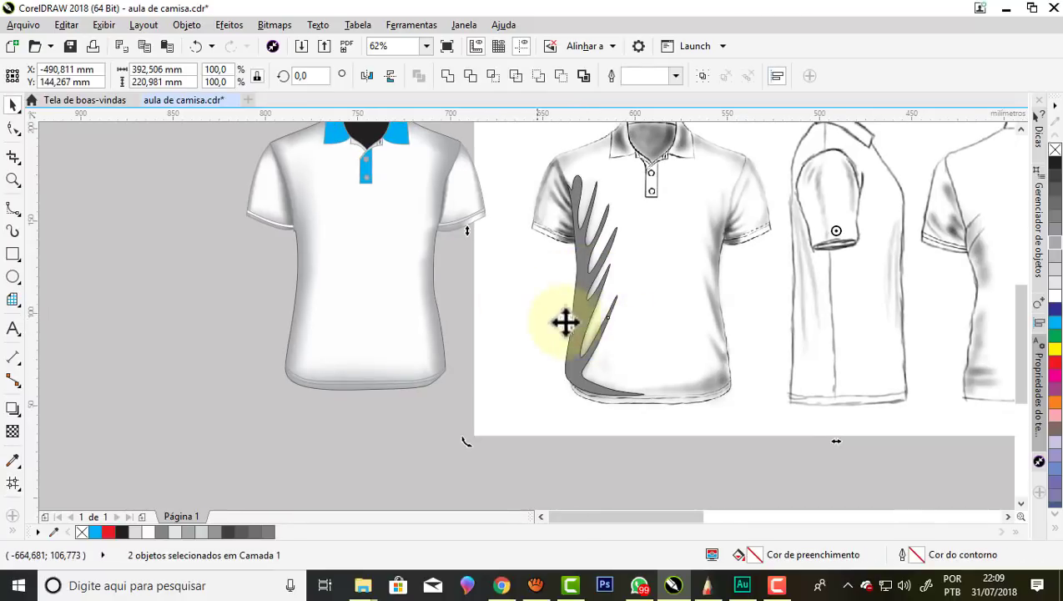
Move the grey fold shape onto the coloured front shirt and remove its fill.
{"action": "left_click", "coordinate": [581, 341]}
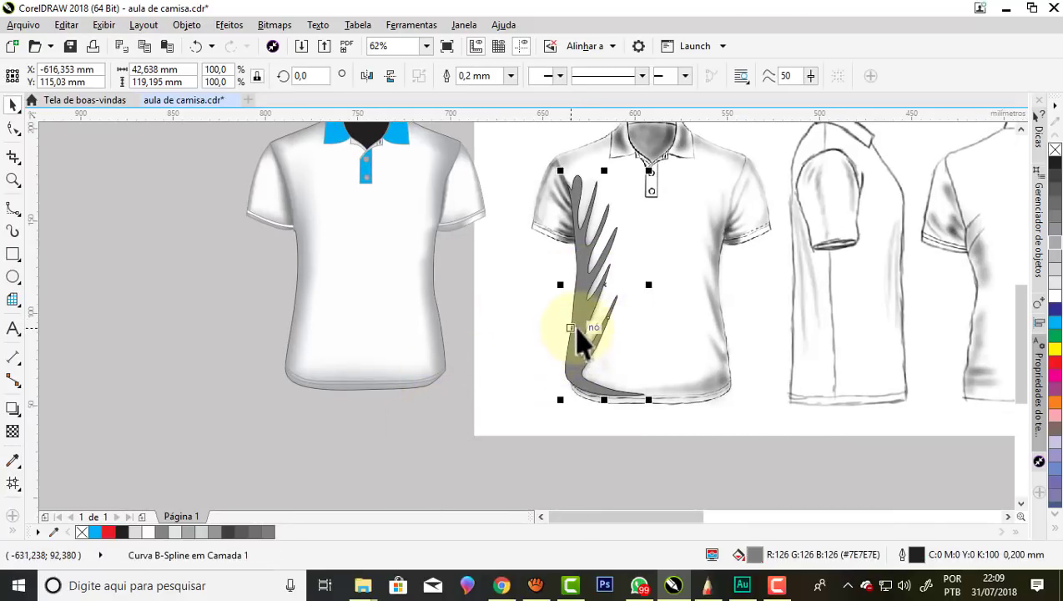
{"action": "scroll", "coordinate": [501, 302], "scroll_direction": "down", "scroll_amount": 5}
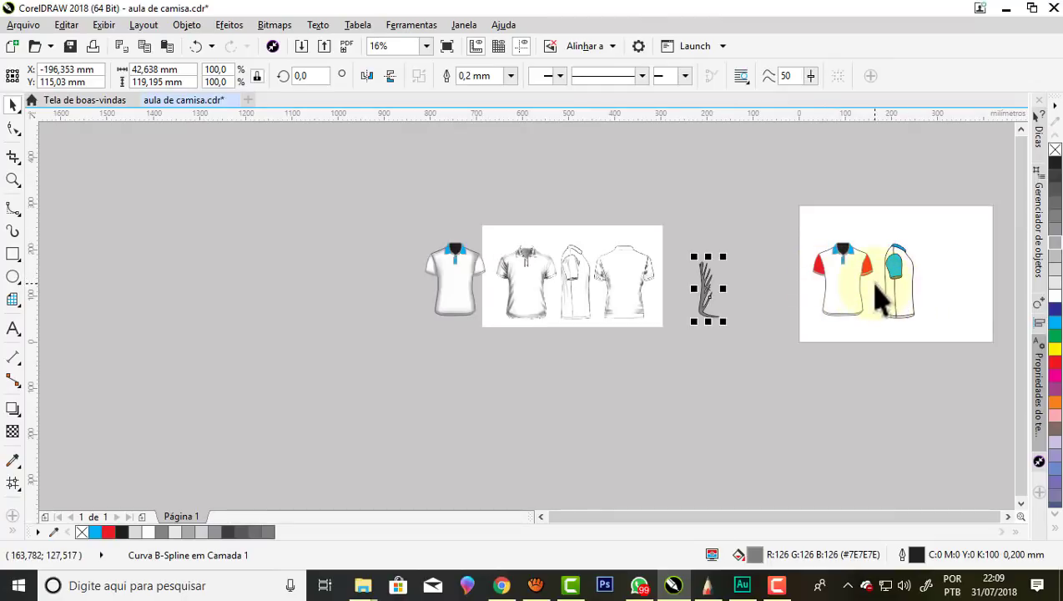
{"action": "scroll", "coordinate": [880, 299], "scroll_direction": "up", "scroll_amount": 2}
{"action": "scroll", "coordinate": [926, 288], "scroll_direction": "up", "scroll_amount": 2}
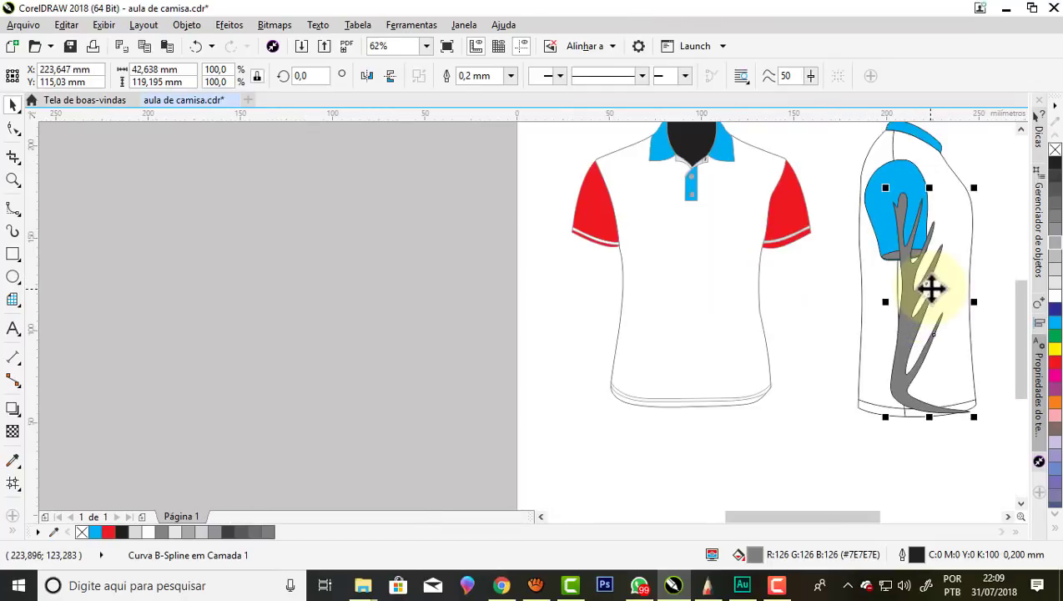
{"action": "left_click_drag", "start_coordinate": [910, 301], "coordinate": [629, 295]}
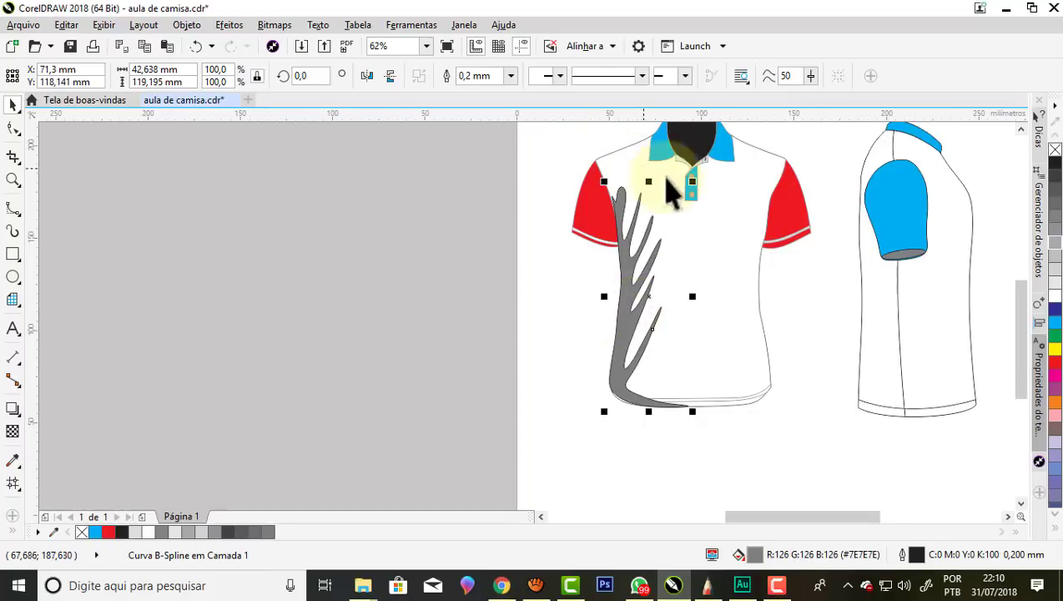
{"action": "left_click", "coordinate": [1055, 150]}
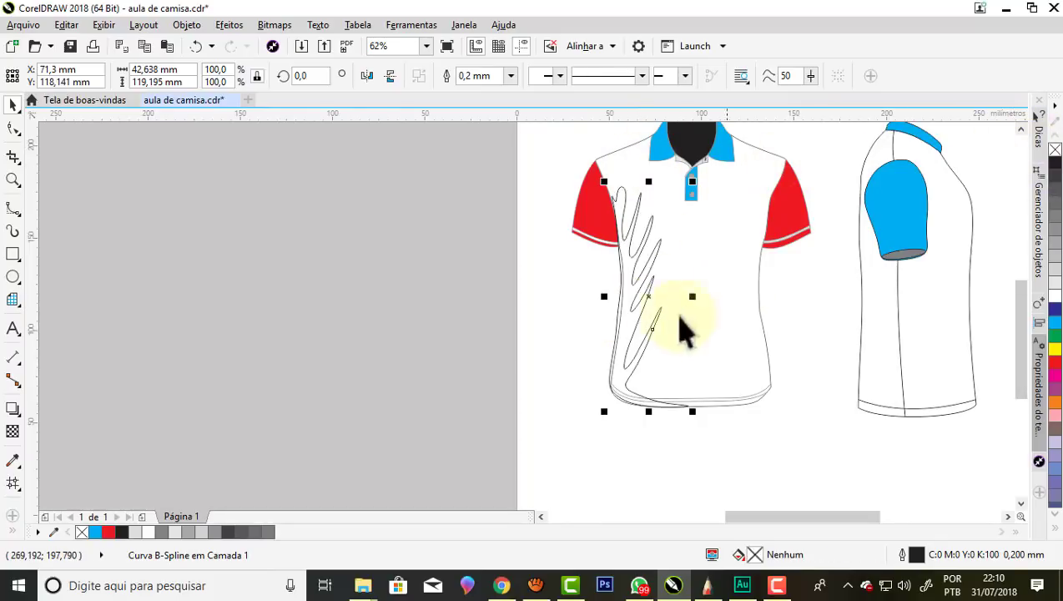
Nudge the fold outline into line with the shirt's left side and hem, also selecting the shirt body.
{"action": "scroll", "coordinate": [625, 250], "scroll_direction": "up", "scroll_amount": 1}
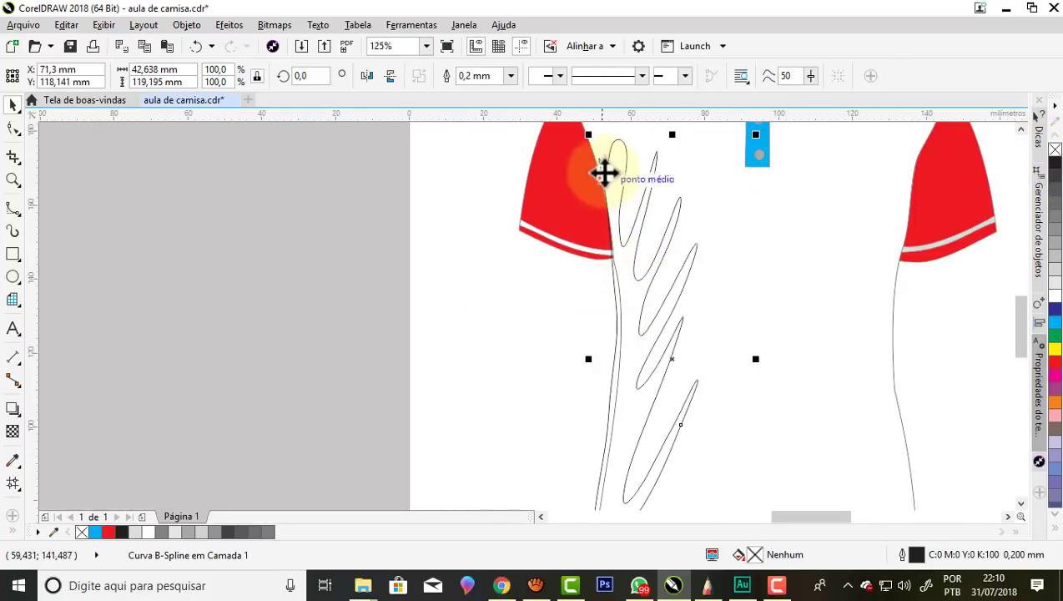
{"action": "scroll", "coordinate": [609, 174], "scroll_direction": "up", "scroll_amount": 1}
{"action": "left_click_drag", "start_coordinate": [615, 175], "coordinate": [608, 185]}
{"action": "scroll", "coordinate": [613, 178], "scroll_direction": "down", "scroll_amount": 1}
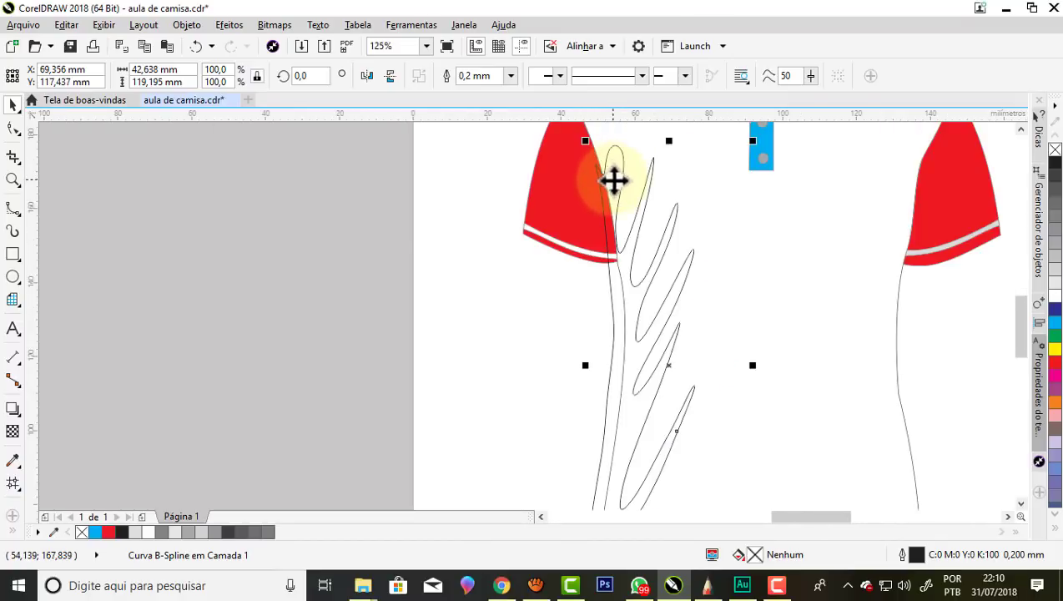
{"action": "scroll", "coordinate": [613, 178], "scroll_direction": "down", "scroll_amount": 1}
{"action": "scroll", "coordinate": [641, 368], "scroll_direction": "up", "scroll_amount": 1}
{"action": "scroll", "coordinate": [613, 372], "scroll_direction": "up", "scroll_amount": 1}
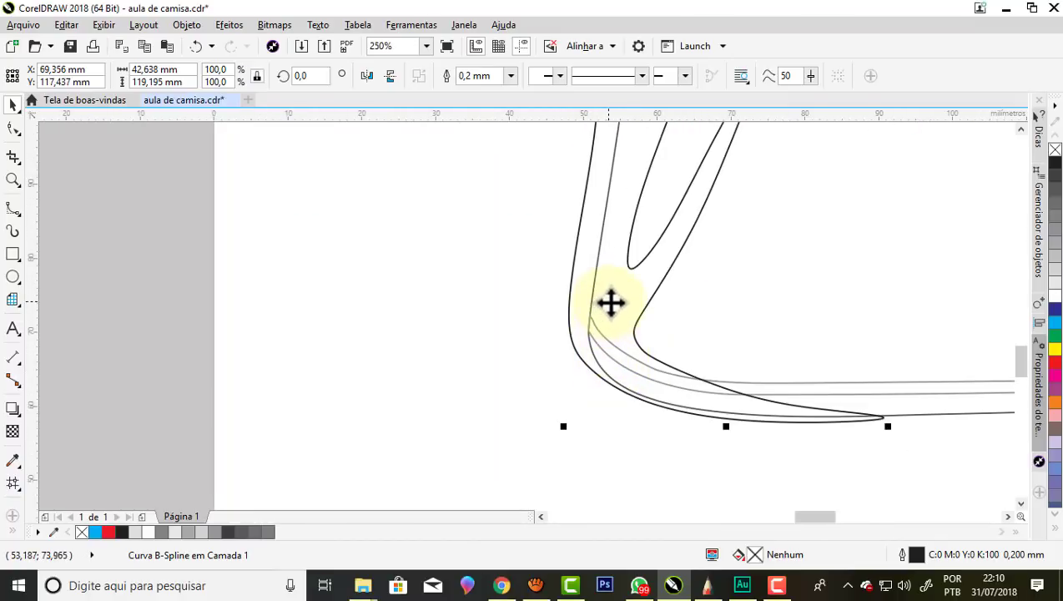
{"action": "left_click_drag", "start_coordinate": [610, 303], "coordinate": [615, 307]}
{"action": "scroll", "coordinate": [615, 308], "scroll_direction": "down", "scroll_amount": 2}
{"action": "scroll", "coordinate": [618, 258], "scroll_direction": "down", "scroll_amount": 2}
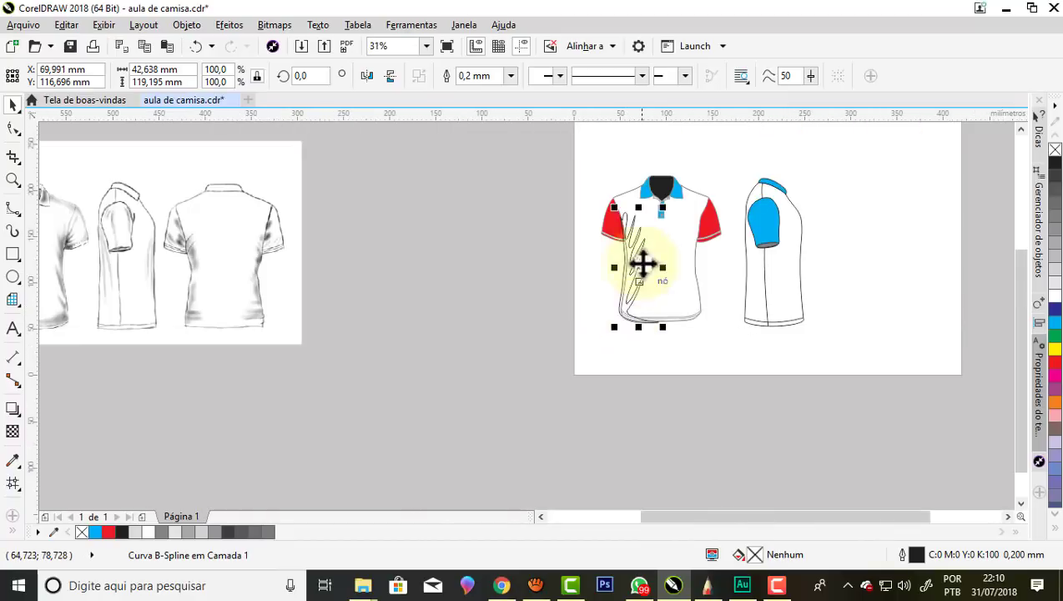
{"action": "scroll", "coordinate": [645, 269], "scroll_direction": "up", "scroll_amount": 2}
{"action": "scroll", "coordinate": [629, 237], "scroll_direction": "up", "scroll_amount": 1}
{"action": "scroll", "coordinate": [633, 238], "scroll_direction": "down", "scroll_amount": 1}
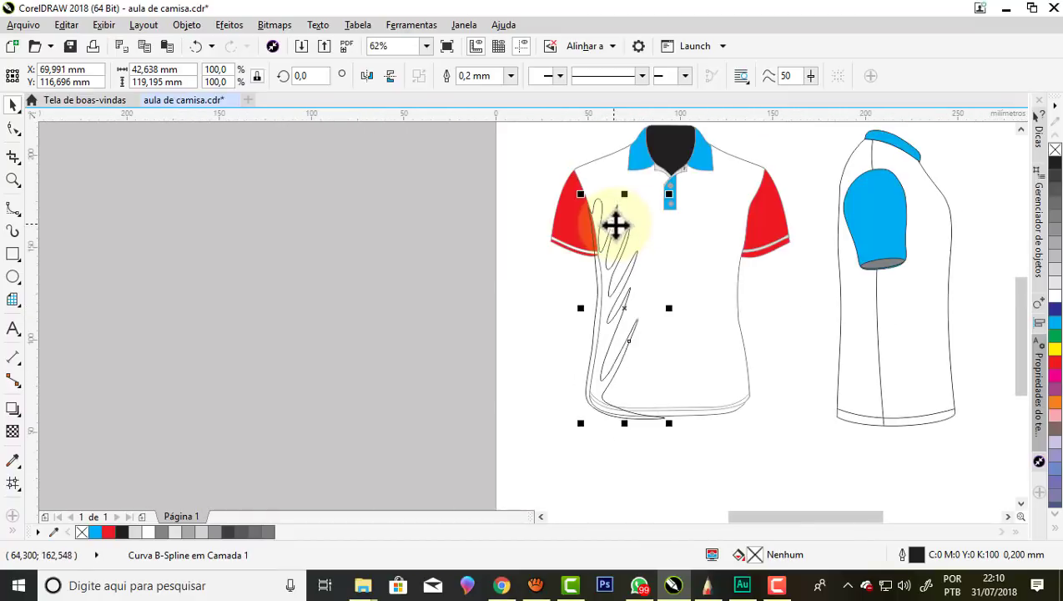
{"action": "left_click", "coordinate": [733, 391], "text": "shift"}
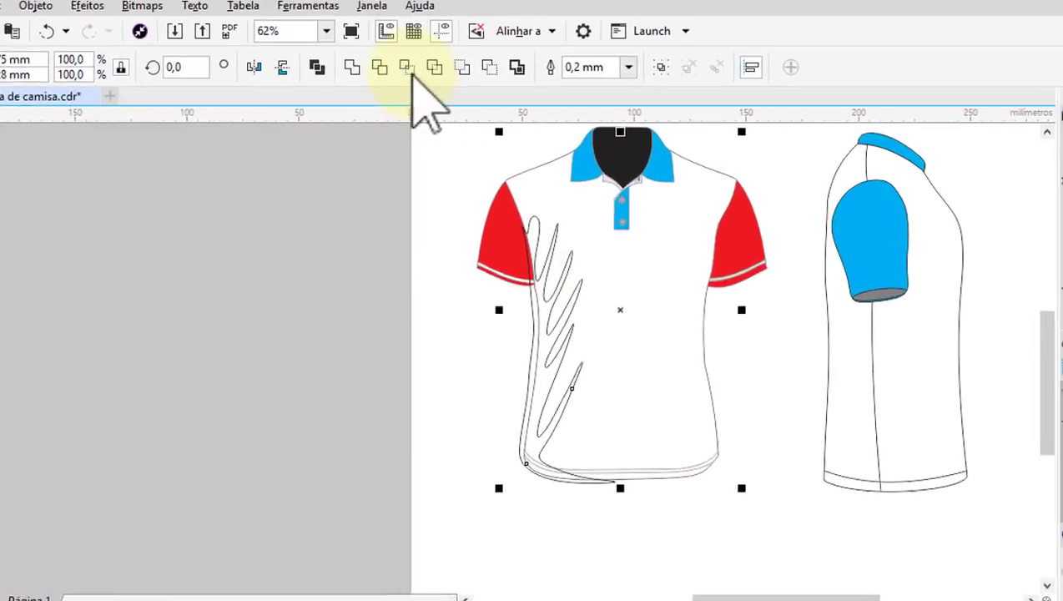
Intersect the fold shape with the shirt body and delete the extra swoosh copy.
{"action": "left_click", "coordinate": [364, 60]}
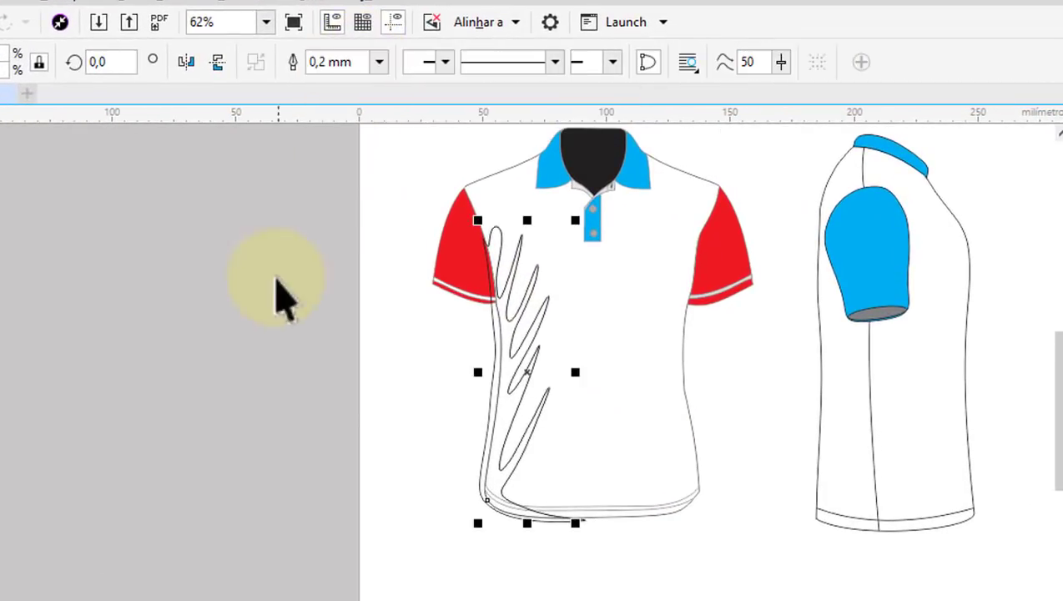
{"action": "left_click", "coordinate": [276, 289]}
{"action": "left_click_drag", "start_coordinate": [493, 446], "coordinate": [279, 442]}
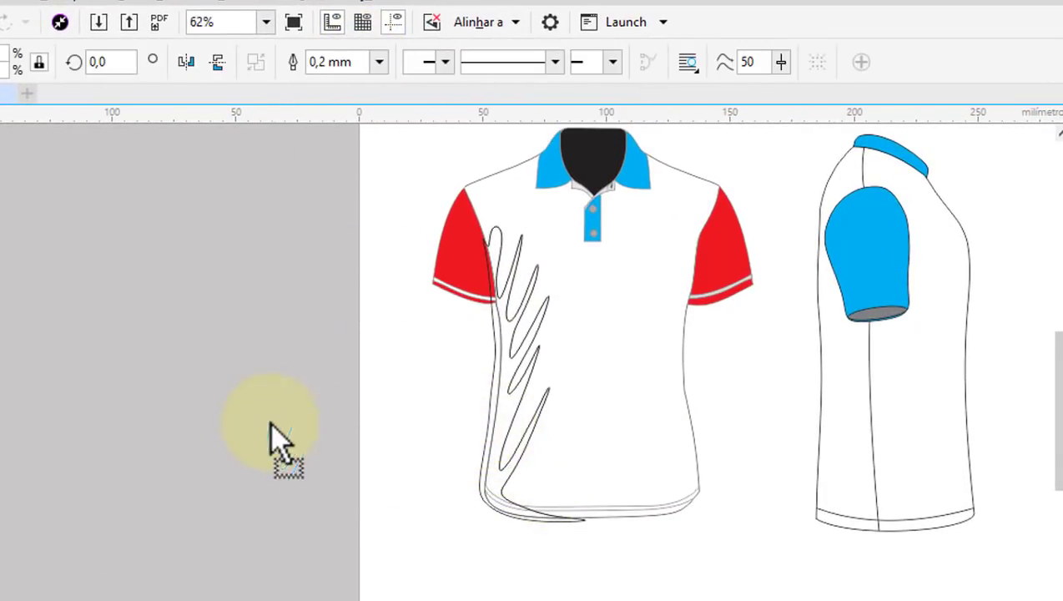
{"action": "key", "text": "Delete"}
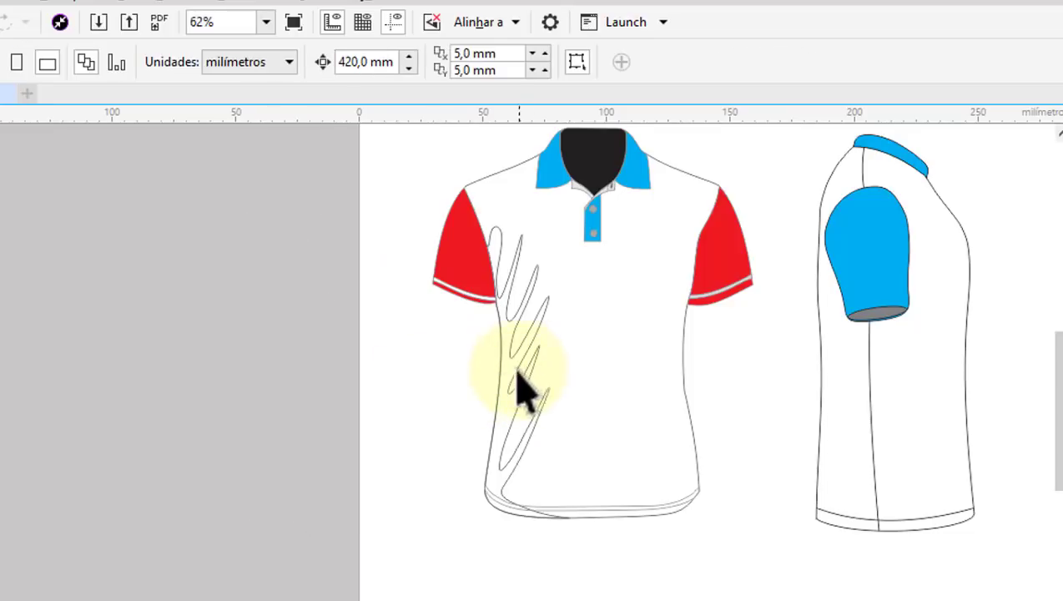
Move the intersected swoosh onto the left side of the shaded polo copy.
{"action": "left_click", "coordinate": [518, 373]}
{"action": "scroll", "coordinate": [634, 380], "scroll_direction": "down", "scroll_amount": 2}
{"action": "scroll", "coordinate": [636, 373], "scroll_direction": "down", "scroll_amount": 2}
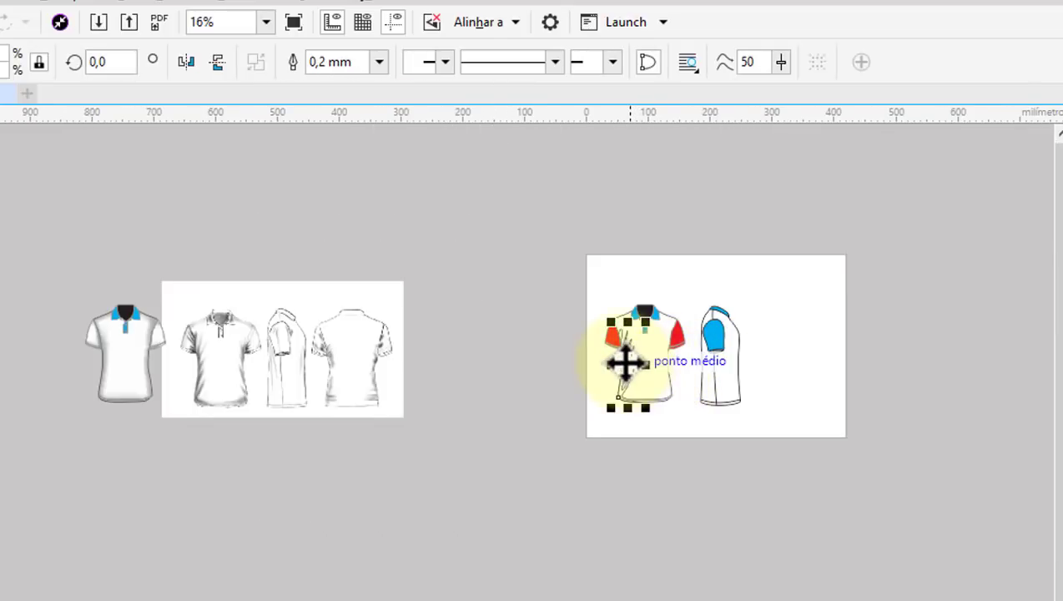
{"action": "mouse_move", "coordinate": [625, 361]}
{"action": "left_mouse_down"}
{"action": "mouse_move", "coordinate": [109, 372]}
{"action": "mouse_move", "coordinate": [83, 355]}
{"action": "left_mouse_up"}
{"action": "scroll", "coordinate": [100, 342], "scroll_direction": "up", "scroll_amount": 2}
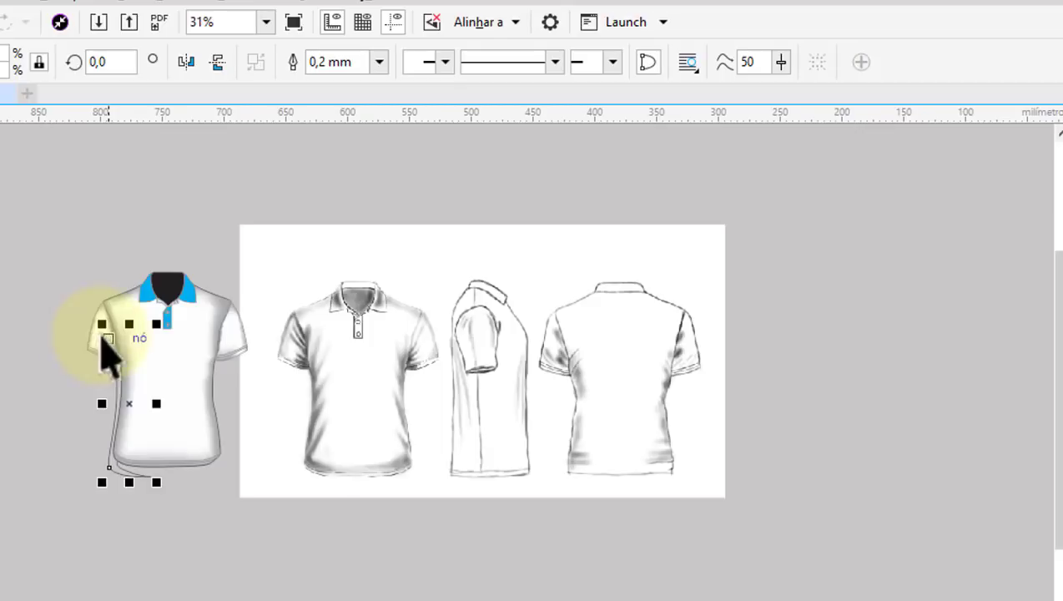
{"action": "scroll", "coordinate": [106, 367], "scroll_direction": "up", "scroll_amount": 2}
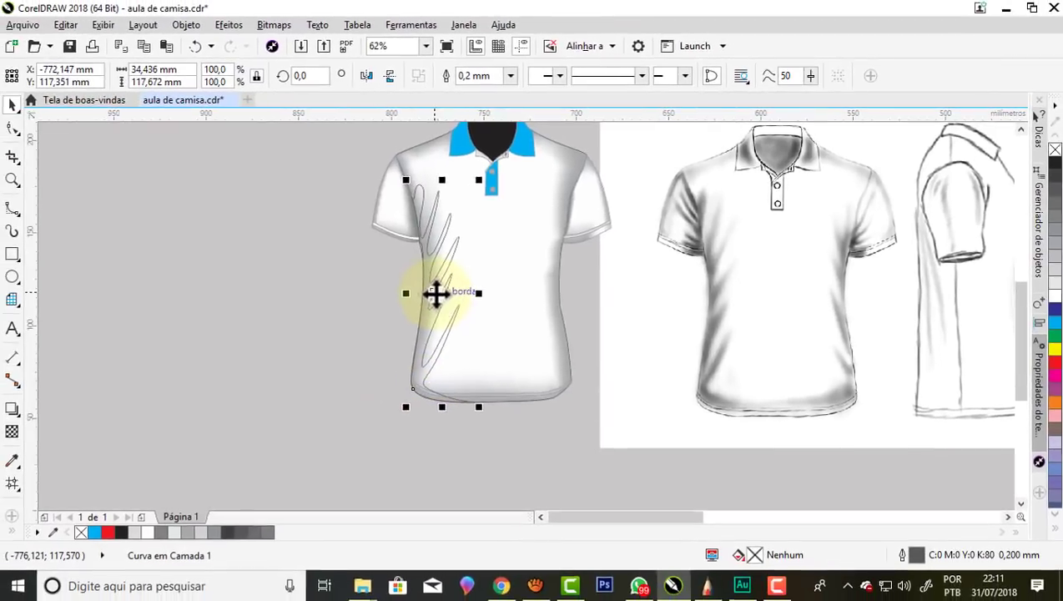
{"action": "scroll", "coordinate": [436, 292], "scroll_direction": "up", "scroll_amount": 2}
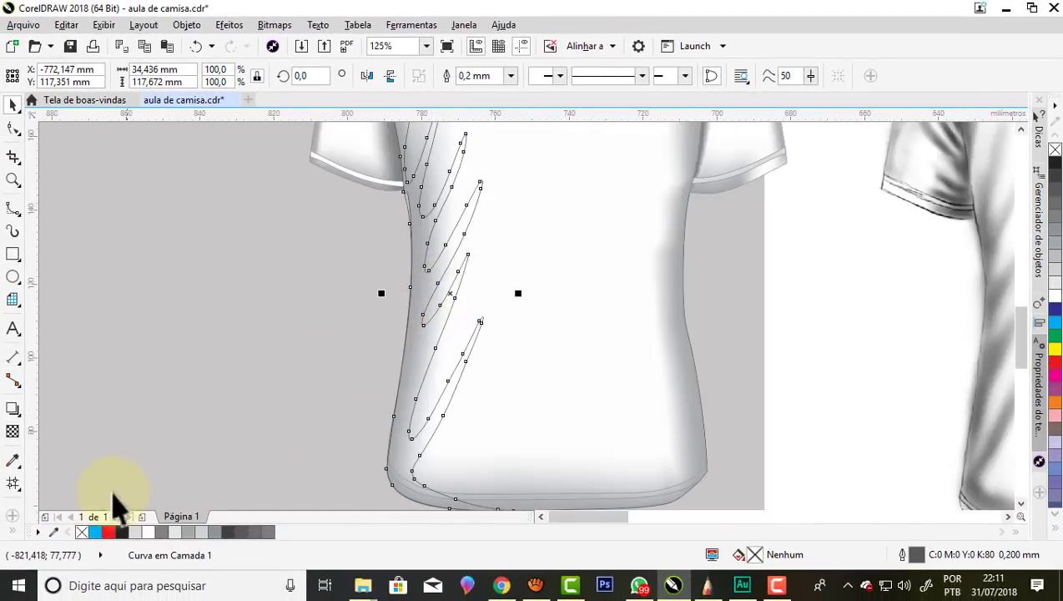
Fill the fold shapes with grey #7F7F7F sampled from the reference shirt, with no outline.
{"action": "left_click", "coordinate": [13, 460]}
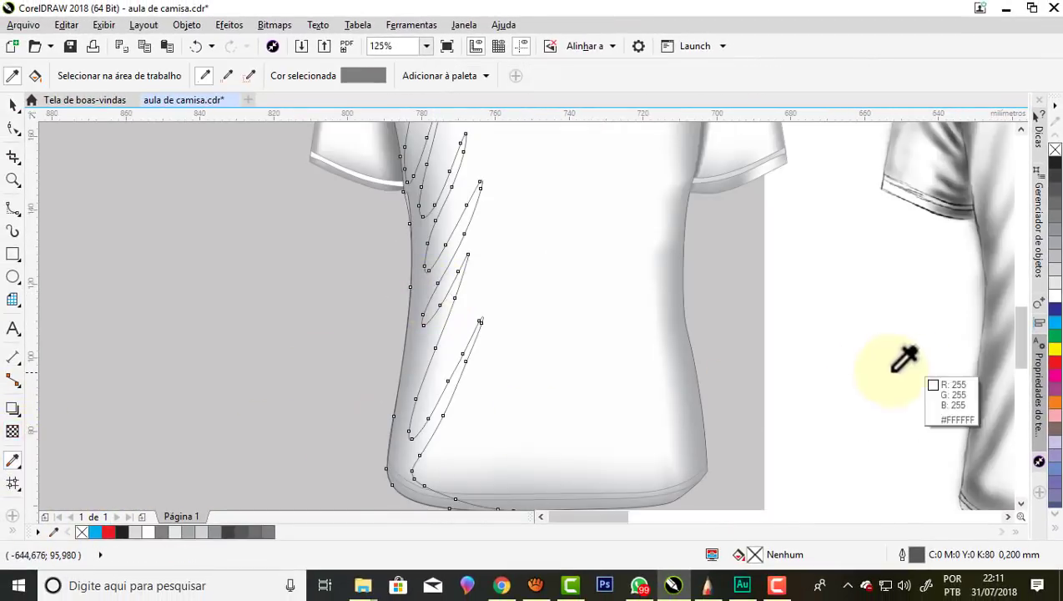
{"action": "scroll", "coordinate": [734, 342], "scroll_direction": "down", "scroll_amount": 2}
{"action": "scroll", "coordinate": [851, 349], "scroll_direction": "up", "scroll_amount": 2}
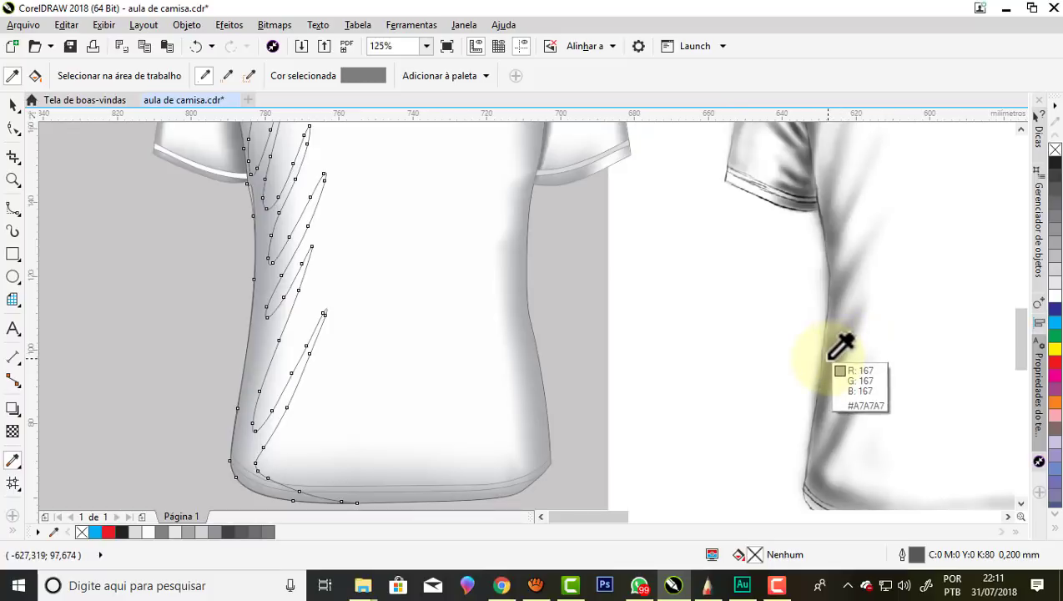
{"action": "left_click", "coordinate": [830, 357]}
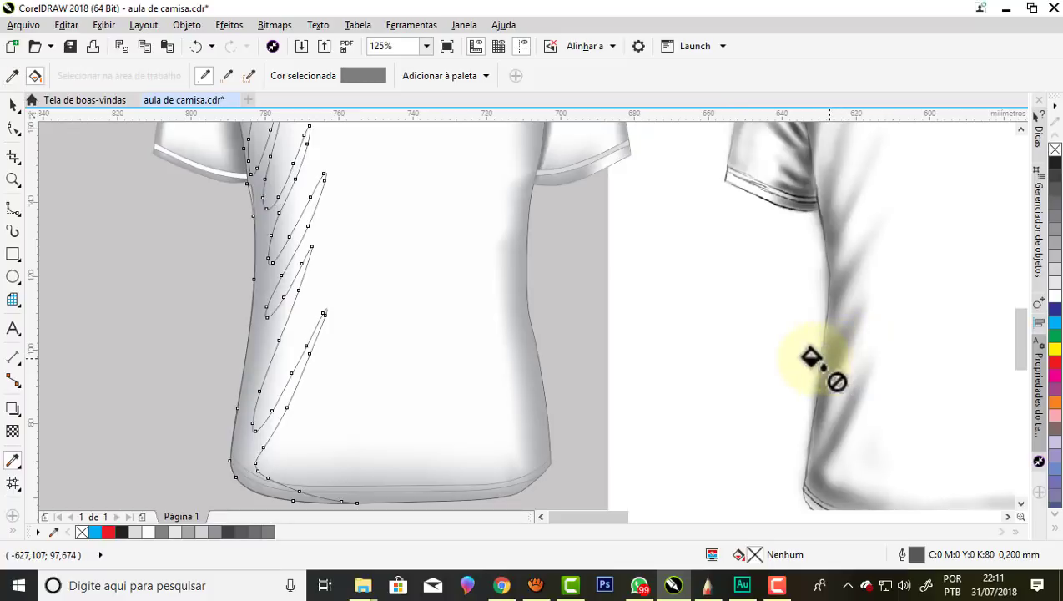
{"action": "left_click", "coordinate": [257, 337]}
{"action": "scroll", "coordinate": [415, 342], "scroll_direction": "up", "scroll_amount": 2}
{"action": "scroll", "coordinate": [365, 276], "scroll_direction": "down", "scroll_amount": 2}
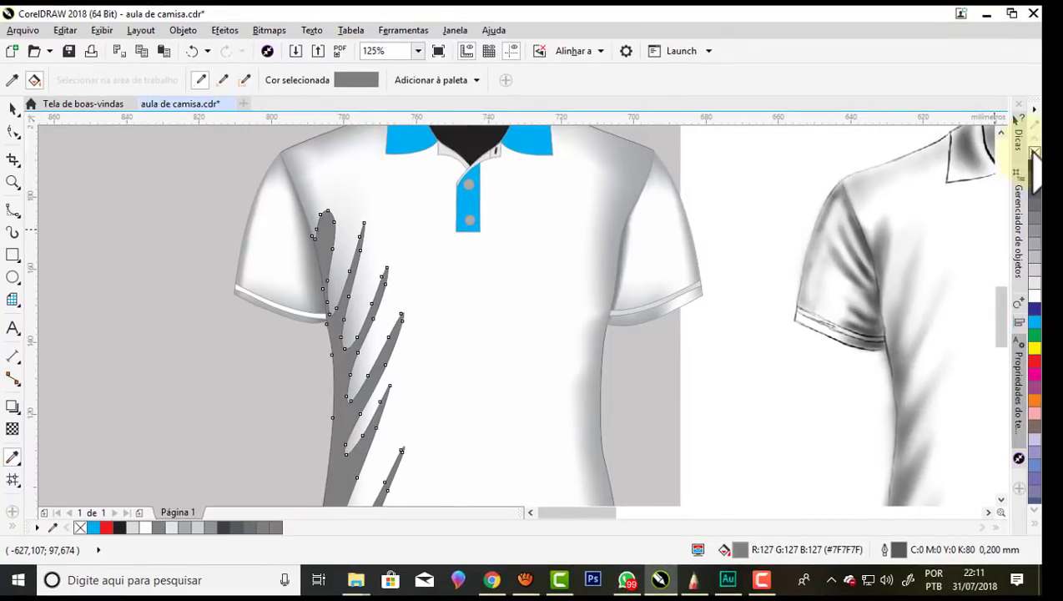
{"action": "right_click", "coordinate": [1034, 152]}
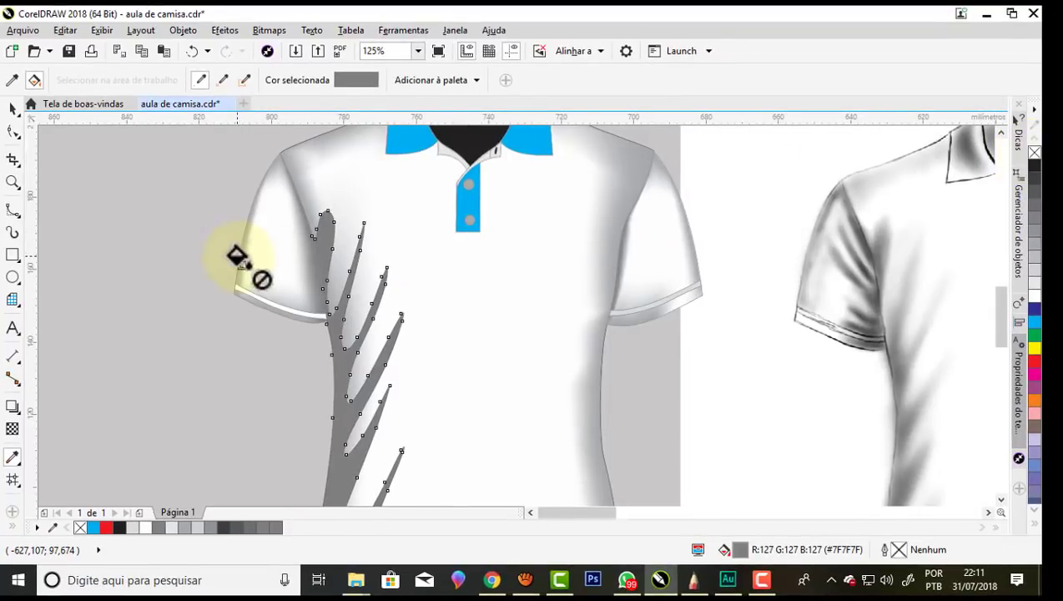
Apply a linear grey-to-white fountain fill across the fold shapes and shorten it by adjusting its nodes.
{"action": "left_click", "coordinate": [12, 478]}
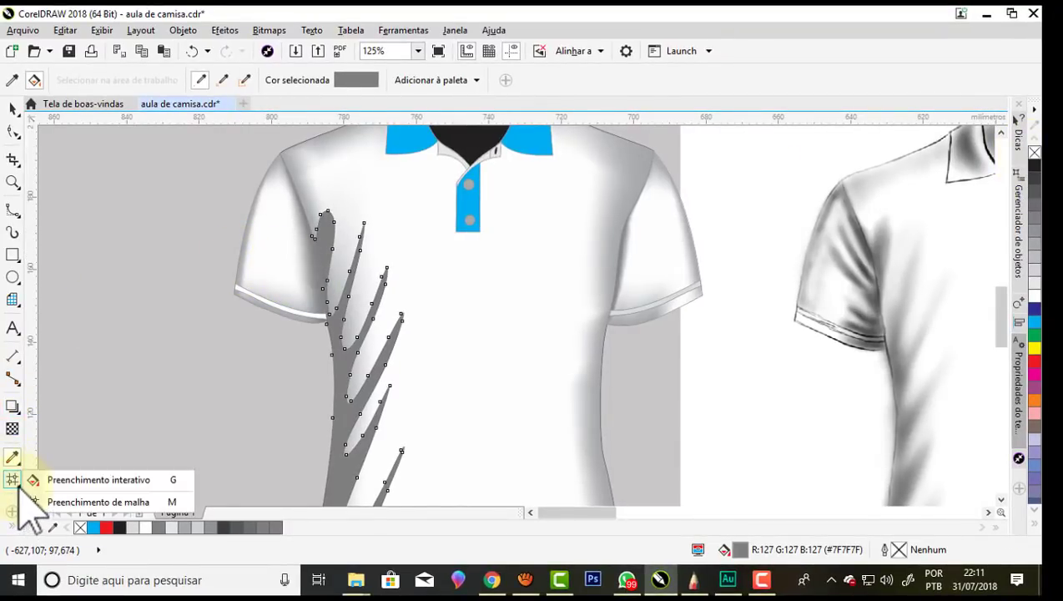
{"action": "left_click", "coordinate": [46, 478]}
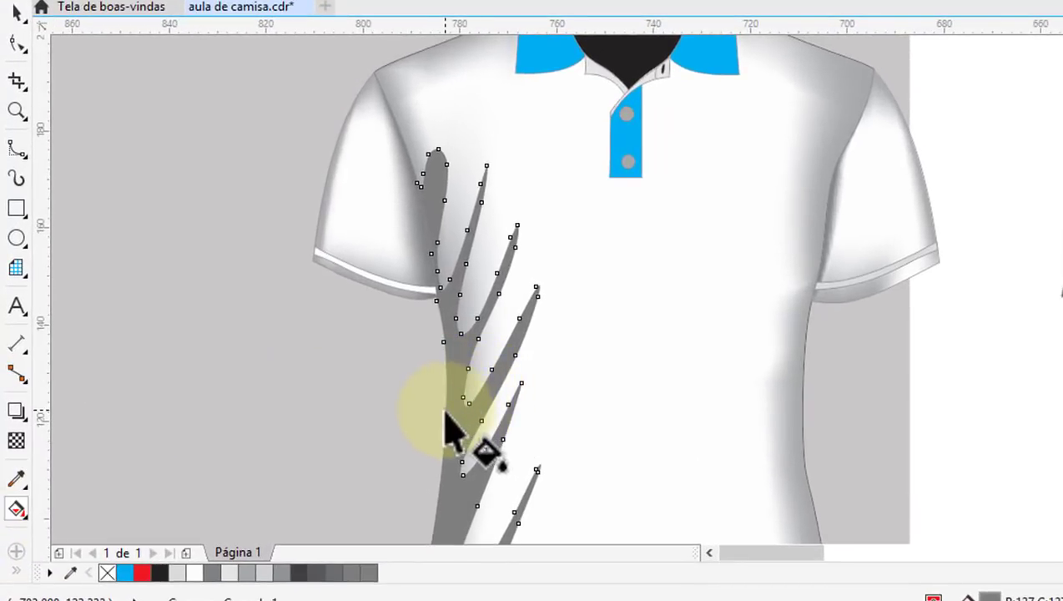
{"action": "mouse_move", "coordinate": [445, 408]}
{"action": "left_mouse_down"}
{"action": "mouse_move", "coordinate": [564, 179]}
{"action": "mouse_move", "coordinate": [771, 190]}
{"action": "left_mouse_up"}
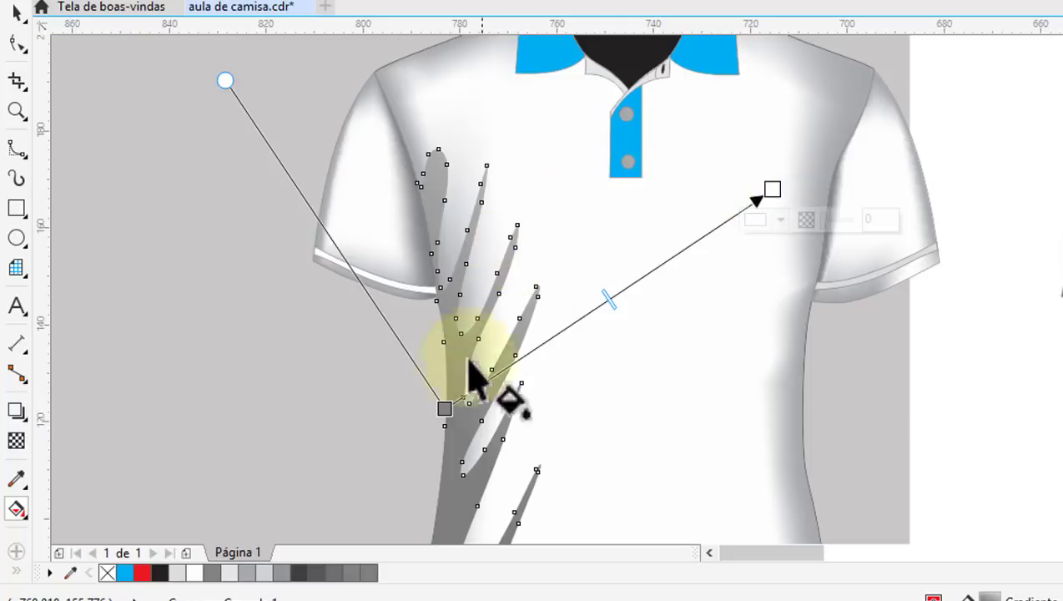
{"action": "left_click_drag", "start_coordinate": [451, 415], "coordinate": [480, 468]}
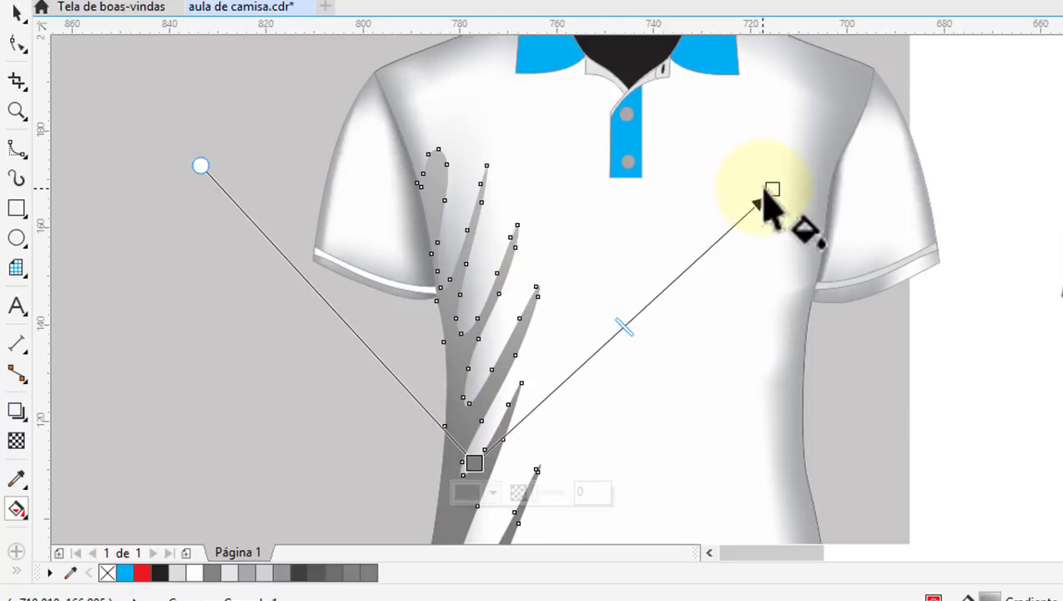
{"action": "mouse_move", "coordinate": [761, 201]}
{"action": "left_mouse_down"}
{"action": "mouse_move", "coordinate": [636, 315]}
{"action": "mouse_move", "coordinate": [733, 288]}
{"action": "mouse_move", "coordinate": [705, 290]}
{"action": "left_mouse_up"}
Finish the gradient fill, clear the selection and select the grey fold shadow shape.
{"action": "scroll", "coordinate": [597, 165], "scroll_direction": "down", "scroll_amount": 2}
{"action": "scroll", "coordinate": [598, 165], "scroll_direction": "down", "scroll_amount": 2}
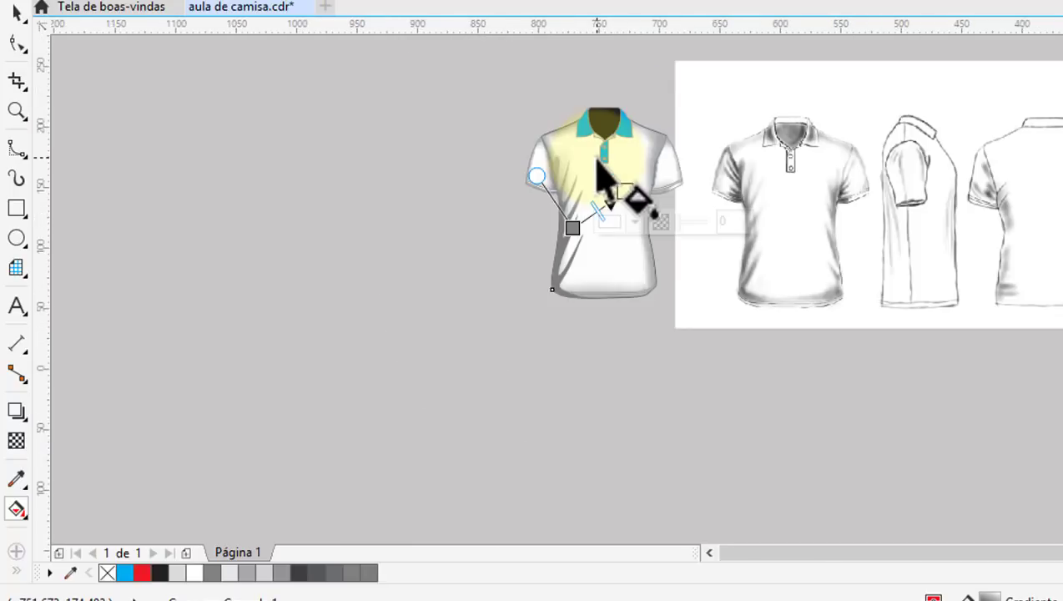
{"action": "scroll", "coordinate": [601, 178], "scroll_direction": "up", "scroll_amount": 2}
{"action": "left_click", "coordinate": [17, 14]}
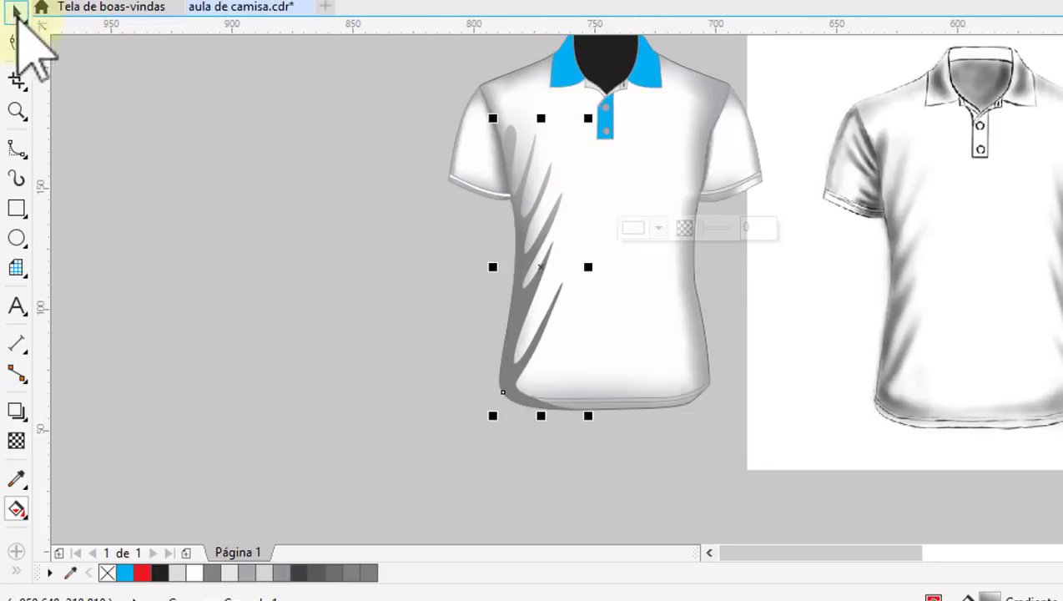
{"action": "left_click", "coordinate": [389, 291]}
{"action": "scroll", "coordinate": [522, 354], "scroll_direction": "up", "scroll_amount": 2}
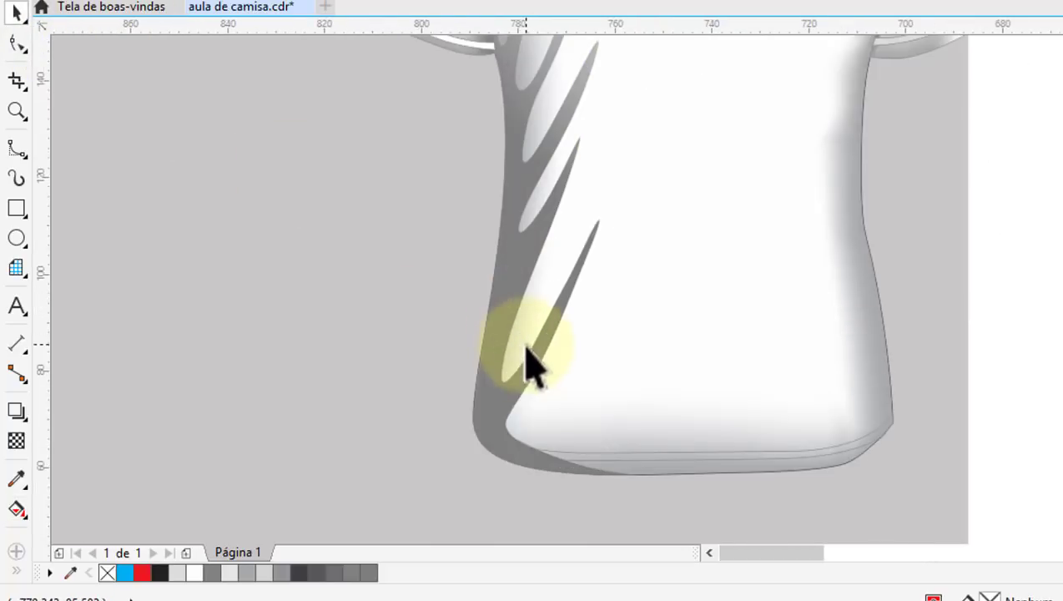
{"action": "left_click", "coordinate": [499, 427]}
Add a linear transparency across the fold shadow, aimed up and to the right.
{"action": "left_click", "coordinate": [17, 440]}
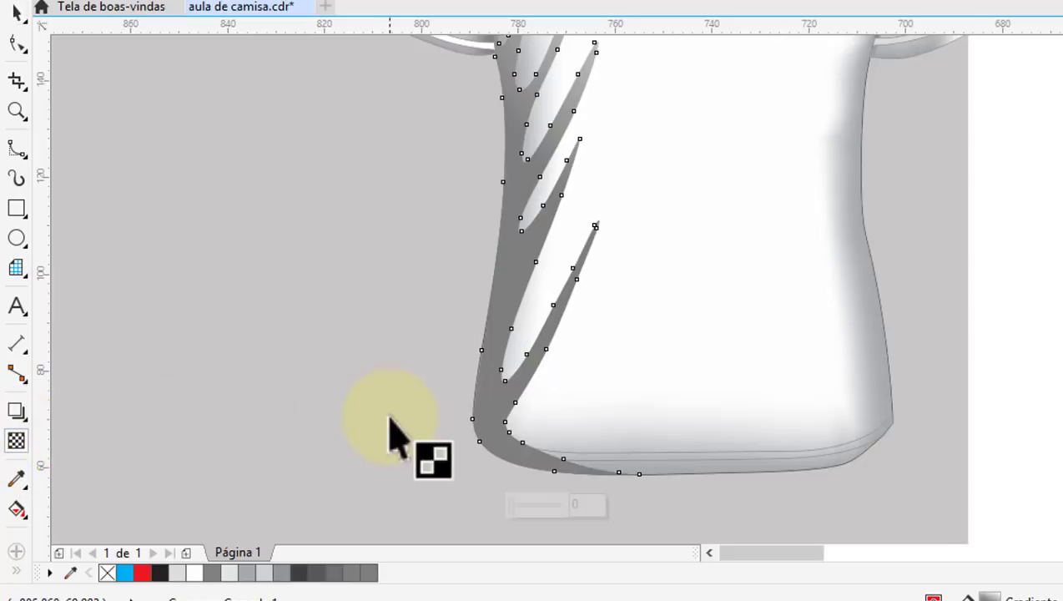
{"action": "left_click_drag", "start_coordinate": [481, 409], "coordinate": [677, 317]}
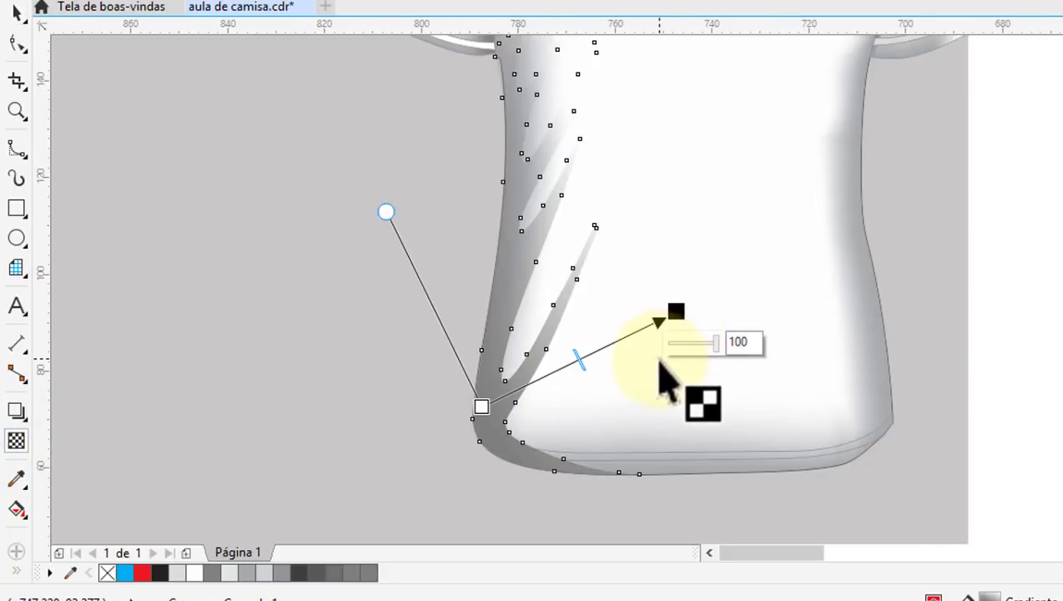
{"action": "scroll", "coordinate": [634, 359], "scroll_direction": "down", "scroll_amount": 1}
{"action": "scroll", "coordinate": [614, 355], "scroll_direction": "up", "scroll_amount": 1}
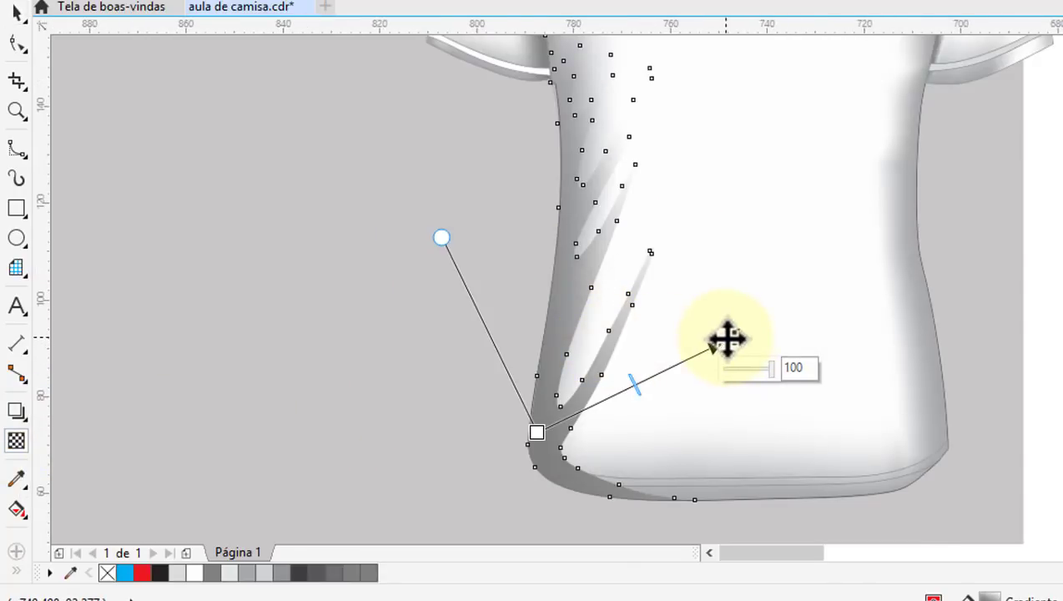
{"action": "left_click_drag", "start_coordinate": [442, 238], "coordinate": [724, 194]}
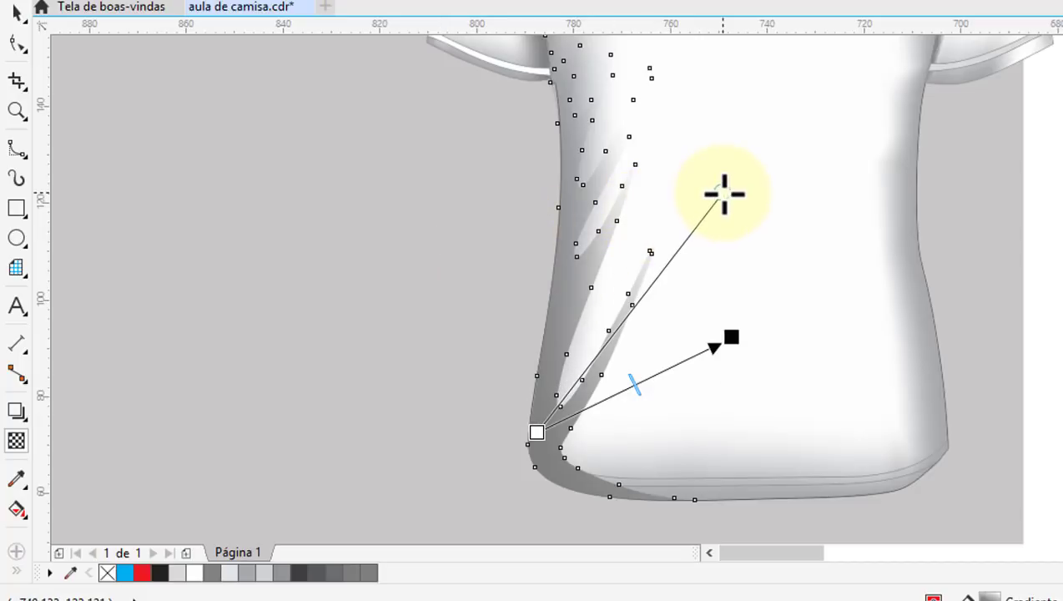
{"action": "scroll", "coordinate": [636, 281], "scroll_direction": "down", "scroll_amount": 1}
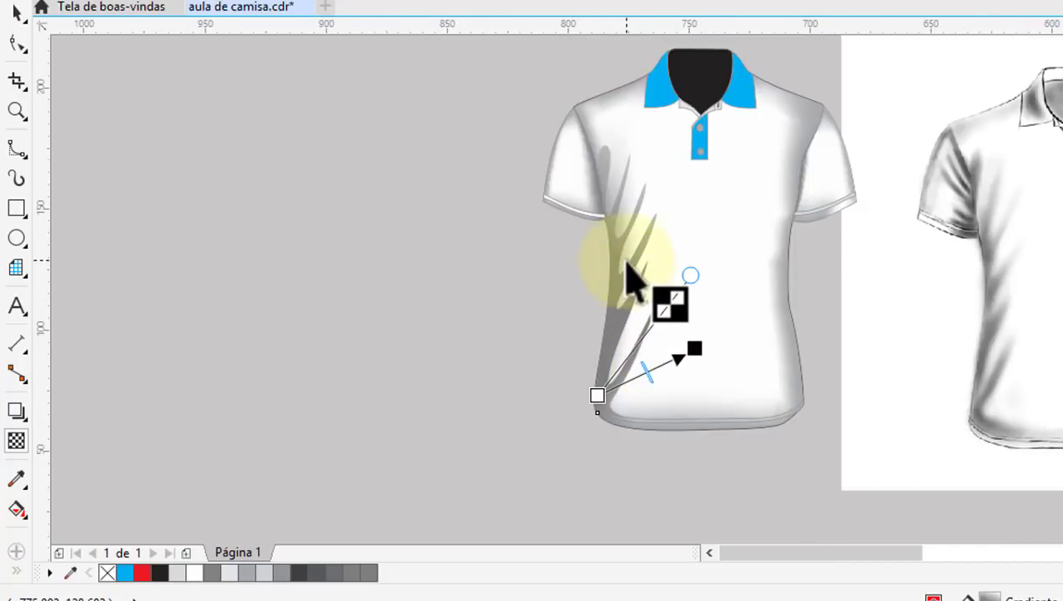
{"action": "scroll", "coordinate": [708, 301], "scroll_direction": "up", "scroll_amount": 1}
Fine-tune the transparency's end points so the fade runs toward the upper folds.
{"action": "left_click_drag", "start_coordinate": [752, 290], "coordinate": [697, 224]}
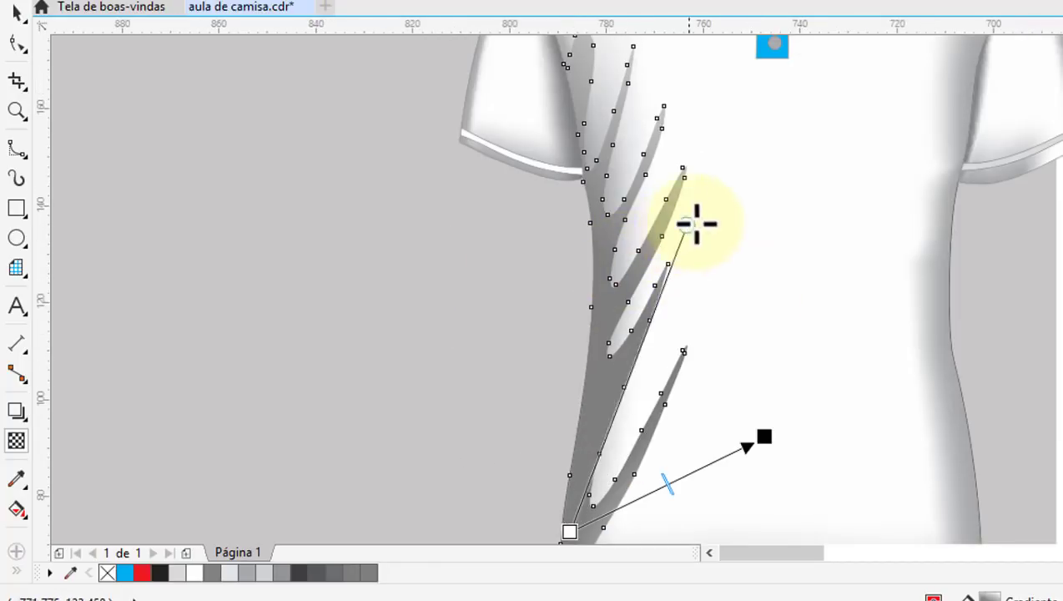
{"action": "mouse_move", "coordinate": [765, 436]}
{"action": "left_mouse_down"}
{"action": "mouse_move", "coordinate": [741, 481]}
{"action": "mouse_move", "coordinate": [730, 467]}
{"action": "left_mouse_up"}
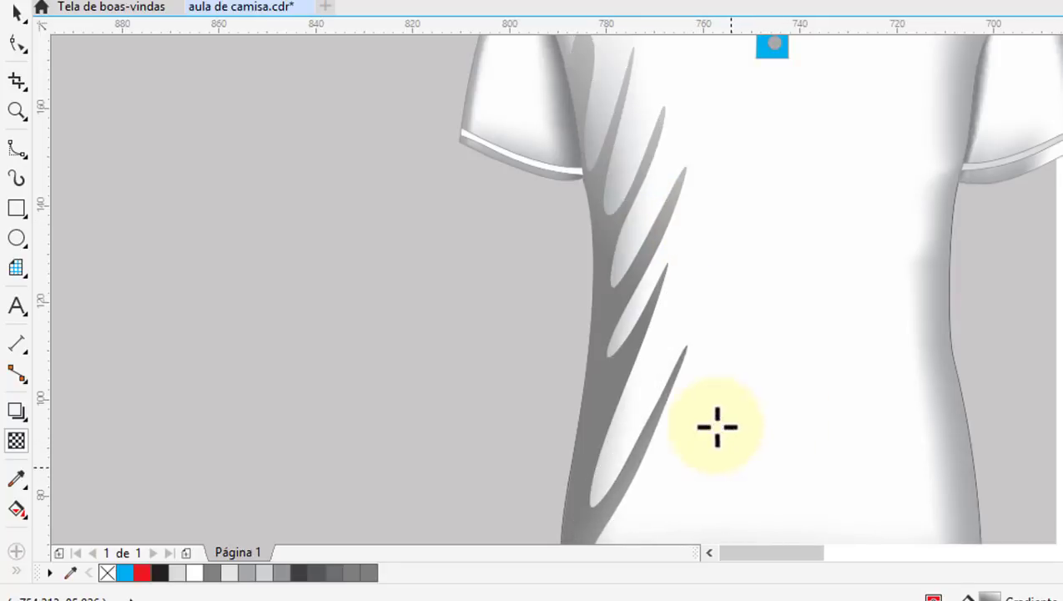
{"action": "left_click_drag", "start_coordinate": [708, 299], "coordinate": [648, 220]}
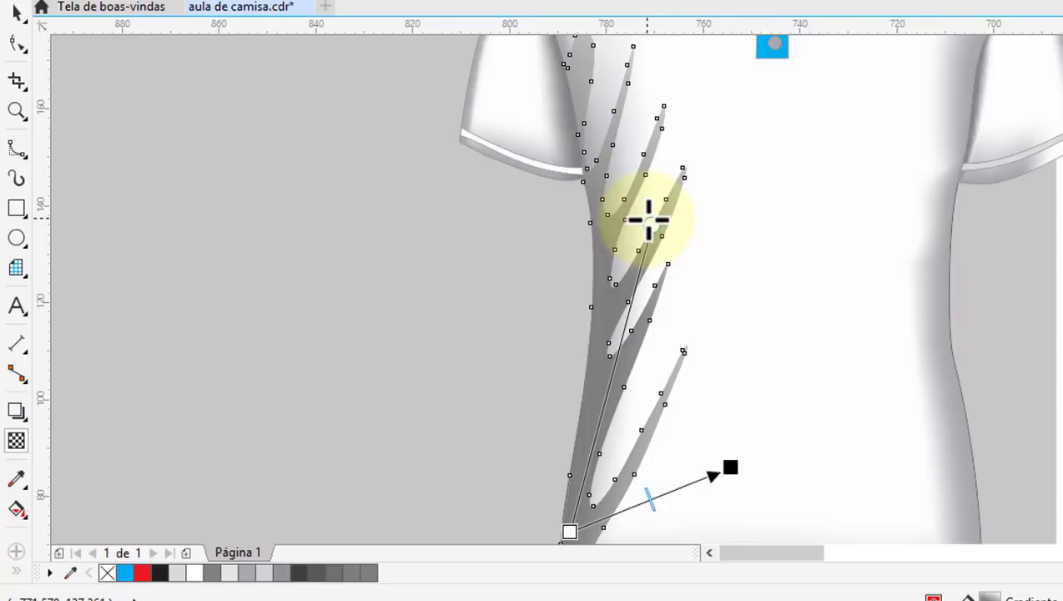
{"action": "scroll", "coordinate": [659, 334], "scroll_direction": "down", "scroll_amount": 3}
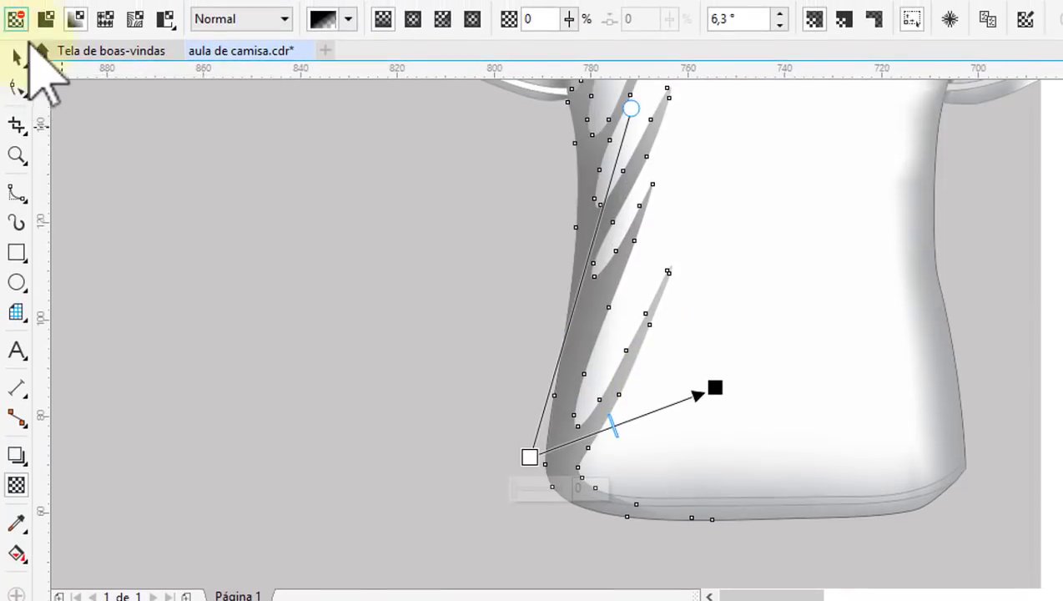
{"action": "left_click", "coordinate": [30, 45]}
{"action": "scroll", "coordinate": [541, 367], "scroll_direction": "up", "scroll_amount": 2}
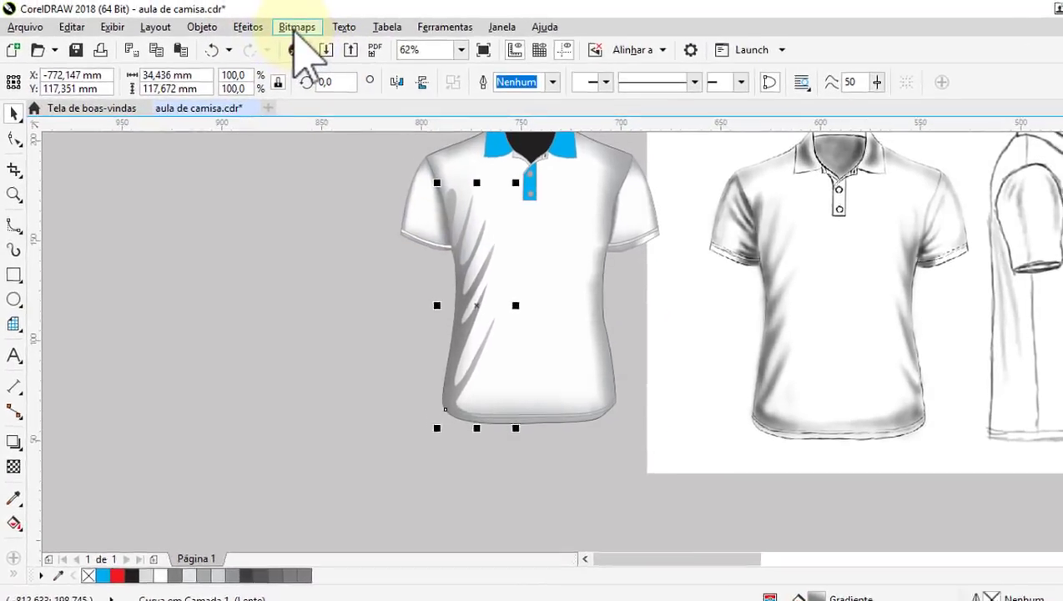
Convert the shaded fold shapes to a 300 dpi bitmap with a transparent background.
{"action": "left_click", "coordinate": [277, 26]}
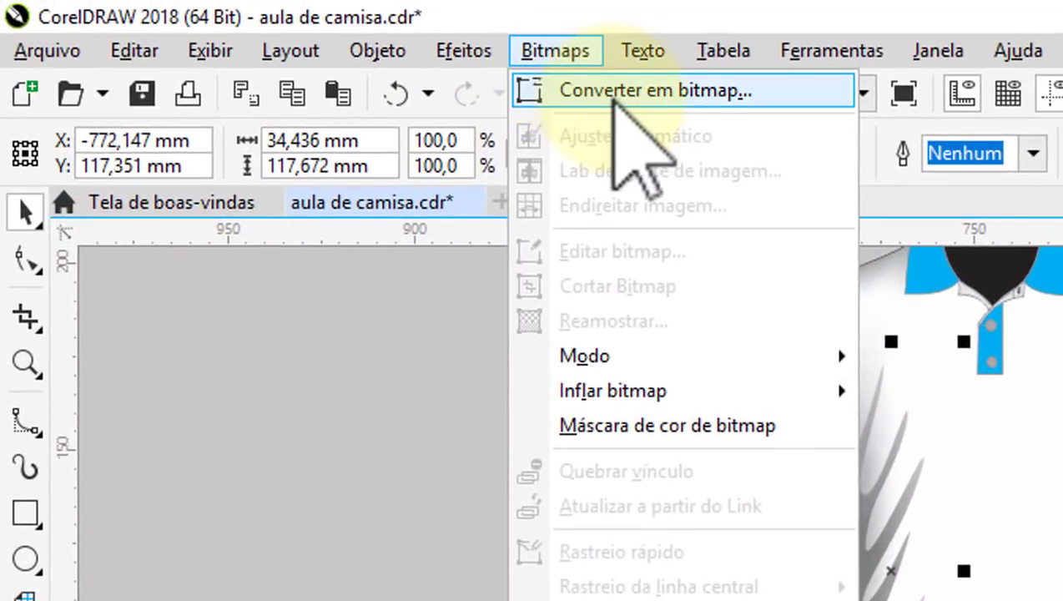
{"action": "left_click", "coordinate": [615, 97]}
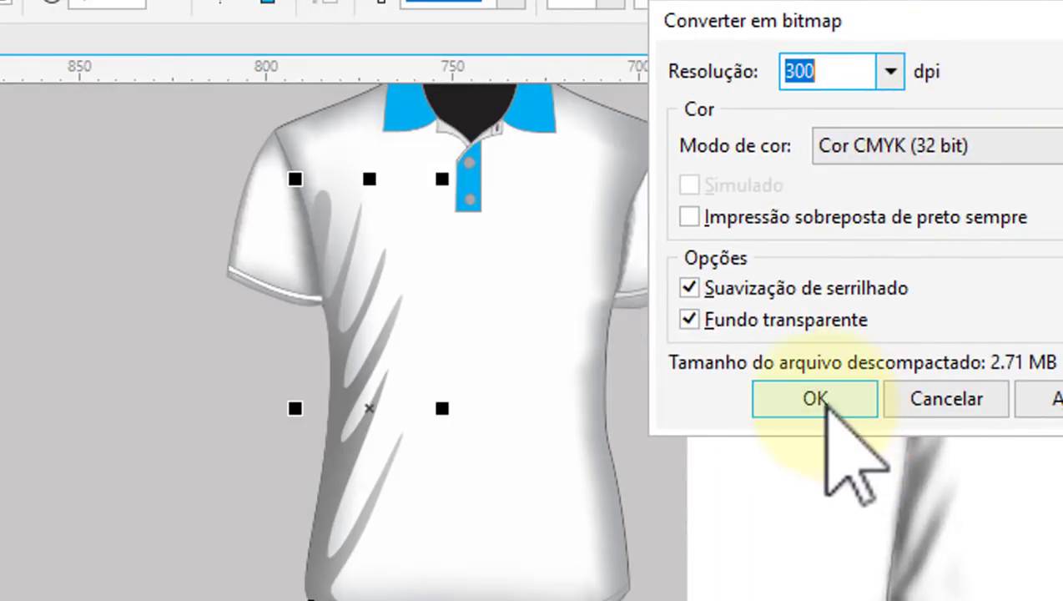
{"action": "left_click", "coordinate": [816, 399]}
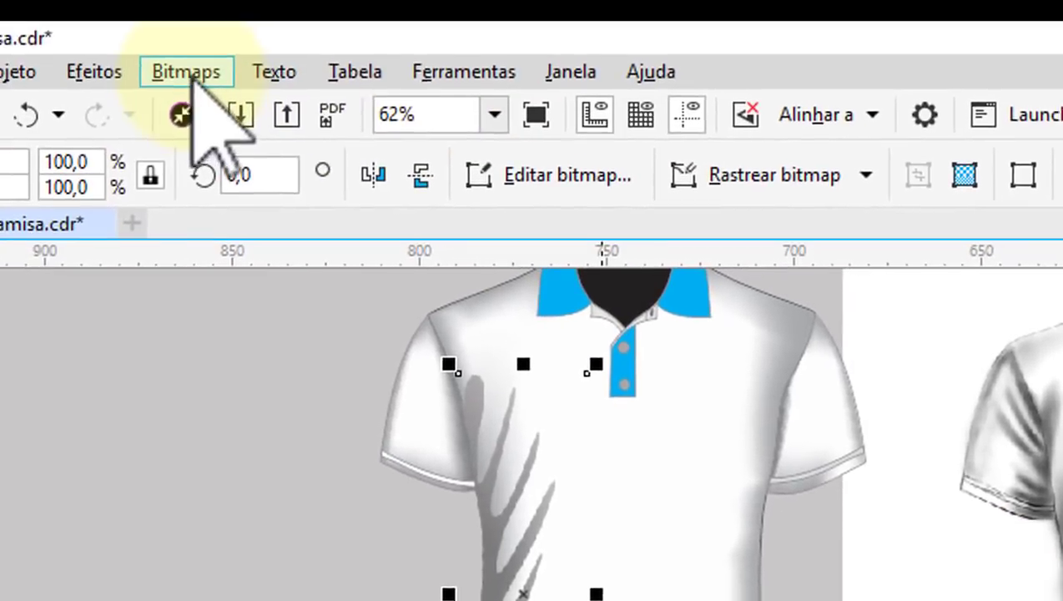
Apply a Gaussian blur of about 27.5 pixels radius to the fold shadow bitmap.
{"action": "left_click", "coordinate": [192, 80]}
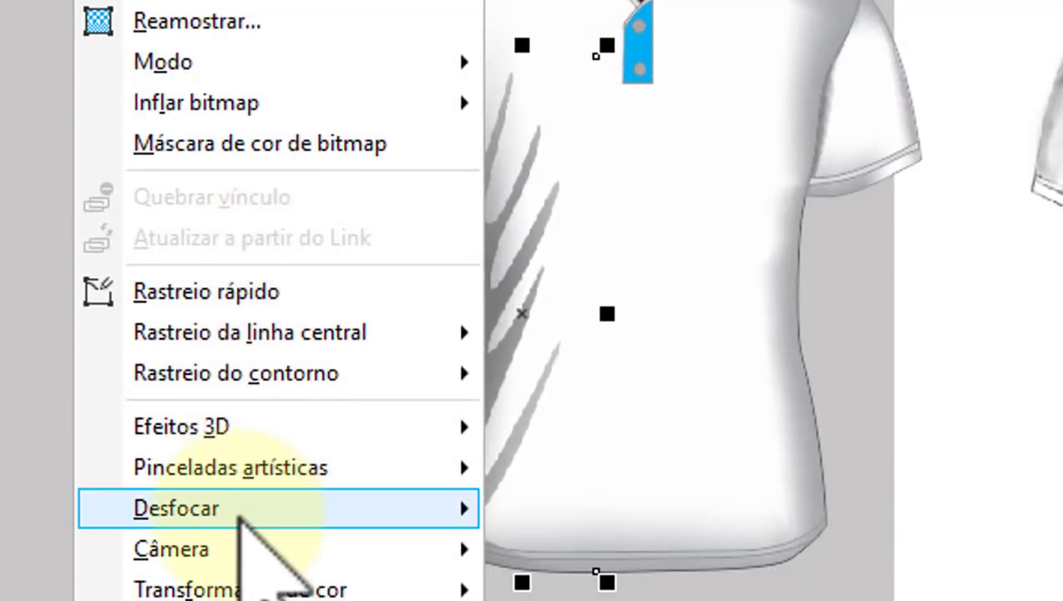
{"action": "mouse_move", "coordinate": [278, 508]}
{"action": "left_click", "coordinate": [676, 507]}
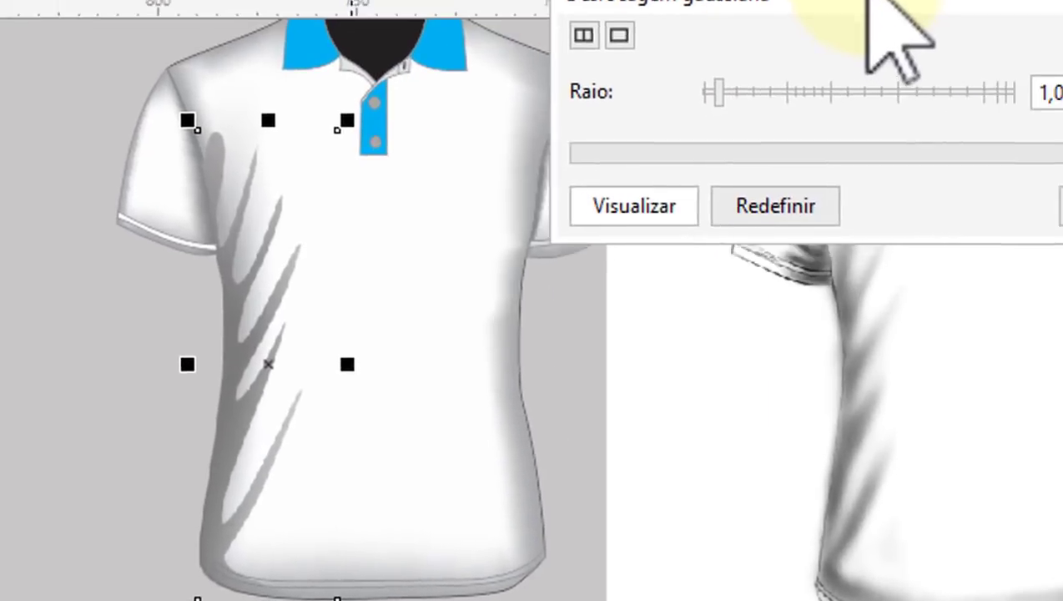
{"action": "left_click_drag", "start_coordinate": [691, 62], "coordinate": [526, 158]}
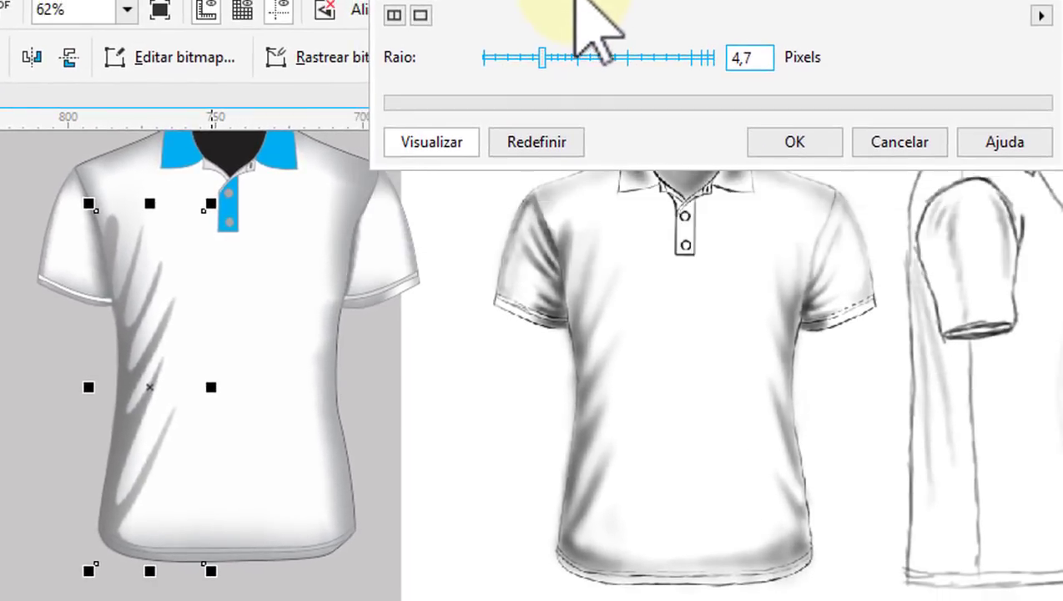
{"action": "left_click_drag", "start_coordinate": [541, 60], "coordinate": [576, 63]}
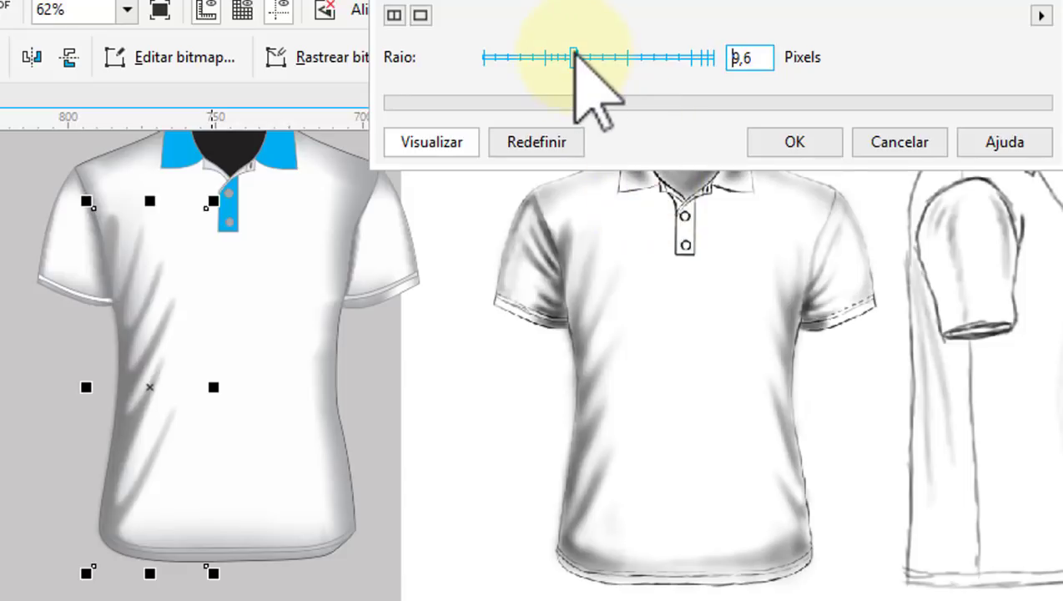
{"action": "left_click_drag", "start_coordinate": [575, 56], "coordinate": [595, 56]}
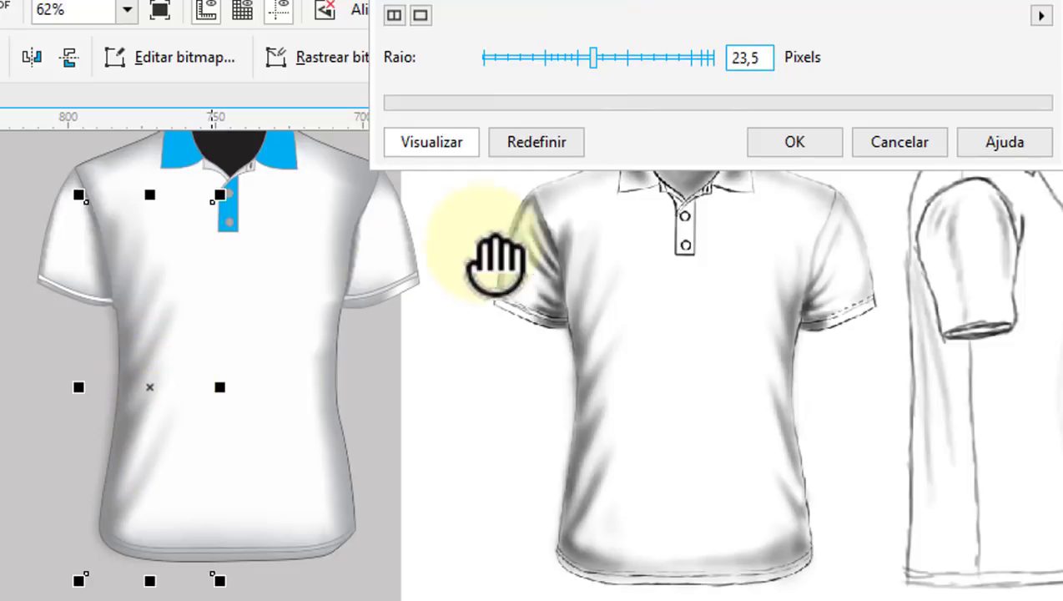
{"action": "left_click_drag", "start_coordinate": [593, 59], "coordinate": [591, 59]}
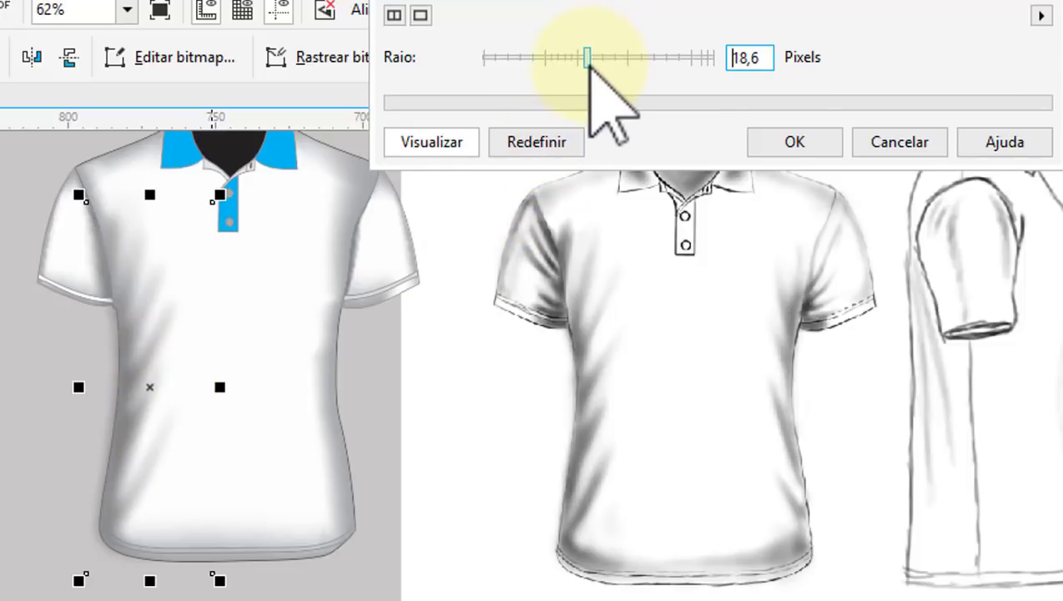
{"action": "left_click", "coordinate": [589, 58]}
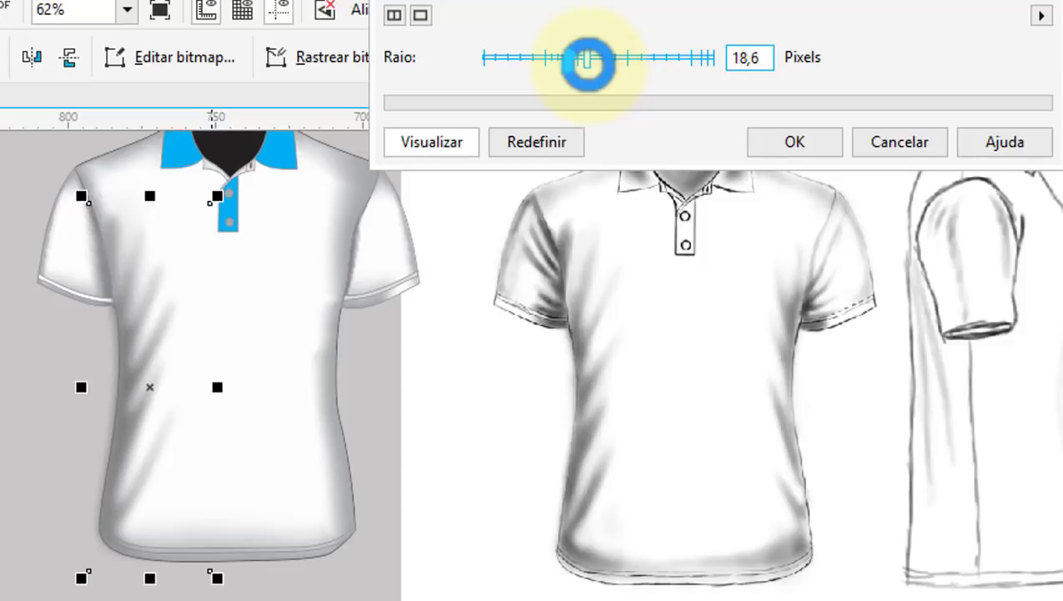
{"action": "mouse_move", "coordinate": [588, 59]}
{"action": "left_mouse_down"}
{"action": "mouse_move", "coordinate": [610, 58]}
{"action": "mouse_move", "coordinate": [600, 59]}
{"action": "left_mouse_up"}
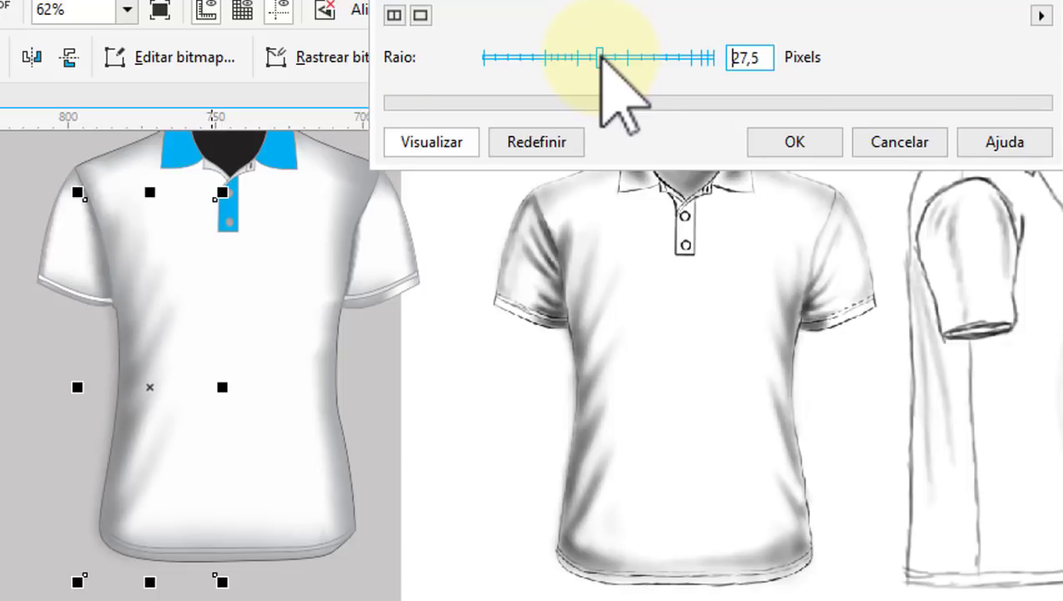
{"action": "left_click", "coordinate": [803, 140]}
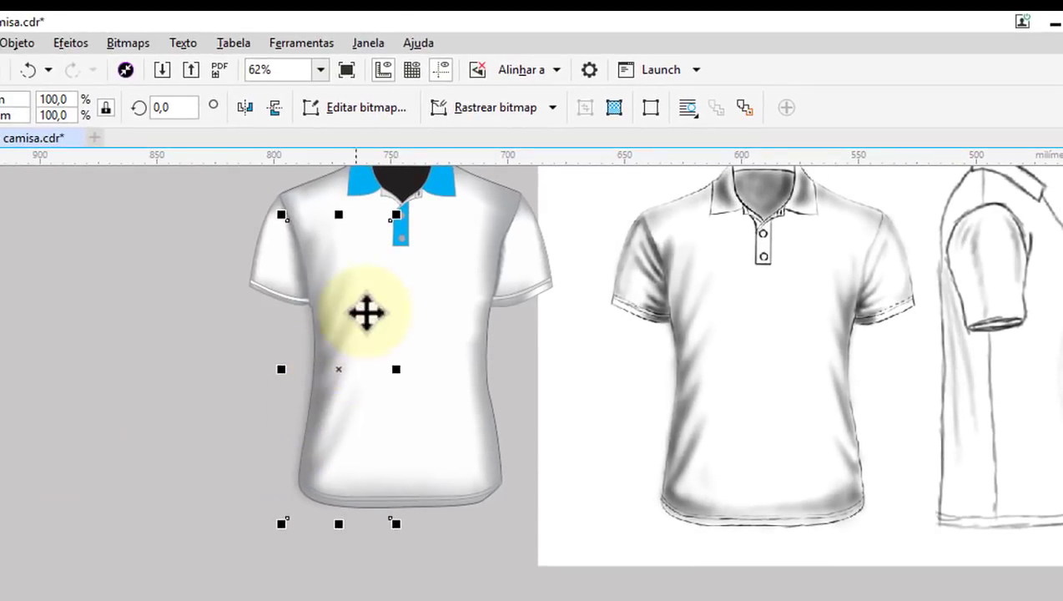
Duplicate the blurred shadow strip and move the copy beside the reference sketch.
{"action": "left_click", "coordinate": [281, 436]}
{"action": "scroll", "coordinate": [282, 451], "scroll_direction": "down", "scroll_amount": 2}
{"action": "left_click", "coordinate": [317, 398]}
{"action": "scroll", "coordinate": [309, 416], "scroll_direction": "up", "scroll_amount": 2}
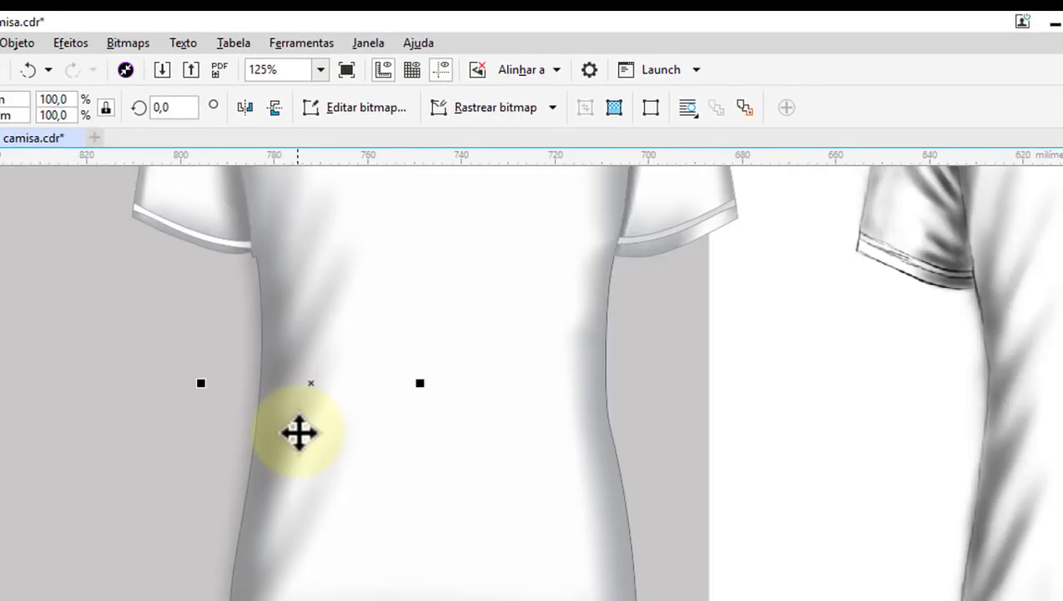
{"action": "scroll", "coordinate": [298, 431], "scroll_direction": "down", "scroll_amount": 2}
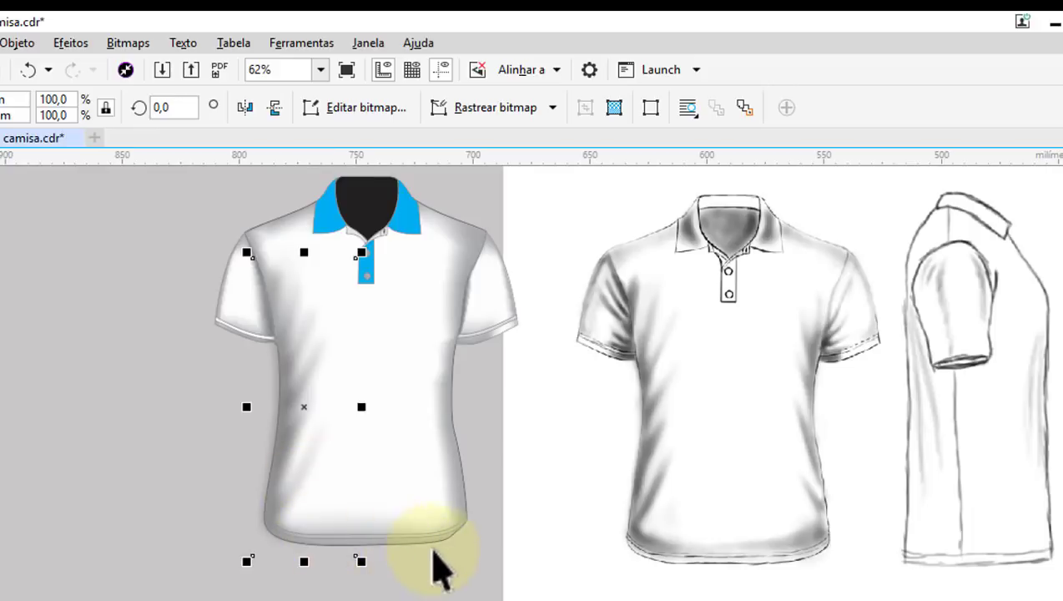
{"action": "scroll", "coordinate": [310, 454], "scroll_direction": "up", "scroll_amount": 2}
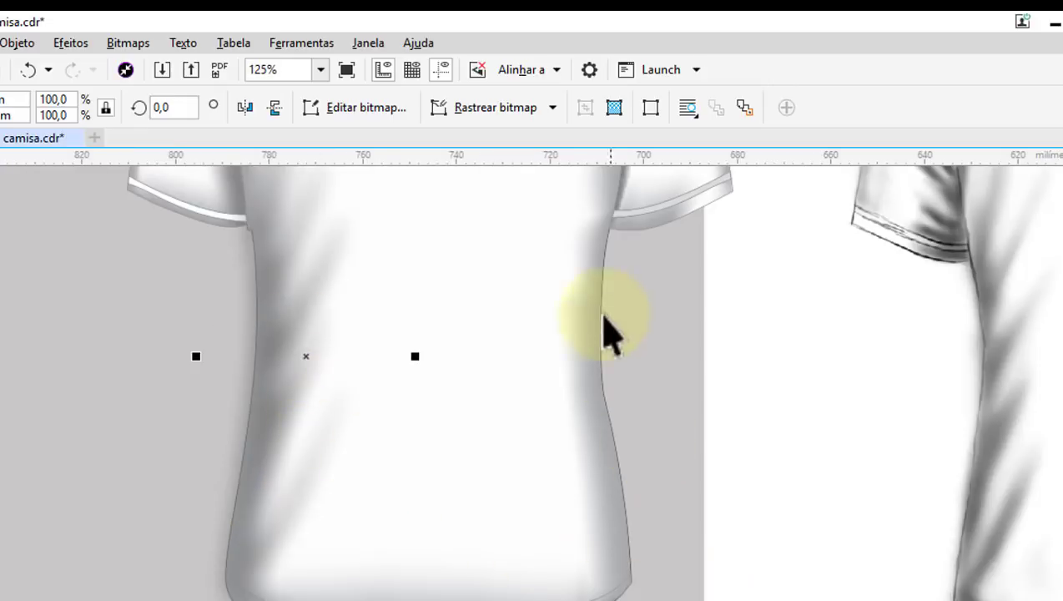
{"action": "scroll", "coordinate": [492, 430], "scroll_direction": "down", "scroll_amount": 2}
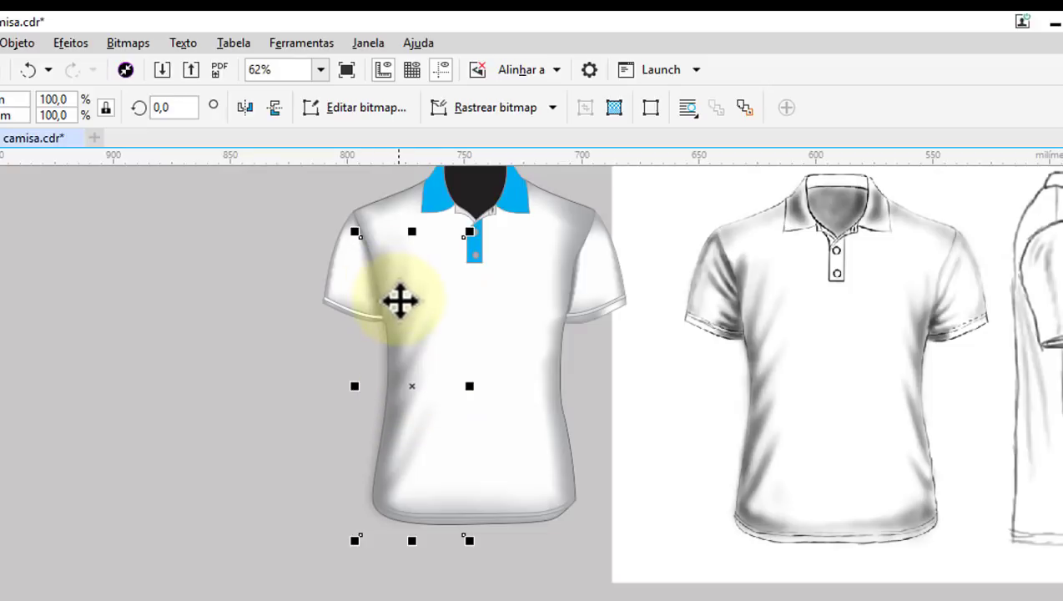
{"action": "key", "text": "ctrl+d"}
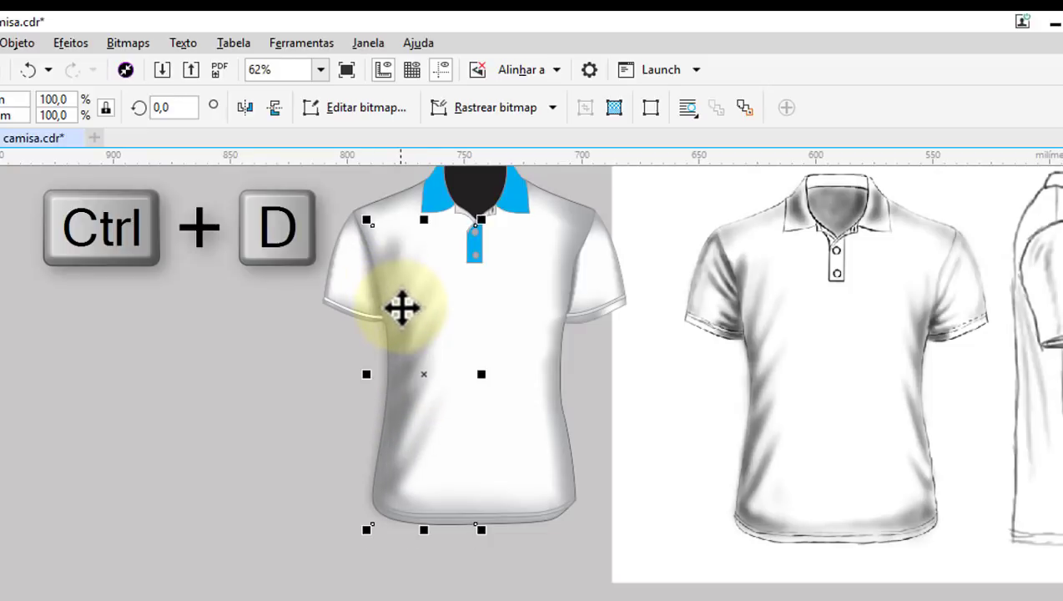
{"action": "mouse_move", "coordinate": [422, 380]}
{"action": "left_mouse_down"}
{"action": "mouse_move", "coordinate": [544, 392]}
{"action": "mouse_move", "coordinate": [688, 377]}
{"action": "left_mouse_up"}
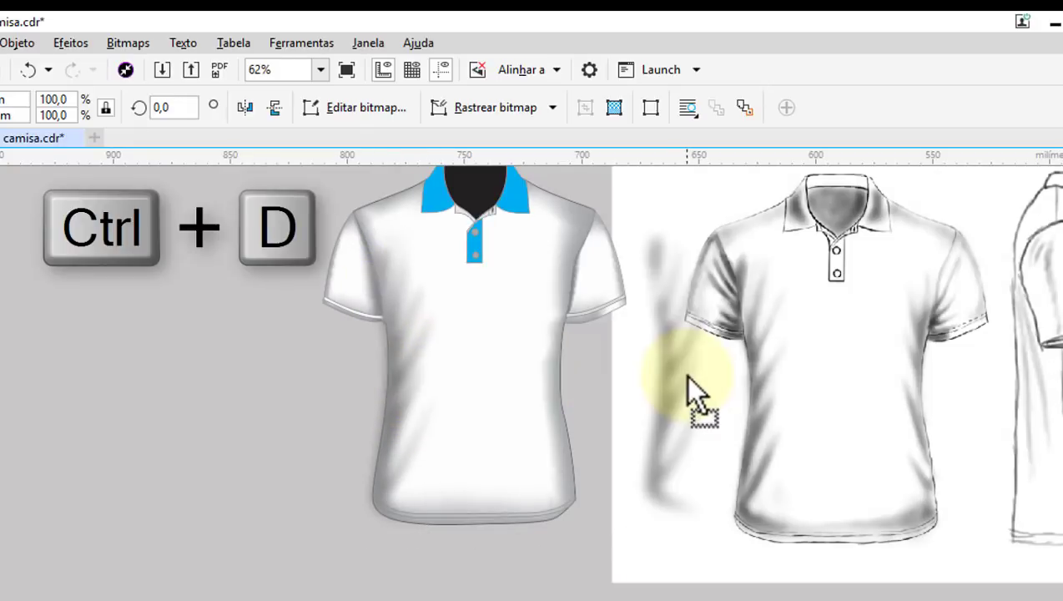
{"action": "left_click", "coordinate": [407, 361]}
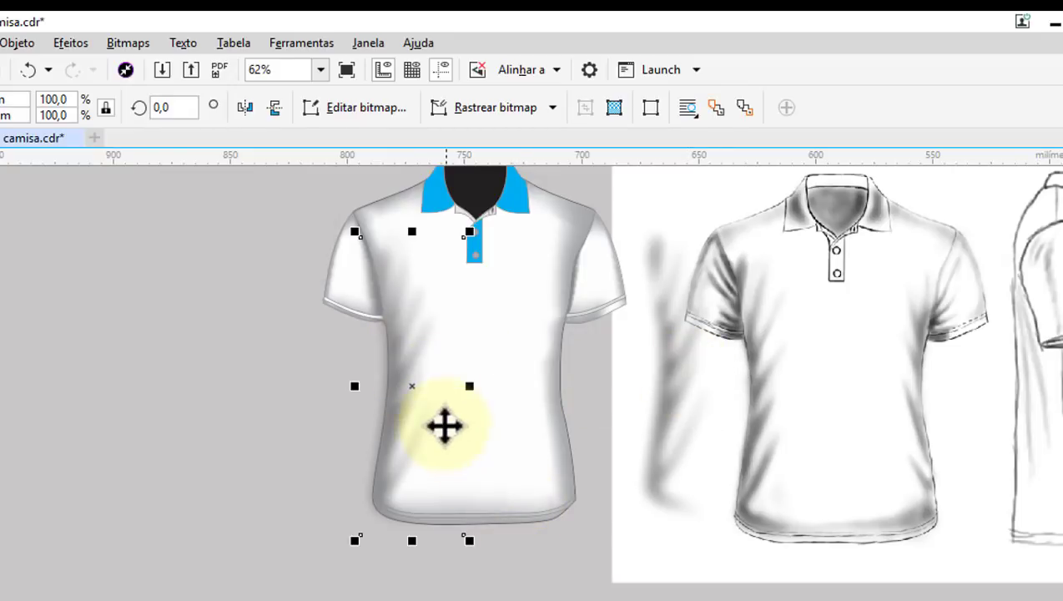
{"action": "right_click", "coordinate": [399, 372]}
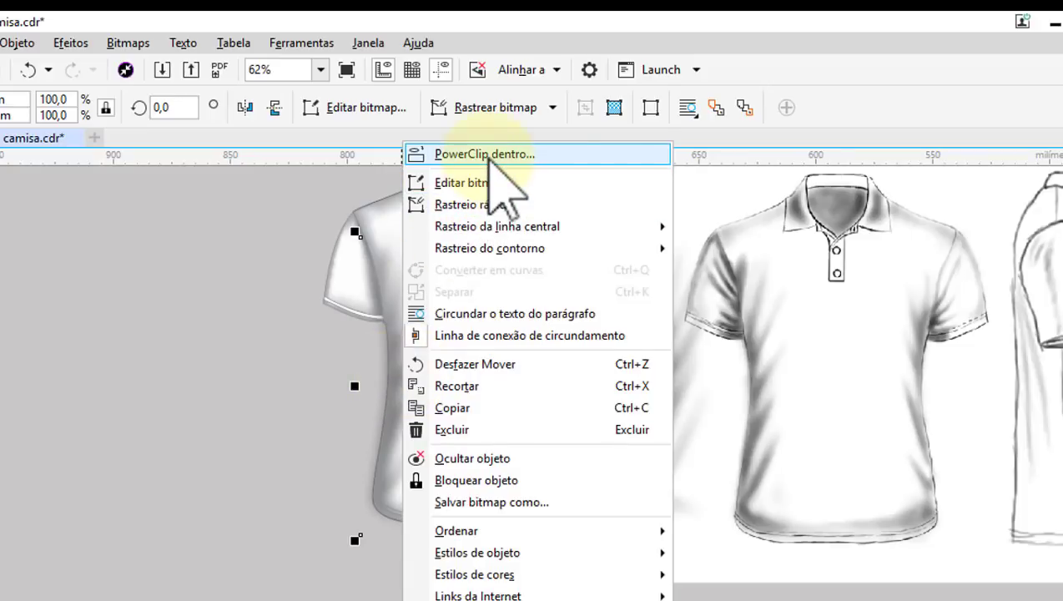
{"action": "left_click", "coordinate": [492, 155]}
{"action": "left_click", "coordinate": [538, 427]}
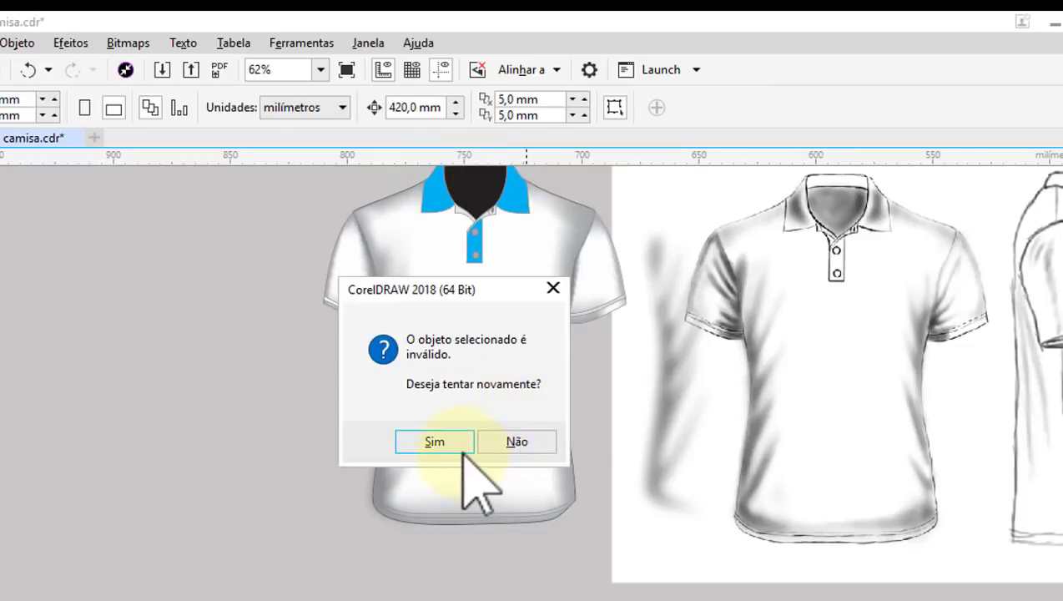
{"action": "left_click", "coordinate": [463, 451]}
{"action": "left_click", "coordinate": [547, 496]}
{"action": "left_click", "coordinate": [449, 445]}
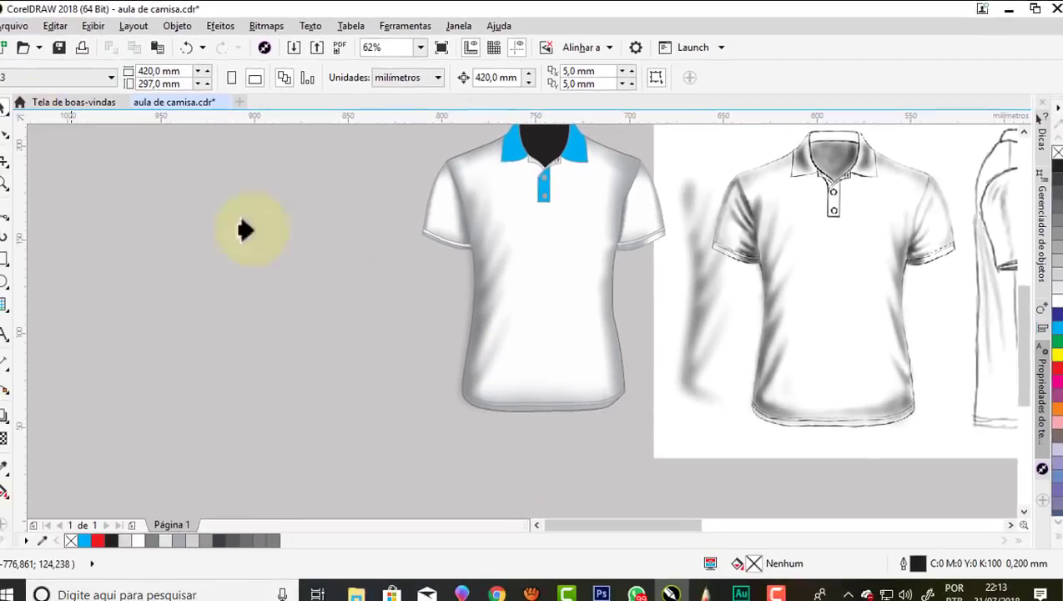
{"action": "left_click", "coordinate": [372, 290]}
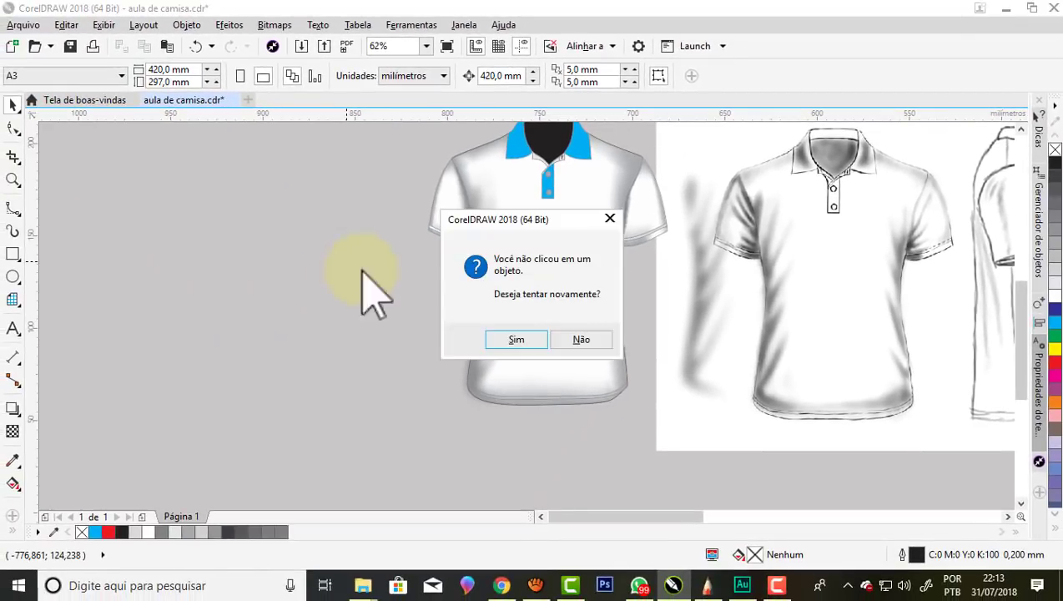
{"action": "left_click", "coordinate": [578, 340]}
Duplicate the coloured shirt's body outline with Ctrl+D.
{"action": "scroll", "coordinate": [349, 316], "scroll_direction": "down", "scroll_amount": 3}
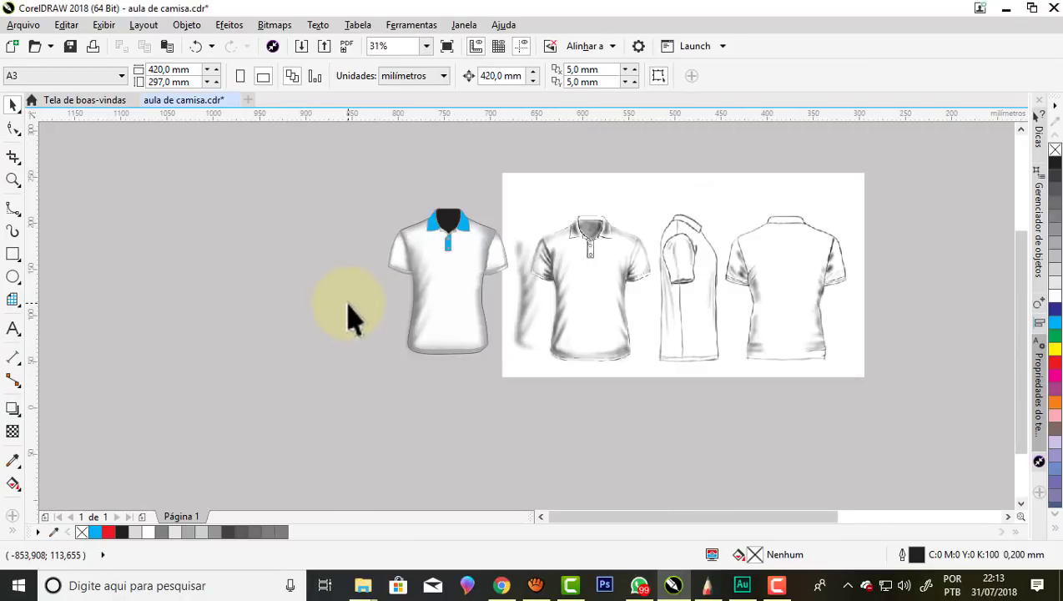
{"action": "scroll", "coordinate": [415, 239], "scroll_direction": "down", "scroll_amount": 4}
{"action": "scroll", "coordinate": [600, 244], "scroll_direction": "up", "scroll_amount": 2}
{"action": "scroll", "coordinate": [605, 250], "scroll_direction": "up", "scroll_amount": 3}
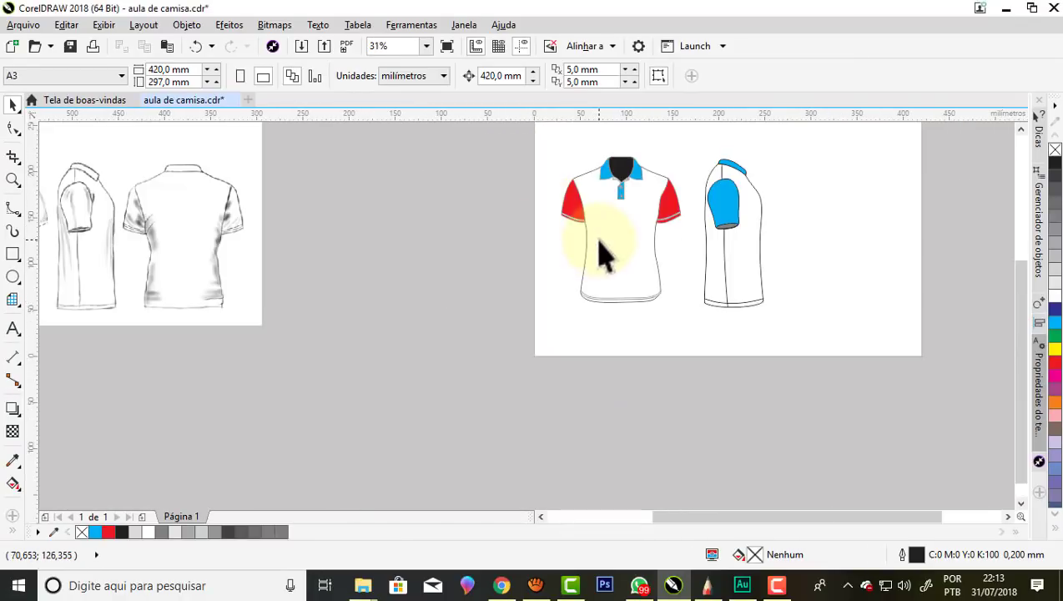
{"action": "scroll", "coordinate": [678, 284], "scroll_direction": "up", "scroll_amount": 2}
{"action": "scroll", "coordinate": [677, 283], "scroll_direction": "down", "scroll_amount": 2}
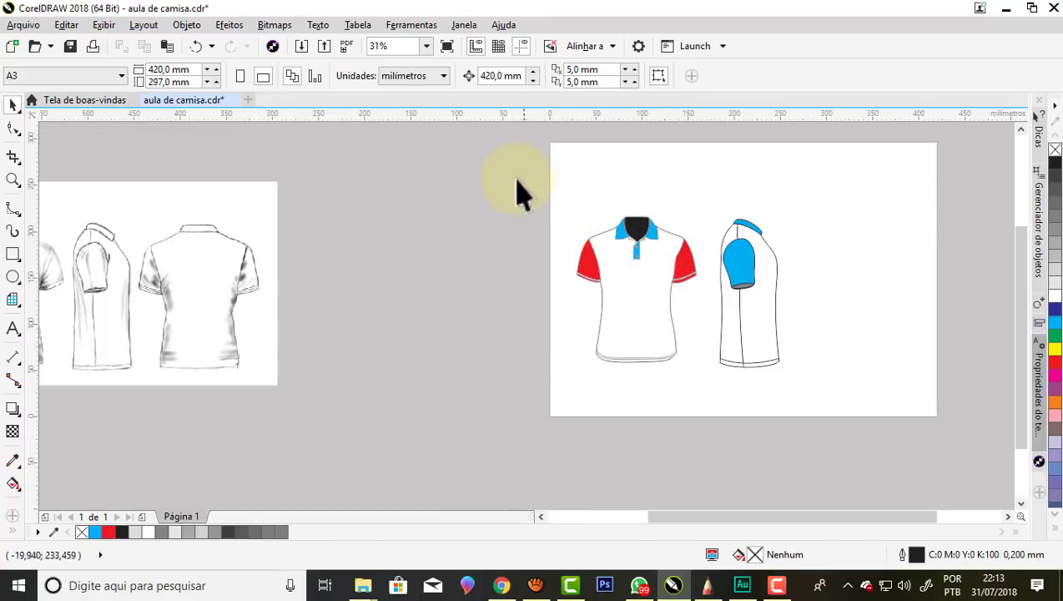
{"action": "left_click_drag", "start_coordinate": [513, 176], "coordinate": [492, 255]}
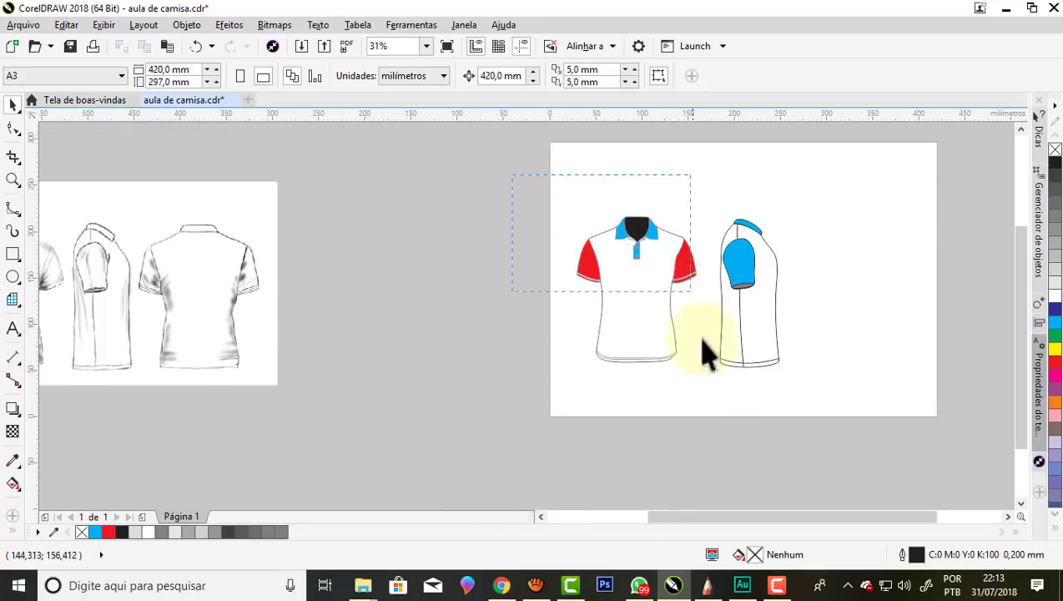
{"action": "scroll", "coordinate": [617, 265], "scroll_direction": "up", "scroll_amount": 2}
{"action": "left_click", "coordinate": [621, 282]}
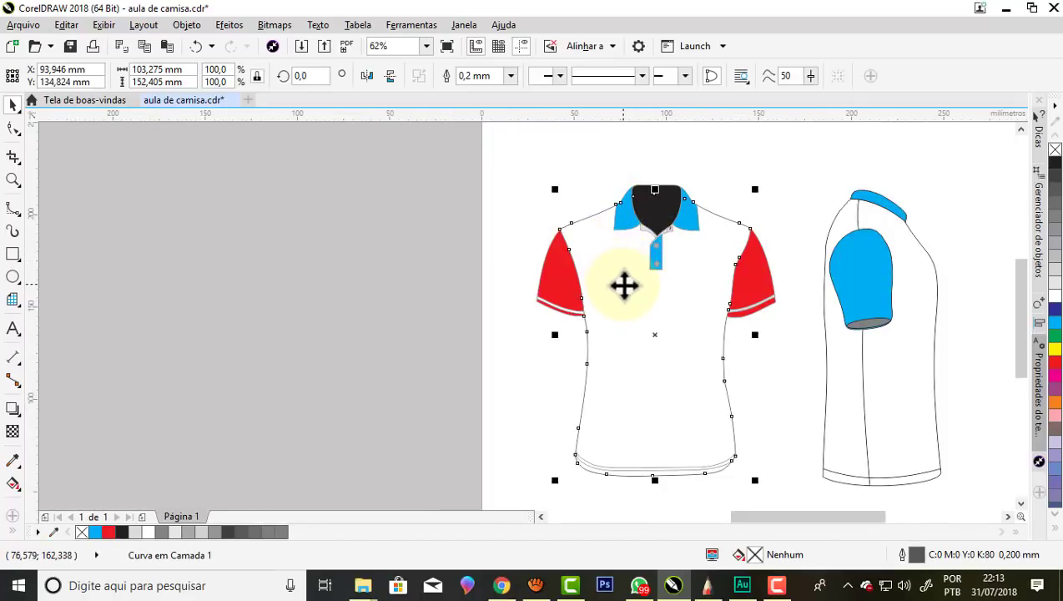
{"action": "key", "text": "ctrl+d"}
Place the outline copy over the shaded shirt and move the spare blurred strip left.
{"action": "scroll", "coordinate": [624, 286], "scroll_direction": "down", "scroll_amount": 4}
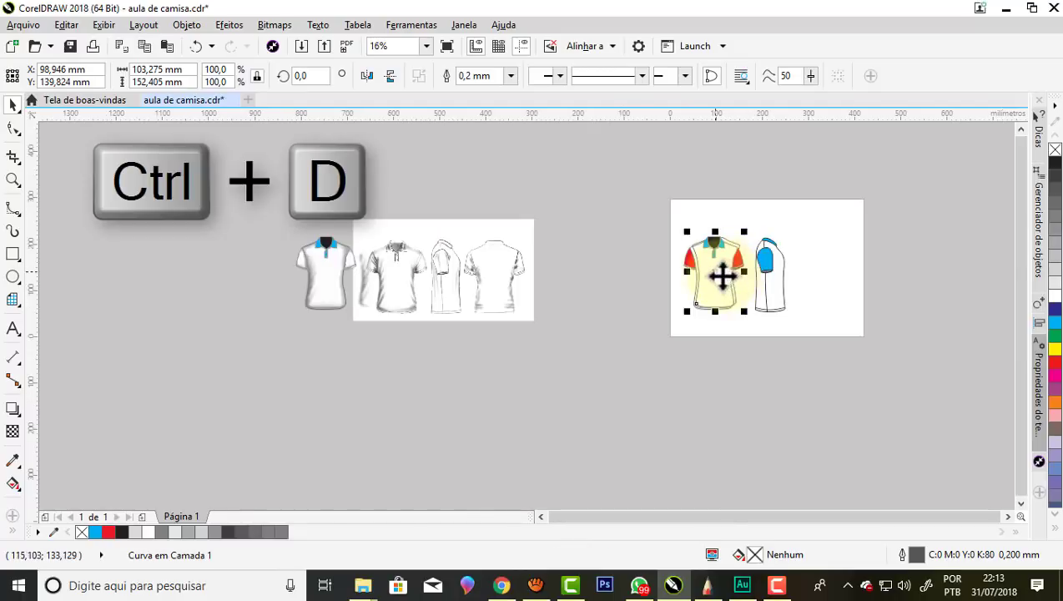
{"action": "left_click_drag", "start_coordinate": [719, 271], "coordinate": [301, 351]}
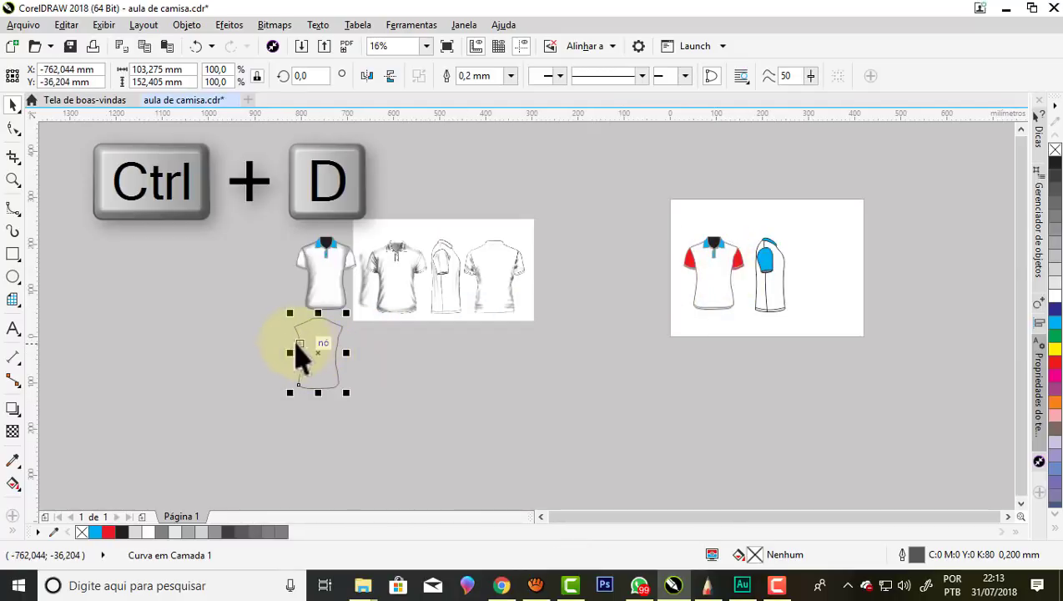
{"action": "scroll", "coordinate": [298, 352], "scroll_direction": "up", "scroll_amount": 2}
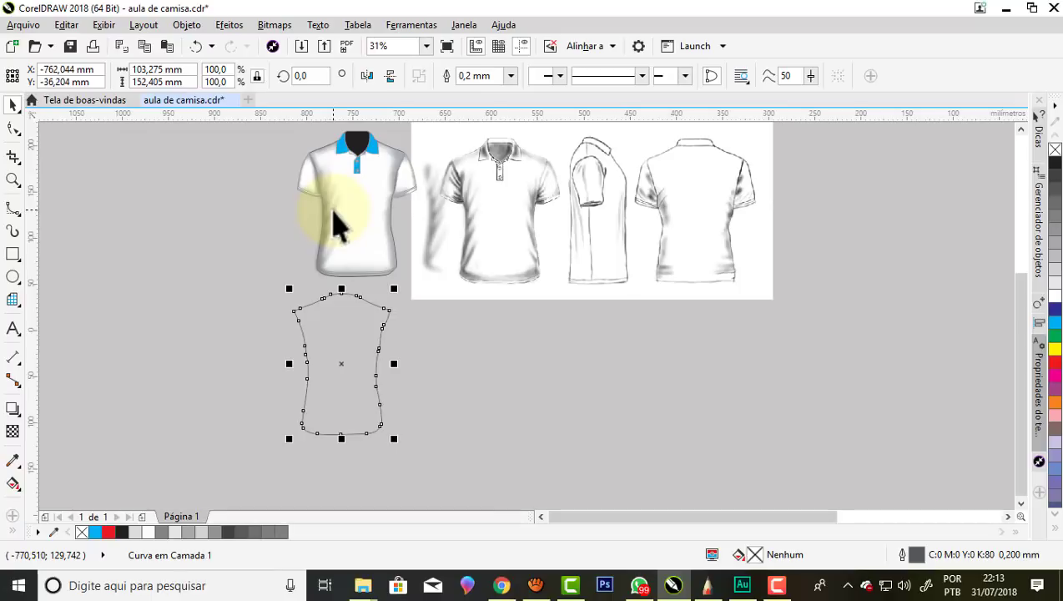
{"action": "left_click_drag", "start_coordinate": [338, 223], "coordinate": [178, 220]}
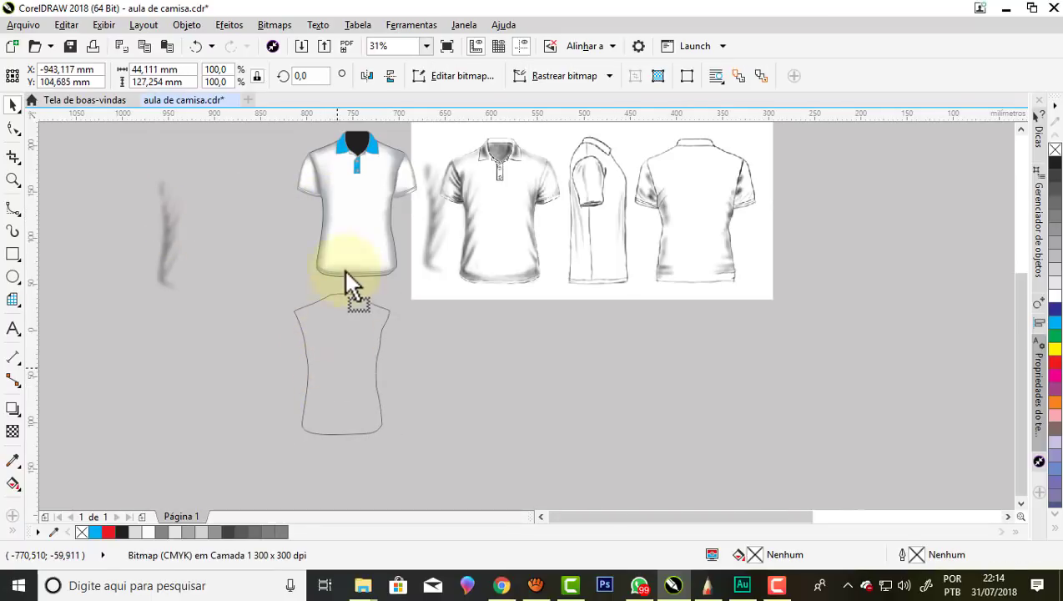
{"action": "left_click_drag", "start_coordinate": [345, 272], "coordinate": [329, 142]}
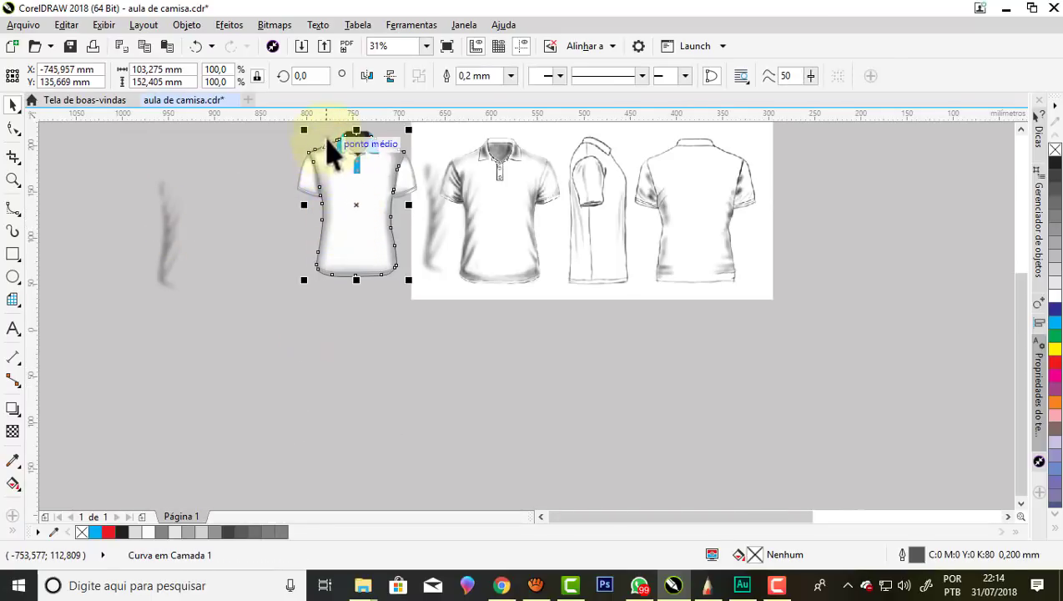
Align the outline copy with the shaded shirt's shoulders.
{"action": "scroll", "coordinate": [329, 142], "scroll_direction": "up", "scroll_amount": 4}
{"action": "scroll", "coordinate": [380, 167], "scroll_direction": "down", "scroll_amount": 2}
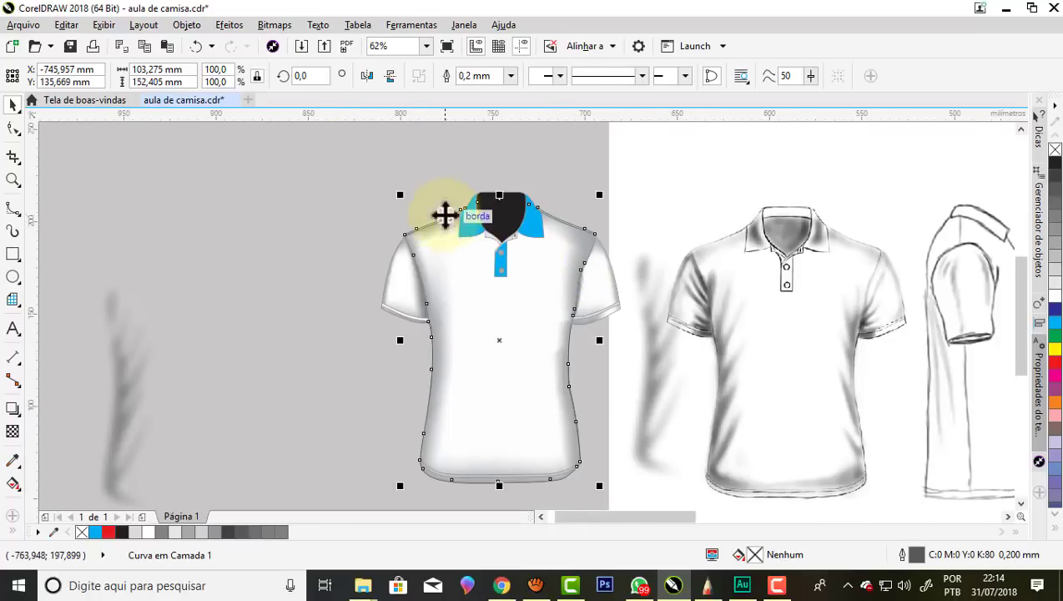
{"action": "scroll", "coordinate": [444, 216], "scroll_direction": "up", "scroll_amount": 2}
{"action": "scroll", "coordinate": [449, 260], "scroll_direction": "up", "scroll_amount": 2}
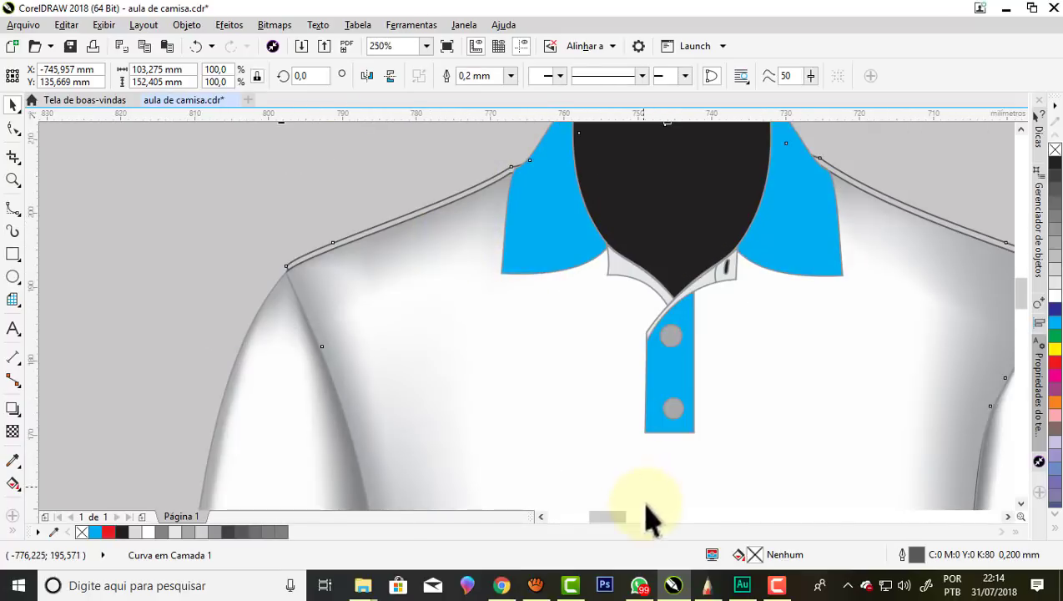
{"action": "left_click_drag", "start_coordinate": [412, 214], "coordinate": [414, 217]}
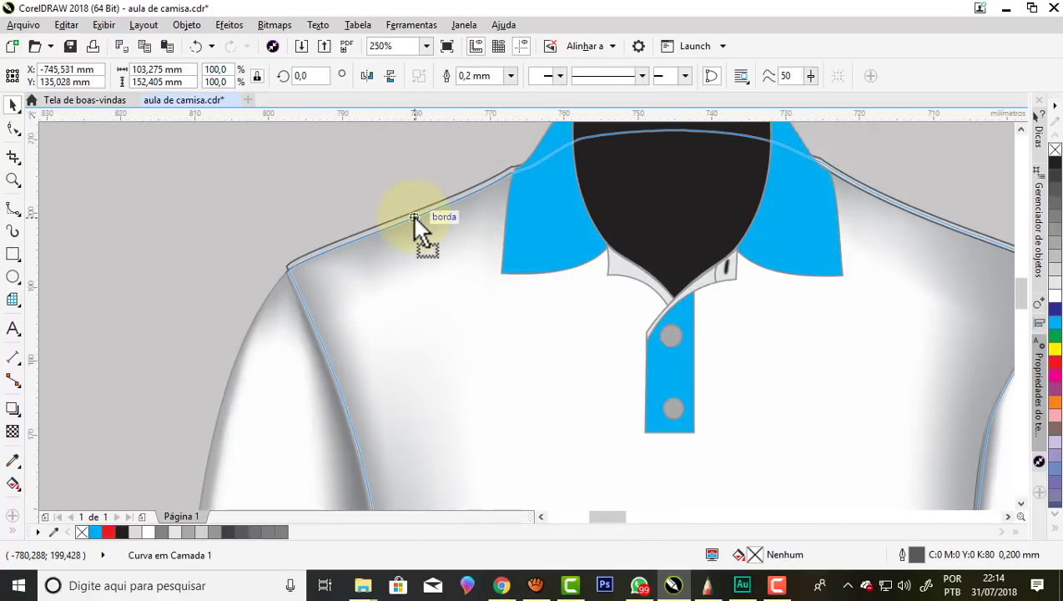
Position the shading image along the polo's left side and nudge it slightly left.
{"action": "scroll", "coordinate": [415, 217], "scroll_direction": "down", "scroll_amount": 2}
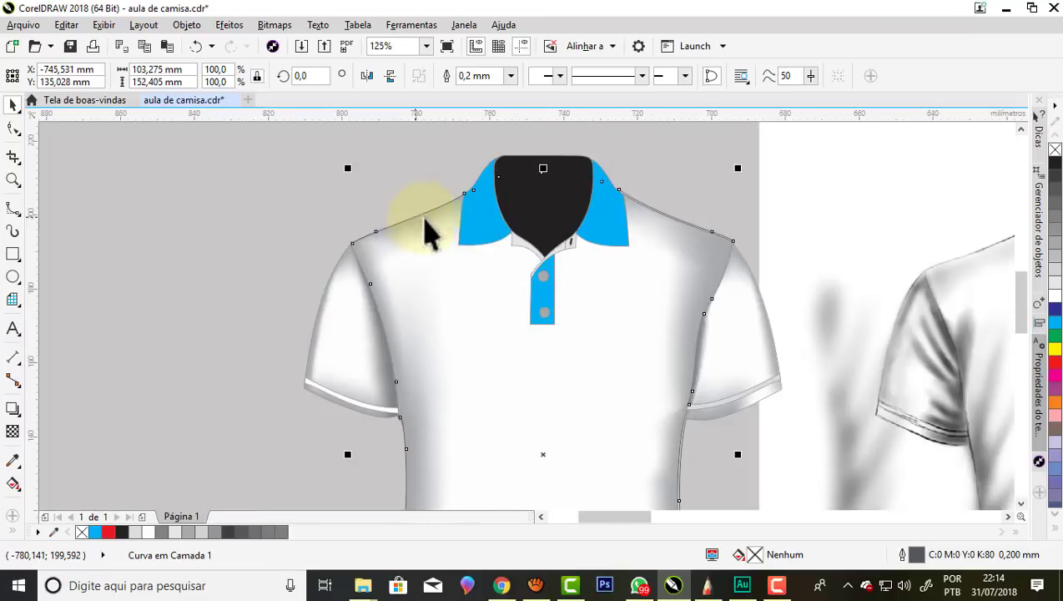
{"action": "scroll", "coordinate": [426, 230], "scroll_direction": "down", "scroll_amount": 2}
{"action": "left_click_drag", "start_coordinate": [261, 411], "coordinate": [478, 365]}
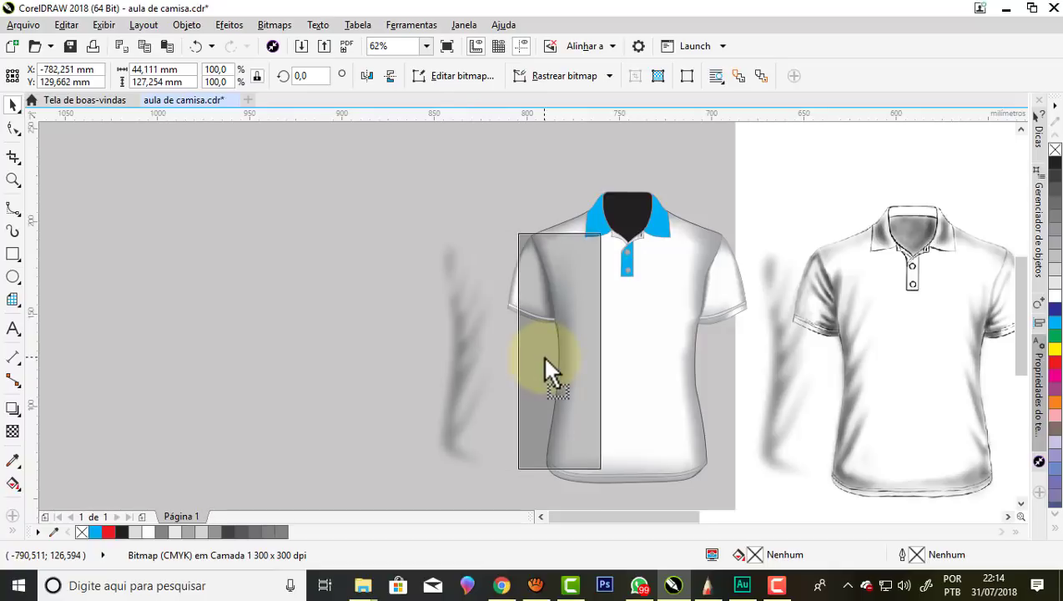
{"action": "mouse_move", "coordinate": [477, 358]}
{"action": "left_mouse_down"}
{"action": "mouse_move", "coordinate": [544, 354]}
{"action": "mouse_move", "coordinate": [560, 386]}
{"action": "left_mouse_up"}
{"action": "scroll", "coordinate": [551, 380], "scroll_direction": "up", "scroll_amount": 2}
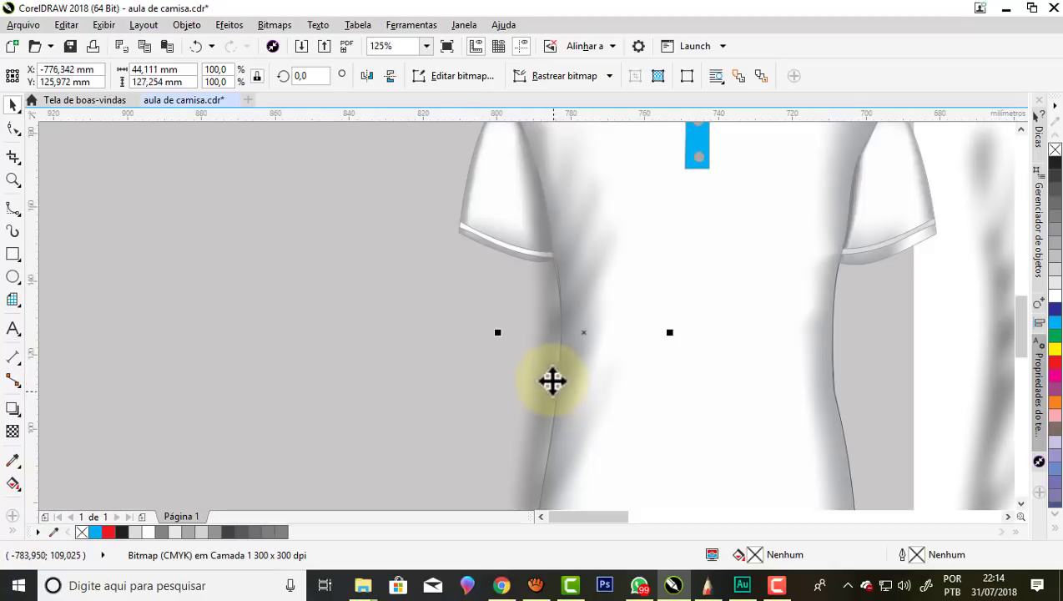
{"action": "scroll", "coordinate": [565, 409], "scroll_direction": "down", "scroll_amount": 4}
{"action": "scroll", "coordinate": [570, 409], "scroll_direction": "up", "scroll_amount": 2}
{"action": "scroll", "coordinate": [482, 312], "scroll_direction": "up", "scroll_amount": 3}
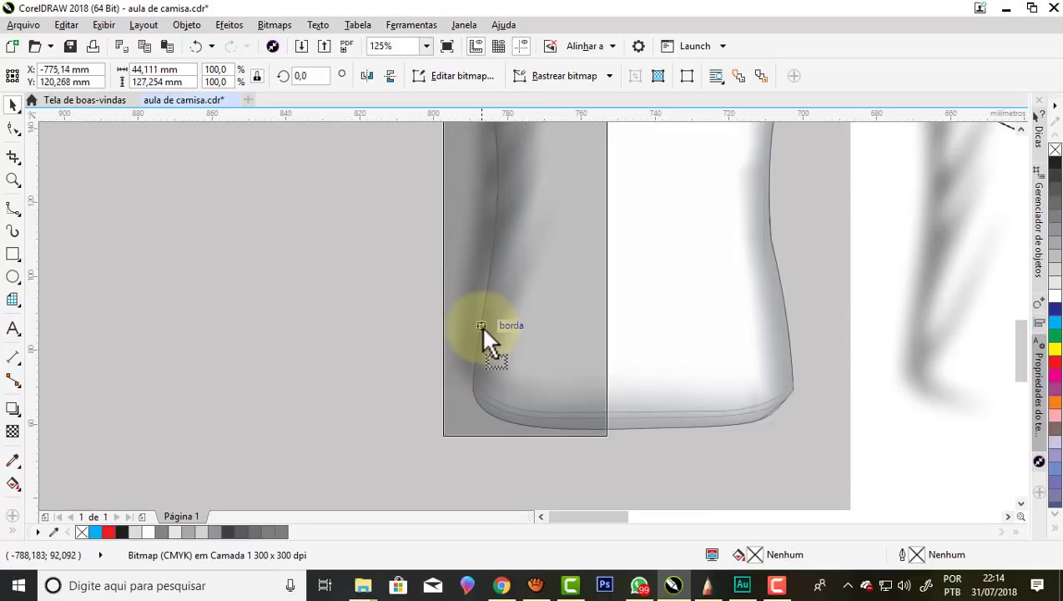
{"action": "left_click_drag", "start_coordinate": [482, 312], "coordinate": [495, 344]}
{"action": "scroll", "coordinate": [507, 480], "scroll_direction": "down", "scroll_amount": 2}
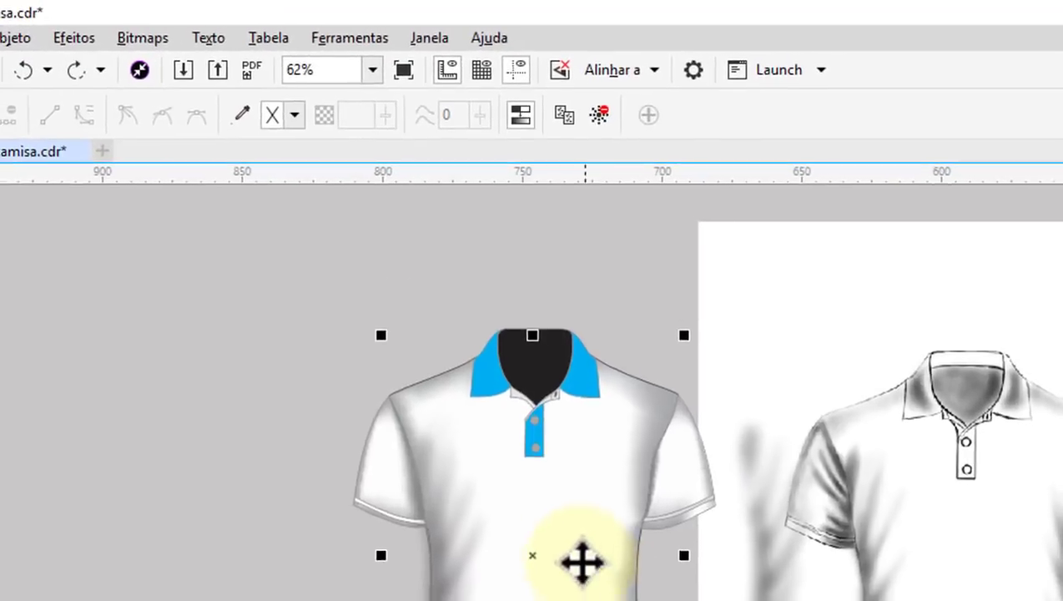
{"action": "key", "text": "Left"}
{"action": "scroll", "coordinate": [584, 329], "scroll_direction": "down", "scroll_amount": 2}
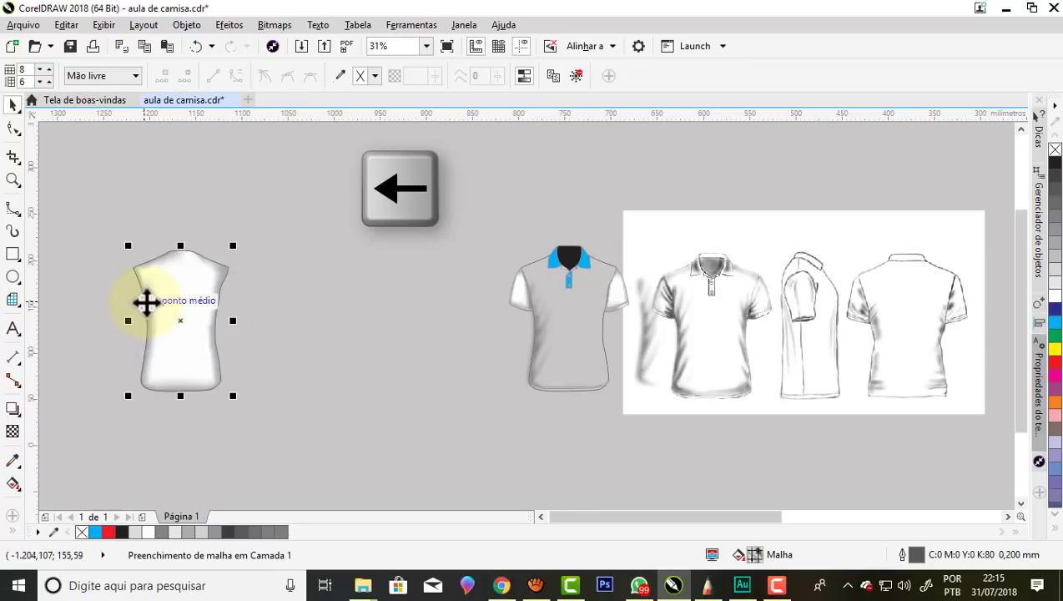
PowerClip the shading image inside the polo shirt.
{"action": "left_click", "coordinate": [542, 328]}
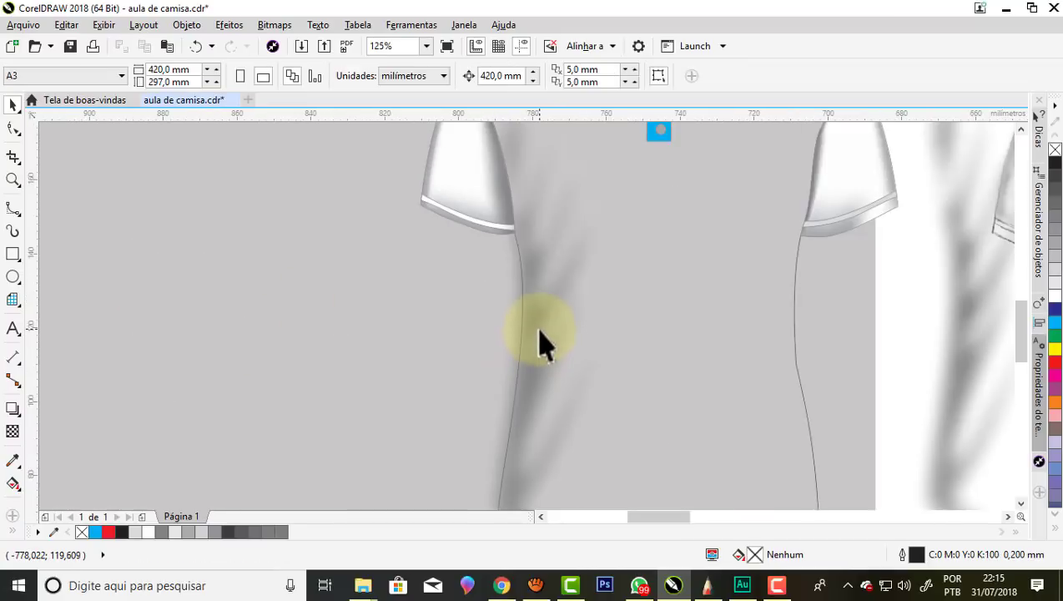
{"action": "right_click", "coordinate": [542, 328]}
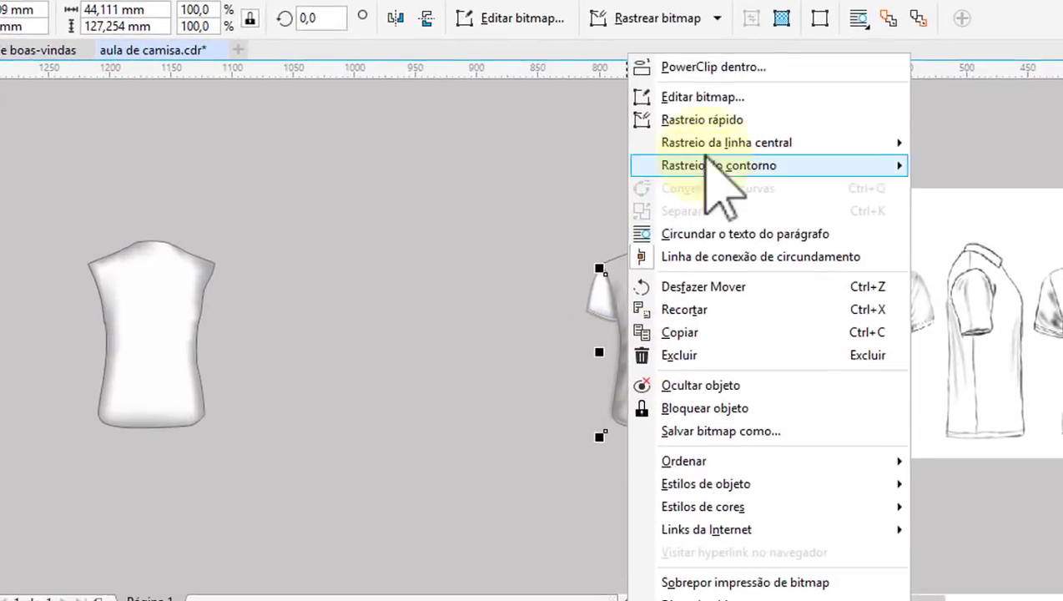
{"action": "left_click", "coordinate": [647, 104]}
{"action": "left_click", "coordinate": [724, 288]}
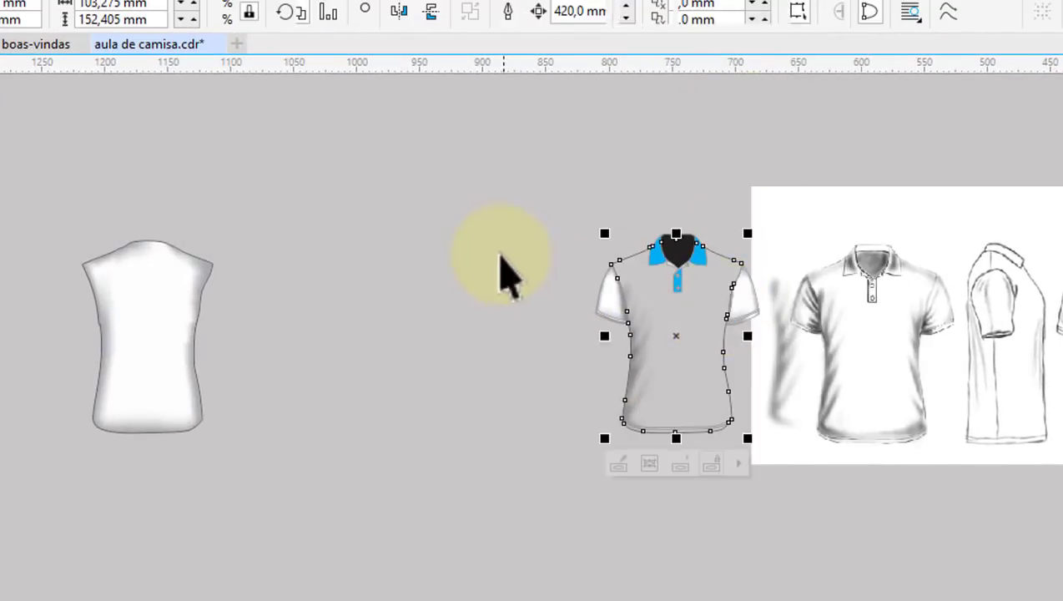
Drag the other shading image onto the shirt's centre.
{"action": "scroll", "coordinate": [568, 342], "scroll_direction": "up", "scroll_amount": 3}
{"action": "scroll", "coordinate": [496, 296], "scroll_direction": "down", "scroll_amount": 5}
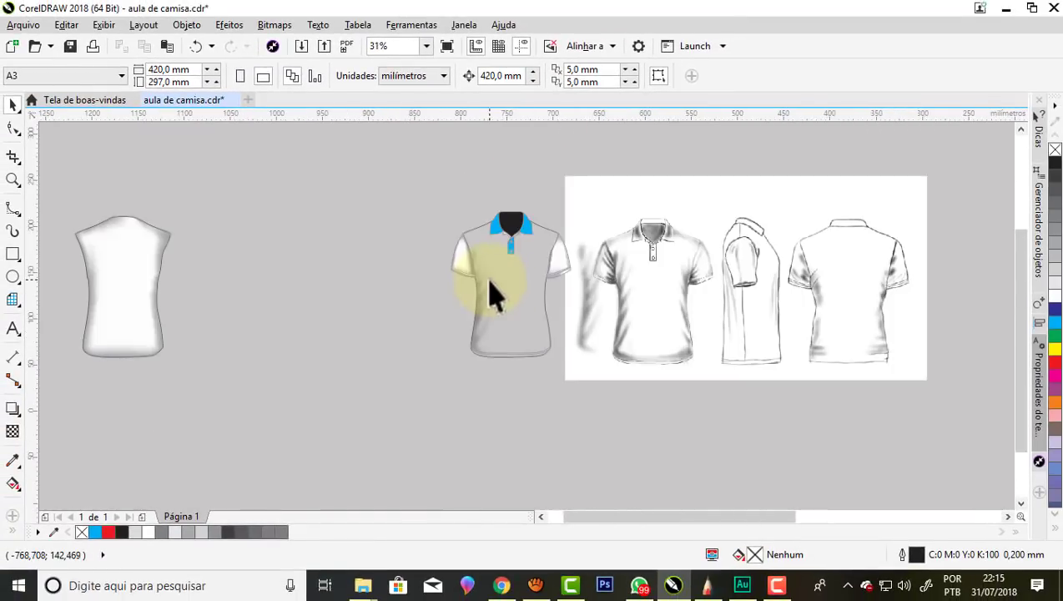
{"action": "left_click_drag", "start_coordinate": [593, 302], "coordinate": [544, 282]}
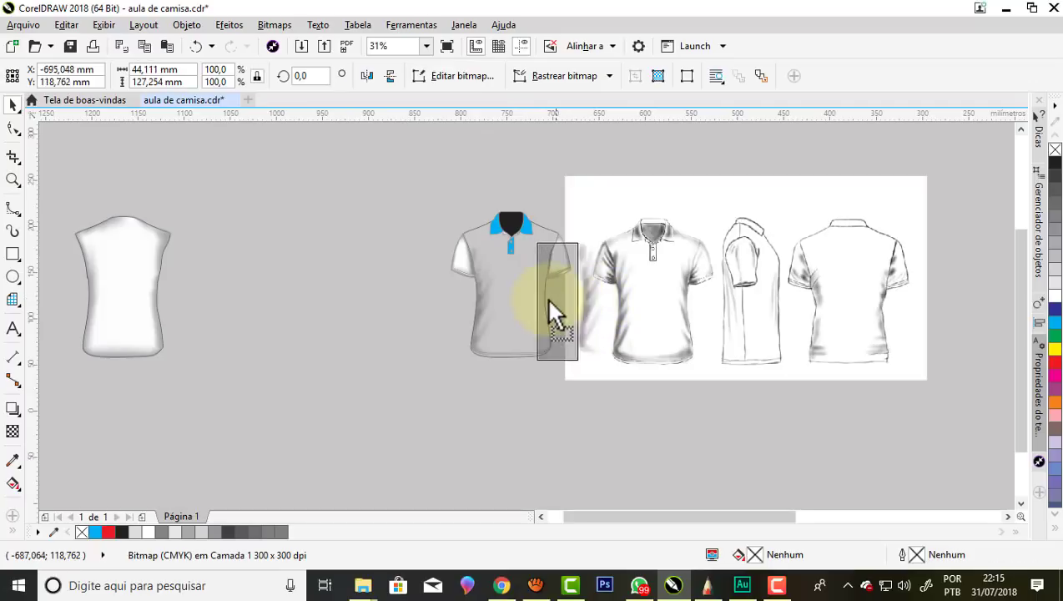
Rotate the second shading image 180 degrees and move it onto the shirt.
{"action": "left_click", "coordinate": [367, 75]}
{"action": "scroll", "coordinate": [551, 311], "scroll_direction": "up", "scroll_amount": 2}
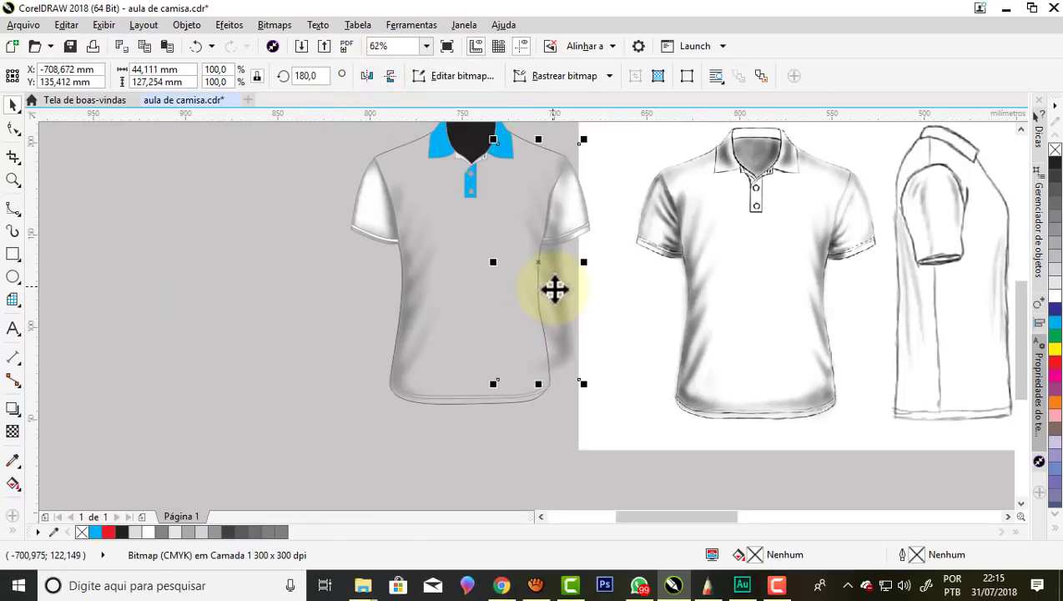
{"action": "left_click_drag", "start_coordinate": [550, 290], "coordinate": [535, 312]}
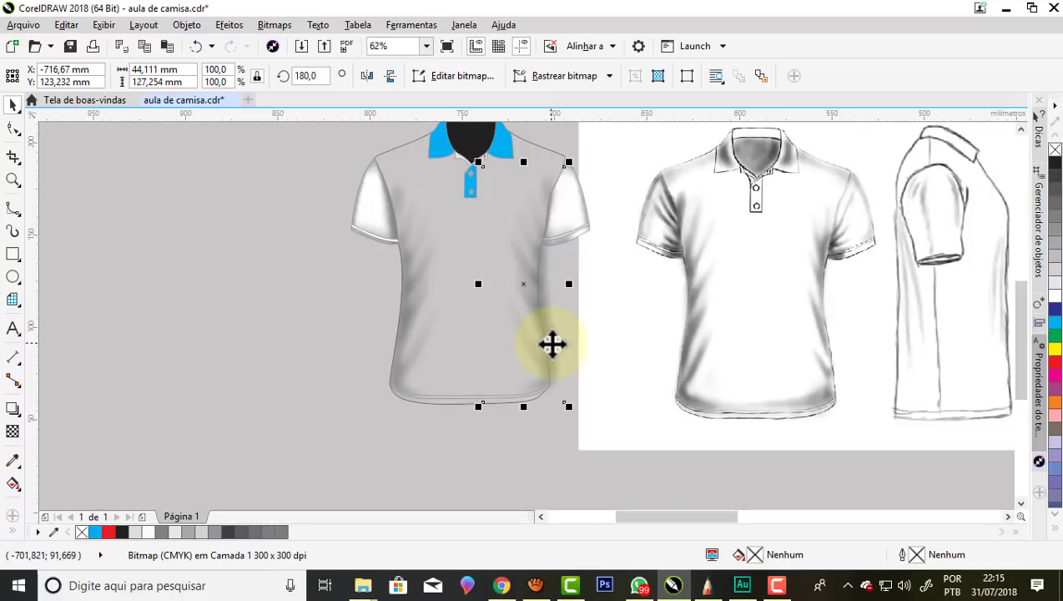
PowerClip the image inside the shirt outline, then select the white mesh-shaded body.
{"action": "right_click", "coordinate": [548, 328]}
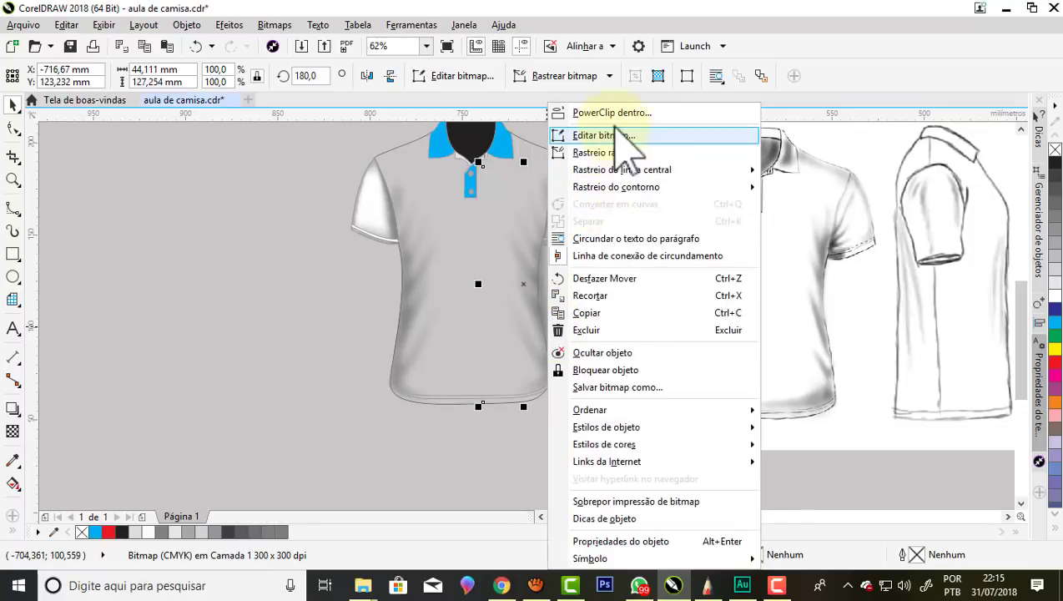
{"action": "left_click", "coordinate": [614, 115]}
{"action": "left_click", "coordinate": [442, 179]}
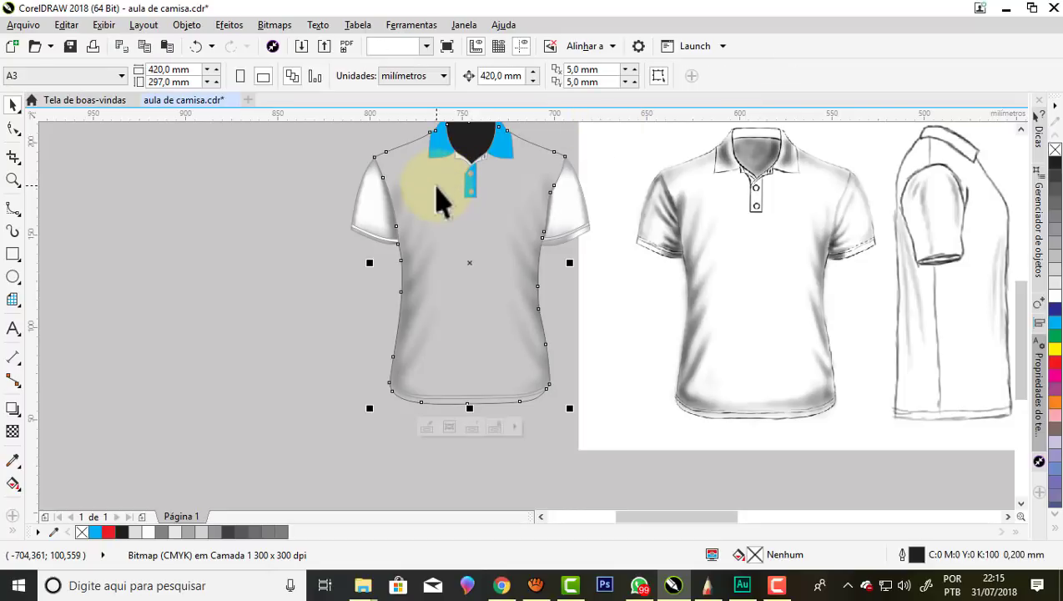
{"action": "key", "text": "Escape"}
{"action": "scroll", "coordinate": [521, 334], "scroll_direction": "down", "scroll_amount": 2}
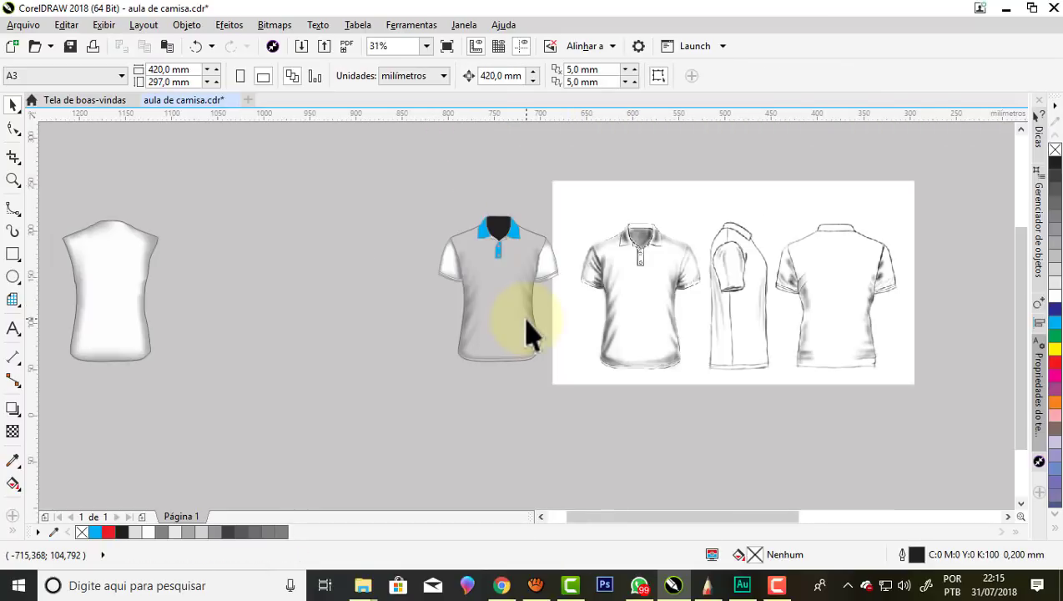
{"action": "left_click", "coordinate": [124, 288]}
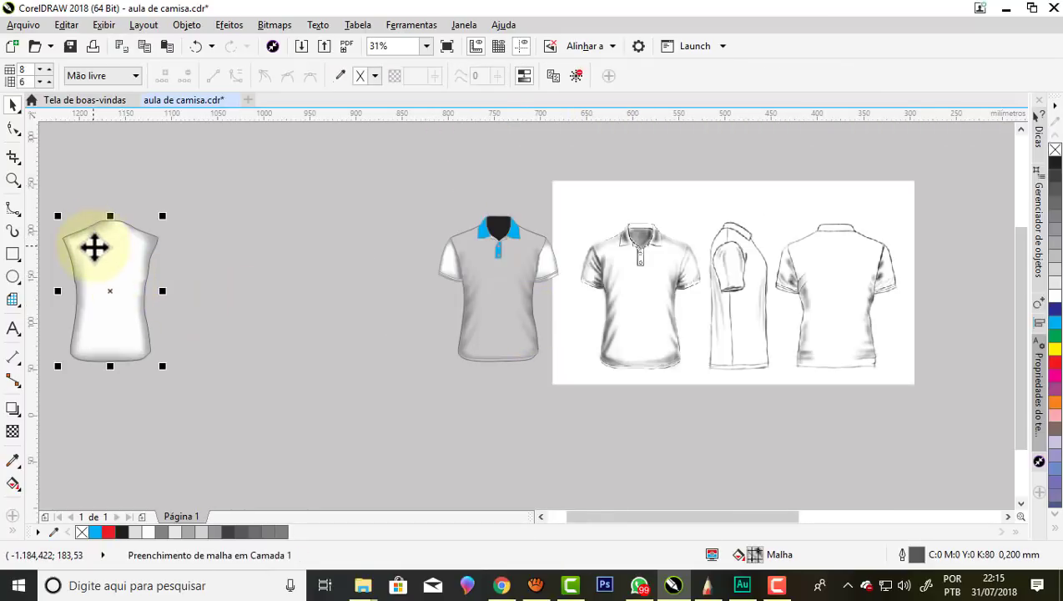
Place the white shaded body on the polo, nudge it right and send it back two levels.
{"action": "key", "text": "ctrl+z"}
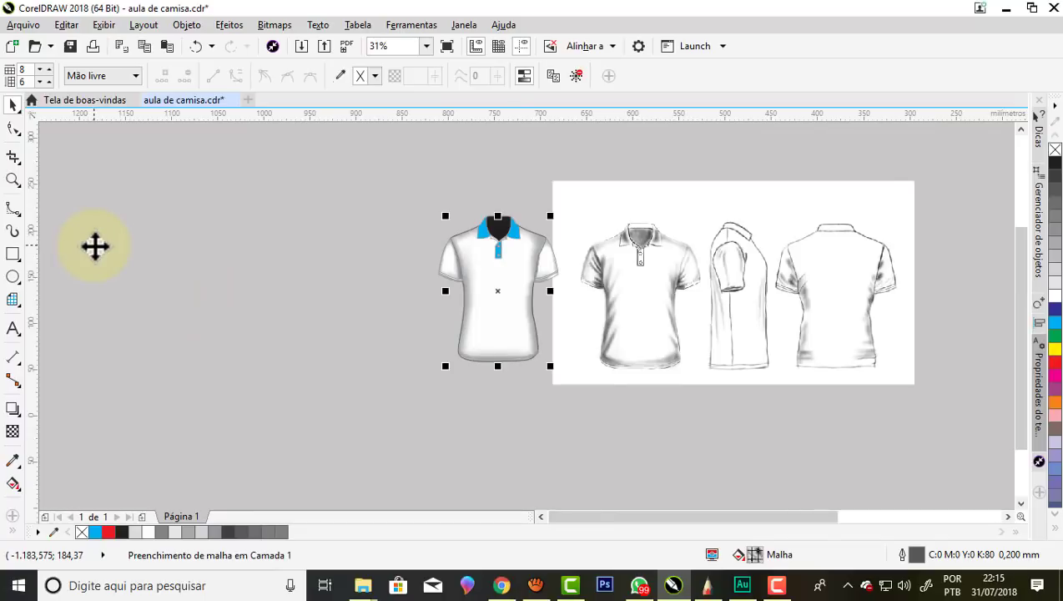
{"action": "key", "text": "Right"}
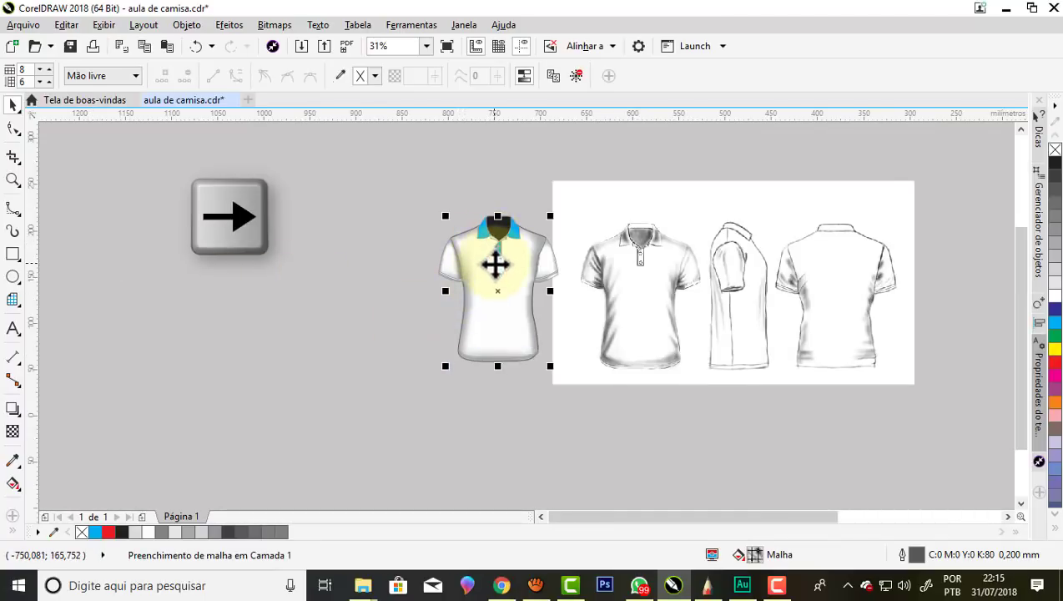
{"action": "scroll", "coordinate": [499, 277], "scroll_direction": "up", "scroll_amount": 2}
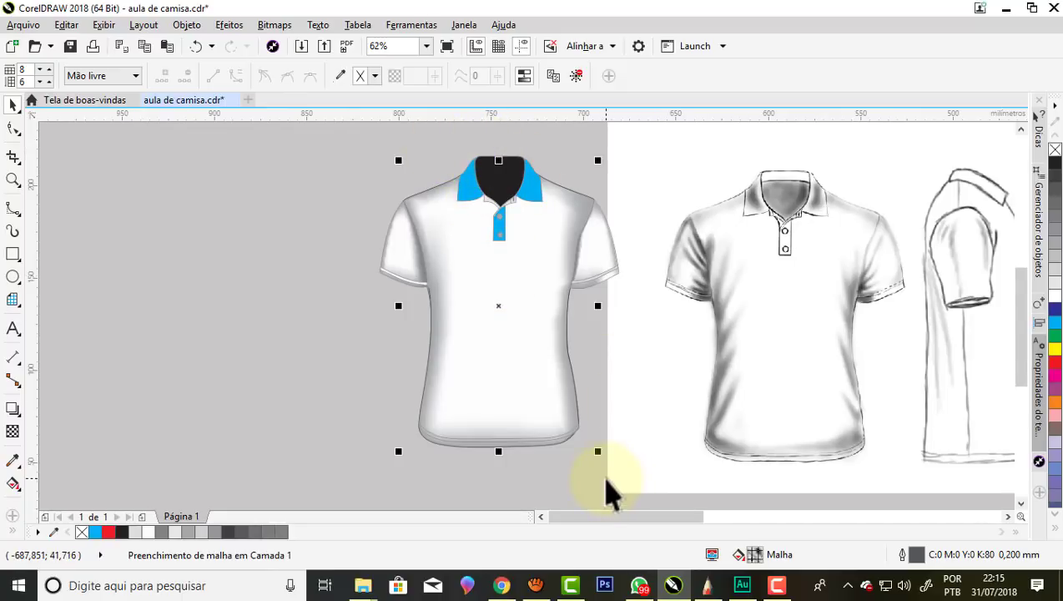
{"action": "key", "text": "ctrl+Page_Down"}
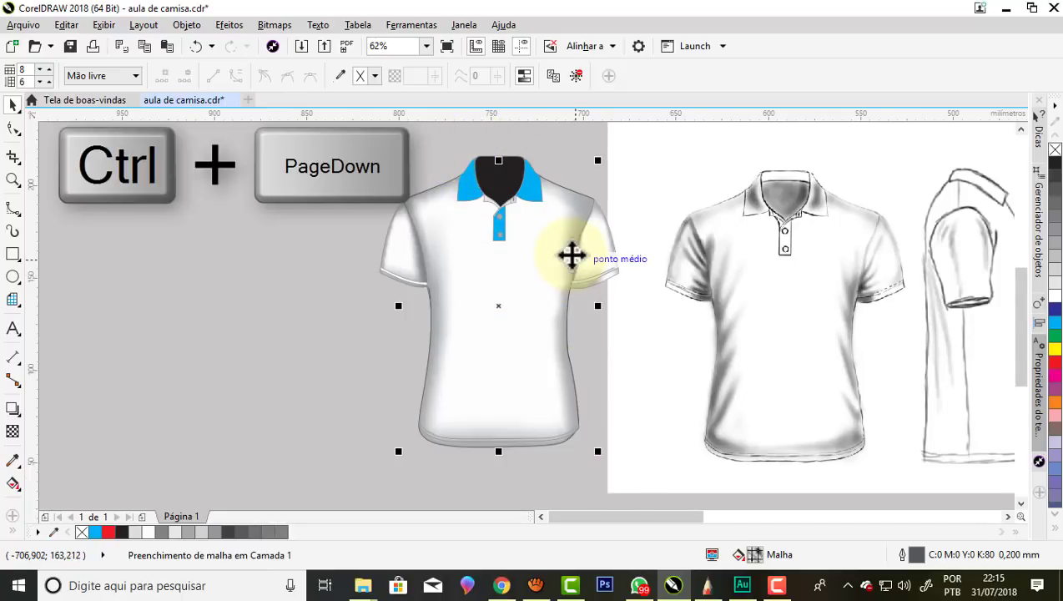
{"action": "key", "text": "ctrl+Page_Down"}
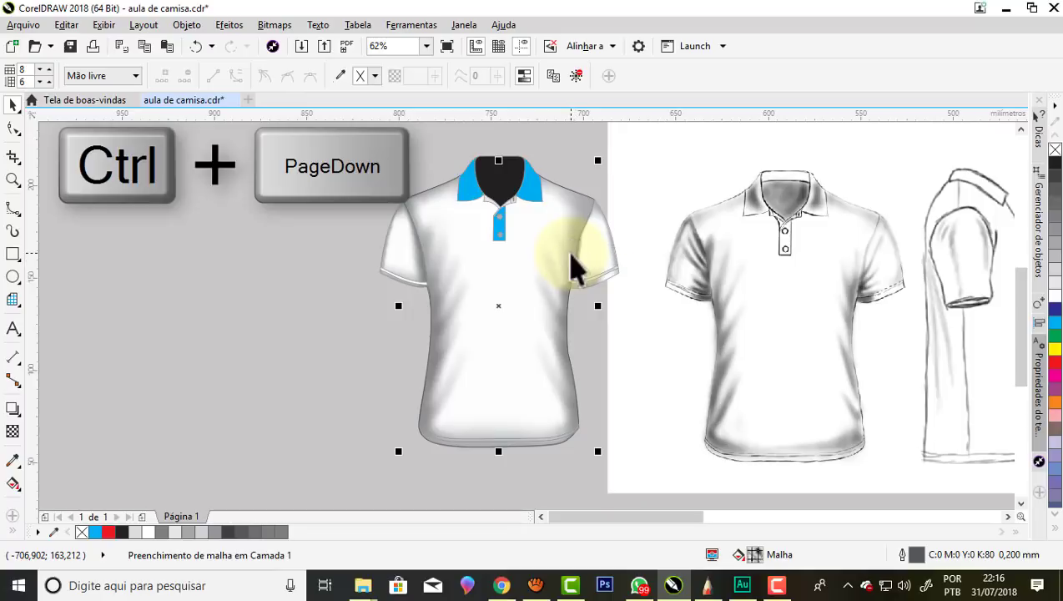
Close the Objeto menu unchanged, deselect, and zoom to the coloured reference shirt.
{"action": "left_click", "coordinate": [187, 26]}
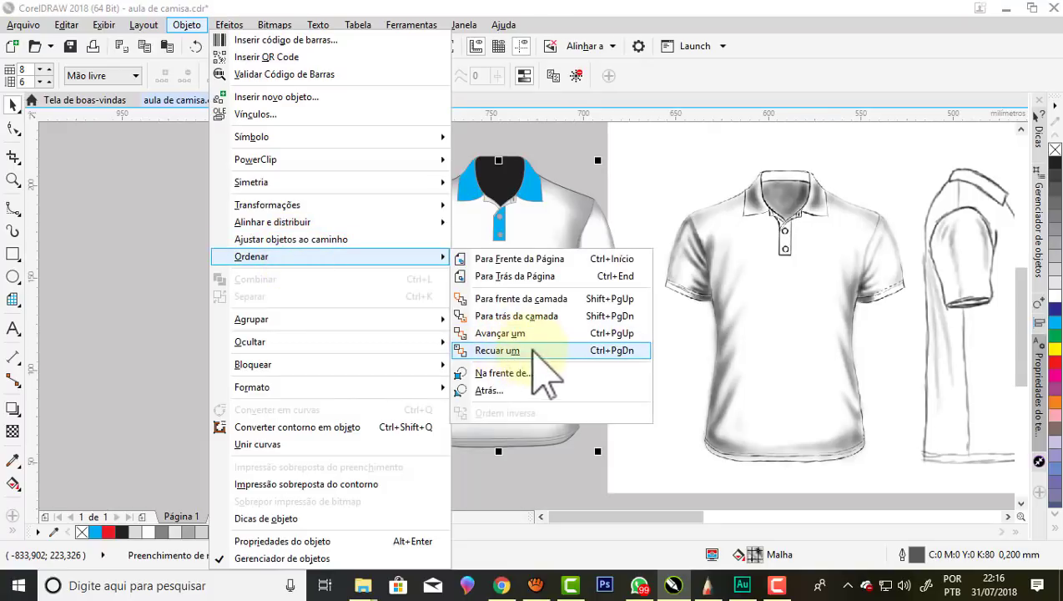
{"action": "mouse_move", "coordinate": [251, 319]}
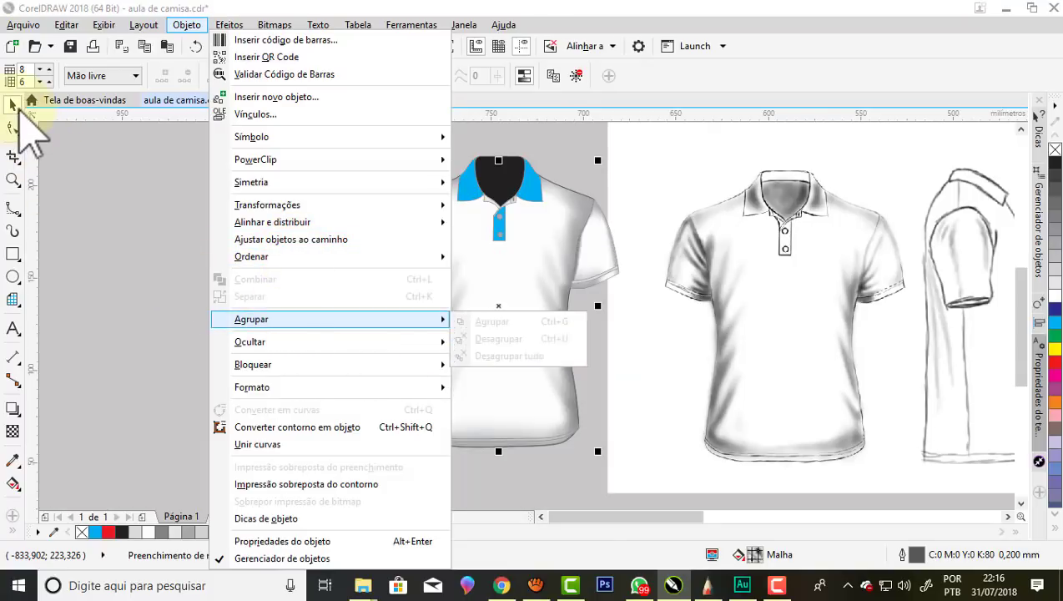
{"action": "left_click", "coordinate": [20, 111]}
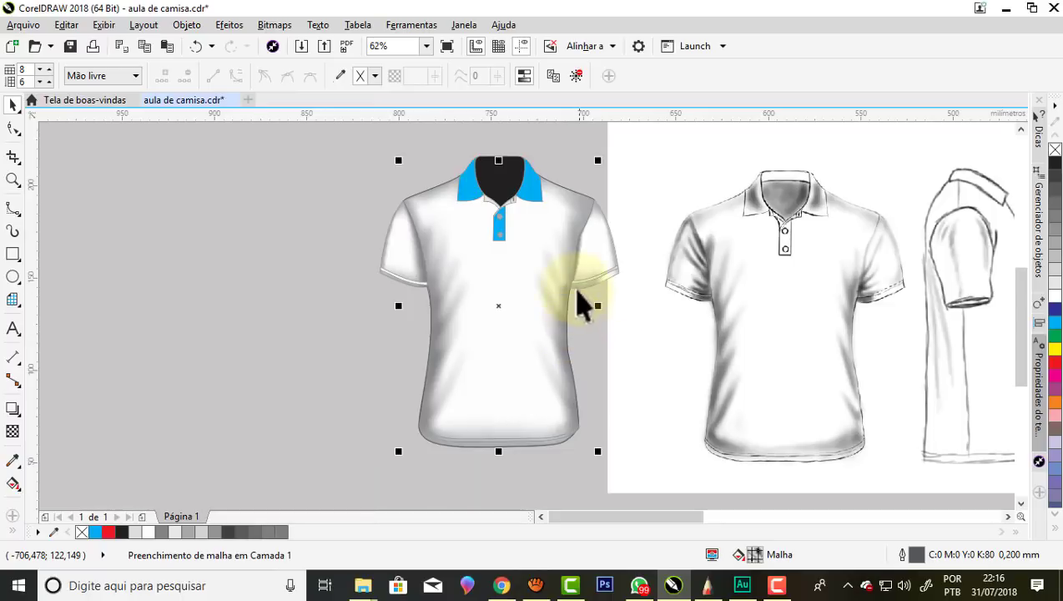
{"action": "scroll", "coordinate": [582, 305], "scroll_direction": "up", "scroll_amount": 3}
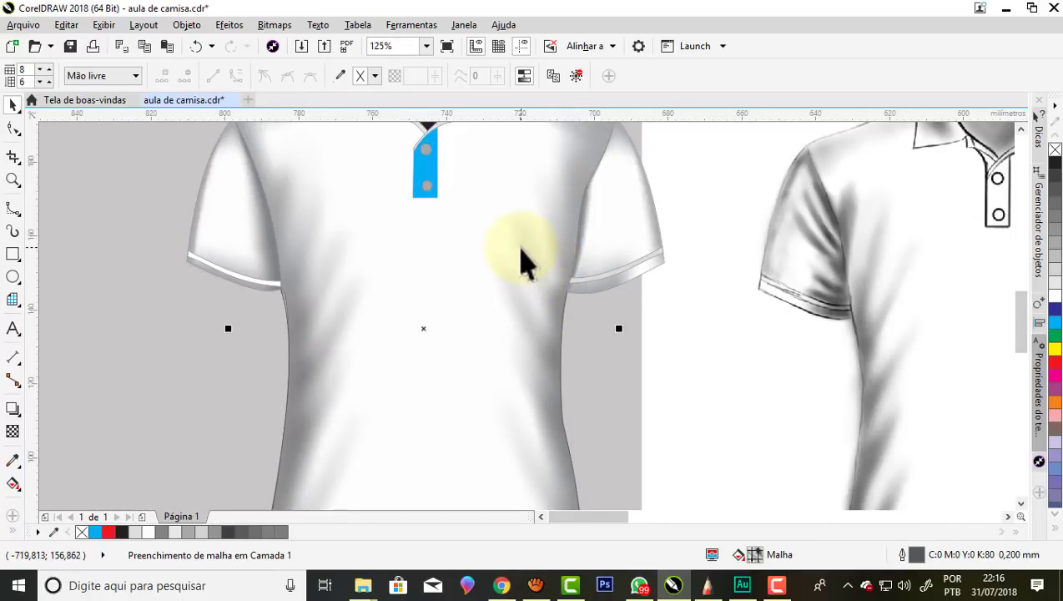
{"action": "scroll", "coordinate": [521, 261], "scroll_direction": "down", "scroll_amount": 3}
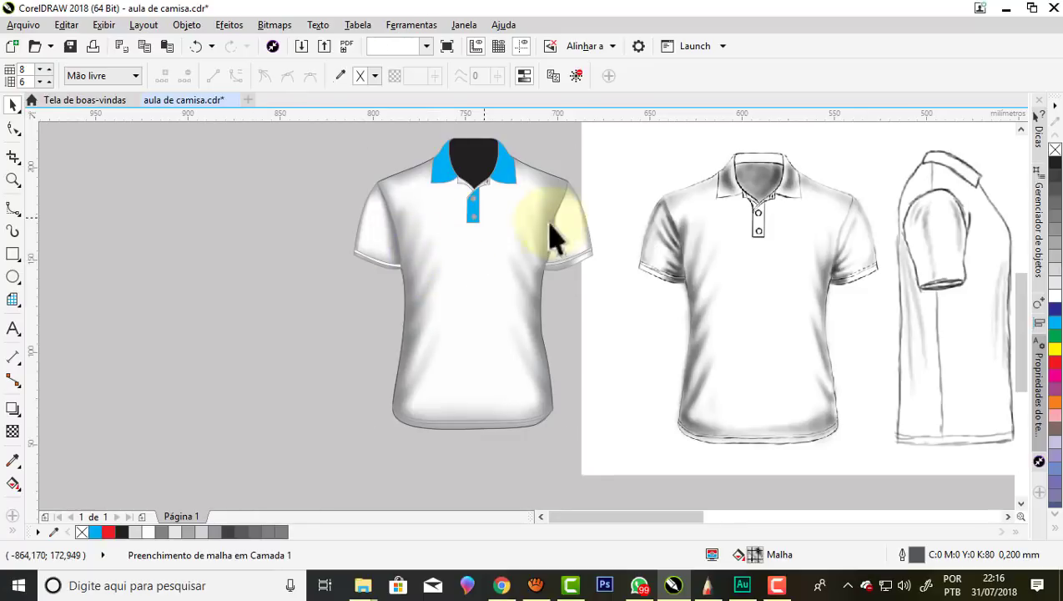
{"action": "key", "text": "Escape"}
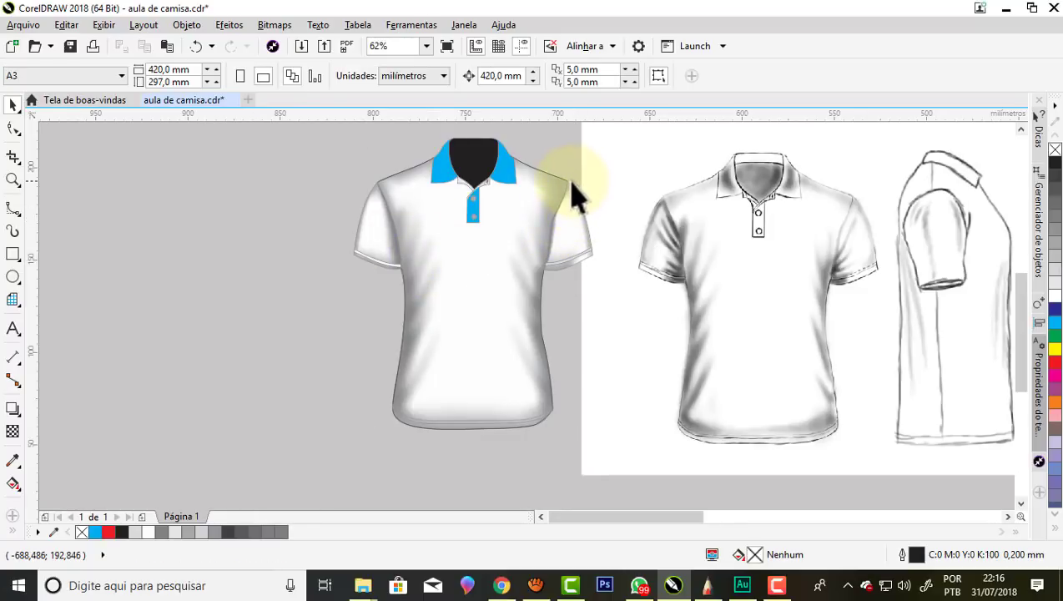
{"action": "scroll", "coordinate": [569, 198], "scroll_direction": "up", "scroll_amount": 3}
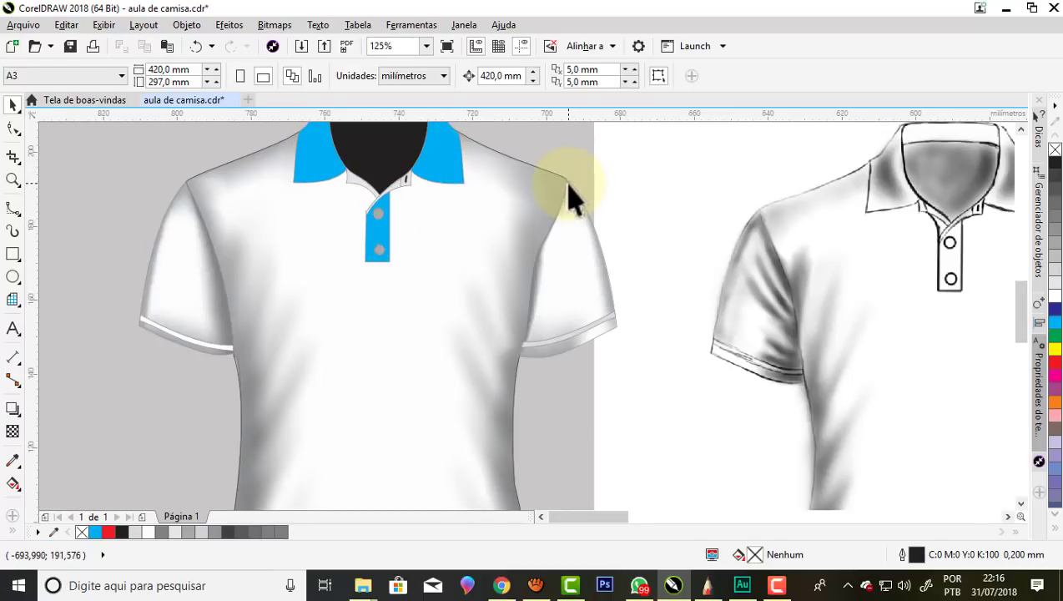
{"action": "scroll", "coordinate": [565, 201], "scroll_direction": "down", "scroll_amount": 3}
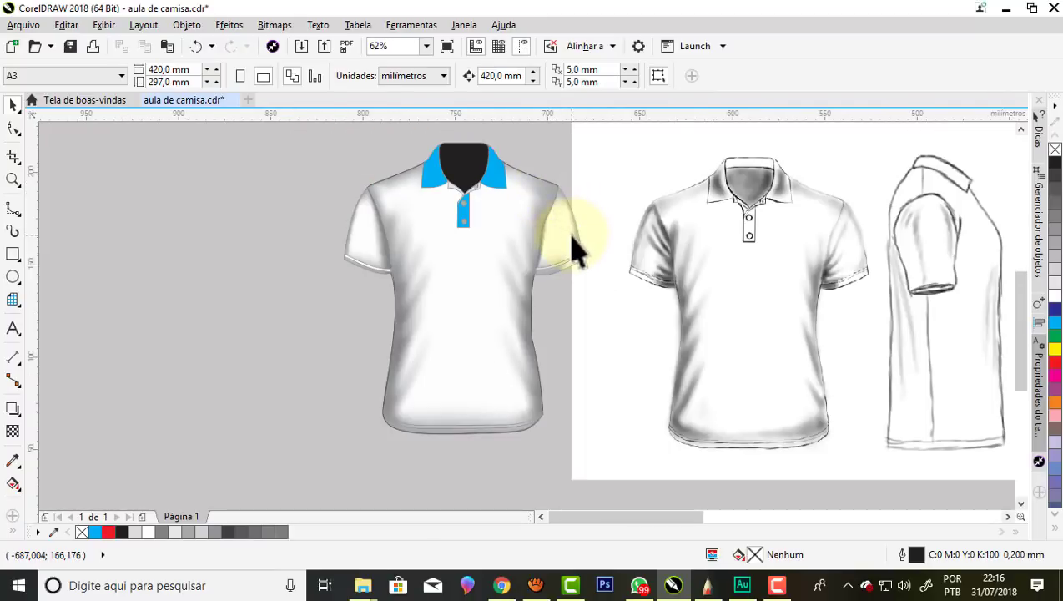
{"action": "scroll", "coordinate": [506, 215], "scroll_direction": "down", "scroll_amount": 2}
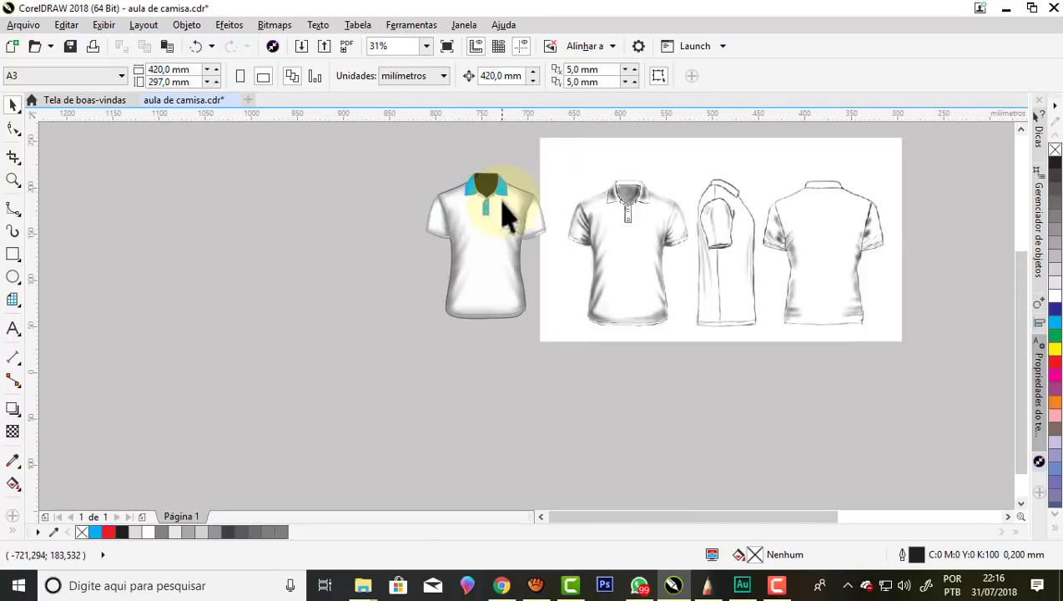
{"action": "scroll", "coordinate": [502, 213], "scroll_direction": "down", "scroll_amount": 2}
{"action": "scroll", "coordinate": [942, 210], "scroll_direction": "up", "scroll_amount": 2}
{"action": "scroll", "coordinate": [914, 225], "scroll_direction": "up", "scroll_amount": 2}
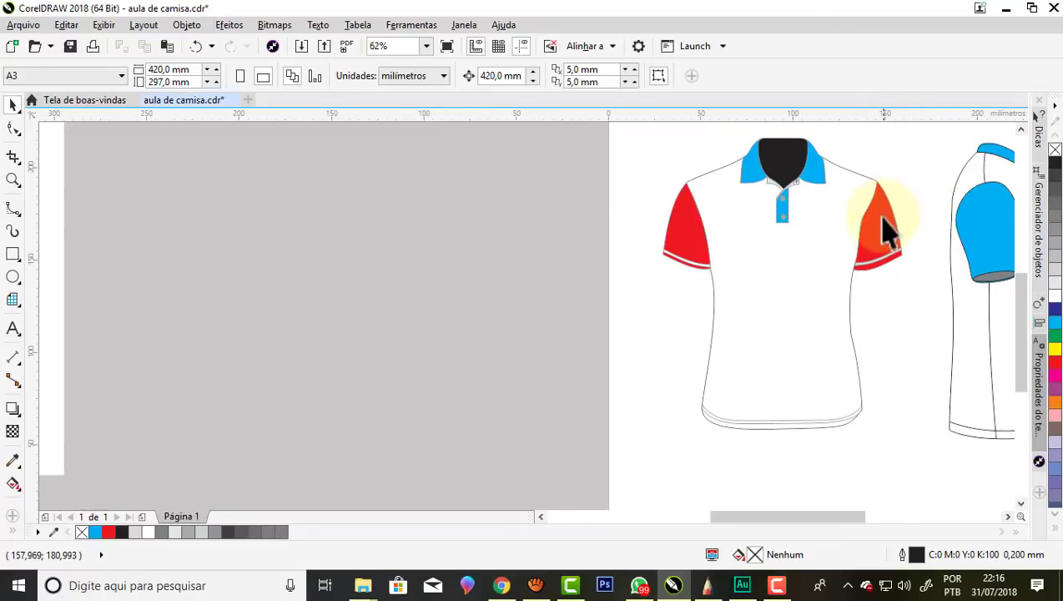
Drag a copy of the reference's red right sleeve over toward the polo copy.
{"action": "left_click", "coordinate": [890, 236]}
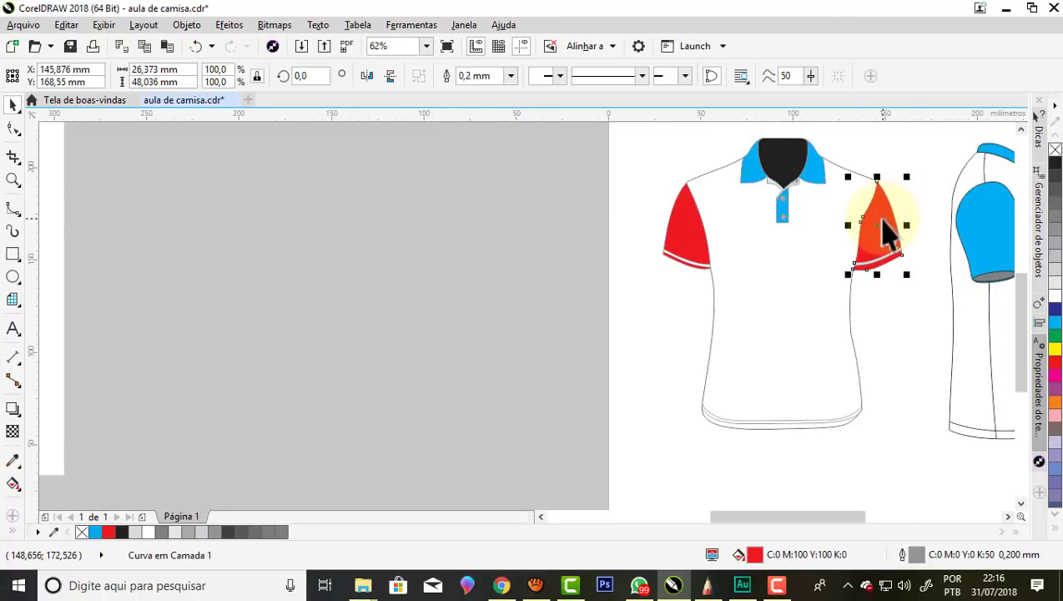
{"action": "left_click_drag", "start_coordinate": [890, 236], "coordinate": [142, 225]}
{"action": "scroll", "coordinate": [882, 219], "scroll_direction": "down", "scroll_amount": 2}
{"action": "scroll", "coordinate": [339, 229], "scroll_direction": "down", "scroll_amount": 1}
{"action": "scroll", "coordinate": [278, 225], "scroll_direction": "up", "scroll_amount": 1}
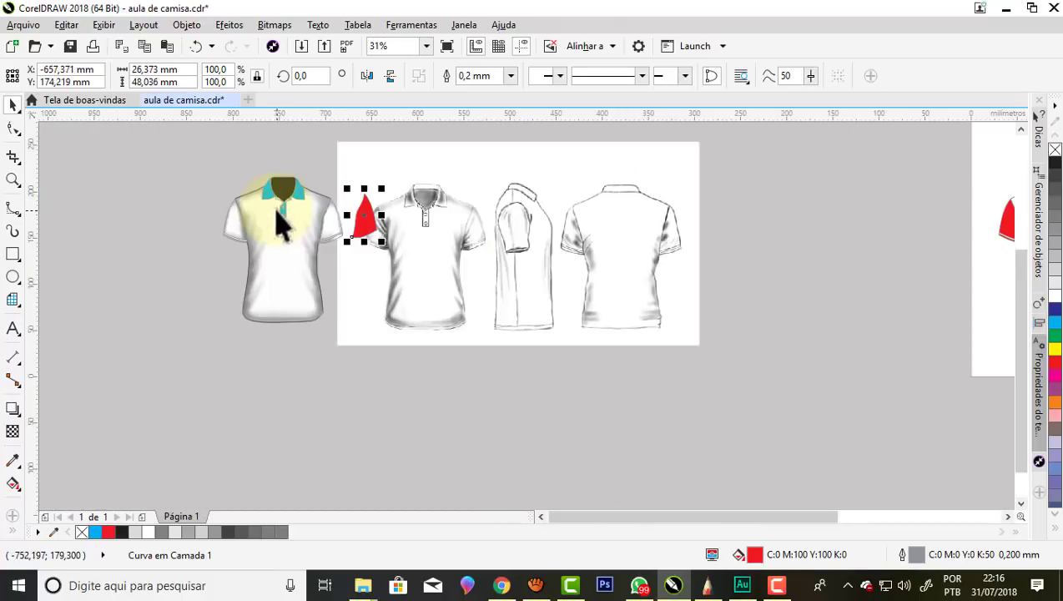
{"action": "scroll", "coordinate": [292, 225], "scroll_direction": "up", "scroll_amount": 1}
{"action": "scroll", "coordinate": [463, 225], "scroll_direction": "down", "scroll_amount": 1}
{"action": "scroll", "coordinate": [380, 237], "scroll_direction": "up", "scroll_amount": 2}
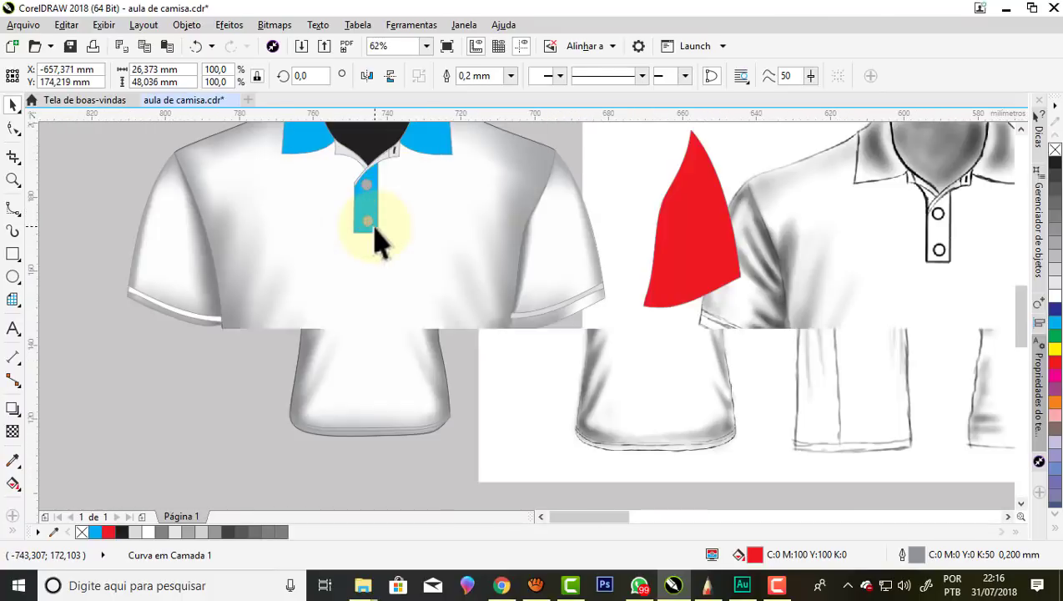
Fit the red sleeve onto the polo's right sleeve and raise it in front with Ctrl+PageUp.
{"action": "mouse_move", "coordinate": [676, 221]}
{"action": "left_mouse_down"}
{"action": "mouse_move", "coordinate": [555, 241]}
{"action": "mouse_move", "coordinate": [561, 250]}
{"action": "left_mouse_up"}
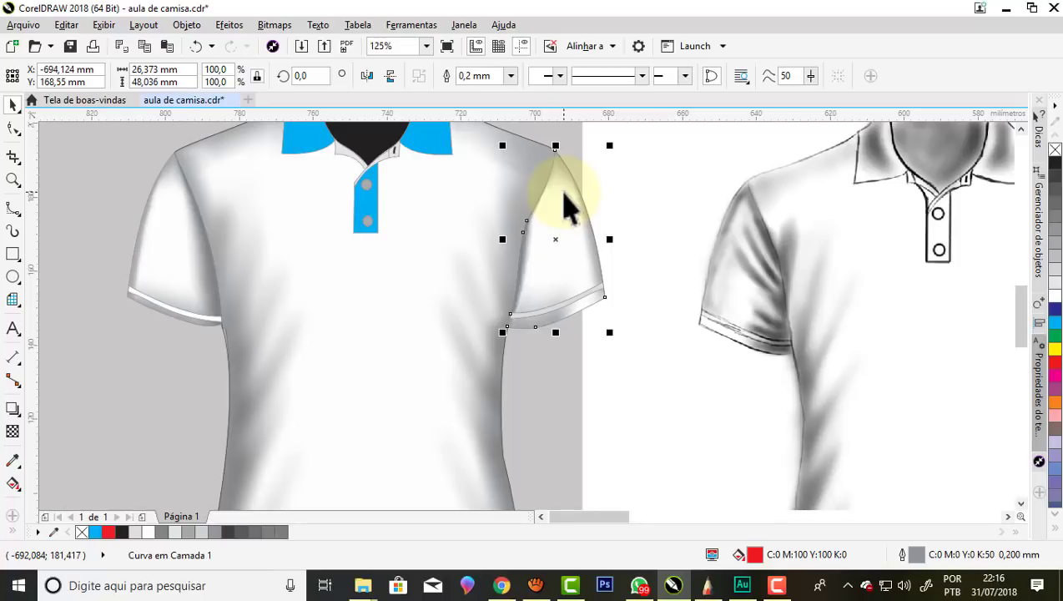
{"action": "key", "text": "ctrl+Page_Up"}
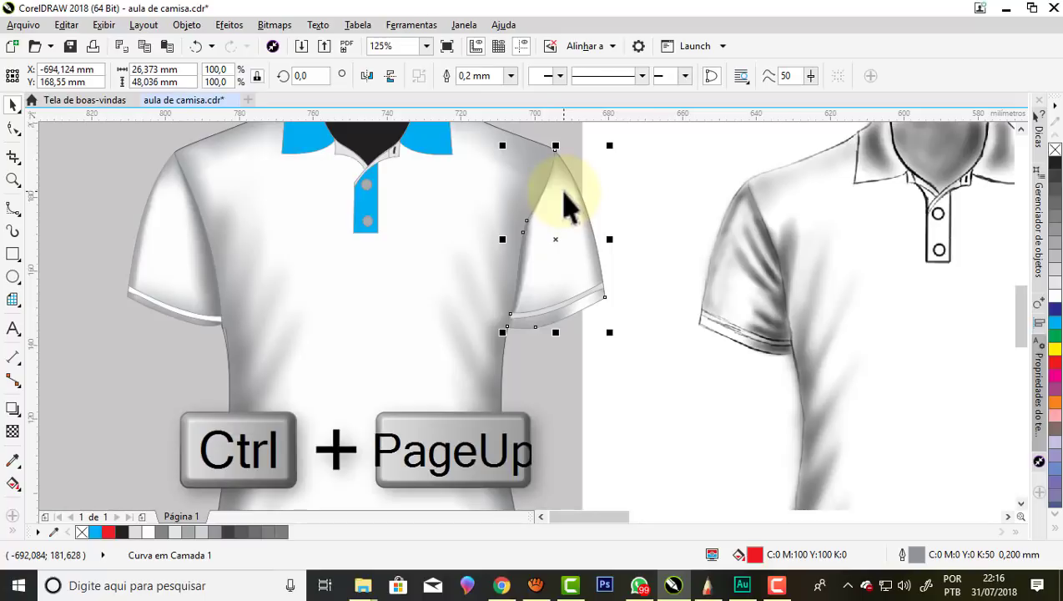
{"action": "key", "text": "ctrl+Page_Up"}
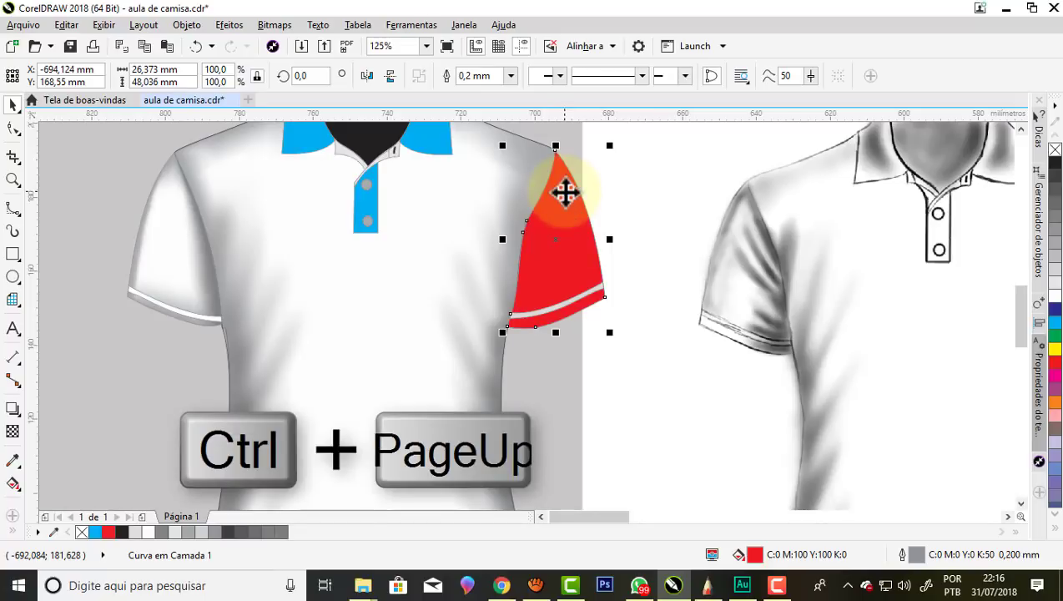
{"action": "scroll", "coordinate": [565, 193], "scroll_direction": "down", "scroll_amount": 2}
Drag a copy of the reference's red sleeve over toward the shirt.
{"action": "scroll", "coordinate": [541, 194], "scroll_direction": "down", "scroll_amount": 2}
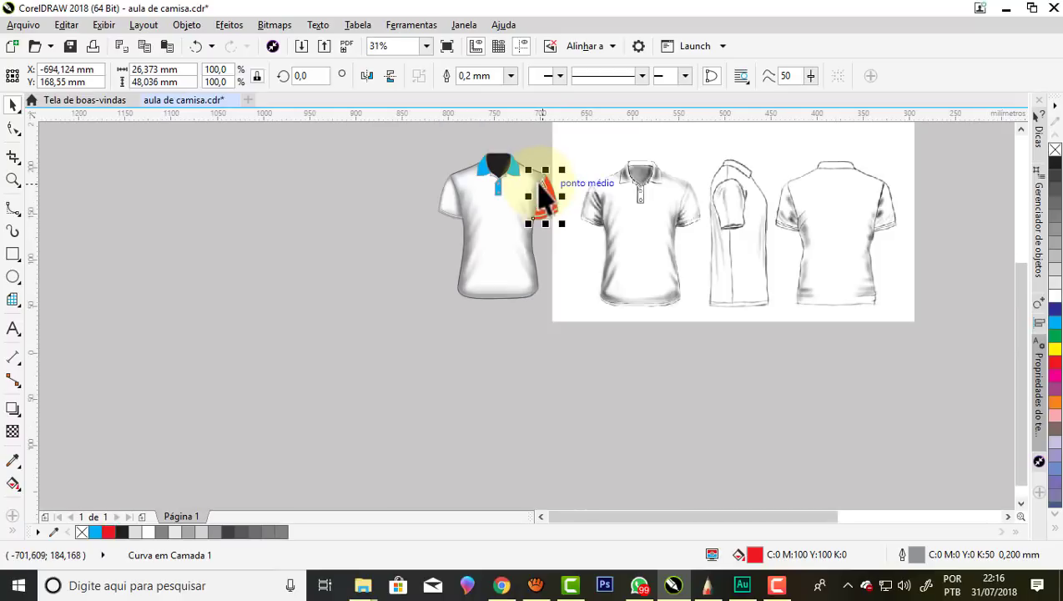
{"action": "scroll", "coordinate": [542, 195], "scroll_direction": "down", "scroll_amount": 2}
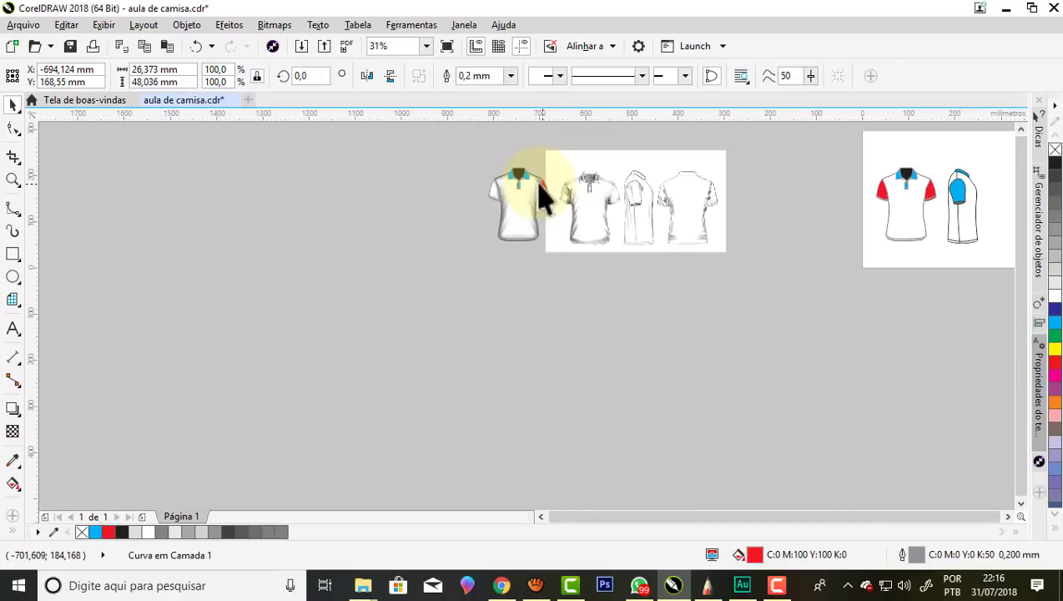
{"action": "left_click", "coordinate": [883, 194]}
{"action": "scroll", "coordinate": [890, 190], "scroll_direction": "up", "scroll_amount": 4}
{"action": "scroll", "coordinate": [890, 188], "scroll_direction": "down", "scroll_amount": 2}
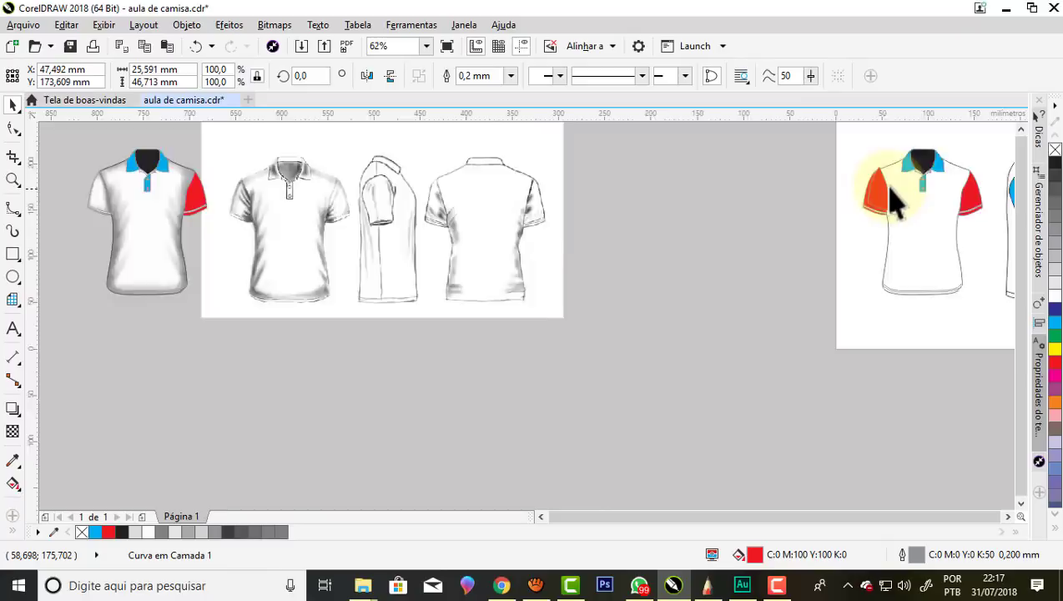
{"action": "scroll", "coordinate": [897, 202], "scroll_direction": "down", "scroll_amount": 2}
{"action": "mouse_move", "coordinate": [885, 185]}
{"action": "left_mouse_down"}
{"action": "mouse_move", "coordinate": [492, 213]}
{"action": "mouse_move", "coordinate": [487, 203]}
{"action": "left_mouse_up"}
{"action": "scroll", "coordinate": [943, 202], "scroll_direction": "up", "scroll_amount": 2}
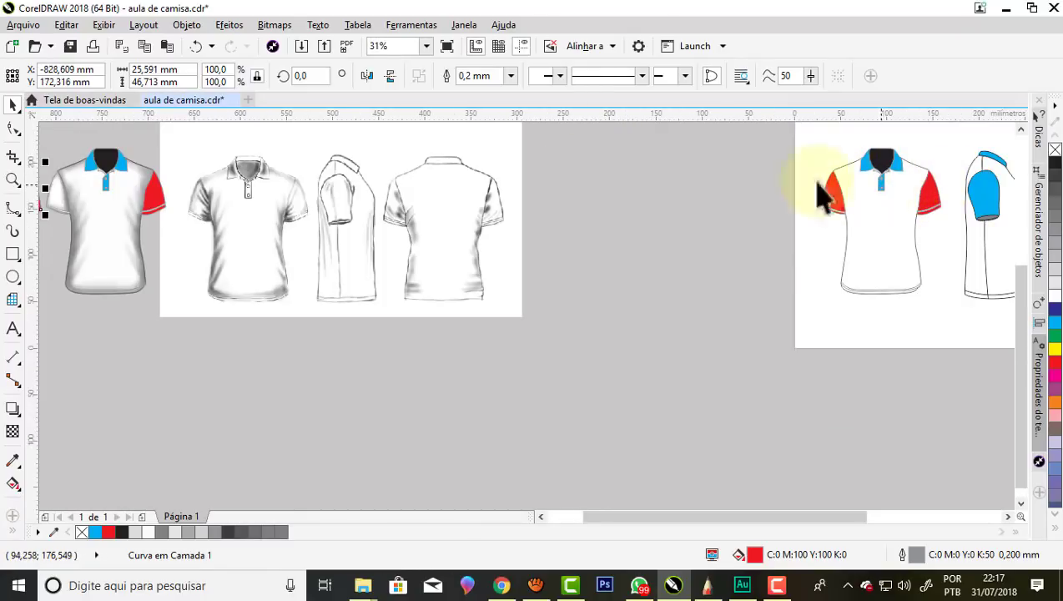
Save the drawing and position the red sleeve over the shirt's left sleeve.
{"action": "left_click", "coordinate": [70, 47]}
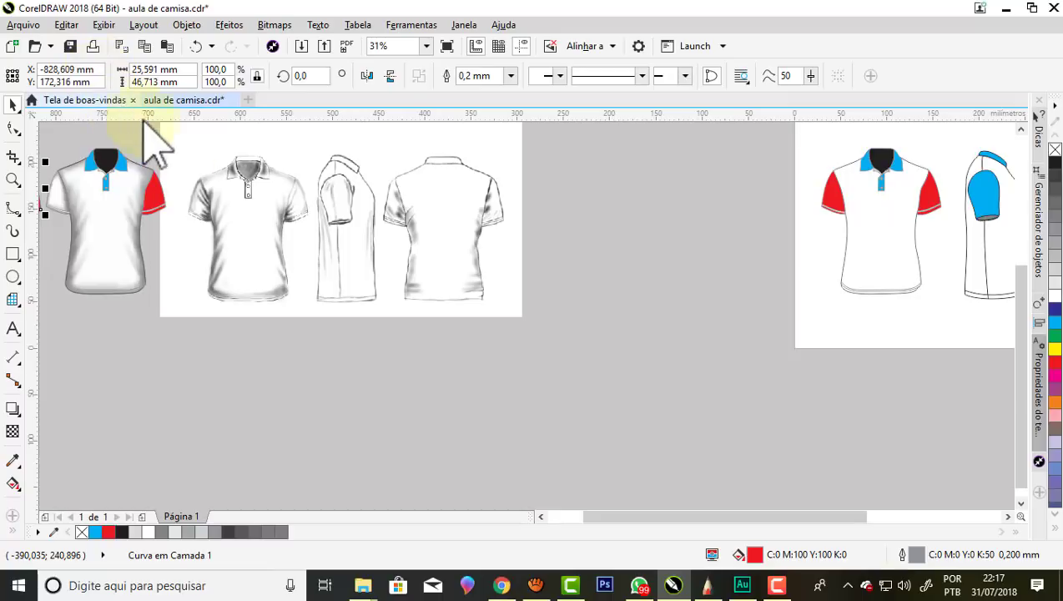
{"action": "left_click", "coordinate": [635, 280]}
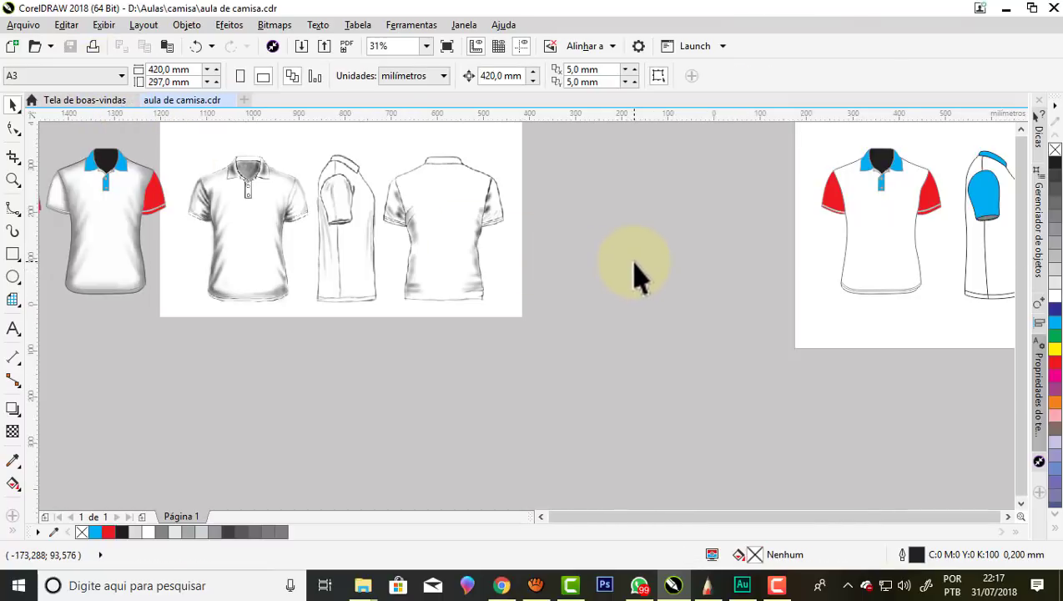
{"action": "scroll", "coordinate": [636, 280], "scroll_direction": "down", "scroll_amount": 4}
{"action": "scroll", "coordinate": [502, 250], "scroll_direction": "up", "scroll_amount": 4}
{"action": "scroll", "coordinate": [505, 263], "scroll_direction": "up", "scroll_amount": 5}
{"action": "scroll", "coordinate": [526, 266], "scroll_direction": "up", "scroll_amount": 1}
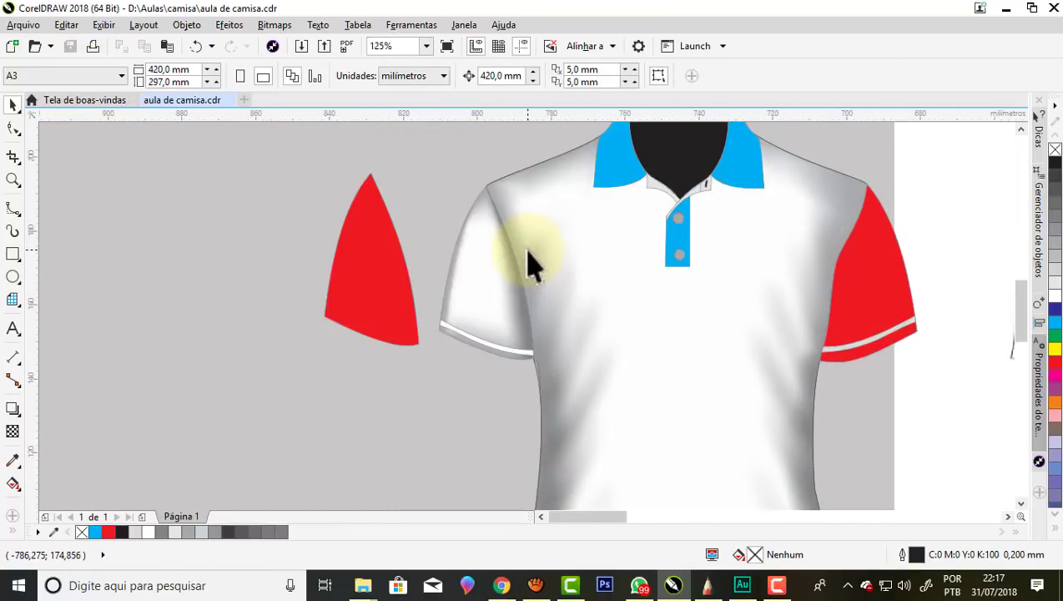
{"action": "mouse_move", "coordinate": [363, 261]}
{"action": "left_mouse_down"}
{"action": "mouse_move", "coordinate": [467, 267]}
{"action": "mouse_move", "coordinate": [481, 250]}
{"action": "mouse_move", "coordinate": [480, 267]}
{"action": "left_mouse_up"}
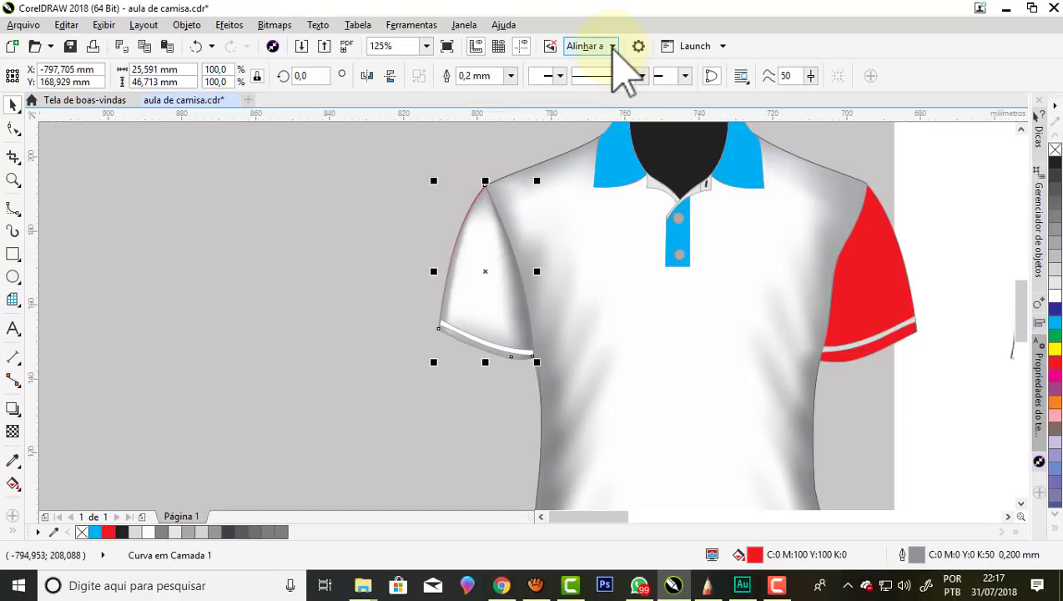
Bring the red left sleeve one level forward with Objeto > Ordenar > Avançar um.
{"action": "left_click", "coordinate": [611, 47]}
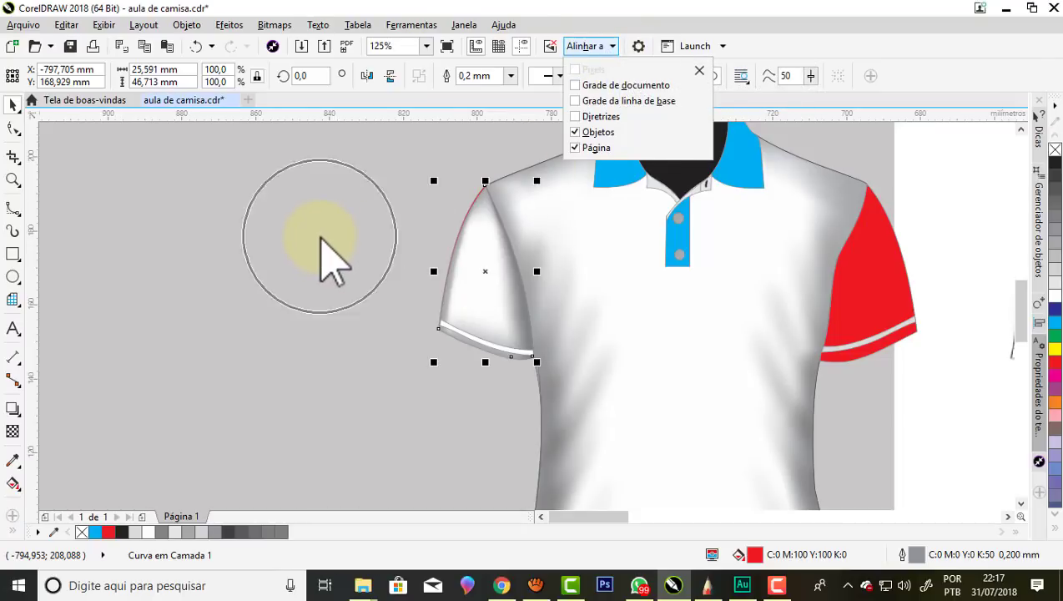
{"action": "left_click", "coordinate": [187, 25]}
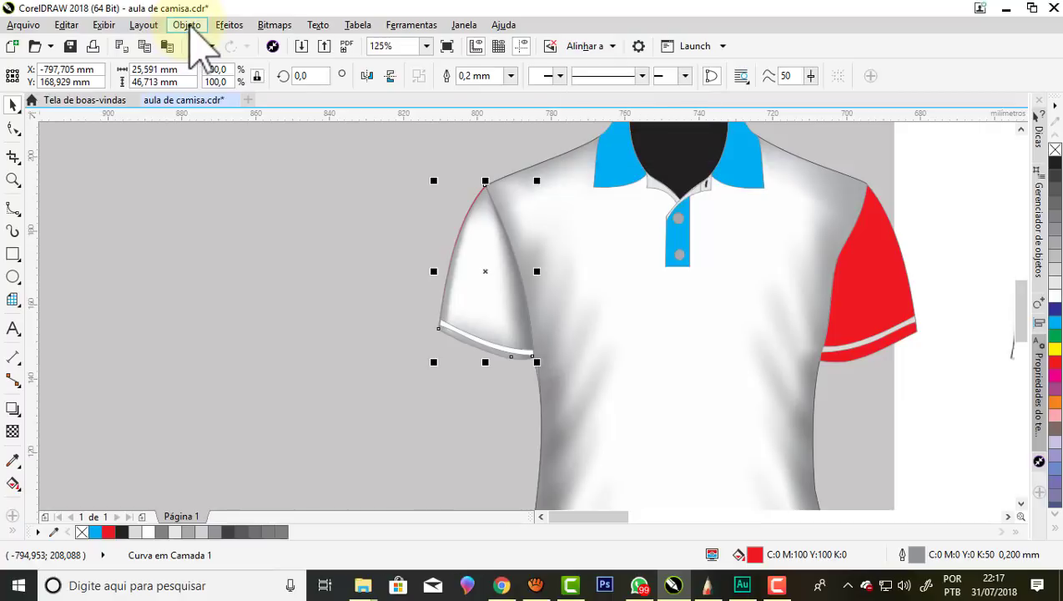
{"action": "left_click", "coordinate": [189, 27]}
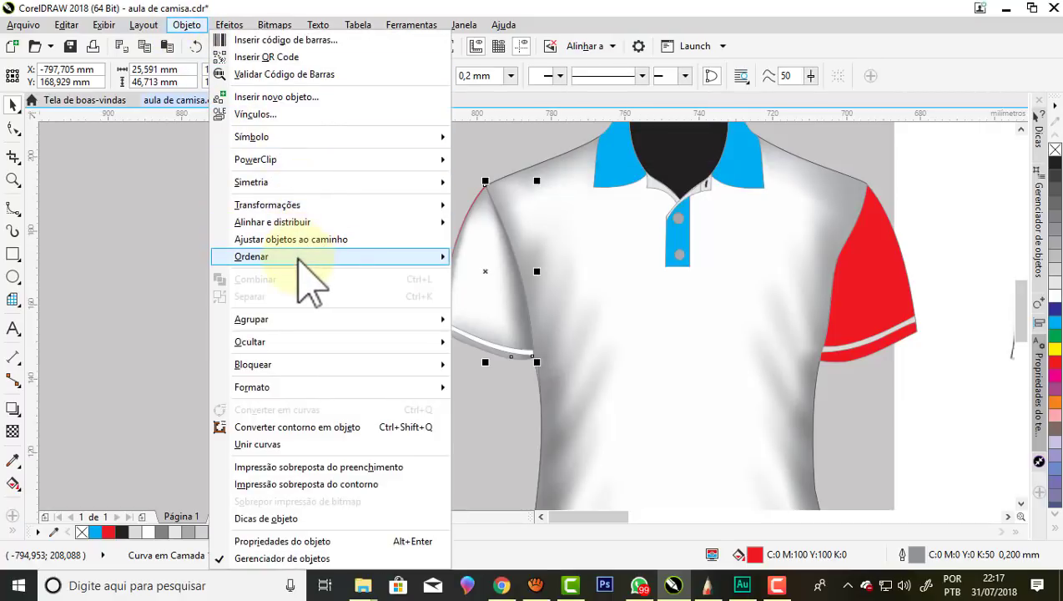
{"action": "mouse_move", "coordinate": [252, 256]}
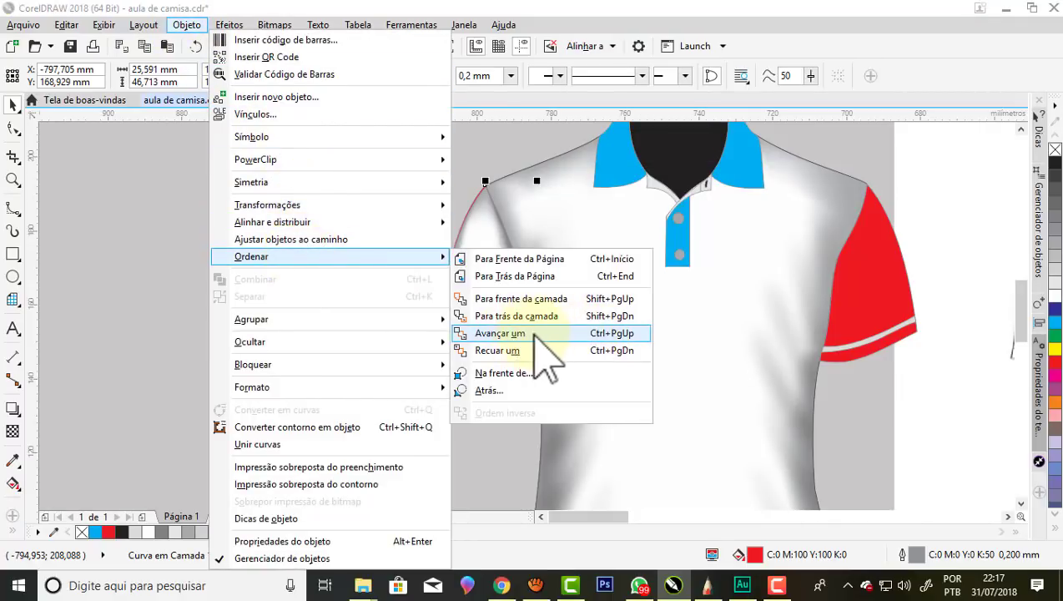
{"action": "left_click", "coordinate": [534, 335]}
{"action": "scroll", "coordinate": [384, 242], "scroll_direction": "down", "scroll_amount": 2}
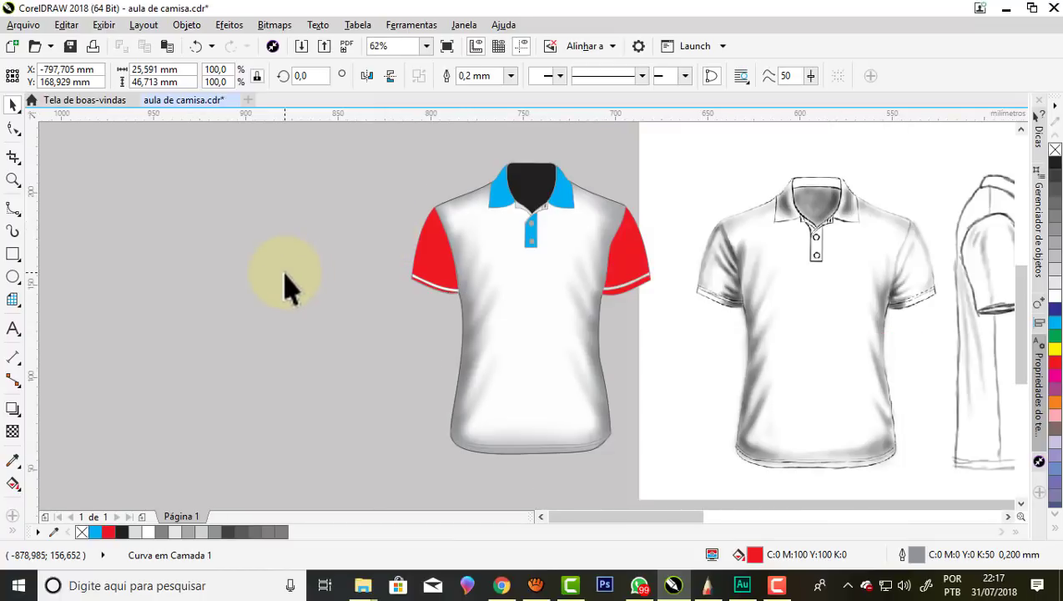
{"action": "left_click", "coordinate": [284, 283]}
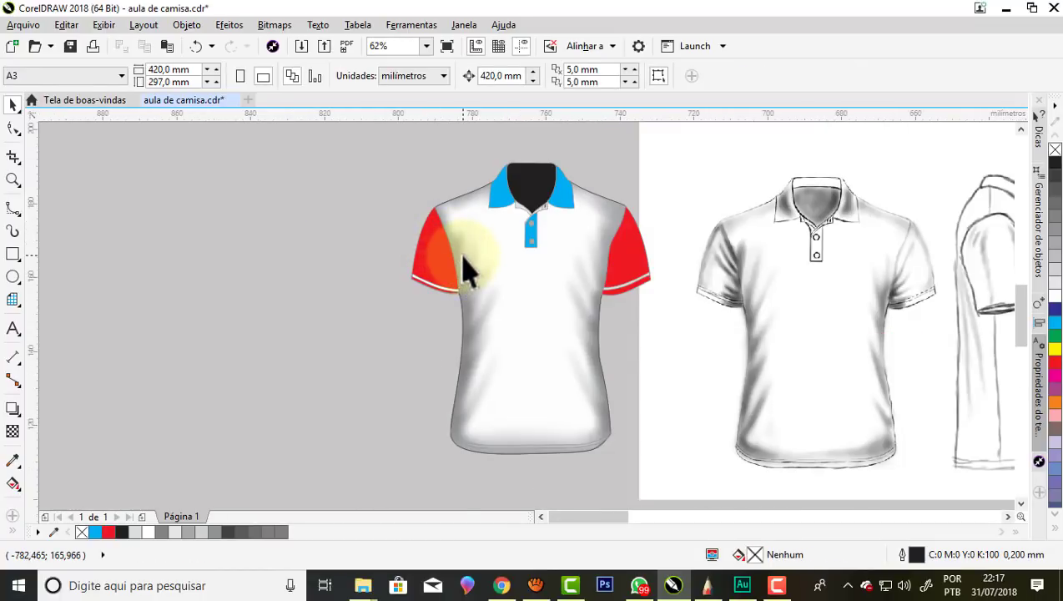
Trace the sketch sleeve's fold lines as one B-spline curve, finishing with a double-click.
{"action": "scroll", "coordinate": [463, 267], "scroll_direction": "up", "scroll_amount": 2}
{"action": "scroll", "coordinate": [413, 258], "scroll_direction": "down", "scroll_amount": 2}
{"action": "scroll", "coordinate": [721, 272], "scroll_direction": "up", "scroll_amount": 2}
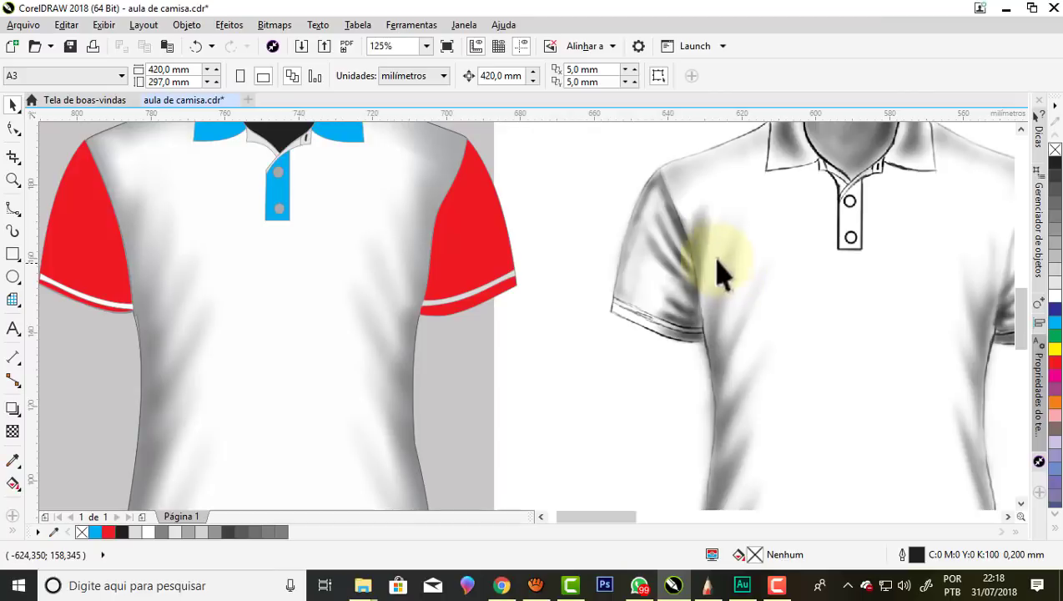
{"action": "scroll", "coordinate": [712, 261], "scroll_direction": "up", "scroll_amount": 1}
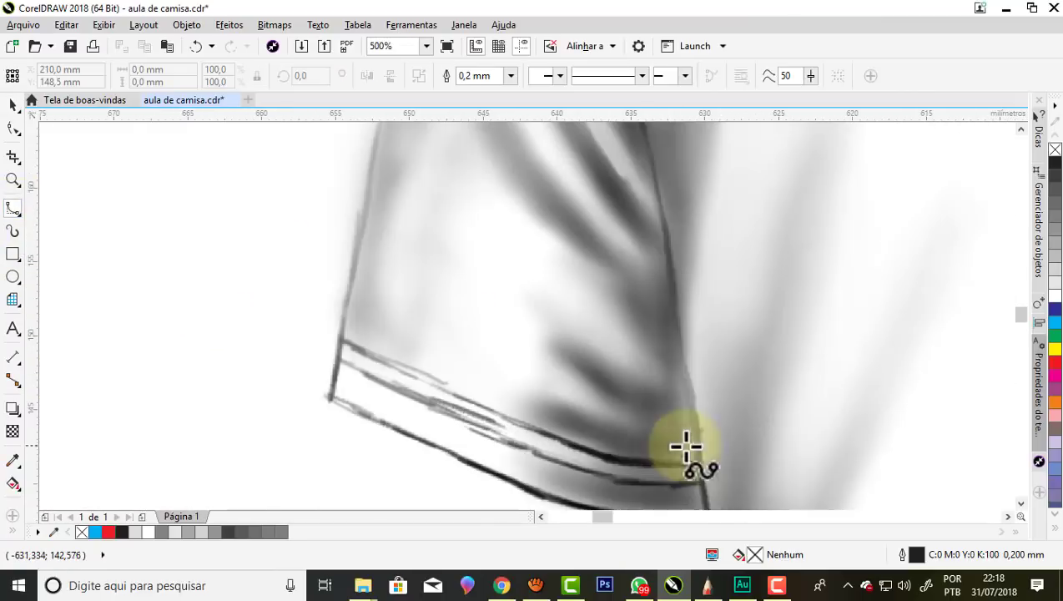
{"action": "mouse_move", "coordinate": [686, 444]}
{"action": "left_mouse_down"}
{"action": "mouse_move", "coordinate": [517, 399]}
{"action": "mouse_move", "coordinate": [669, 364]}
{"action": "mouse_move", "coordinate": [569, 237]}
{"action": "left_mouse_up"}
{"action": "scroll", "coordinate": [569, 237], "scroll_direction": "up", "scroll_amount": 2}
{"action": "left_click_drag", "start_coordinate": [494, 218], "coordinate": [572, 232]}
{"action": "scroll", "coordinate": [571, 233], "scroll_direction": "up", "scroll_amount": 2}
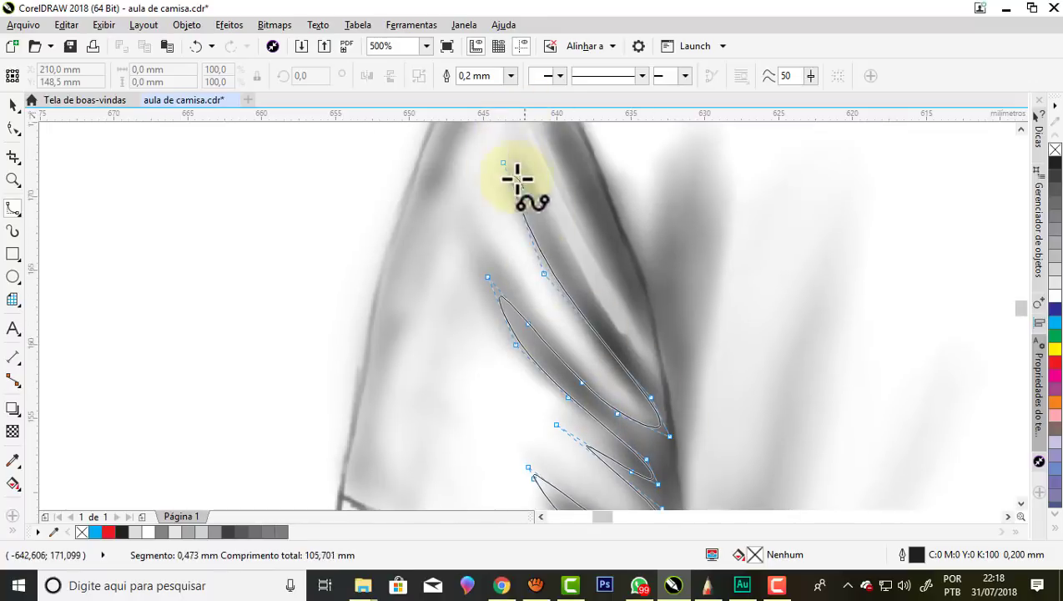
{"action": "mouse_move", "coordinate": [517, 177]}
{"action": "left_mouse_down"}
{"action": "mouse_move", "coordinate": [613, 261]}
{"action": "mouse_move", "coordinate": [503, 84]}
{"action": "mouse_move", "coordinate": [577, 315]}
{"action": "mouse_move", "coordinate": [699, 423]}
{"action": "left_mouse_up"}
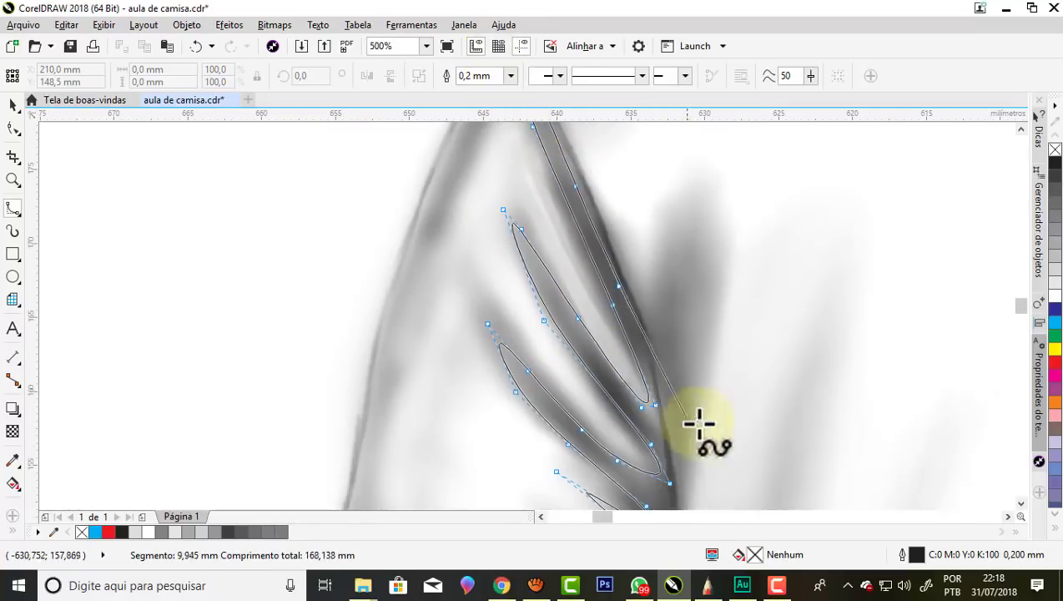
{"action": "scroll", "coordinate": [700, 424], "scroll_direction": "down", "scroll_amount": 4}
{"action": "double_click", "coordinate": [699, 359]}
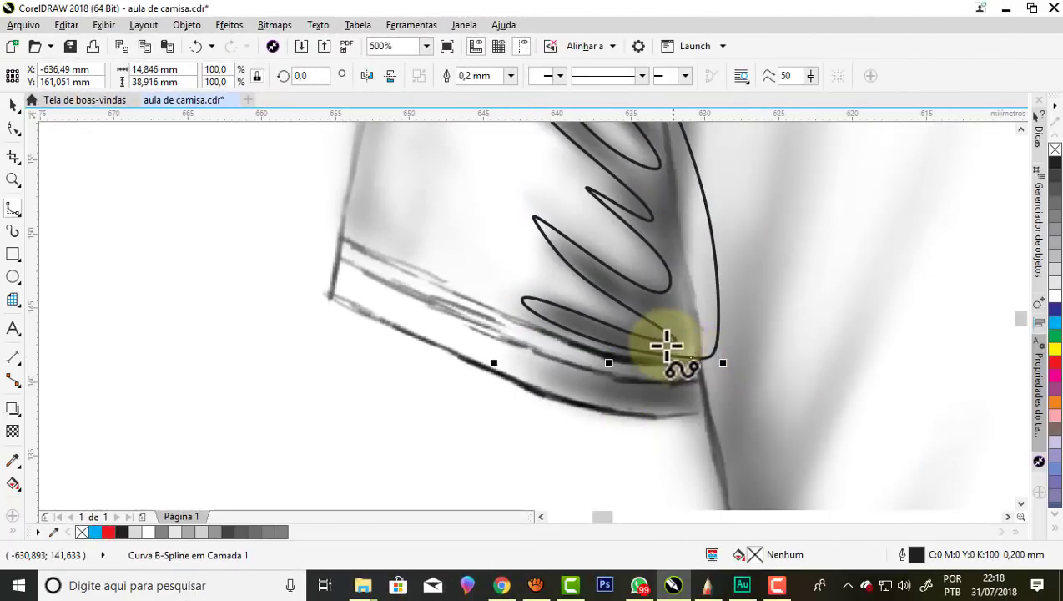
{"action": "scroll", "coordinate": [667, 345], "scroll_direction": "down", "scroll_amount": 5}
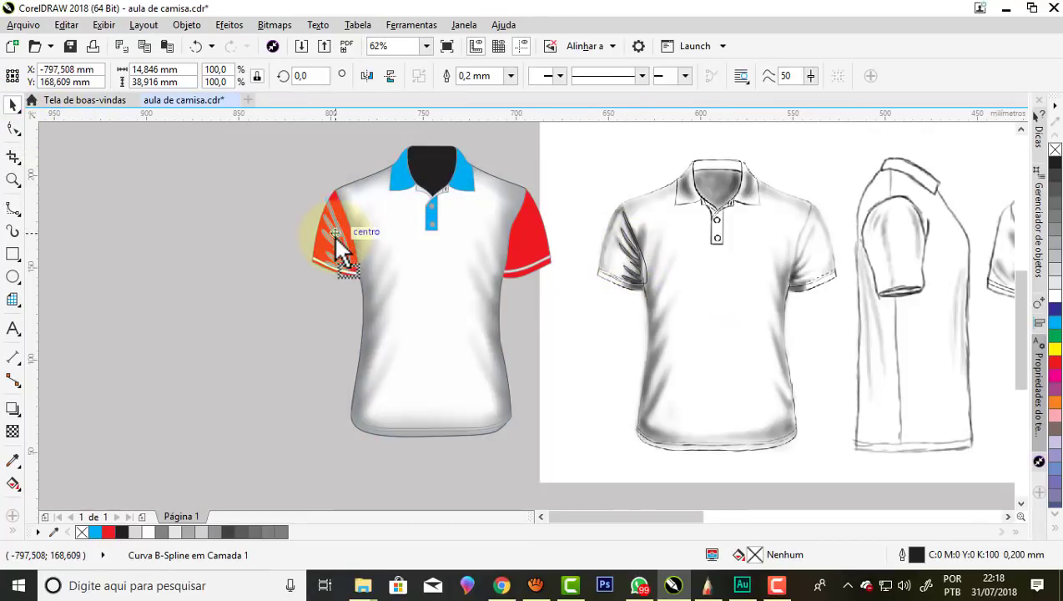
Move the fold curve onto the red left sleeve, aligning it with the sleeve's lower corner.
{"action": "left_click_drag", "start_coordinate": [634, 248], "coordinate": [326, 240]}
{"action": "scroll", "coordinate": [327, 238], "scroll_direction": "up", "scroll_amount": 2}
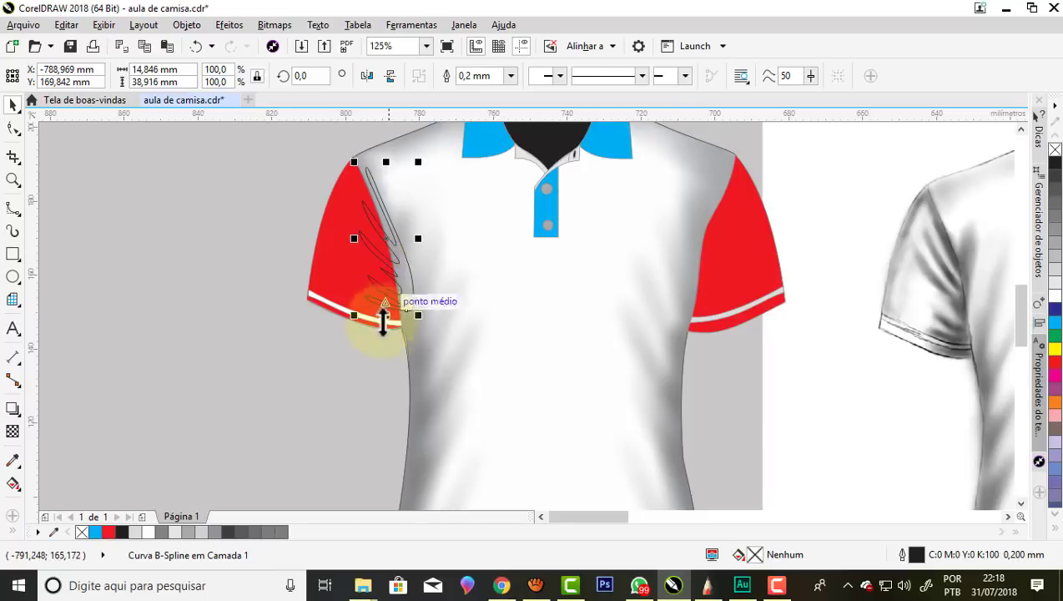
{"action": "scroll", "coordinate": [379, 315], "scroll_direction": "up", "scroll_amount": 2}
{"action": "left_click_drag", "start_coordinate": [408, 261], "coordinate": [445, 324]}
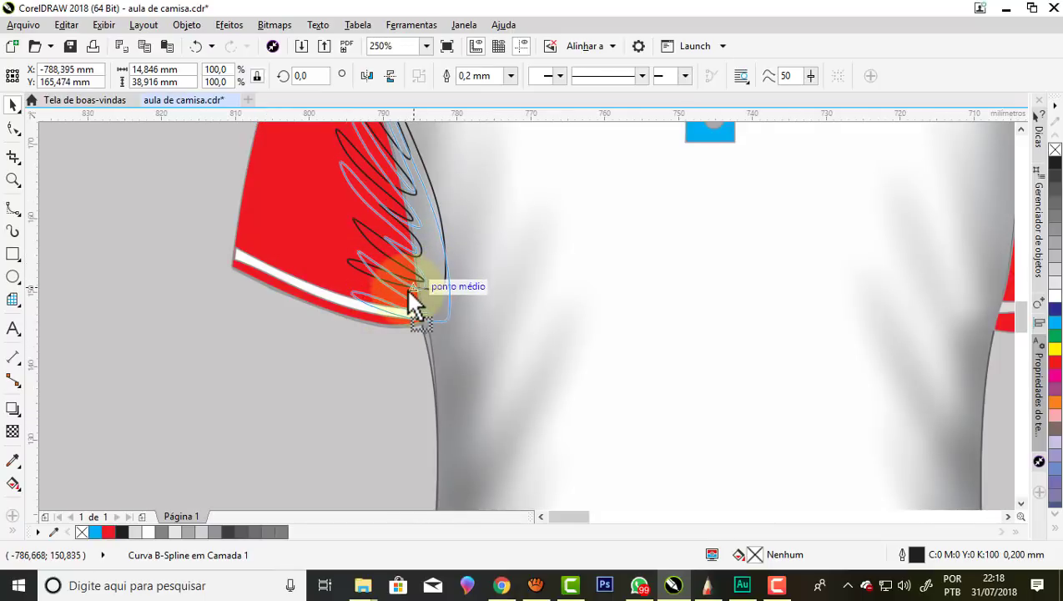
{"action": "scroll", "coordinate": [446, 327], "scroll_direction": "down", "scroll_amount": 1}
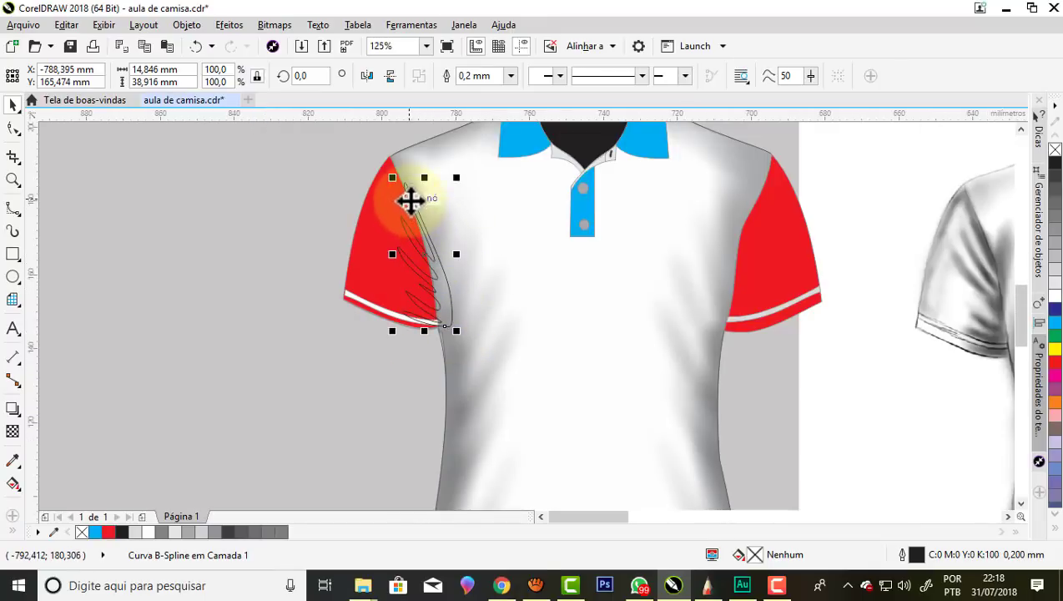
{"action": "scroll", "coordinate": [409, 200], "scroll_direction": "up", "scroll_amount": 1}
Nudge the fold curve left and up onto the sleeve hem, then pick the Color Eyedropper.
{"action": "left_click_drag", "start_coordinate": [422, 218], "coordinate": [414, 225]}
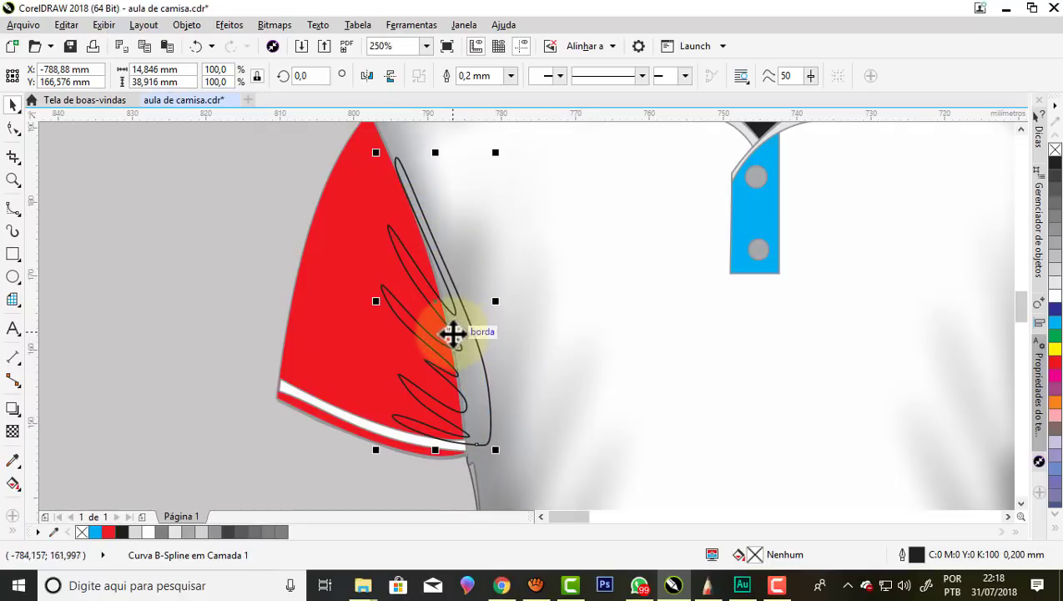
{"action": "left_click_drag", "start_coordinate": [452, 333], "coordinate": [447, 331]}
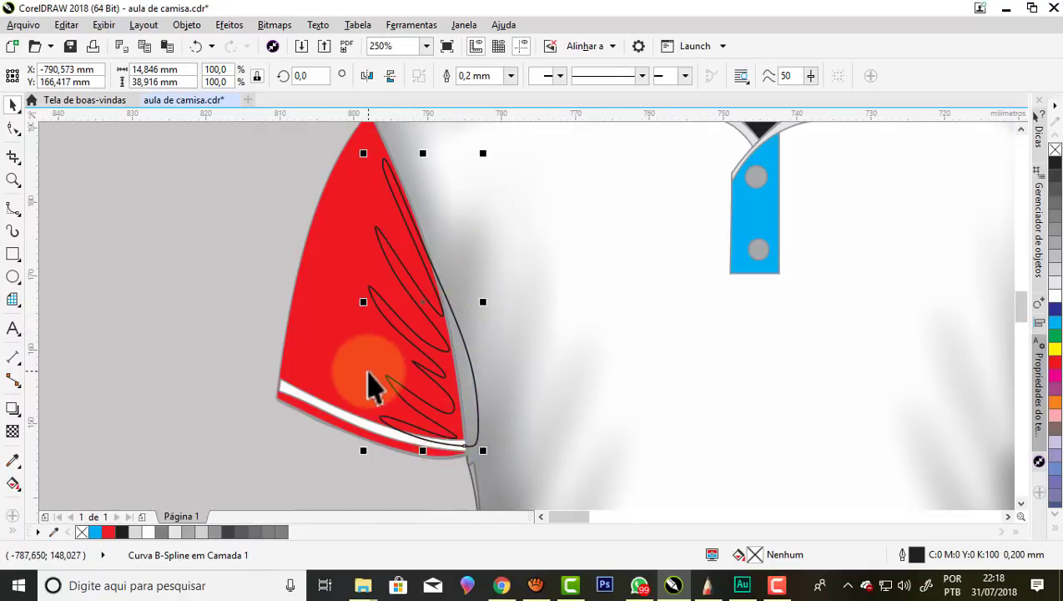
{"action": "scroll", "coordinate": [373, 386], "scroll_direction": "down", "scroll_amount": 1}
{"action": "scroll", "coordinate": [392, 415], "scroll_direction": "up", "scroll_amount": 1}
{"action": "scroll", "coordinate": [398, 413], "scroll_direction": "up", "scroll_amount": 1}
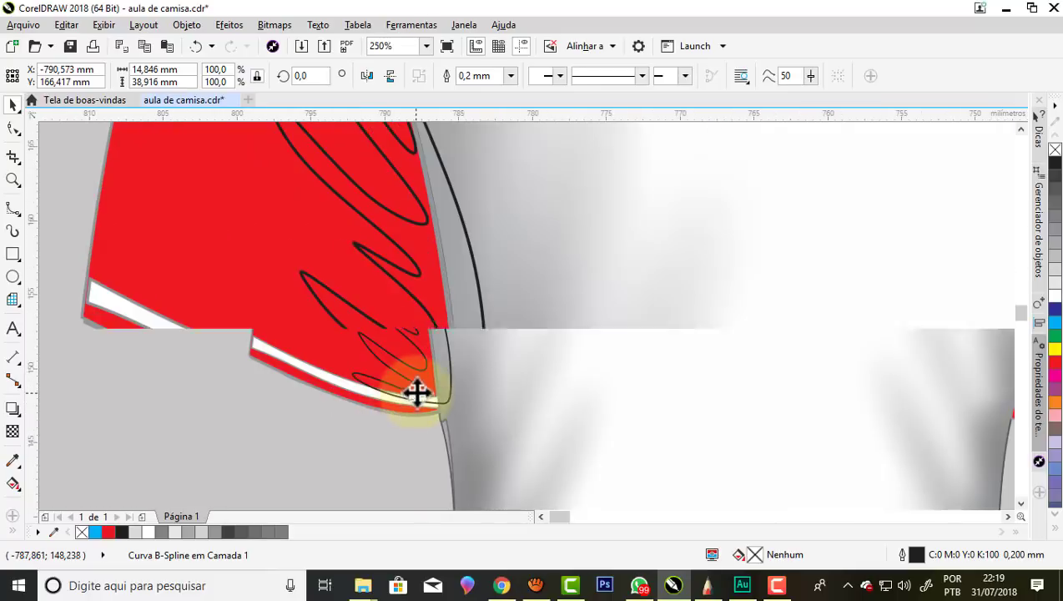
{"action": "left_click_drag", "start_coordinate": [406, 364], "coordinate": [400, 348]}
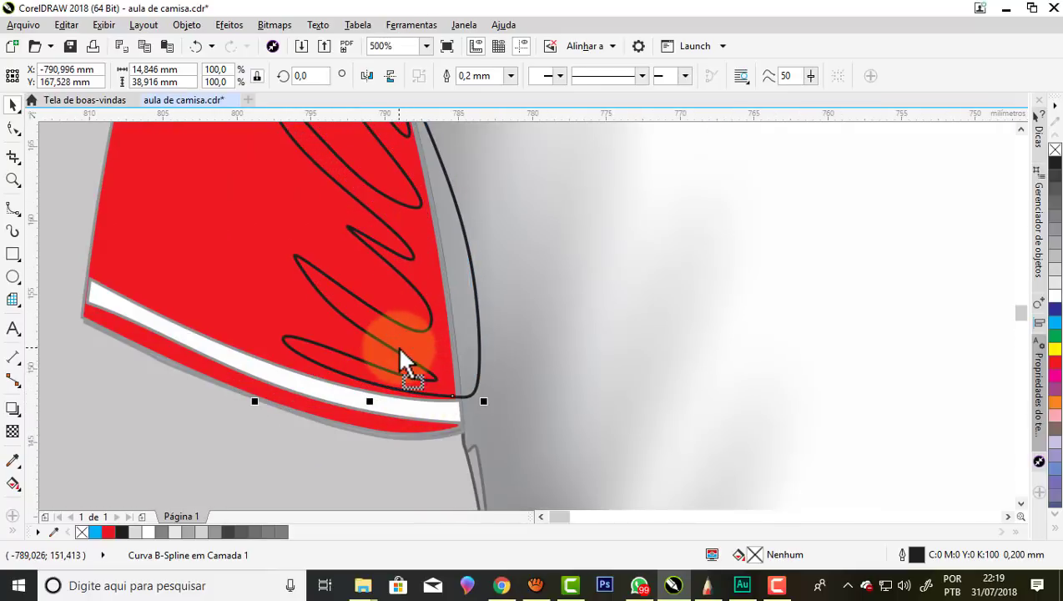
{"action": "scroll", "coordinate": [455, 431], "scroll_direction": "down", "scroll_amount": 1}
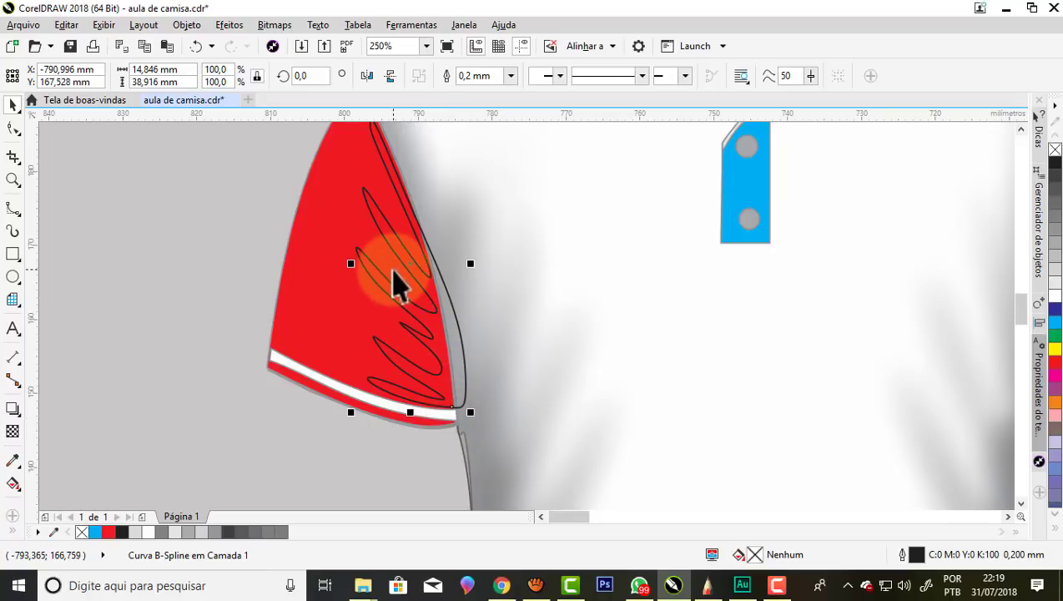
{"action": "scroll", "coordinate": [351, 262], "scroll_direction": "down", "scroll_amount": 1}
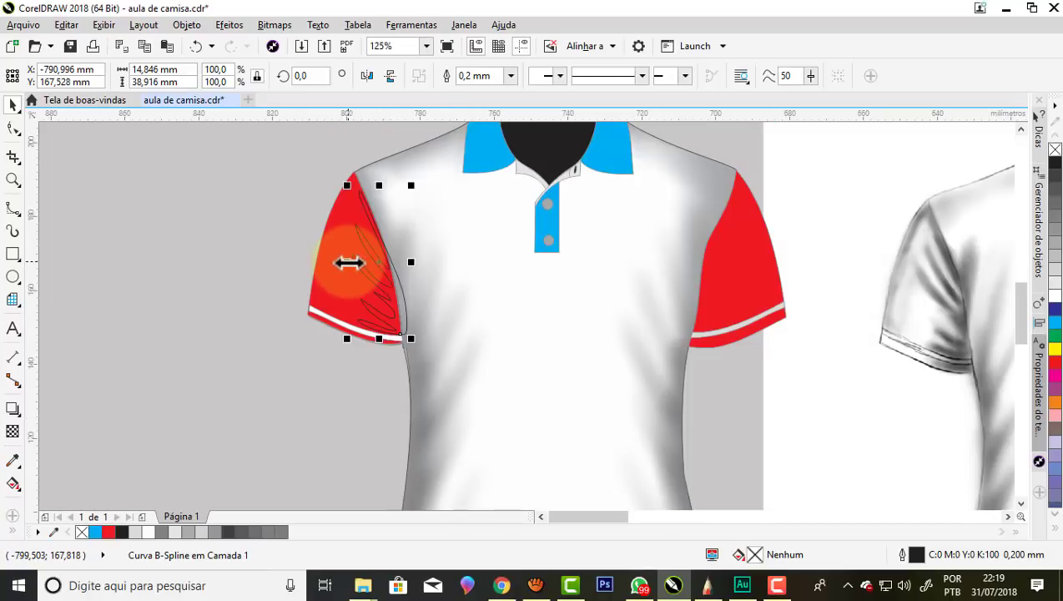
{"action": "left_click", "coordinate": [14, 460]}
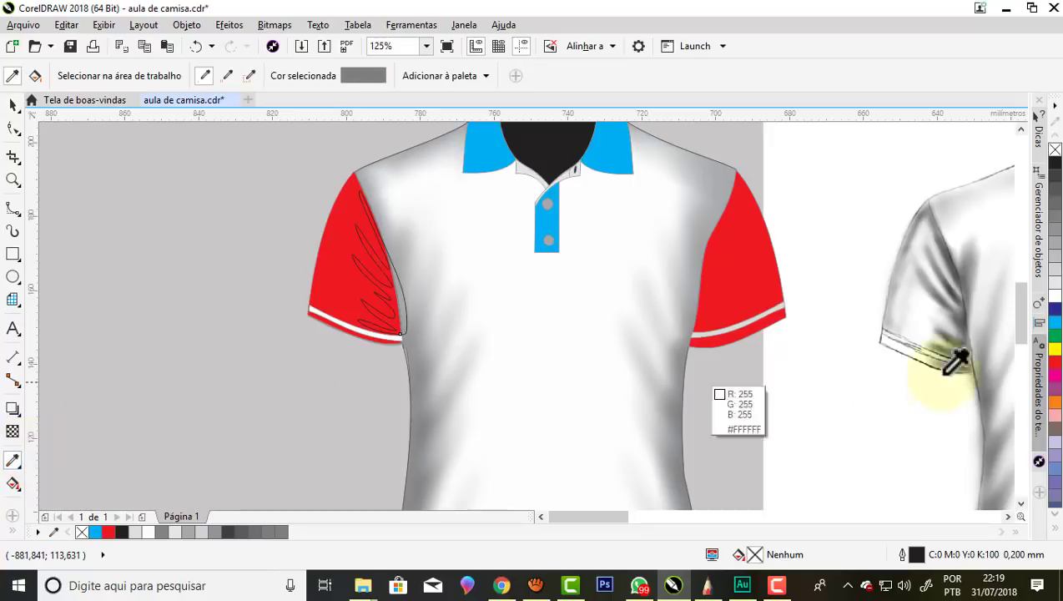
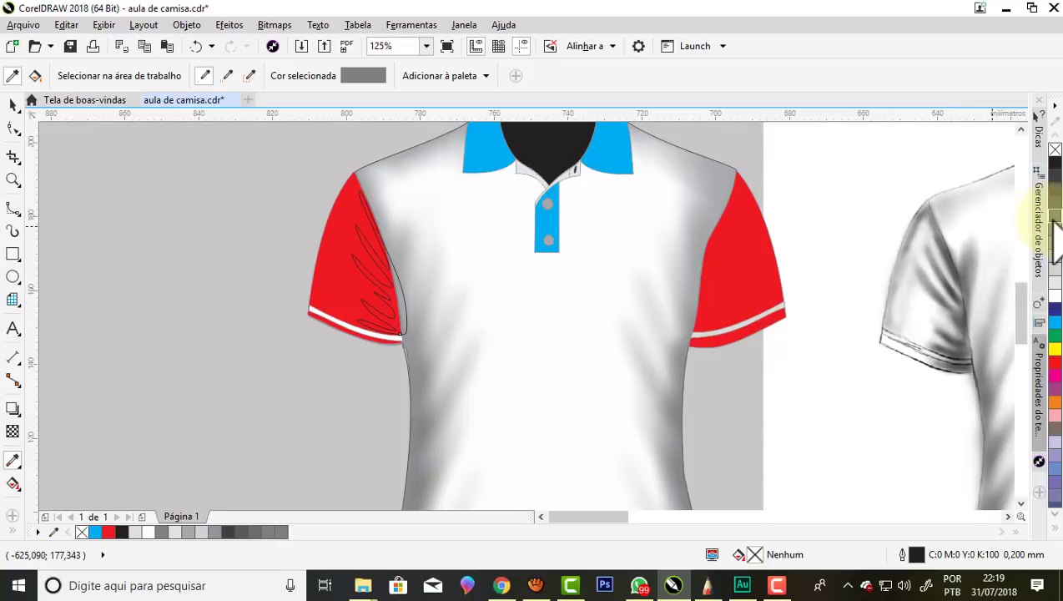
Fill the left sleeve's stripe shapes with 60% grey.
{"action": "left_click", "coordinate": [1055, 227]}
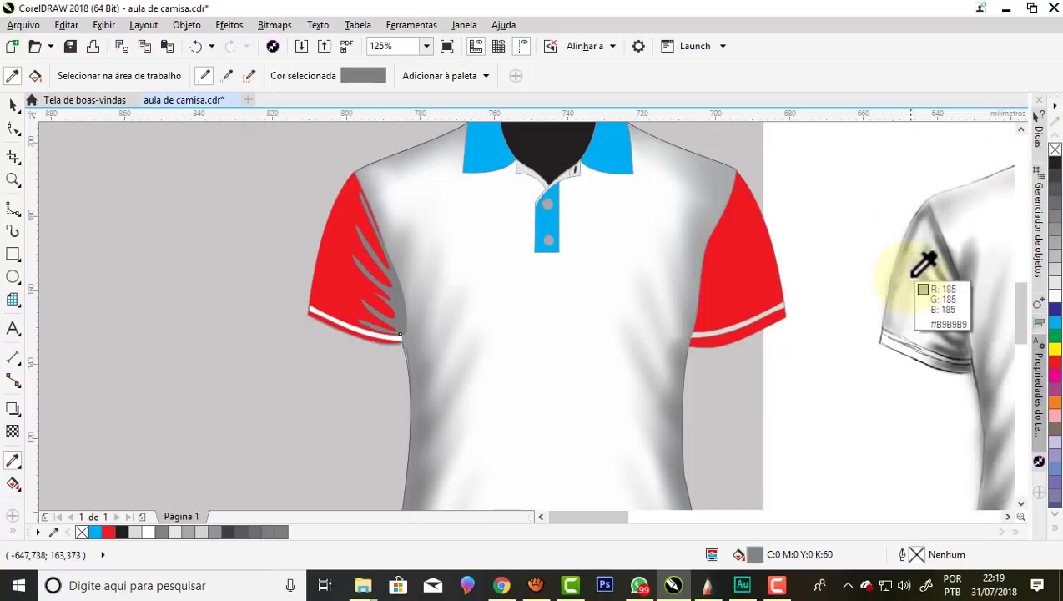
{"action": "left_click", "coordinate": [13, 105]}
{"action": "left_click", "coordinate": [375, 262]}
{"action": "scroll", "coordinate": [375, 262], "scroll_direction": "up", "scroll_amount": 2}
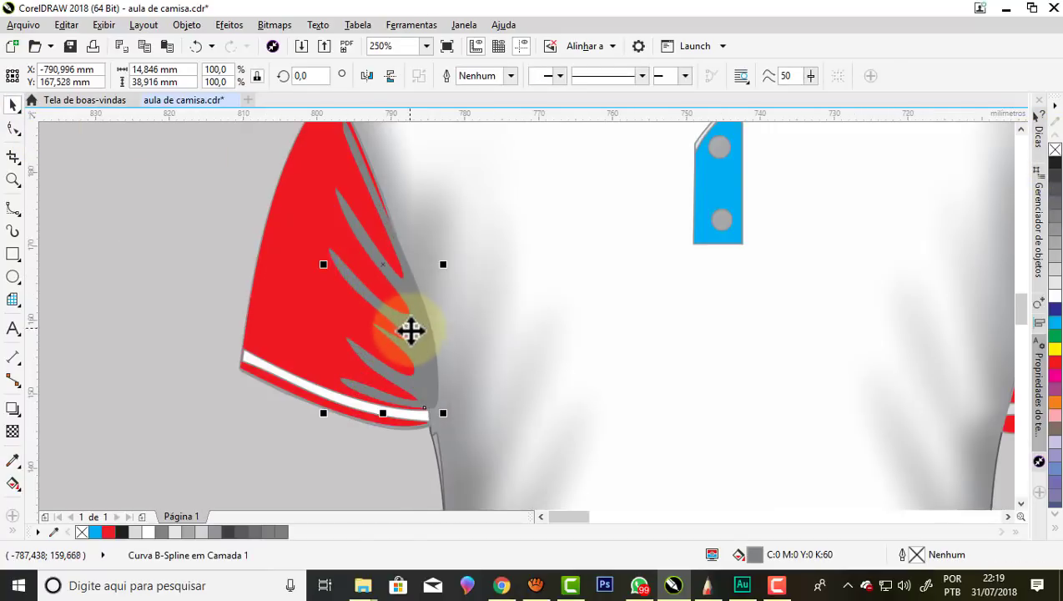
Give the stripes a linear fountain fill whose end colour is near black.
{"action": "left_click", "coordinate": [12, 483]}
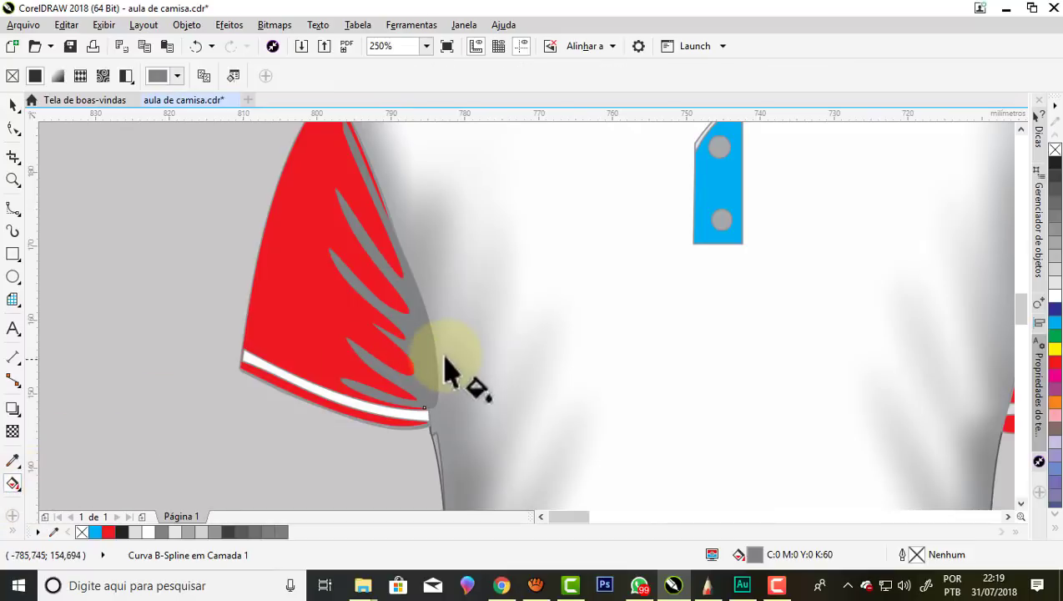
{"action": "mouse_move", "coordinate": [430, 354]}
{"action": "left_mouse_down"}
{"action": "mouse_move", "coordinate": [281, 219]}
{"action": "mouse_move", "coordinate": [317, 186]}
{"action": "mouse_move", "coordinate": [435, 370]}
{"action": "left_mouse_up"}
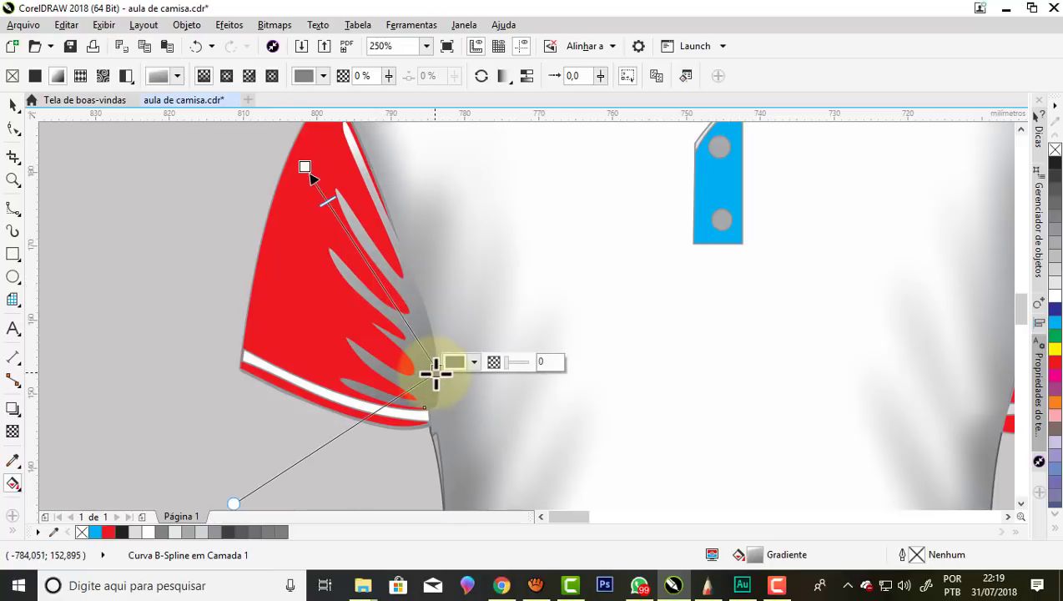
{"action": "left_click", "coordinate": [473, 362]}
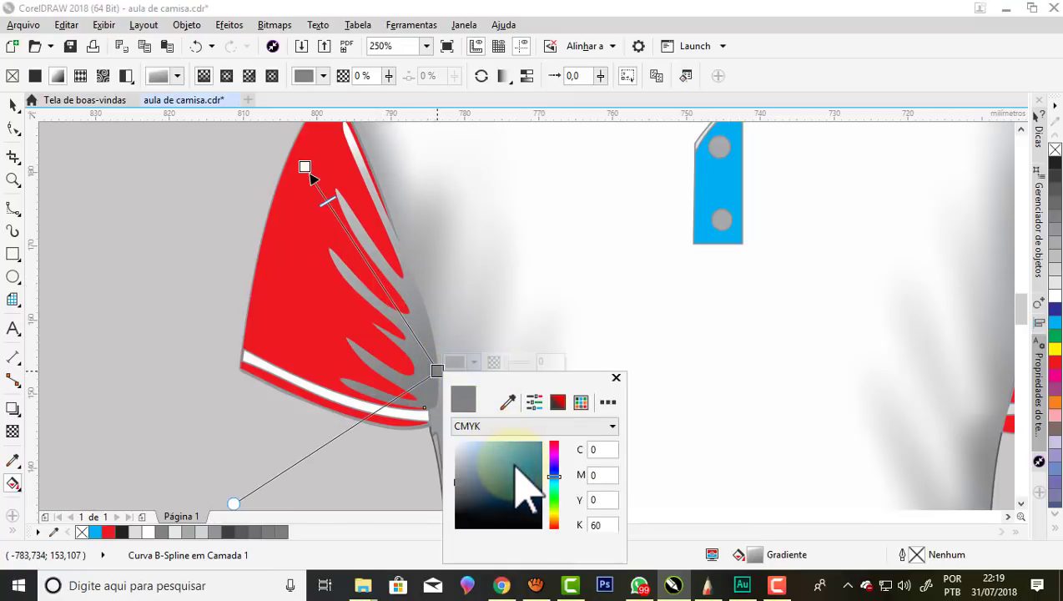
{"action": "left_click_drag", "start_coordinate": [515, 467], "coordinate": [474, 524]}
{"action": "scroll", "coordinate": [397, 299], "scroll_direction": "up", "scroll_amount": 2}
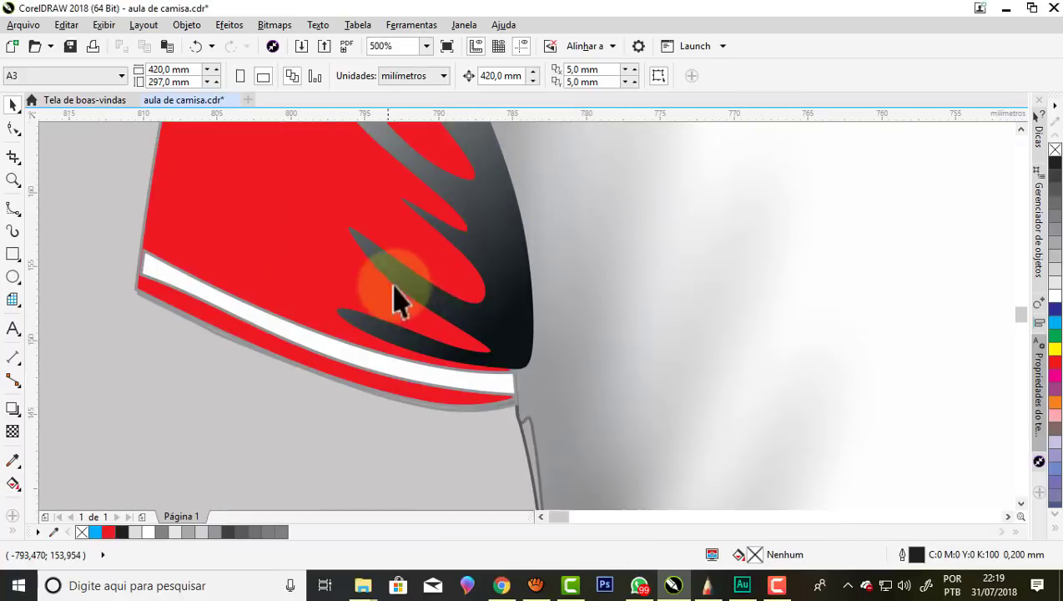
{"action": "left_click", "coordinate": [422, 300]}
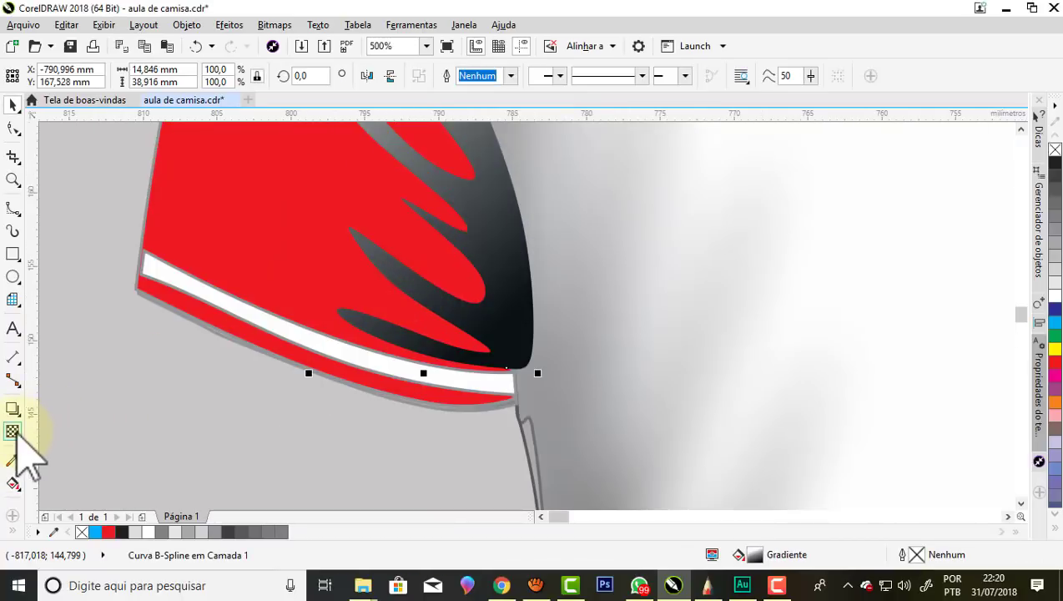
Add a linear transparency so the dark stripes fade toward the sleeve's outer edge.
{"action": "left_click", "coordinate": [15, 432]}
{"action": "scroll", "coordinate": [422, 332], "scroll_direction": "down", "scroll_amount": 2}
{"action": "left_click_drag", "start_coordinate": [465, 282], "coordinate": [268, 292]}
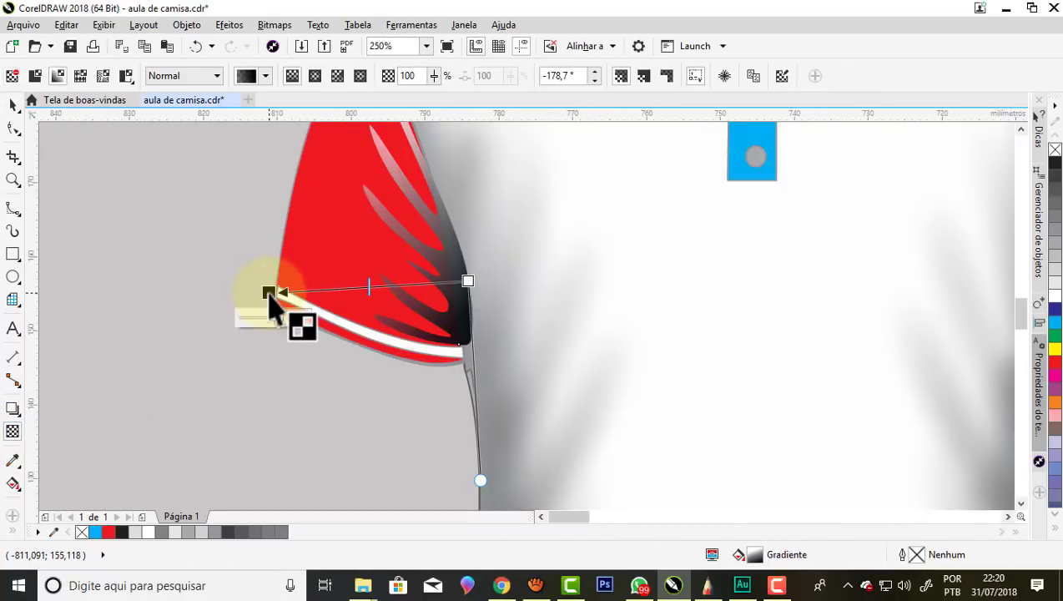
{"action": "scroll", "coordinate": [380, 289], "scroll_direction": "down", "scroll_amount": 2}
{"action": "scroll", "coordinate": [388, 292], "scroll_direction": "up", "scroll_amount": 2}
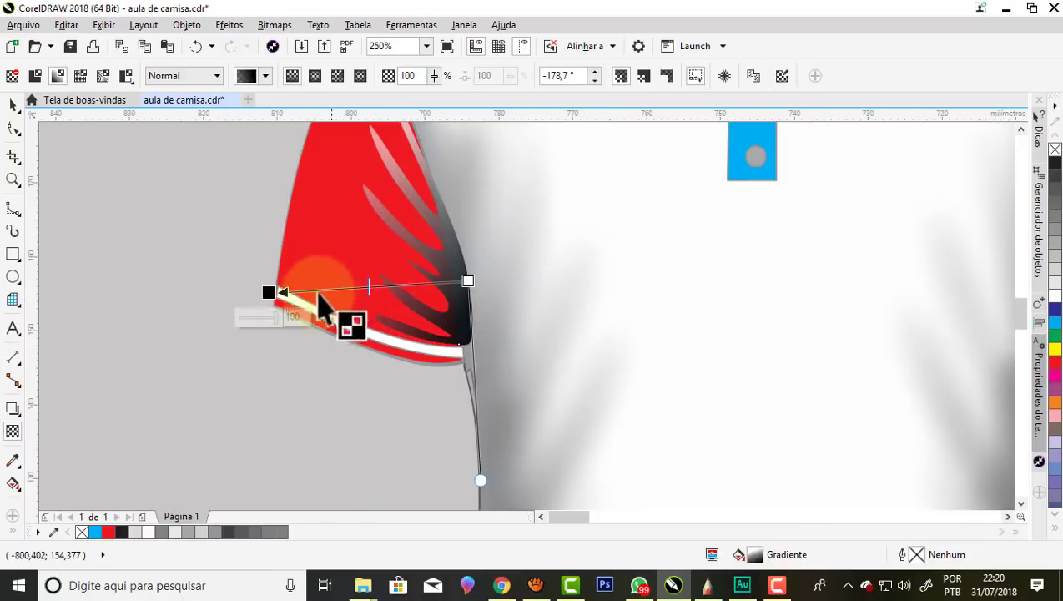
{"action": "mouse_move", "coordinate": [271, 292]}
{"action": "left_mouse_down"}
{"action": "mouse_move", "coordinate": [351, 292]}
{"action": "mouse_move", "coordinate": [316, 287]}
{"action": "left_mouse_up"}
{"action": "key", "text": "space"}
{"action": "scroll", "coordinate": [403, 202], "scroll_direction": "down", "scroll_amount": 2}
{"action": "scroll", "coordinate": [403, 202], "scroll_direction": "up", "scroll_amount": 2}
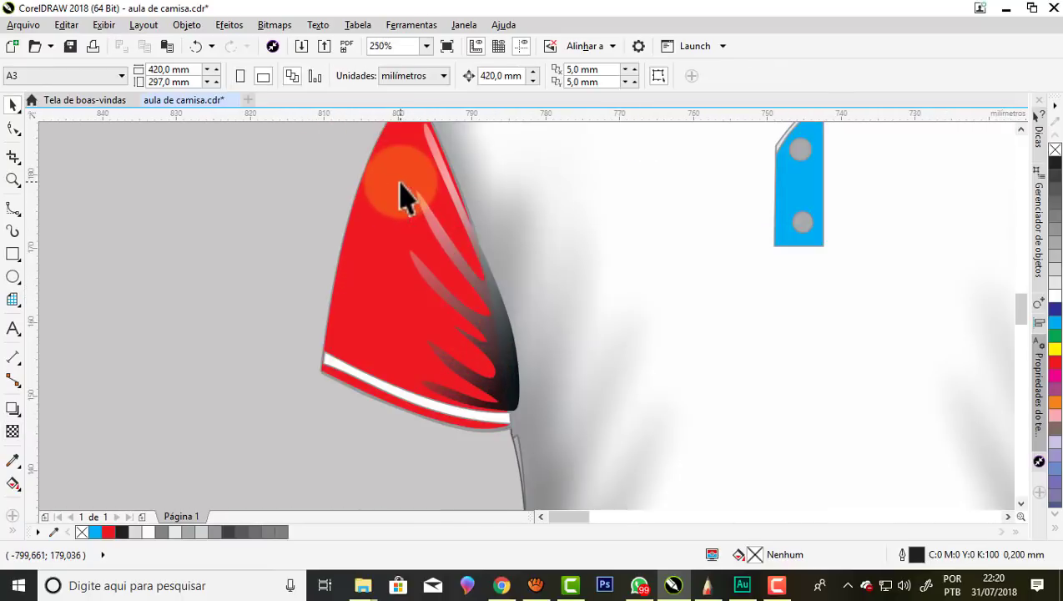
{"action": "left_click", "coordinate": [493, 341]}
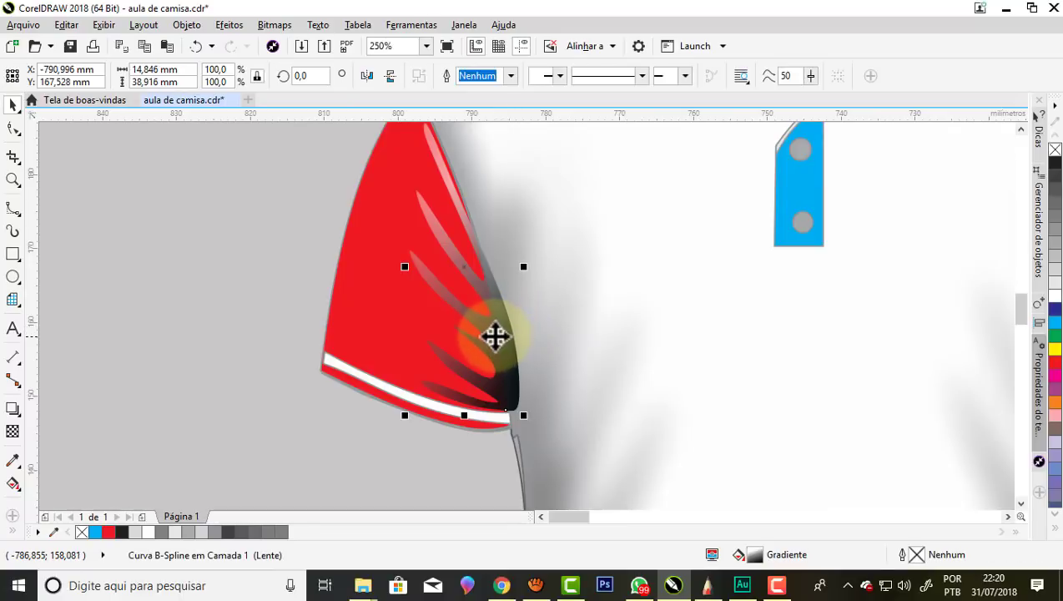
{"action": "left_click", "coordinate": [272, 25]}
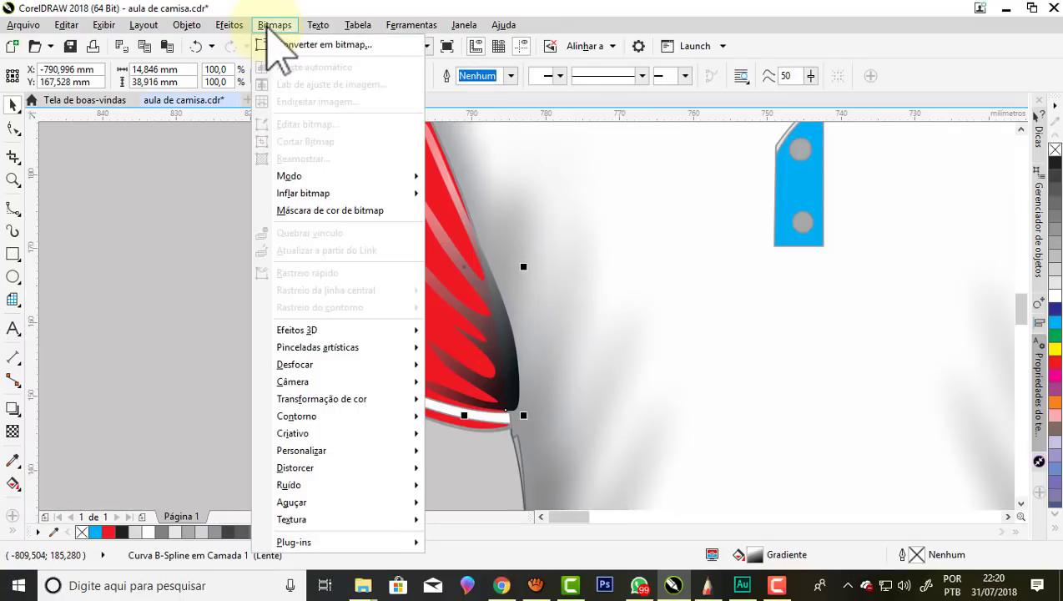
Convert the shading to a 300 dpi CMYK bitmap and apply a 12.7 px Gaussian blur.
{"action": "left_click", "coordinate": [350, 46]}
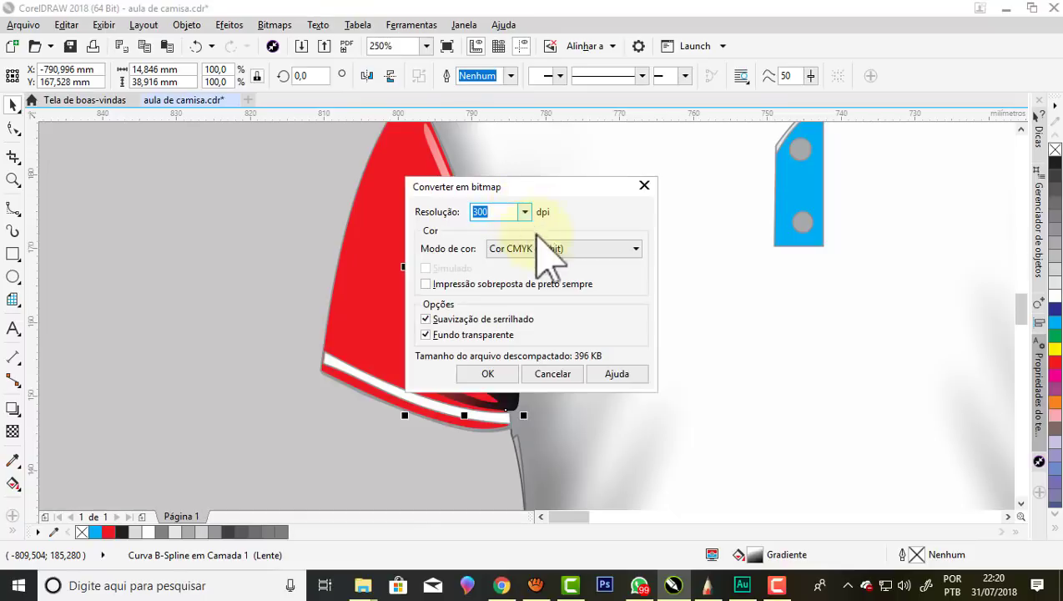
{"action": "left_click", "coordinate": [505, 373]}
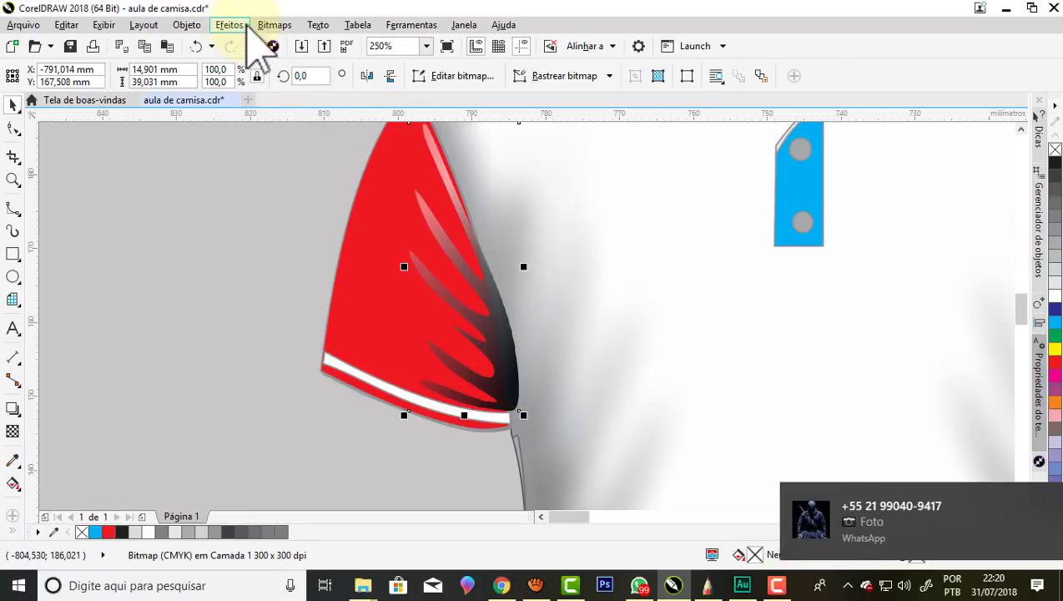
{"action": "left_click", "coordinate": [274, 25]}
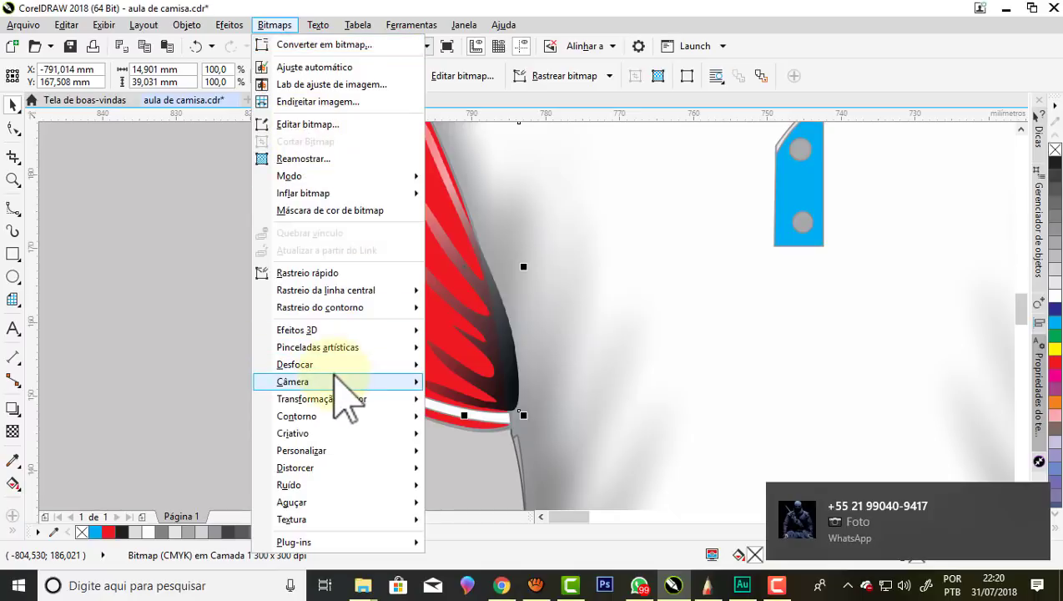
{"action": "mouse_move", "coordinate": [294, 365]}
{"action": "left_click", "coordinate": [568, 382]}
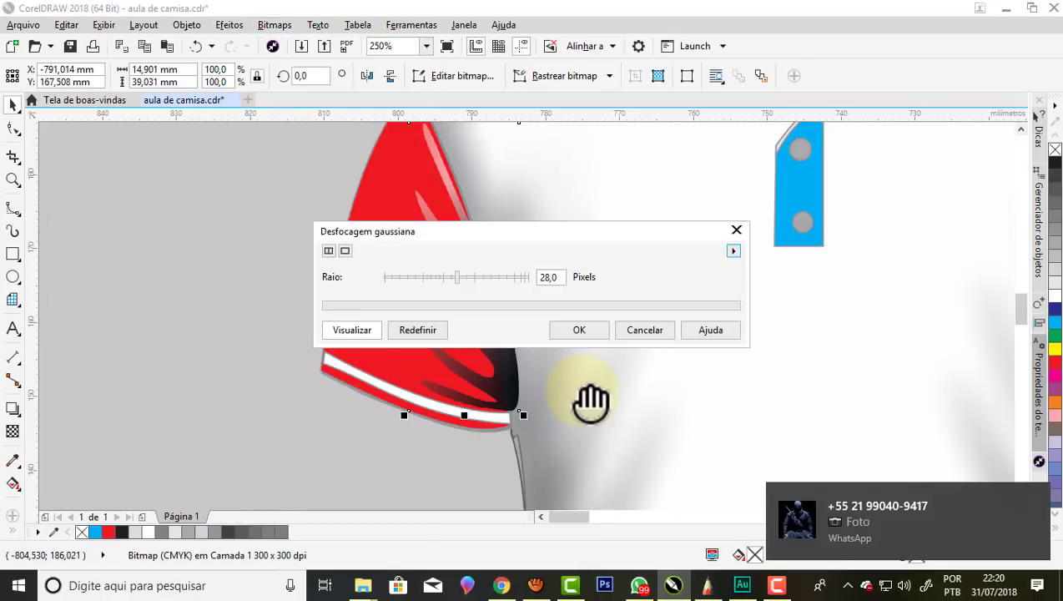
{"action": "left_click_drag", "start_coordinate": [521, 227], "coordinate": [806, 152]}
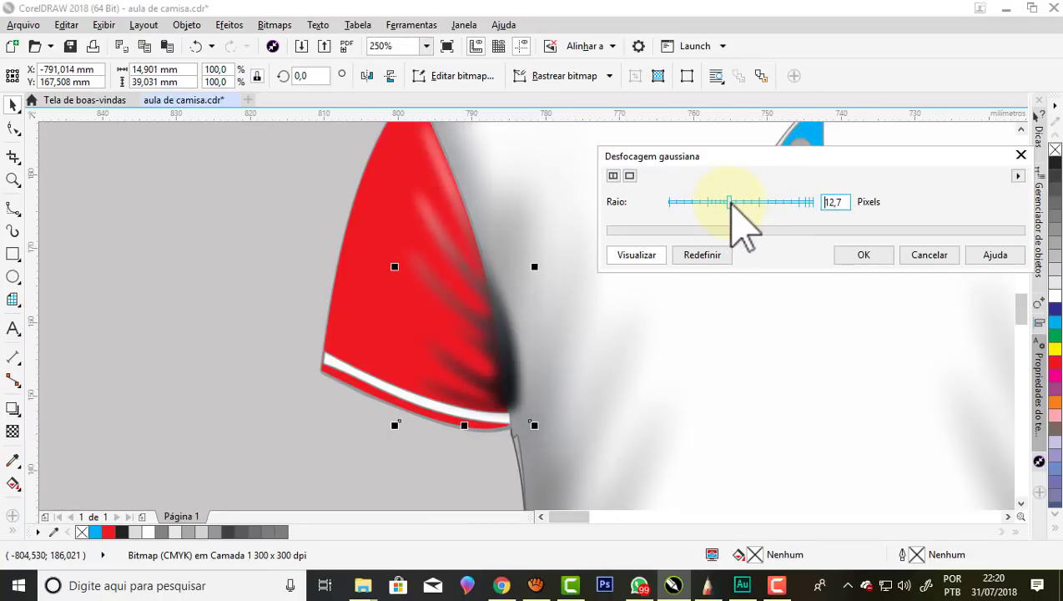
{"action": "key", "text": "Return"}
{"action": "scroll", "coordinate": [455, 223], "scroll_direction": "down", "scroll_amount": 3}
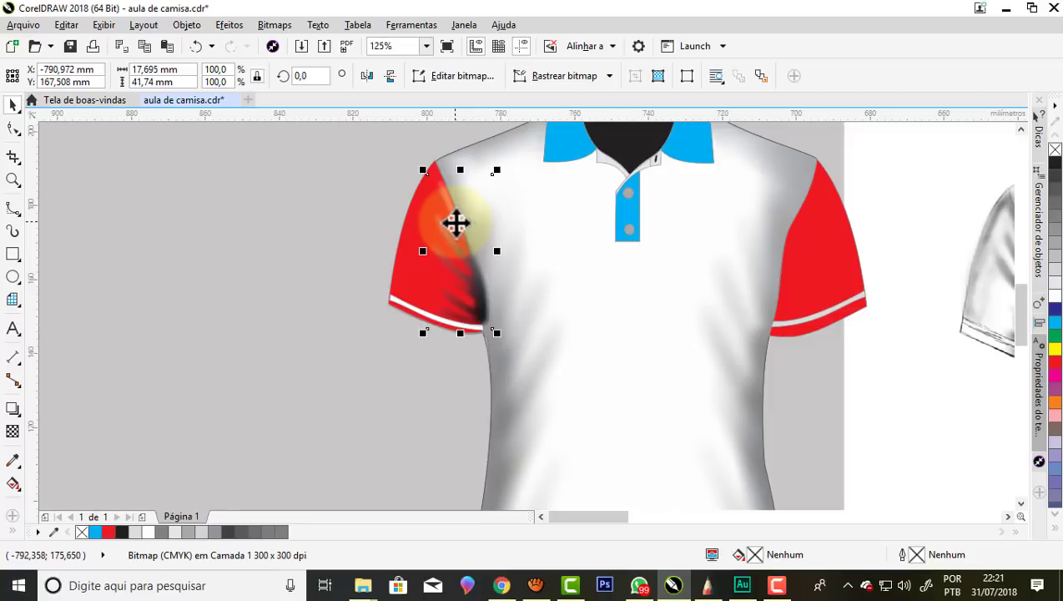
Place a horizontally mirrored copy of the shading on the right sleeve.
{"action": "mouse_move", "coordinate": [455, 223]}
{"action": "left_mouse_down"}
{"action": "mouse_move", "coordinate": [797, 272]}
{"action": "mouse_move", "coordinate": [792, 260]}
{"action": "left_mouse_up"}
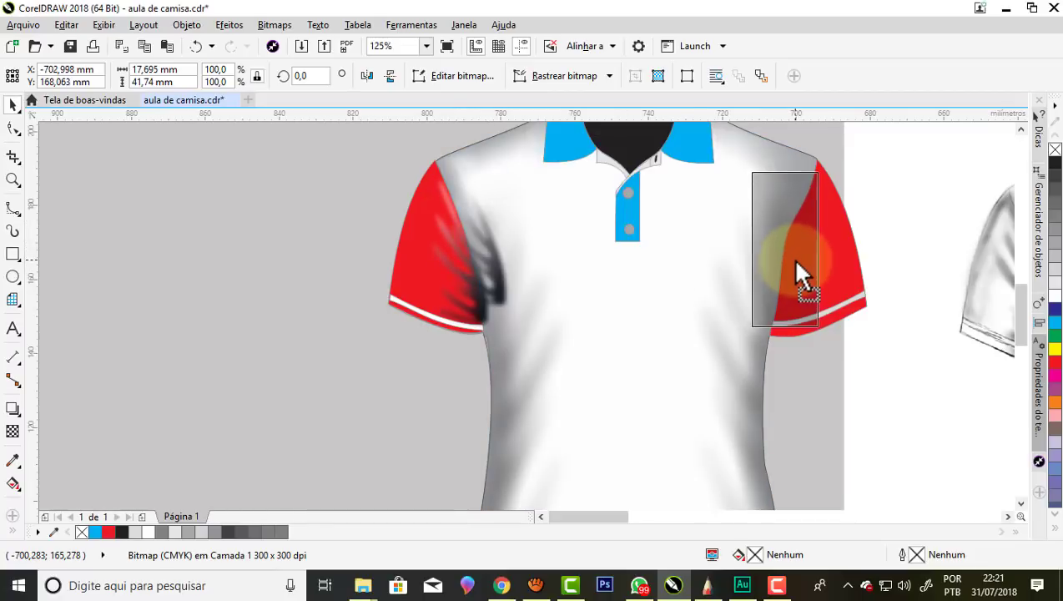
{"action": "left_click", "coordinate": [368, 76]}
{"action": "scroll", "coordinate": [826, 248], "scroll_direction": "up", "scroll_amount": 3}
{"action": "left_click_drag", "start_coordinate": [719, 315], "coordinate": [744, 312]}
{"action": "scroll", "coordinate": [736, 343], "scroll_direction": "down", "scroll_amount": 3}
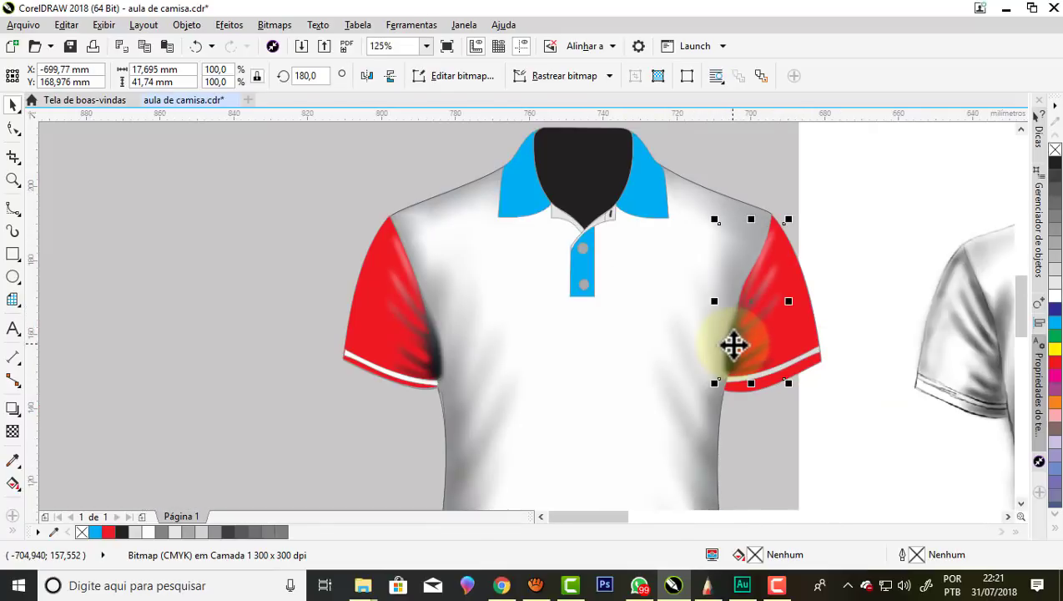
{"action": "scroll", "coordinate": [613, 227], "scroll_direction": "down", "scroll_amount": 2}
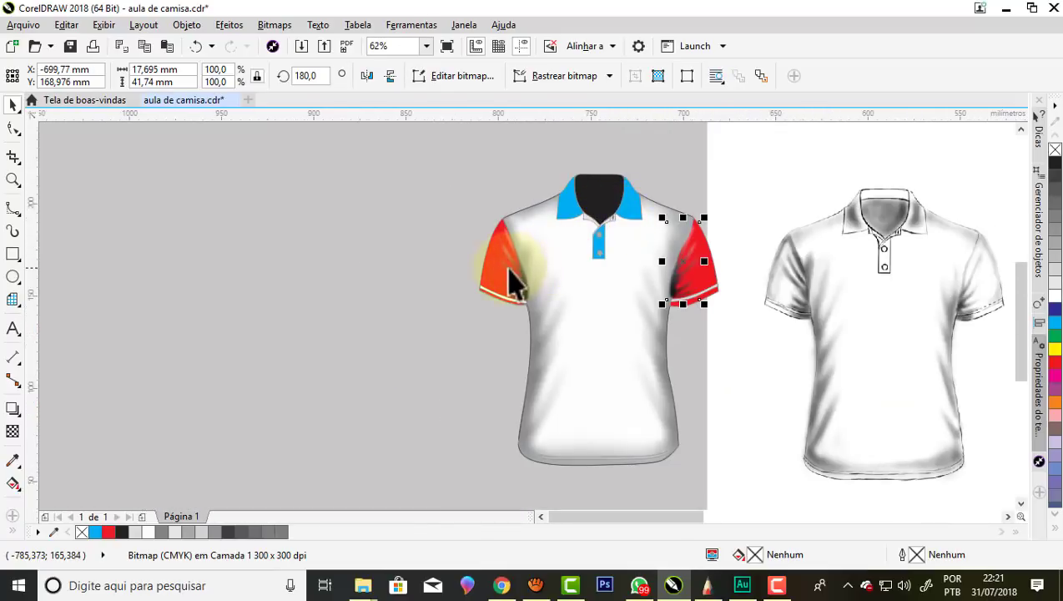
{"action": "scroll", "coordinate": [511, 282], "scroll_direction": "up", "scroll_amount": 2}
{"action": "scroll", "coordinate": [532, 310], "scroll_direction": "up", "scroll_amount": 2}
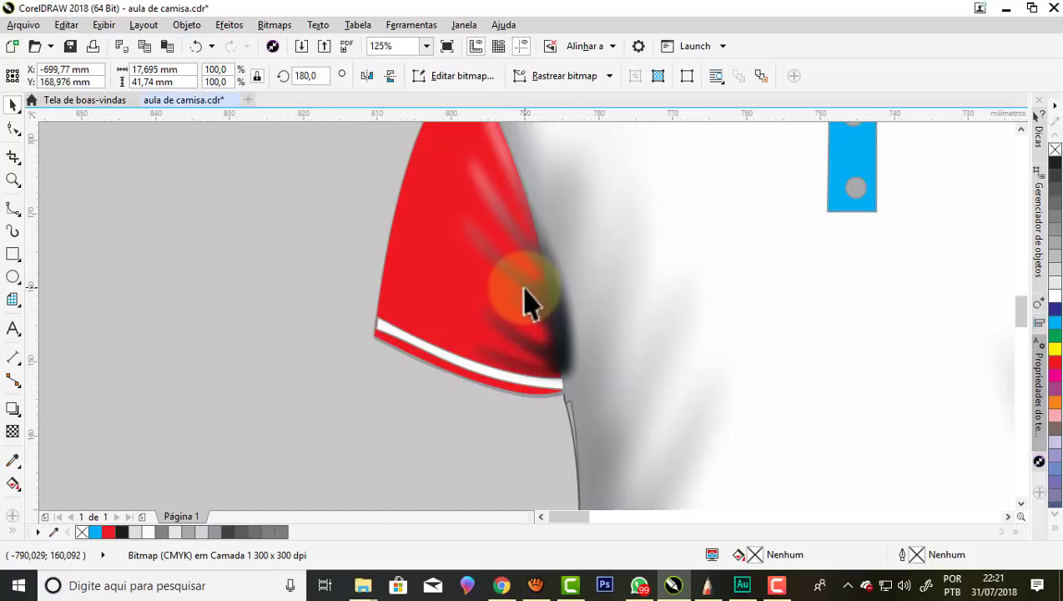
PowerClip each sleeve's blurred shading inside its red sleeve shape.
{"action": "right_click", "coordinate": [534, 292]}
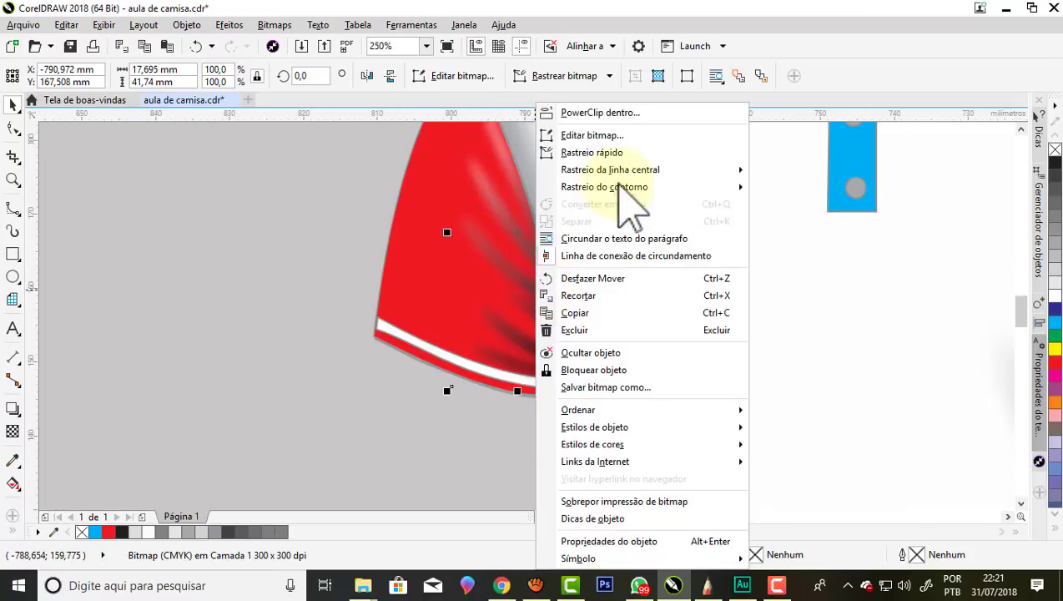
{"action": "left_click", "coordinate": [604, 113]}
{"action": "left_click", "coordinate": [375, 249]}
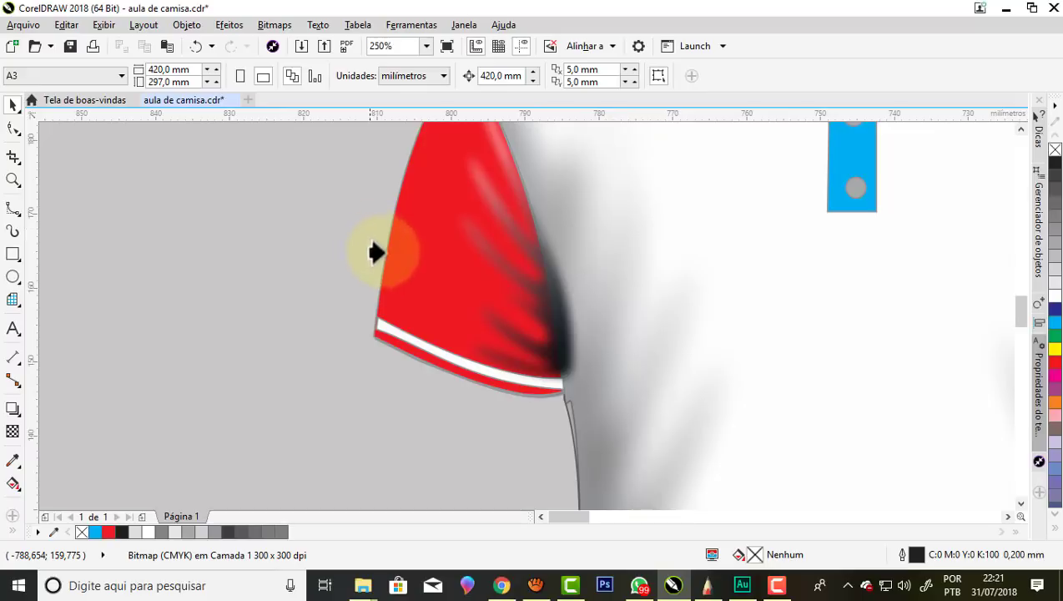
{"action": "scroll", "coordinate": [389, 220], "scroll_direction": "down", "scroll_amount": 3}
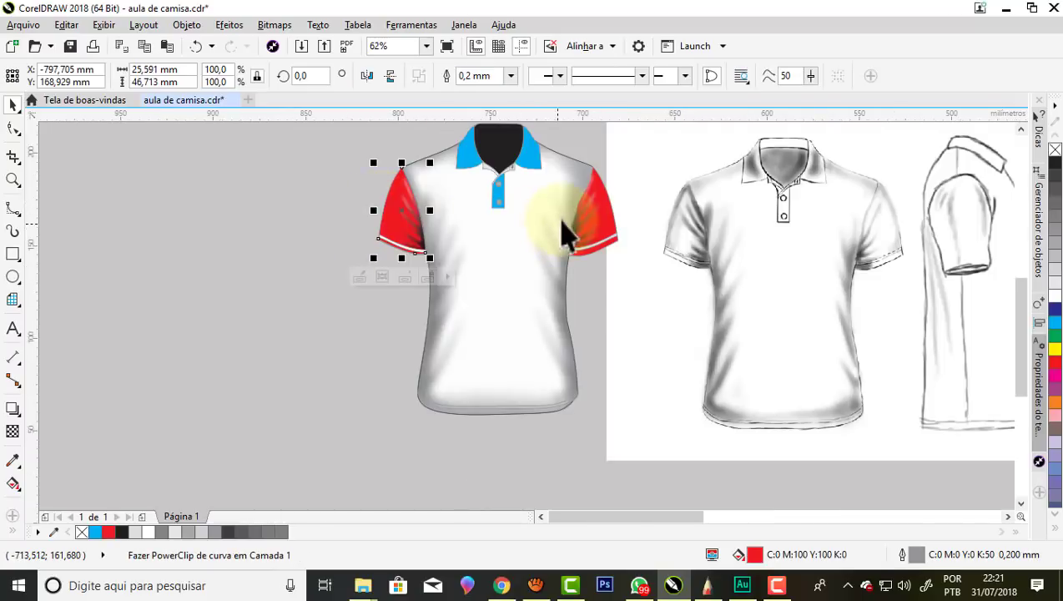
{"action": "scroll", "coordinate": [576, 227], "scroll_direction": "up", "scroll_amount": 3}
{"action": "left_click", "coordinate": [591, 215]}
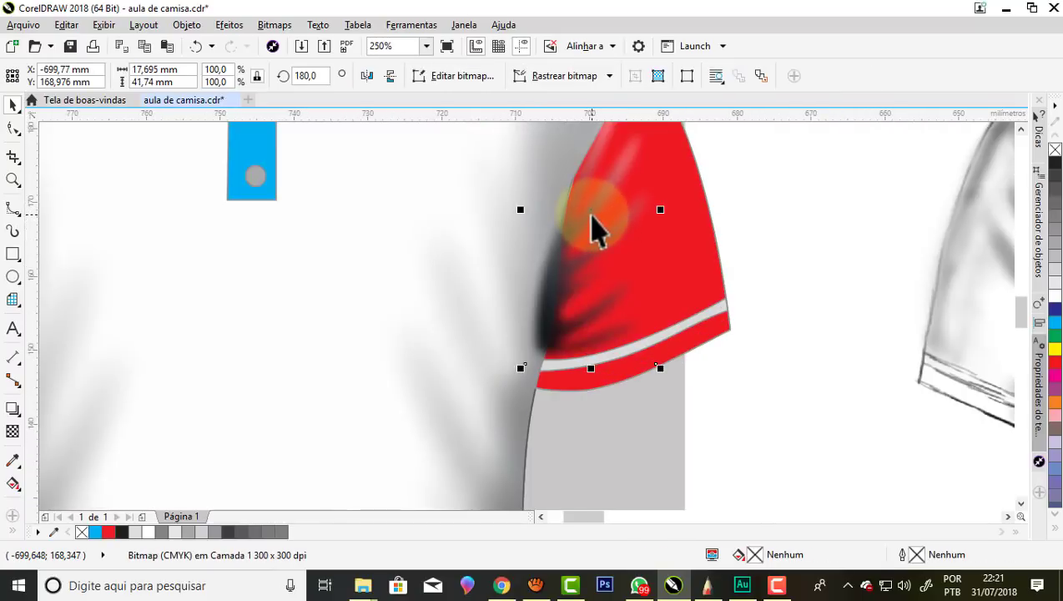
{"action": "right_click", "coordinate": [592, 216]}
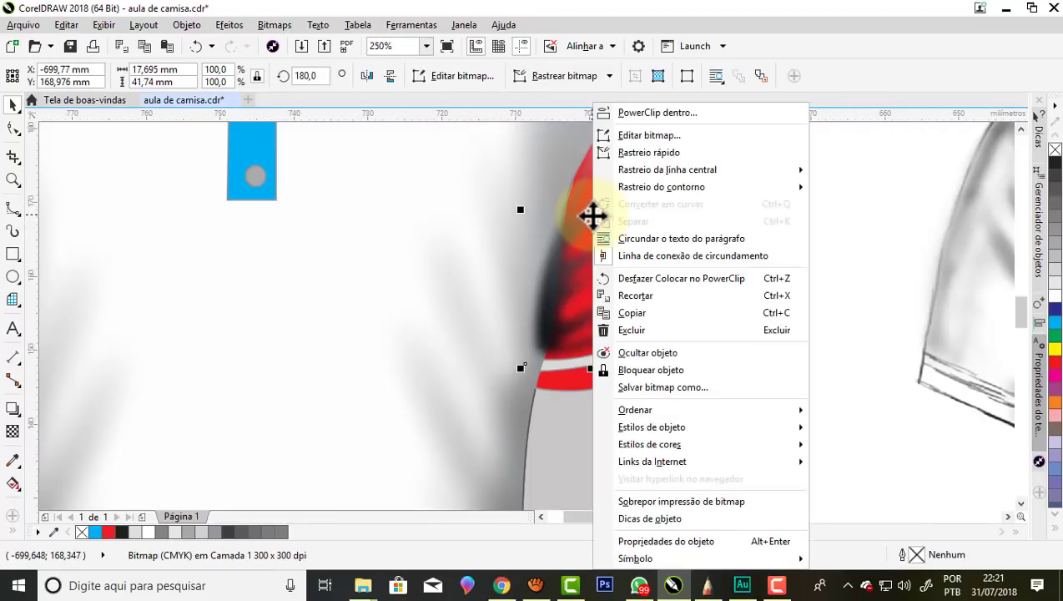
{"action": "left_click", "coordinate": [645, 116]}
{"action": "left_click", "coordinate": [688, 299]}
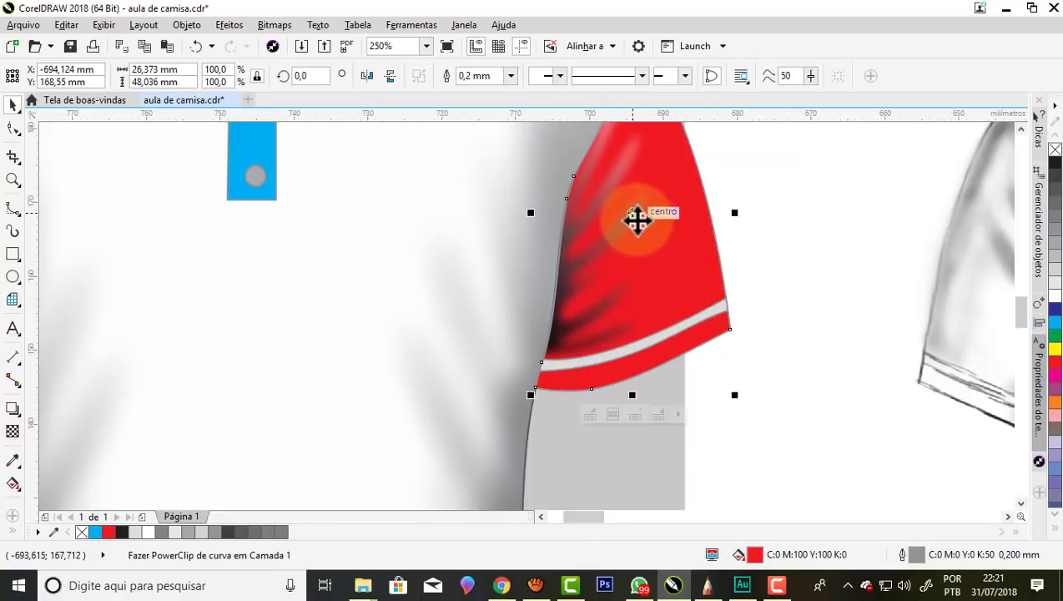
{"action": "scroll", "coordinate": [636, 220], "scroll_direction": "down", "scroll_amount": 3}
Zoom around the shirt and select the red right sleeve shape.
{"action": "left_click", "coordinate": [672, 166]}
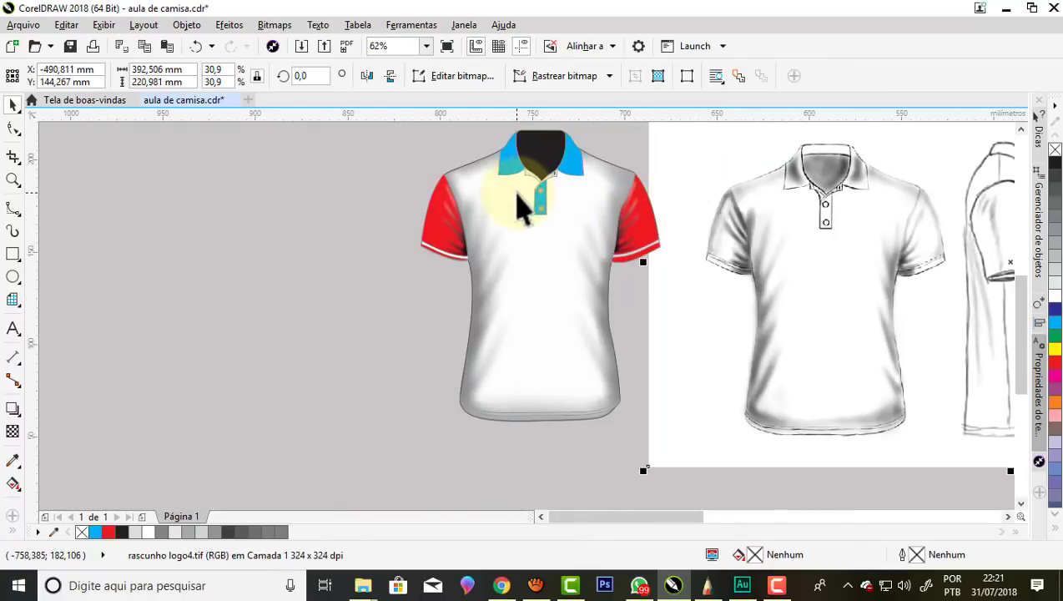
{"action": "scroll", "coordinate": [566, 200], "scroll_direction": "down", "scroll_amount": 1}
{"action": "scroll", "coordinate": [570, 204], "scroll_direction": "up", "scroll_amount": 1}
{"action": "scroll", "coordinate": [392, 193], "scroll_direction": "up", "scroll_amount": 1}
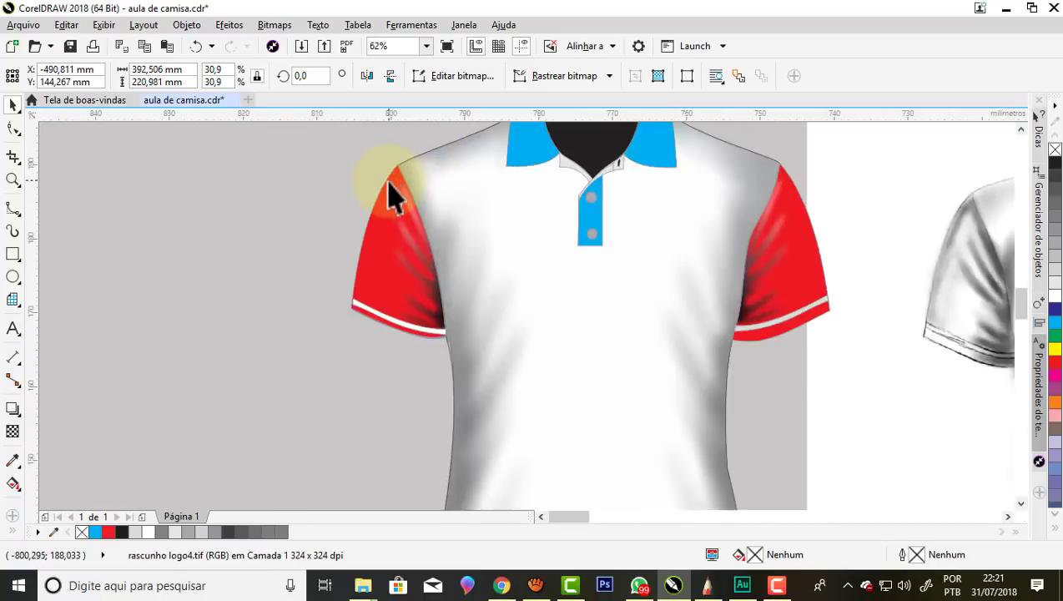
{"action": "scroll", "coordinate": [430, 238], "scroll_direction": "up", "scroll_amount": 1}
{"action": "scroll", "coordinate": [426, 232], "scroll_direction": "down", "scroll_amount": 1}
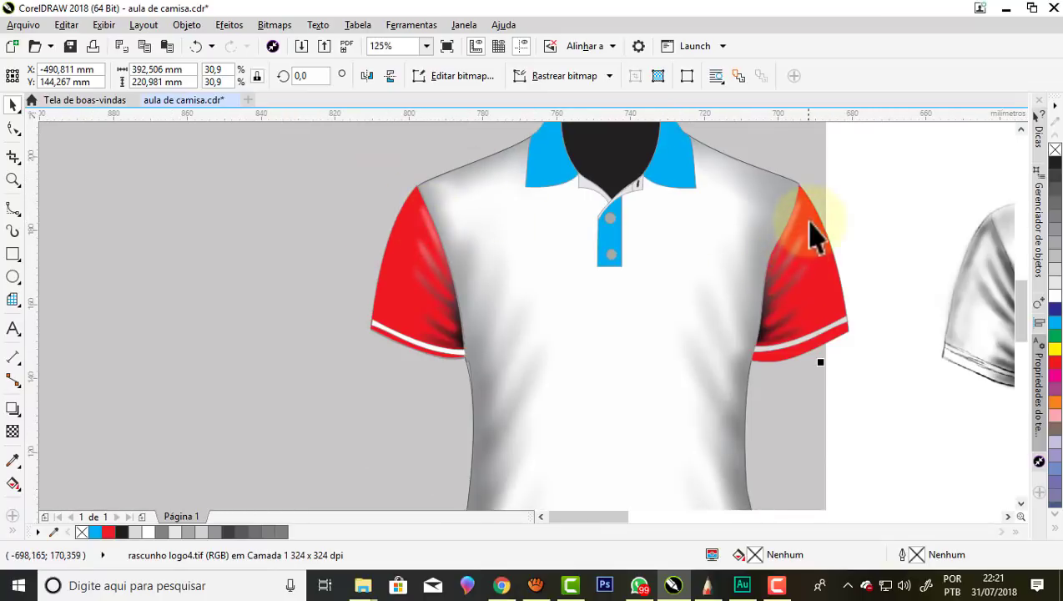
{"action": "scroll", "coordinate": [755, 232], "scroll_direction": "down", "scroll_amount": 1}
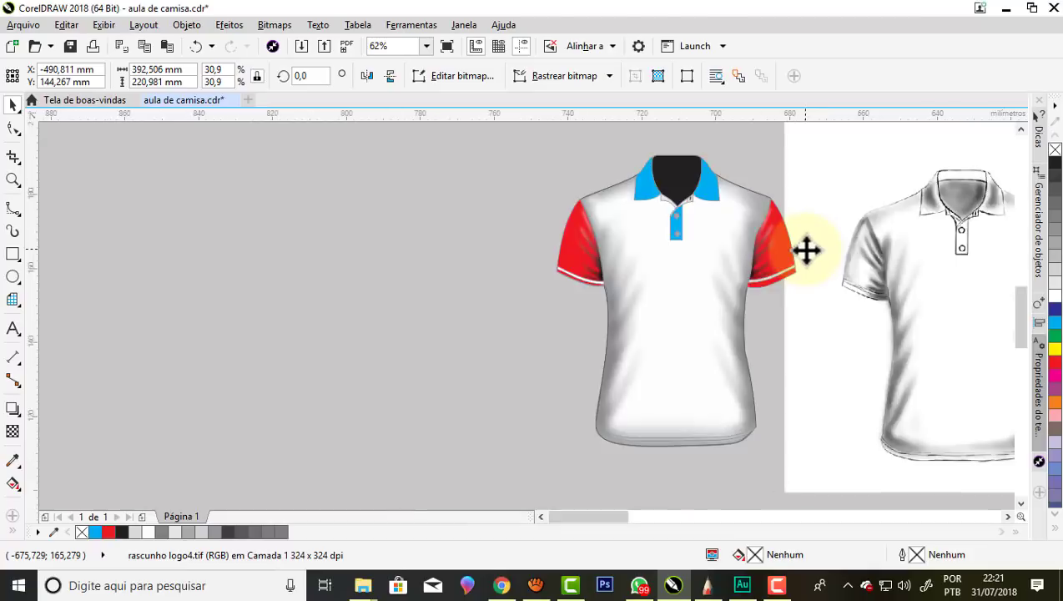
{"action": "scroll", "coordinate": [705, 243], "scroll_direction": "up", "scroll_amount": 2}
{"action": "scroll", "coordinate": [605, 261], "scroll_direction": "down", "scroll_amount": 1}
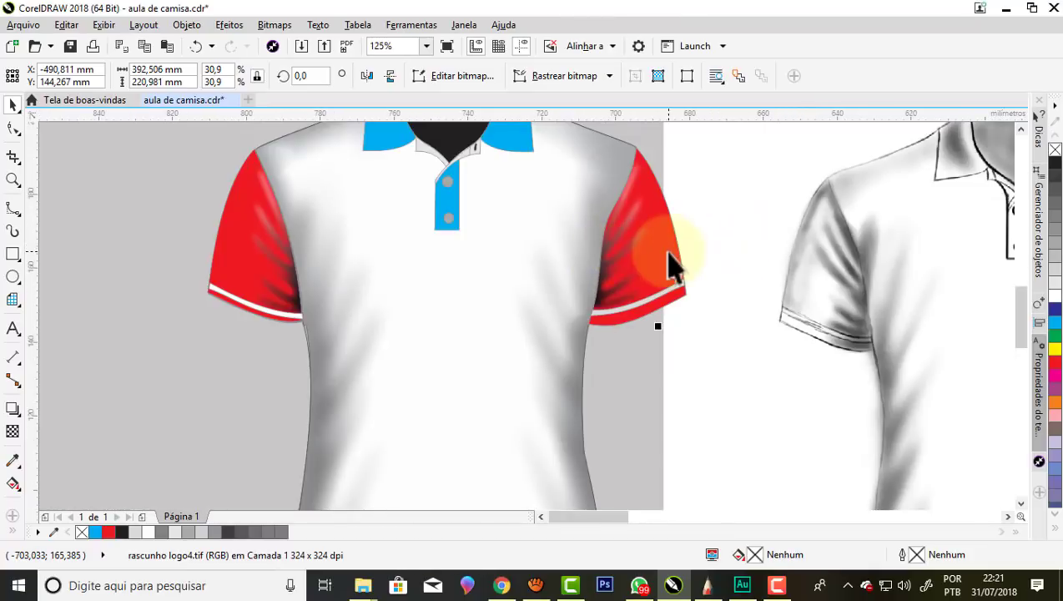
{"action": "left_click", "coordinate": [653, 196]}
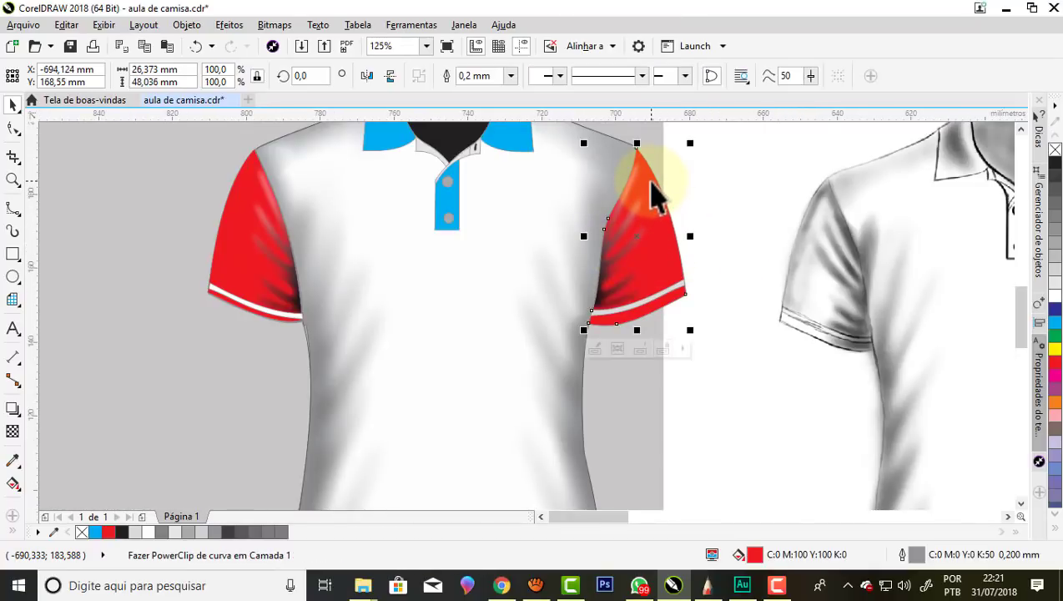
Set both red sleeve shapes to no fill.
{"action": "left_click", "coordinate": [1054, 150]}
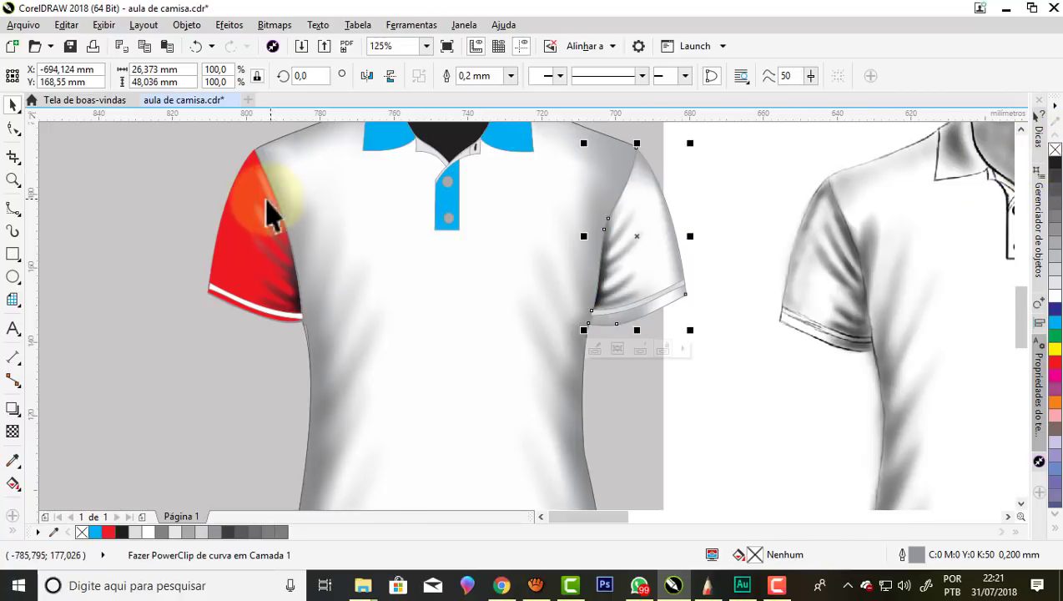
{"action": "left_click", "coordinate": [247, 219]}
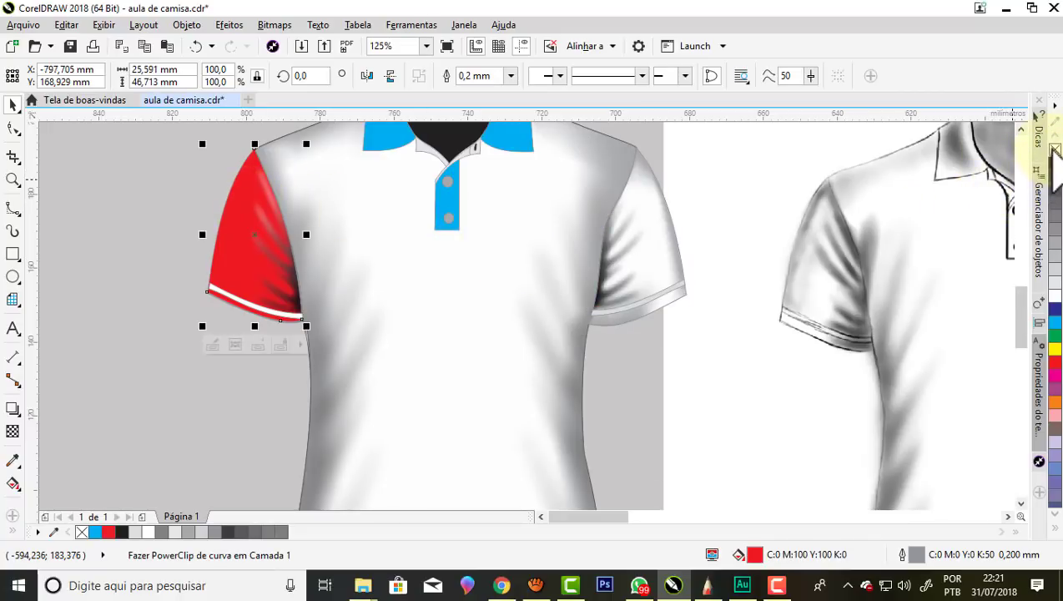
{"action": "left_click", "coordinate": [1055, 149]}
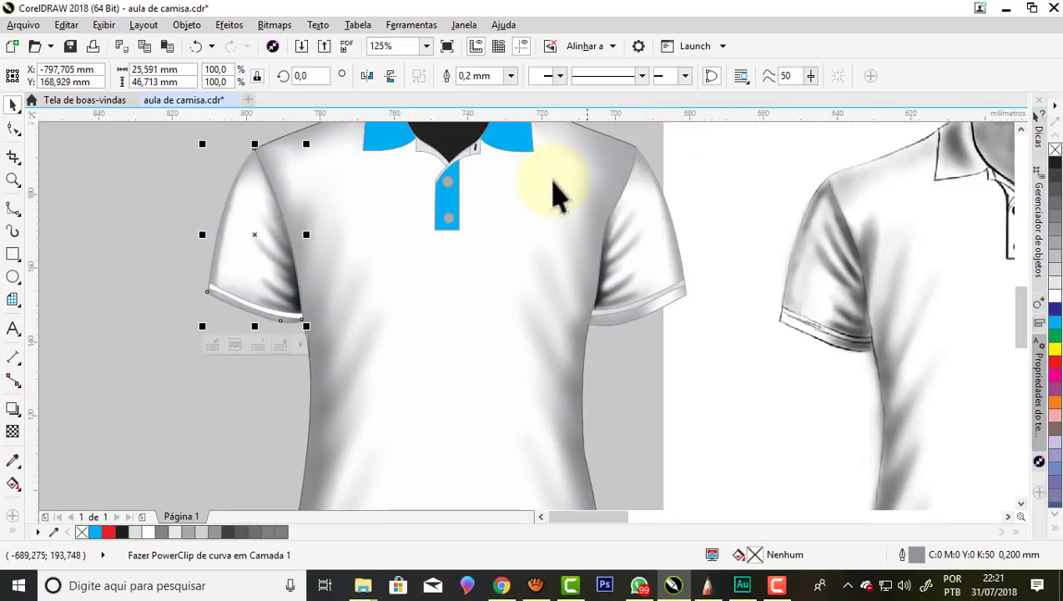
{"action": "scroll", "coordinate": [558, 193], "scroll_direction": "down", "scroll_amount": 2}
{"action": "scroll", "coordinate": [551, 221], "scroll_direction": "down", "scroll_amount": 2}
Deselect everything, zoom in, and select the blue right collar piece.
{"action": "left_click", "coordinate": [463, 209]}
{"action": "scroll", "coordinate": [468, 212], "scroll_direction": "up", "scroll_amount": 2}
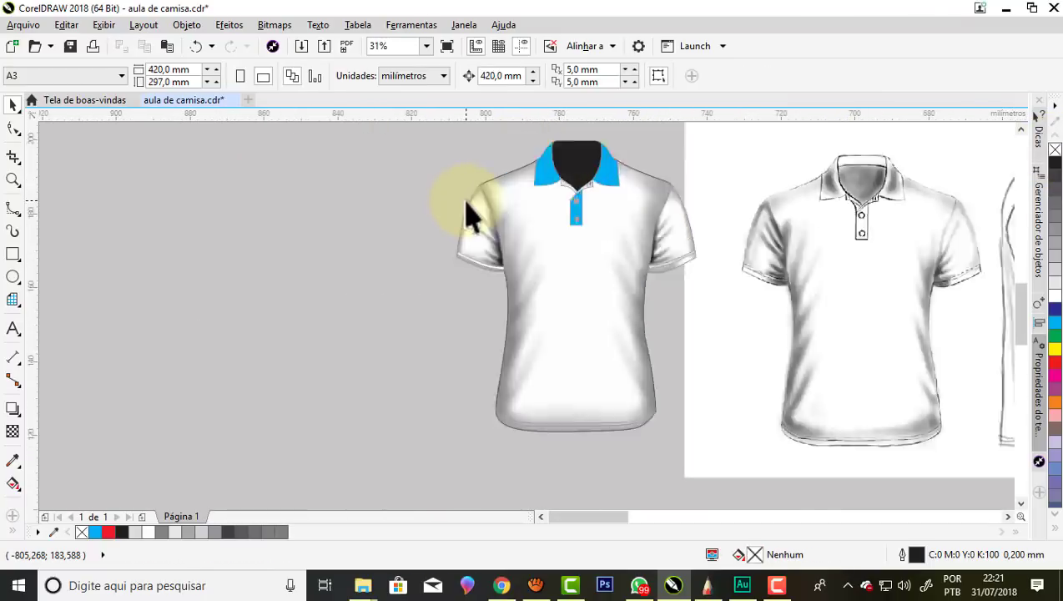
{"action": "scroll", "coordinate": [540, 209], "scroll_direction": "up", "scroll_amount": 2}
{"action": "scroll", "coordinate": [562, 268], "scroll_direction": "up", "scroll_amount": 1}
{"action": "scroll", "coordinate": [382, 238], "scroll_direction": "down", "scroll_amount": 1}
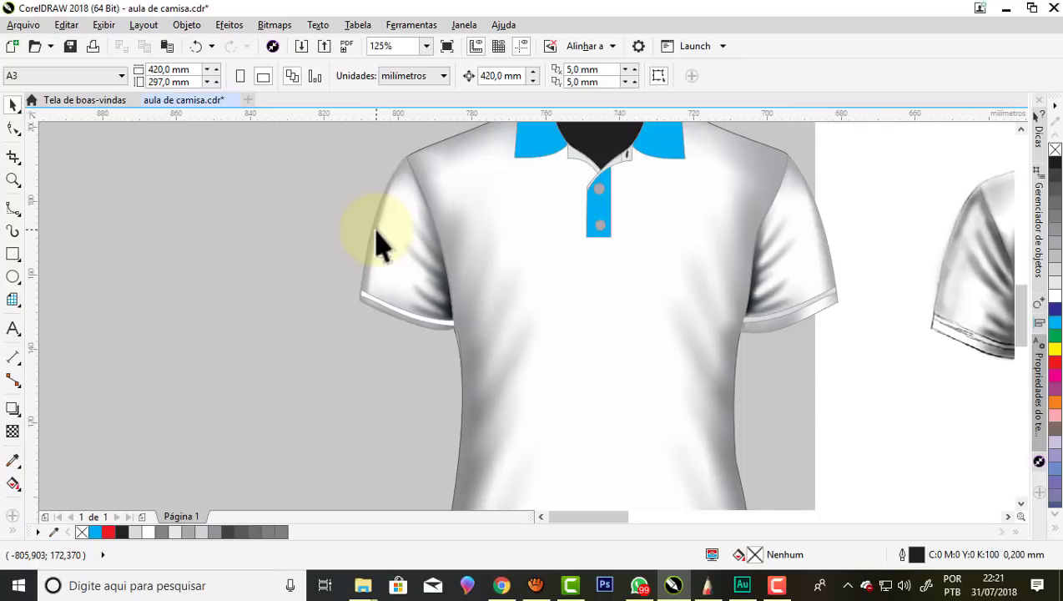
{"action": "scroll", "coordinate": [378, 242], "scroll_direction": "down", "scroll_amount": 1}
{"action": "scroll", "coordinate": [538, 243], "scroll_direction": "up", "scroll_amount": 1}
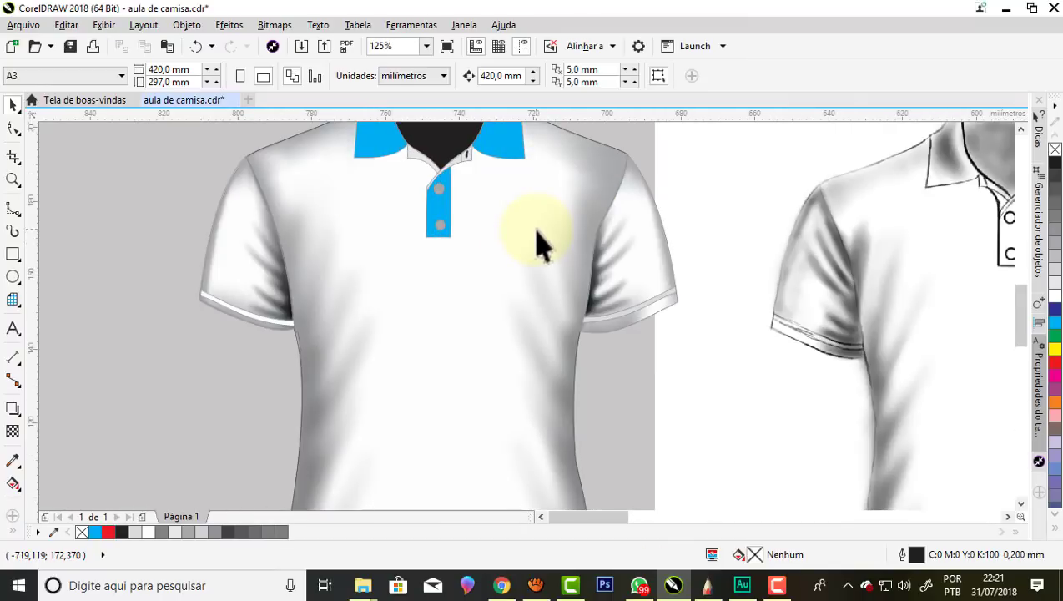
{"action": "scroll", "coordinate": [538, 243], "scroll_direction": "down", "scroll_amount": 1}
{"action": "scroll", "coordinate": [538, 243], "scroll_direction": "up", "scroll_amount": 1}
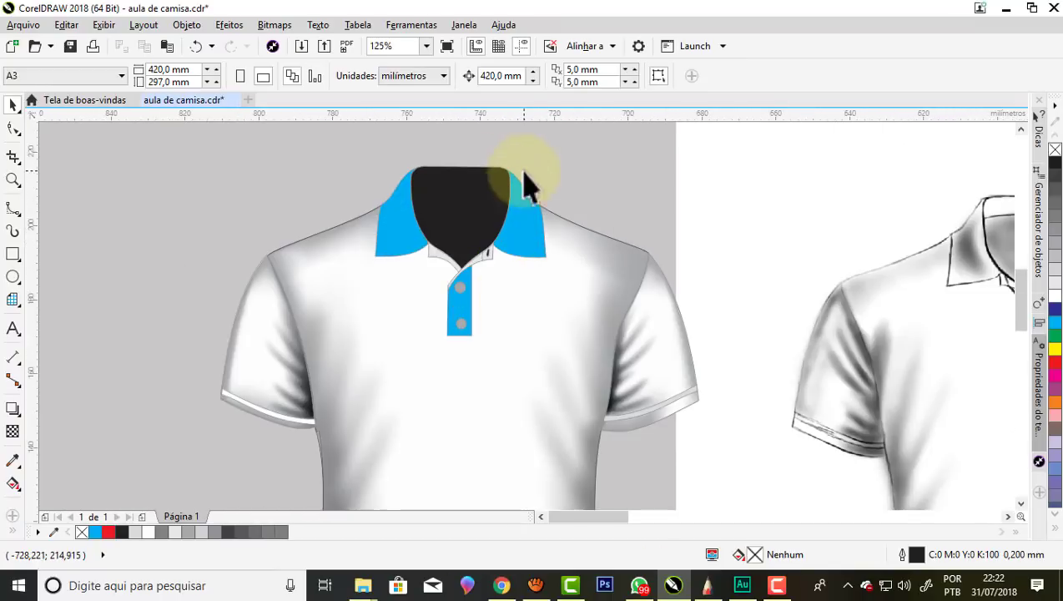
{"action": "left_click", "coordinate": [513, 241]}
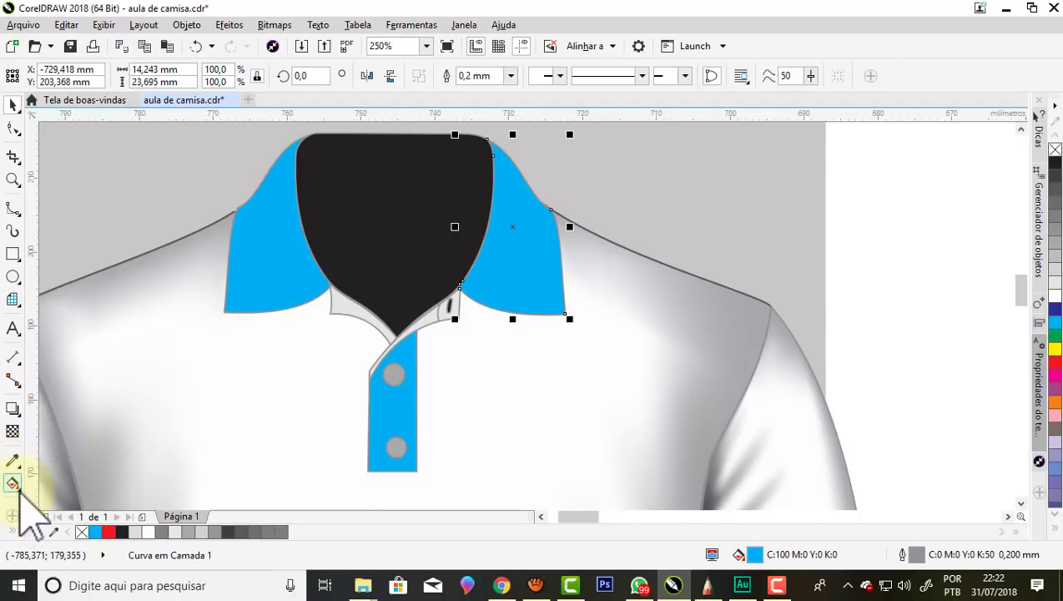
Apply a mesh fill to the right collar, shift a lower node, and add vertical and horizontal mesh lines.
{"action": "left_click", "coordinate": [20, 491]}
{"action": "left_click", "coordinate": [38, 503]}
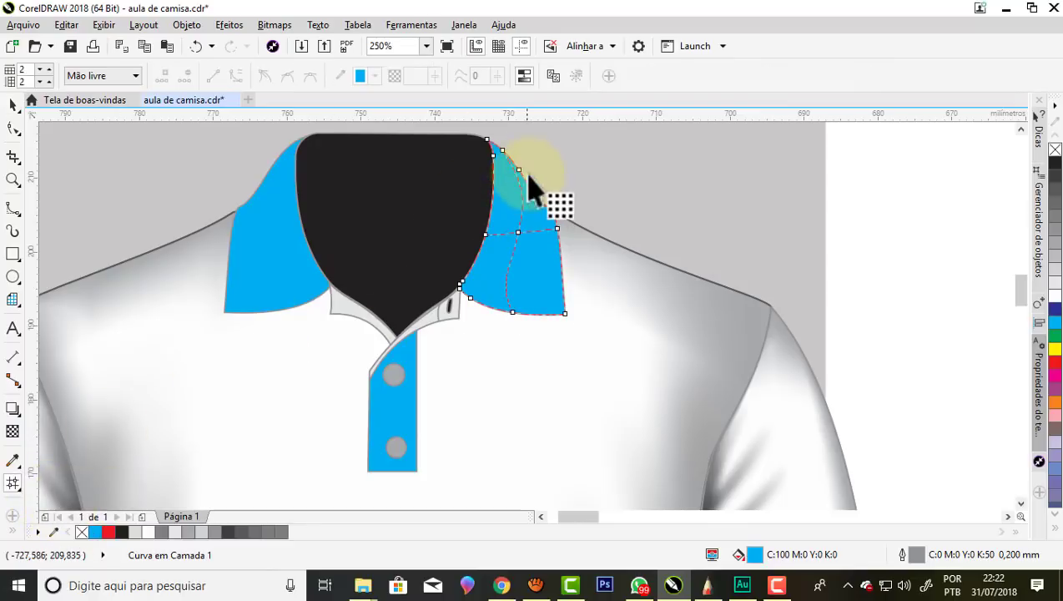
{"action": "scroll", "coordinate": [534, 188], "scroll_direction": "up", "scroll_amount": 2}
{"action": "left_click", "coordinate": [507, 297]}
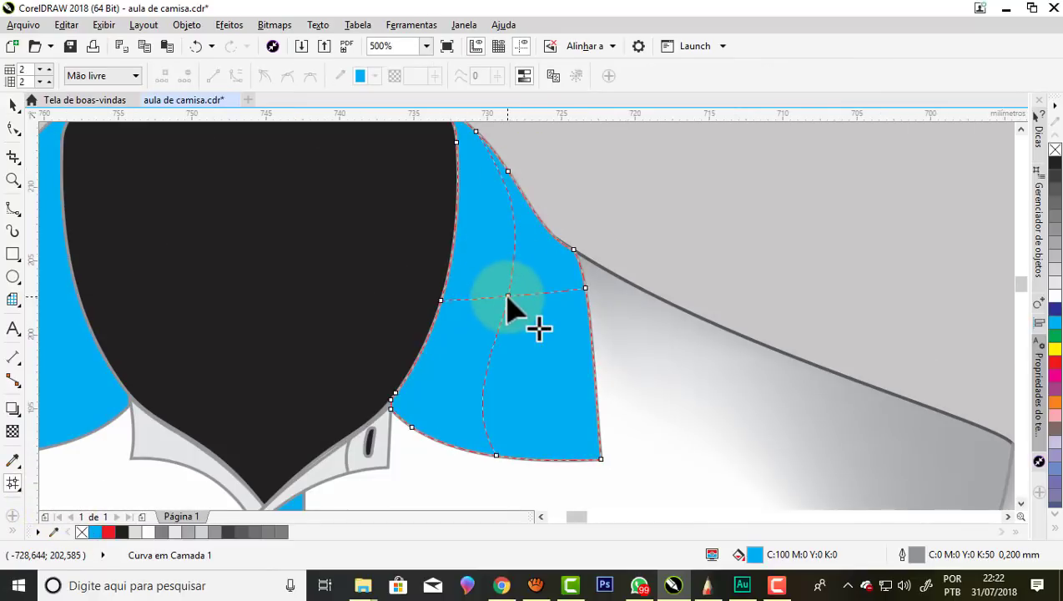
{"action": "left_click", "coordinate": [462, 401]}
{"action": "left_click_drag", "start_coordinate": [461, 402], "coordinate": [495, 406]}
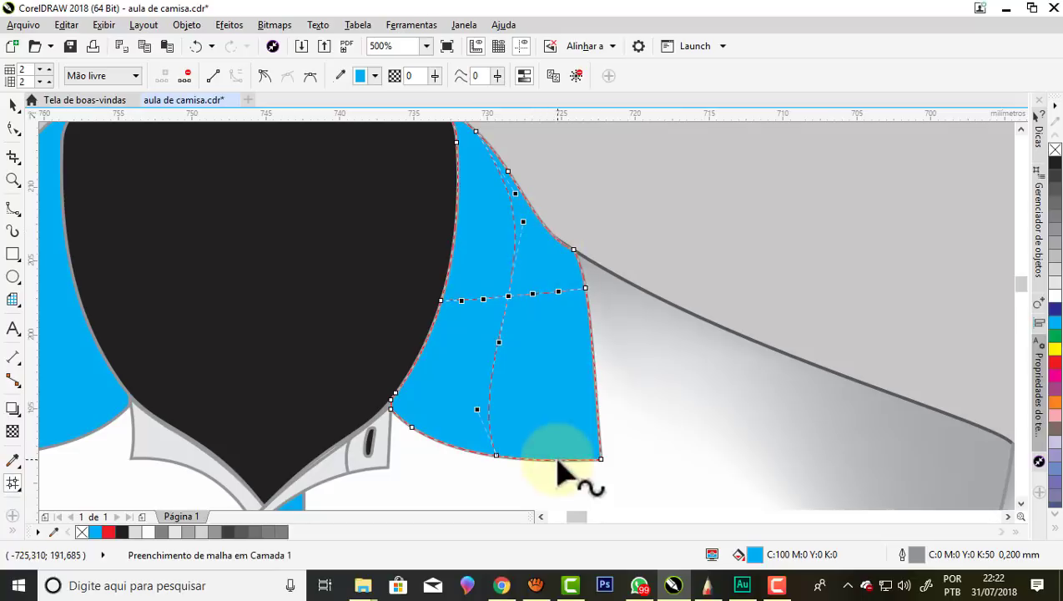
{"action": "double_click", "coordinate": [553, 459]}
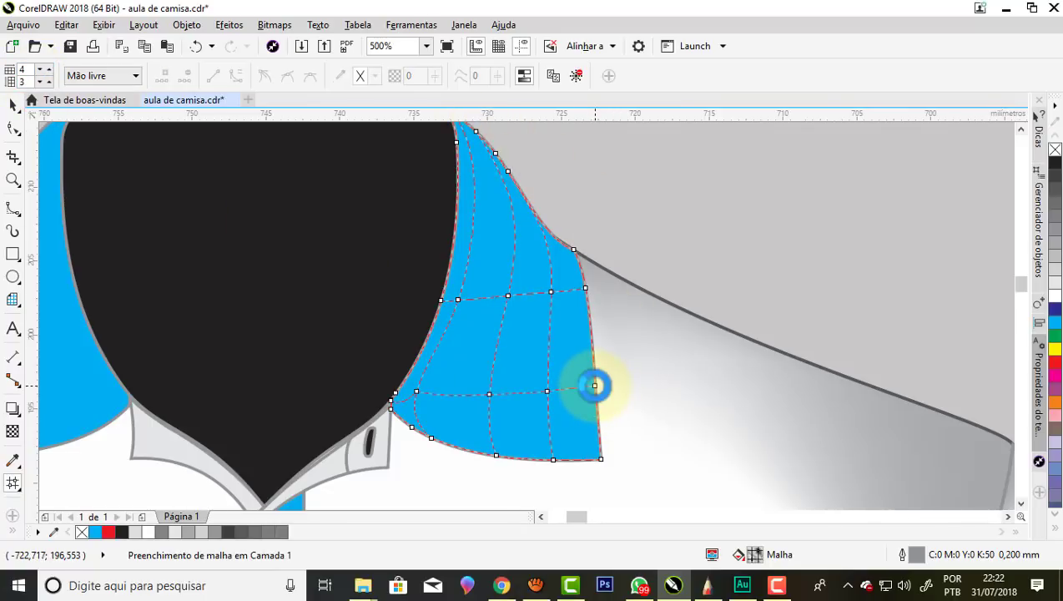
{"action": "double_click", "coordinate": [590, 342]}
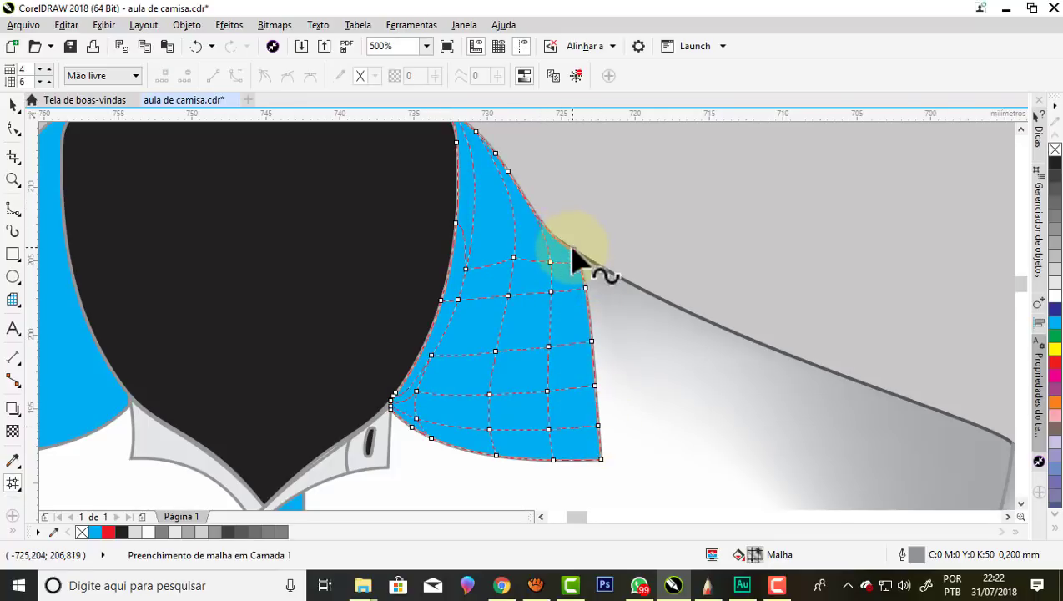
Shade the collar's outer-edge mesh nodes 50% grey.
{"action": "scroll", "coordinate": [584, 238], "scroll_direction": "down", "scroll_amount": 2}
{"action": "scroll", "coordinate": [584, 259], "scroll_direction": "up", "scroll_amount": 2}
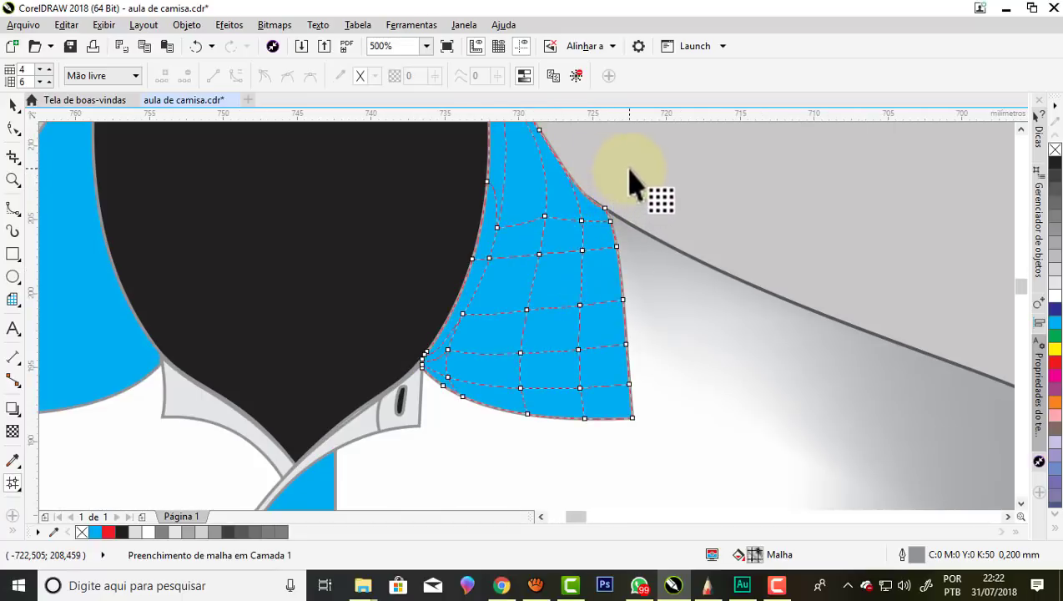
{"action": "mouse_move", "coordinate": [630, 171]}
{"action": "left_mouse_down"}
{"action": "mouse_move", "coordinate": [668, 428]}
{"action": "mouse_move", "coordinate": [603, 289]}
{"action": "mouse_move", "coordinate": [600, 202]}
{"action": "left_mouse_up"}
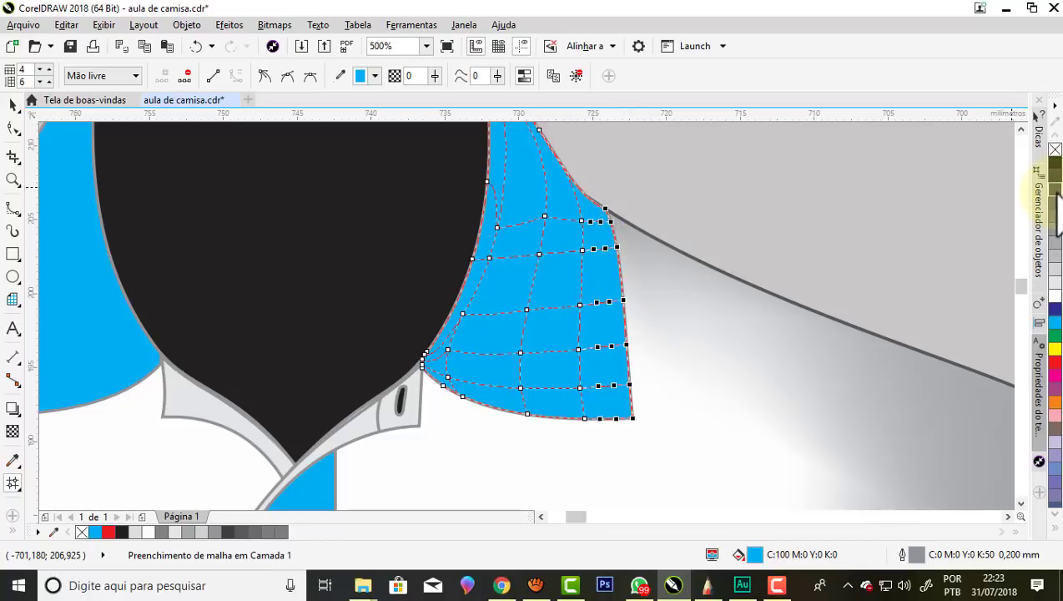
{"action": "left_click", "coordinate": [1056, 196]}
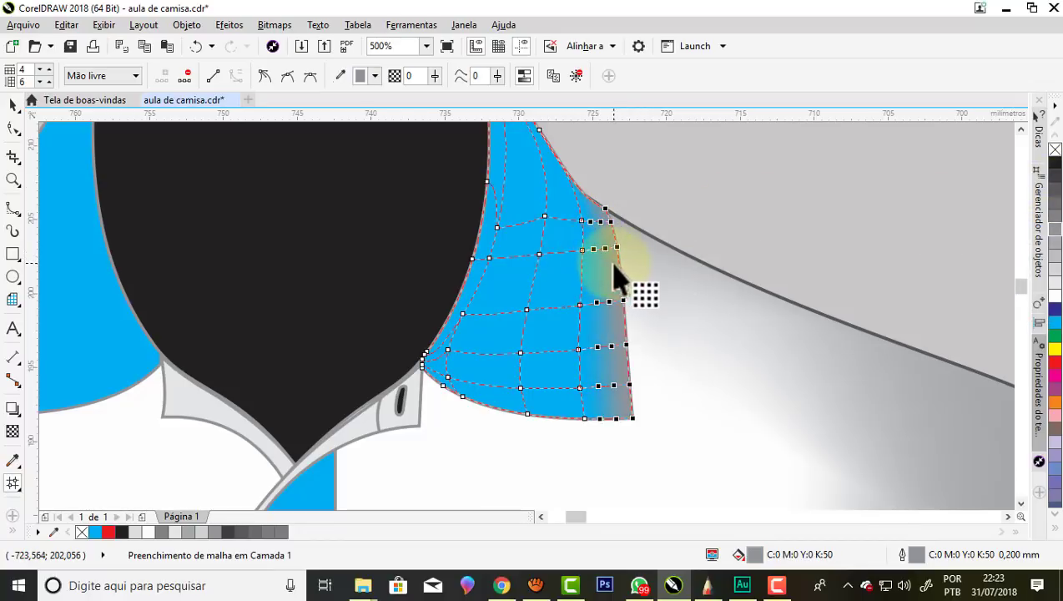
Select the mesh nodes along the collar's inner edge.
{"action": "scroll", "coordinate": [613, 278], "scroll_direction": "down", "scroll_amount": 2}
{"action": "scroll", "coordinate": [546, 351], "scroll_direction": "up", "scroll_amount": 2}
{"action": "mouse_move", "coordinate": [723, 332]}
{"action": "left_mouse_down"}
{"action": "mouse_move", "coordinate": [528, 358]}
{"action": "mouse_move", "coordinate": [498, 327]}
{"action": "mouse_move", "coordinate": [502, 316]}
{"action": "left_mouse_up"}
{"action": "left_click_drag", "start_coordinate": [699, 338], "coordinate": [700, 340]}
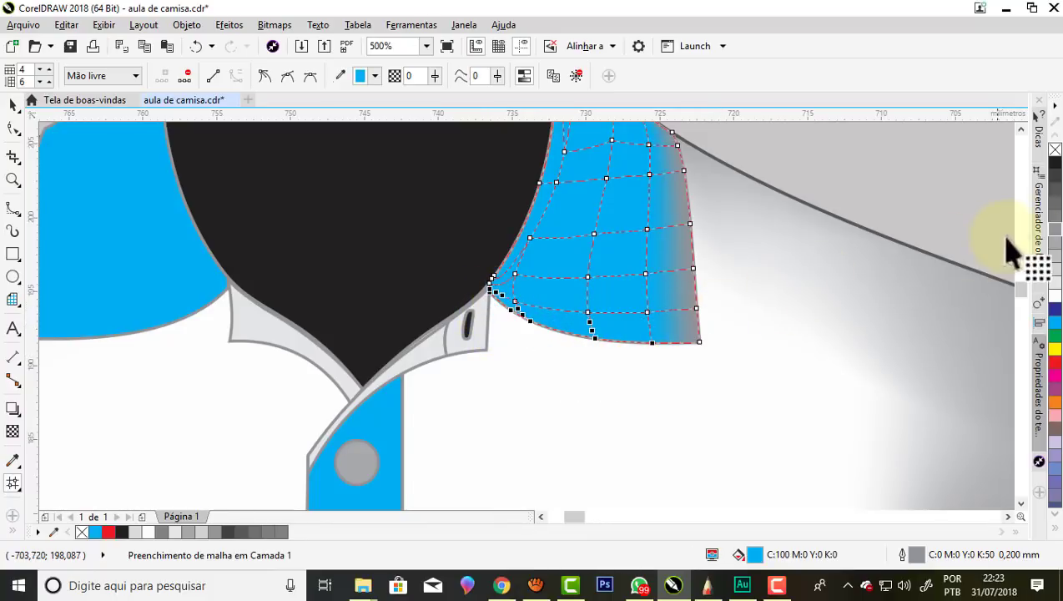
{"action": "scroll", "coordinate": [701, 338], "scroll_direction": "down", "scroll_amount": 1}
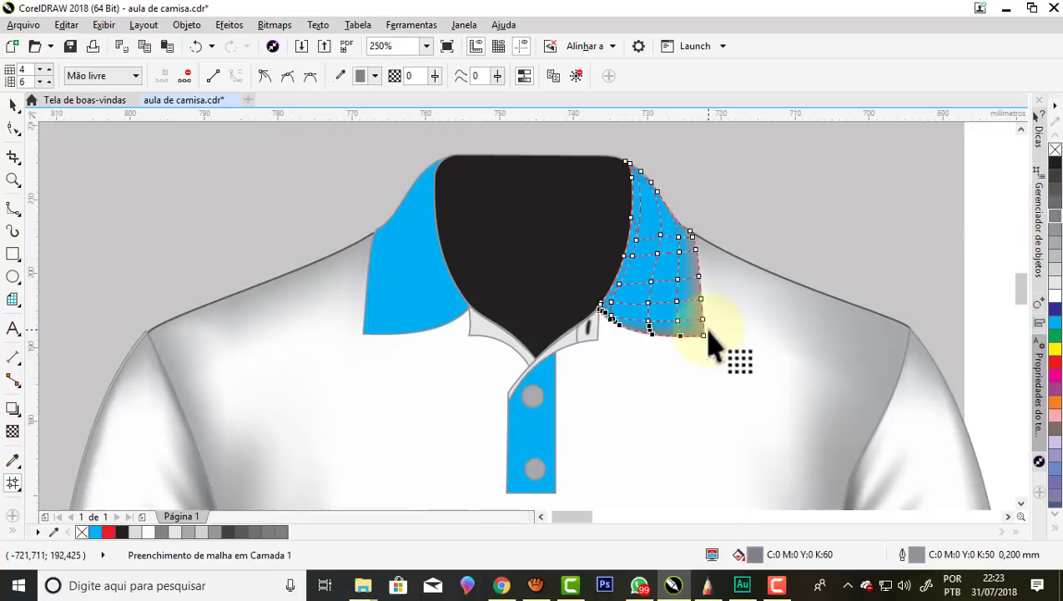
{"action": "scroll", "coordinate": [628, 171], "scroll_direction": "up", "scroll_amount": 1}
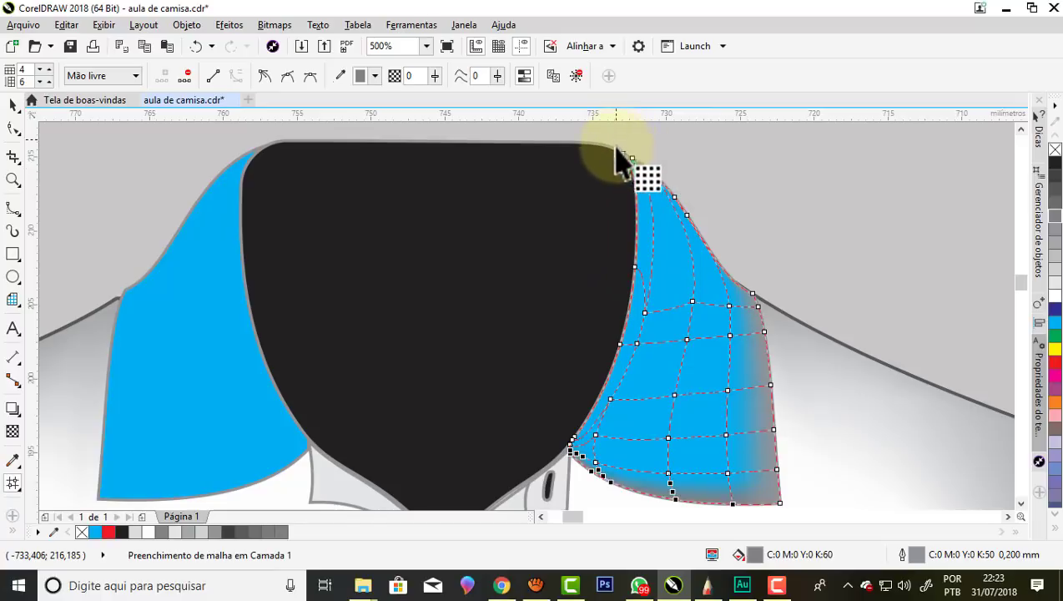
{"action": "mouse_move", "coordinate": [618, 142]}
{"action": "left_mouse_down"}
{"action": "mouse_move", "coordinate": [559, 388]}
{"action": "mouse_move", "coordinate": [616, 399]}
{"action": "mouse_move", "coordinate": [634, 163]}
{"action": "mouse_move", "coordinate": [622, 155]}
{"action": "left_mouse_up"}
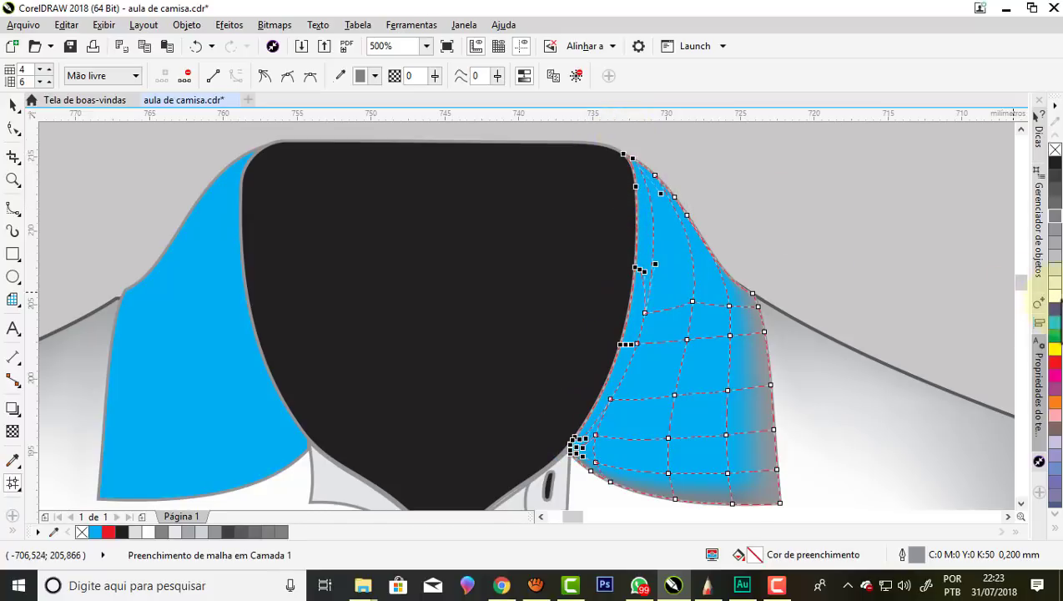
Colour the inner-edge mesh nodes white and move a top collar node.
{"action": "left_click", "coordinate": [1056, 294]}
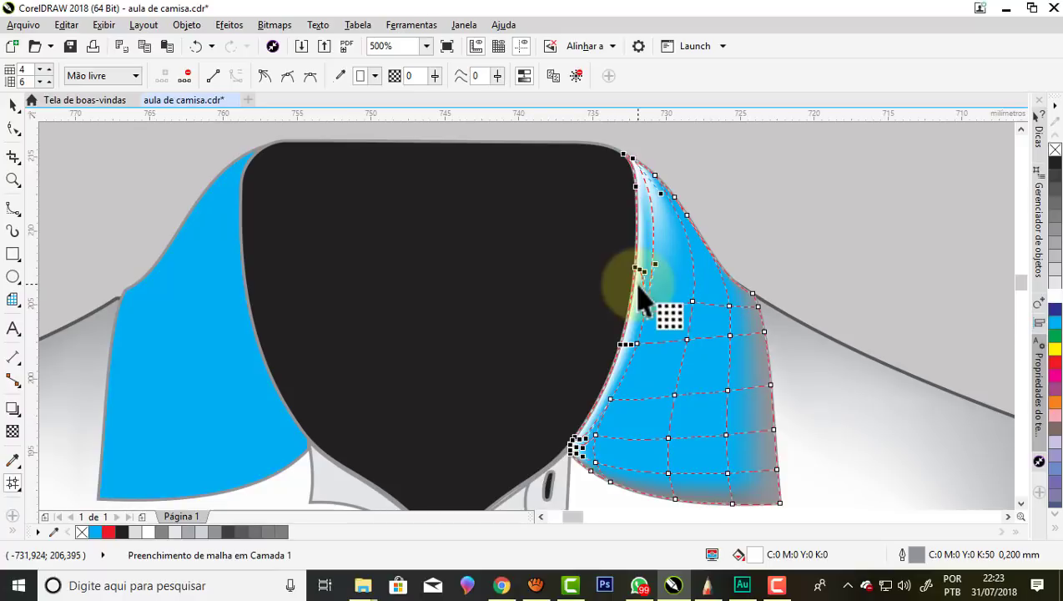
{"action": "scroll", "coordinate": [638, 296], "scroll_direction": "up", "scroll_amount": 3}
{"action": "scroll", "coordinate": [607, 280], "scroll_direction": "down", "scroll_amount": 2}
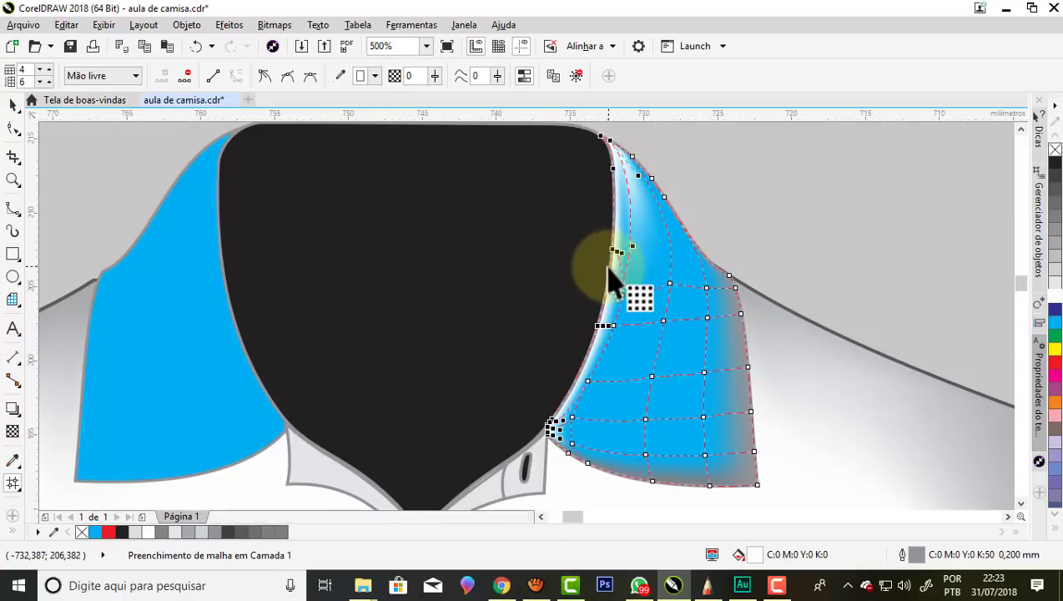
{"action": "scroll", "coordinate": [609, 279], "scroll_direction": "down", "scroll_amount": 1}
{"action": "scroll", "coordinate": [627, 224], "scroll_direction": "up", "scroll_amount": 1}
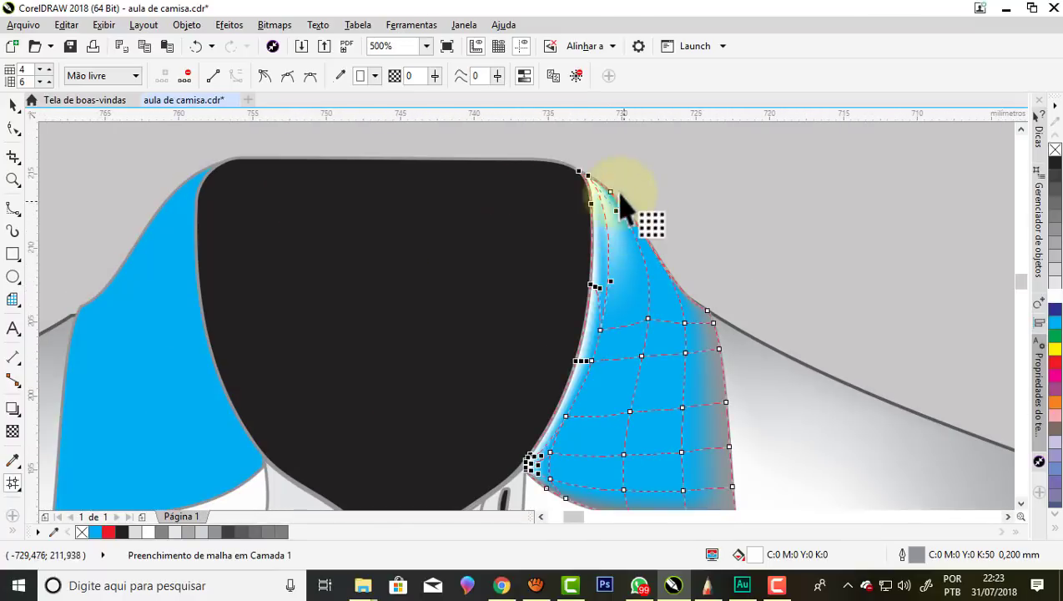
{"action": "mouse_move", "coordinate": [587, 171]}
{"action": "left_mouse_down"}
{"action": "mouse_move", "coordinate": [724, 315]}
{"action": "mouse_move", "coordinate": [688, 312]}
{"action": "mouse_move", "coordinate": [630, 237]}
{"action": "left_mouse_up"}
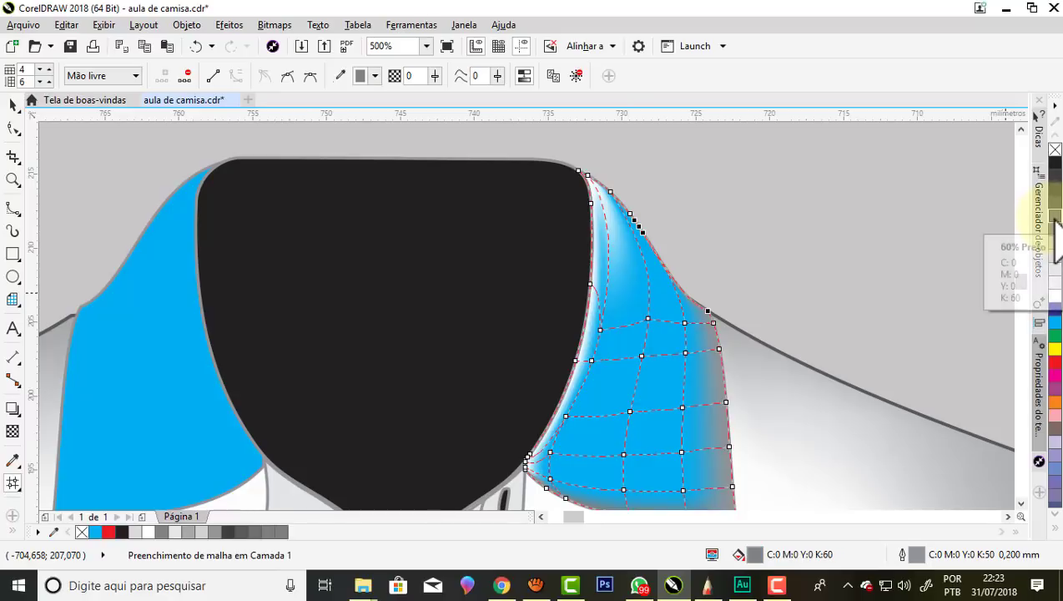
{"action": "left_click", "coordinate": [896, 230]}
Set the upper-edge nodes to 40% grey and the inner left-edge nodes to light grey.
{"action": "left_click_drag", "start_coordinate": [595, 177], "coordinate": [731, 254]}
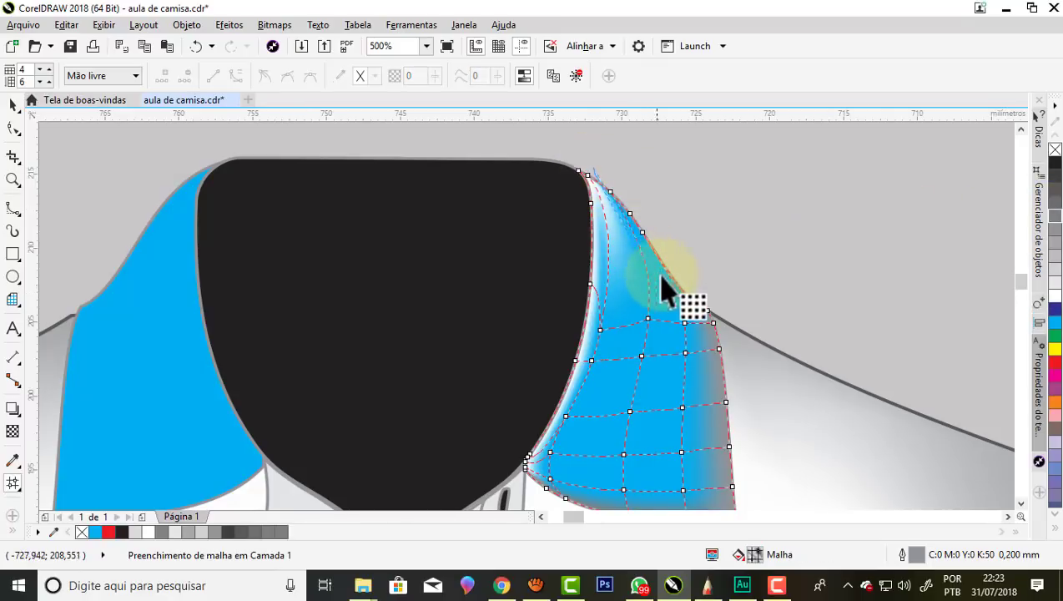
{"action": "left_click", "coordinate": [1053, 255]}
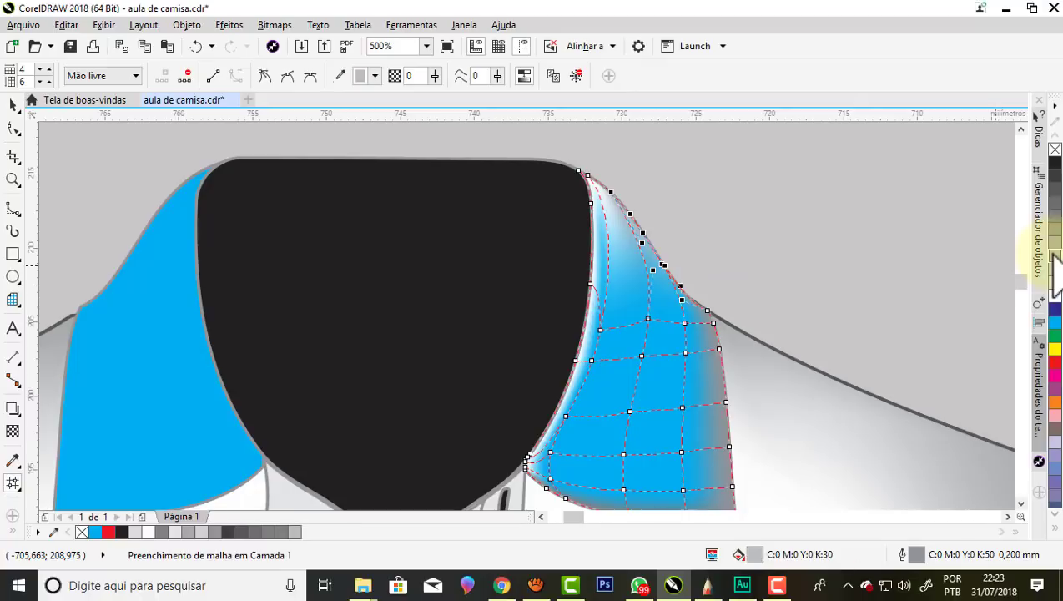
{"action": "left_click", "coordinate": [1053, 222]}
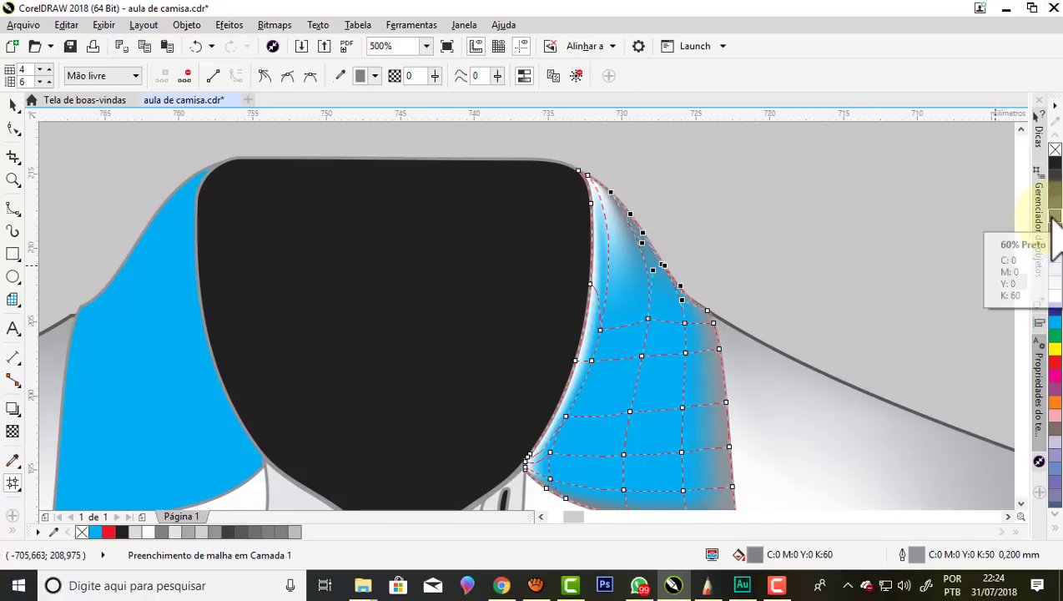
{"action": "left_click", "coordinate": [1053, 242]}
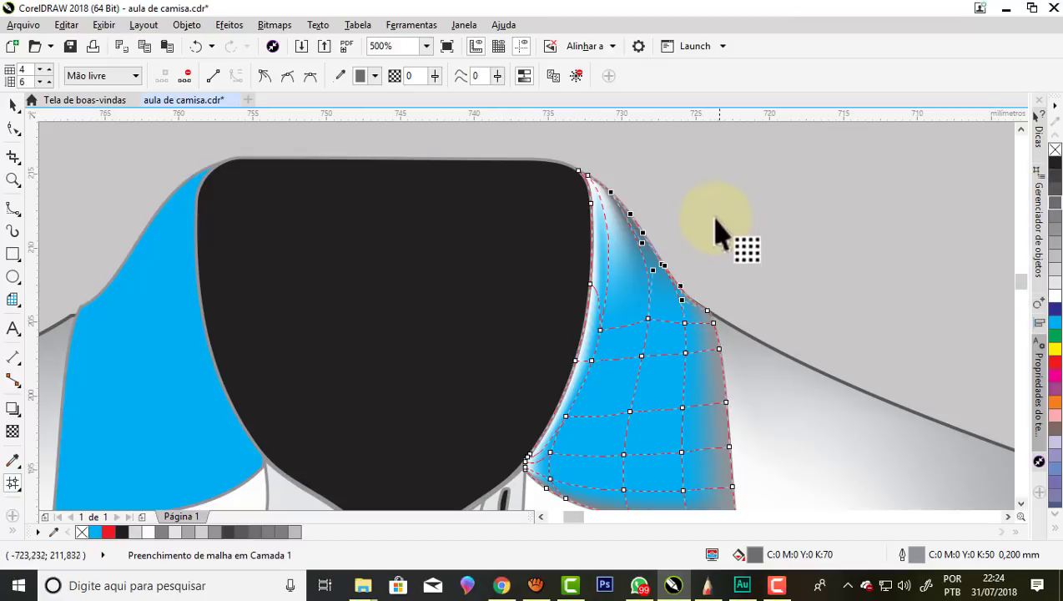
{"action": "scroll", "coordinate": [717, 231], "scroll_direction": "down", "scroll_amount": 1}
{"action": "scroll", "coordinate": [692, 292], "scroll_direction": "up", "scroll_amount": 1}
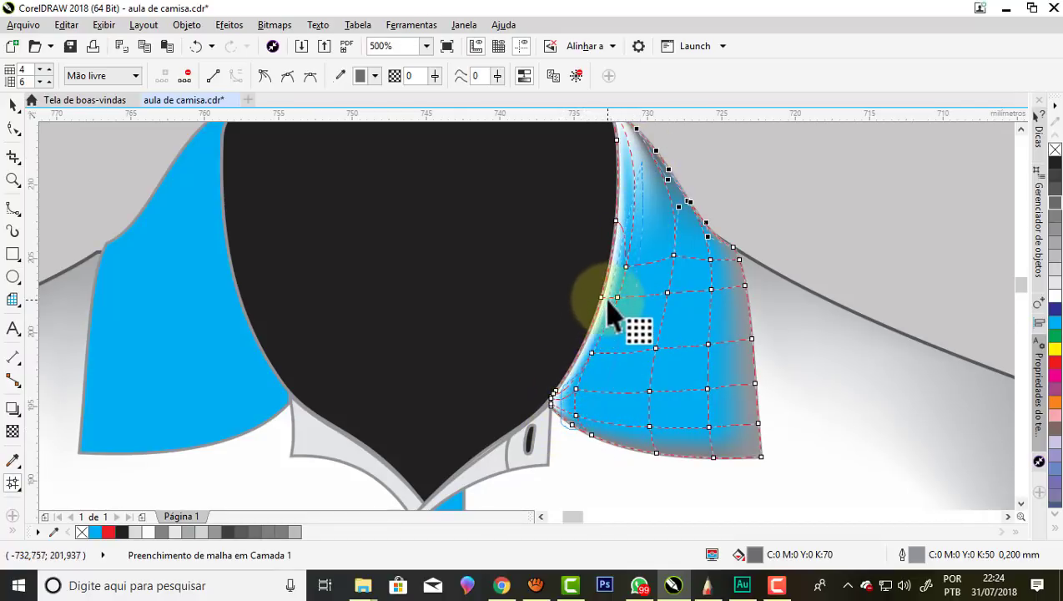
{"action": "left_click", "coordinate": [627, 159]}
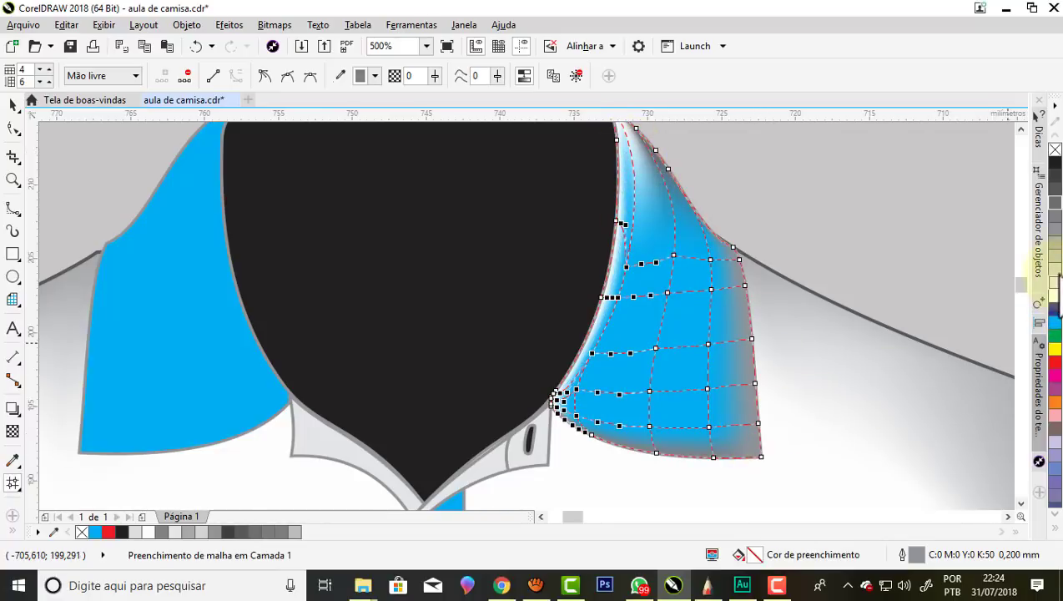
{"action": "left_click", "coordinate": [1054, 269]}
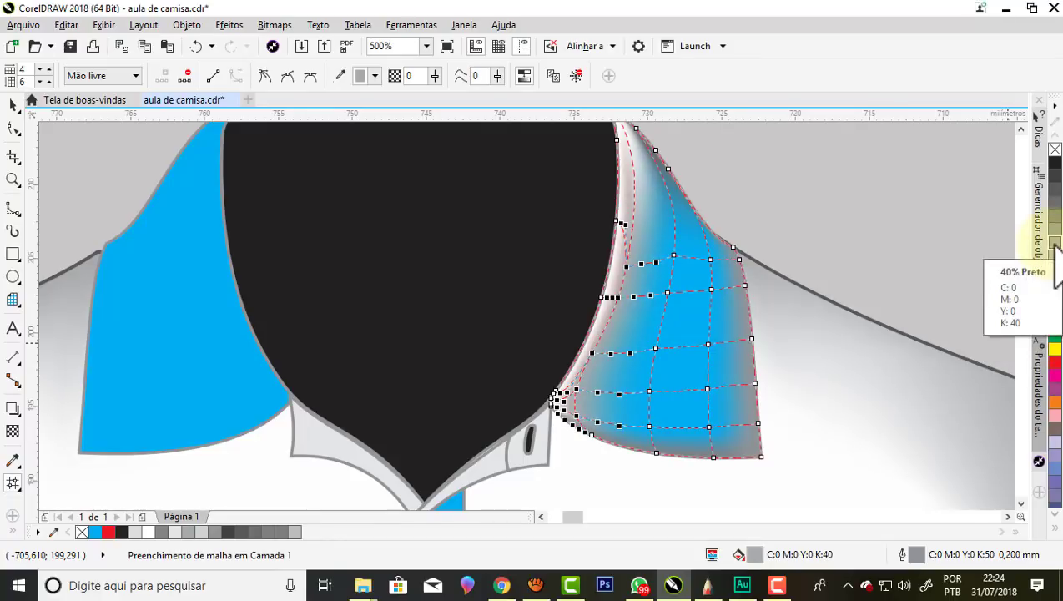
Delete surplus upper-right edge nodes and tint the remaining upper-right nodes grey.
{"action": "scroll", "coordinate": [630, 222], "scroll_direction": "up", "scroll_amount": 2}
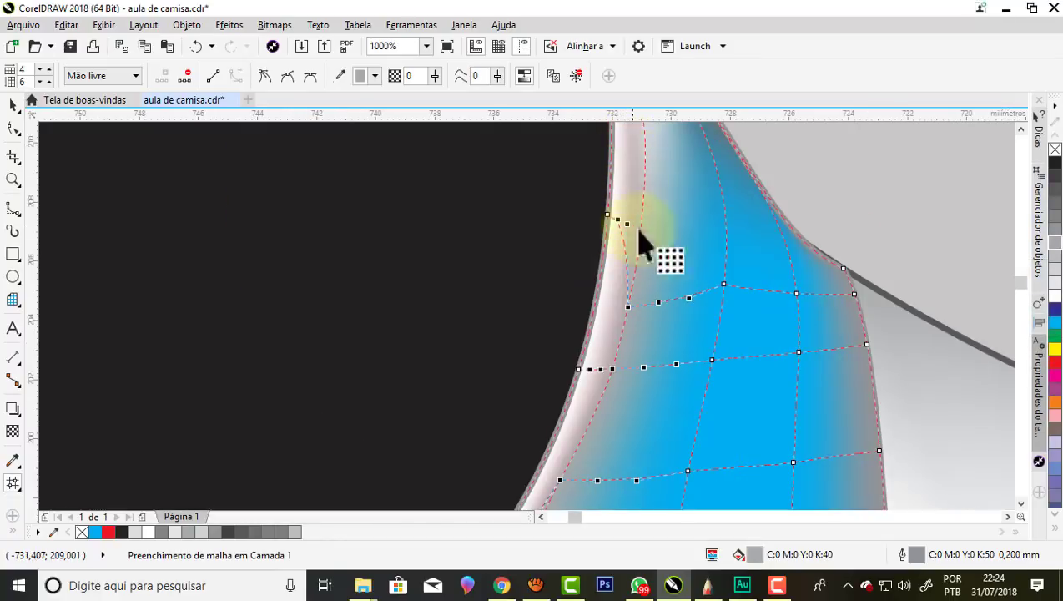
{"action": "scroll", "coordinate": [597, 280], "scroll_direction": "down", "scroll_amount": 2}
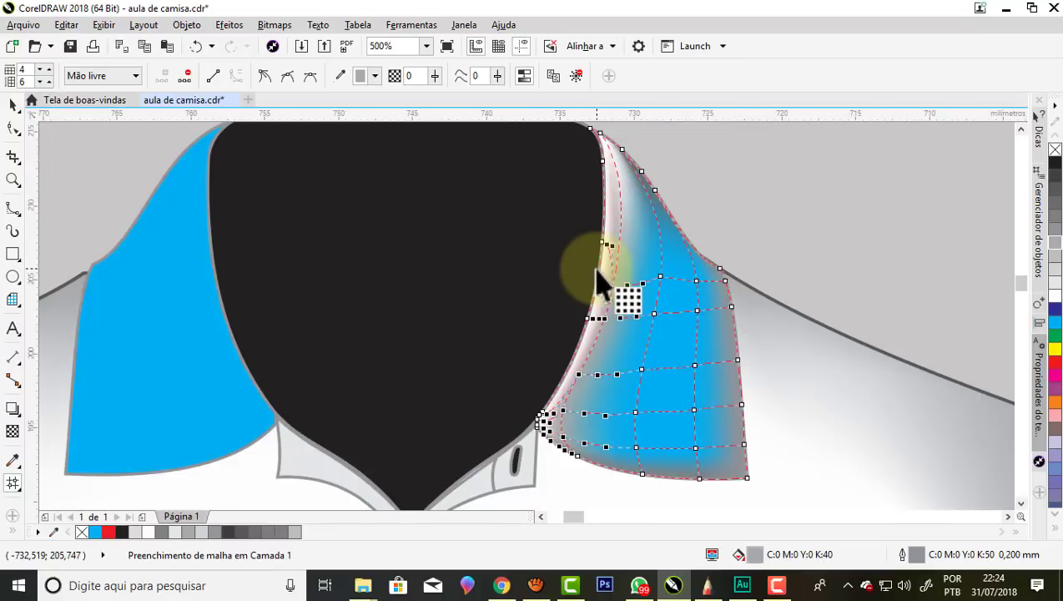
{"action": "mouse_move", "coordinate": [612, 147]}
{"action": "left_mouse_down"}
{"action": "mouse_move", "coordinate": [713, 200]}
{"action": "mouse_move", "coordinate": [684, 166]}
{"action": "left_mouse_up"}
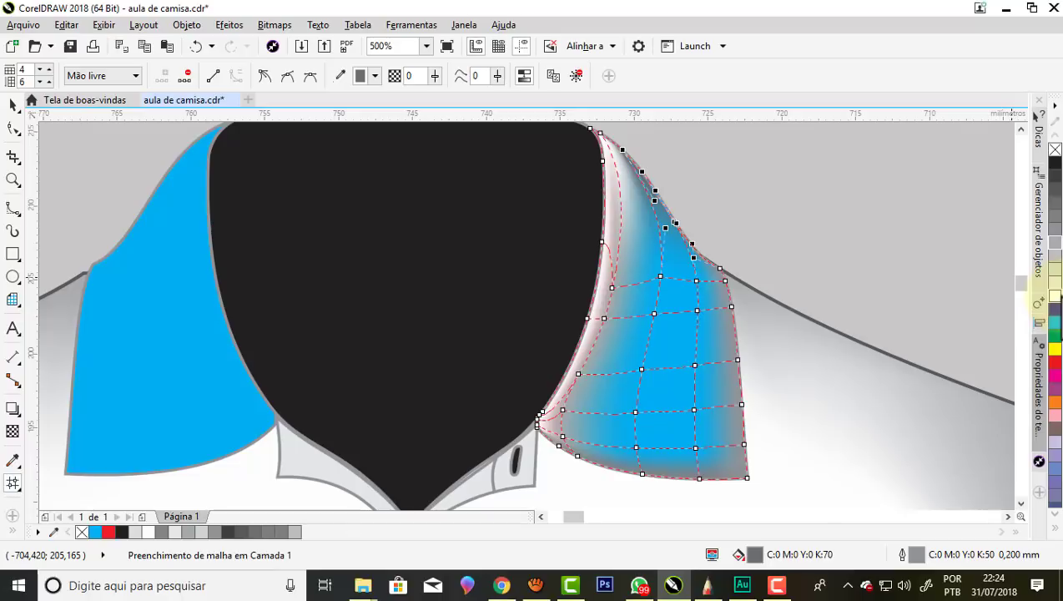
{"action": "key", "text": "Delete"}
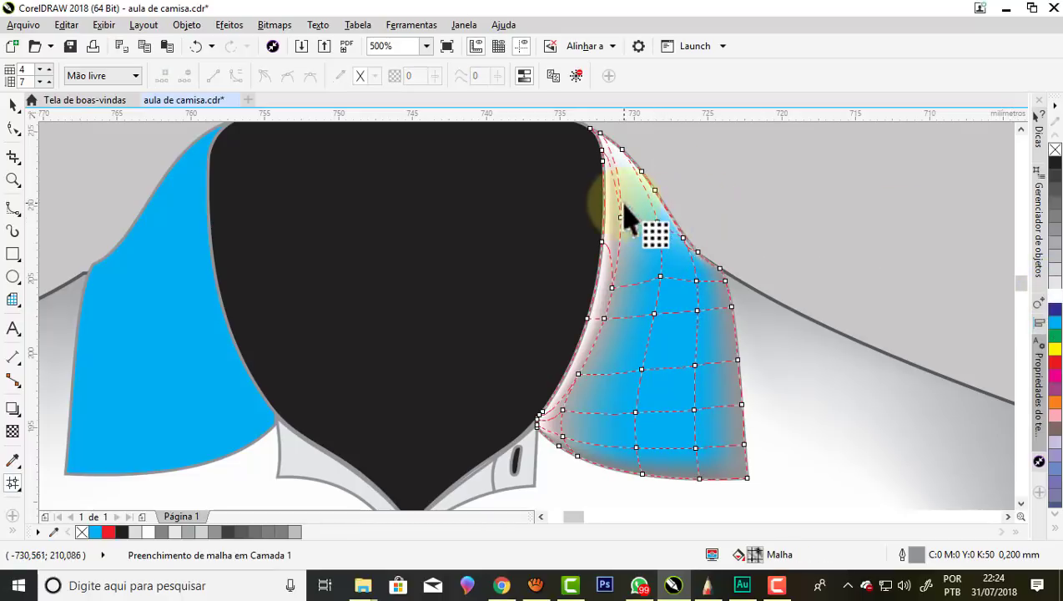
{"action": "left_click", "coordinate": [620, 219]}
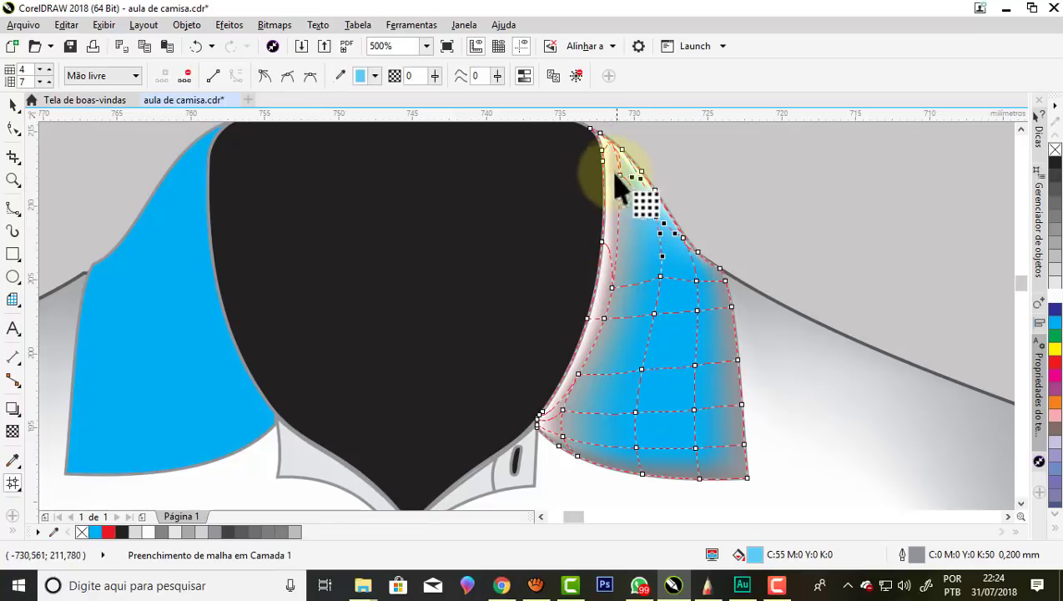
{"action": "left_click_drag", "start_coordinate": [622, 178], "coordinate": [701, 254]}
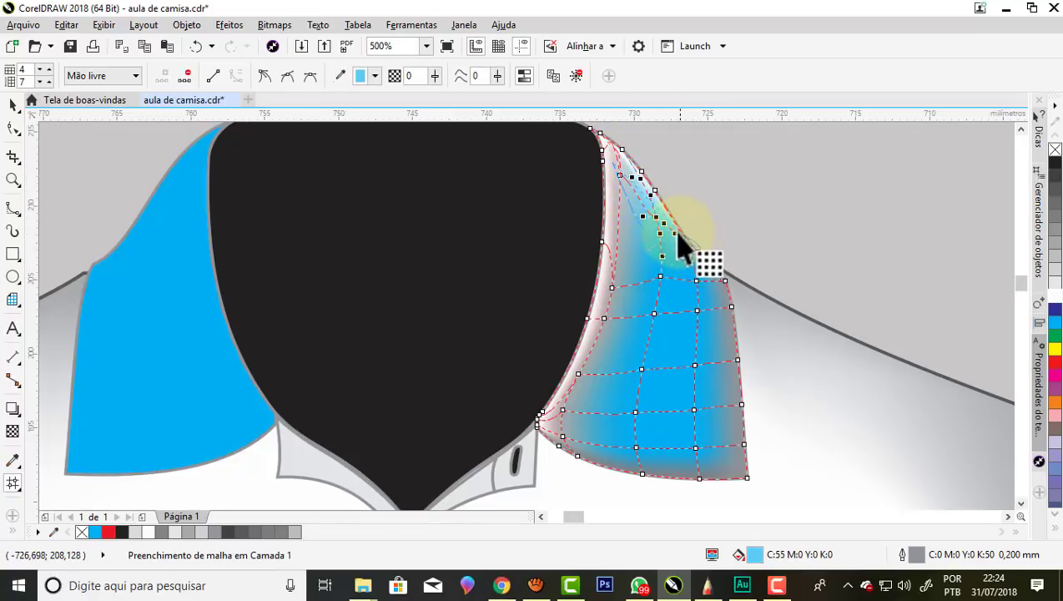
{"action": "left_click_drag", "start_coordinate": [701, 255], "coordinate": [621, 157]}
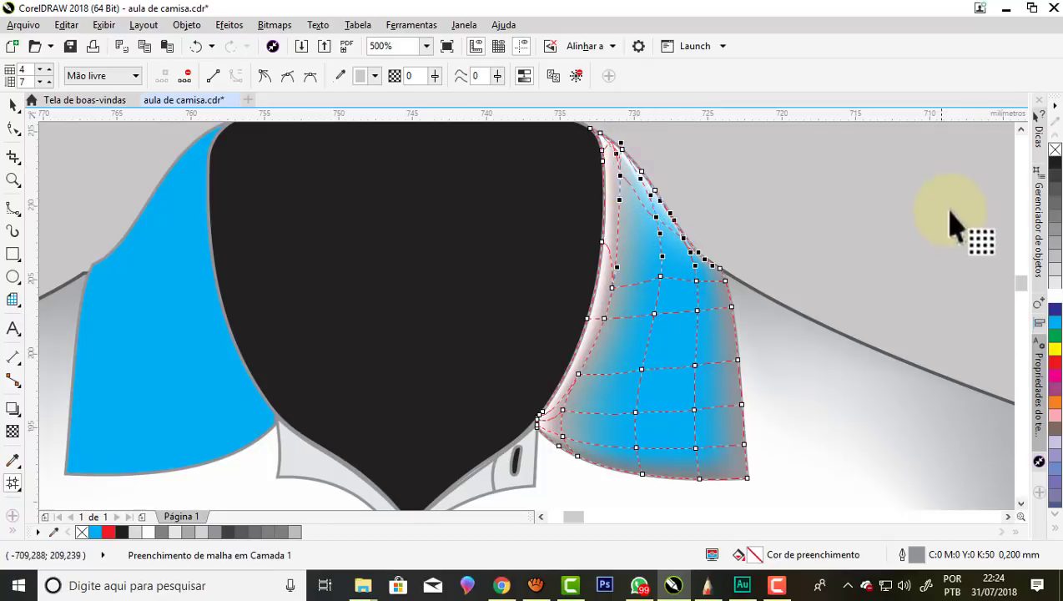
{"action": "left_click", "coordinate": [1053, 238]}
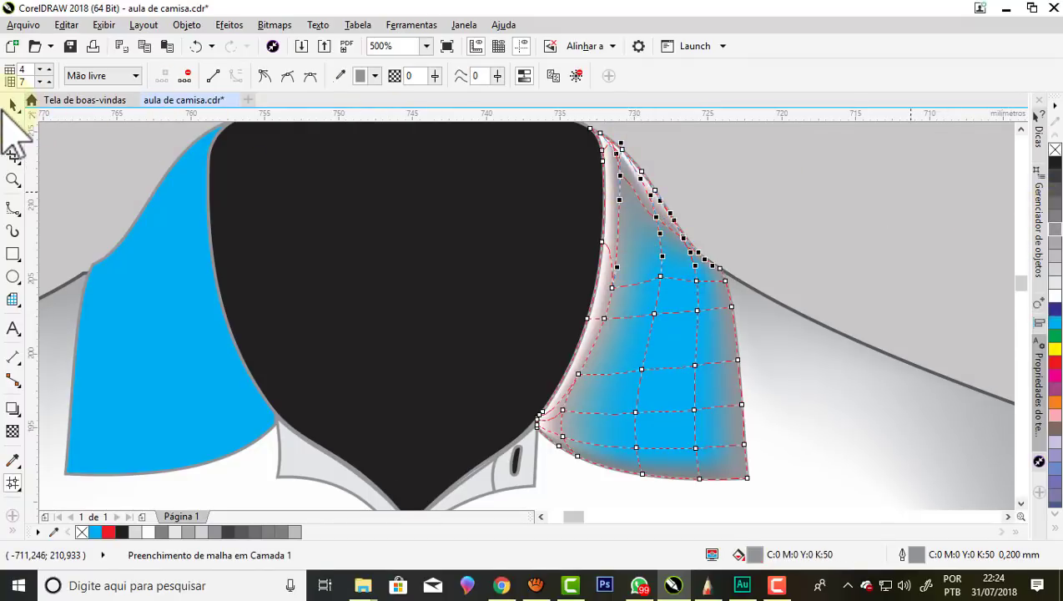
{"action": "left_click", "coordinate": [13, 104]}
{"action": "left_click", "coordinate": [887, 222]}
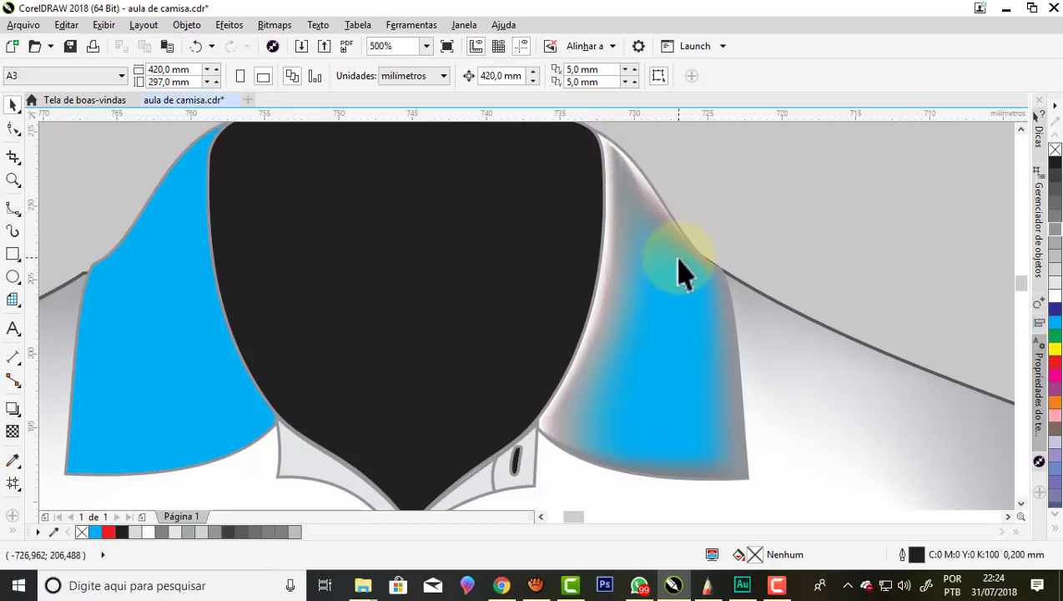
{"action": "scroll", "coordinate": [676, 251], "scroll_direction": "down", "scroll_amount": 1}
{"action": "scroll", "coordinate": [659, 334], "scroll_direction": "down", "scroll_amount": 1}
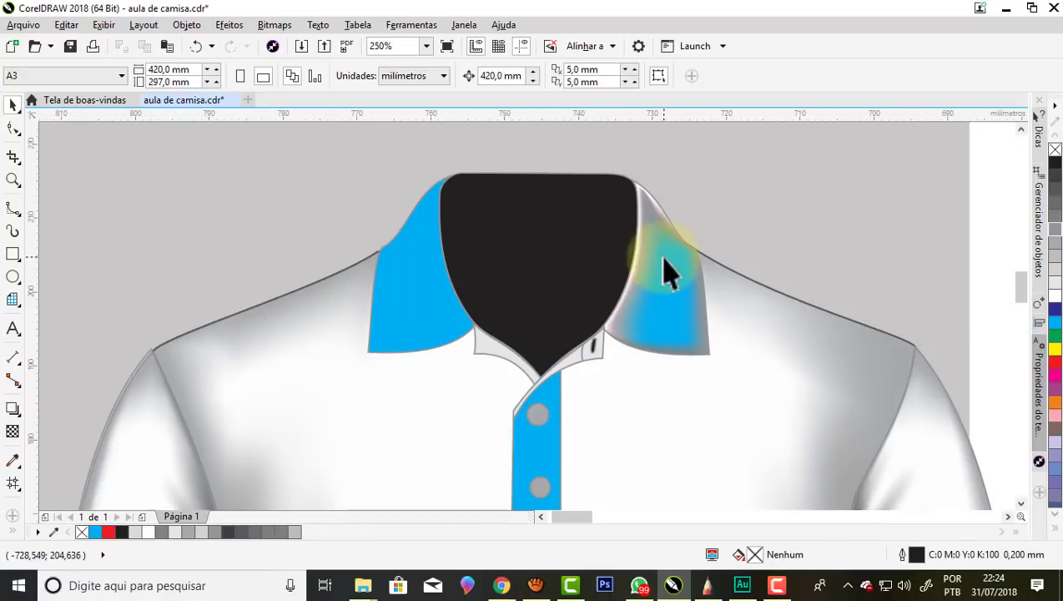
{"action": "scroll", "coordinate": [665, 294], "scroll_direction": "up", "scroll_amount": 1}
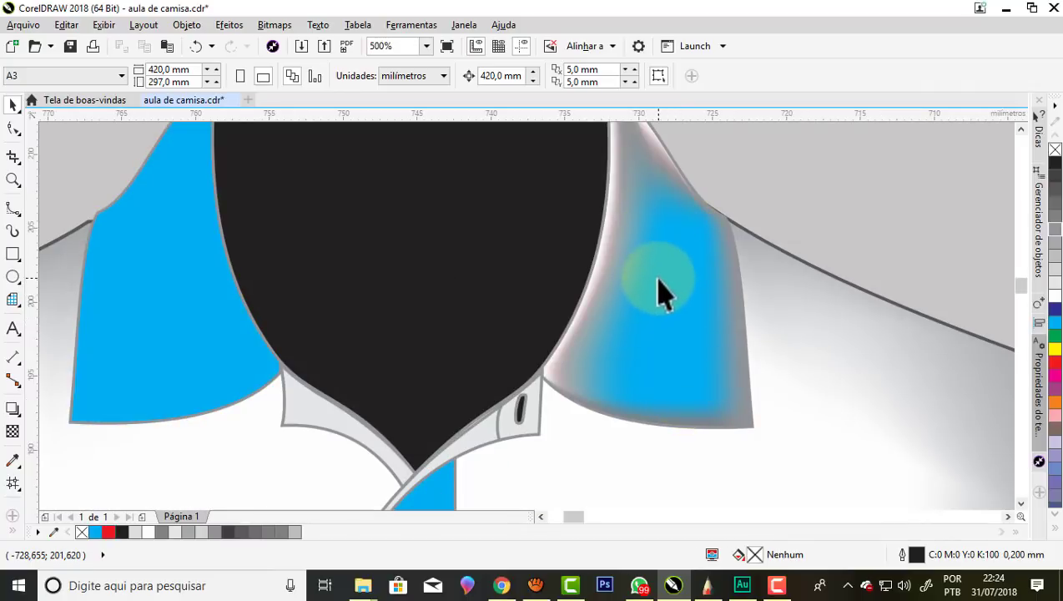
{"action": "left_click", "coordinate": [659, 292]}
{"action": "key", "text": "m"}
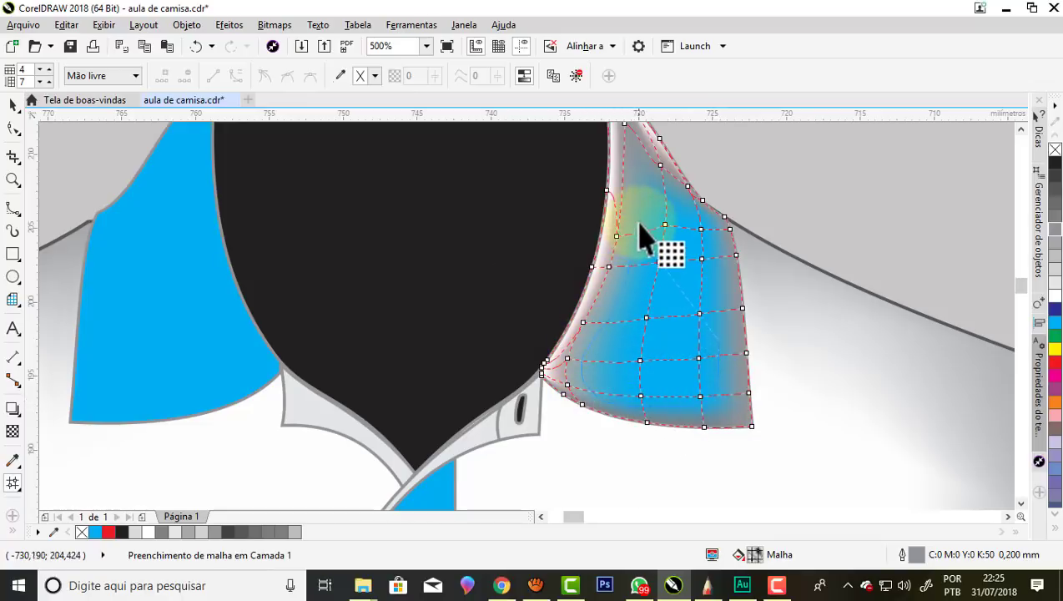
Shift the collar's upper mesh nodes, colour them white, then deselect to review the collar.
{"action": "left_click_drag", "start_coordinate": [646, 159], "coordinate": [716, 242]}
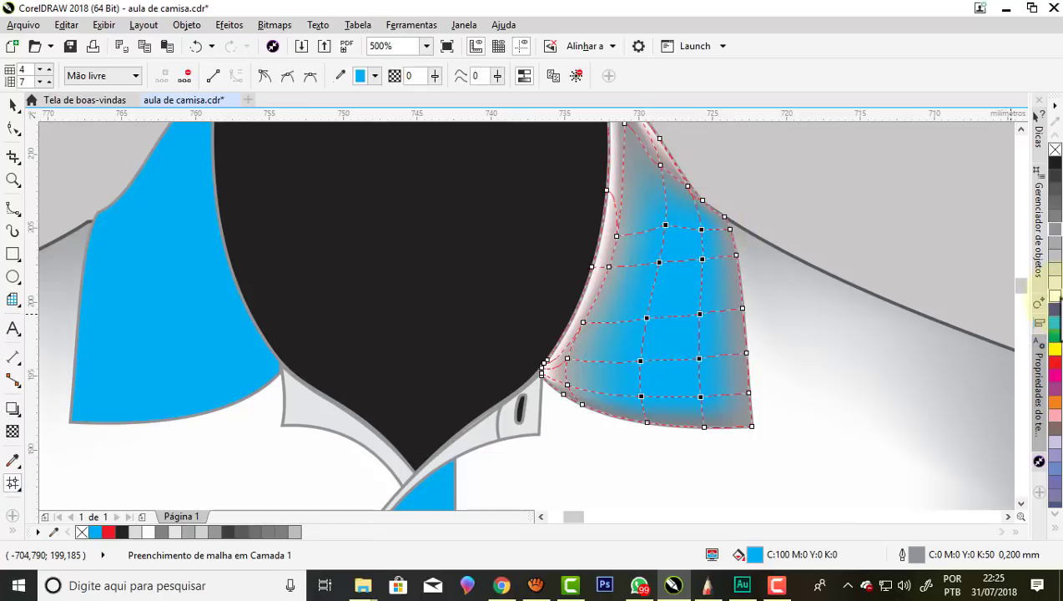
{"action": "left_click", "coordinate": [1054, 298]}
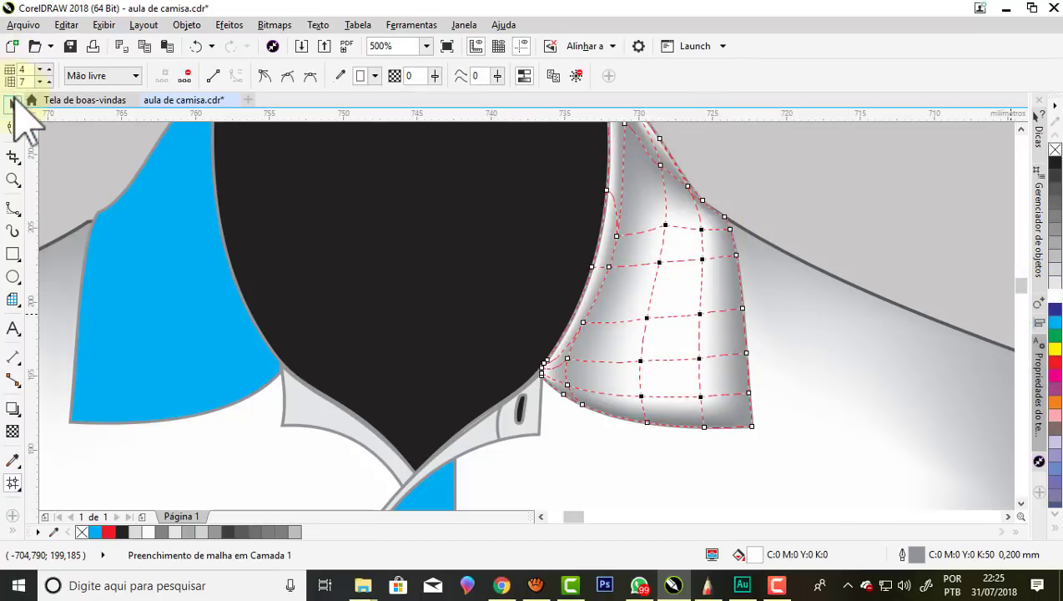
{"action": "left_click", "coordinate": [13, 104]}
{"action": "scroll", "coordinate": [709, 223], "scroll_direction": "down", "scroll_amount": 2}
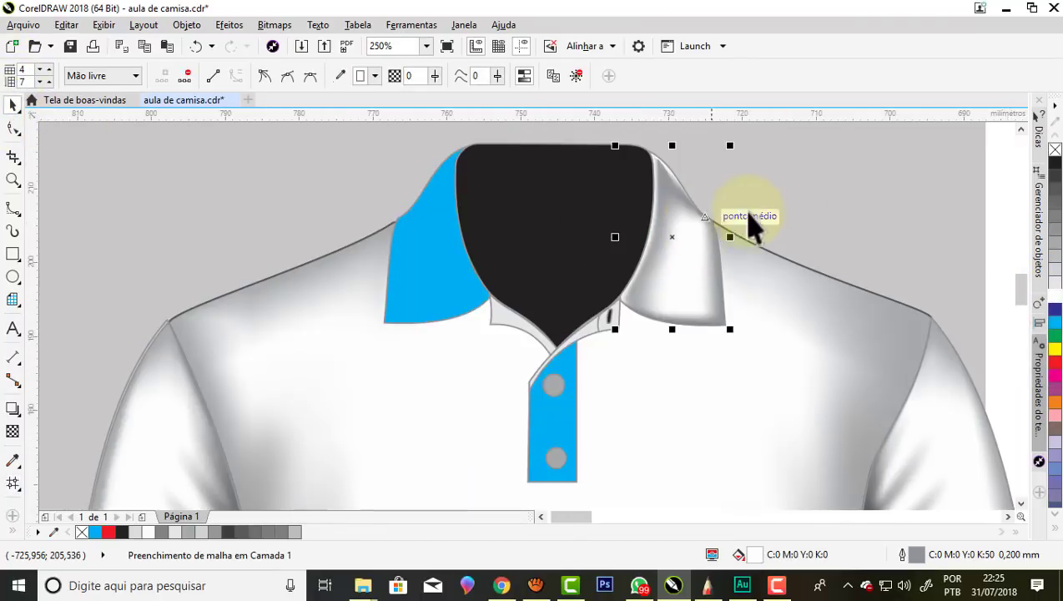
{"action": "left_click", "coordinate": [799, 221]}
{"action": "scroll", "coordinate": [726, 208], "scroll_direction": "down", "scroll_amount": 1}
{"action": "scroll", "coordinate": [700, 208], "scroll_direction": "up", "scroll_amount": 2}
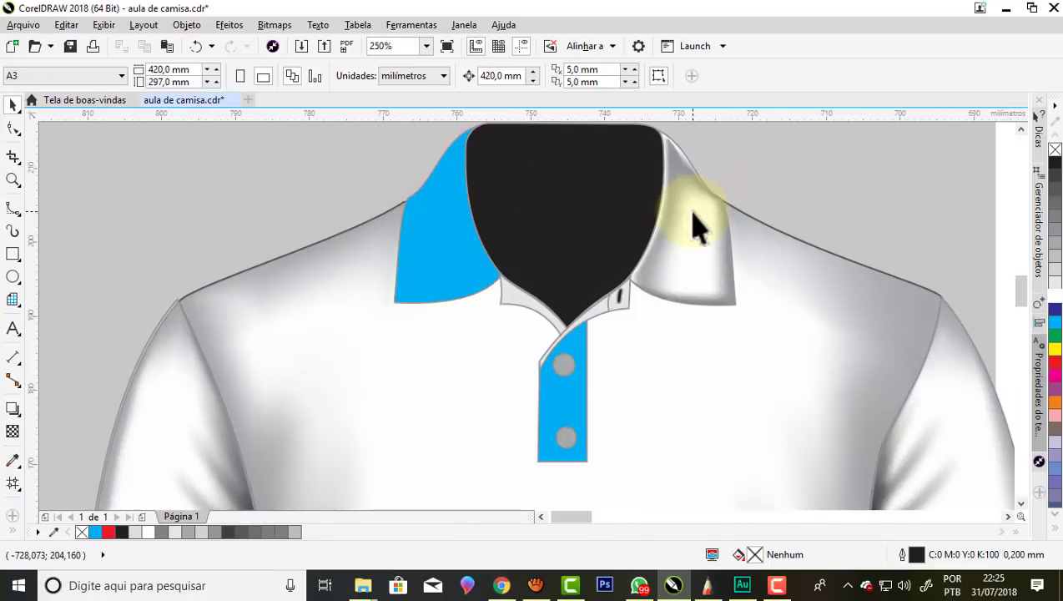
{"action": "scroll", "coordinate": [697, 225], "scroll_direction": "up", "scroll_amount": 2}
{"action": "scroll", "coordinate": [696, 223], "scroll_direction": "down", "scroll_amount": 2}
{"action": "scroll", "coordinate": [688, 201], "scroll_direction": "up", "scroll_amount": 1}
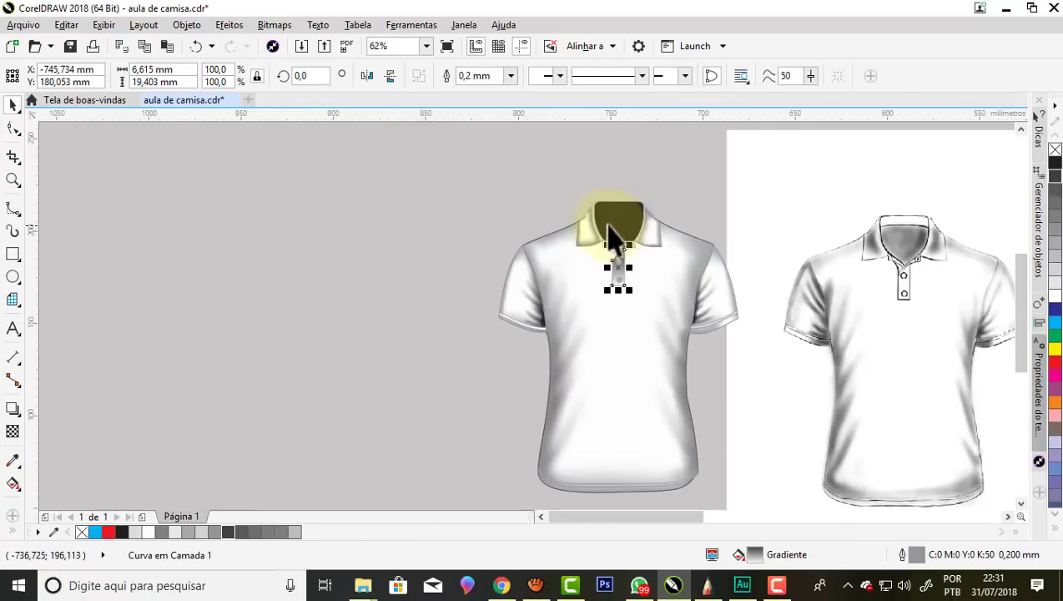
Drag the collar's upper-edge mesh nodes down so the shading follows its outline.
{"action": "scroll", "coordinate": [453, 222], "scroll_direction": "down", "scroll_amount": 2}
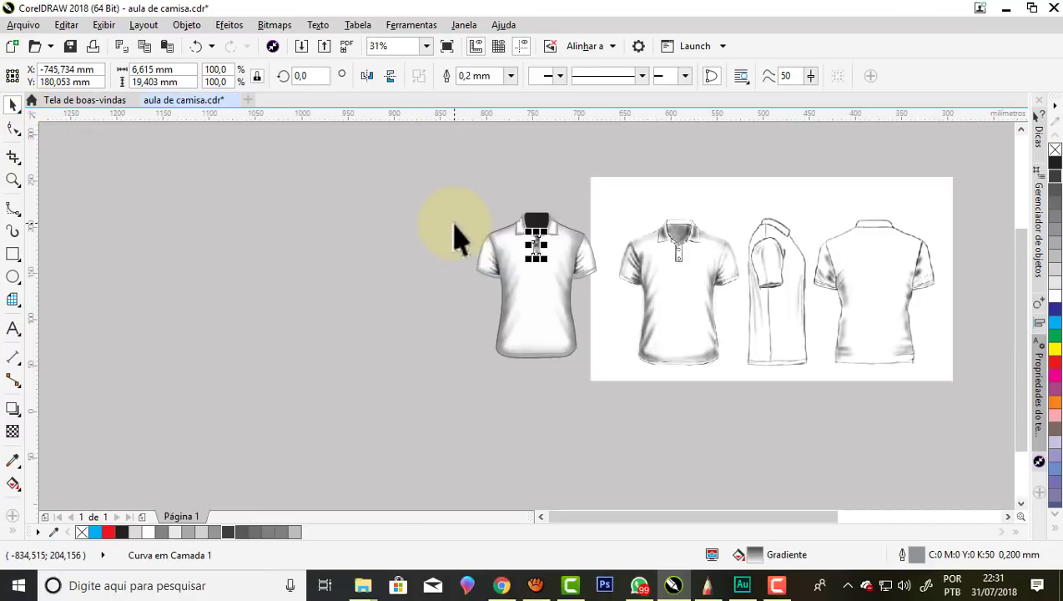
{"action": "scroll", "coordinate": [584, 227], "scroll_direction": "up", "scroll_amount": 2}
{"action": "left_click", "coordinate": [541, 211]}
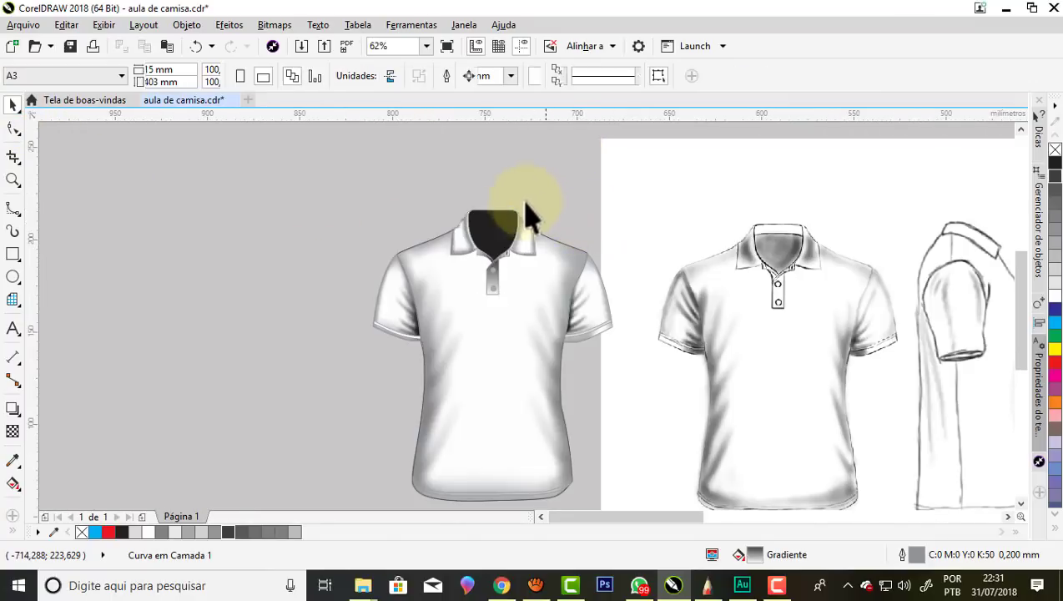
{"action": "scroll", "coordinate": [513, 351], "scroll_direction": "up", "scroll_amount": 2}
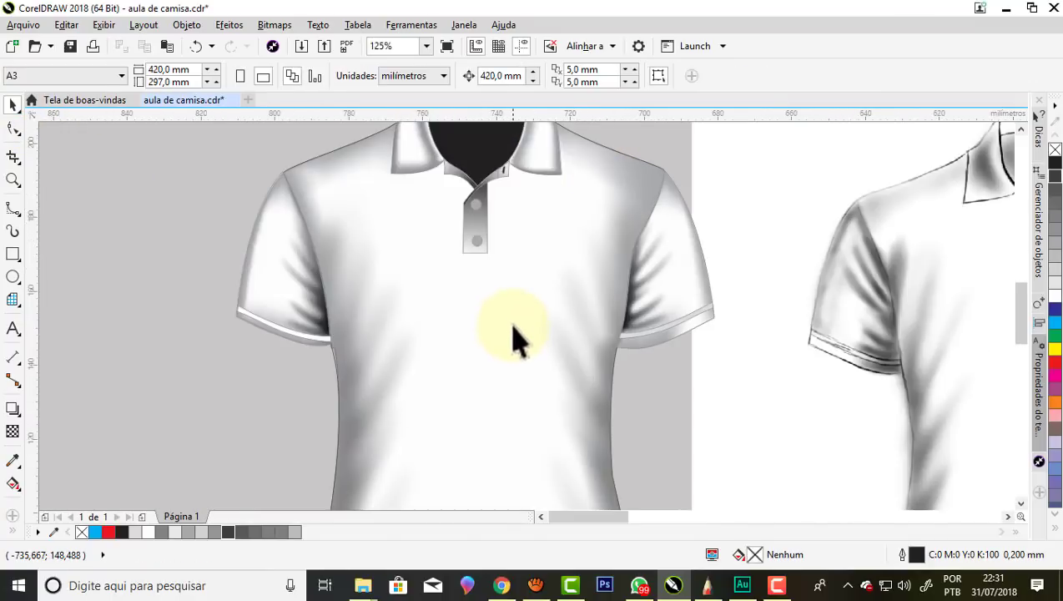
{"action": "scroll", "coordinate": [515, 340], "scroll_direction": "down", "scroll_amount": 2}
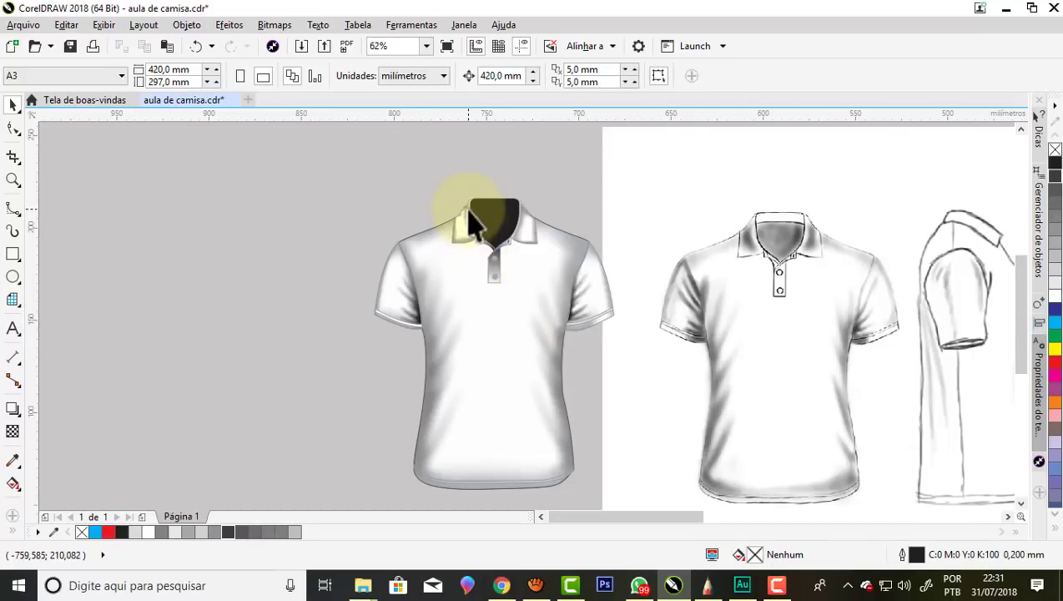
{"action": "scroll", "coordinate": [467, 215], "scroll_direction": "up", "scroll_amount": 2}
{"action": "scroll", "coordinate": [461, 213], "scroll_direction": "up", "scroll_amount": 6}
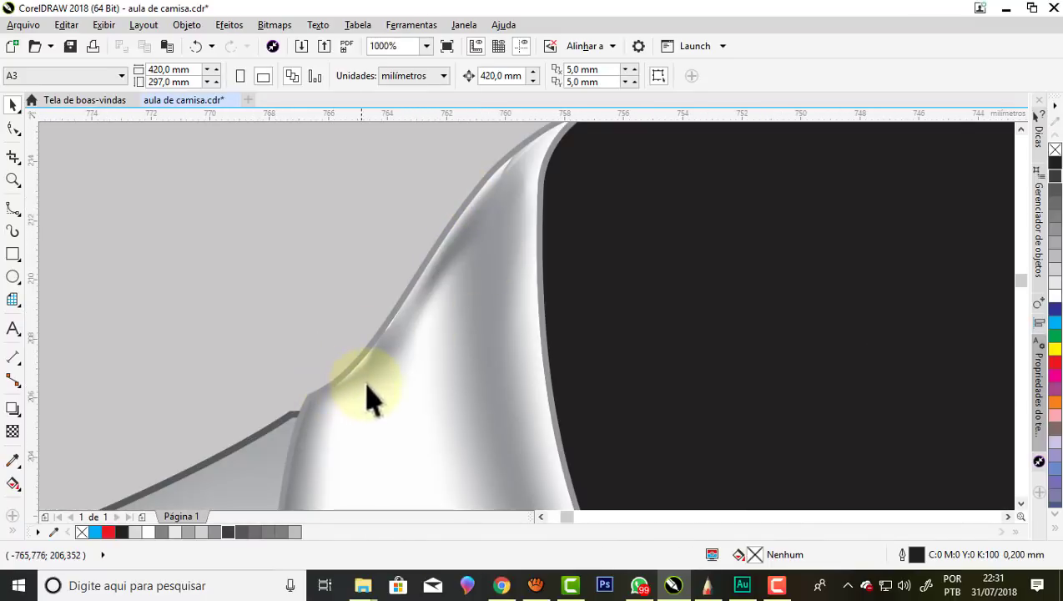
{"action": "left_click", "coordinate": [424, 365]}
{"action": "key", "text": "m"}
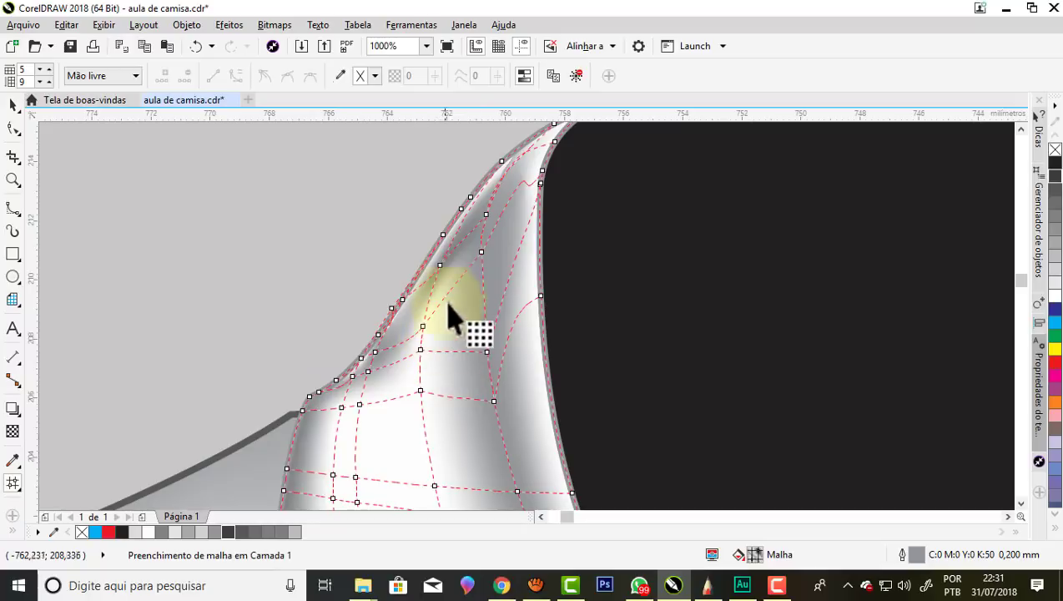
{"action": "scroll", "coordinate": [449, 243], "scroll_direction": "up", "scroll_amount": 2}
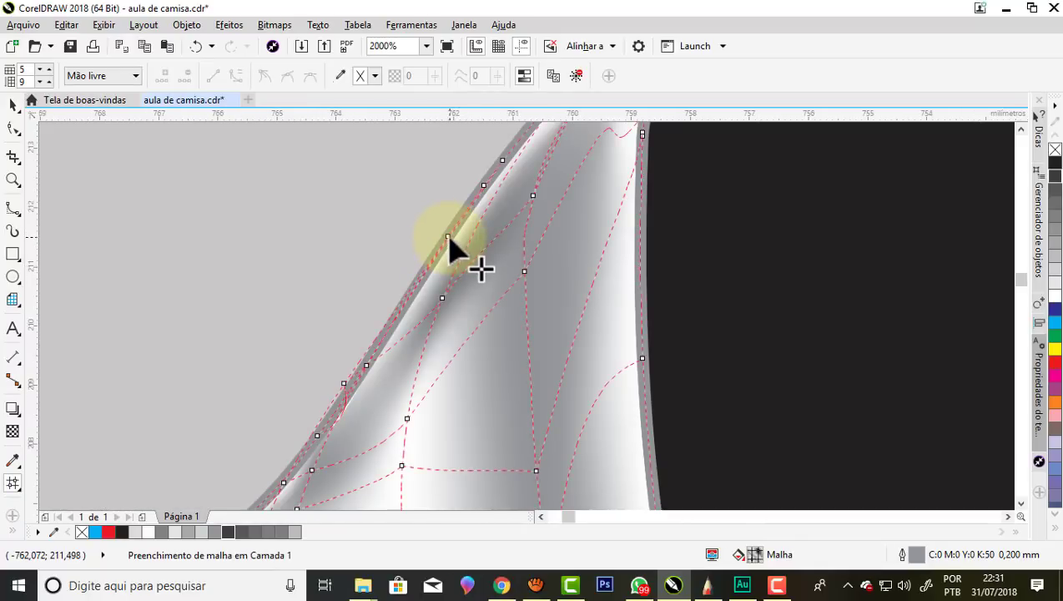
{"action": "left_click", "coordinate": [448, 236]}
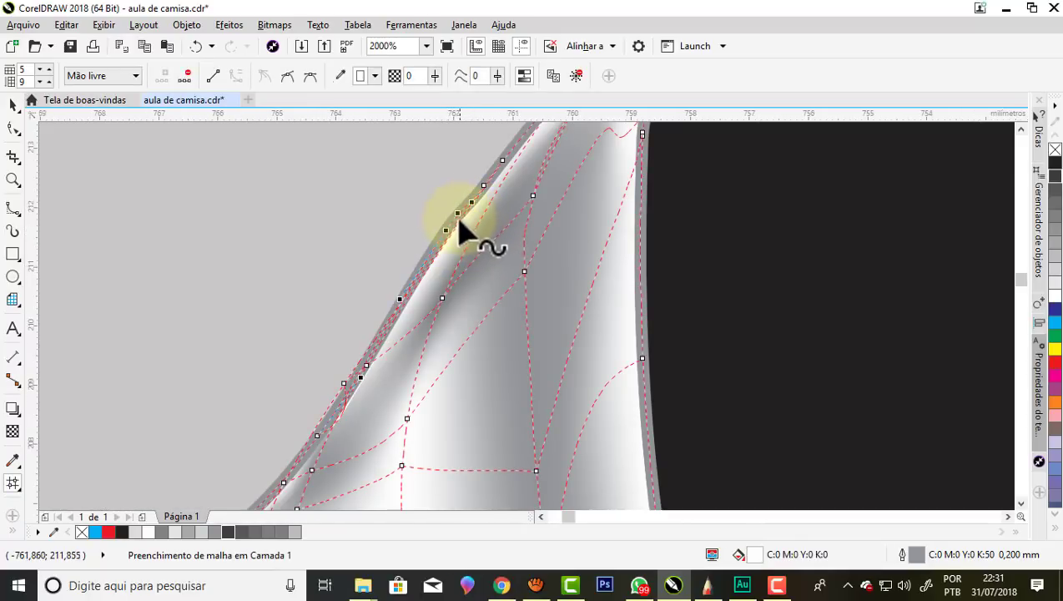
{"action": "left_click_drag", "start_coordinate": [447, 231], "coordinate": [448, 249]}
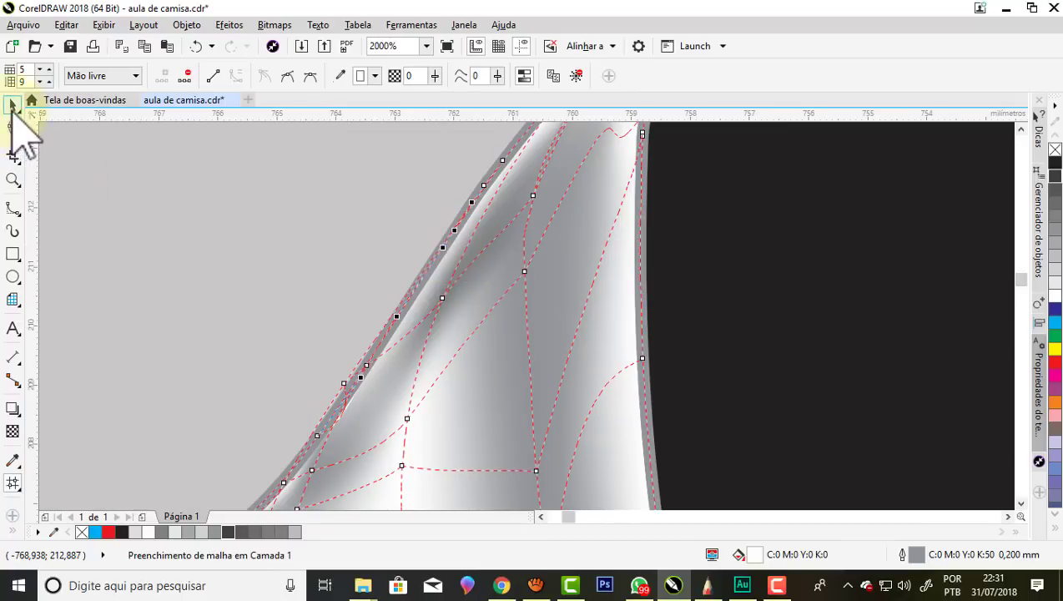
Leave mesh editing with the Pick tool and clear the selection.
{"action": "left_click", "coordinate": [13, 105]}
{"action": "scroll", "coordinate": [432, 178], "scroll_direction": "down", "scroll_amount": 1}
{"action": "left_click", "coordinate": [50, 106]}
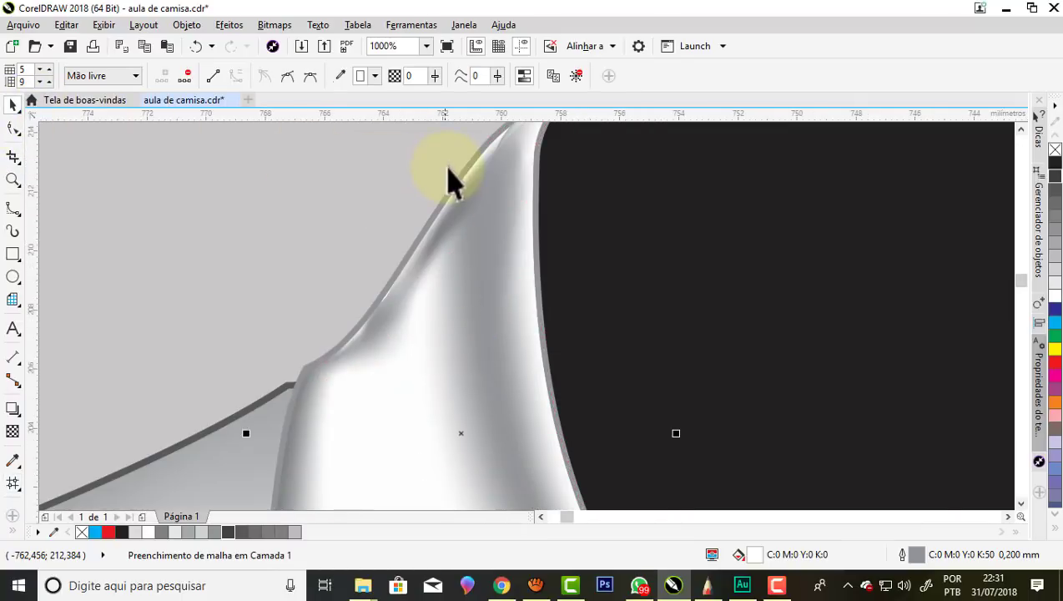
{"action": "scroll", "coordinate": [448, 171], "scroll_direction": "down", "scroll_amount": 1}
{"action": "scroll", "coordinate": [448, 178], "scroll_direction": "down", "scroll_amount": 1}
{"action": "key", "text": "Escape"}
{"action": "scroll", "coordinate": [481, 185], "scroll_direction": "down", "scroll_amount": 1}
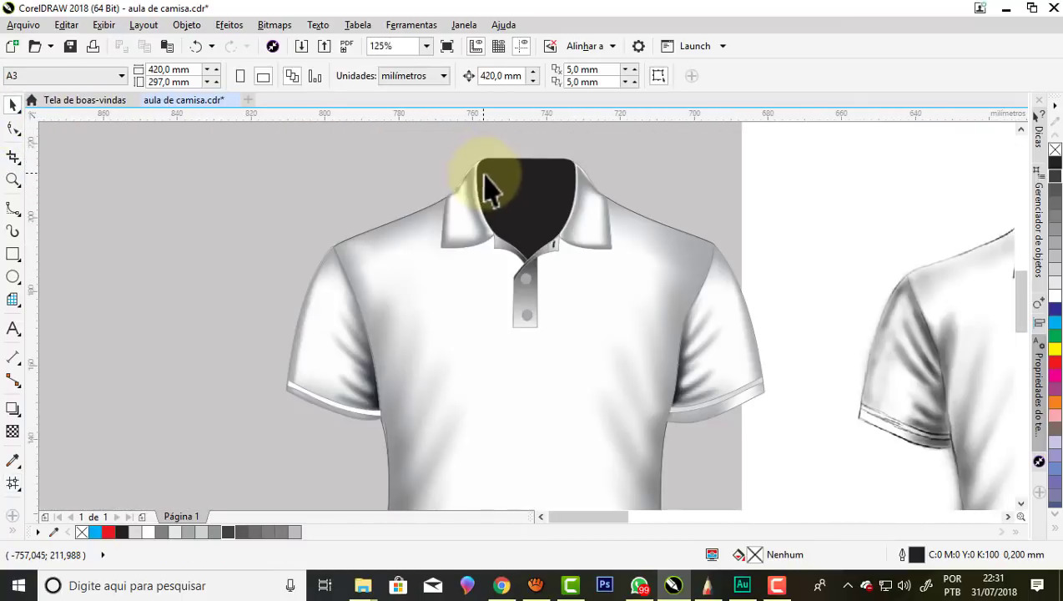
{"action": "scroll", "coordinate": [593, 215], "scroll_direction": "up", "scroll_amount": 1}
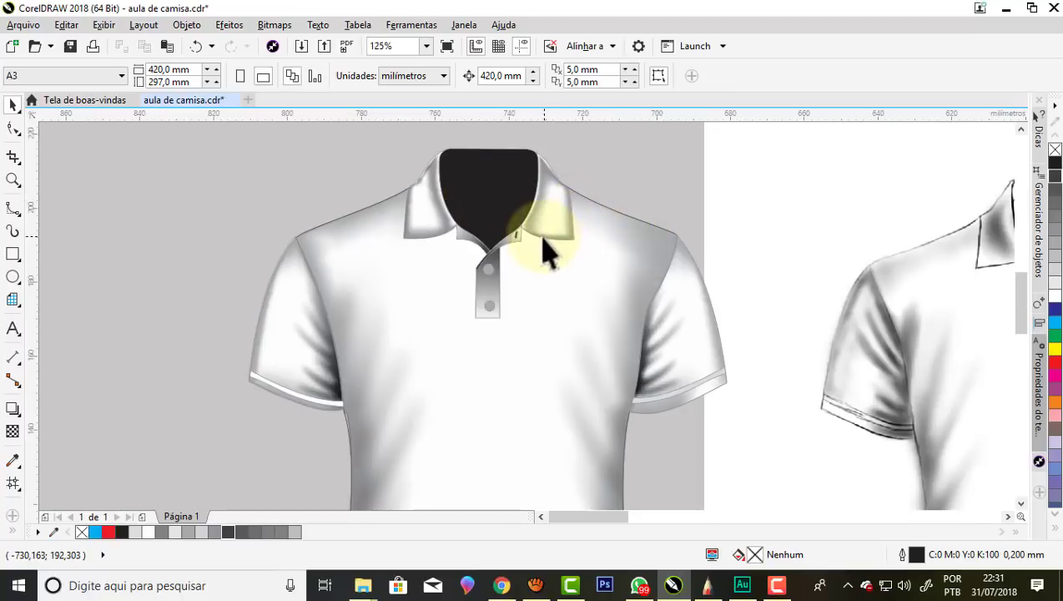
Apply the 'Incandescente pequeno' drop shadow preset to the right collar piece.
{"action": "scroll", "coordinate": [546, 251], "scroll_direction": "up", "scroll_amount": 1}
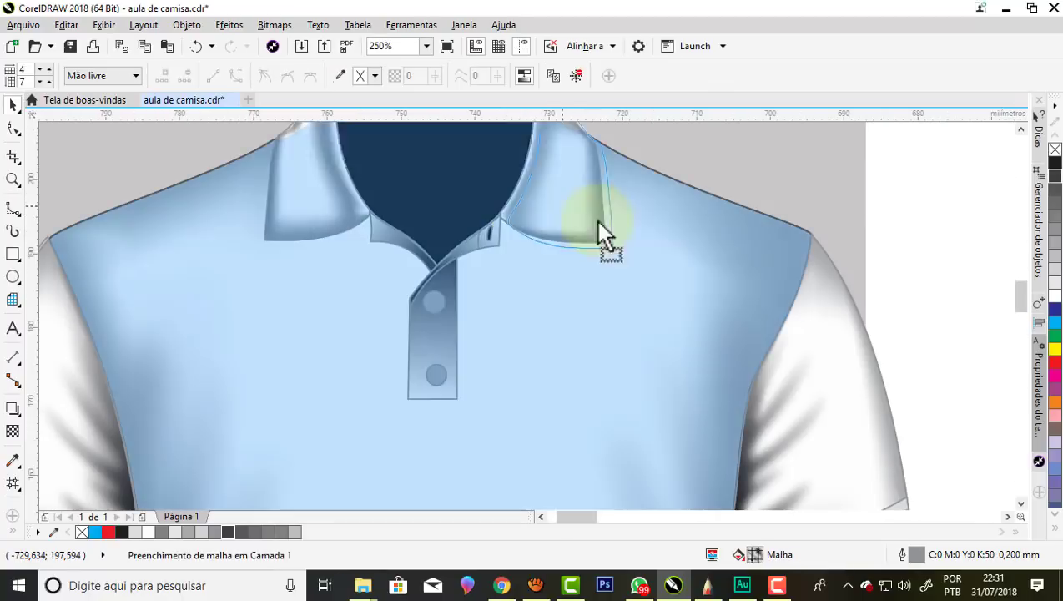
{"action": "left_click_drag", "start_coordinate": [581, 222], "coordinate": [672, 247]}
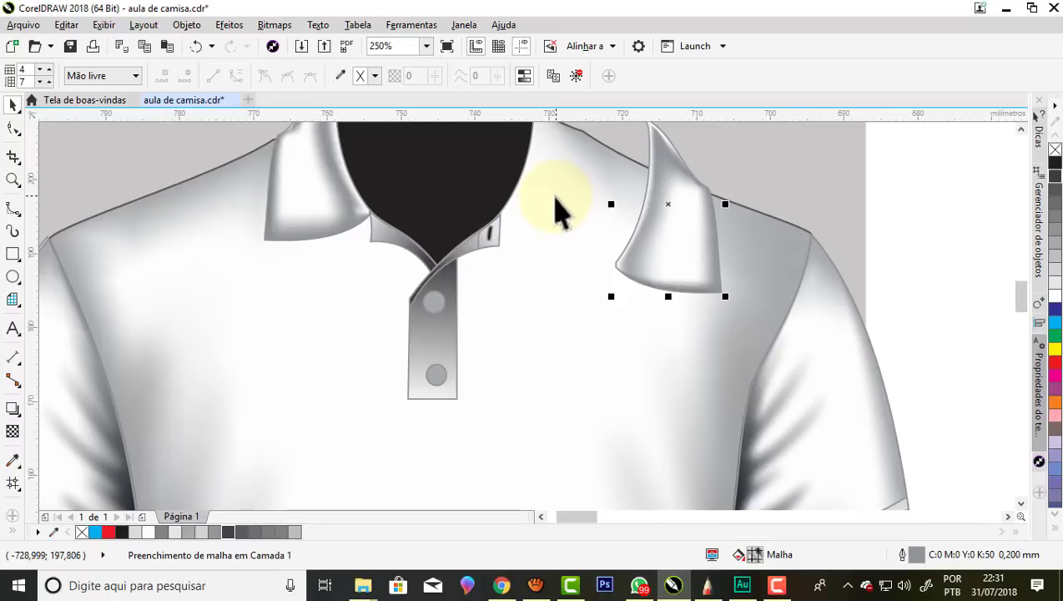
{"action": "key", "text": "ctrl+z"}
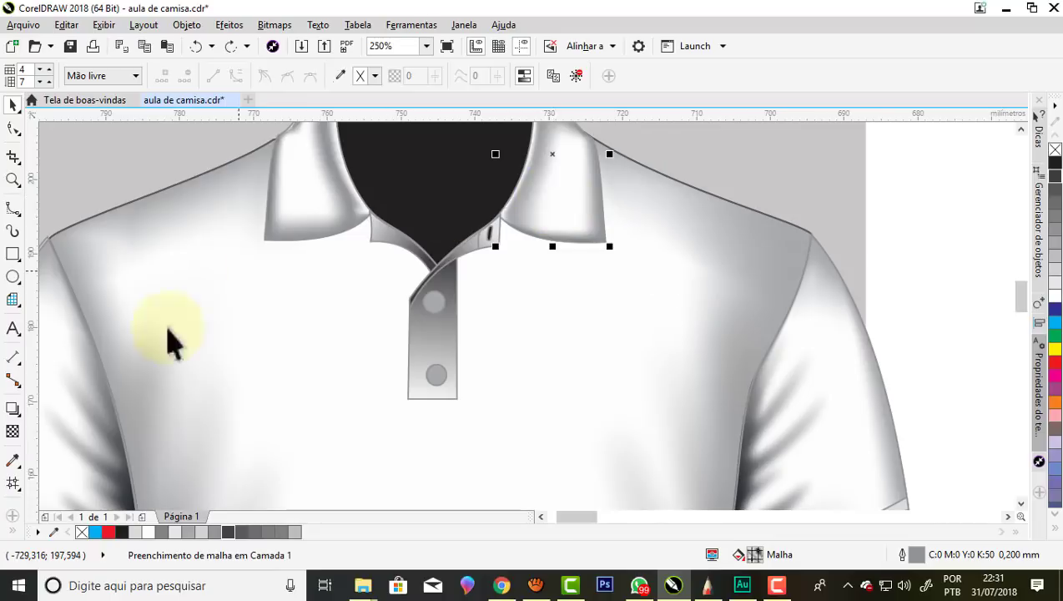
{"action": "left_click", "coordinate": [18, 415]}
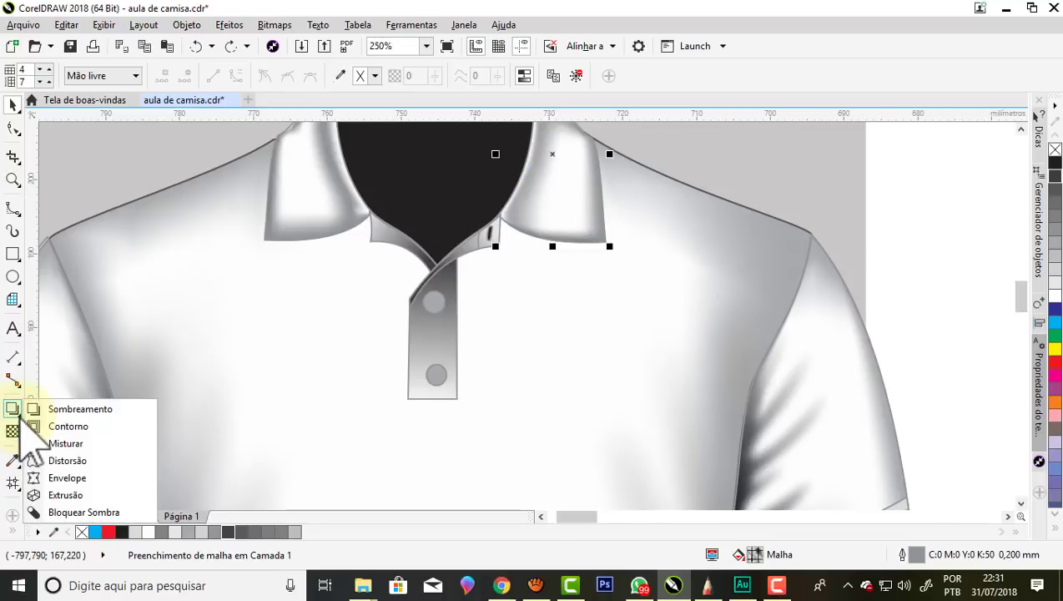
{"action": "left_click", "coordinate": [74, 409]}
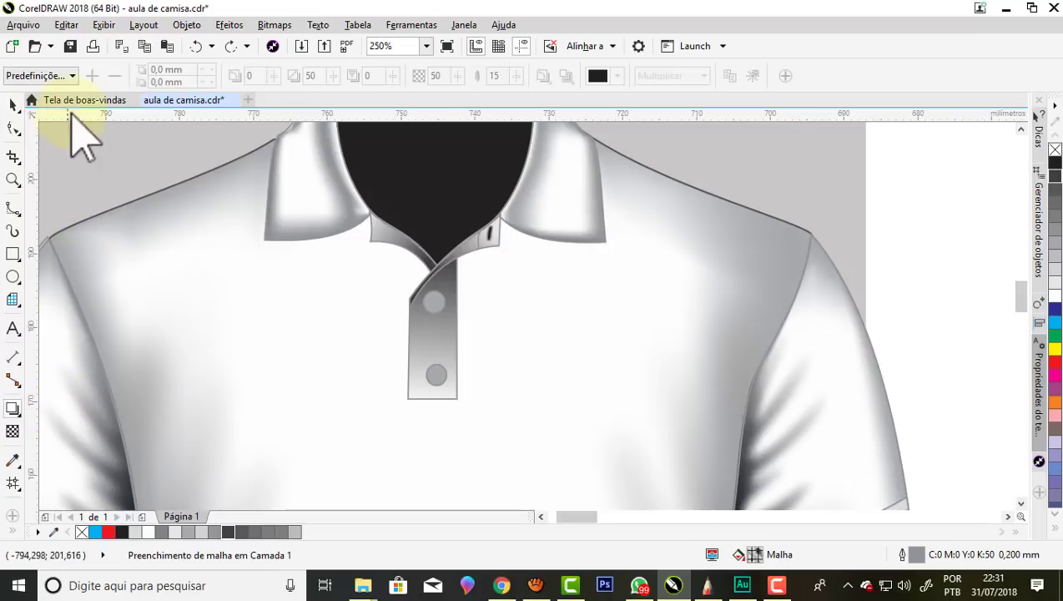
{"action": "left_click", "coordinate": [73, 76]}
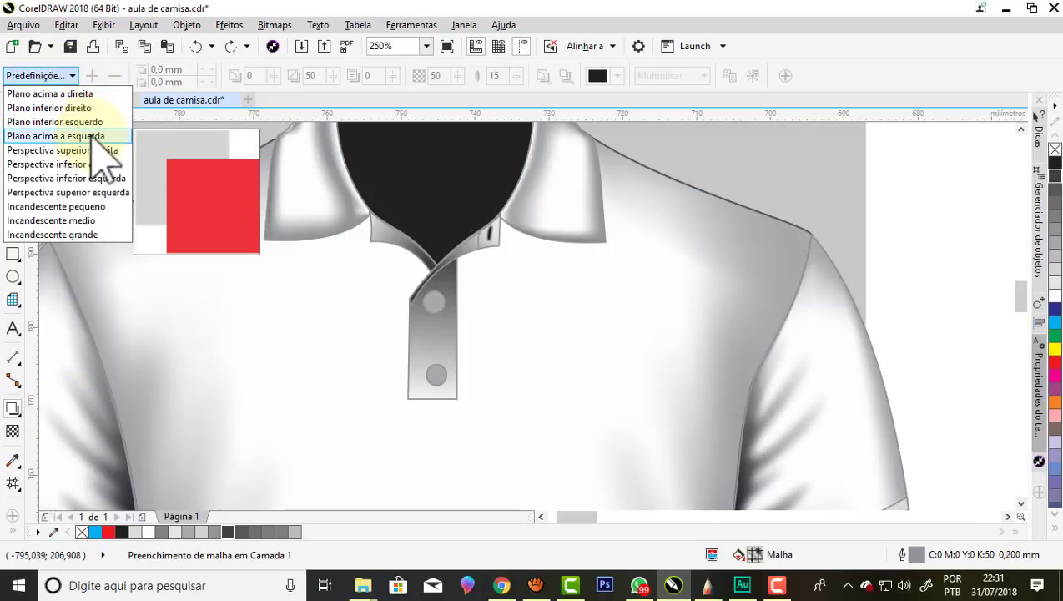
{"action": "left_click", "coordinate": [80, 204]}
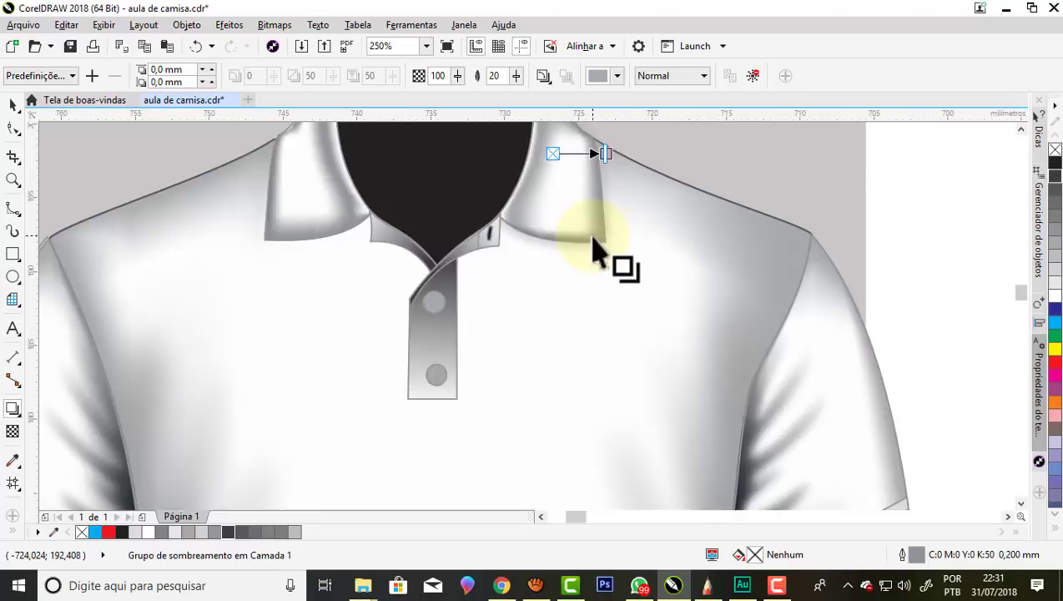
Reposition the right collar shadow's end point and set its colour to near-black.
{"action": "scroll", "coordinate": [594, 249], "scroll_direction": "up", "scroll_amount": 2}
{"action": "scroll", "coordinate": [598, 247], "scroll_direction": "down", "scroll_amount": 2}
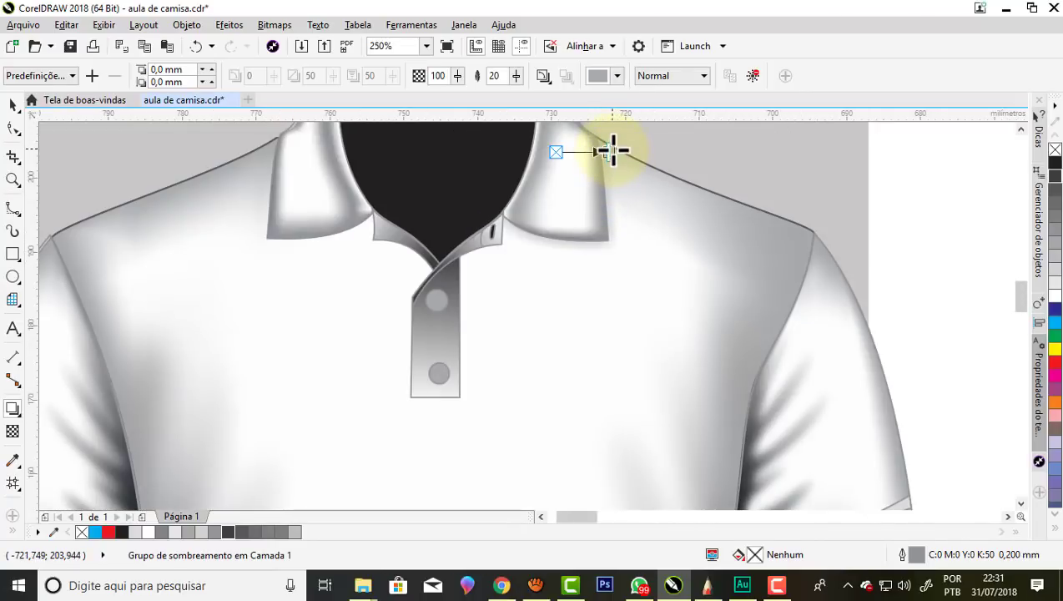
{"action": "left_click_drag", "start_coordinate": [610, 149], "coordinate": [601, 242]}
{"action": "left_click", "coordinate": [618, 76]}
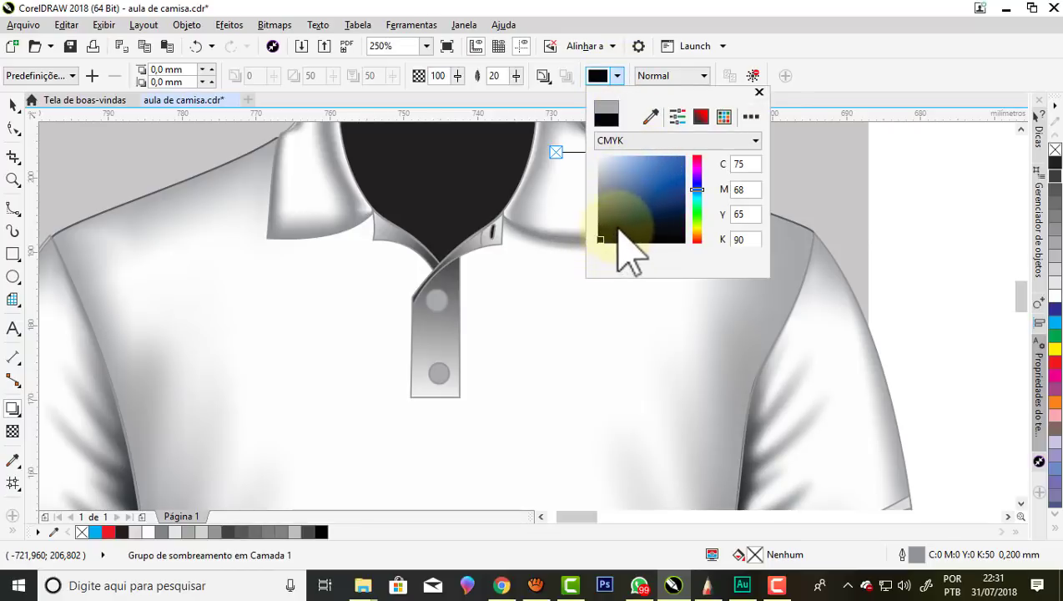
{"action": "left_click", "coordinate": [755, 81]}
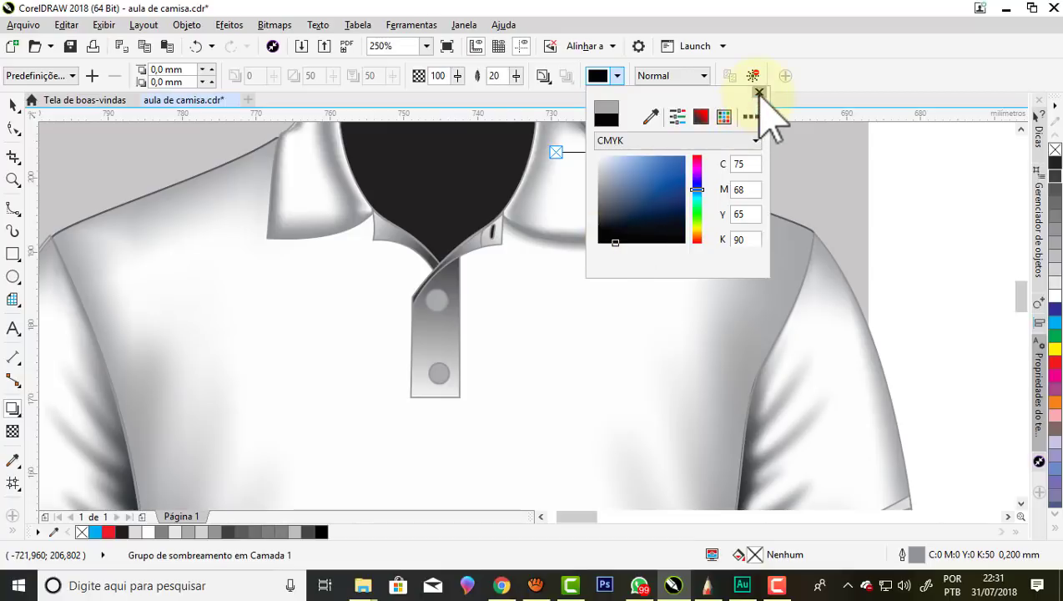
Raise the shadow opacity to 44 and pull the shadow in close beneath the collar edge.
{"action": "scroll", "coordinate": [564, 242], "scroll_direction": "up", "scroll_amount": 3}
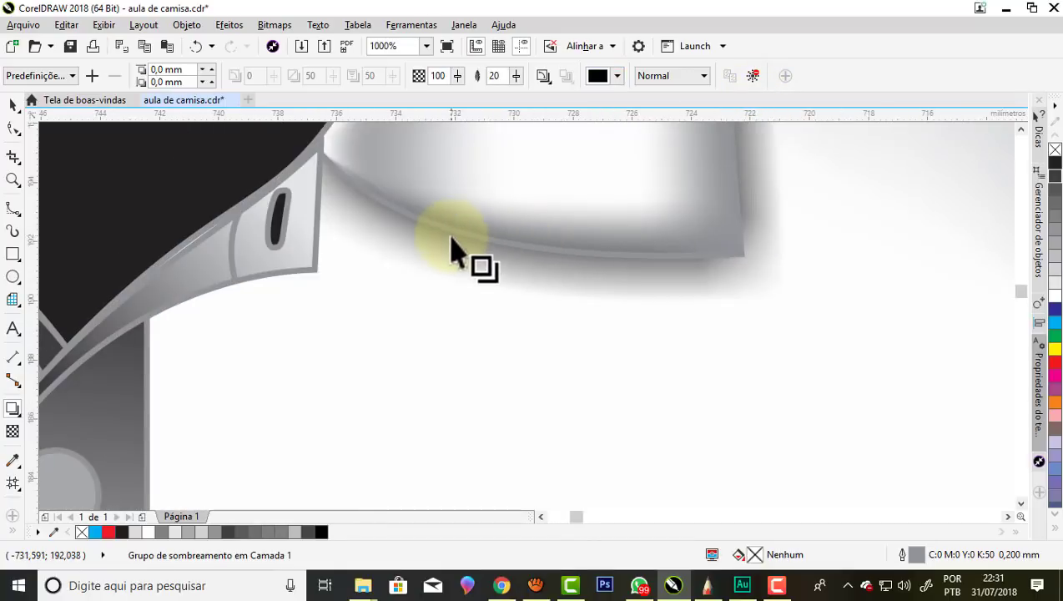
{"action": "scroll", "coordinate": [600, 287], "scroll_direction": "down", "scroll_amount": 3}
{"action": "scroll", "coordinate": [609, 292], "scroll_direction": "down", "scroll_amount": 2}
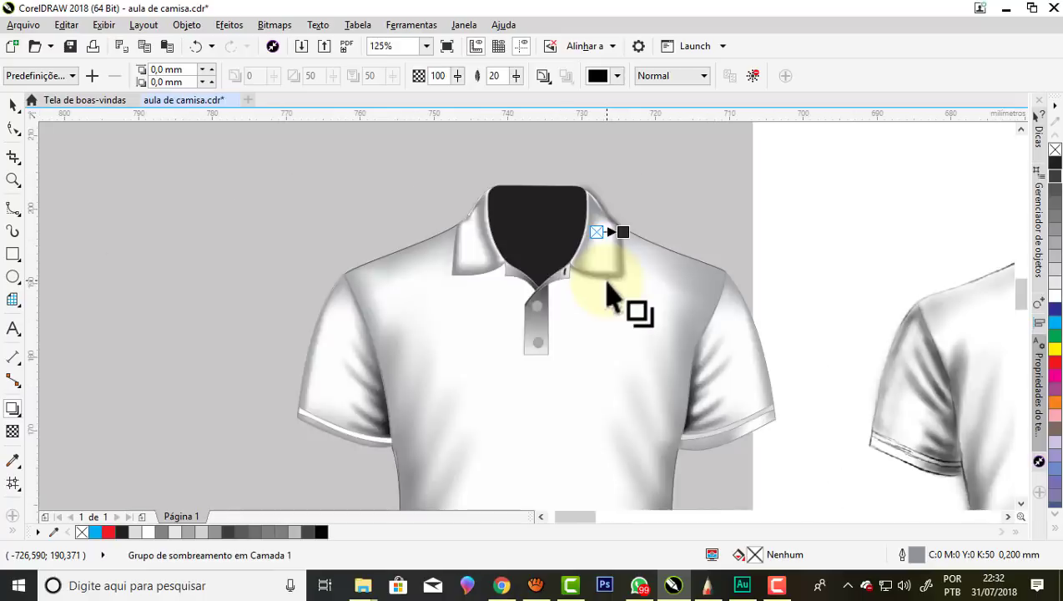
{"action": "scroll", "coordinate": [609, 292], "scroll_direction": "up", "scroll_amount": 2}
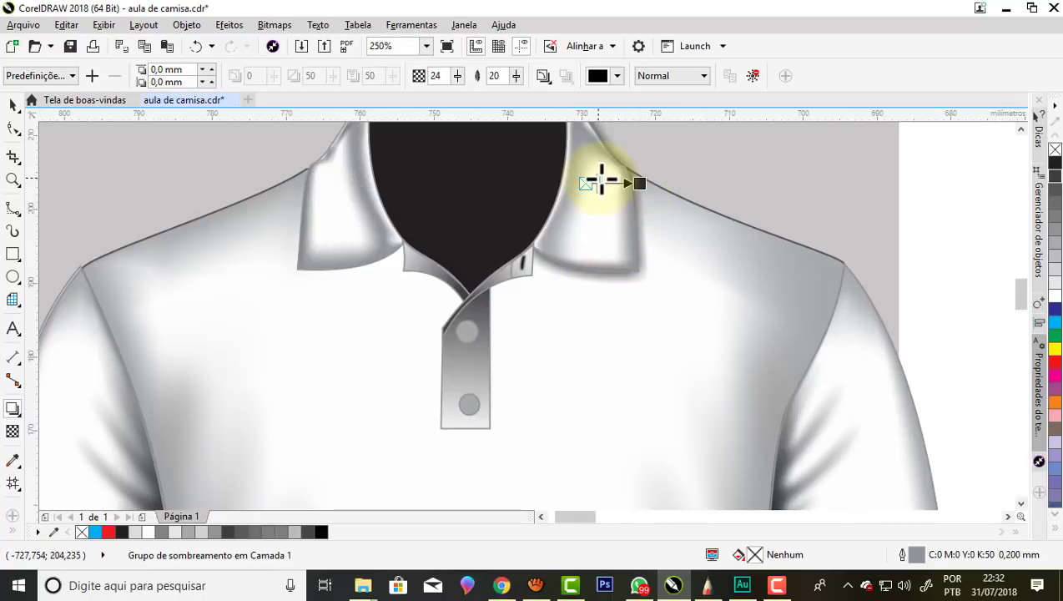
{"action": "mouse_move", "coordinate": [601, 180]}
{"action": "left_mouse_down"}
{"action": "mouse_move", "coordinate": [691, 152]}
{"action": "mouse_move", "coordinate": [662, 226]}
{"action": "mouse_move", "coordinate": [636, 234]}
{"action": "left_mouse_up"}
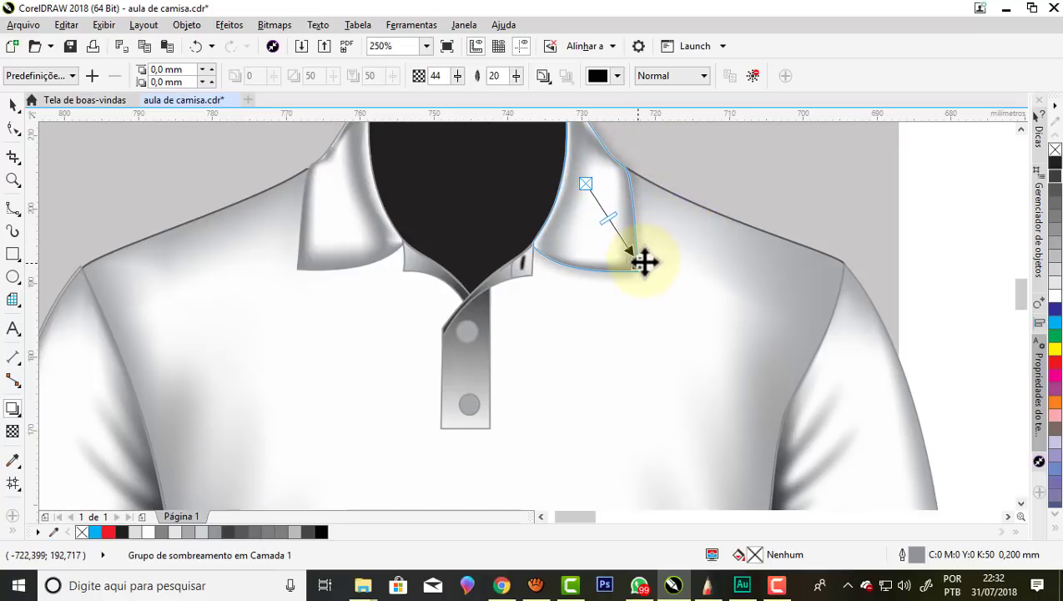
{"action": "left_click_drag", "start_coordinate": [646, 275], "coordinate": [648, 287]}
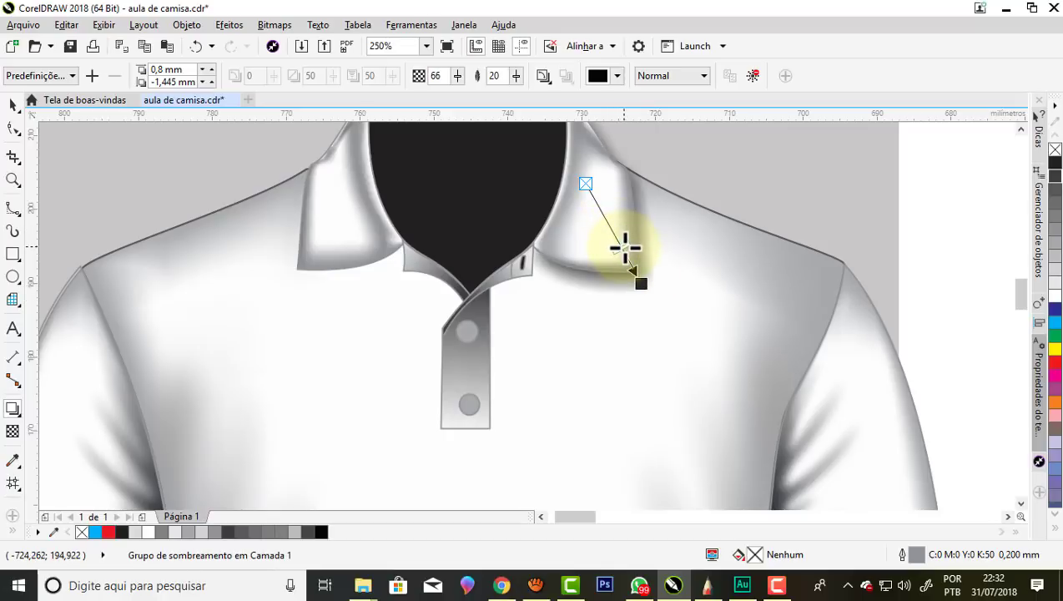
{"action": "scroll", "coordinate": [626, 247], "scroll_direction": "up", "scroll_amount": 2}
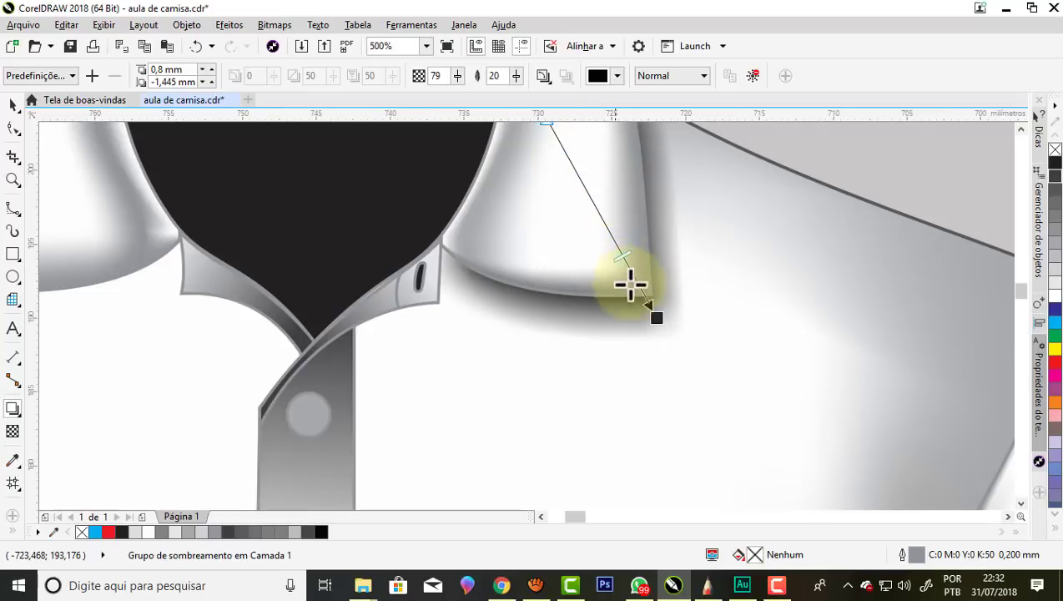
{"action": "scroll", "coordinate": [638, 293], "scroll_direction": "down", "scroll_amount": 2}
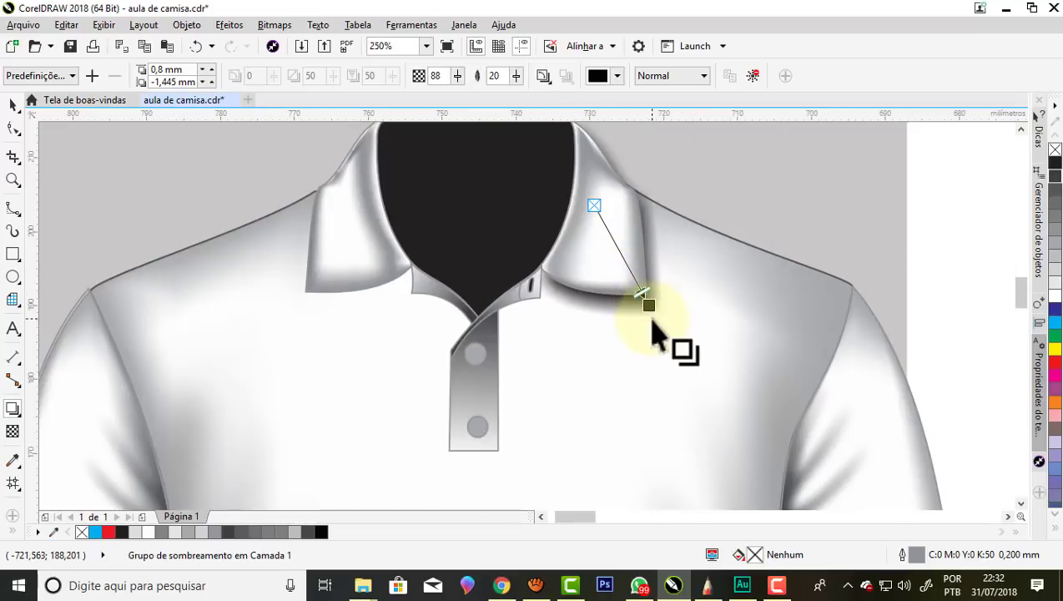
{"action": "scroll", "coordinate": [641, 296], "scroll_direction": "up", "scroll_amount": 2}
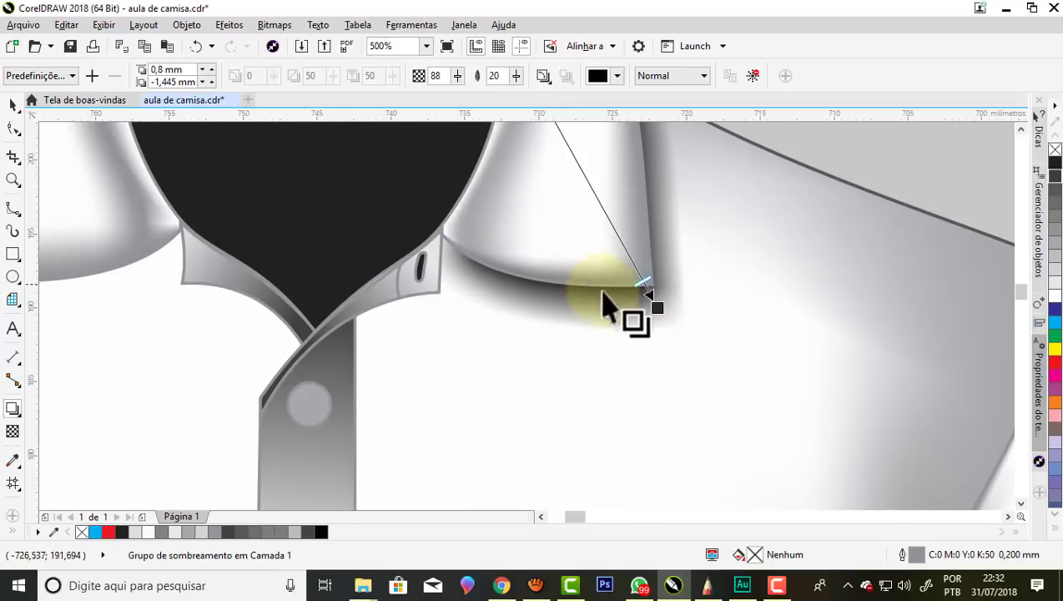
{"action": "scroll", "coordinate": [660, 304], "scroll_direction": "up", "scroll_amount": 1}
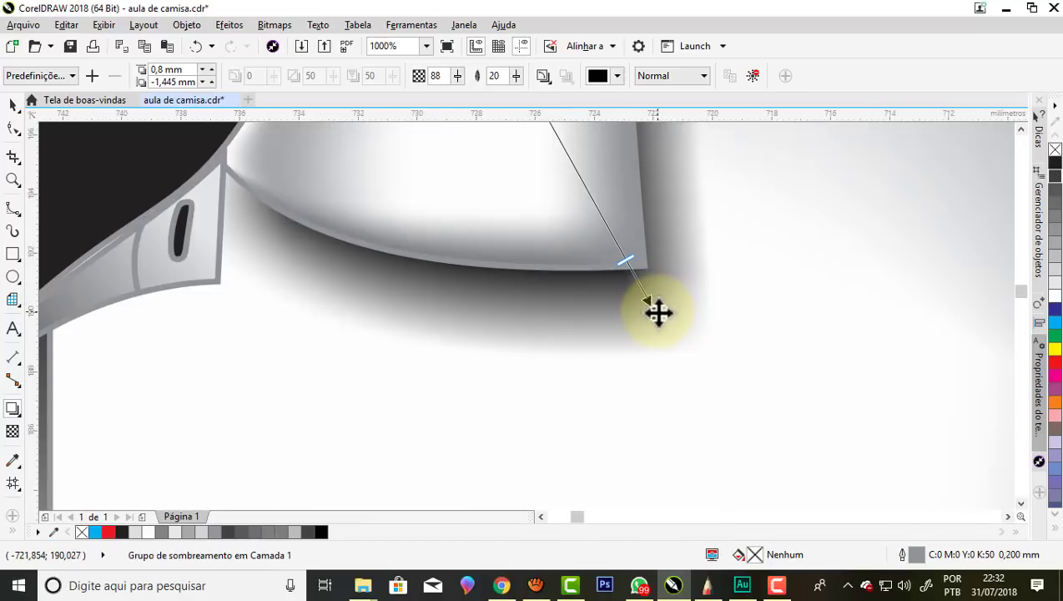
{"action": "left_click_drag", "start_coordinate": [658, 312], "coordinate": [649, 291]}
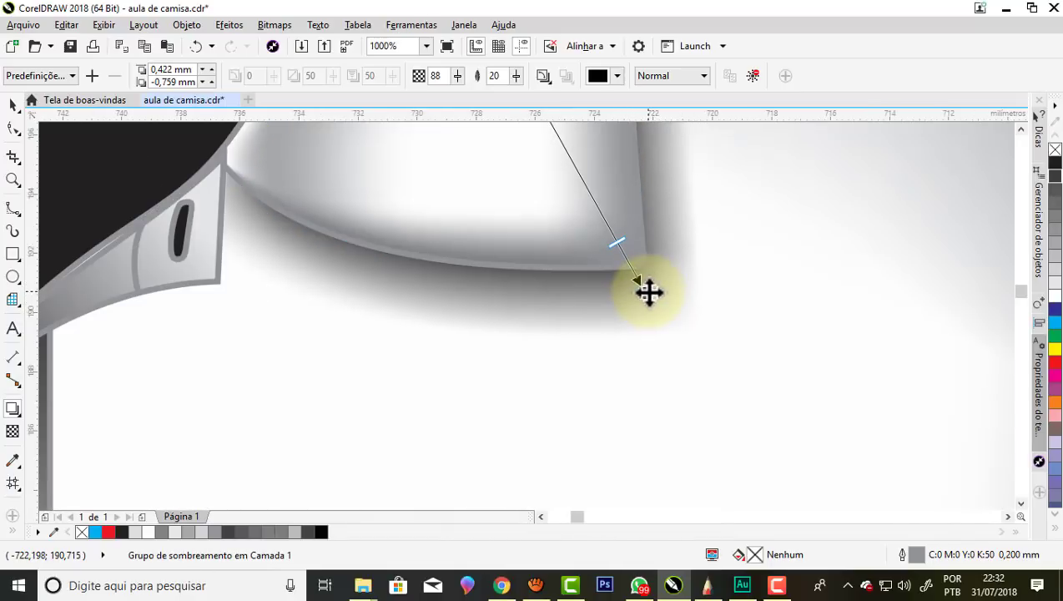
Push the right collar shadow's opacity up to about 99, then deselect it.
{"action": "left_click_drag", "start_coordinate": [619, 239], "coordinate": [641, 290]}
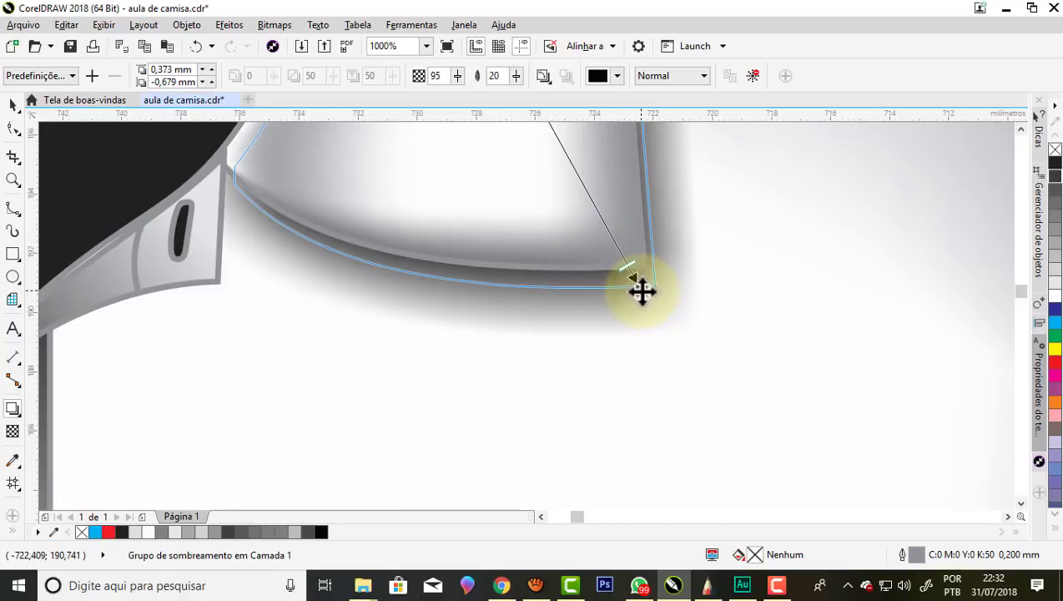
{"action": "scroll", "coordinate": [616, 251], "scroll_direction": "up", "scroll_amount": 2}
{"action": "left_click_drag", "start_coordinate": [616, 253], "coordinate": [628, 283]}
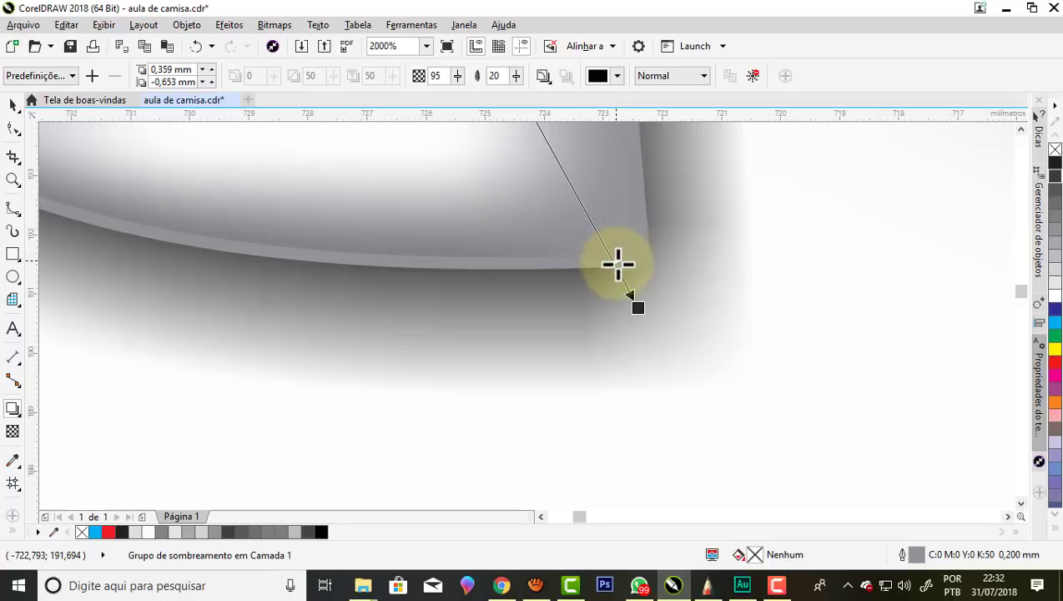
{"action": "scroll", "coordinate": [628, 284], "scroll_direction": "down", "scroll_amount": 1}
{"action": "scroll", "coordinate": [634, 288], "scroll_direction": "down", "scroll_amount": 1}
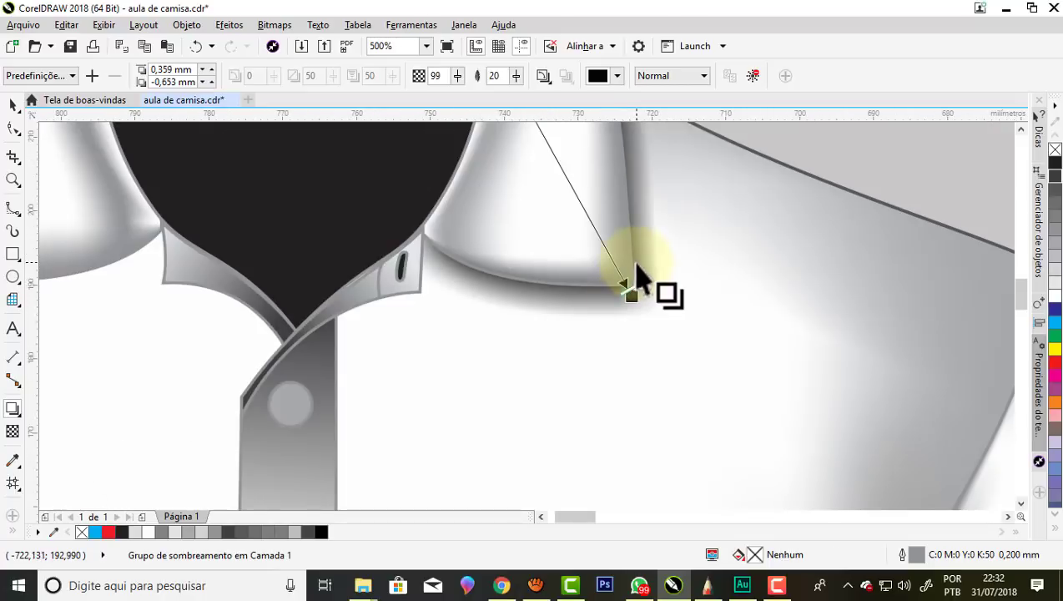
{"action": "scroll", "coordinate": [584, 259], "scroll_direction": "down", "scroll_amount": 1}
{"action": "left_click", "coordinate": [628, 234]}
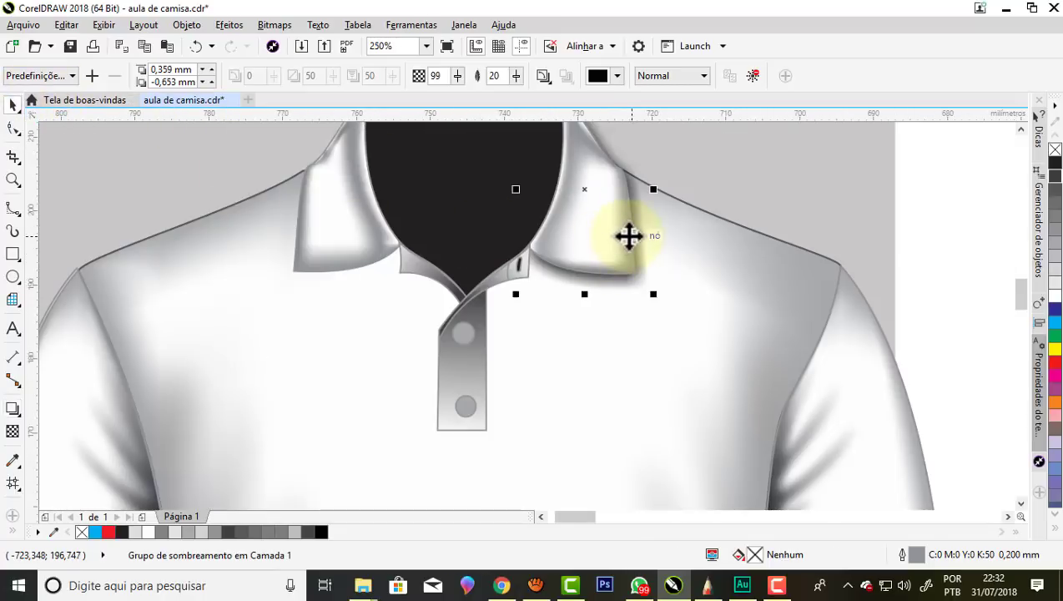
{"action": "scroll", "coordinate": [587, 226], "scroll_direction": "down", "scroll_amount": 1}
{"action": "left_click", "coordinate": [347, 176]}
{"action": "scroll", "coordinate": [486, 234], "scroll_direction": "up", "scroll_amount": 1}
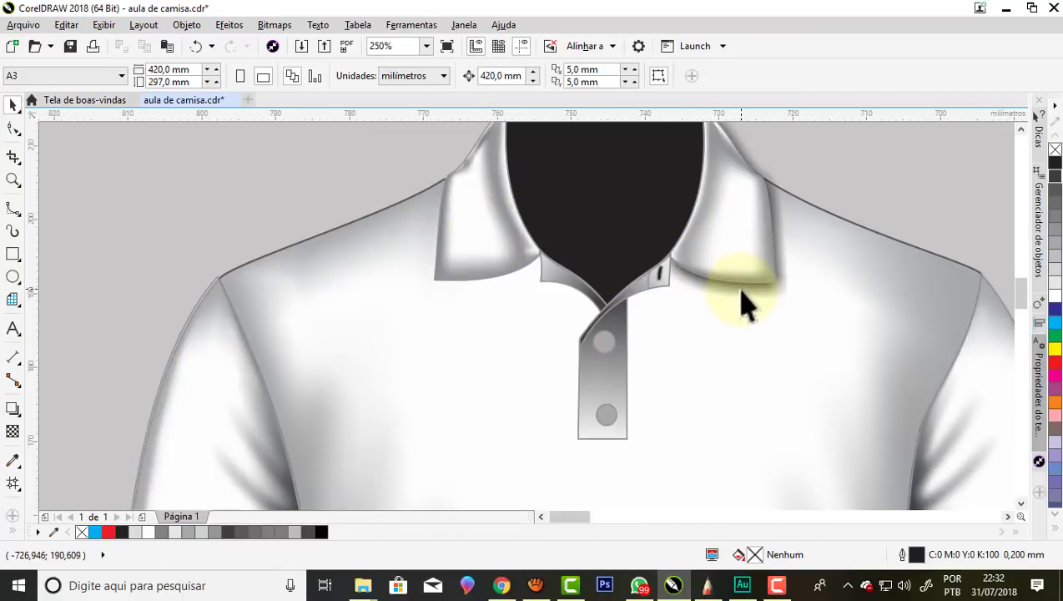
Drag a drop shadow down from the left collar flap and nudge it to match the right one.
{"action": "double_click", "coordinate": [493, 270]}
{"action": "left_click", "coordinate": [12, 409]}
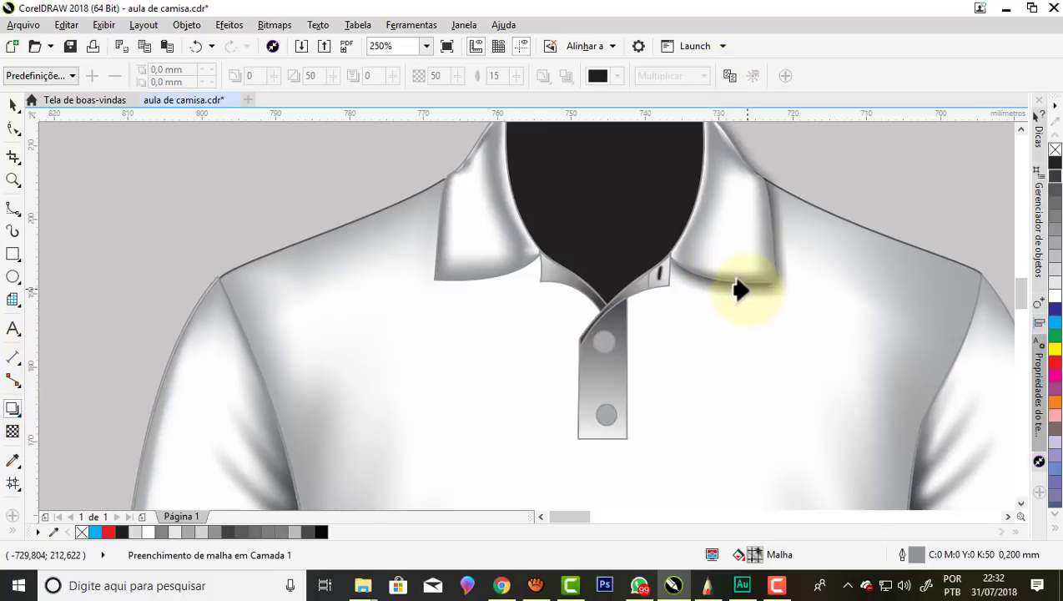
{"action": "left_click_drag", "start_coordinate": [739, 289], "coordinate": [748, 301]}
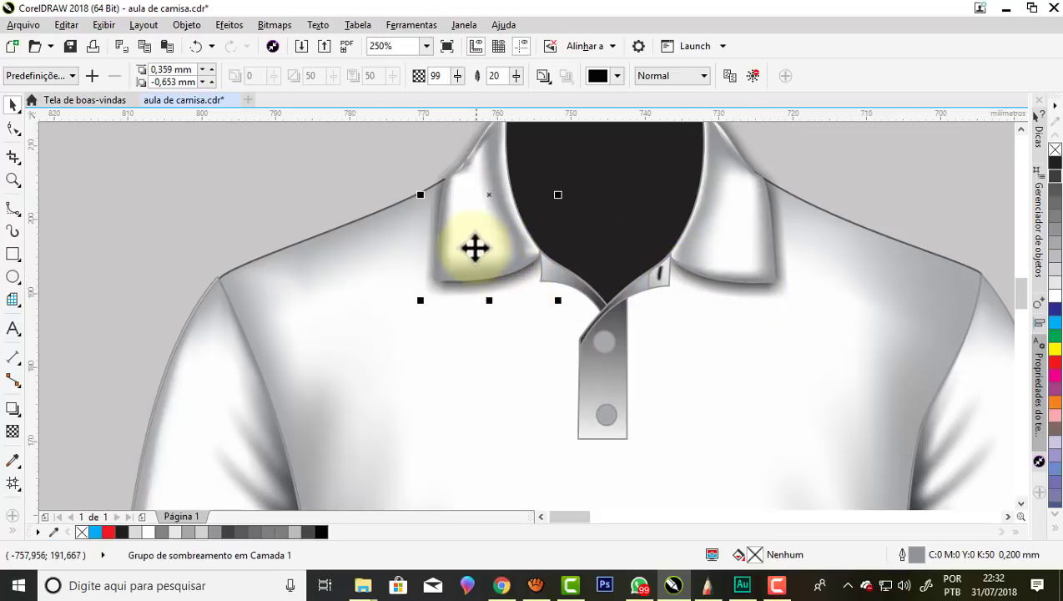
{"action": "left_click_drag", "start_coordinate": [474, 247], "coordinate": [453, 287]}
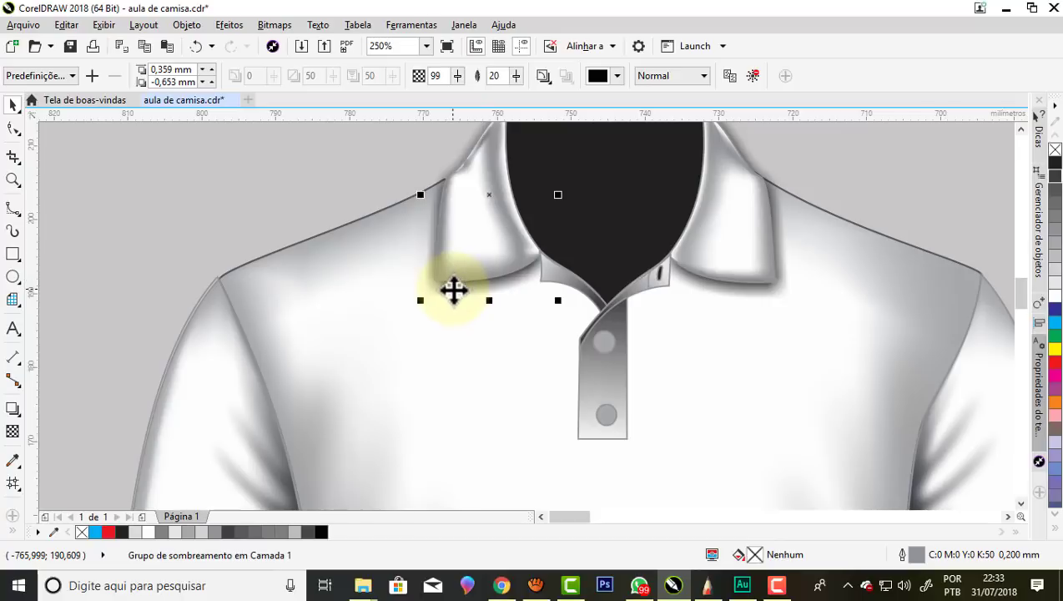
Break the left collar's shadow group apart and PowerClip the pieces inside the shirt body.
{"action": "right_click", "coordinate": [453, 289]}
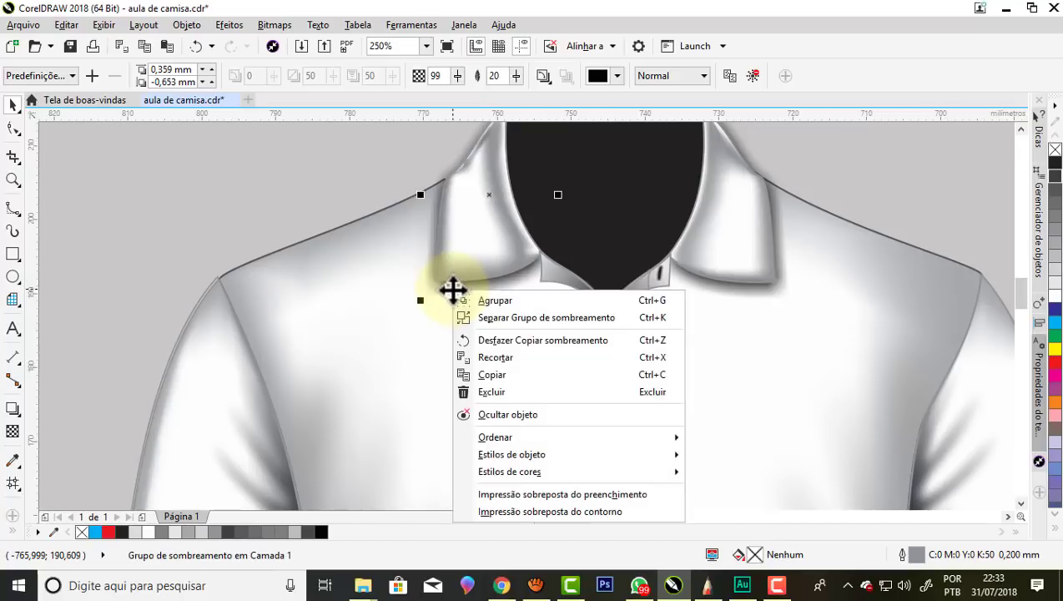
{"action": "left_click", "coordinate": [568, 318]}
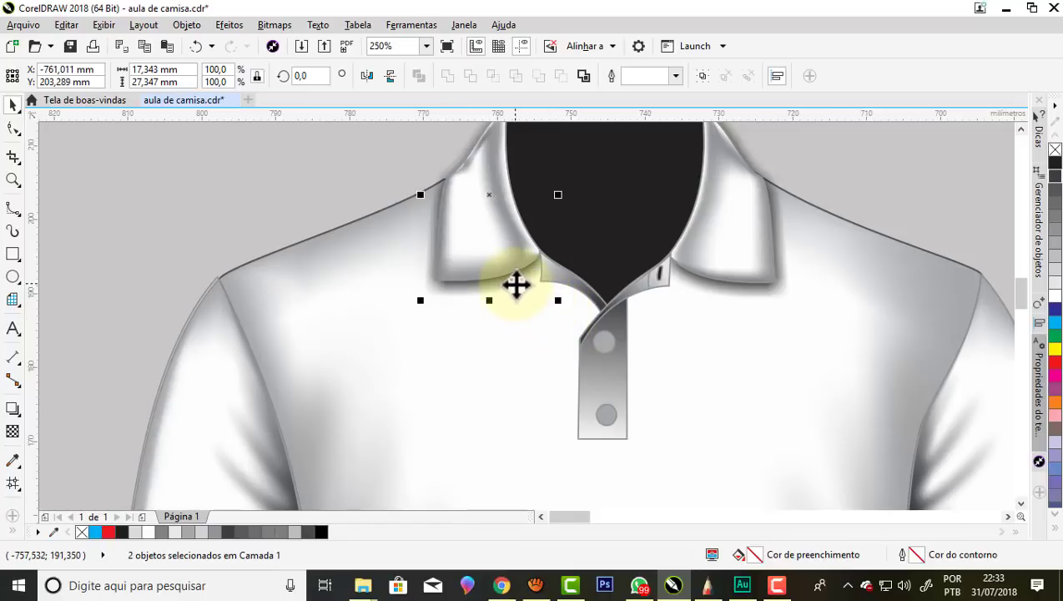
{"action": "right_click", "coordinate": [516, 284]}
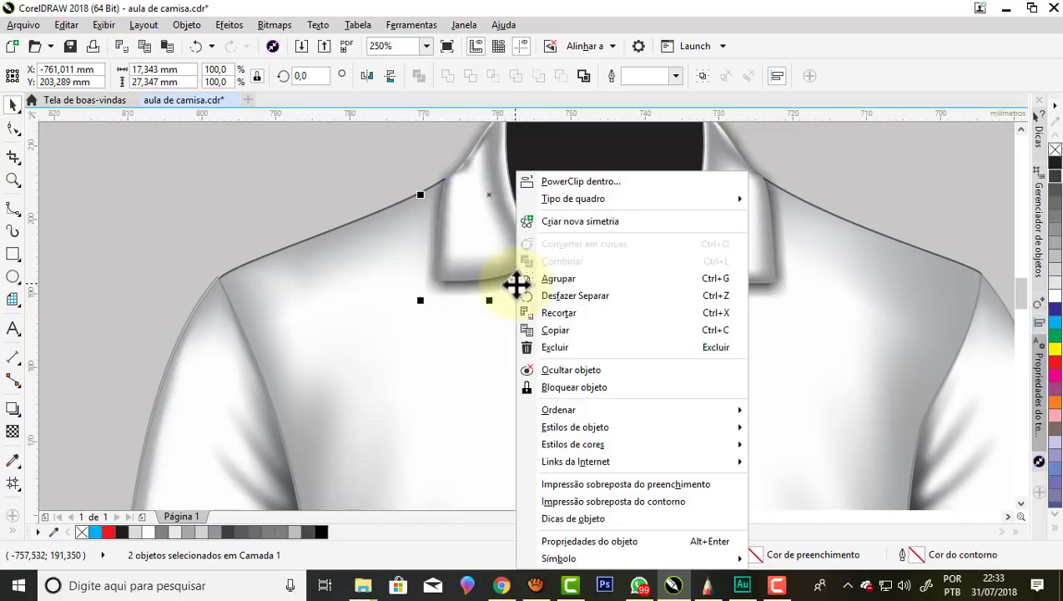
{"action": "left_click", "coordinate": [585, 182]}
{"action": "left_click", "coordinate": [349, 360]}
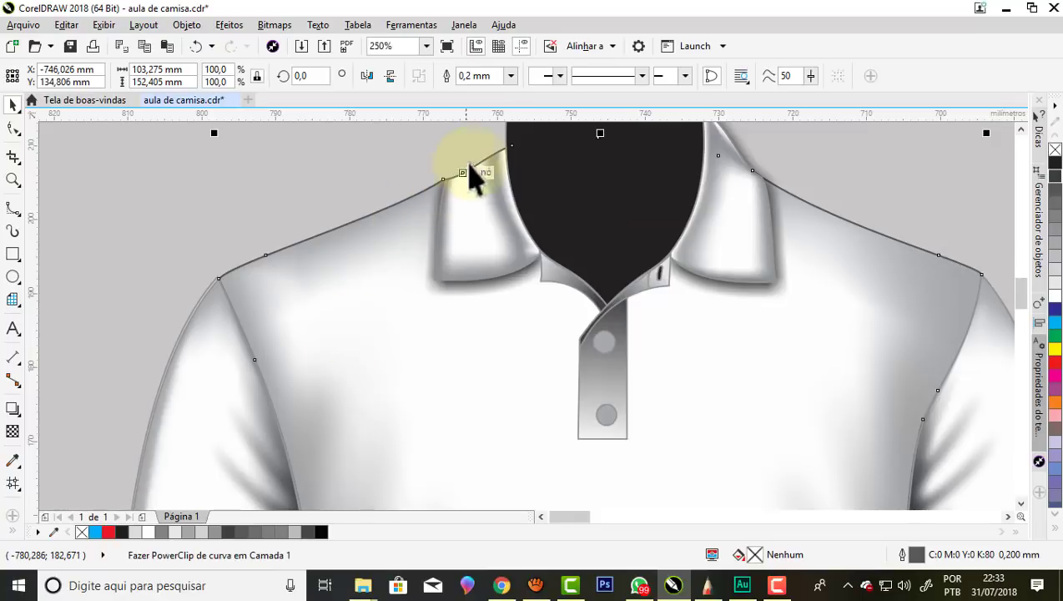
Break the right collar's shadow group apart and PowerClip those pieces inside the shirt body.
{"action": "scroll", "coordinate": [475, 174], "scroll_direction": "up", "scroll_amount": 2}
{"action": "scroll", "coordinate": [422, 196], "scroll_direction": "down", "scroll_amount": 2}
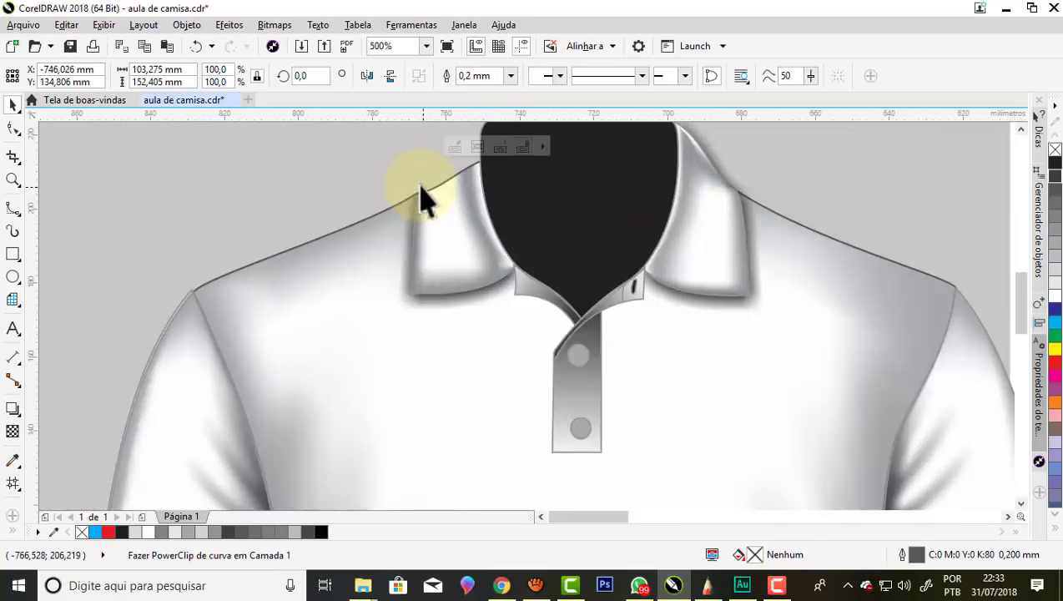
{"action": "scroll", "coordinate": [553, 183], "scroll_direction": "down", "scroll_amount": 2}
{"action": "scroll", "coordinate": [542, 167], "scroll_direction": "up", "scroll_amount": 4}
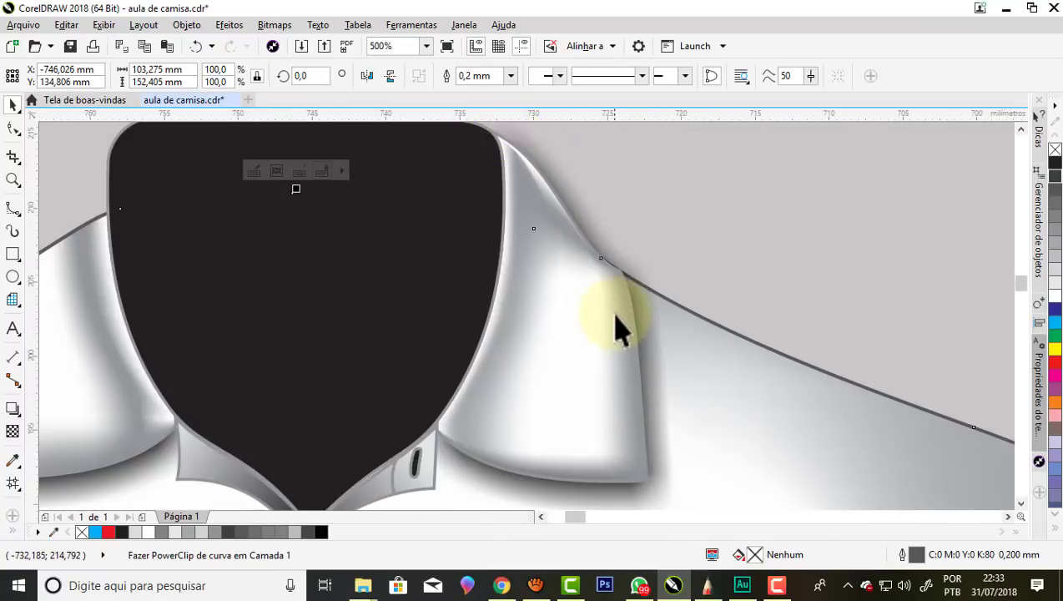
{"action": "scroll", "coordinate": [610, 280], "scroll_direction": "down", "scroll_amount": 2}
{"action": "scroll", "coordinate": [584, 250], "scroll_direction": "up", "scroll_amount": 2}
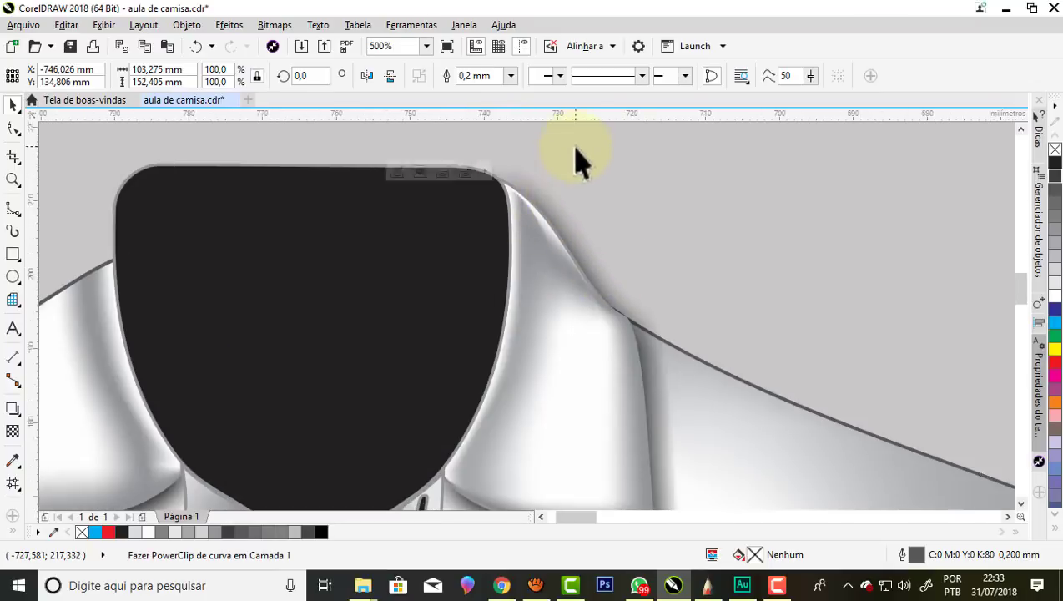
{"action": "scroll", "coordinate": [584, 250], "scroll_direction": "down", "scroll_amount": 2}
{"action": "scroll", "coordinate": [585, 251], "scroll_direction": "up", "scroll_amount": 1}
{"action": "scroll", "coordinate": [597, 283], "scroll_direction": "up", "scroll_amount": 1}
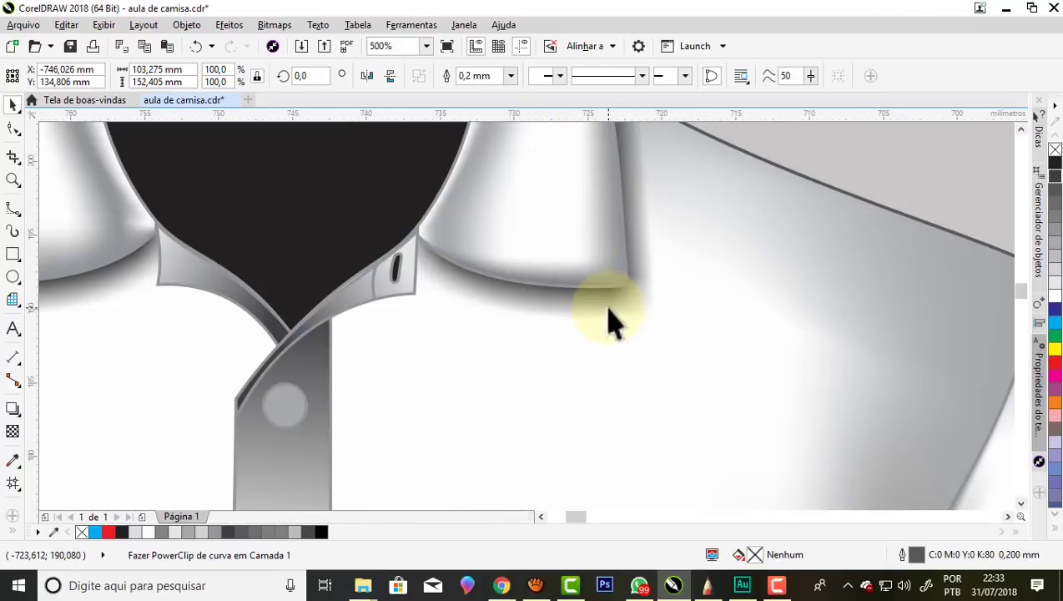
{"action": "left_click", "coordinate": [610, 321]}
{"action": "right_click", "coordinate": [609, 307]}
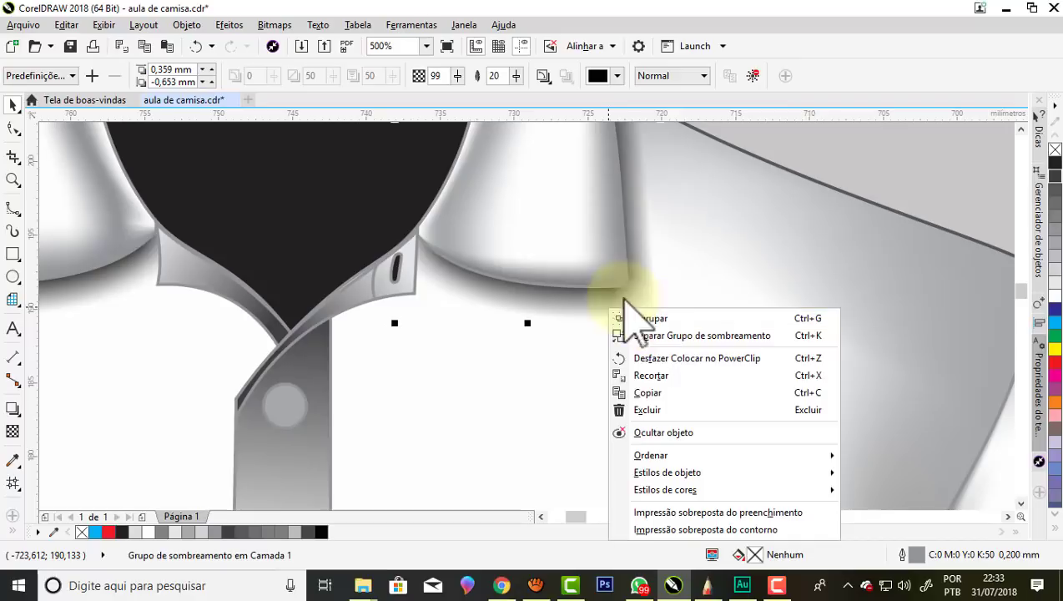
{"action": "left_click", "coordinate": [738, 336]}
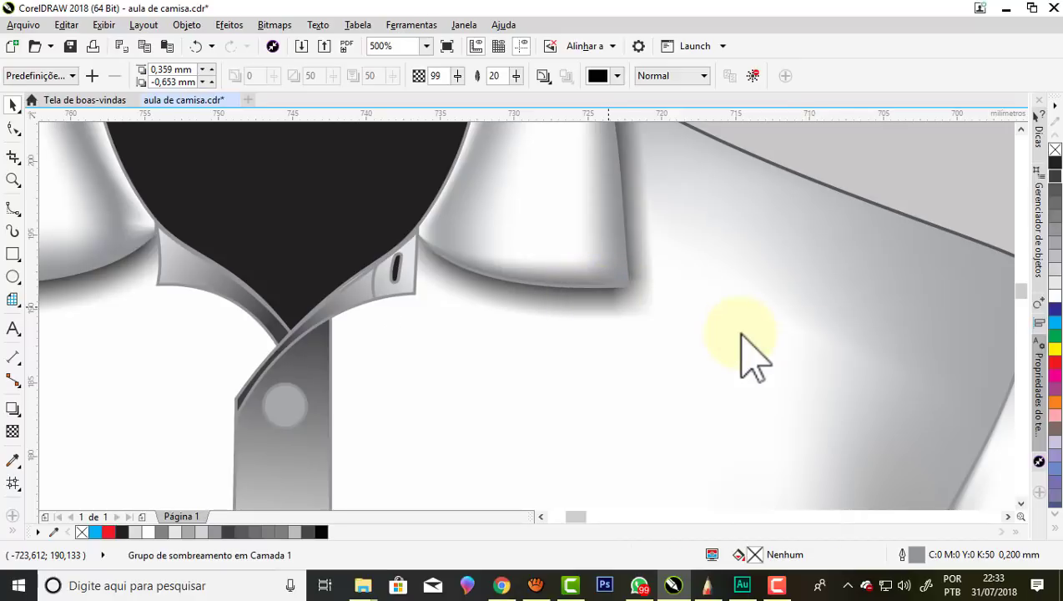
{"action": "right_click", "coordinate": [618, 307]}
{"action": "left_click", "coordinate": [686, 182]}
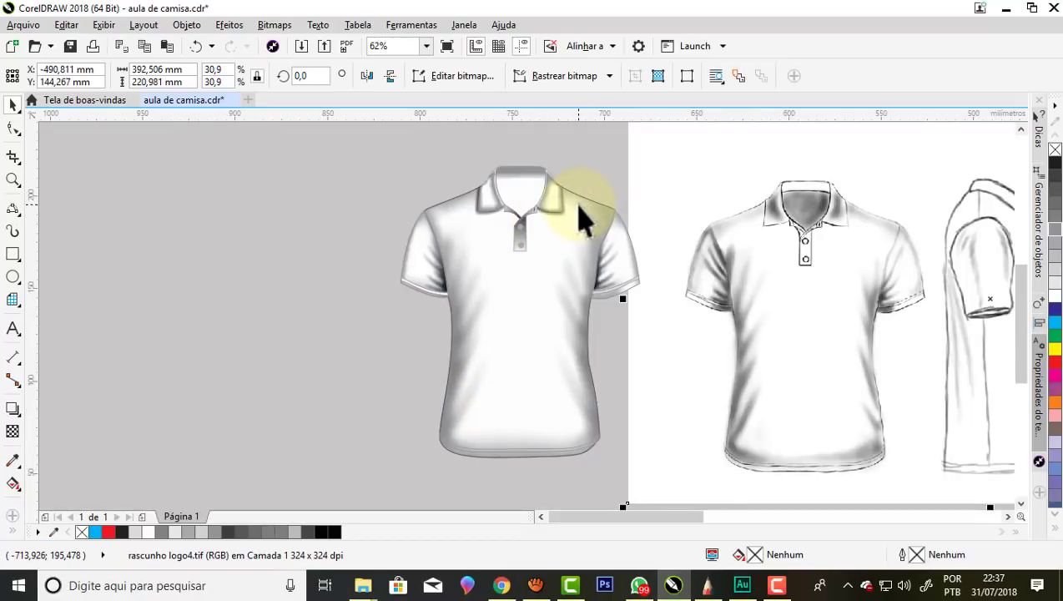
Review the reference pages, then zoom in on the shaded shirt with a Zoom marquee.
{"action": "scroll", "coordinate": [581, 219], "scroll_direction": "down", "scroll_amount": 2}
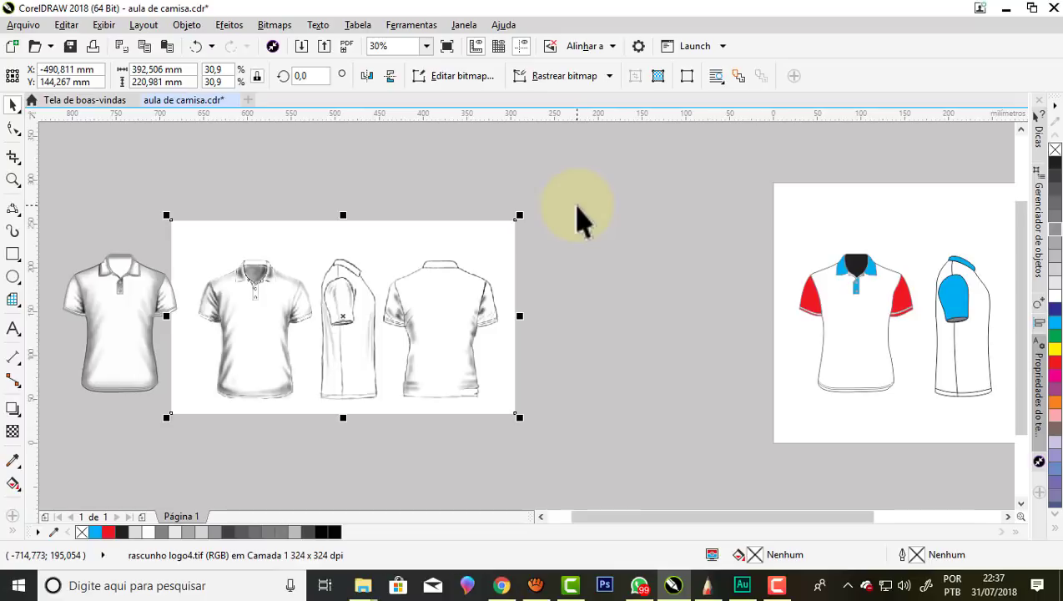
{"action": "scroll", "coordinate": [582, 218], "scroll_direction": "down", "scroll_amount": 2}
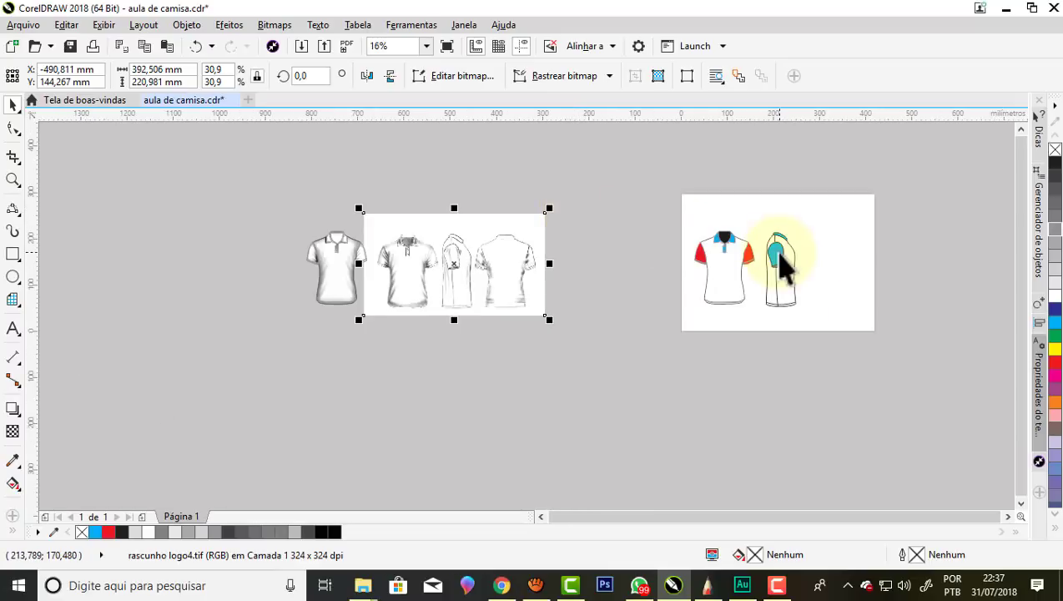
{"action": "scroll", "coordinate": [782, 261], "scroll_direction": "up", "scroll_amount": 4}
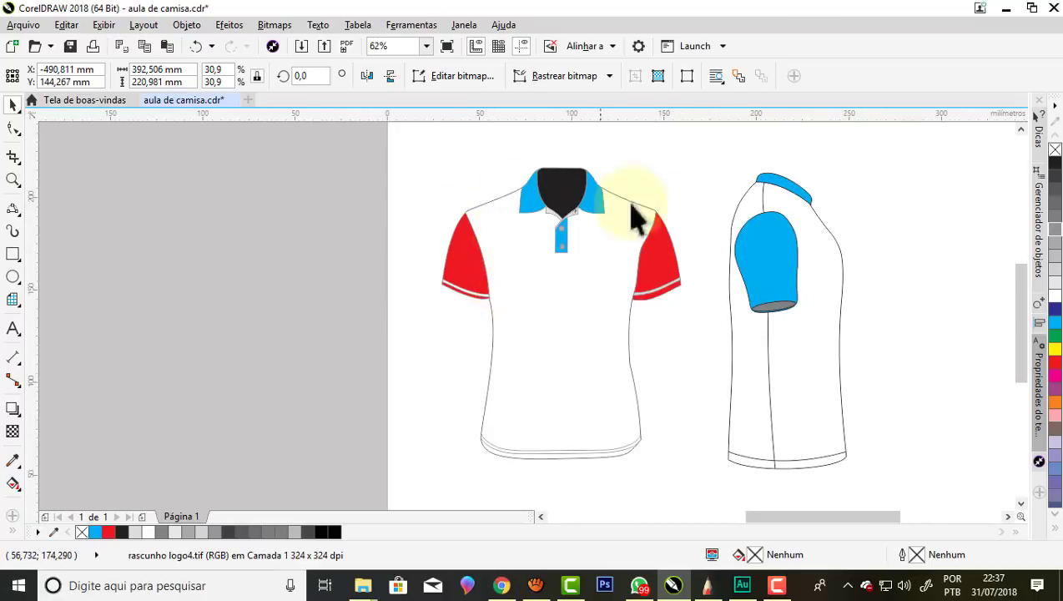
{"action": "scroll", "coordinate": [800, 230], "scroll_direction": "down", "scroll_amount": 4}
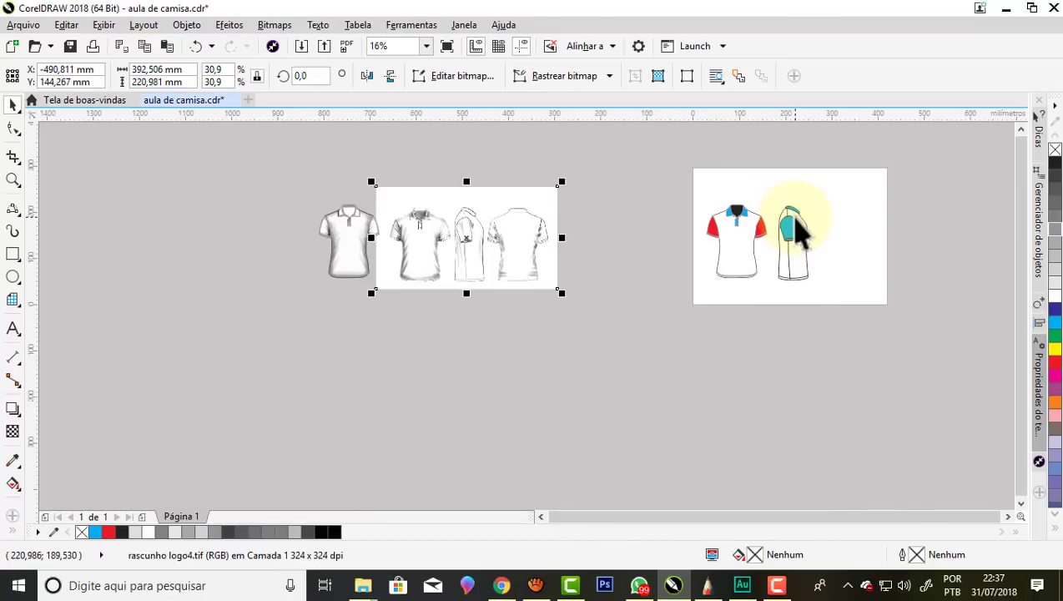
{"action": "scroll", "coordinate": [577, 230], "scroll_direction": "down", "scroll_amount": 2}
{"action": "scroll", "coordinate": [448, 234], "scroll_direction": "up", "scroll_amount": 4}
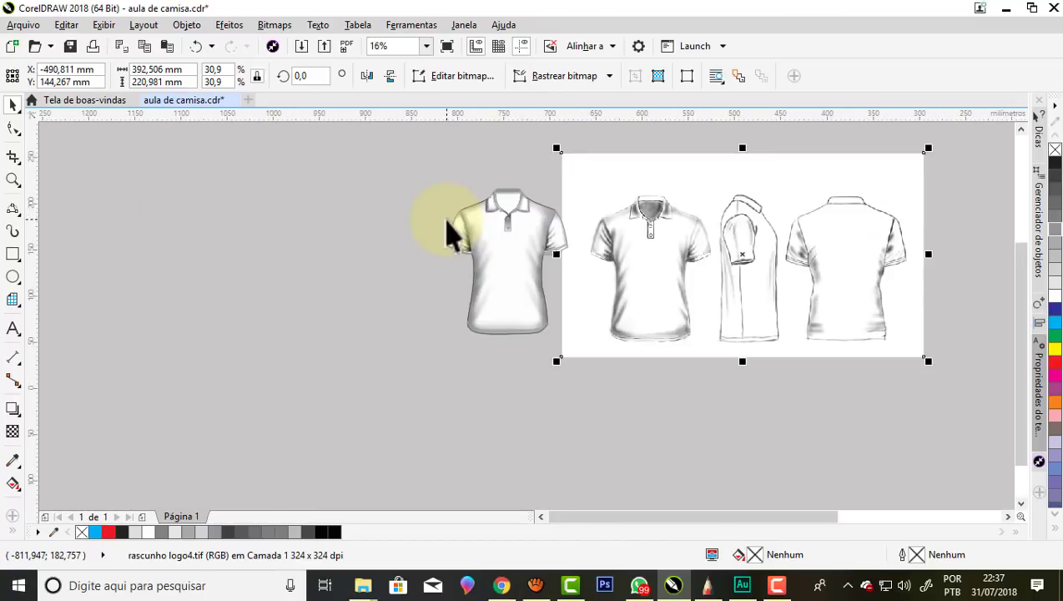
{"action": "scroll", "coordinate": [475, 223], "scroll_direction": "up", "scroll_amount": 2}
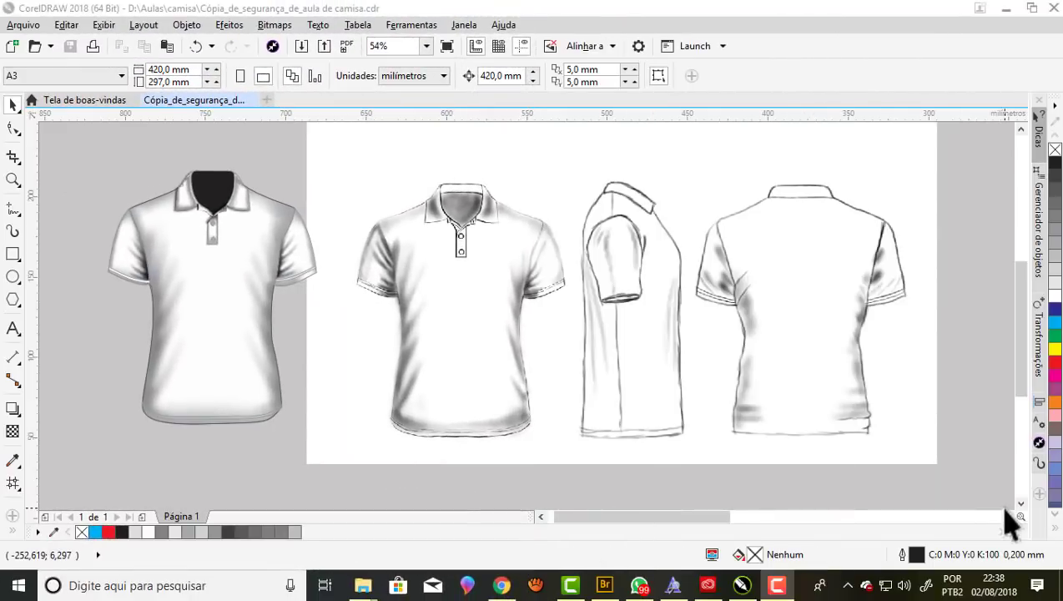
{"action": "left_click", "coordinate": [12, 180]}
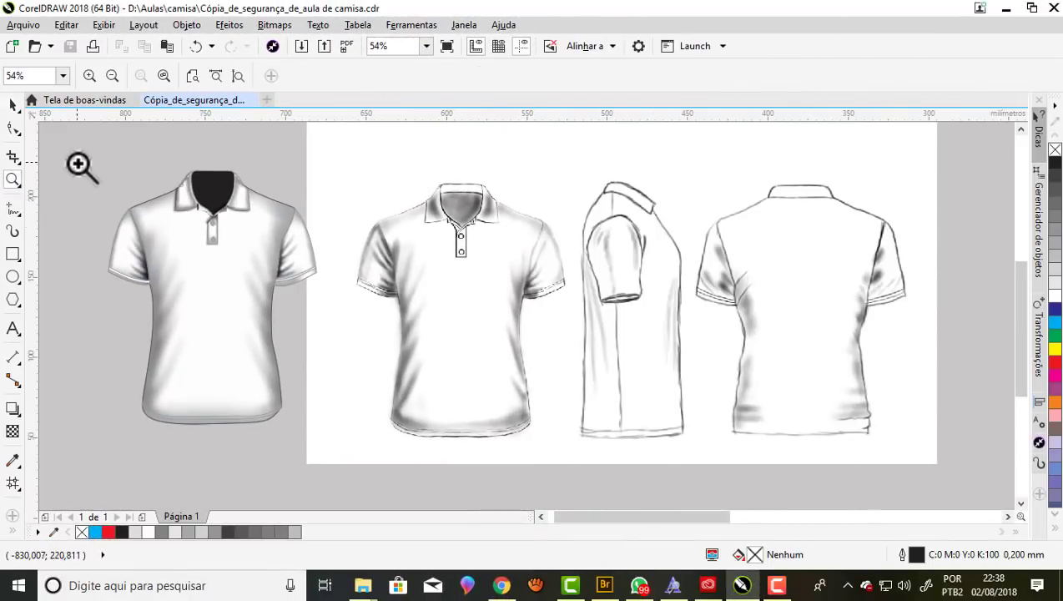
{"action": "left_click_drag", "start_coordinate": [84, 152], "coordinate": [340, 440]}
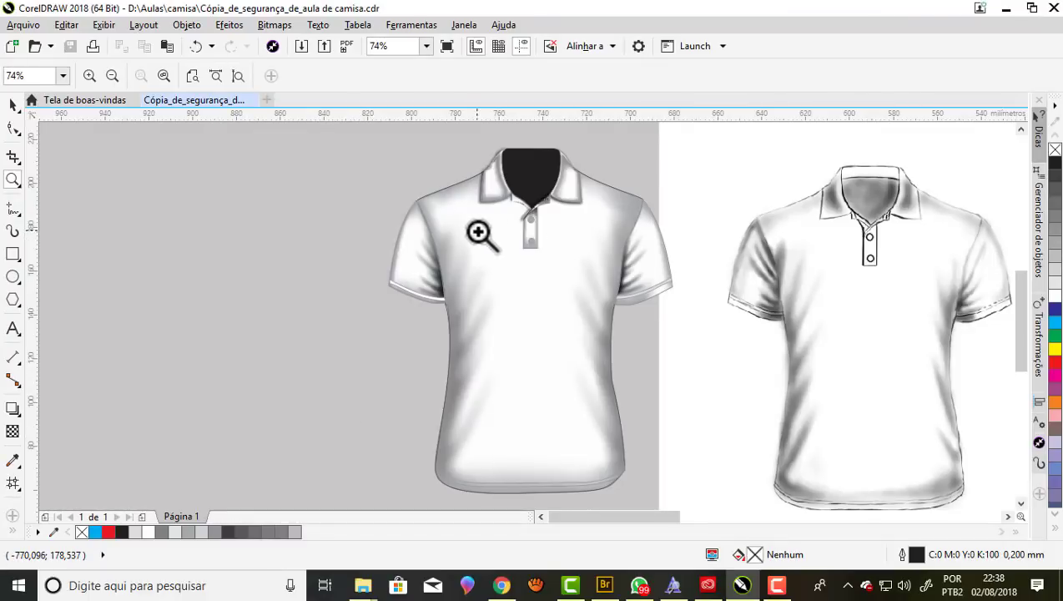
Undo an accidental move of the shirt body outline, then duplicate it in place.
{"action": "scroll", "coordinate": [422, 229], "scroll_direction": "down", "scroll_amount": 4}
{"action": "scroll", "coordinate": [406, 228], "scroll_direction": "down", "scroll_amount": 2}
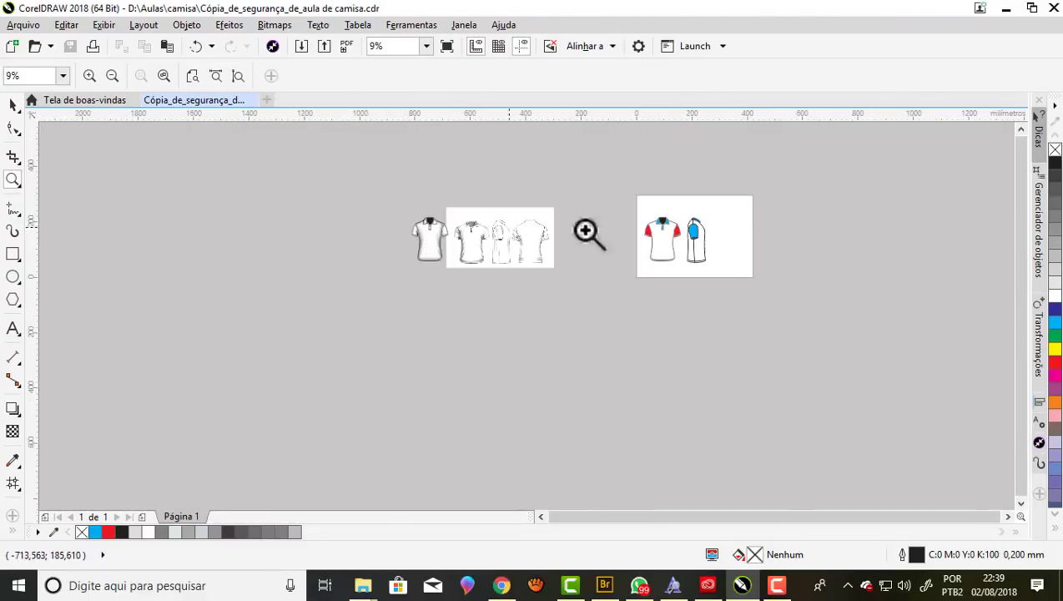
{"action": "scroll", "coordinate": [674, 237], "scroll_direction": "up", "scroll_amount": 4}
{"action": "scroll", "coordinate": [683, 207], "scroll_direction": "up", "scroll_amount": 2}
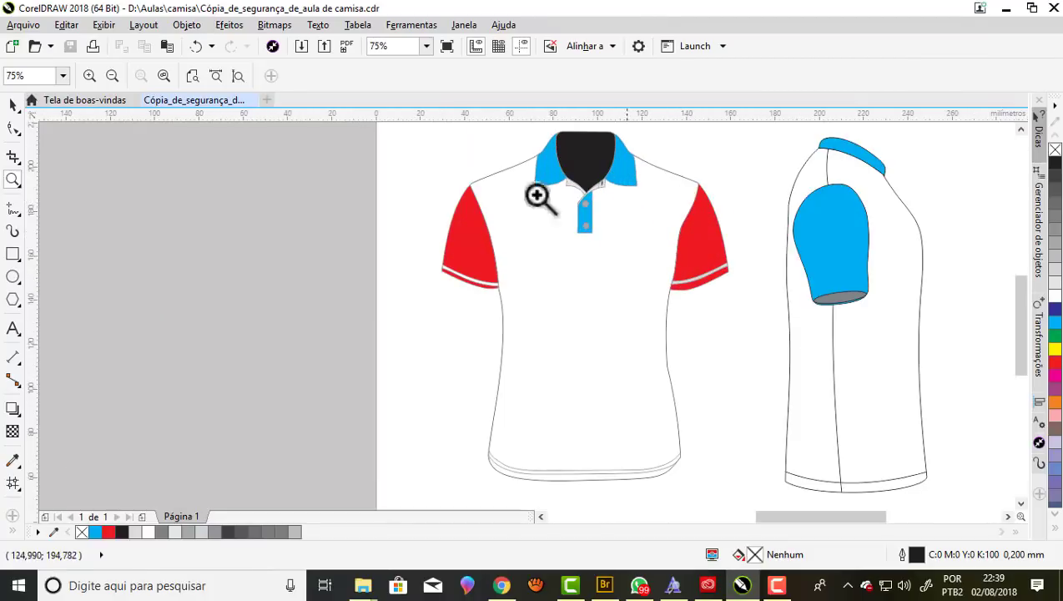
{"action": "left_click", "coordinate": [12, 105]}
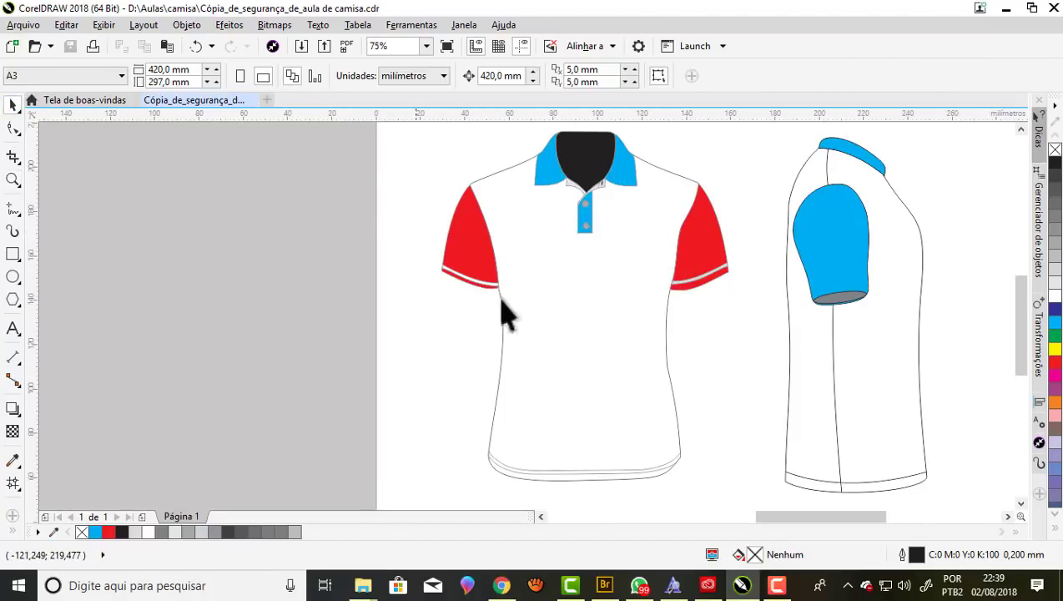
{"action": "left_click_drag", "start_coordinate": [631, 301], "coordinate": [382, 302]}
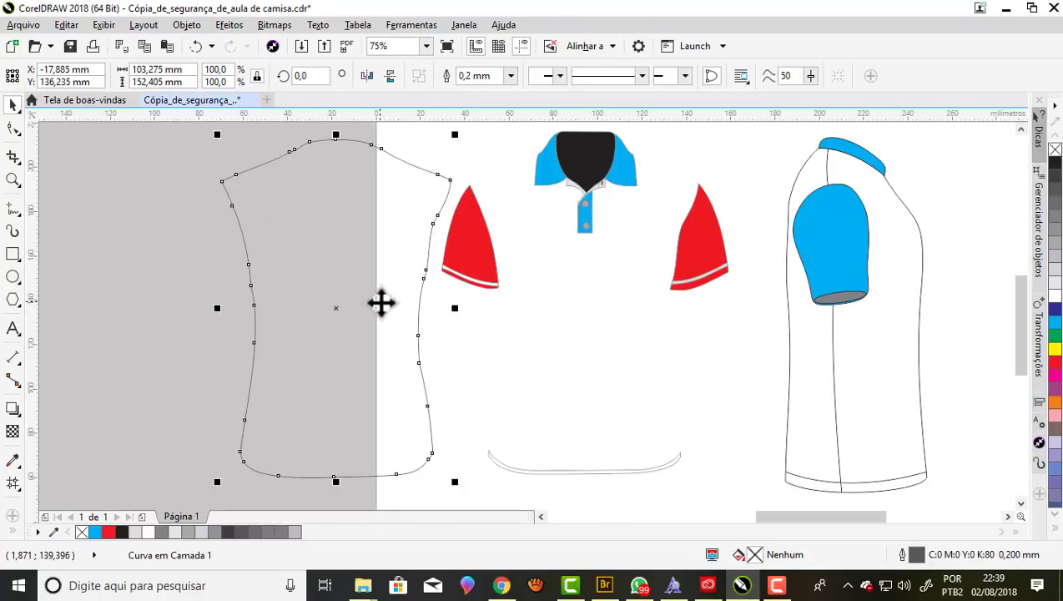
{"action": "key", "text": "ctrl+z"}
{"action": "scroll", "coordinate": [551, 282], "scroll_direction": "down", "scroll_amount": 2}
{"action": "scroll", "coordinate": [556, 288], "scroll_direction": "up", "scroll_amount": 2}
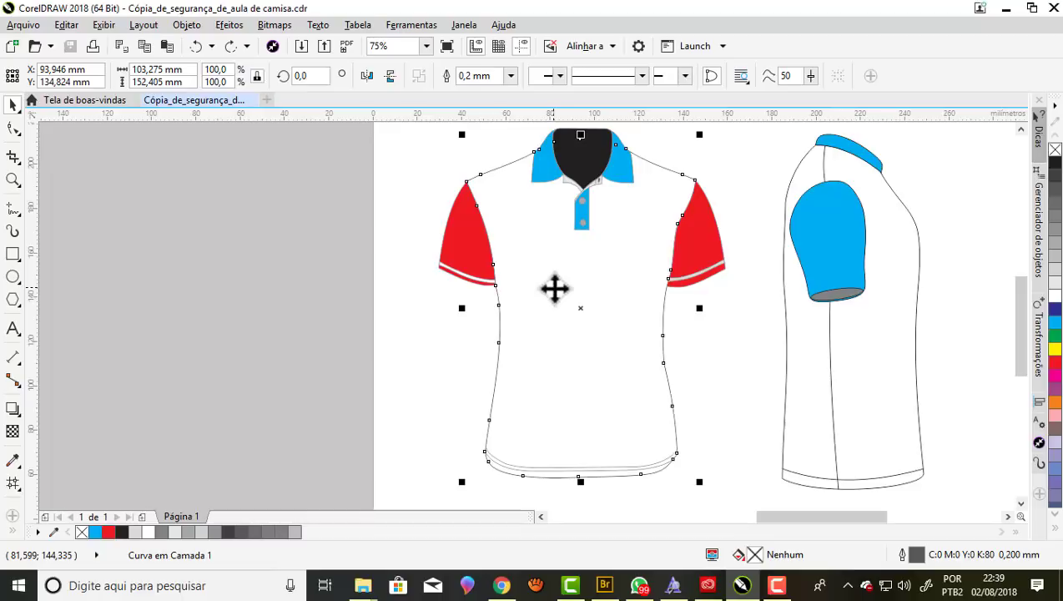
{"action": "key", "text": "KP_Add"}
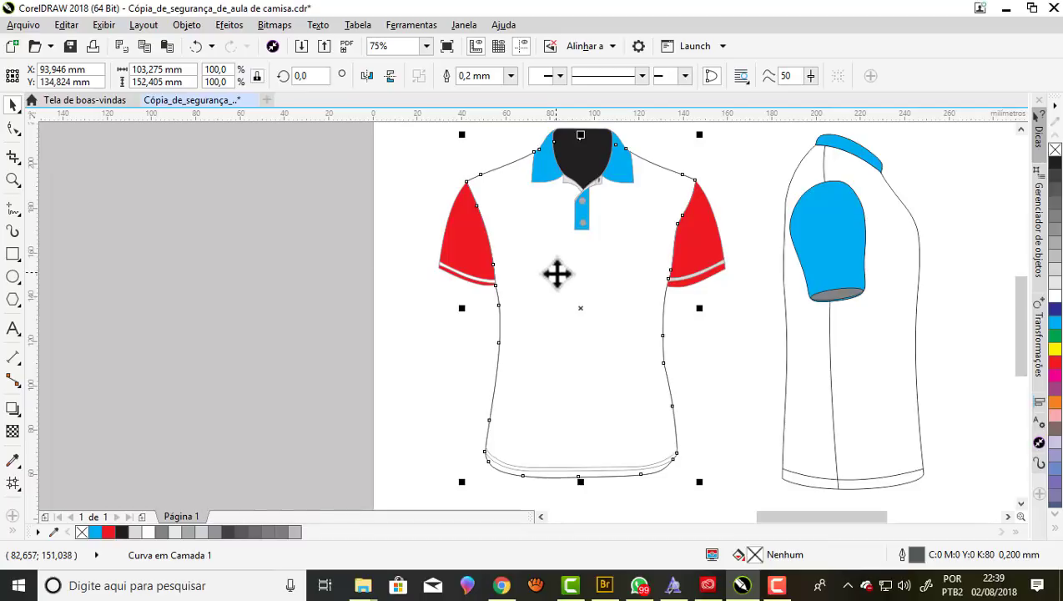
{"action": "scroll", "coordinate": [626, 238], "scroll_direction": "down", "scroll_amount": 1}
Nudge the duplicate body outline left until it sits over the leftmost shaded polo.
{"action": "scroll", "coordinate": [625, 235], "scroll_direction": "down", "scroll_amount": 1}
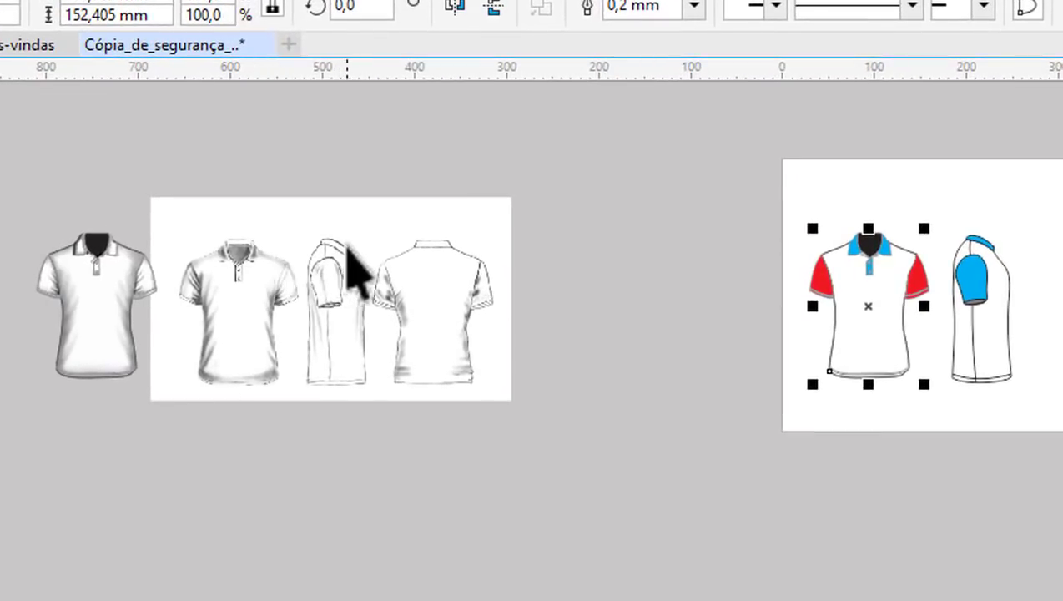
{"action": "key", "text": "Left"}
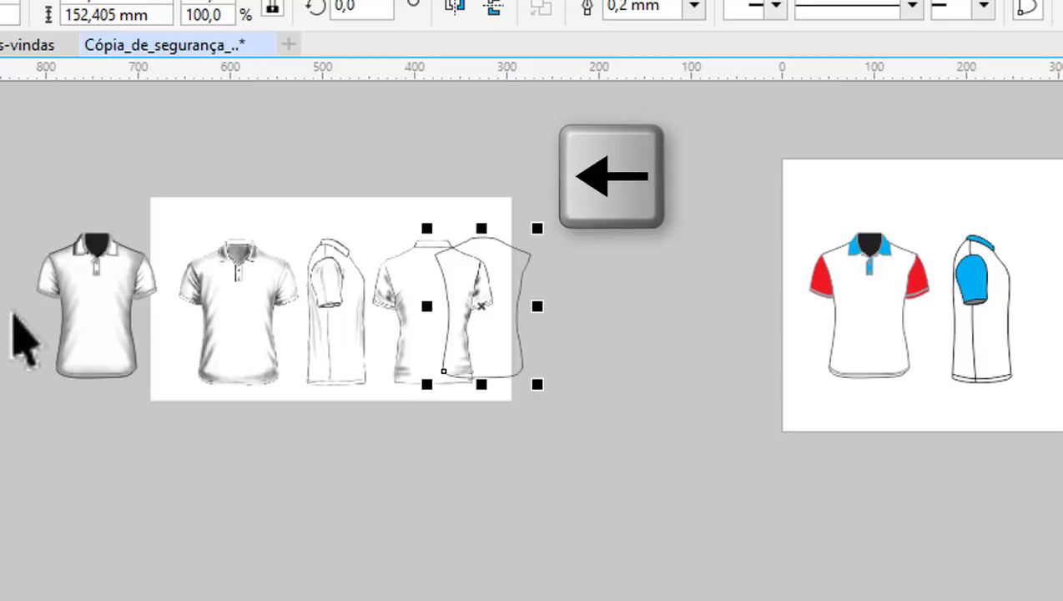
{"action": "scroll", "coordinate": [3, 327], "scroll_direction": "up", "scroll_amount": 2}
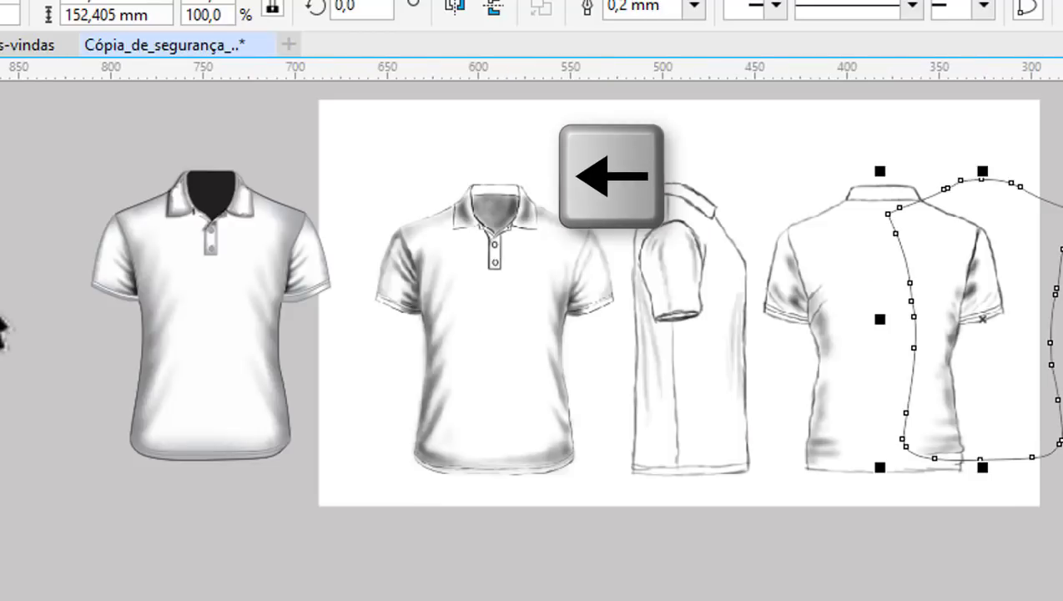
{"action": "key", "text": "Left"}
{"action": "scroll", "coordinate": [854, 410], "scroll_direction": "down", "scroll_amount": 2}
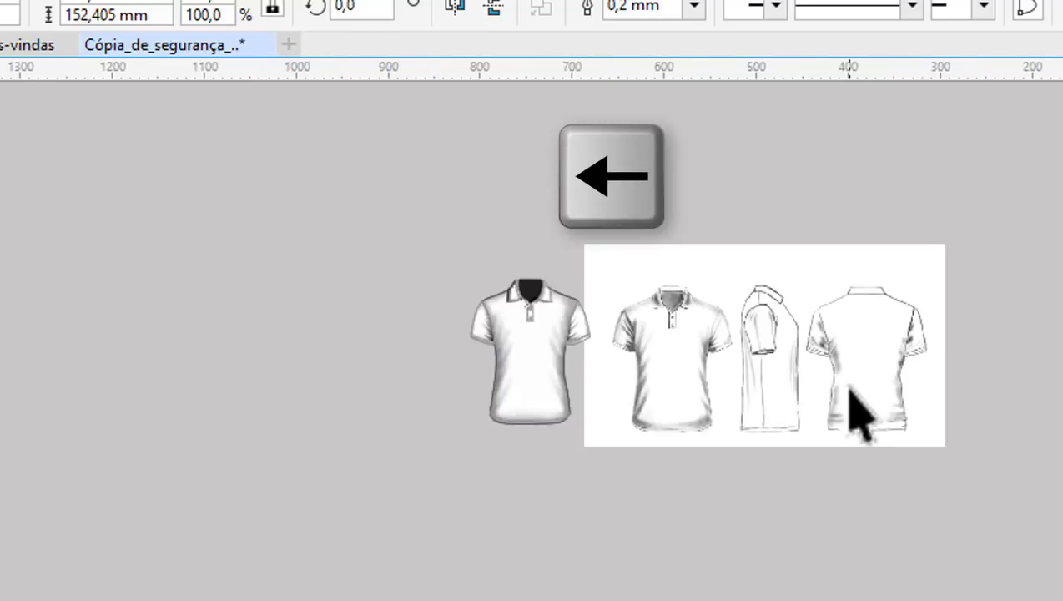
{"action": "scroll", "coordinate": [538, 343], "scroll_direction": "up", "scroll_amount": 2}
{"action": "scroll", "coordinate": [502, 292], "scroll_direction": "up", "scroll_amount": 4}
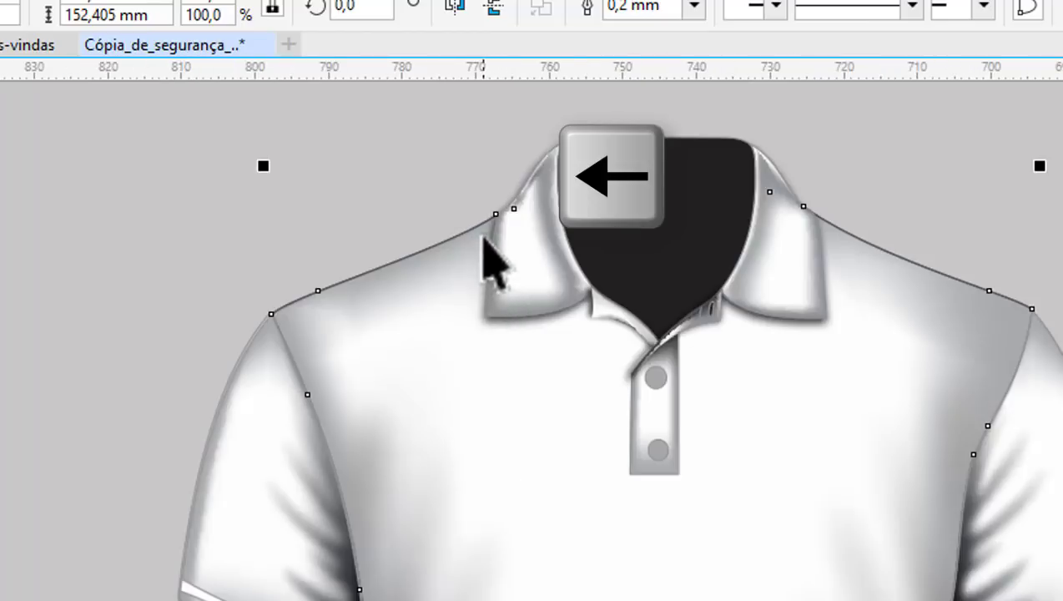
{"action": "scroll", "coordinate": [836, 249], "scroll_direction": "up", "scroll_amount": 4}
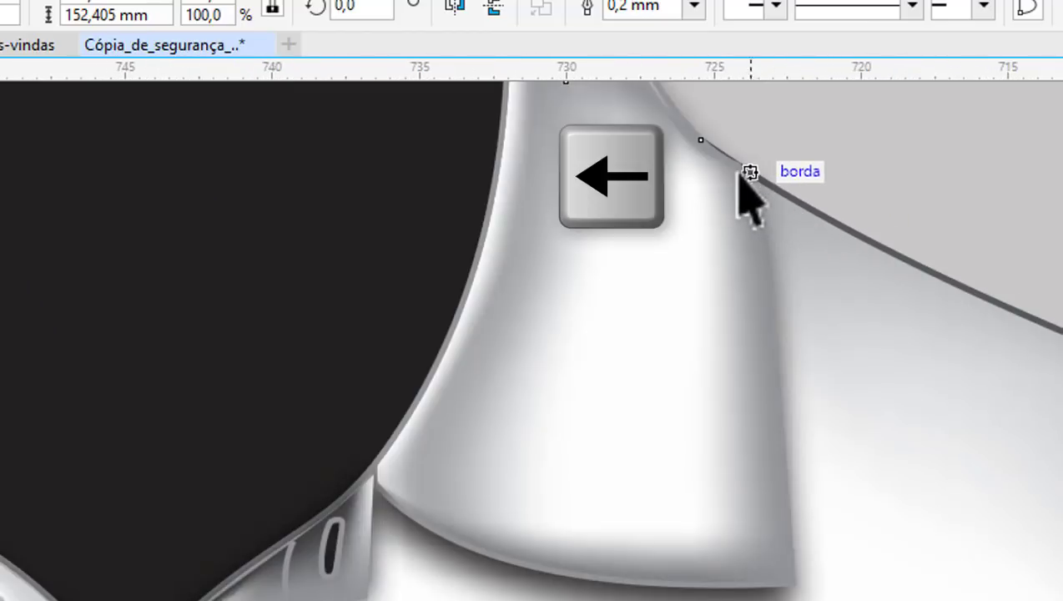
{"action": "scroll", "coordinate": [731, 180], "scroll_direction": "down", "scroll_amount": 2}
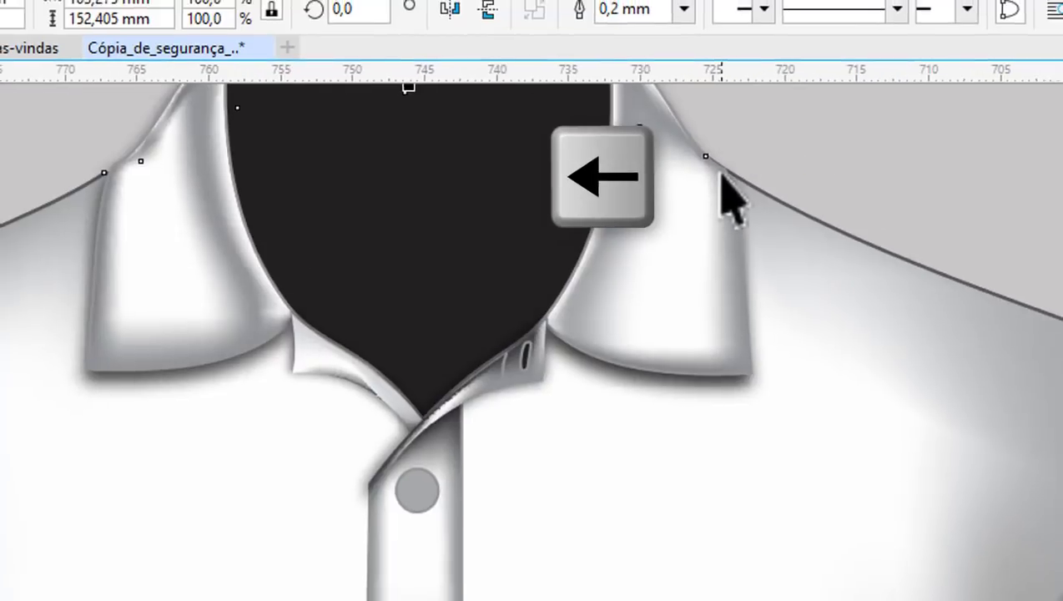
{"action": "scroll", "coordinate": [726, 188], "scroll_direction": "down", "scroll_amount": 5}
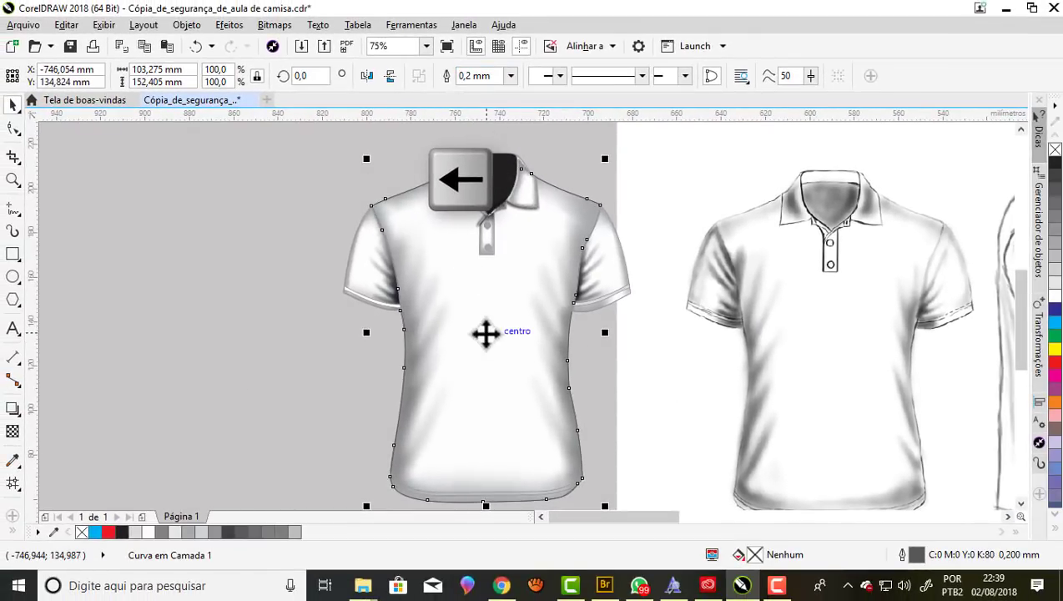
{"action": "scroll", "coordinate": [541, 196], "scroll_direction": "up", "scroll_amount": 2}
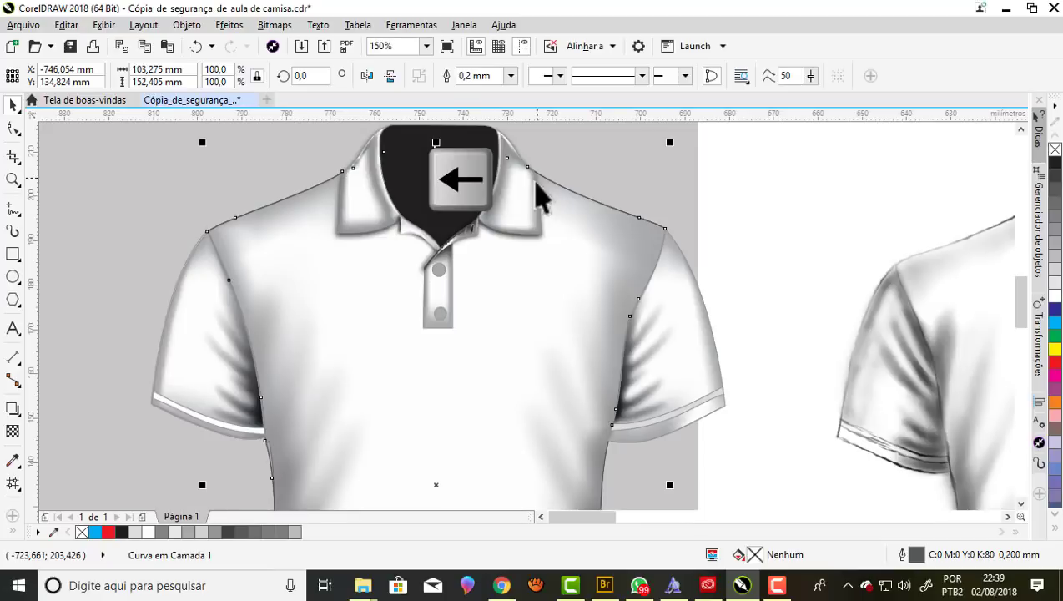
{"action": "scroll", "coordinate": [541, 196], "scroll_direction": "down", "scroll_amount": 2}
{"action": "scroll", "coordinate": [514, 330], "scroll_direction": "up", "scroll_amount": 2}
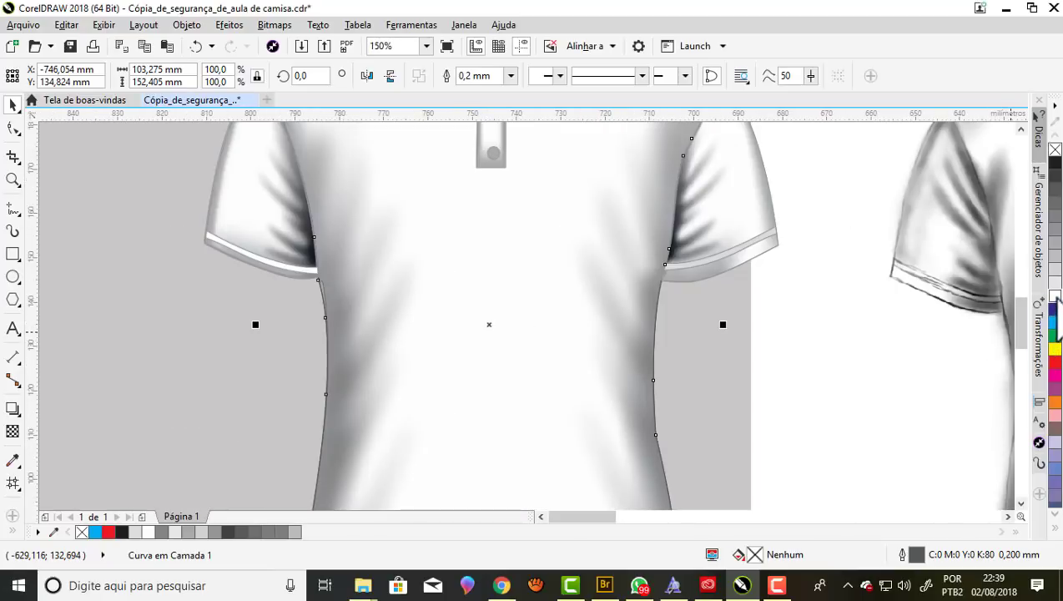
{"action": "scroll", "coordinate": [522, 297], "scroll_direction": "down", "scroll_amount": 1}
{"action": "scroll", "coordinate": [589, 237], "scroll_direction": "down", "scroll_amount": 1}
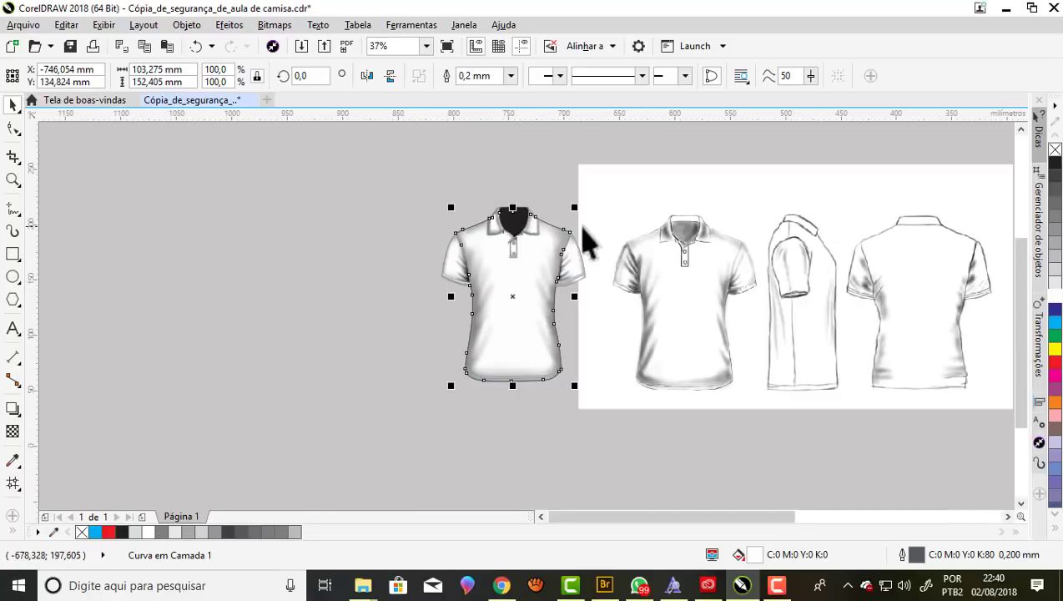
{"action": "scroll", "coordinate": [546, 230], "scroll_direction": "up", "scroll_amount": 1}
{"action": "scroll", "coordinate": [520, 215], "scroll_direction": "up", "scroll_amount": 1}
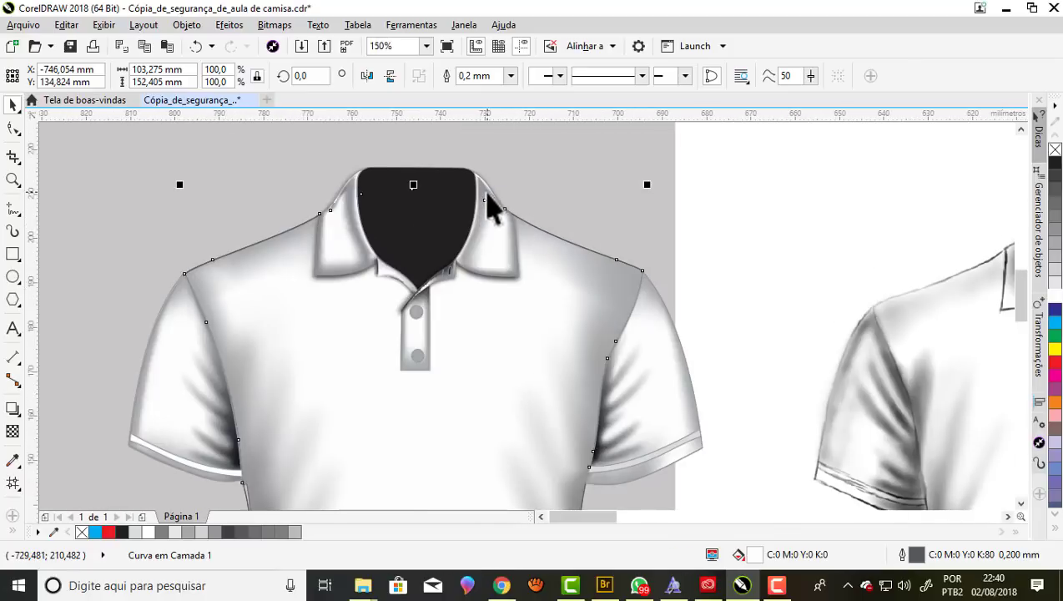
{"action": "scroll", "coordinate": [492, 209], "scroll_direction": "down", "scroll_amount": 1}
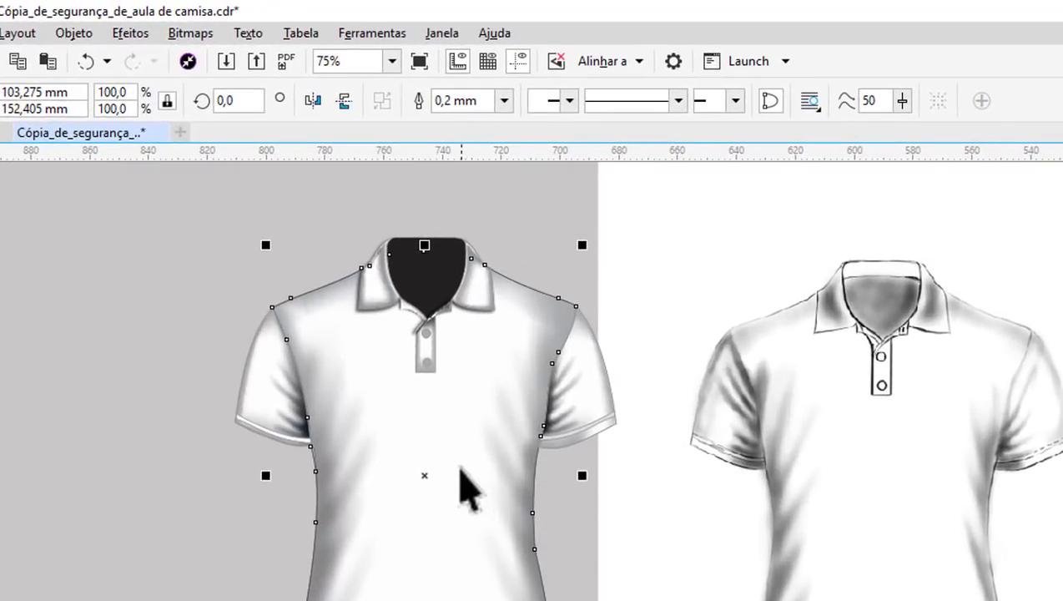
Bring the body copy to the front of the page, then send it back one level behind collar and placket.
{"action": "left_click", "coordinate": [74, 32]}
{"action": "left_click", "coordinate": [649, 443]}
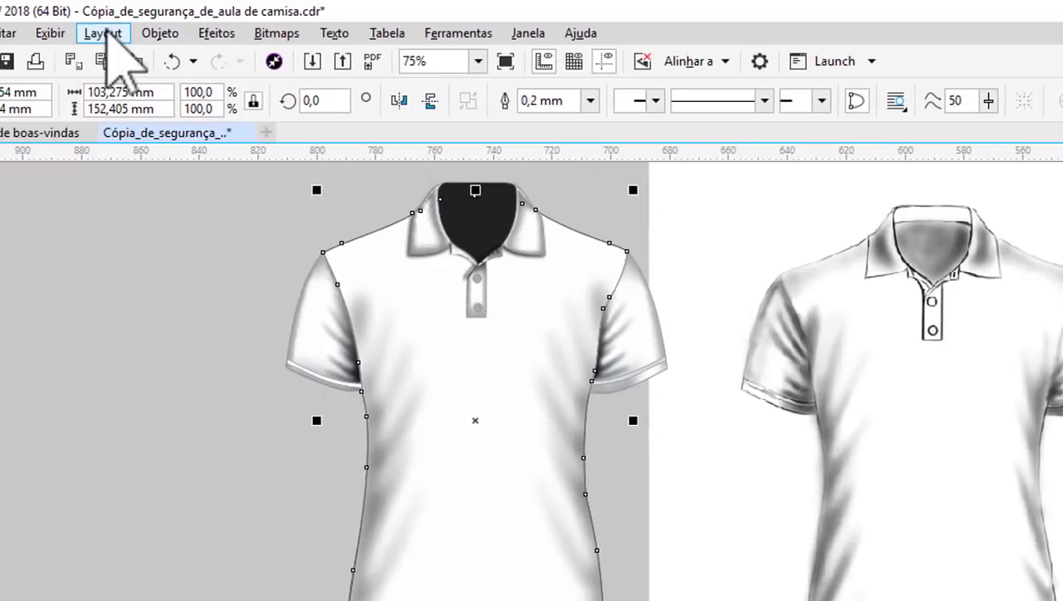
{"action": "left_click", "coordinate": [77, 33]}
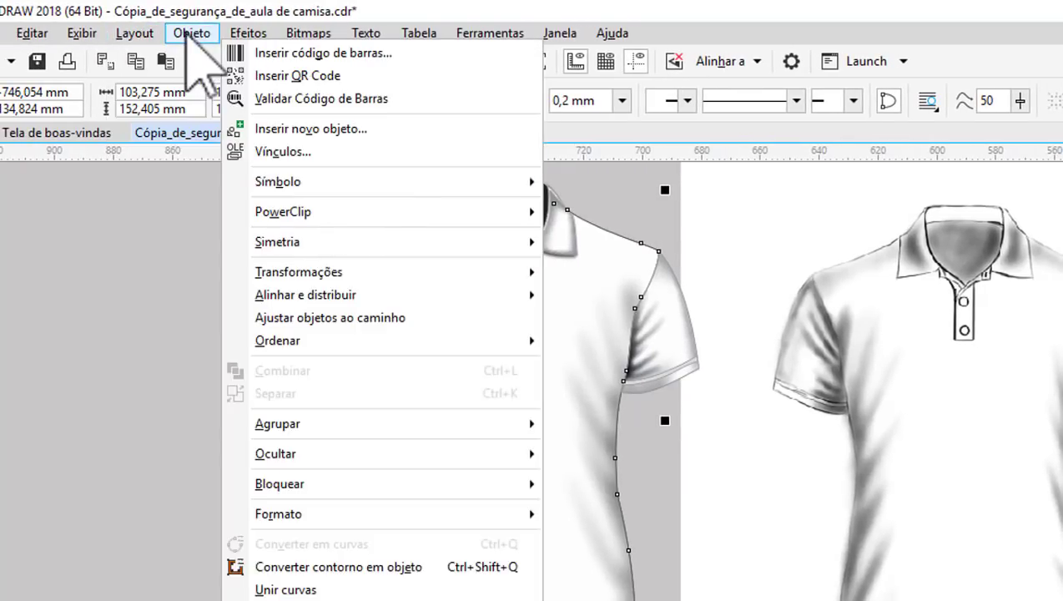
{"action": "mouse_move", "coordinate": [277, 341]}
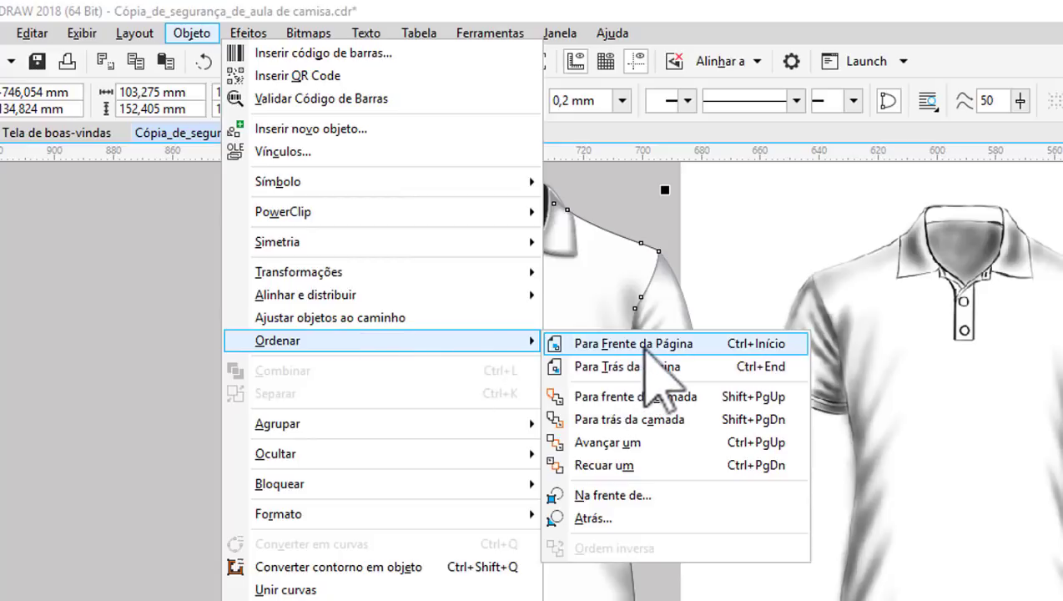
{"action": "left_click", "coordinate": [651, 344]}
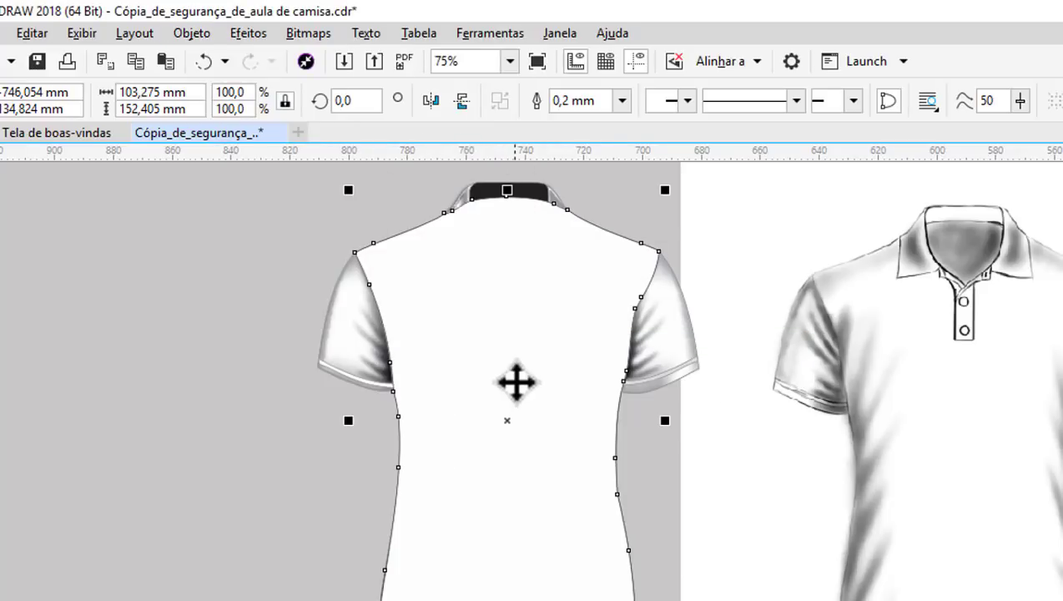
{"action": "key", "text": "ctrl+Page_Down"}
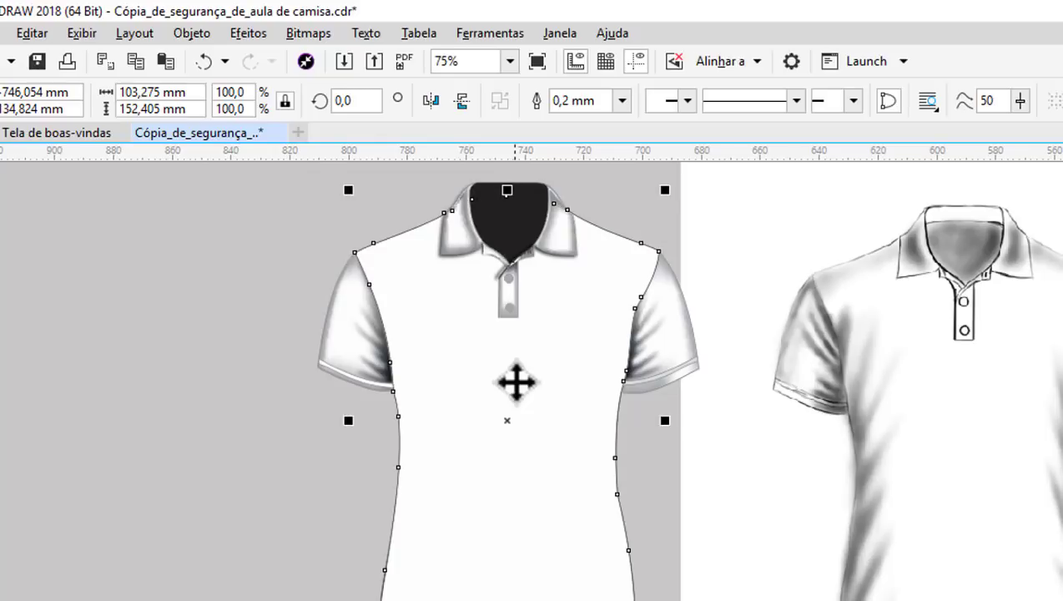
{"action": "key", "text": "Escape"}
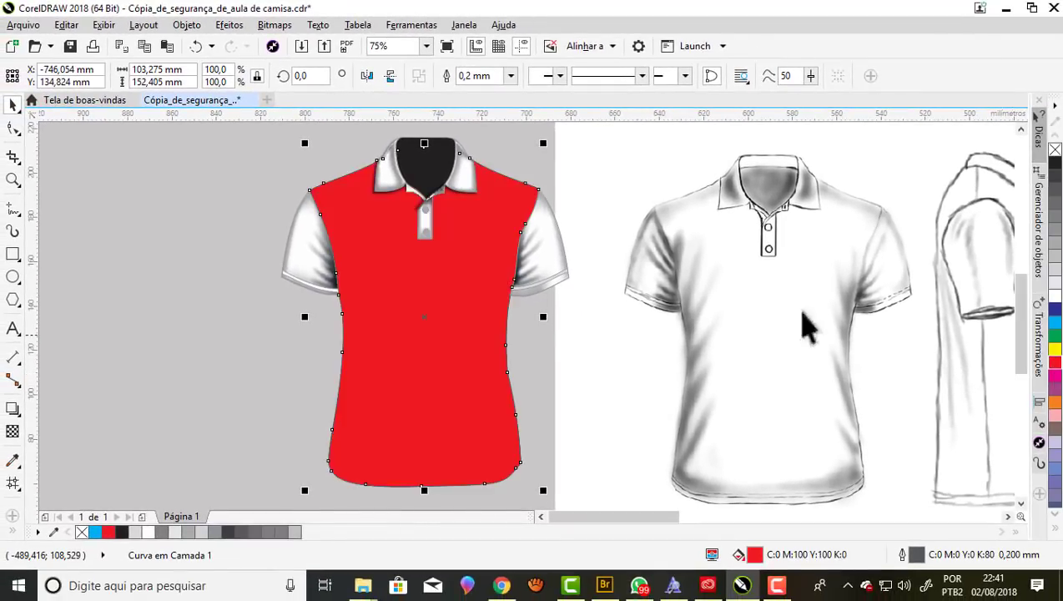
{"action": "scroll", "coordinate": [486, 238], "scroll_direction": "down", "scroll_amount": 1}
{"action": "scroll", "coordinate": [518, 245], "scroll_direction": "up", "scroll_amount": 1}
{"action": "scroll", "coordinate": [514, 282], "scroll_direction": "up", "scroll_amount": 1}
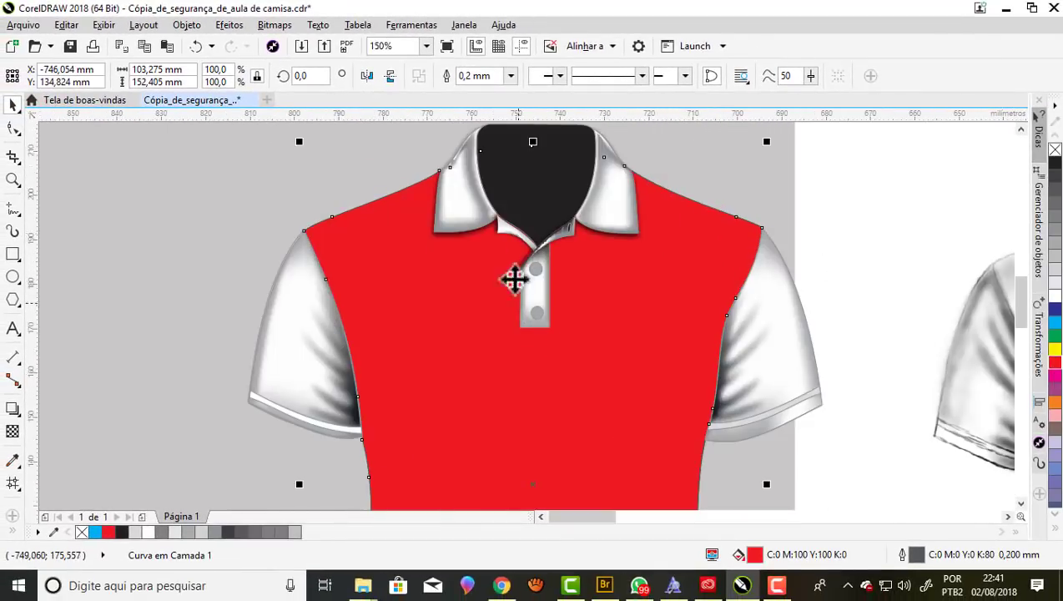
{"action": "scroll", "coordinate": [505, 225], "scroll_direction": "down", "scroll_amount": 1}
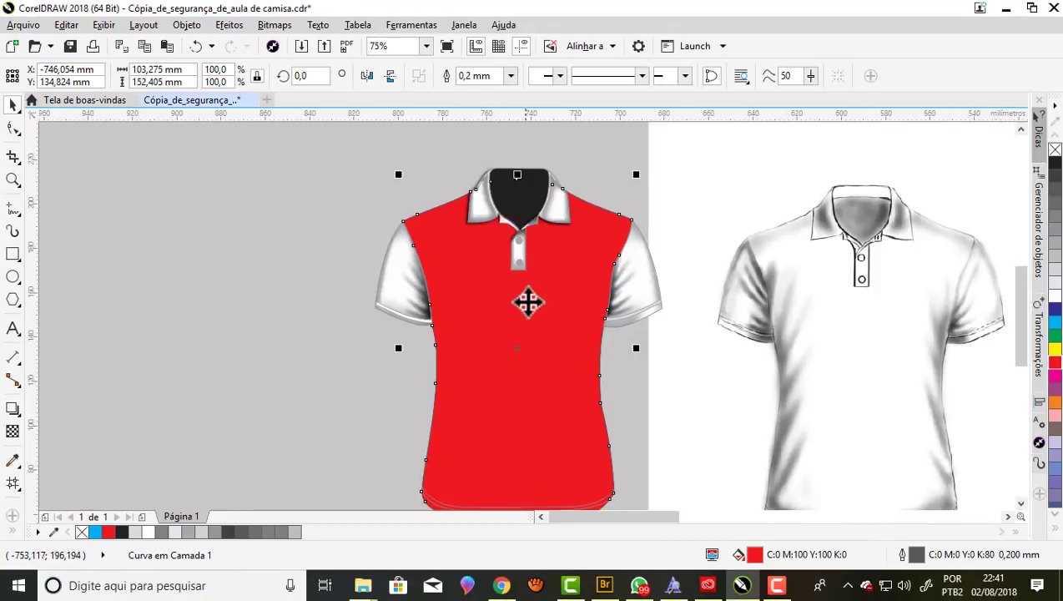
{"action": "scroll", "coordinate": [529, 310], "scroll_direction": "up", "scroll_amount": 1}
{"action": "scroll", "coordinate": [529, 310], "scroll_direction": "down", "scroll_amount": 1}
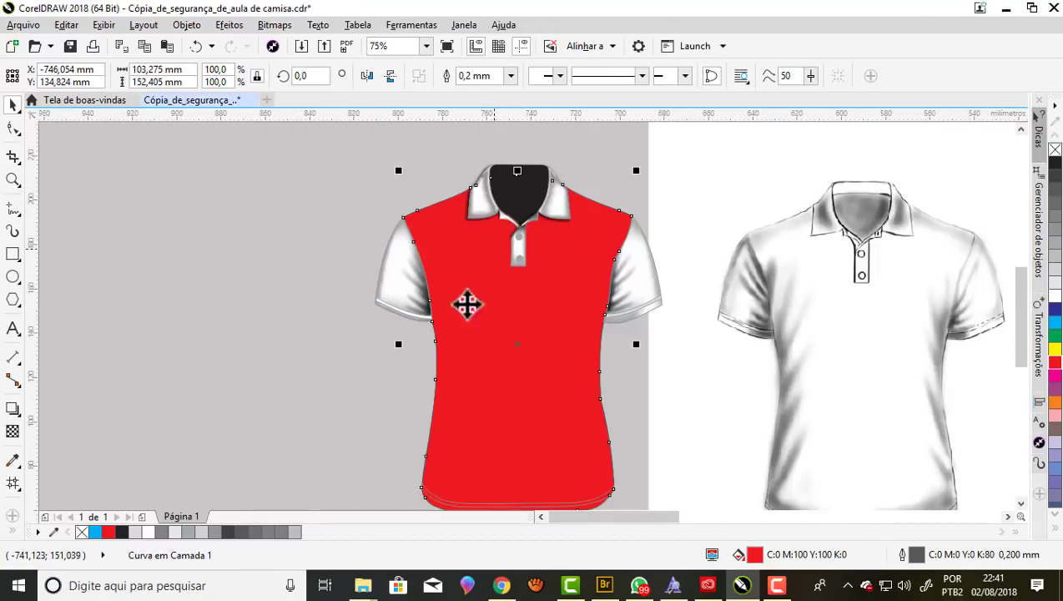
{"action": "left_click", "coordinate": [187, 25]}
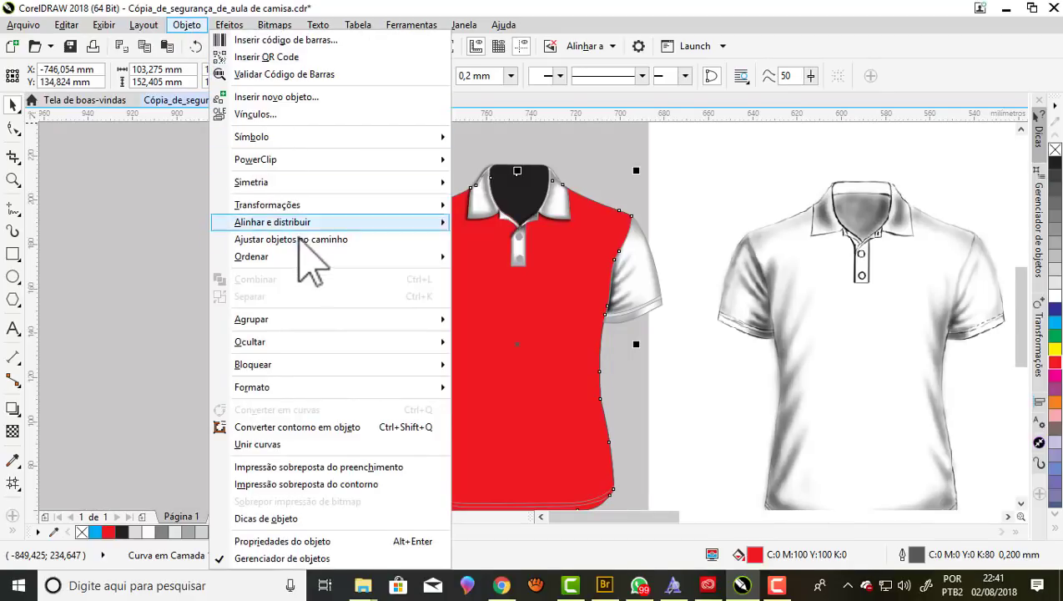
{"action": "mouse_move", "coordinate": [166, 170]}
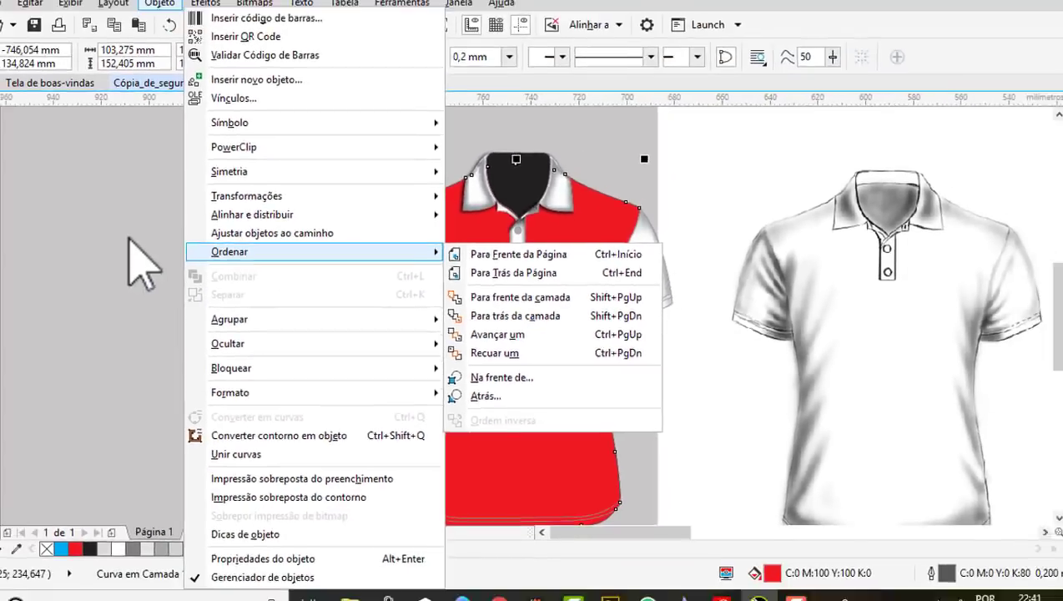
{"action": "key", "text": "Escape"}
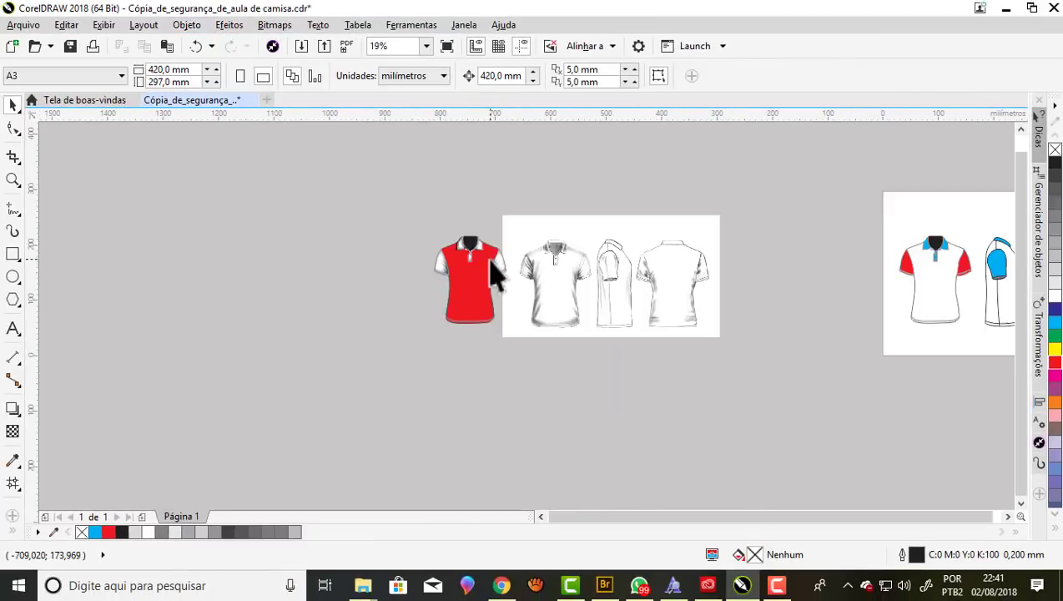
{"action": "scroll", "coordinate": [484, 258], "scroll_direction": "up", "scroll_amount": 2}
{"action": "scroll", "coordinate": [484, 259], "scroll_direction": "up", "scroll_amount": 1}
{"action": "scroll", "coordinate": [475, 254], "scroll_direction": "up", "scroll_amount": 1}
{"action": "scroll", "coordinate": [467, 263], "scroll_direction": "down", "scroll_amount": 3}
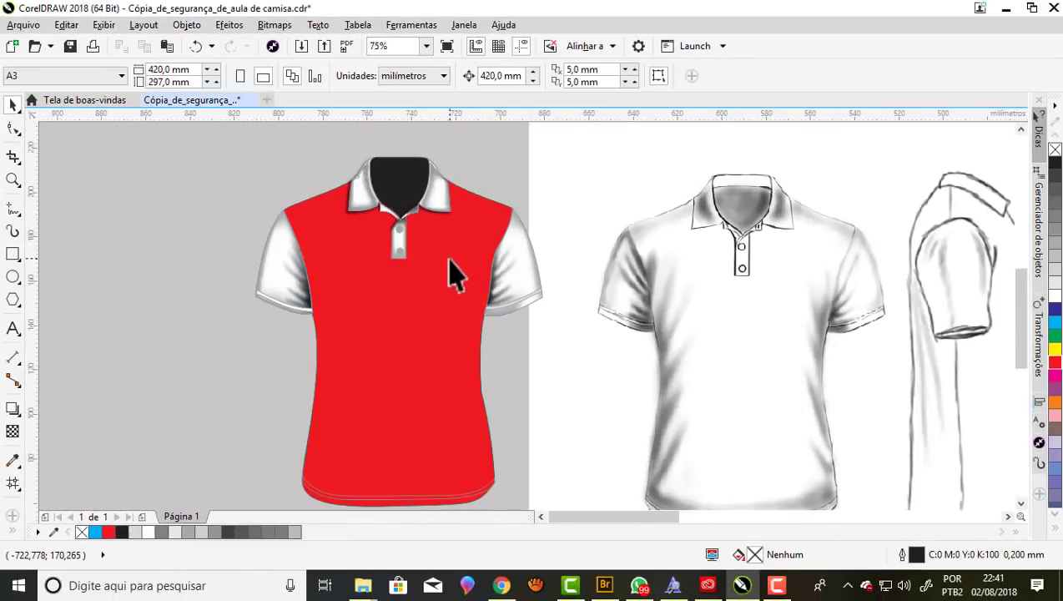
{"action": "left_click", "coordinate": [450, 273]}
{"action": "scroll", "coordinate": [369, 338], "scroll_direction": "up", "scroll_amount": 3}
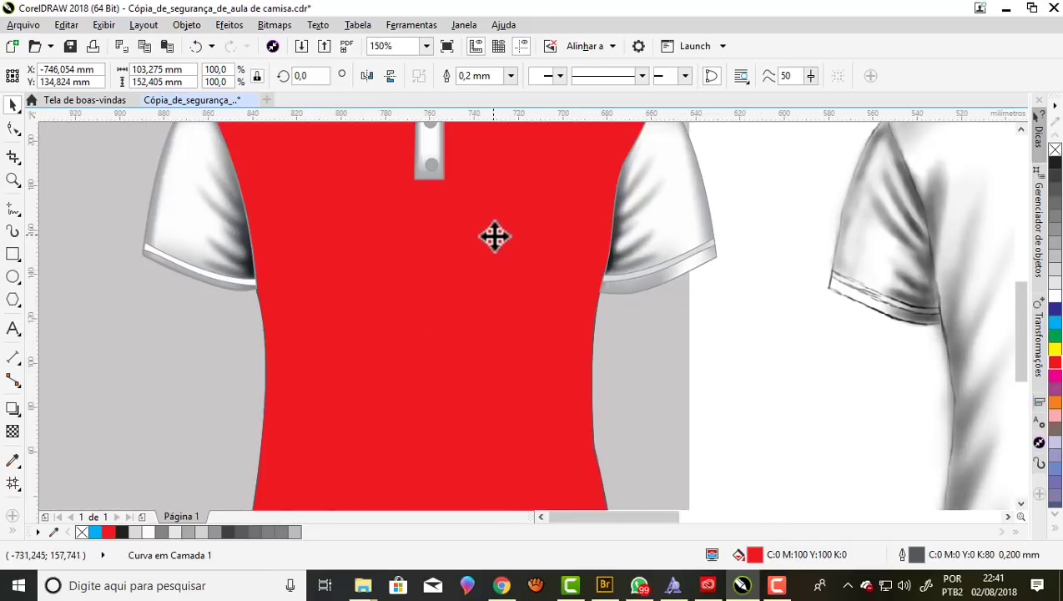
{"action": "scroll", "coordinate": [494, 232], "scroll_direction": "down", "scroll_amount": 2}
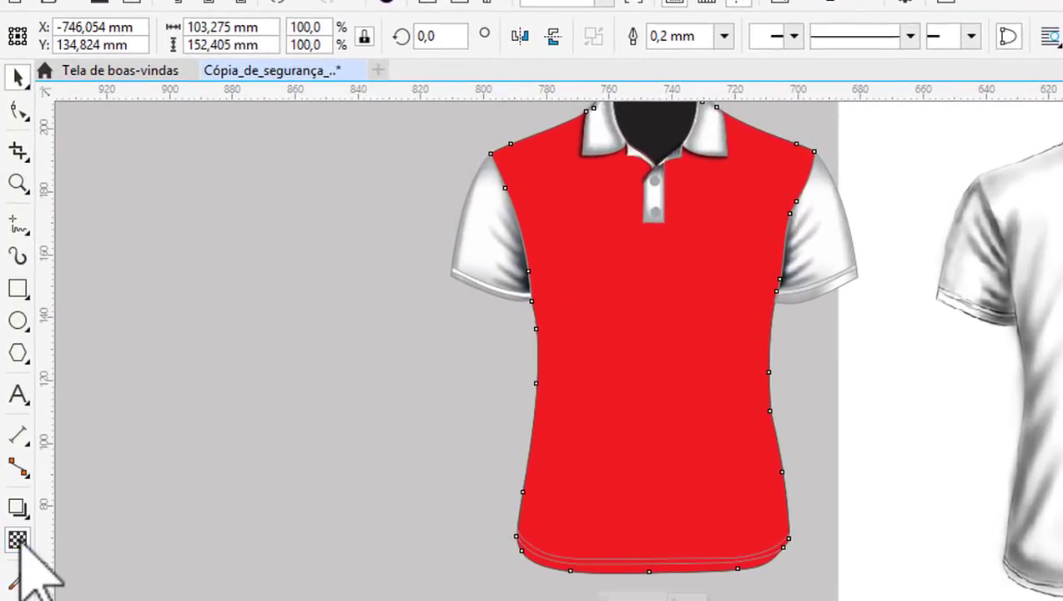
Set the red body's transparency merge mode to Multiplicar so the shading shows through.
{"action": "left_click", "coordinate": [13, 432]}
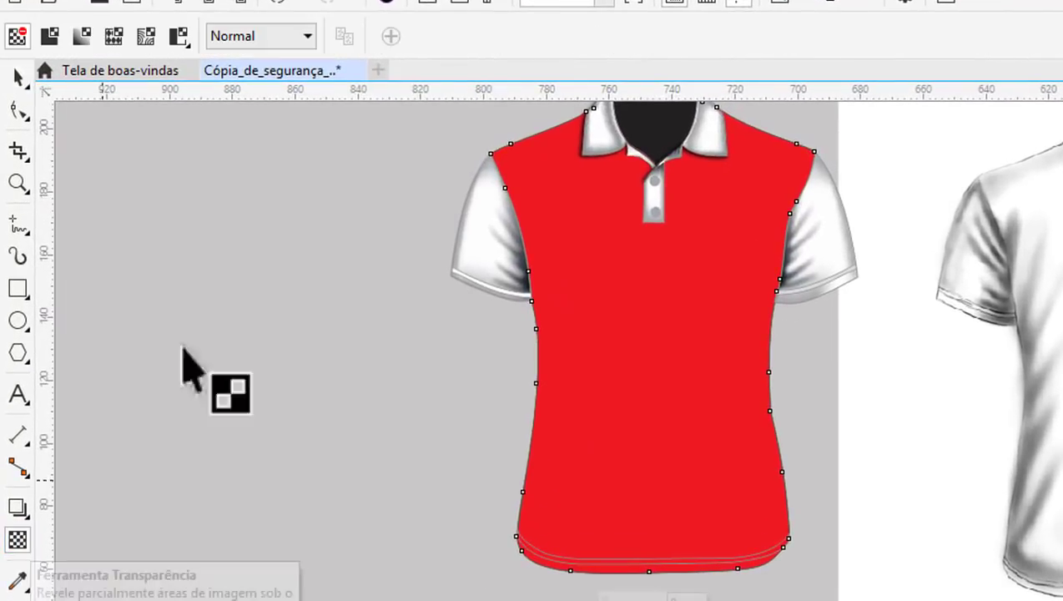
{"action": "left_click", "coordinate": [304, 37]}
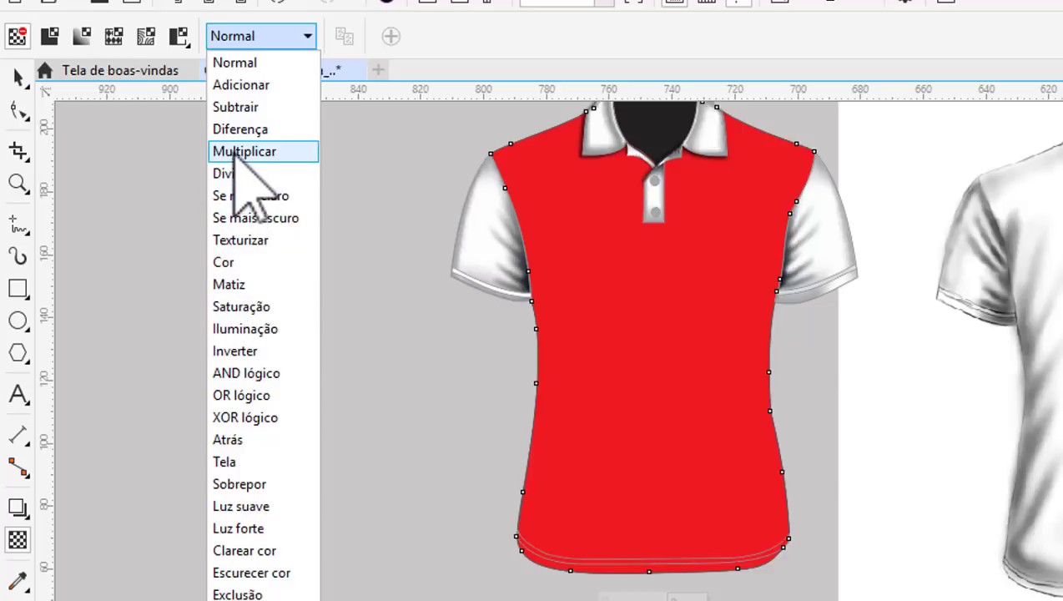
{"action": "left_click", "coordinate": [238, 151]}
{"action": "scroll", "coordinate": [793, 443], "scroll_direction": "down", "scroll_amount": 2}
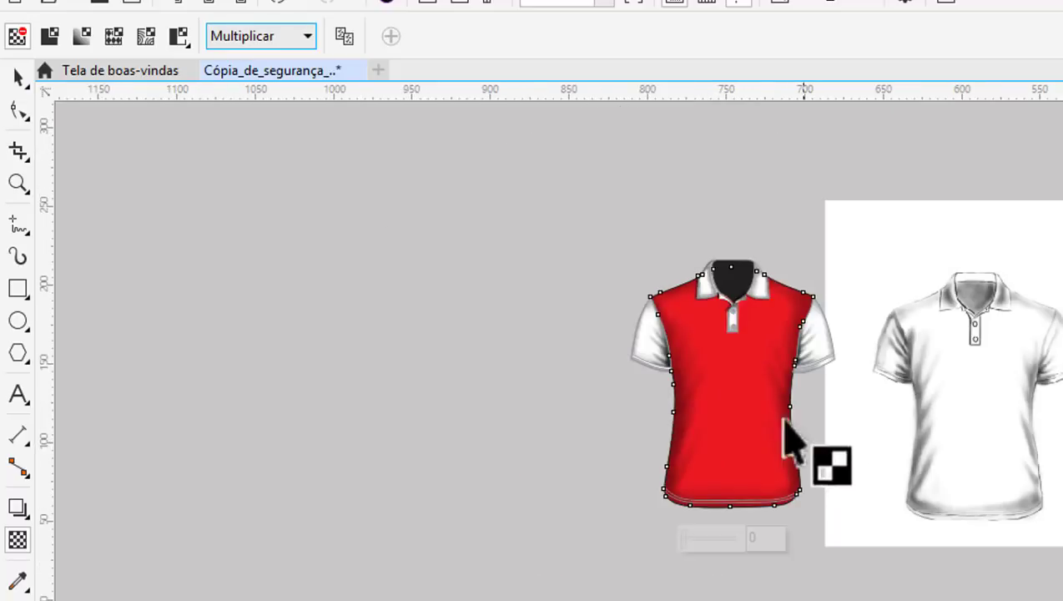
{"action": "scroll", "coordinate": [790, 439], "scroll_direction": "up", "scroll_amount": 2}
{"action": "scroll", "coordinate": [705, 403], "scroll_direction": "up", "scroll_amount": 2}
{"action": "scroll", "coordinate": [676, 410], "scroll_direction": "up", "scroll_amount": 2}
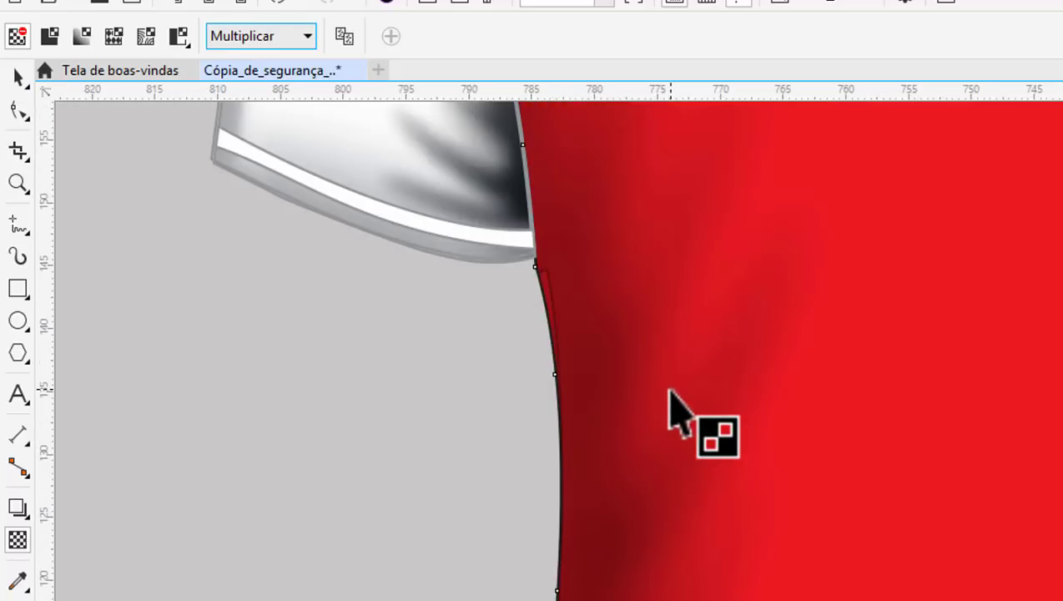
{"action": "scroll", "coordinate": [670, 391], "scroll_direction": "down", "scroll_amount": 1}
{"action": "scroll", "coordinate": [672, 397], "scroll_direction": "down", "scroll_amount": 1}
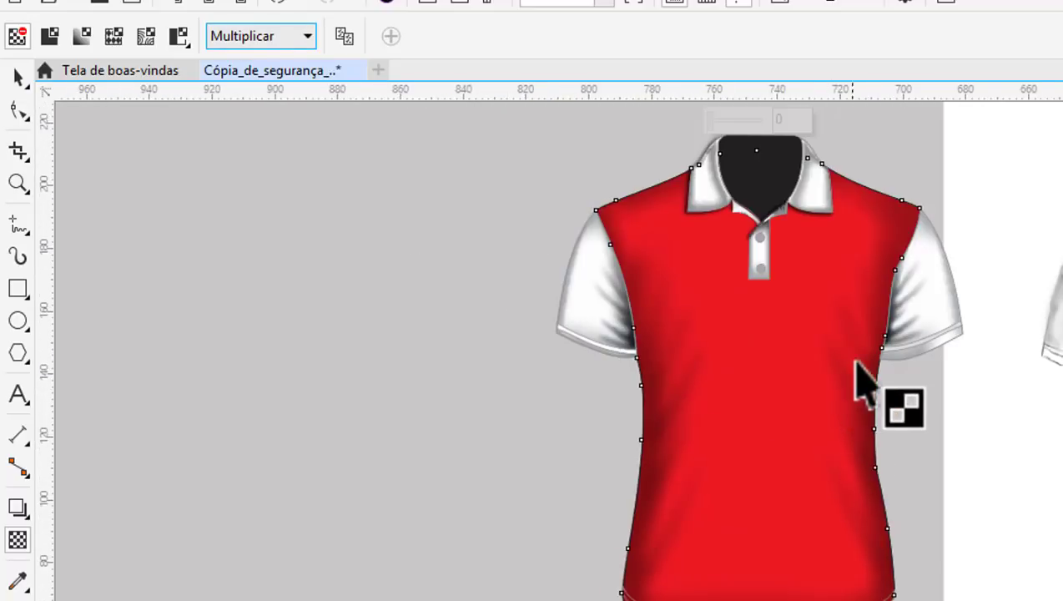
{"action": "scroll", "coordinate": [864, 376], "scroll_direction": "up", "scroll_amount": 1}
{"action": "scroll", "coordinate": [834, 384], "scroll_direction": "down", "scroll_amount": 1}
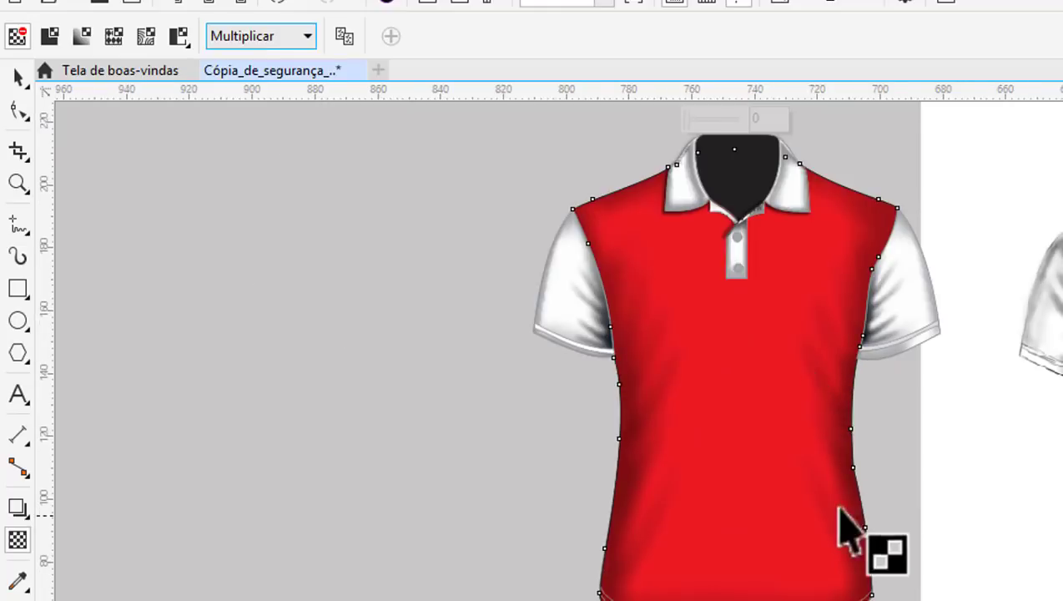
Return to the Pick tool and select the flat shirt reference image.
{"action": "key", "text": "space"}
{"action": "left_click", "coordinate": [759, 296]}
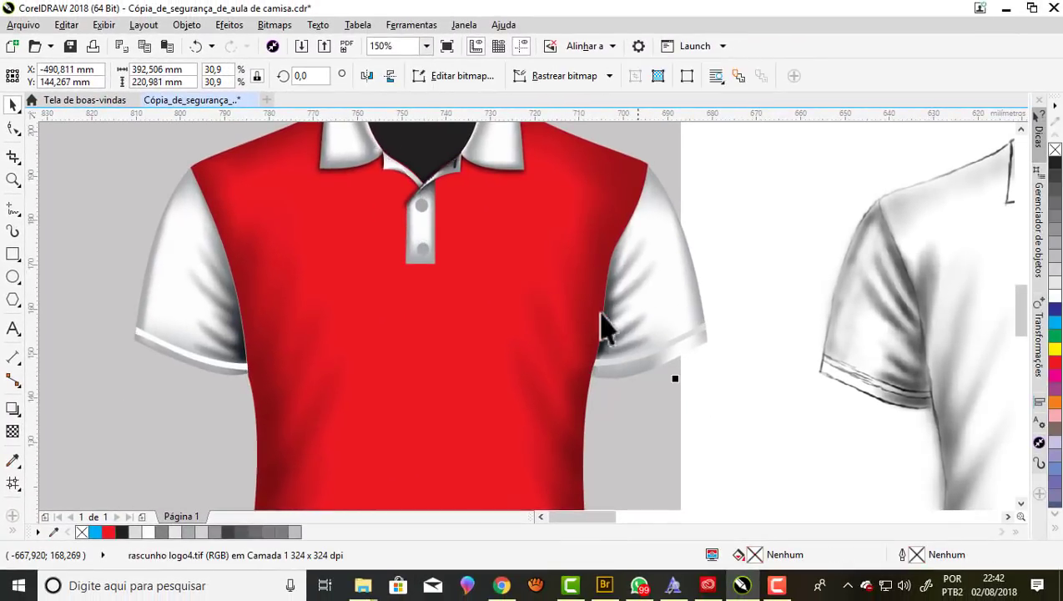
{"action": "scroll", "coordinate": [610, 226], "scroll_direction": "down", "scroll_amount": 1}
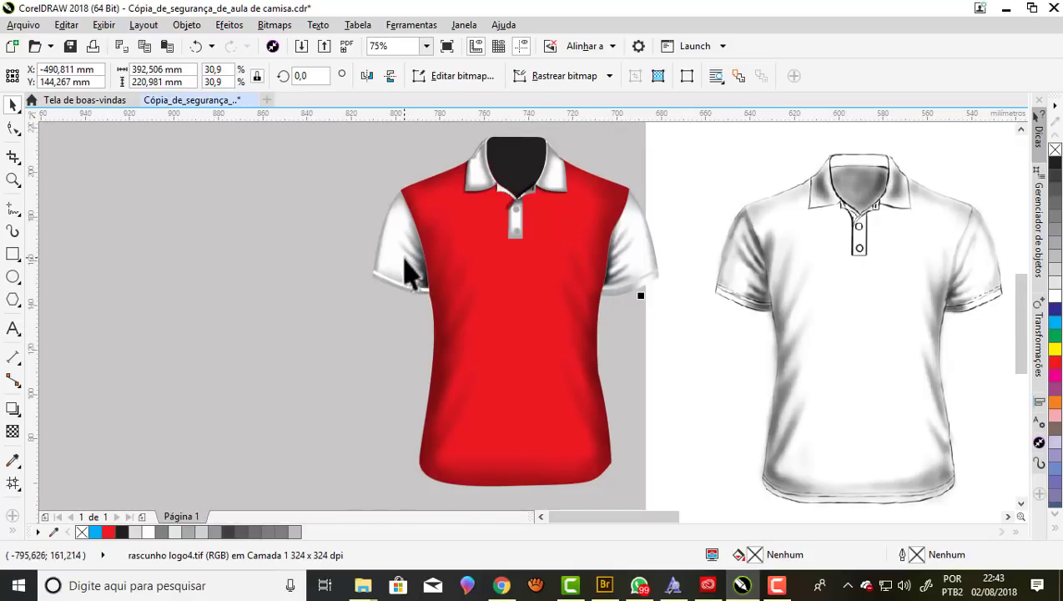
{"action": "scroll", "coordinate": [380, 248], "scroll_direction": "down", "scroll_amount": 2}
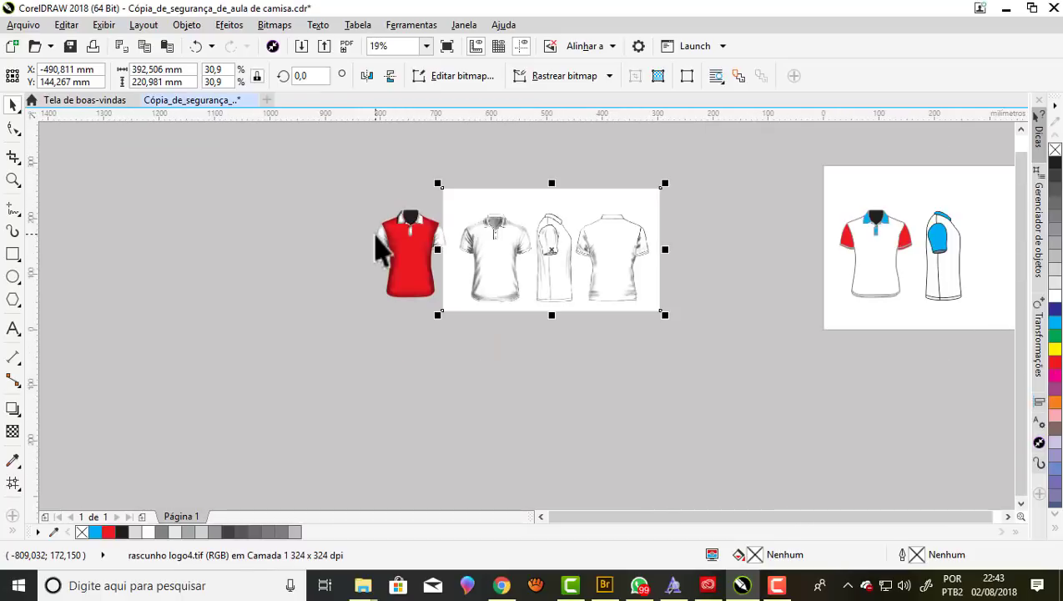
{"action": "scroll", "coordinate": [872, 259], "scroll_direction": "up", "scroll_amount": 1}
Move the sleeve shape onto the red shirt and bring it to the front.
{"action": "left_click", "coordinate": [815, 242]}
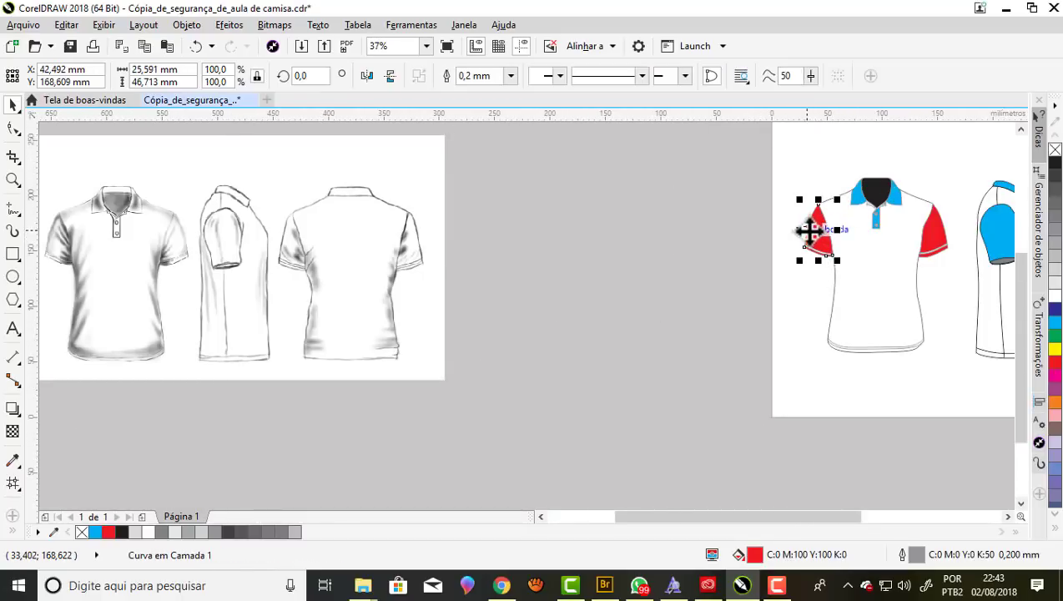
{"action": "scroll", "coordinate": [809, 230], "scroll_direction": "down", "scroll_amount": 1}
{"action": "left_click_drag", "start_coordinate": [813, 234], "coordinate": [343, 229]}
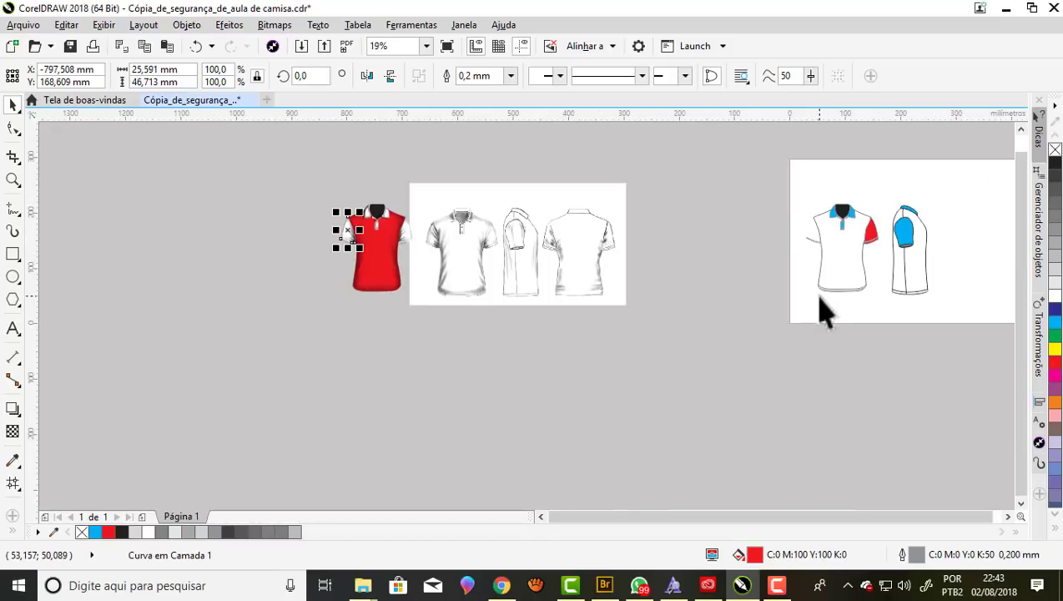
{"action": "scroll", "coordinate": [346, 234], "scroll_direction": "up", "scroll_amount": 2}
{"action": "scroll", "coordinate": [355, 232], "scroll_direction": "up", "scroll_amount": 1}
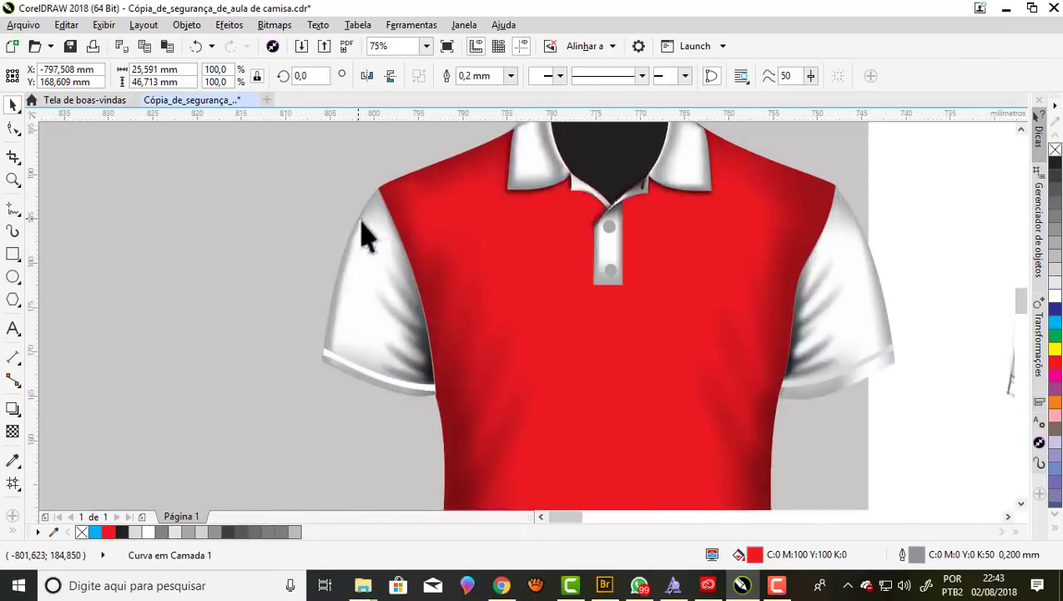
{"action": "scroll", "coordinate": [368, 233], "scroll_direction": "up", "scroll_amount": 1}
{"action": "scroll", "coordinate": [375, 237], "scroll_direction": "down", "scroll_amount": 1}
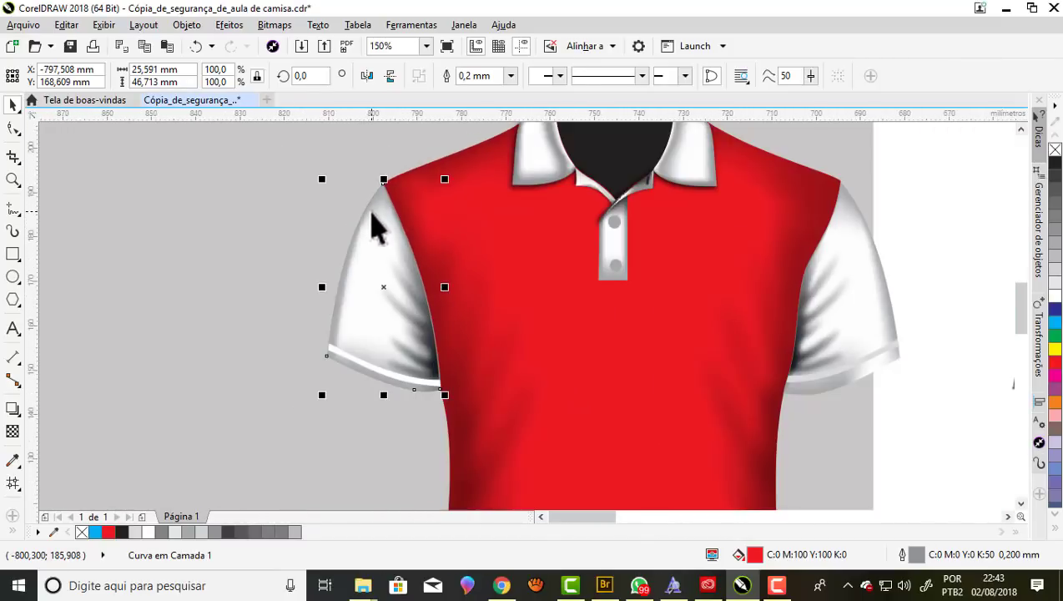
{"action": "left_click", "coordinate": [189, 25]}
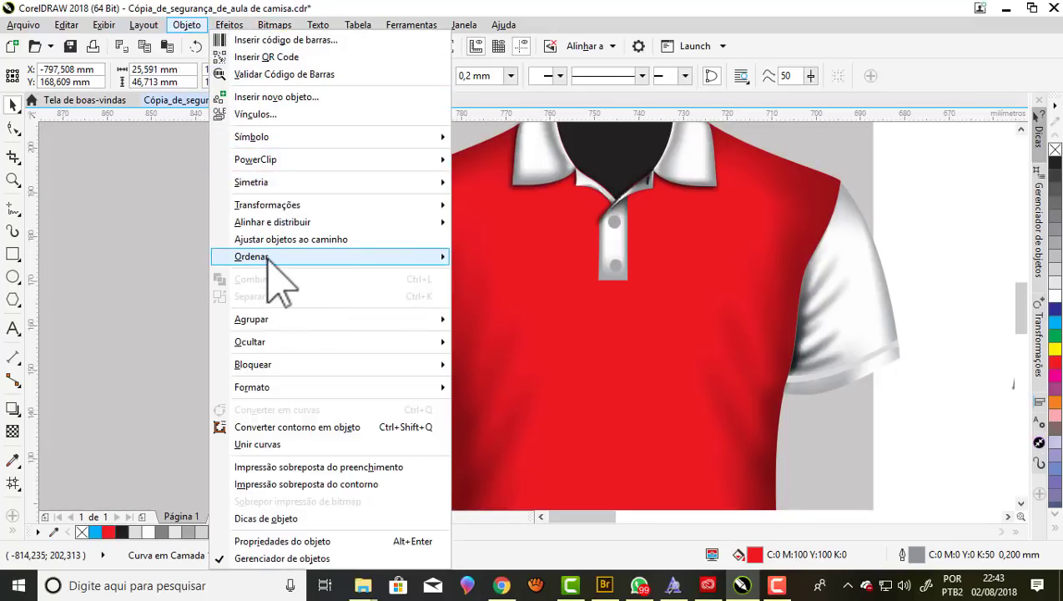
{"action": "mouse_move", "coordinate": [251, 256]}
{"action": "left_click", "coordinate": [524, 258]}
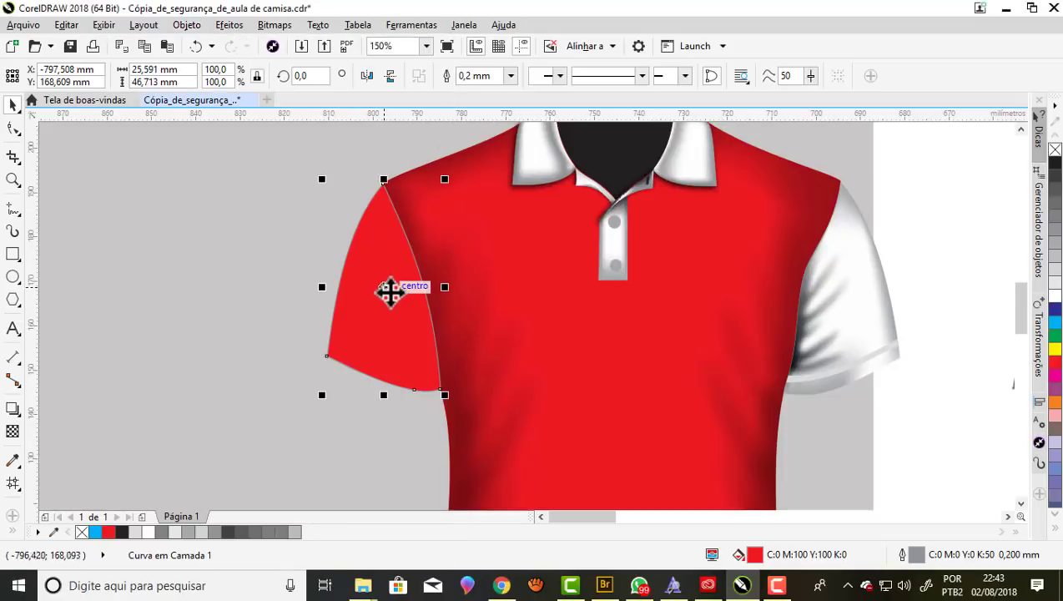
Fill the sleeve shape with cyan blue.
{"action": "scroll", "coordinate": [391, 289], "scroll_direction": "down", "scroll_amount": 1}
{"action": "scroll", "coordinate": [387, 266], "scroll_direction": "down", "scroll_amount": 1}
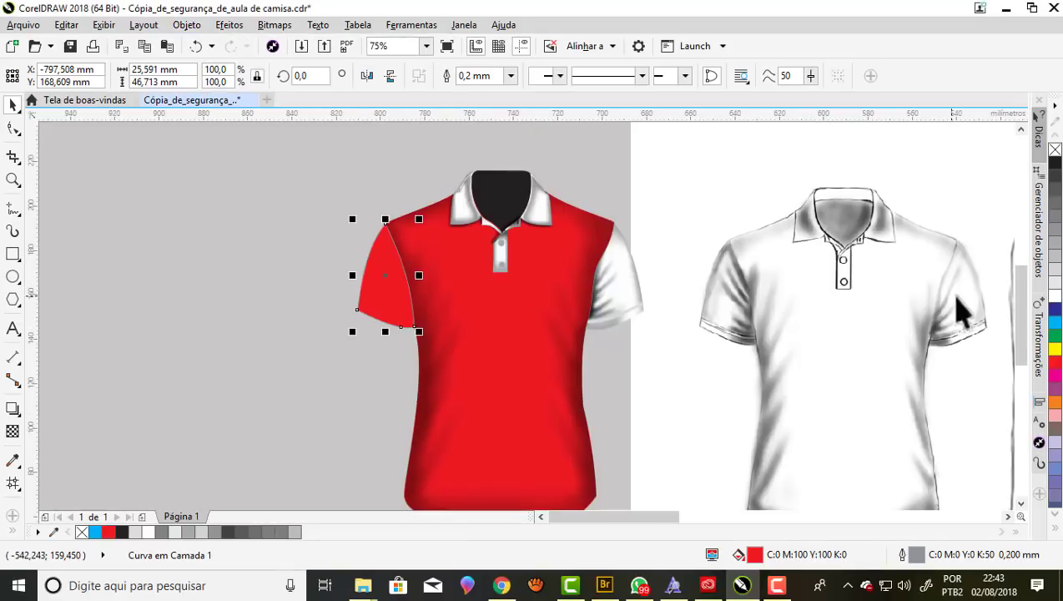
{"action": "left_click", "coordinate": [1055, 321]}
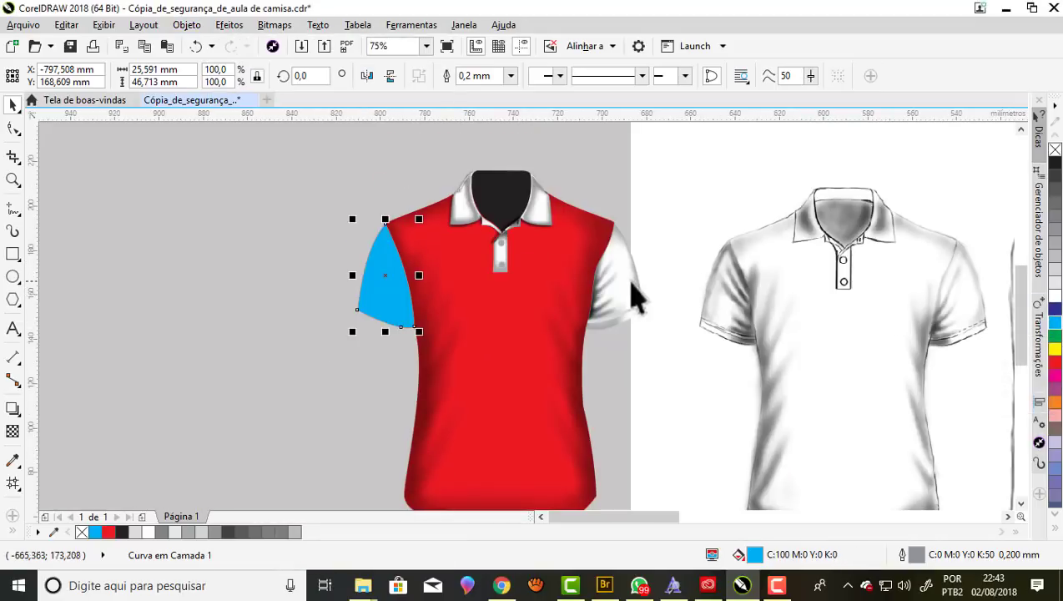
{"action": "scroll", "coordinate": [470, 218], "scroll_direction": "down", "scroll_amount": 1}
{"action": "scroll", "coordinate": [692, 237], "scroll_direction": "down", "scroll_amount": 1}
{"action": "scroll", "coordinate": [692, 236], "scroll_direction": "down", "scroll_amount": 1}
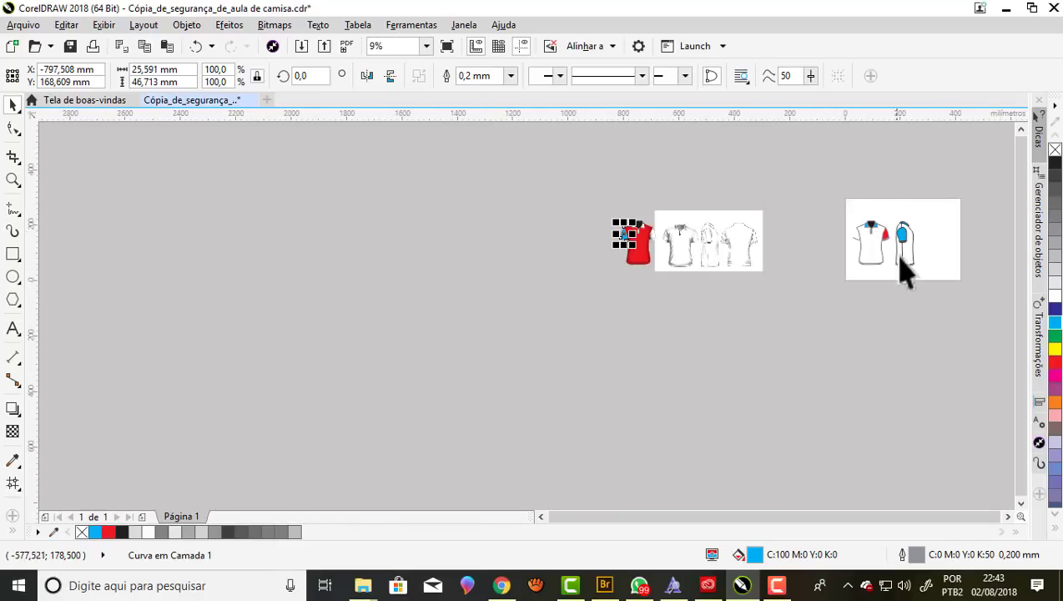
{"action": "scroll", "coordinate": [730, 240], "scroll_direction": "up", "scroll_amount": 2}
{"action": "scroll", "coordinate": [303, 211], "scroll_direction": "up", "scroll_amount": 1}
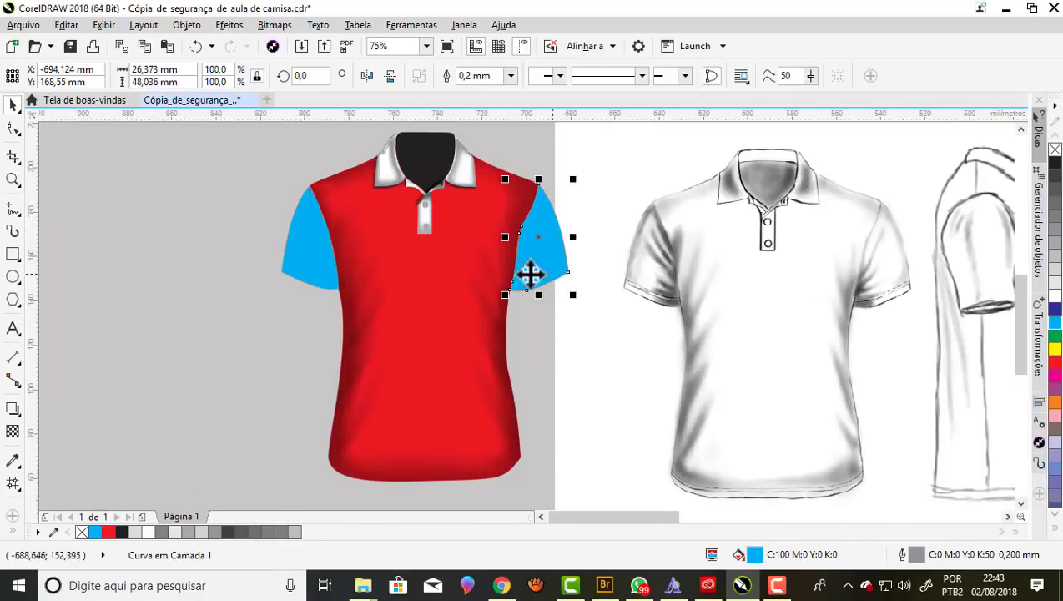
Set the transparency merge mode of both right and left sleeves to Multiply.
{"action": "left_click", "coordinate": [14, 434]}
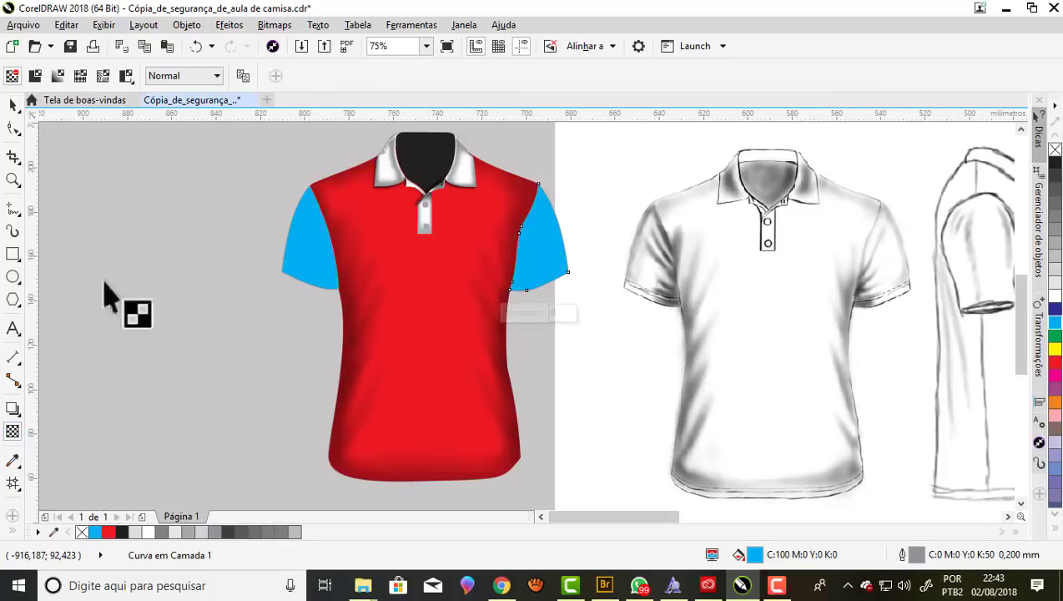
{"action": "left_click", "coordinate": [216, 76]}
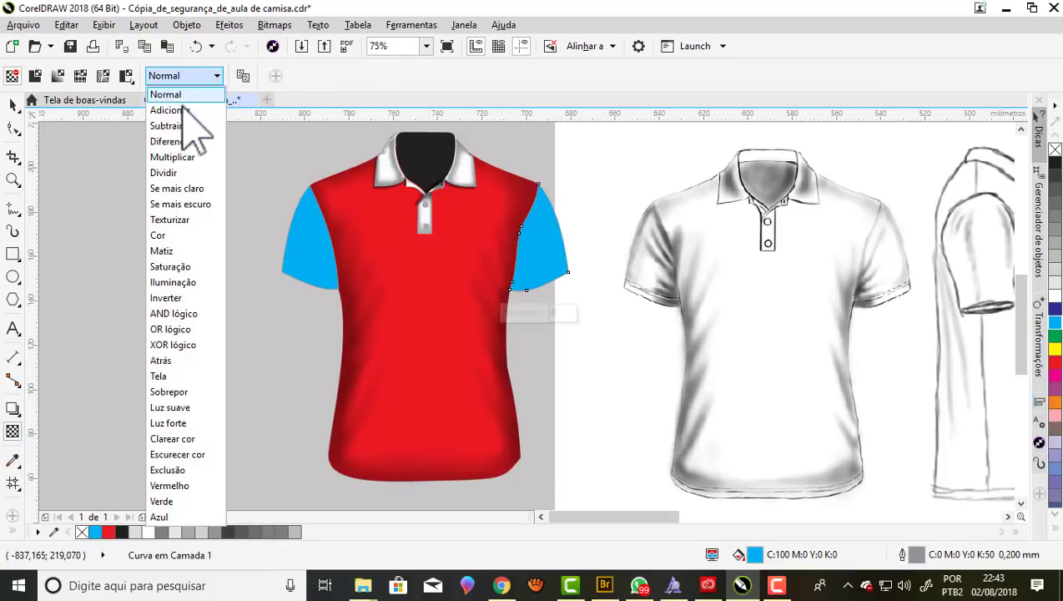
{"action": "left_click", "coordinate": [183, 157]}
{"action": "left_click", "coordinate": [302, 244]}
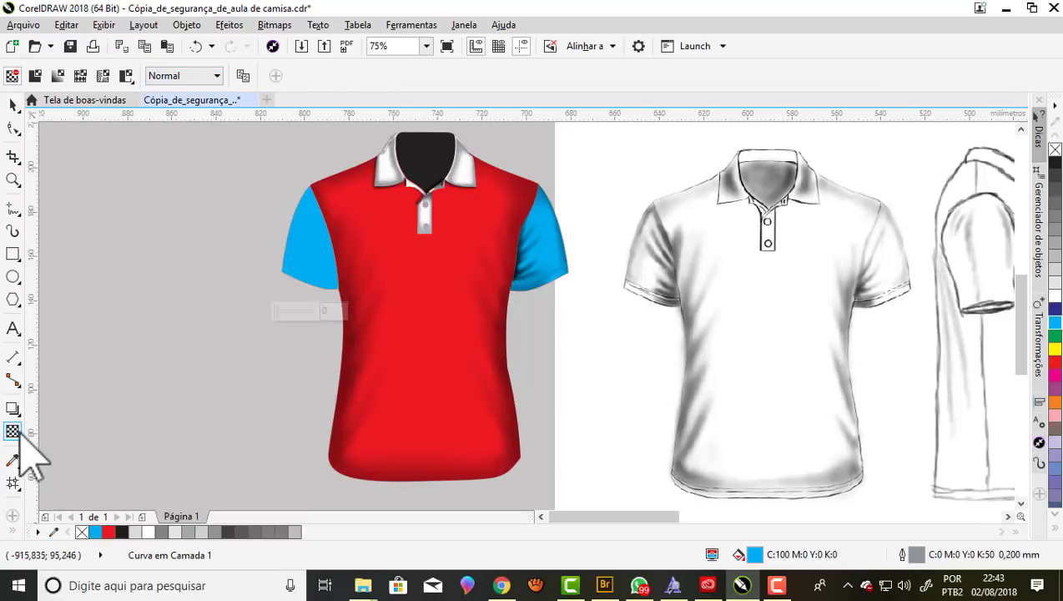
{"action": "left_click", "coordinate": [214, 79]}
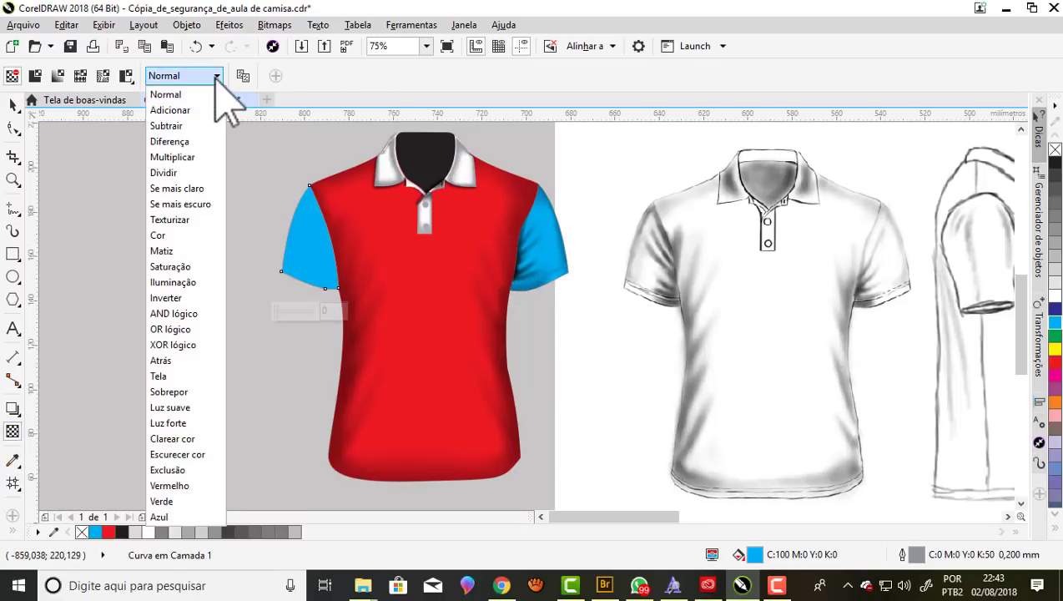
{"action": "left_click", "coordinate": [177, 157]}
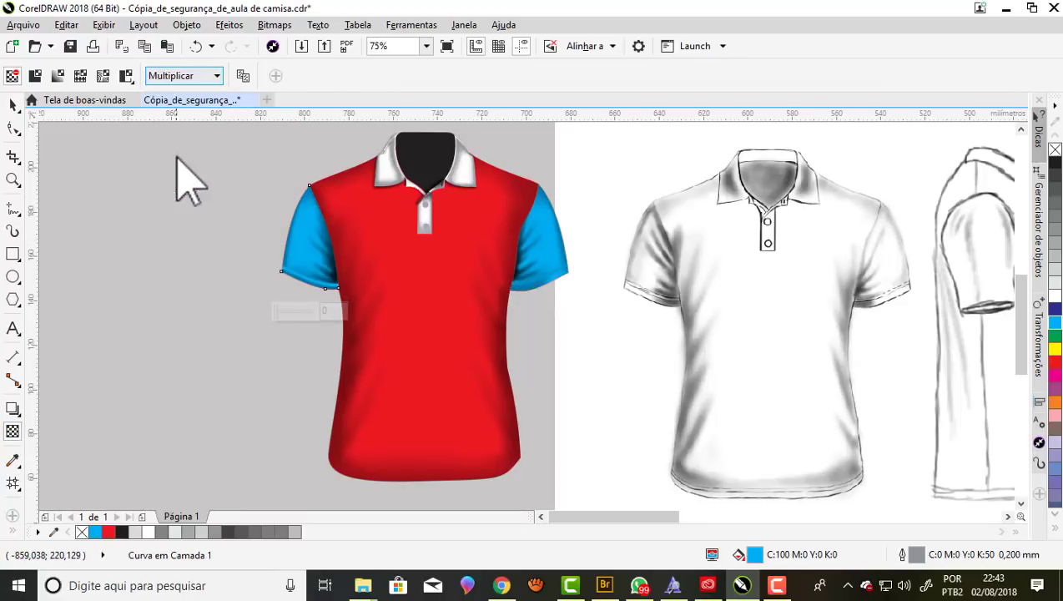
{"action": "scroll", "coordinate": [539, 222], "scroll_direction": "down", "scroll_amount": 2}
{"action": "scroll", "coordinate": [494, 226], "scroll_direction": "up", "scroll_amount": 3}
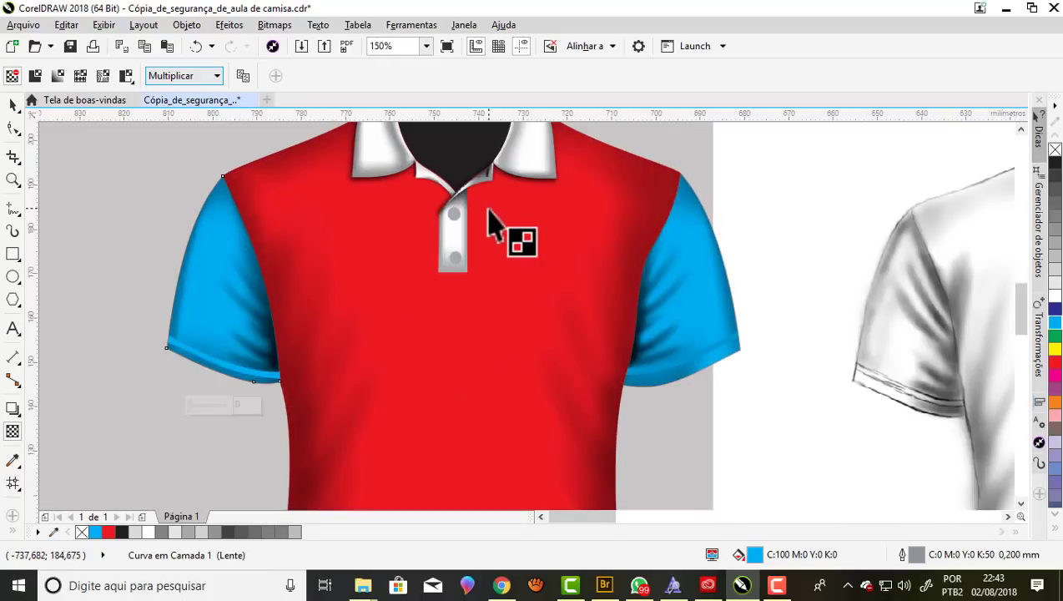
{"action": "scroll", "coordinate": [493, 224], "scroll_direction": "down", "scroll_amount": 3}
{"action": "left_click", "coordinate": [13, 105]}
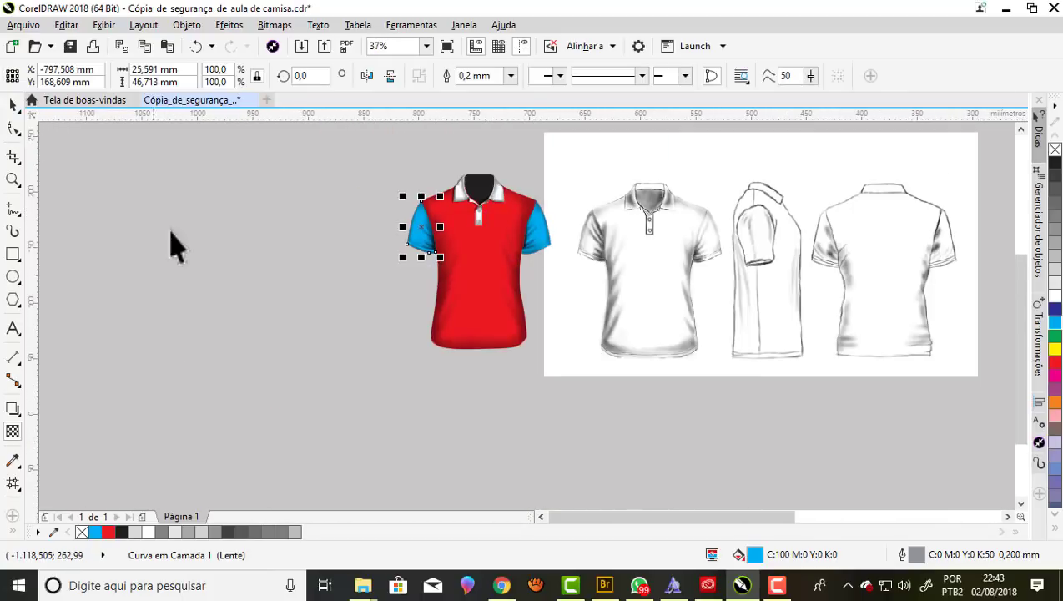
{"action": "left_click", "coordinate": [171, 237]}
{"action": "scroll", "coordinate": [403, 280], "scroll_direction": "down", "scroll_amount": 1}
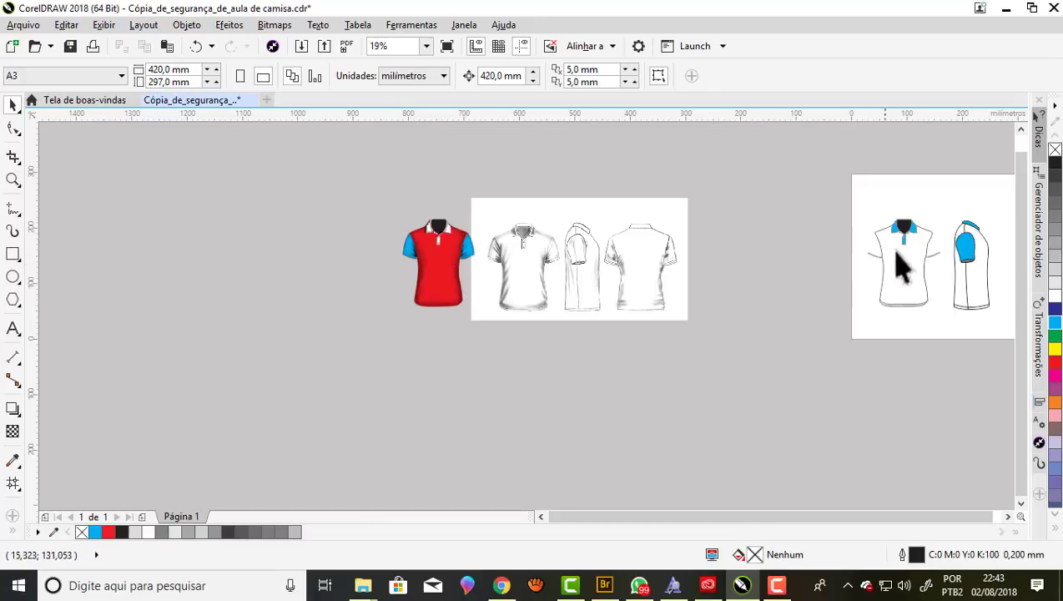
{"action": "scroll", "coordinate": [964, 251], "scroll_direction": "up", "scroll_amount": 1}
{"action": "scroll", "coordinate": [909, 237], "scroll_direction": "up", "scroll_amount": 1}
{"action": "scroll", "coordinate": [876, 237], "scroll_direction": "up", "scroll_amount": 1}
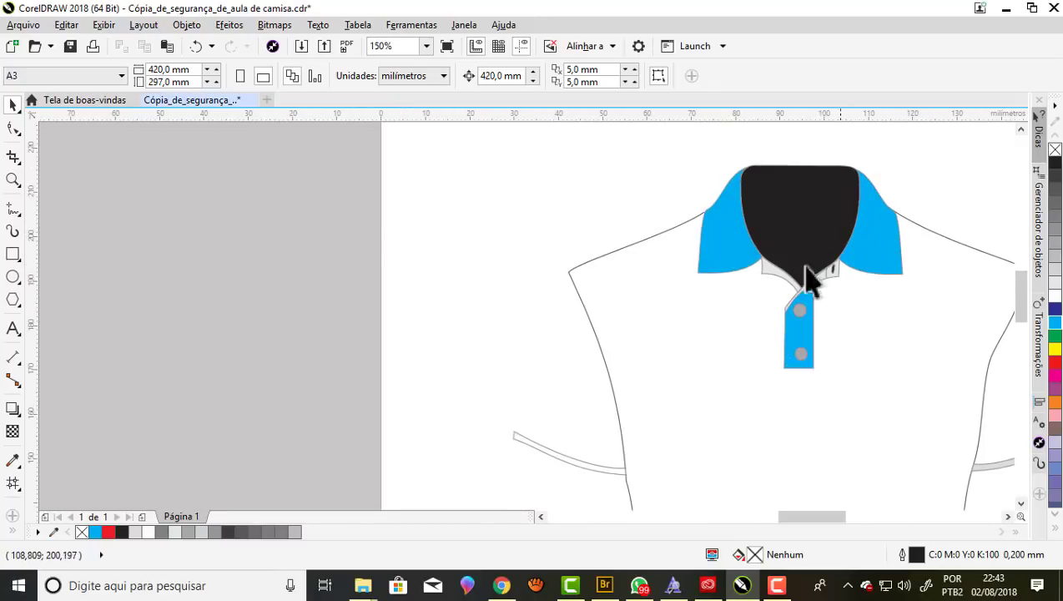
{"action": "scroll", "coordinate": [809, 278], "scroll_direction": "down", "scroll_amount": 1}
{"action": "scroll", "coordinate": [789, 276], "scroll_direction": "up", "scroll_amount": 1}
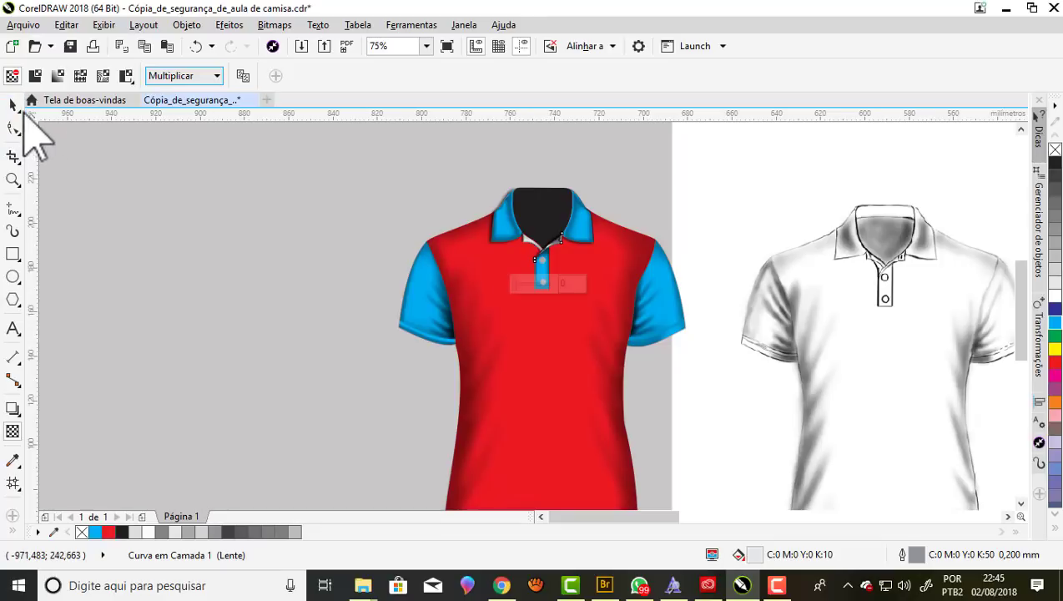
{"action": "left_click", "coordinate": [13, 105]}
{"action": "scroll", "coordinate": [503, 218], "scroll_direction": "down", "scroll_amount": 1}
{"action": "scroll", "coordinate": [503, 219], "scroll_direction": "up", "scroll_amount": 1}
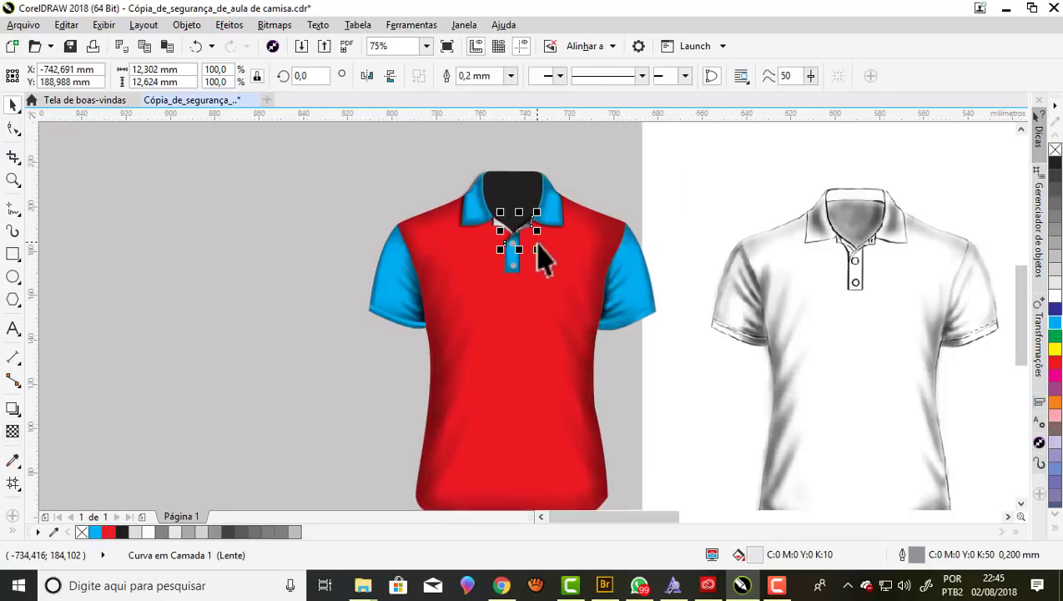
{"action": "left_click", "coordinate": [332, 234]}
{"action": "scroll", "coordinate": [527, 208], "scroll_direction": "down", "scroll_amount": 1}
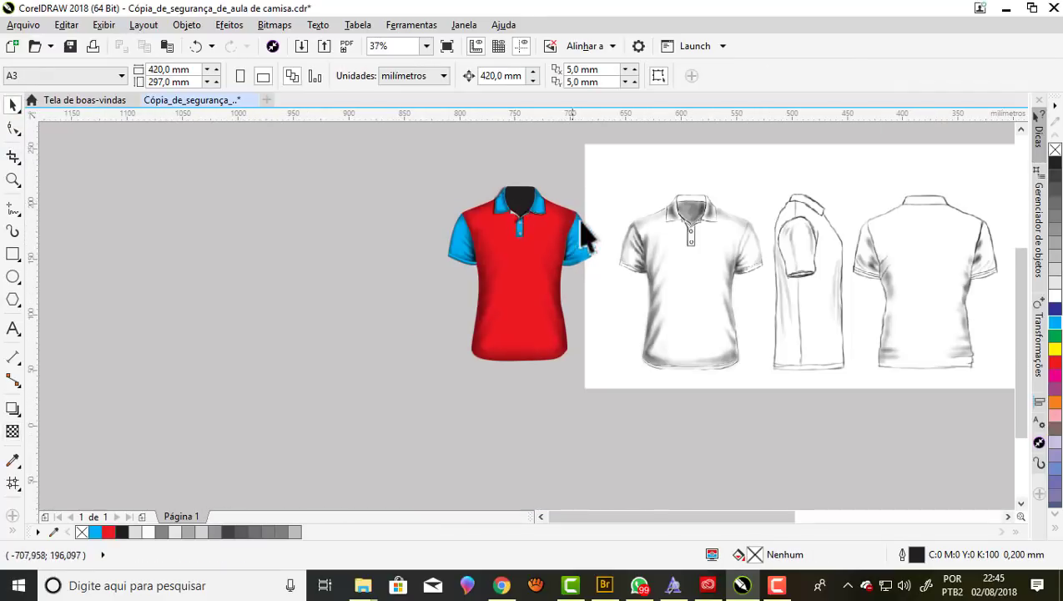
{"action": "scroll", "coordinate": [575, 229], "scroll_direction": "up", "scroll_amount": 1}
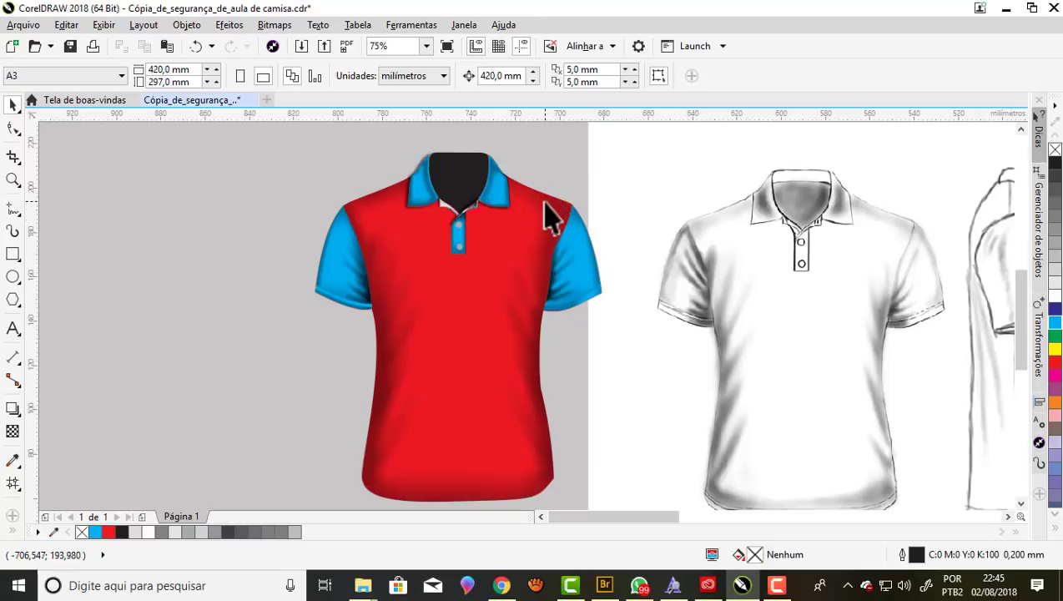
{"action": "scroll", "coordinate": [493, 246], "scroll_direction": "down", "scroll_amount": 1}
{"action": "scroll", "coordinate": [501, 258], "scroll_direction": "up", "scroll_amount": 1}
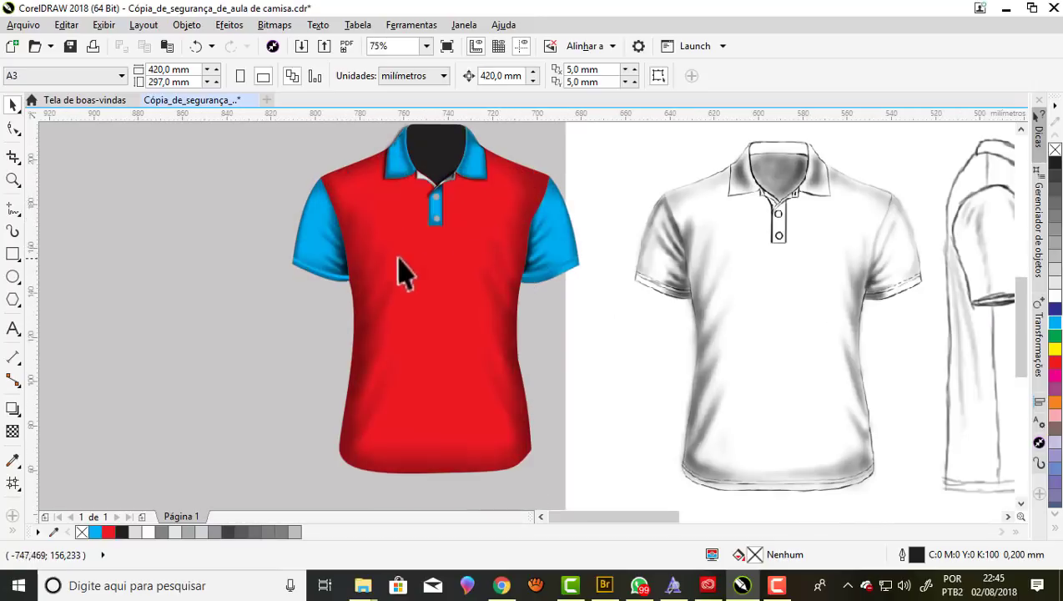
Try green and then orange fills on the selected shirt body.
{"action": "left_click", "coordinate": [439, 296]}
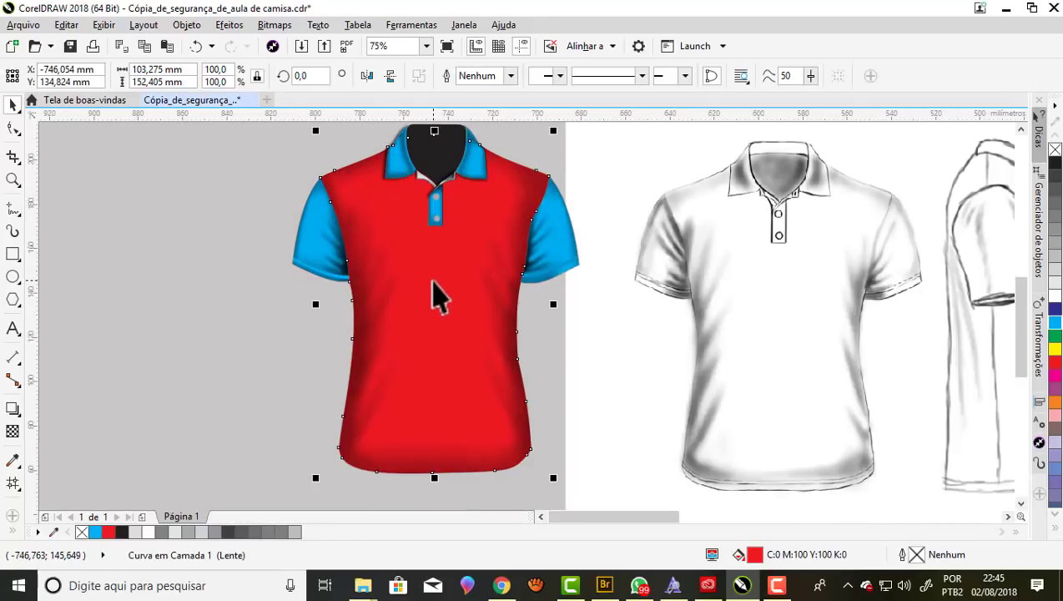
{"action": "left_click", "coordinate": [1052, 529]}
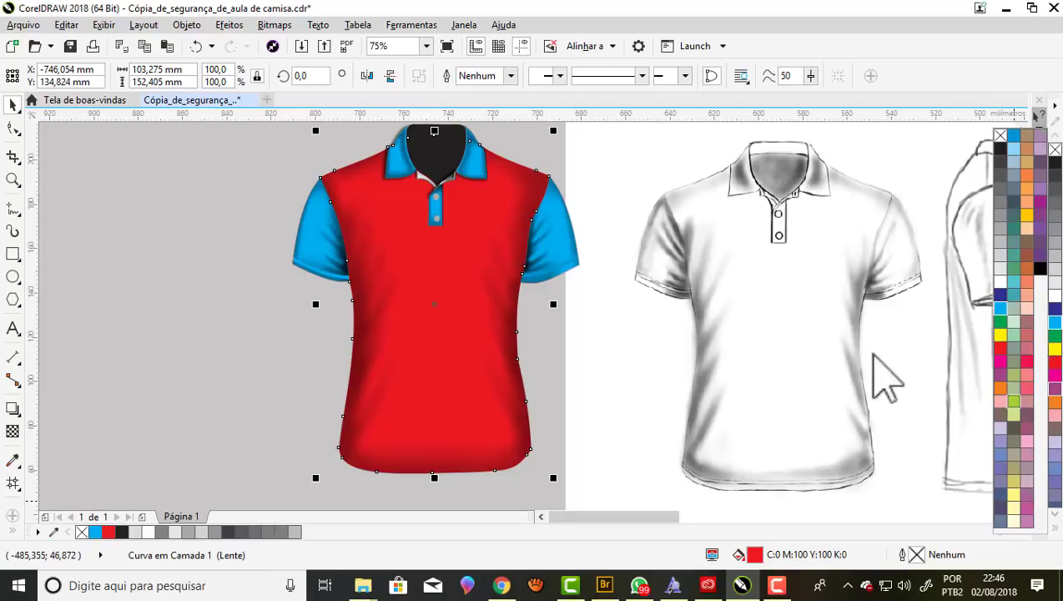
{"action": "left_click", "coordinate": [1055, 337]}
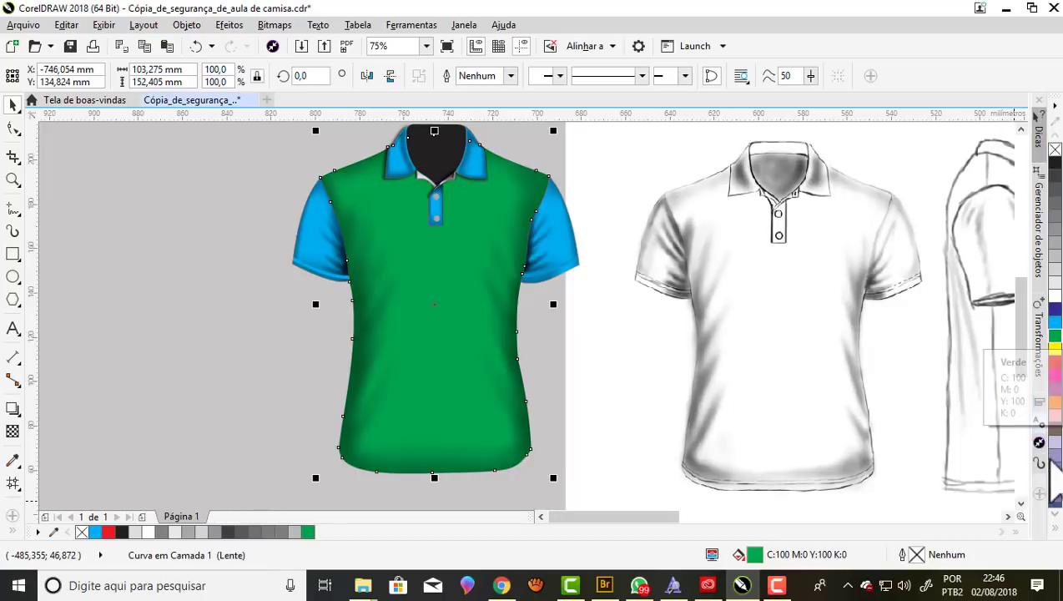
{"action": "left_click", "coordinate": [1052, 527]}
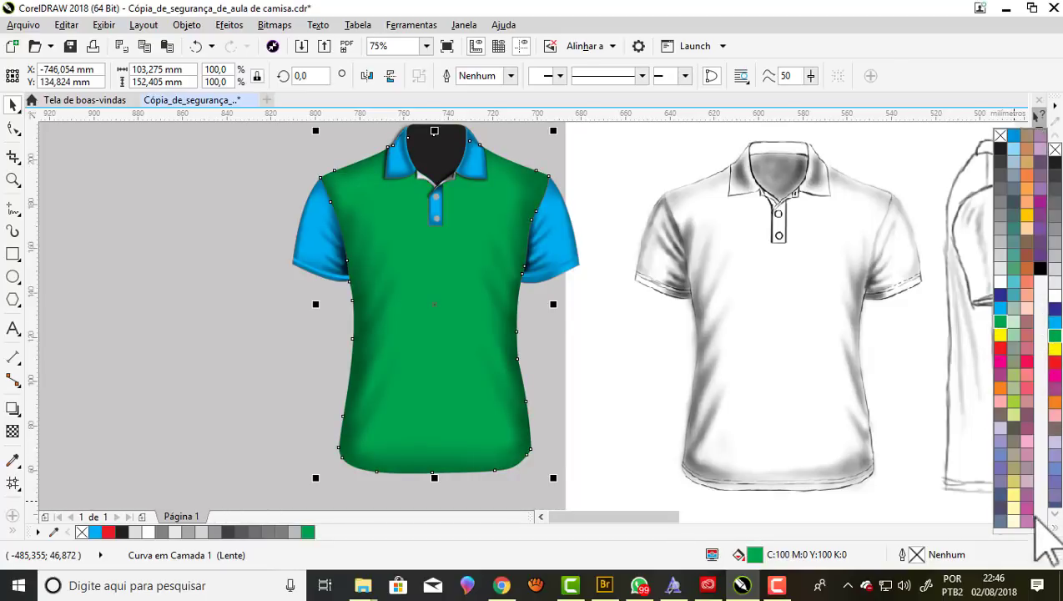
{"action": "left_click", "coordinate": [1027, 175]}
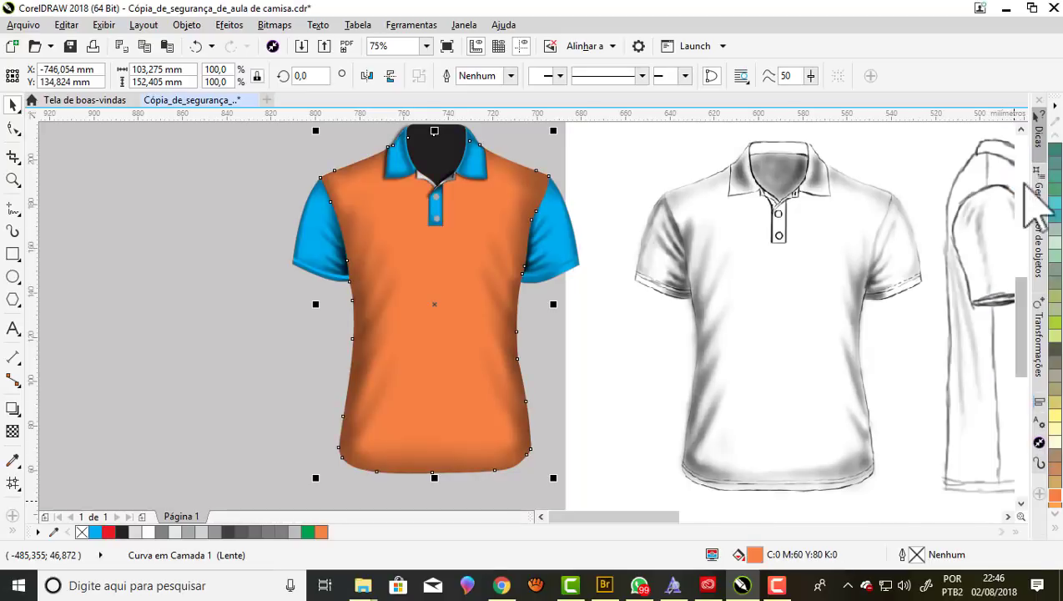
Settle on a yellow fill for the shirt body and deselect it.
{"action": "left_click", "coordinate": [1053, 528]}
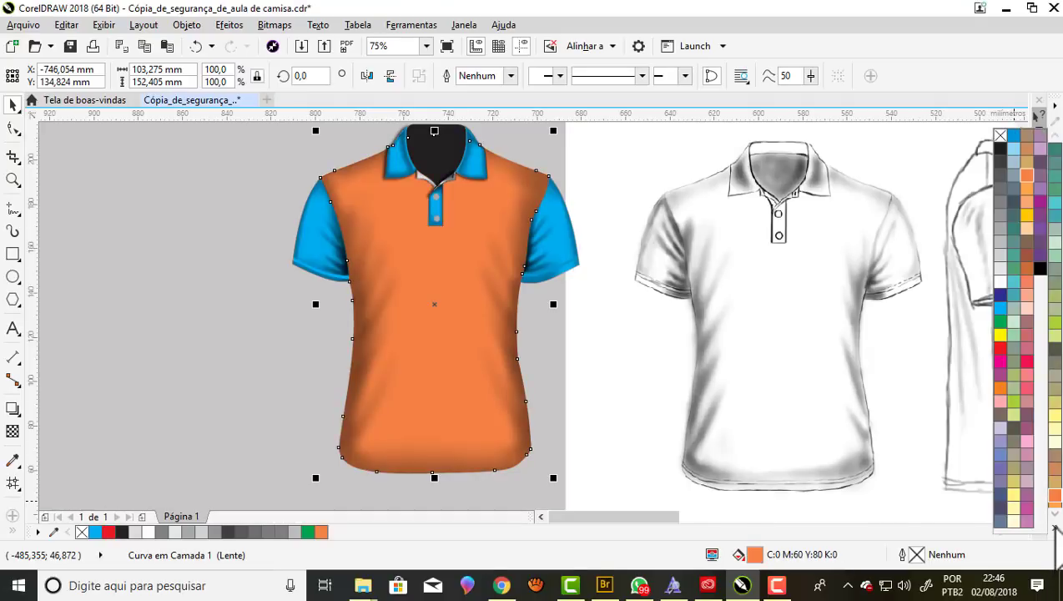
{"action": "left_click", "coordinate": [1026, 215]}
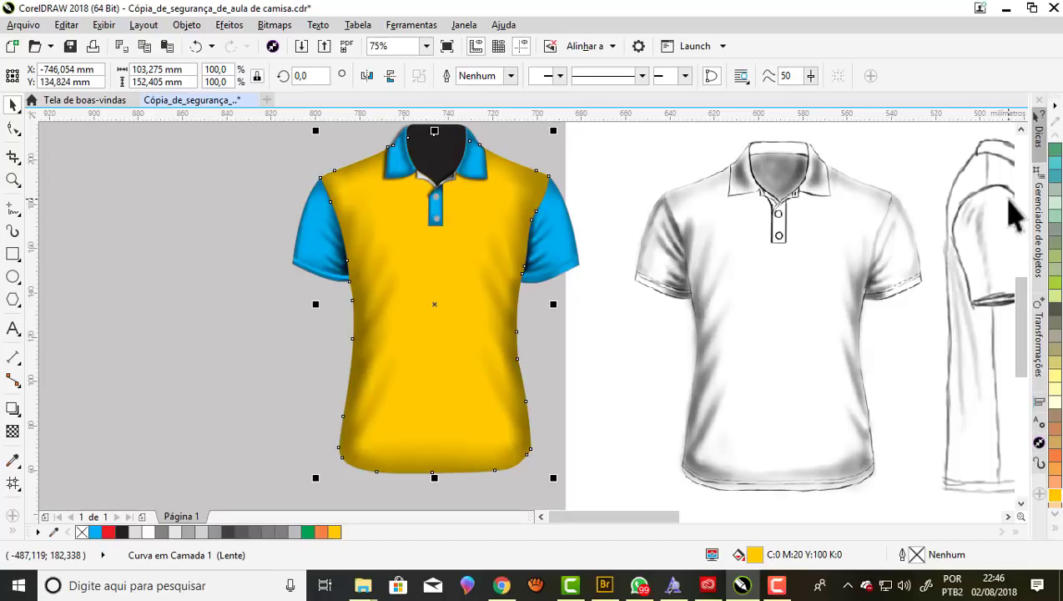
{"action": "left_click", "coordinate": [205, 334]}
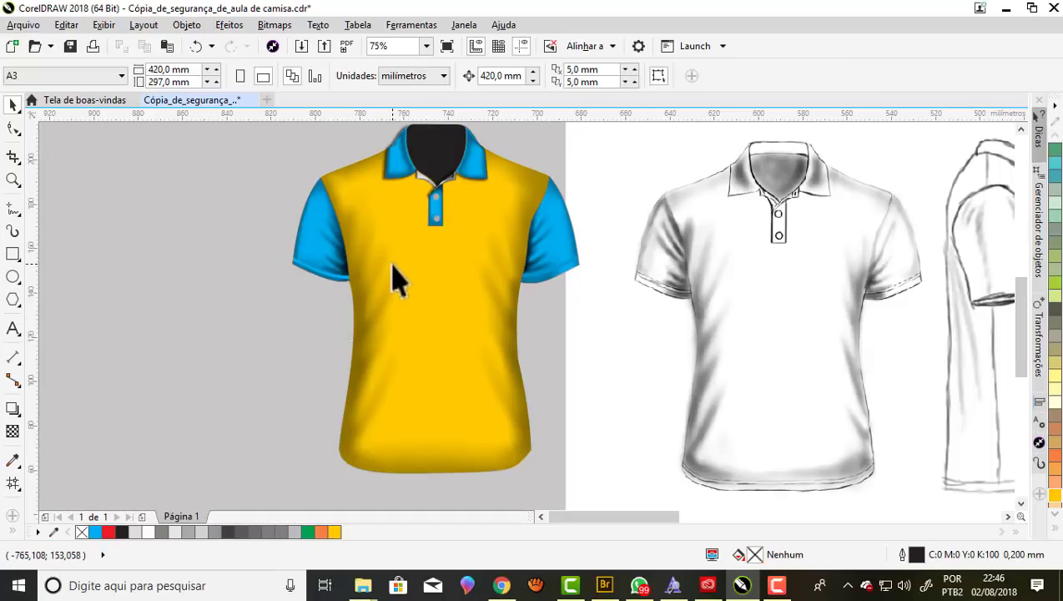
{"action": "scroll", "coordinate": [385, 264], "scroll_direction": "down", "scroll_amount": 1}
{"action": "scroll", "coordinate": [382, 263], "scroll_direction": "up", "scroll_amount": 1}
{"action": "scroll", "coordinate": [377, 263], "scroll_direction": "up", "scroll_amount": 1}
{"action": "scroll", "coordinate": [377, 264], "scroll_direction": "down", "scroll_amount": 1}
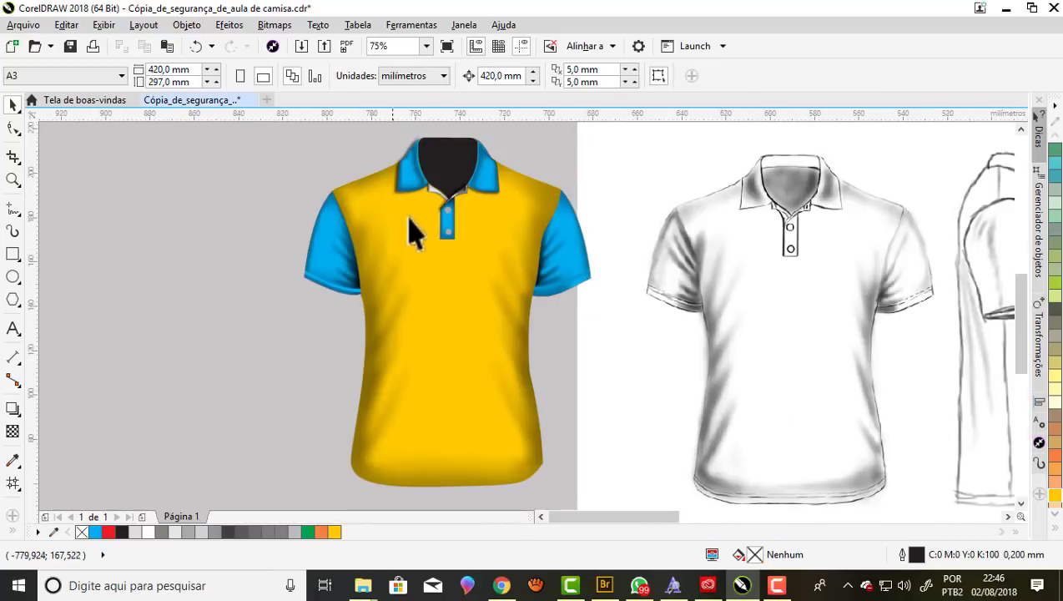
{"action": "left_click", "coordinate": [567, 261]}
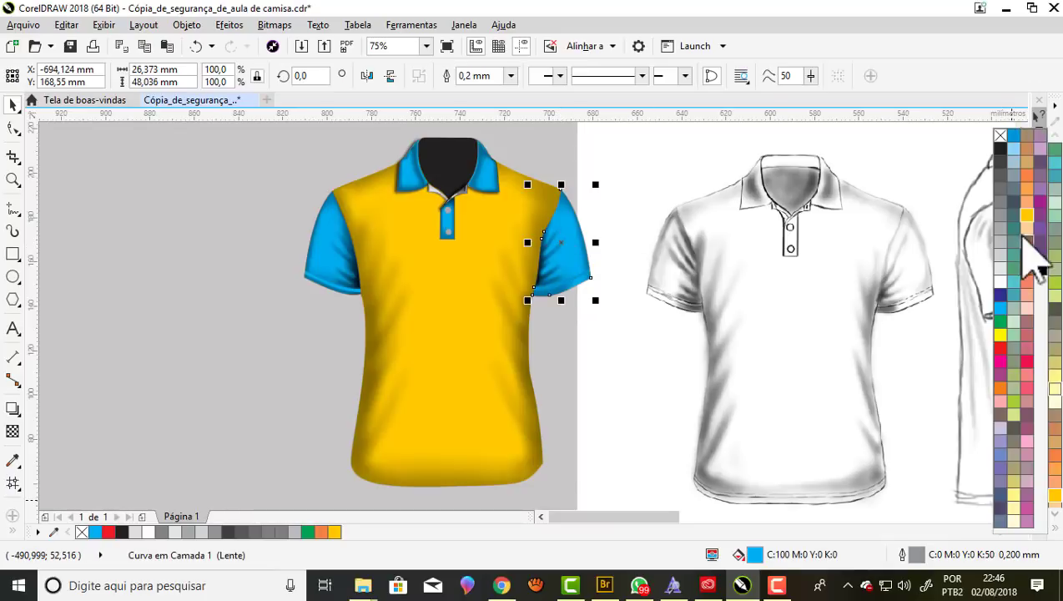
{"action": "left_click", "coordinate": [1002, 456]}
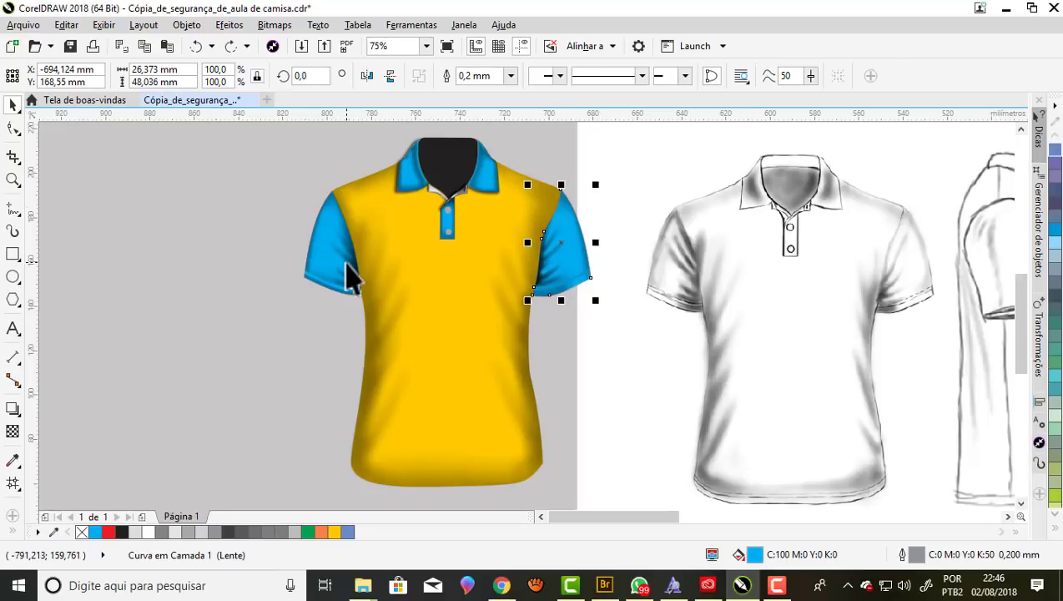
{"action": "key", "text": "Escape"}
{"action": "scroll", "coordinate": [421, 238], "scroll_direction": "down", "scroll_amount": 1}
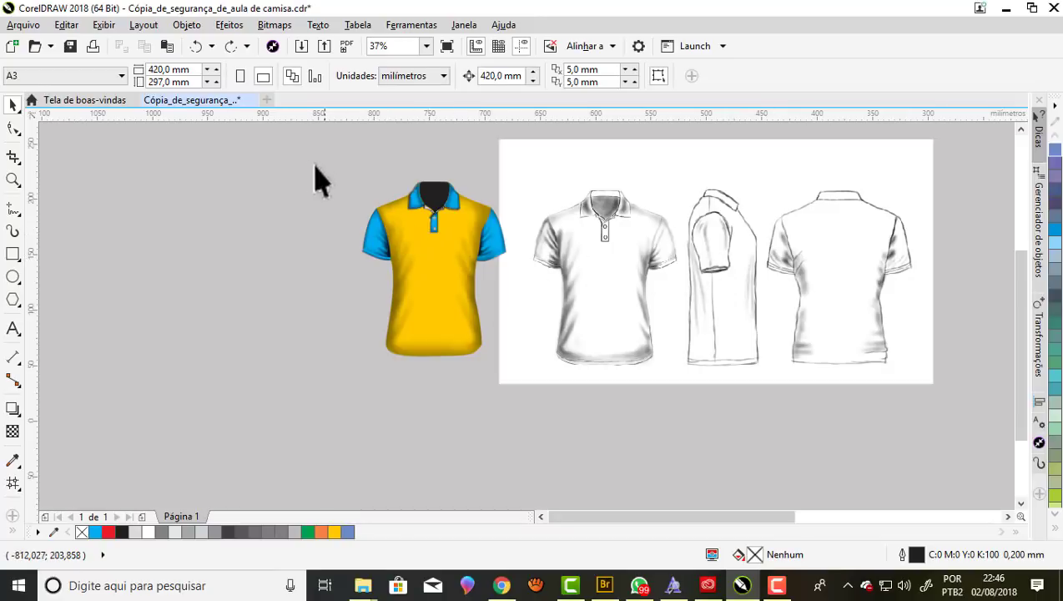
Duplicate the whole shirt with Ctrl+D and position the copy beside the original.
{"action": "left_click_drag", "start_coordinate": [520, 404], "coordinate": [524, 405]}
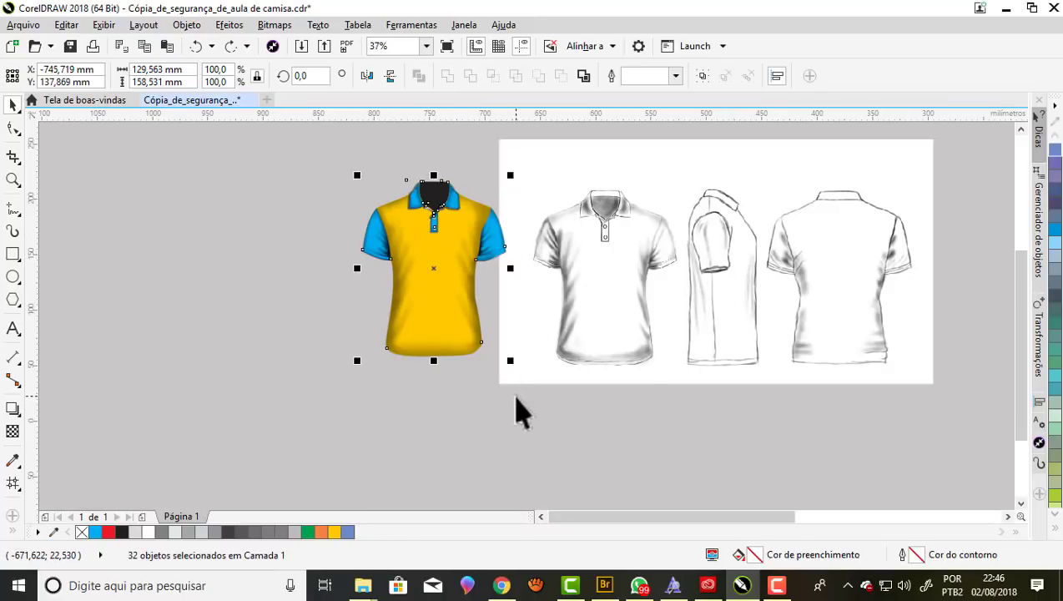
{"action": "key", "text": "ctrl+d"}
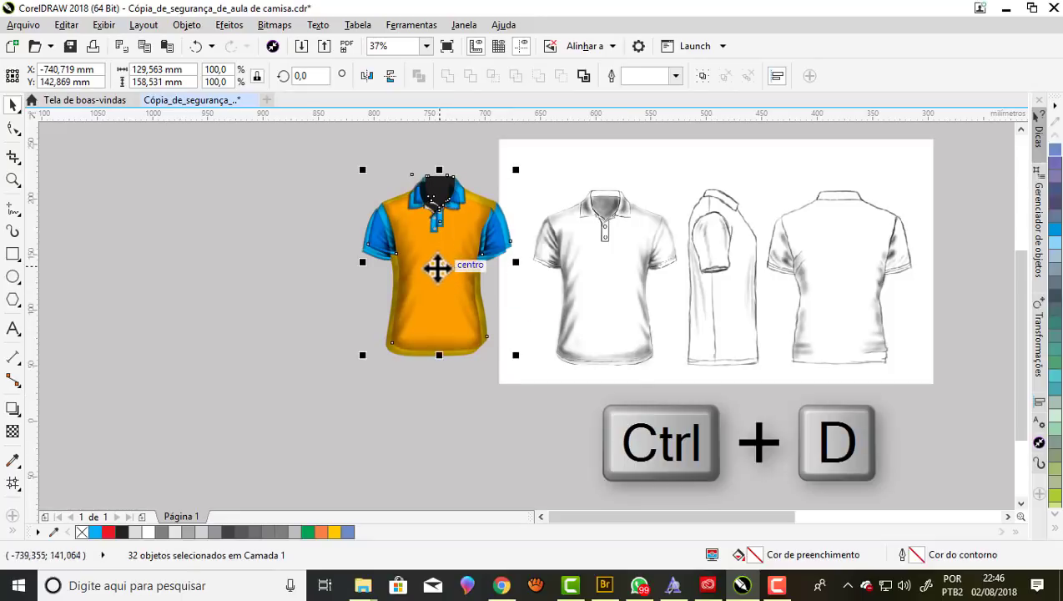
{"action": "scroll", "coordinate": [436, 267], "scroll_direction": "up", "scroll_amount": 3}
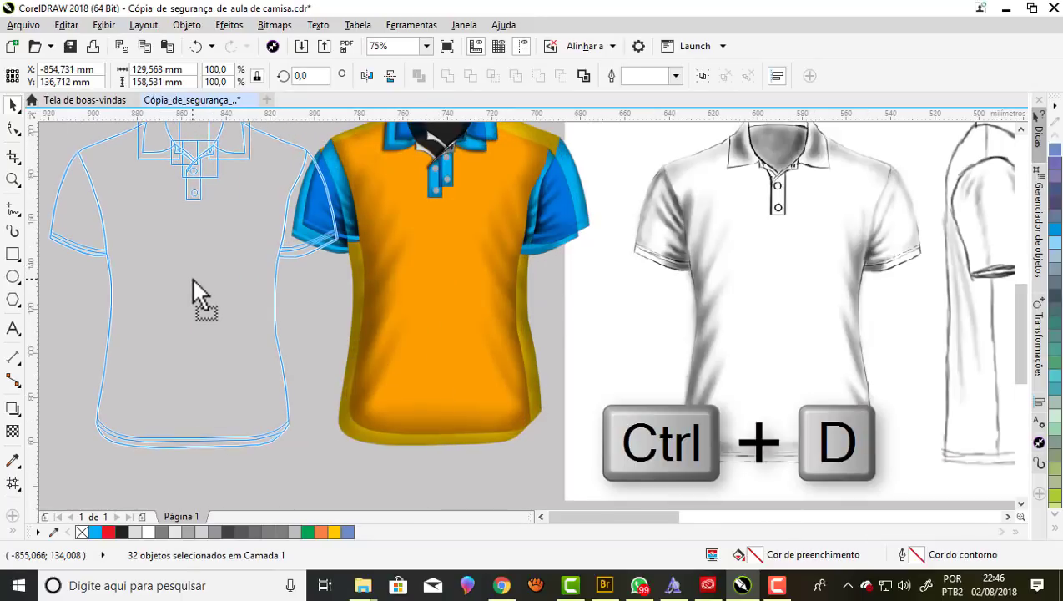
{"action": "left_click_drag", "start_coordinate": [441, 267], "coordinate": [191, 275]}
{"action": "scroll", "coordinate": [584, 284], "scroll_direction": "down", "scroll_amount": 2}
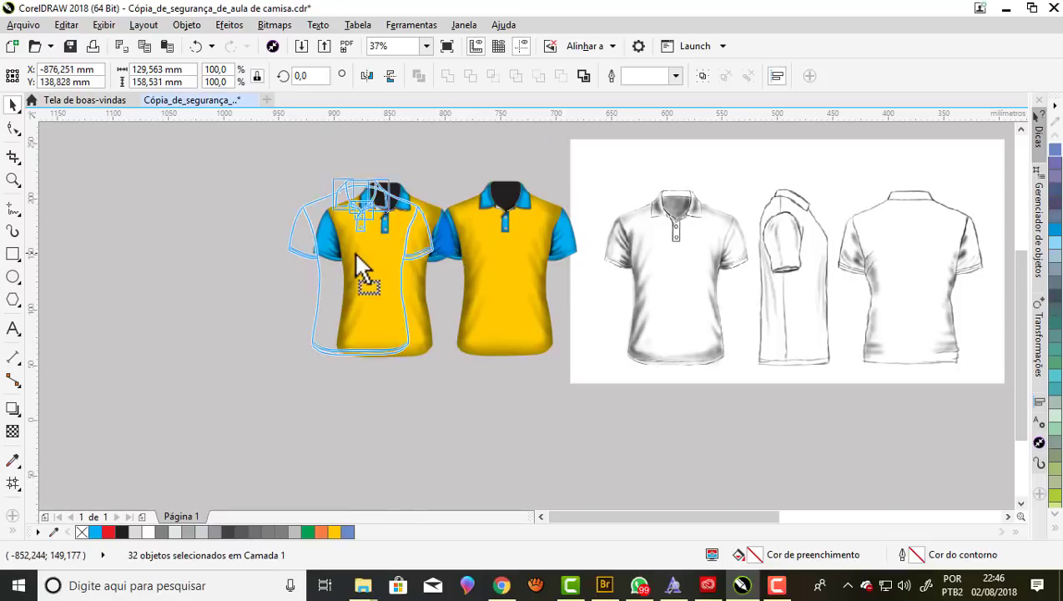
{"action": "left_click_drag", "start_coordinate": [379, 244], "coordinate": [356, 255]}
{"action": "left_click", "coordinate": [221, 214]}
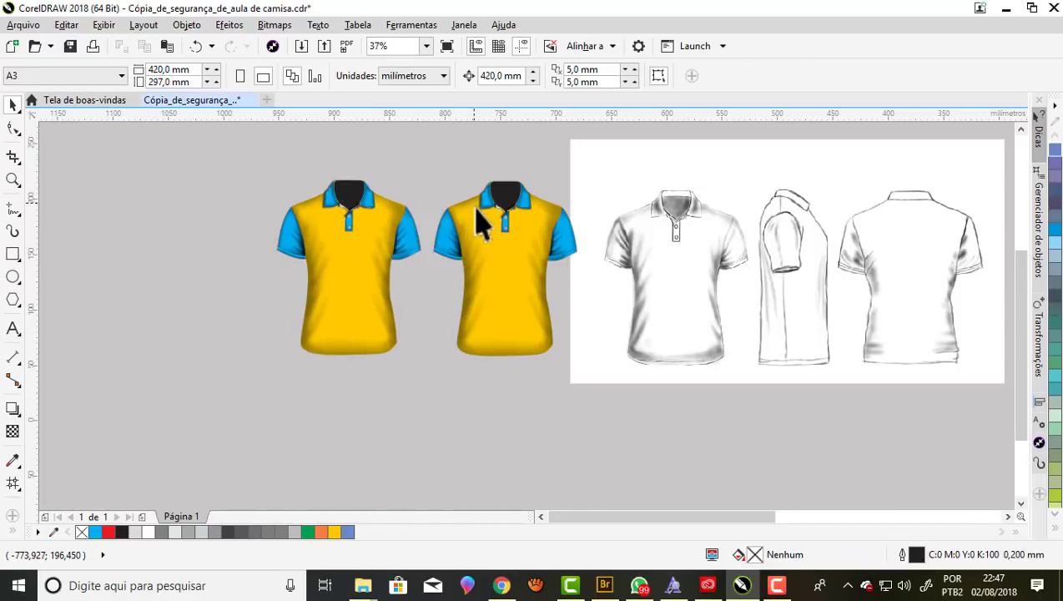
{"action": "scroll", "coordinate": [484, 230], "scroll_direction": "up", "scroll_amount": 3}
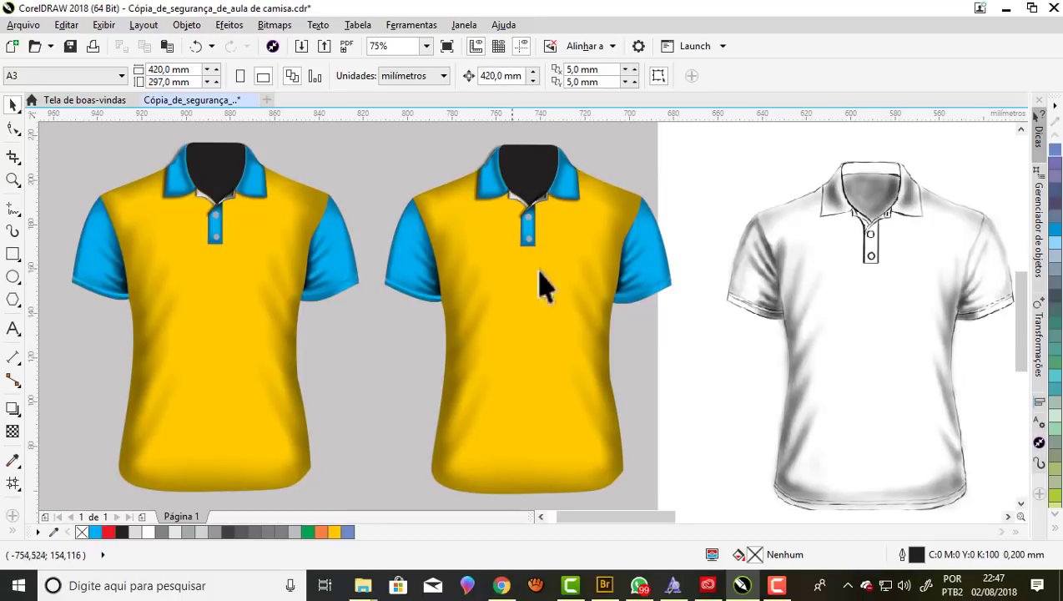
{"action": "scroll", "coordinate": [560, 271], "scroll_direction": "down", "scroll_amount": 3}
Select the right shirt's body, undoing an accidental move, then select both its sleeves.
{"action": "left_click", "coordinate": [547, 327]}
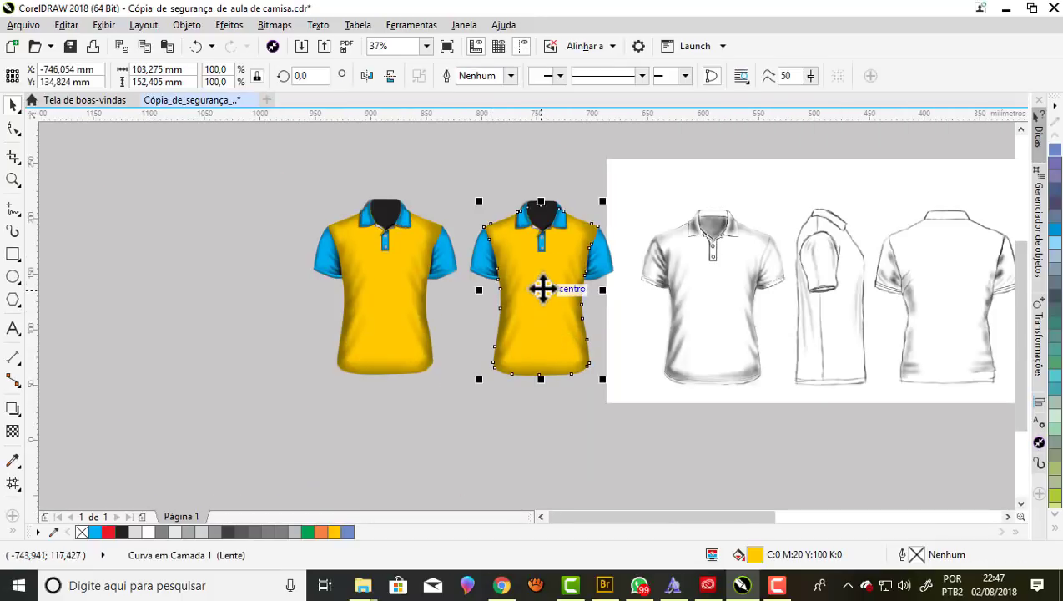
{"action": "scroll", "coordinate": [542, 289], "scroll_direction": "up", "scroll_amount": 3}
{"action": "left_click_drag", "start_coordinate": [543, 289], "coordinate": [459, 282]}
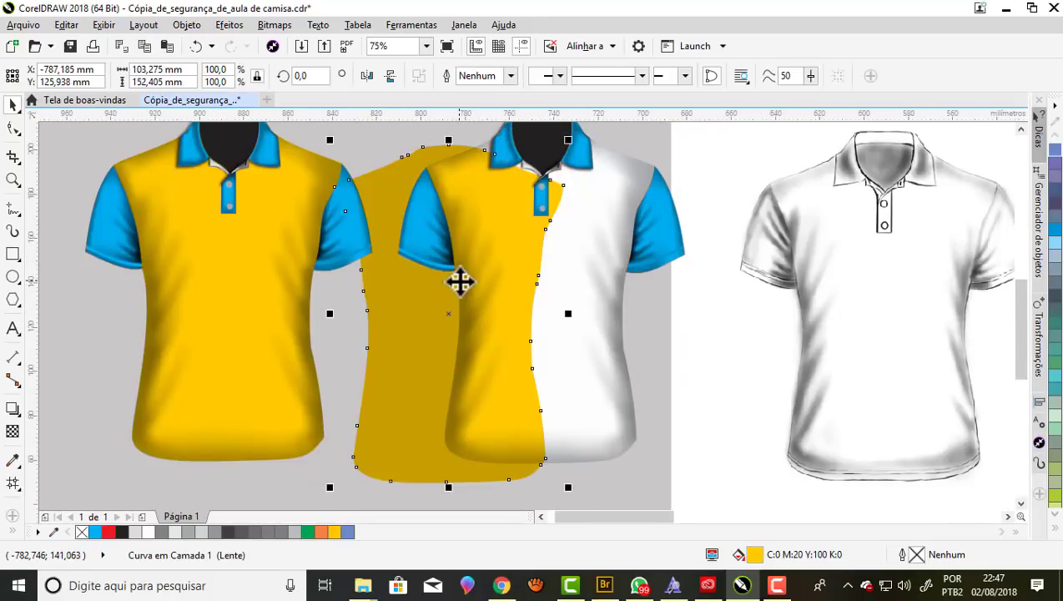
{"action": "key", "text": "ctrl+z"}
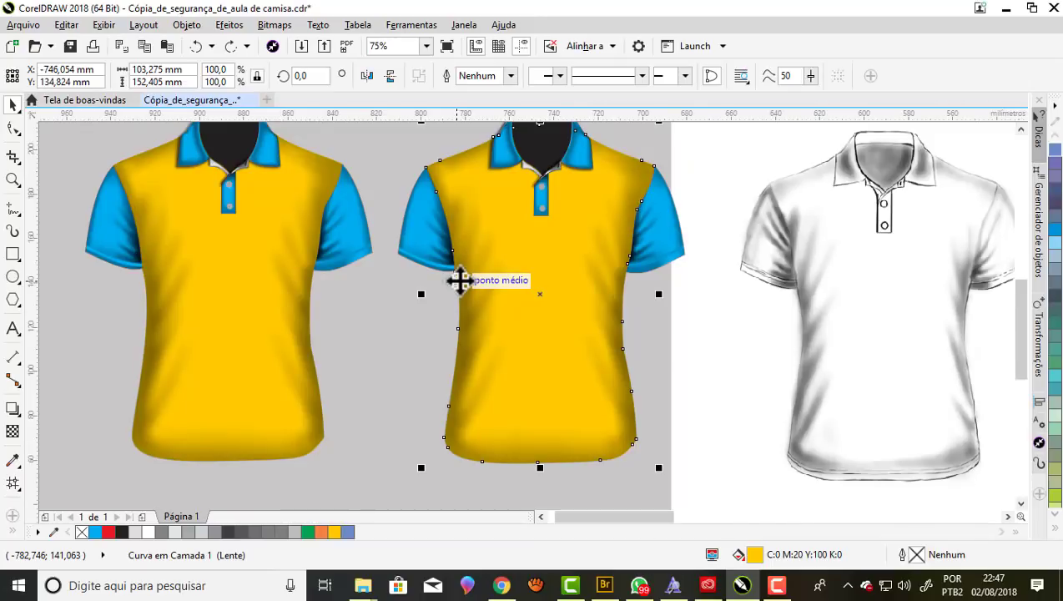
{"action": "left_click", "coordinate": [392, 326]}
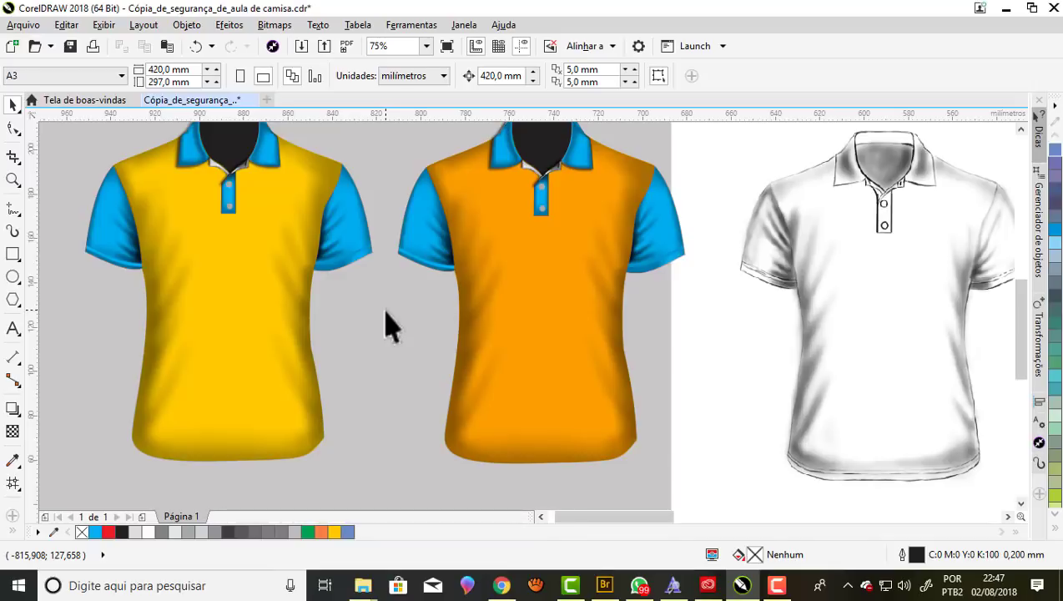
{"action": "left_click", "coordinate": [418, 236]}
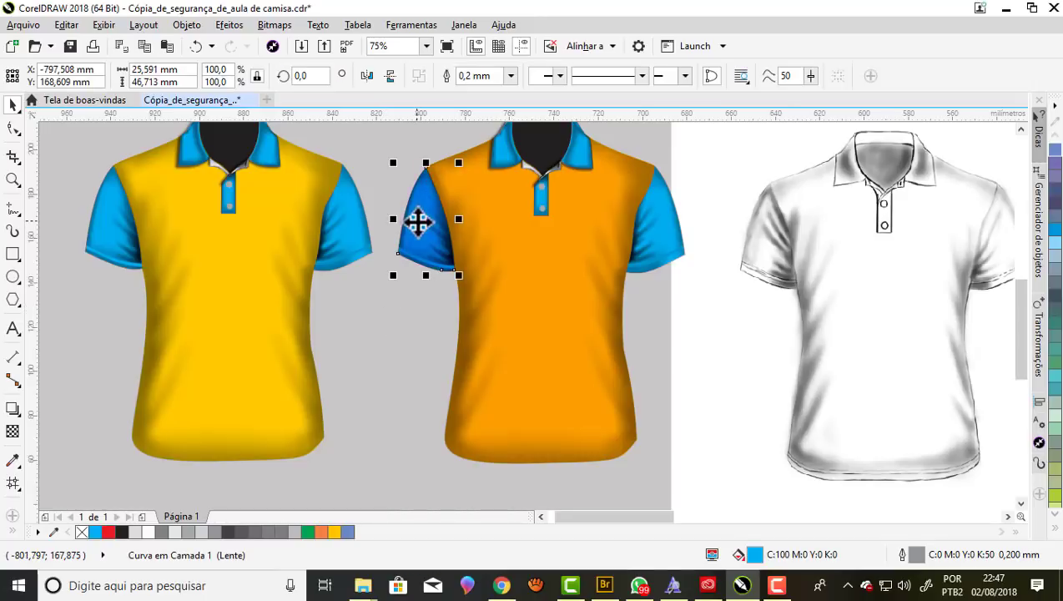
{"action": "left_click", "coordinate": [663, 249]}
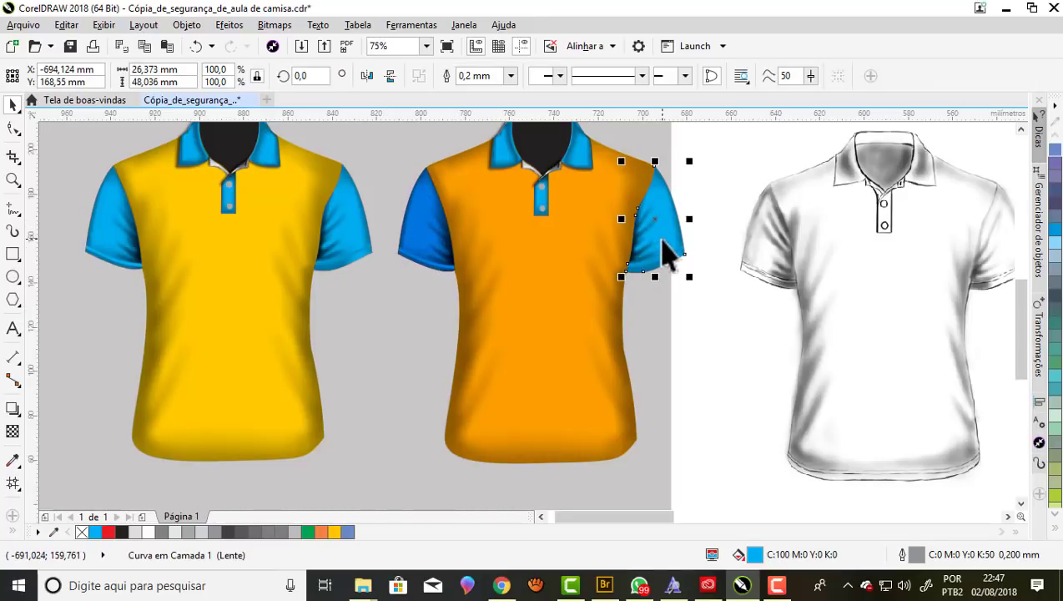
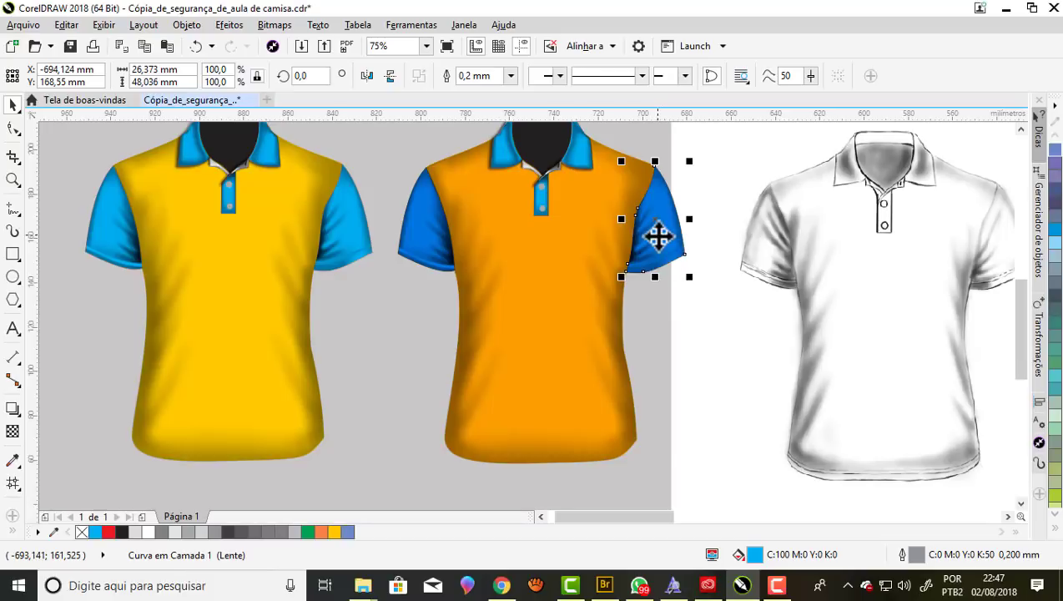
Duplicate the yellow polo shirt and move the copy left of the other shirts.
{"action": "scroll", "coordinate": [631, 260], "scroll_direction": "down", "scroll_amount": 2}
{"action": "left_click", "coordinate": [540, 182]}
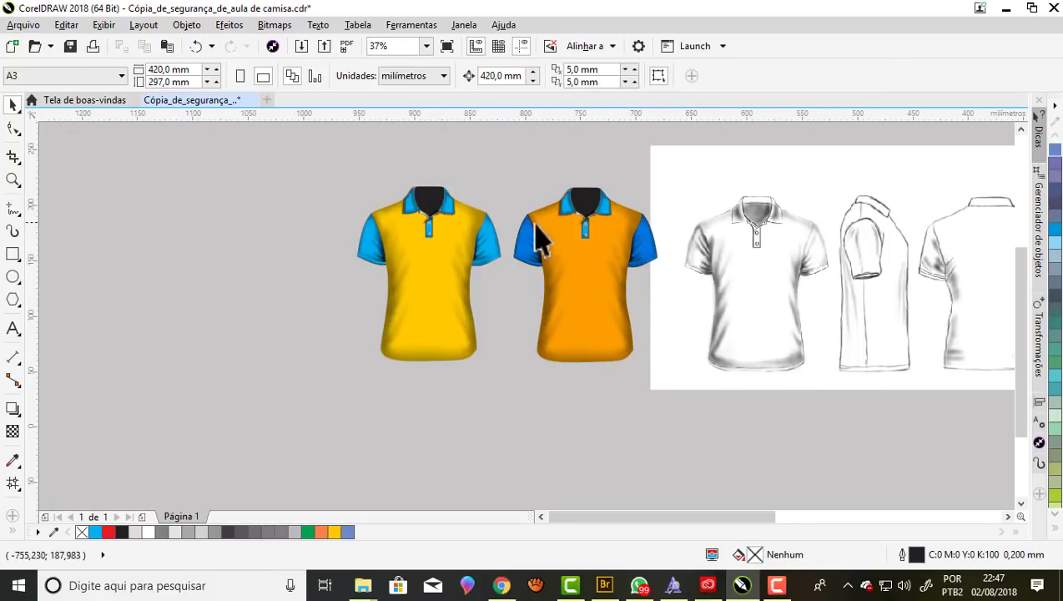
{"action": "left_click_drag", "start_coordinate": [300, 173], "coordinate": [504, 394]}
{"action": "key", "text": "ctrl+z"}
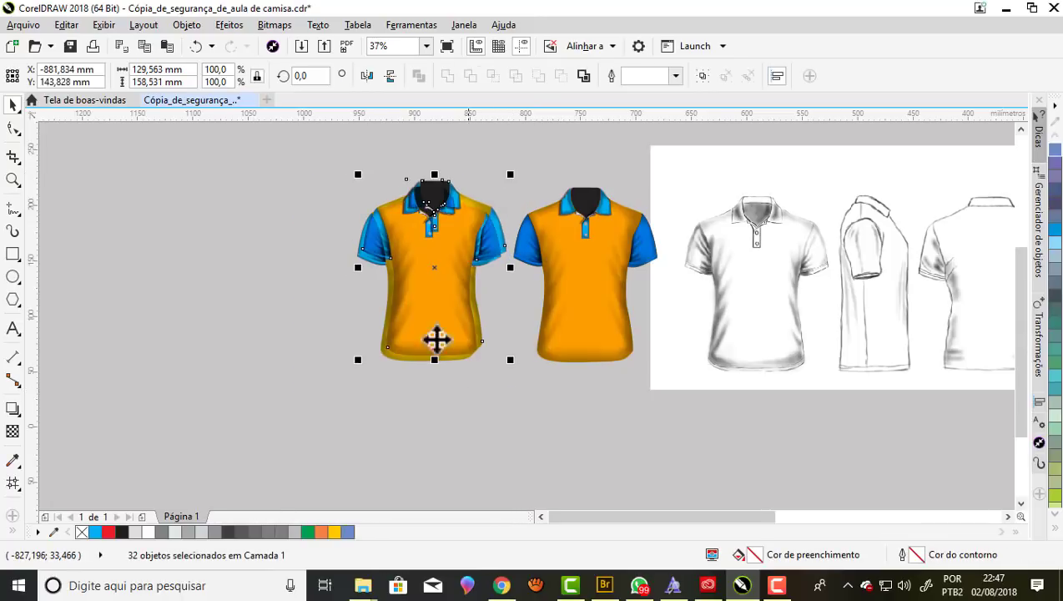
{"action": "scroll", "coordinate": [413, 309], "scroll_direction": "down", "scroll_amount": 2}
{"action": "left_click_drag", "start_coordinate": [423, 288], "coordinate": [346, 300]}
Fill the left shirt copy's body with red from the colour palette.
{"action": "scroll", "coordinate": [294, 290], "scroll_direction": "up", "scroll_amount": 2}
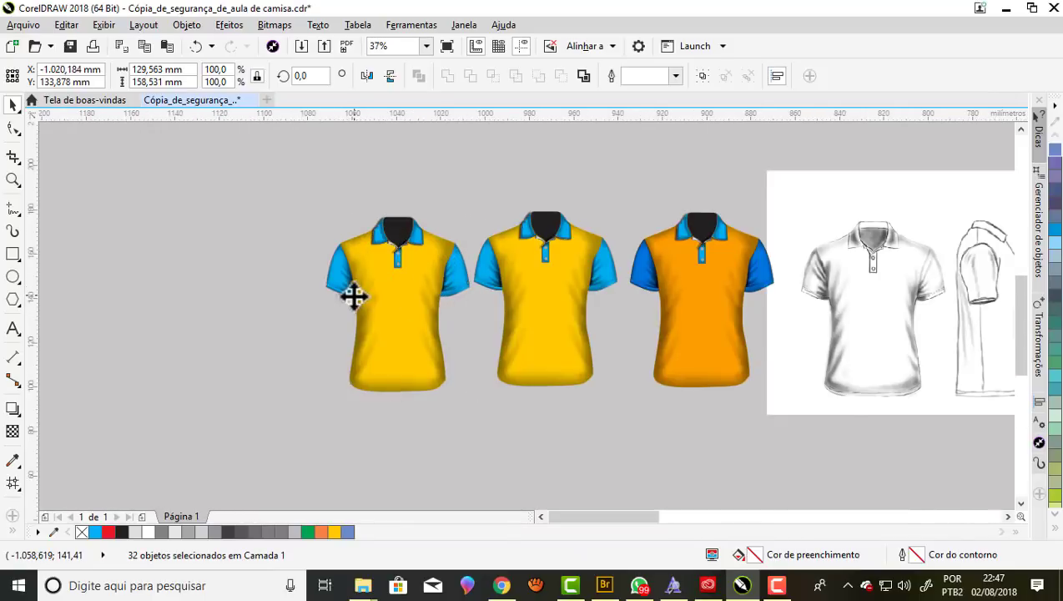
{"action": "scroll", "coordinate": [352, 295], "scroll_direction": "up", "scroll_amount": 2}
{"action": "left_click", "coordinate": [412, 309]}
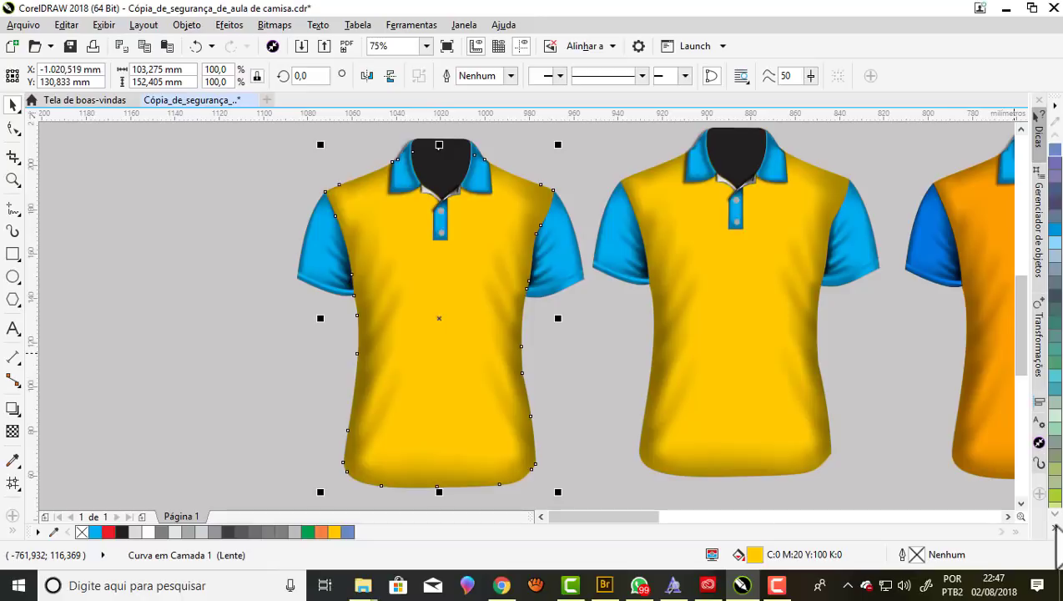
{"action": "left_click", "coordinate": [1055, 528]}
{"action": "left_click", "coordinate": [999, 351]}
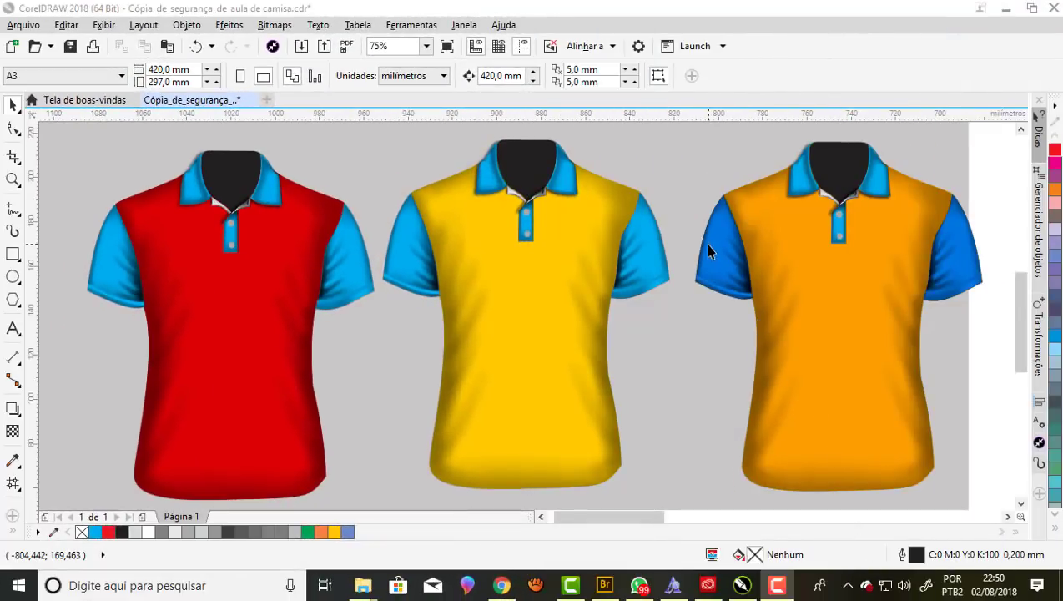
Zoom in on the red shirt and type the words JESUS, TE and AMA beside it.
{"action": "scroll", "coordinate": [707, 250], "scroll_direction": "down", "scroll_amount": 2}
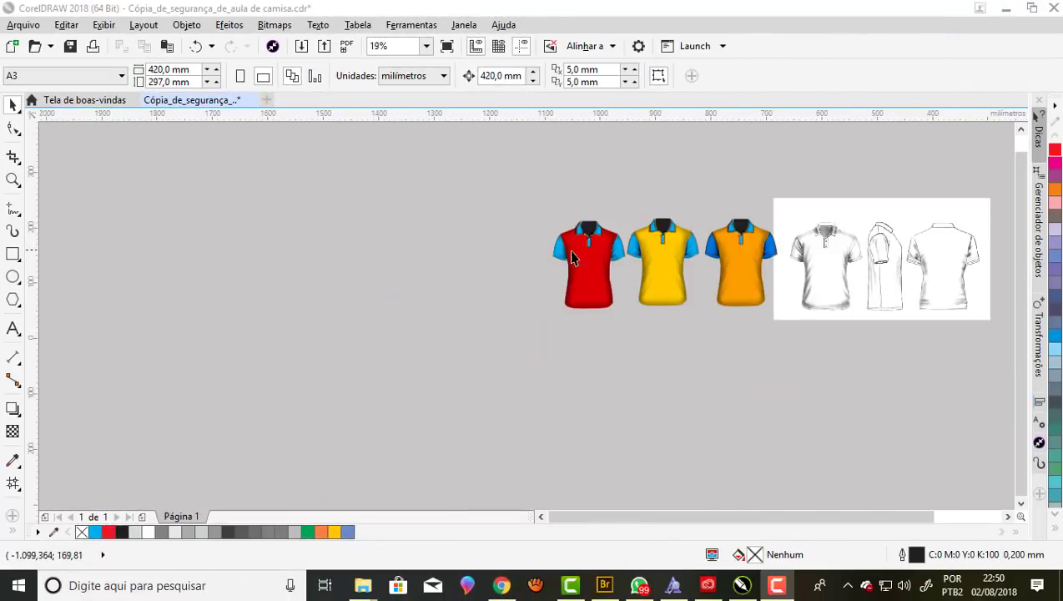
{"action": "left_click", "coordinate": [13, 179]}
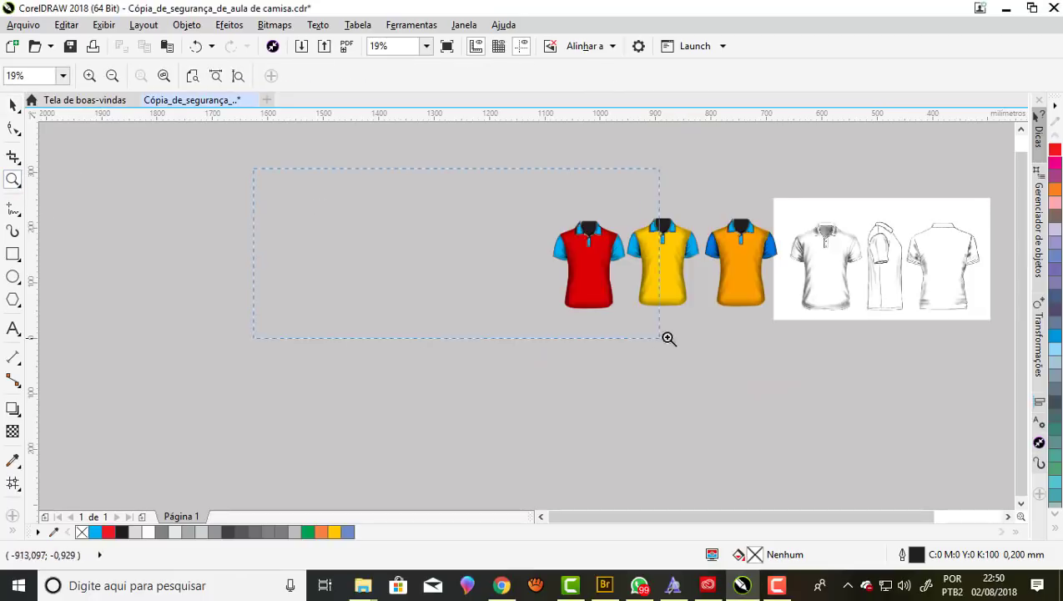
{"action": "left_click_drag", "start_coordinate": [668, 338], "coordinate": [773, 340]}
{"action": "left_click_drag", "start_coordinate": [574, 225], "coordinate": [954, 437]}
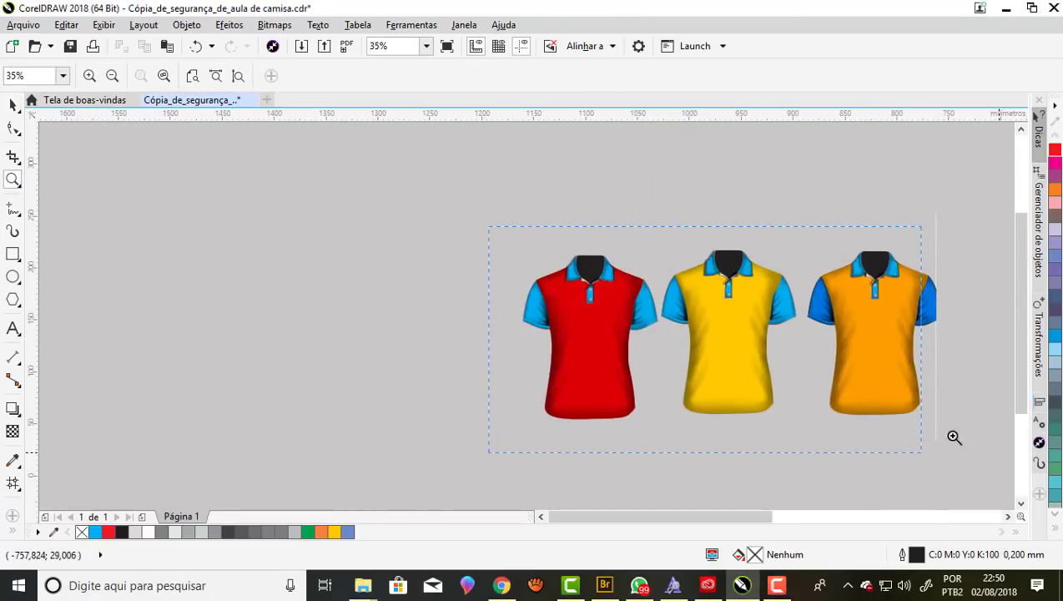
{"action": "scroll", "coordinate": [644, 287], "scroll_direction": "down", "scroll_amount": 1}
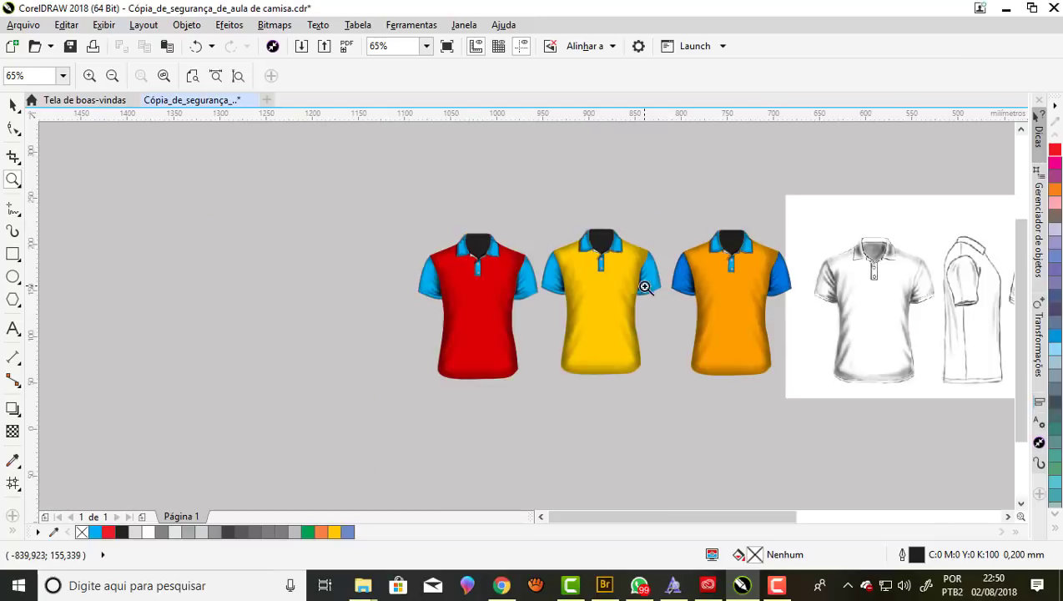
{"action": "left_click_drag", "start_coordinate": [402, 237], "coordinate": [399, 305]}
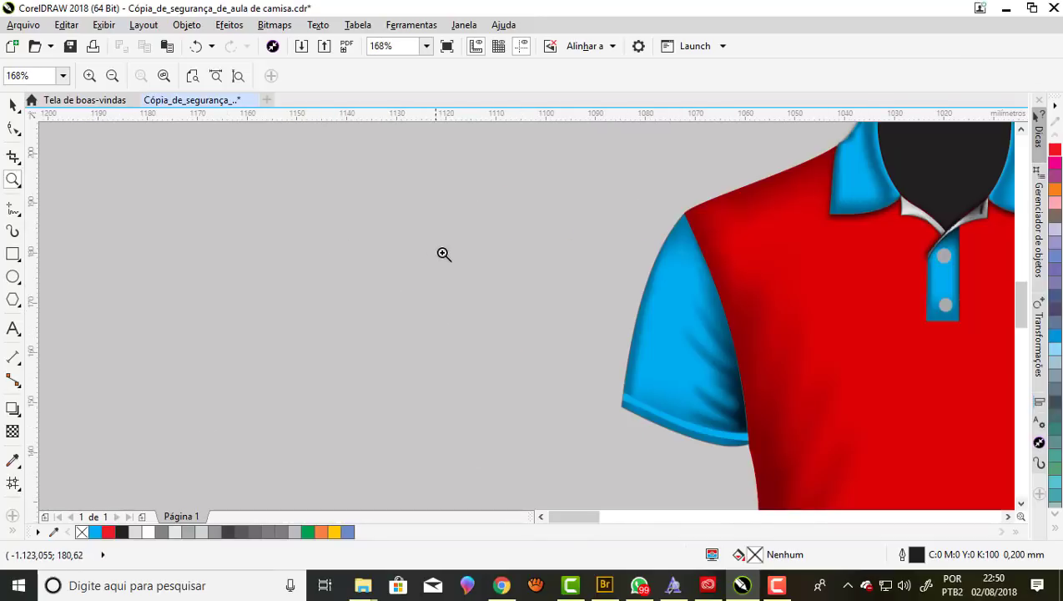
{"action": "scroll", "coordinate": [443, 253], "scroll_direction": "down", "scroll_amount": 4}
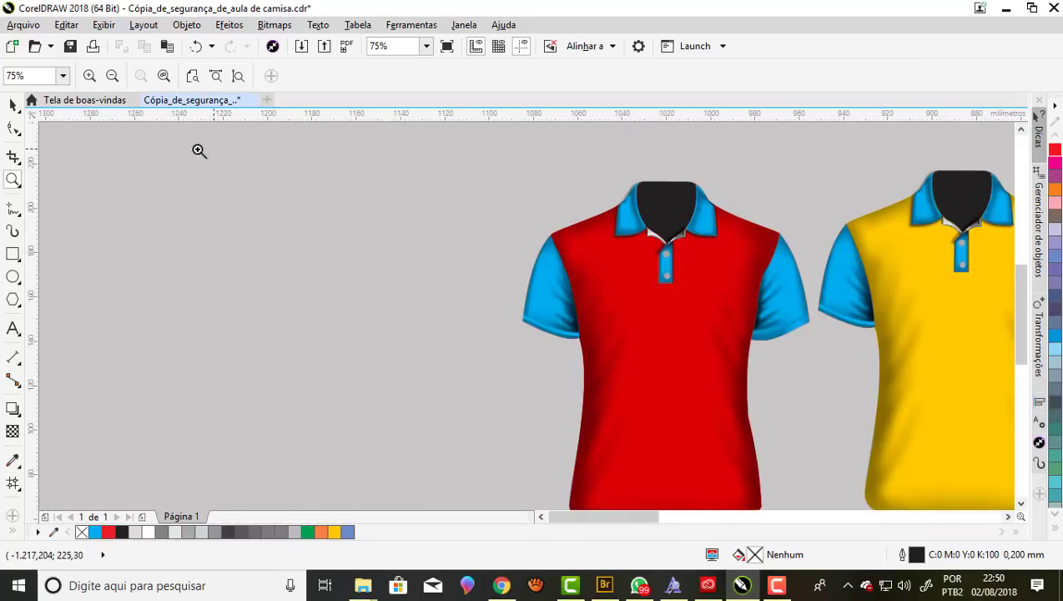
{"action": "left_click_drag", "start_coordinate": [177, 157], "coordinate": [991, 461]}
{"action": "scroll", "coordinate": [1016, 313], "scroll_direction": "down", "scroll_amount": 2}
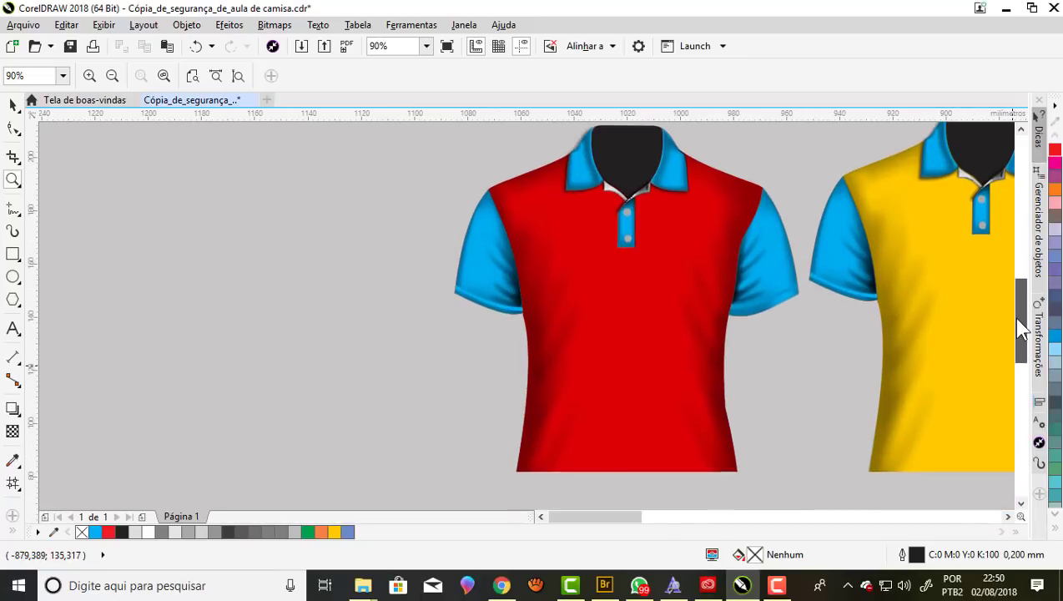
{"action": "scroll", "coordinate": [1016, 316], "scroll_direction": "down", "scroll_amount": 1}
{"action": "left_click", "coordinate": [13, 329]}
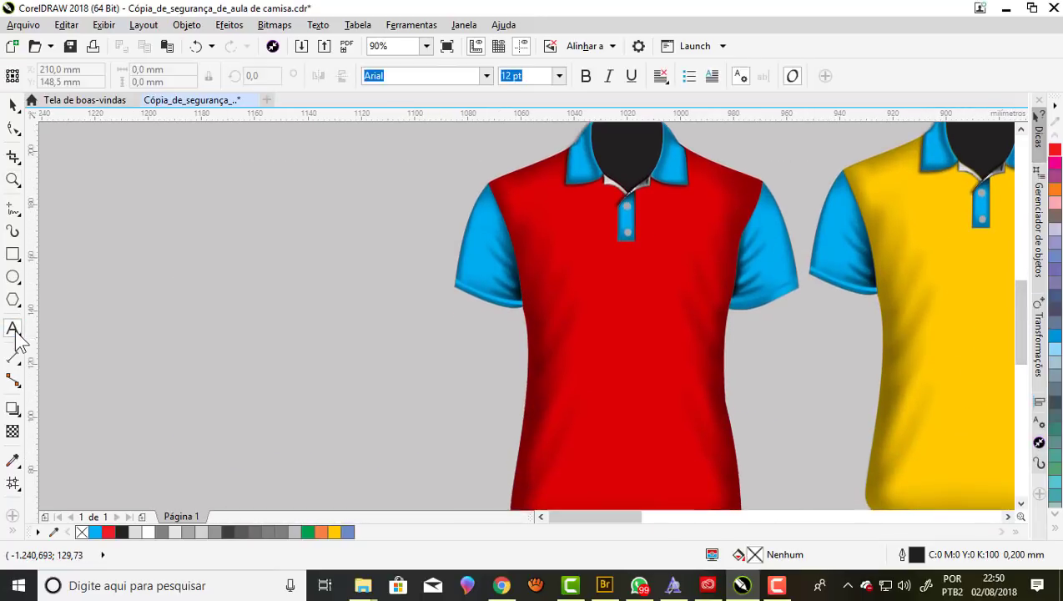
{"action": "left_click", "coordinate": [111, 242]}
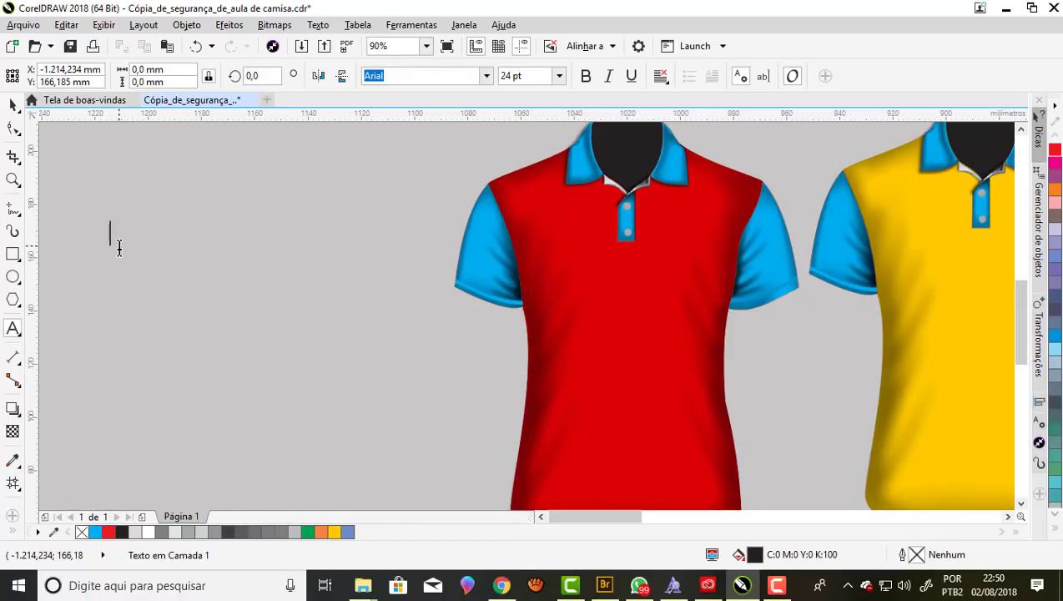
{"action": "type", "text": "JESUS"}
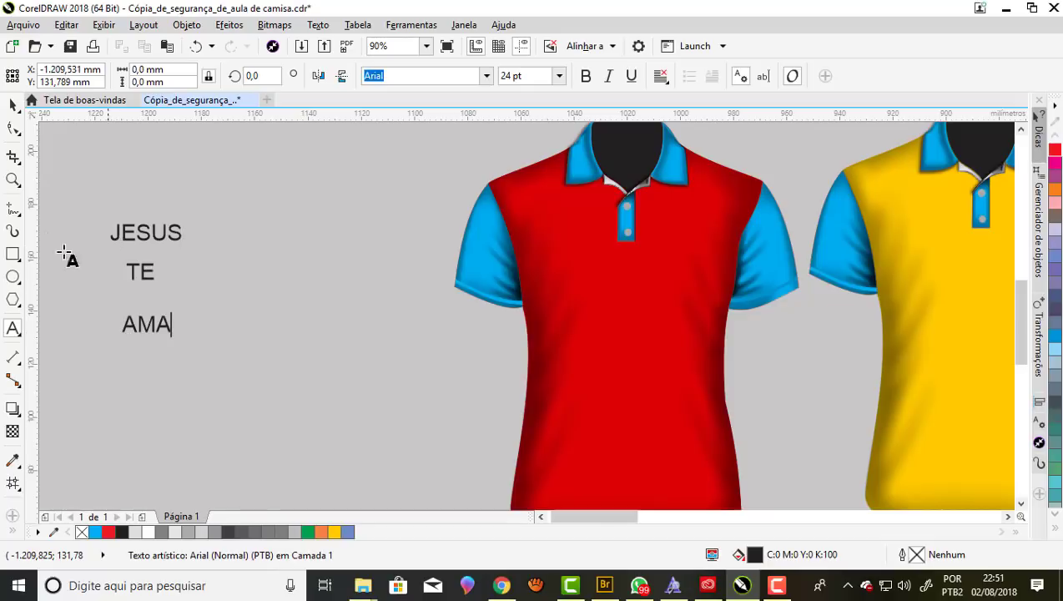
Scale JESUS to about 56.306 pt and position it across the red shirt's chest.
{"action": "left_click", "coordinate": [14, 104]}
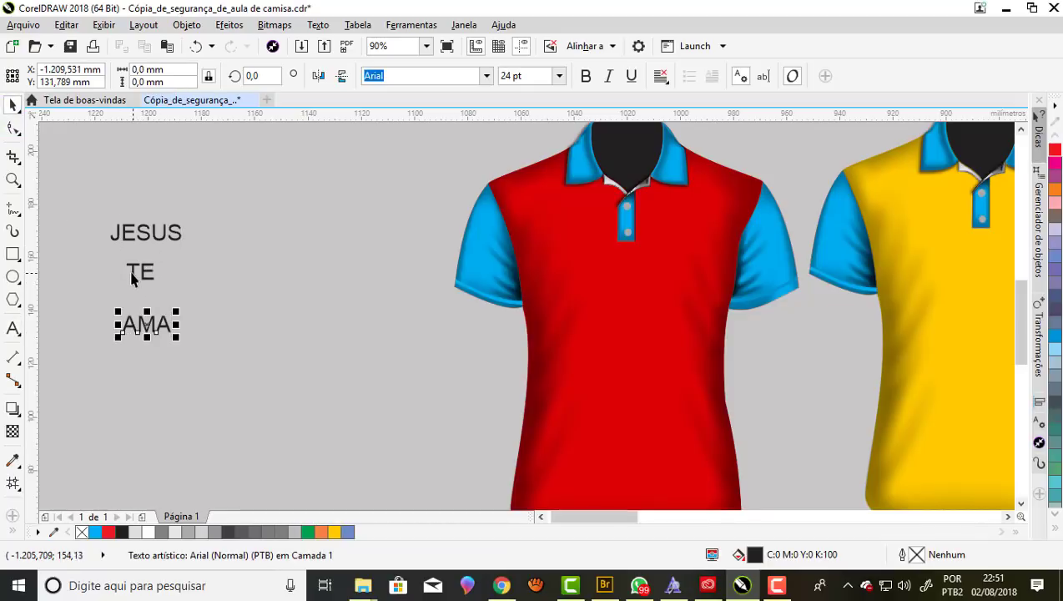
{"action": "scroll", "coordinate": [131, 278], "scroll_direction": "up", "scroll_amount": 3}
{"action": "scroll", "coordinate": [315, 262], "scroll_direction": "down", "scroll_amount": 3}
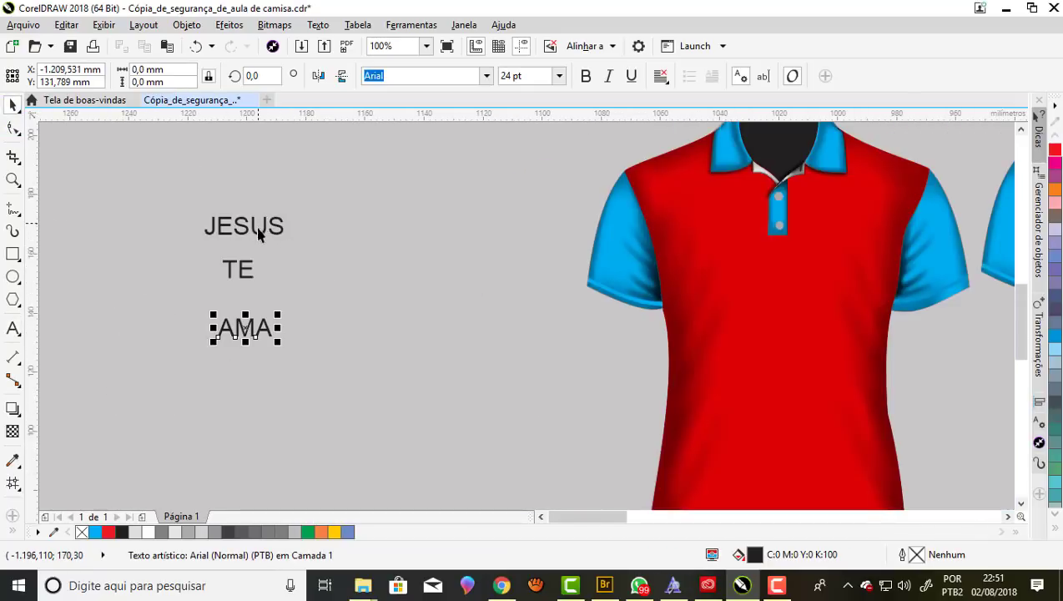
{"action": "left_click", "coordinate": [258, 234]}
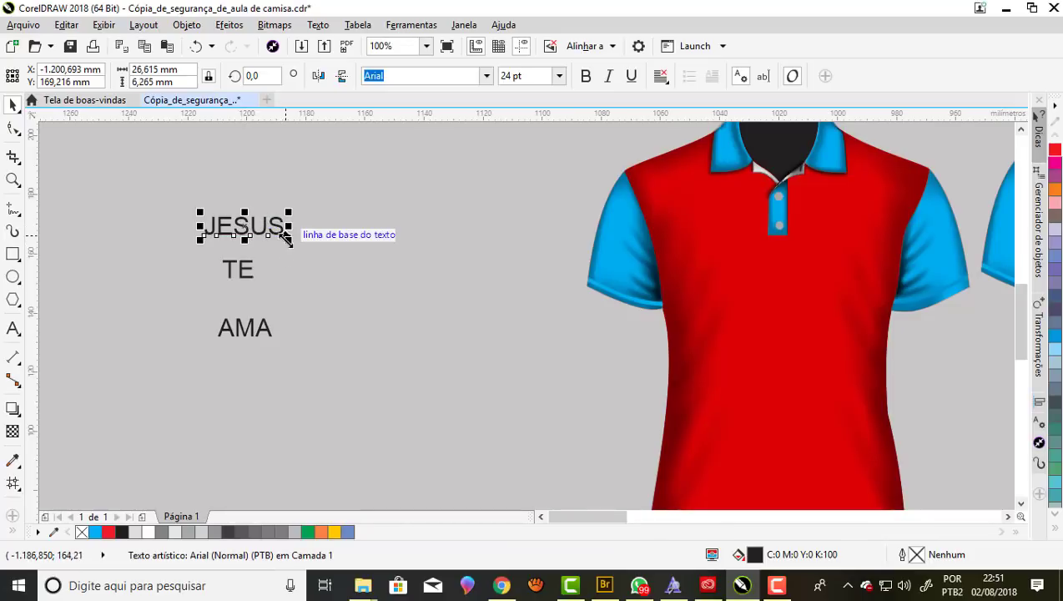
{"action": "left_click_drag", "start_coordinate": [286, 237], "coordinate": [441, 281]}
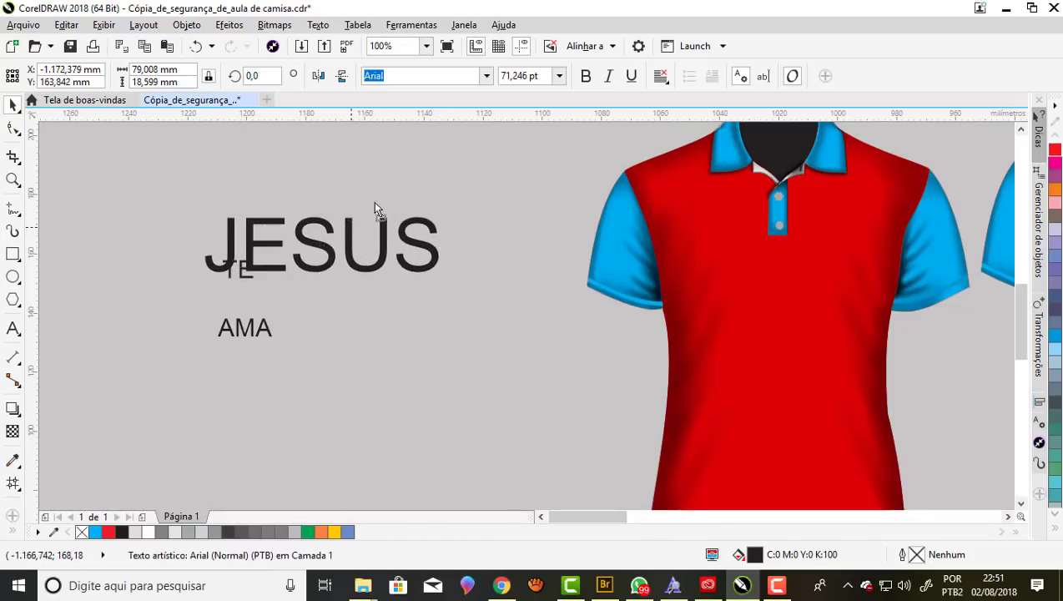
{"action": "left_click_drag", "start_coordinate": [375, 208], "coordinate": [791, 261]}
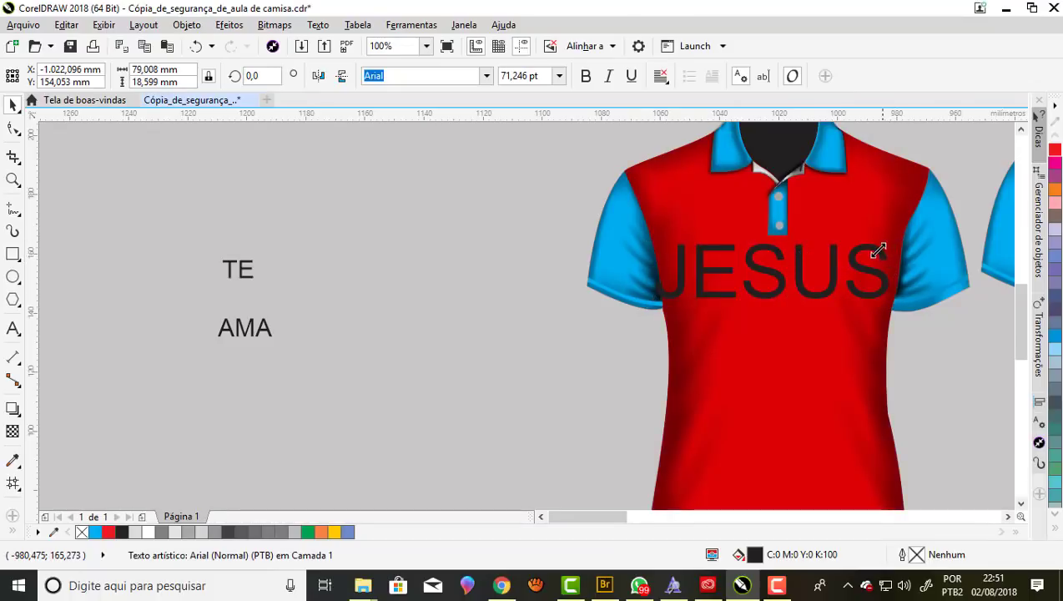
{"action": "left_click_drag", "start_coordinate": [878, 250], "coordinate": [843, 249]}
{"action": "scroll", "coordinate": [880, 283], "scroll_direction": "up", "scroll_amount": 2}
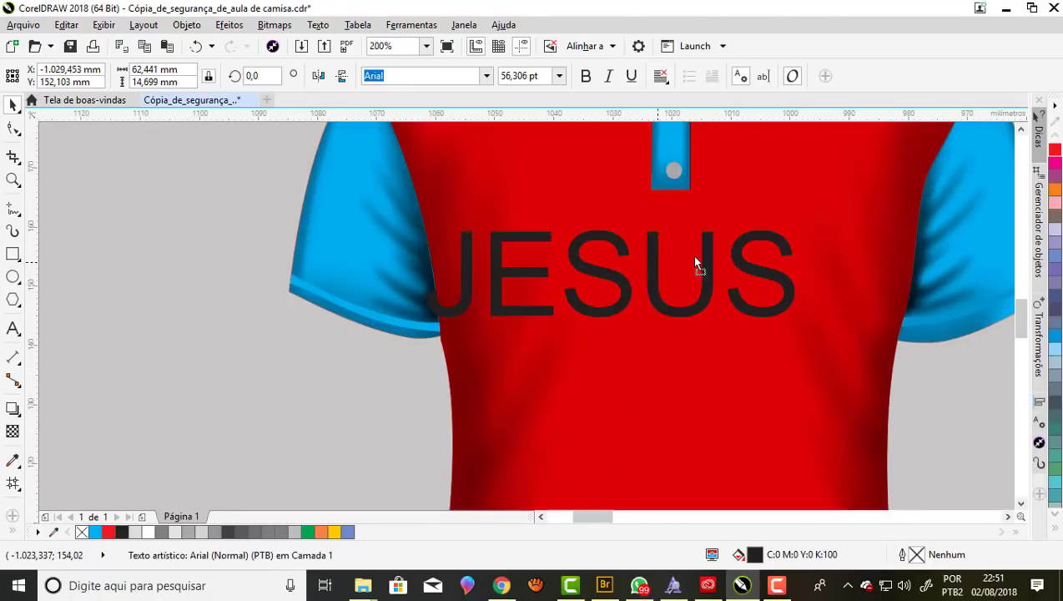
{"action": "left_click_drag", "start_coordinate": [695, 262], "coordinate": [700, 248]}
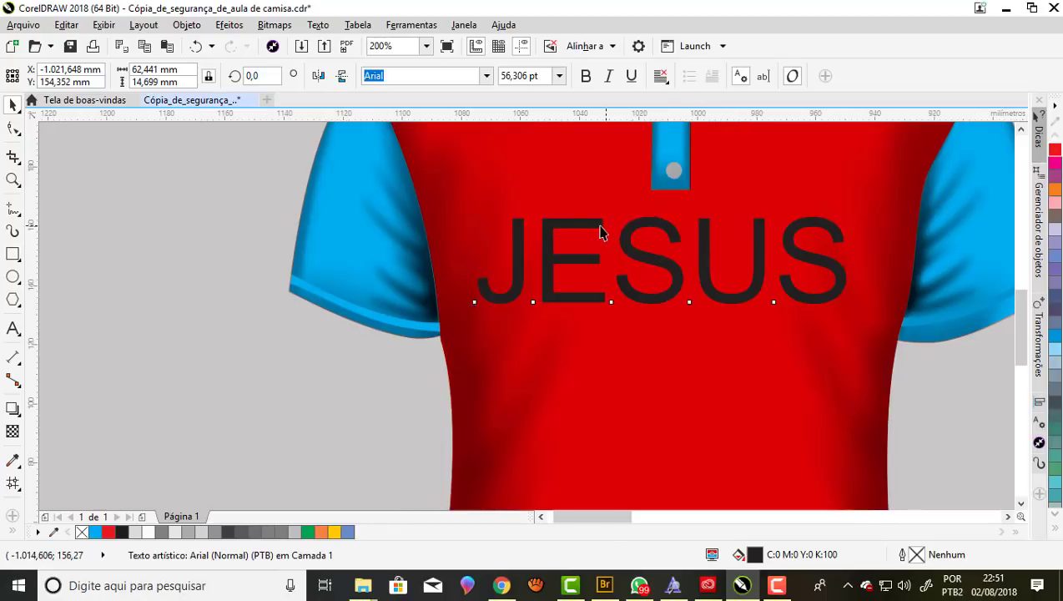
Fill the JESUS text white.
{"action": "scroll", "coordinate": [602, 232], "scroll_direction": "down", "scroll_amount": 2}
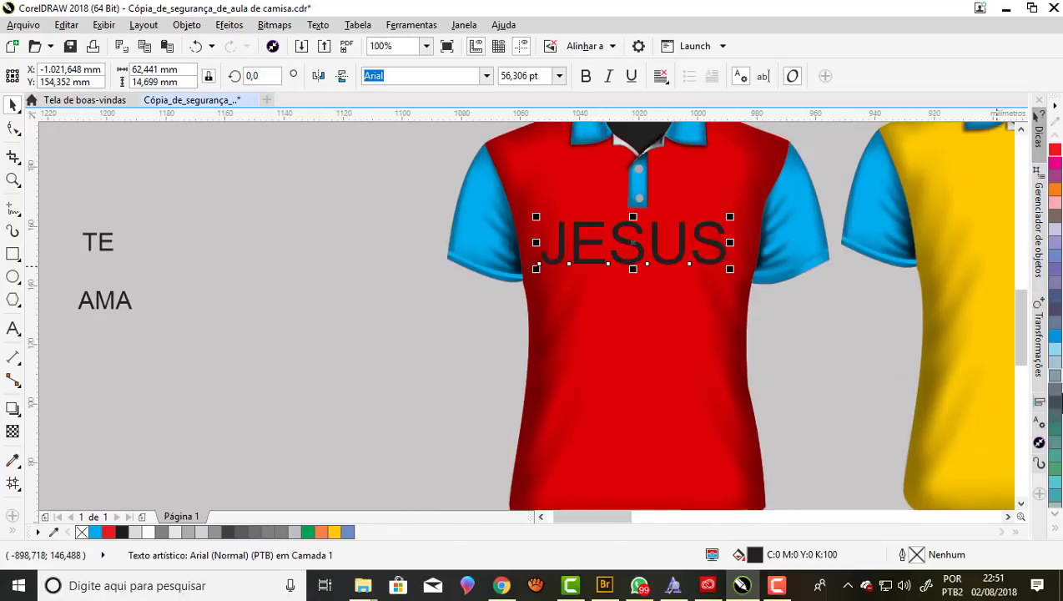
{"action": "scroll", "coordinate": [1055, 317], "scroll_direction": "up", "scroll_amount": 5}
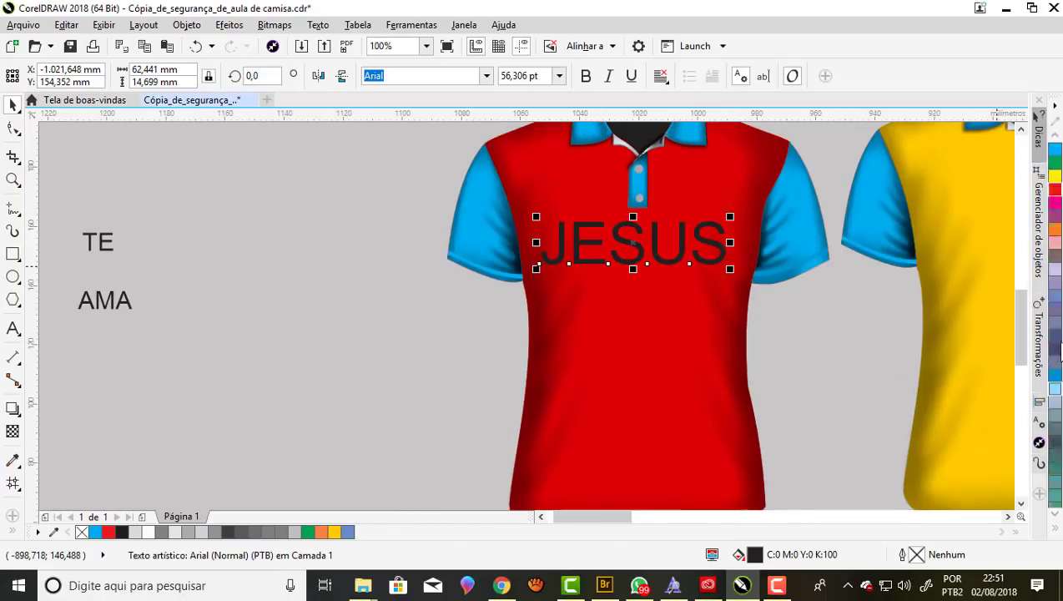
{"action": "left_click", "coordinate": [1055, 283]}
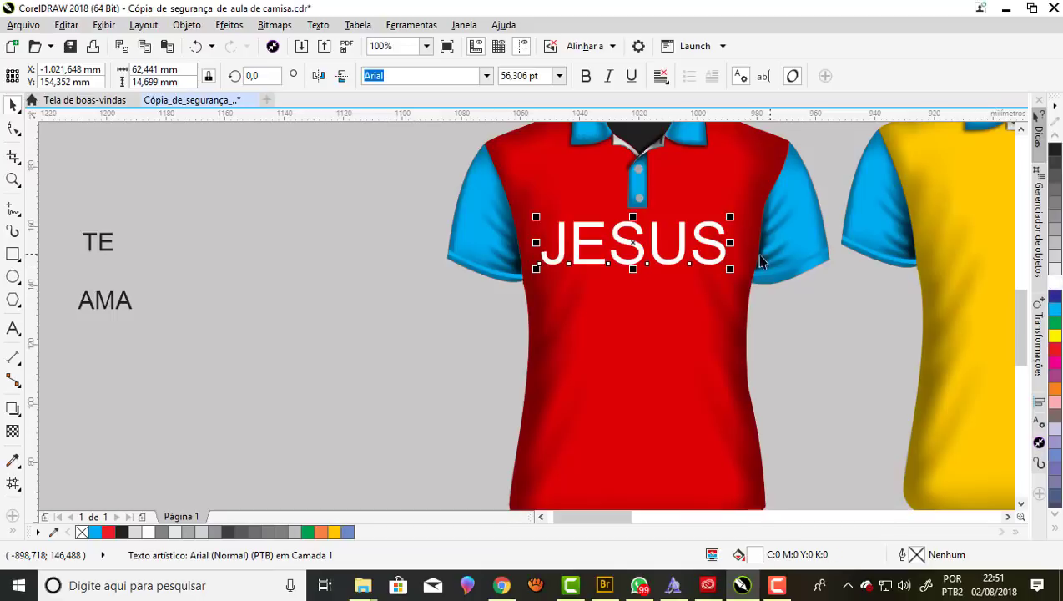
Change JESUS to the Guevara font and fine-tune its position on the chest.
{"action": "left_click", "coordinate": [486, 76]}
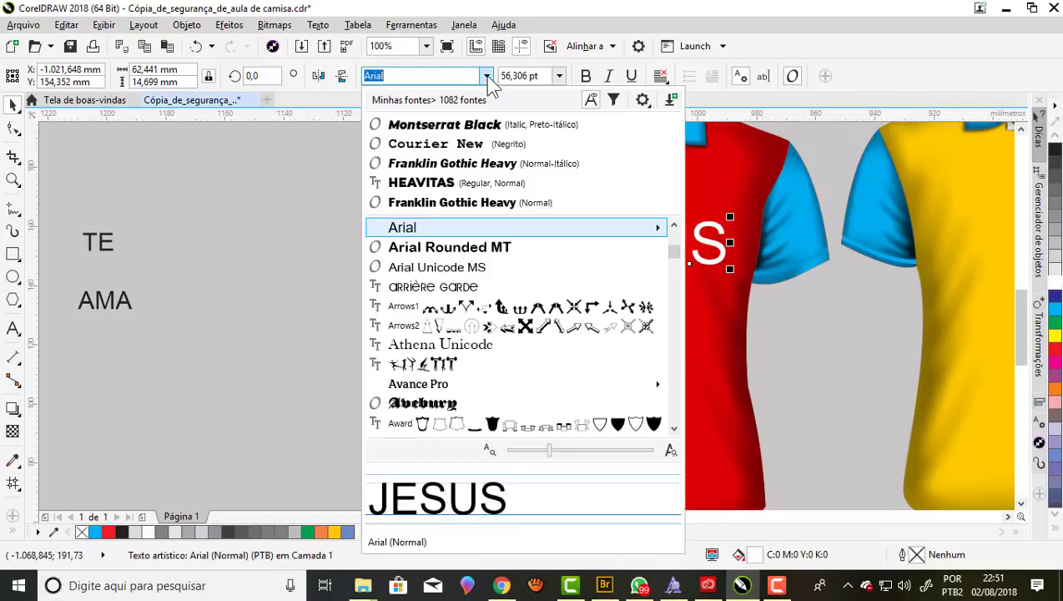
{"action": "scroll", "coordinate": [442, 317], "scroll_direction": "down", "scroll_amount": 10}
{"action": "left_click", "coordinate": [426, 266]}
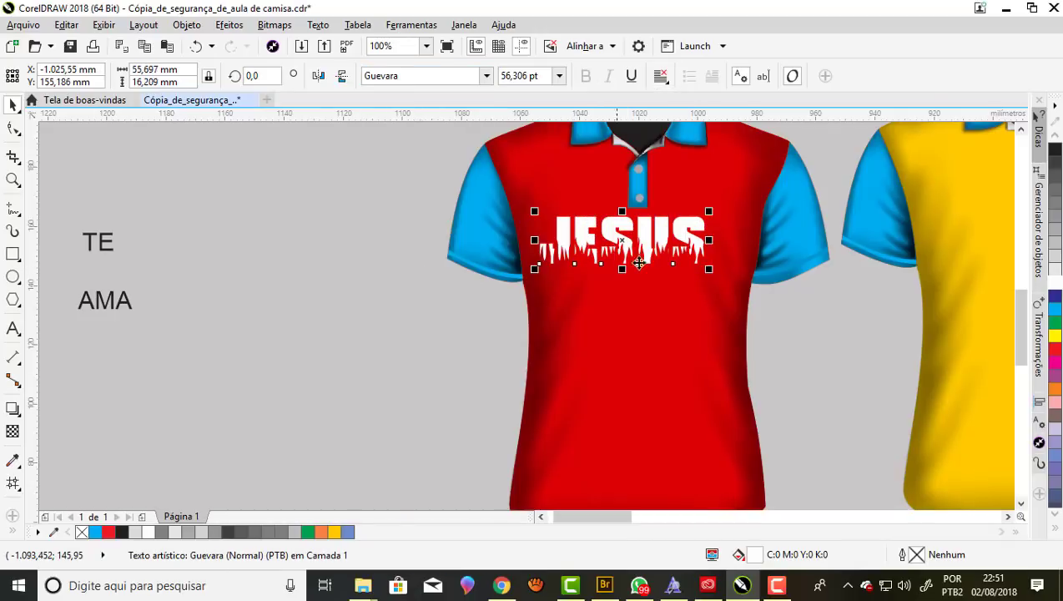
{"action": "scroll", "coordinate": [642, 219], "scroll_direction": "up", "scroll_amount": 1}
{"action": "left_click_drag", "start_coordinate": [642, 216], "coordinate": [669, 236]}
Move TE and AMA onto the red shirt, stacked and centred beneath JESUS.
{"action": "scroll", "coordinate": [669, 222], "scroll_direction": "down", "scroll_amount": 1}
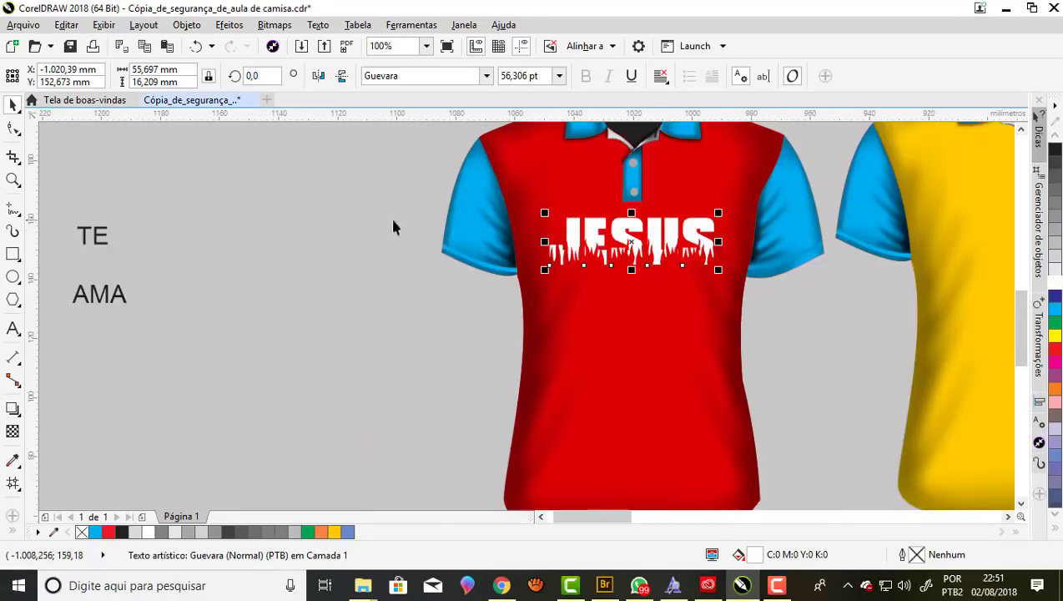
{"action": "mouse_move", "coordinate": [93, 236]}
{"action": "left_mouse_down"}
{"action": "mouse_move", "coordinate": [628, 294]}
{"action": "mouse_move", "coordinate": [628, 284]}
{"action": "left_mouse_up"}
{"action": "left_click", "coordinate": [127, 296]}
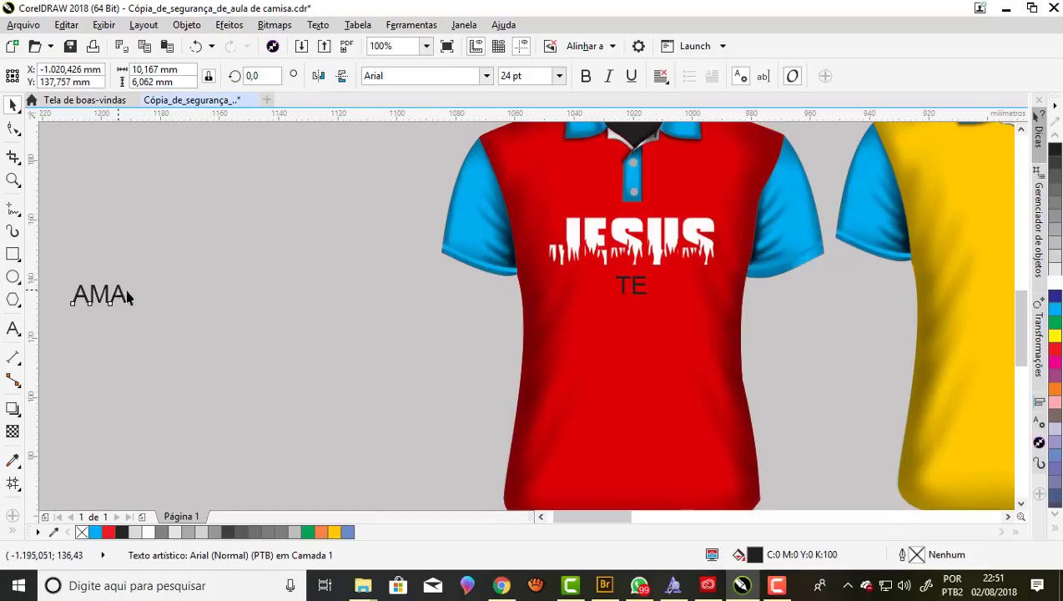
{"action": "mouse_move", "coordinate": [128, 296]}
{"action": "left_mouse_down"}
{"action": "mouse_move", "coordinate": [674, 332]}
{"action": "mouse_move", "coordinate": [650, 309]}
{"action": "mouse_move", "coordinate": [728, 368]}
{"action": "mouse_move", "coordinate": [711, 361]}
{"action": "mouse_move", "coordinate": [722, 347]}
{"action": "left_mouse_up"}
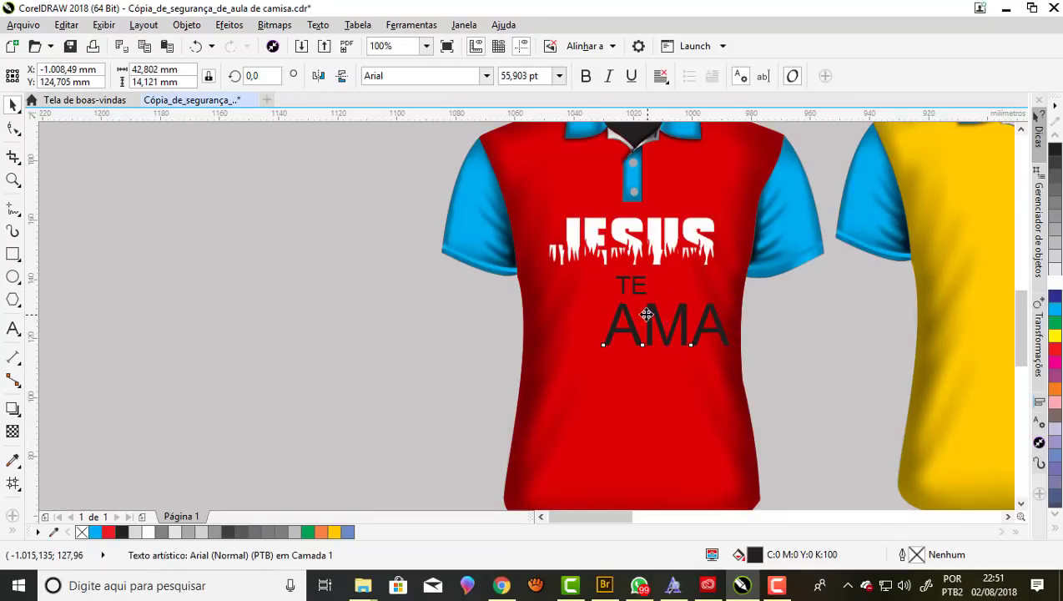
{"action": "left_click_drag", "start_coordinate": [647, 314], "coordinate": [618, 319]}
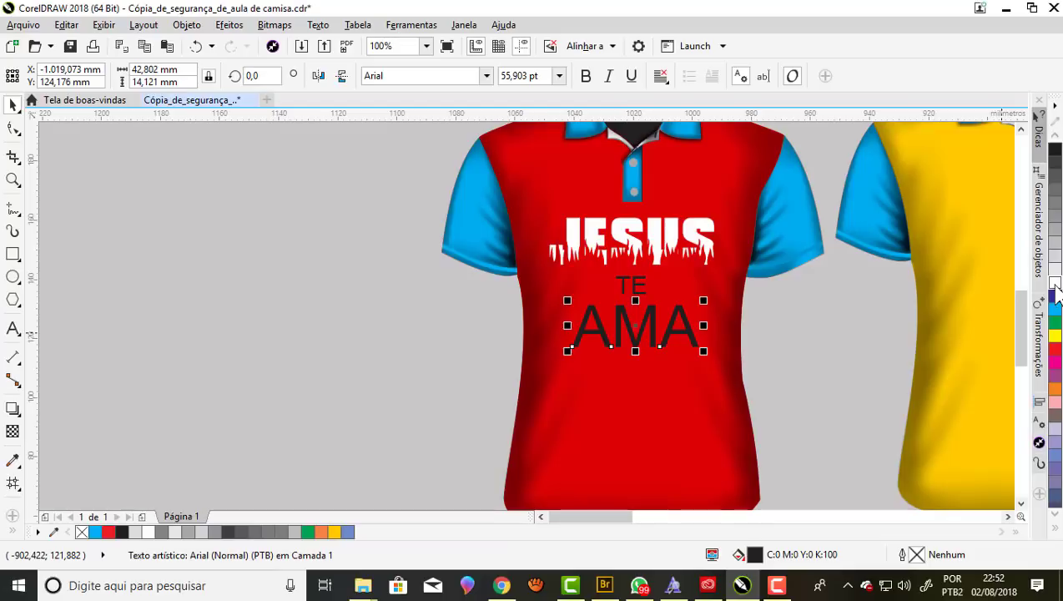
Fill AMA white and reselect the slogan text on the shirt.
{"action": "left_click", "coordinate": [1054, 281]}
{"action": "left_click", "coordinate": [632, 290]}
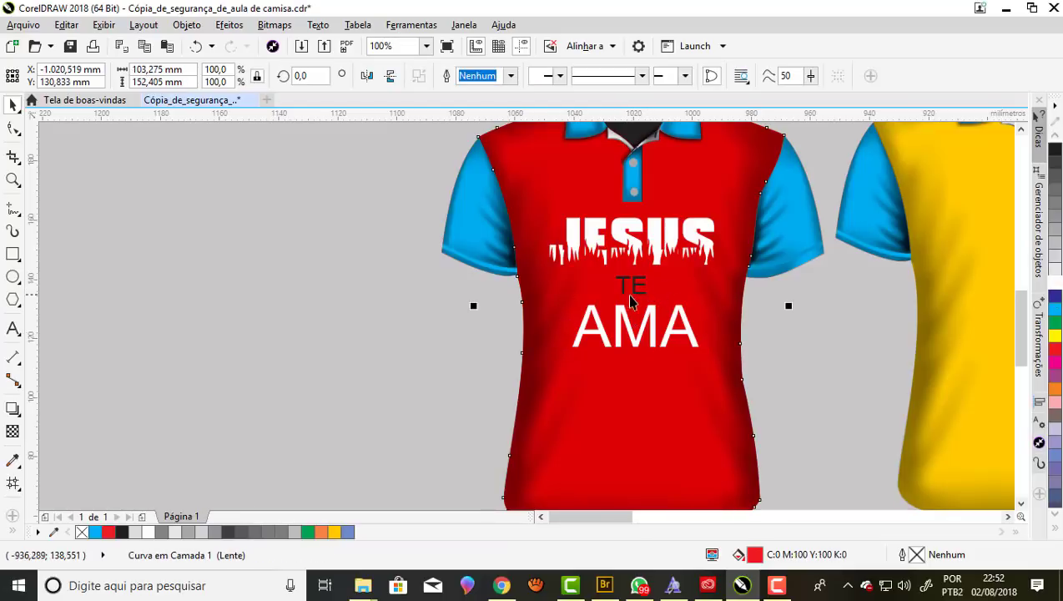
{"action": "left_click", "coordinate": [830, 322]}
{"action": "left_click", "coordinate": [632, 294]}
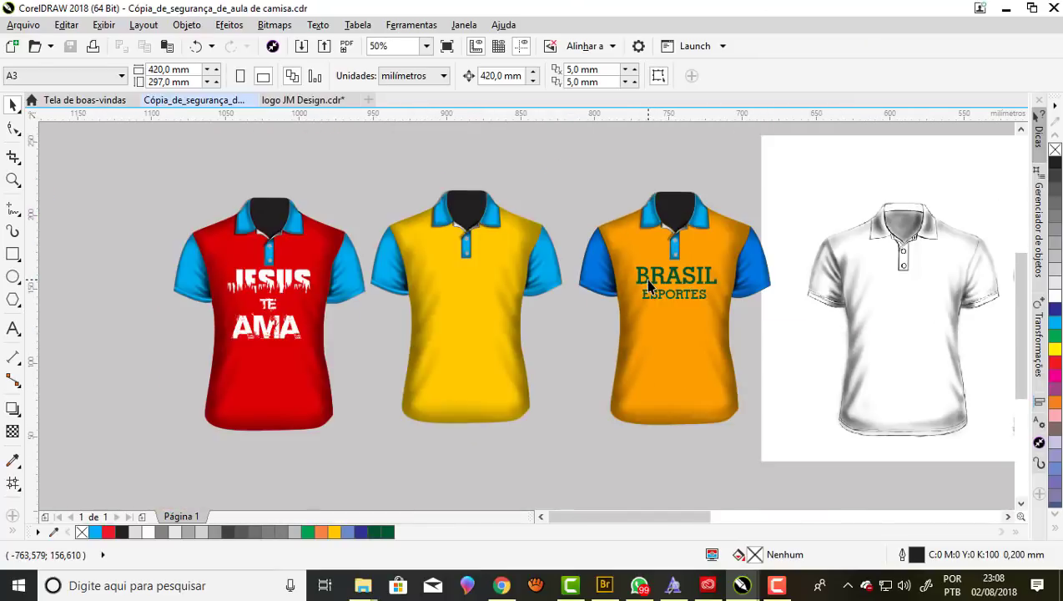
Copy the JM globe emblem from the JM Design logo document.
{"action": "left_click", "coordinate": [12, 180]}
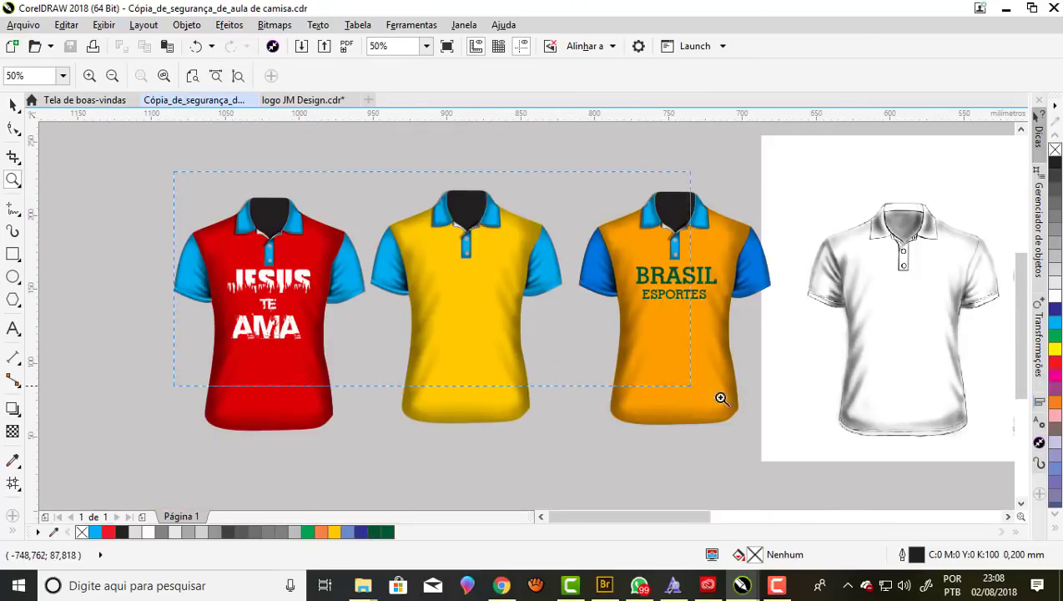
{"action": "left_click_drag", "start_coordinate": [175, 172], "coordinate": [791, 429]}
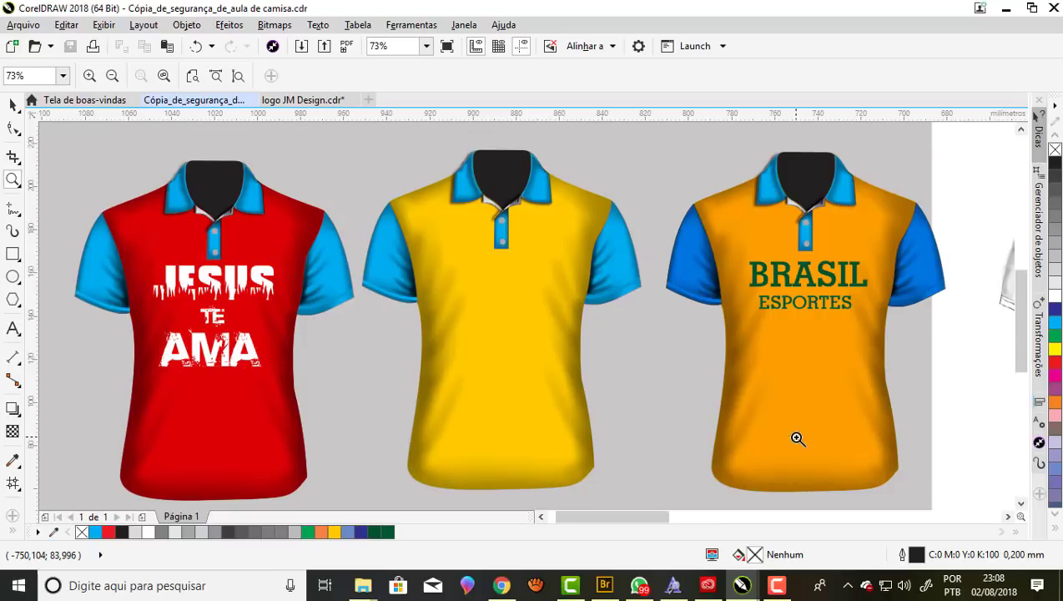
{"action": "left_click", "coordinate": [302, 100]}
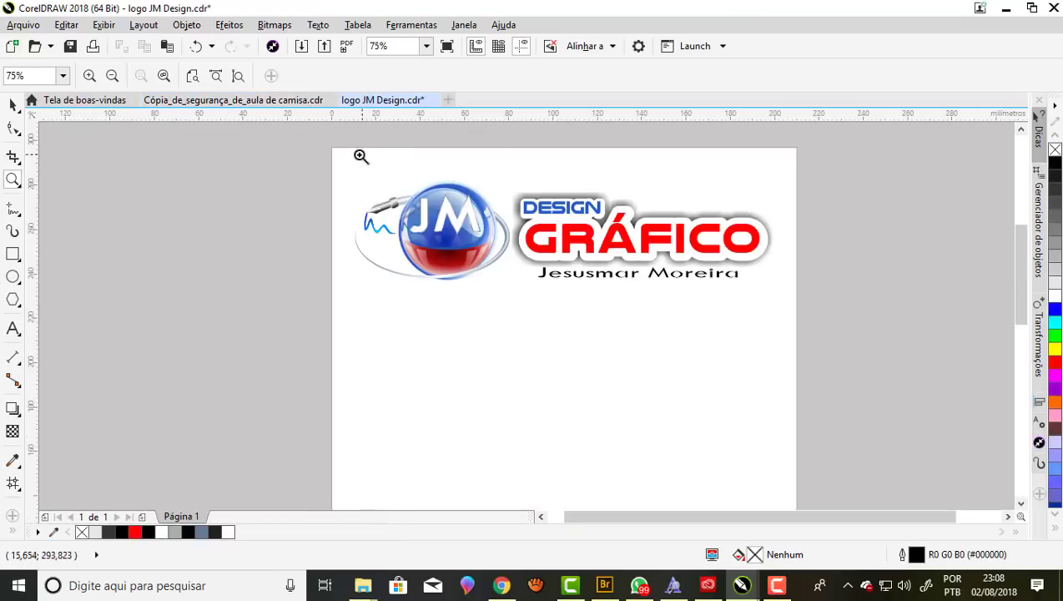
{"action": "left_click", "coordinate": [11, 107]}
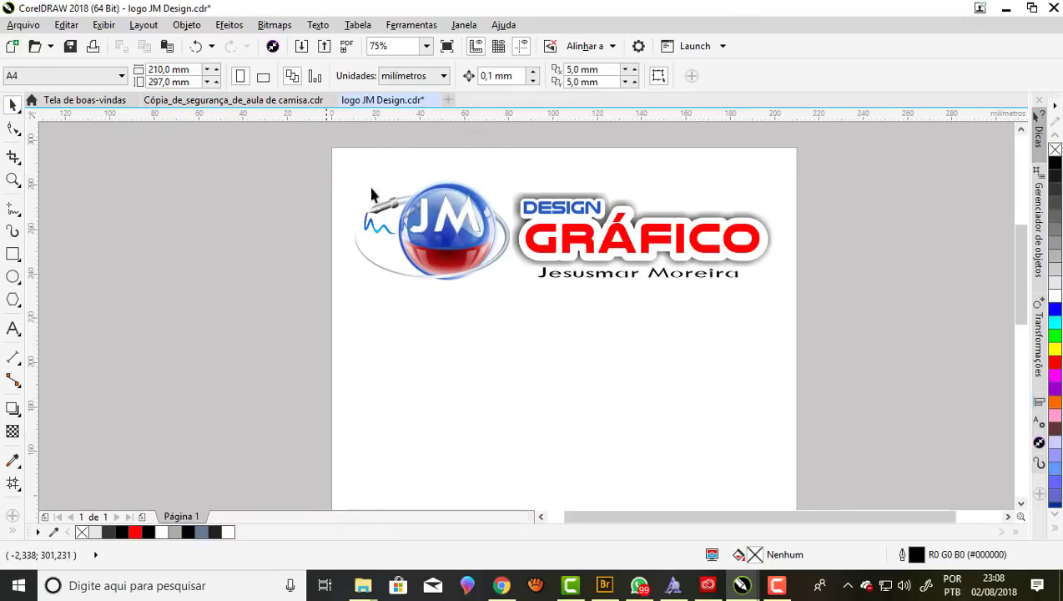
{"action": "left_click_drag", "start_coordinate": [526, 333], "coordinate": [524, 335]}
{"action": "left_click", "coordinate": [472, 241]}
{"action": "right_click", "coordinate": [465, 246]}
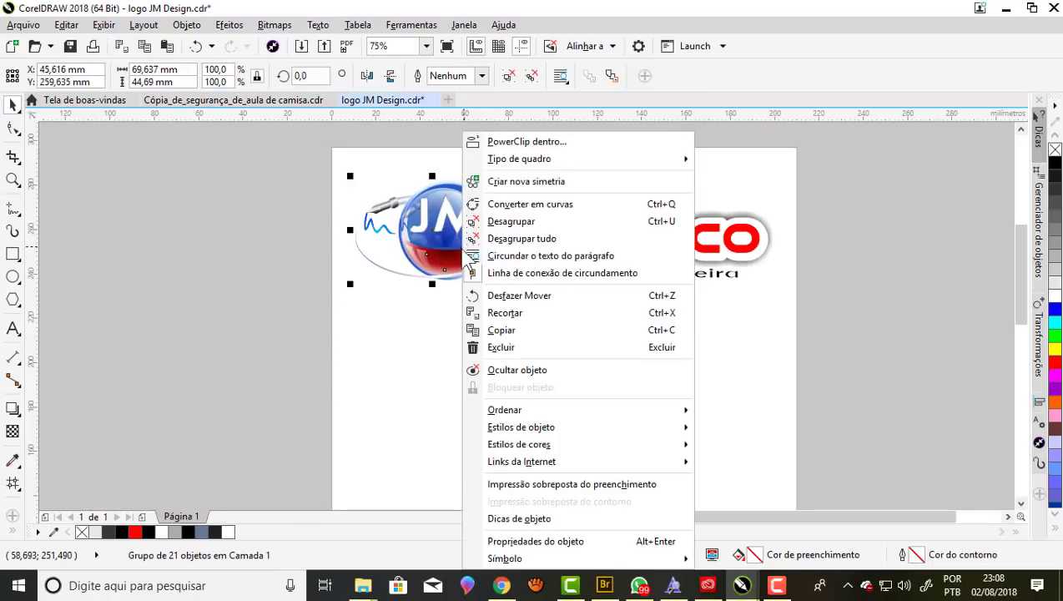
{"action": "left_click", "coordinate": [504, 330]}
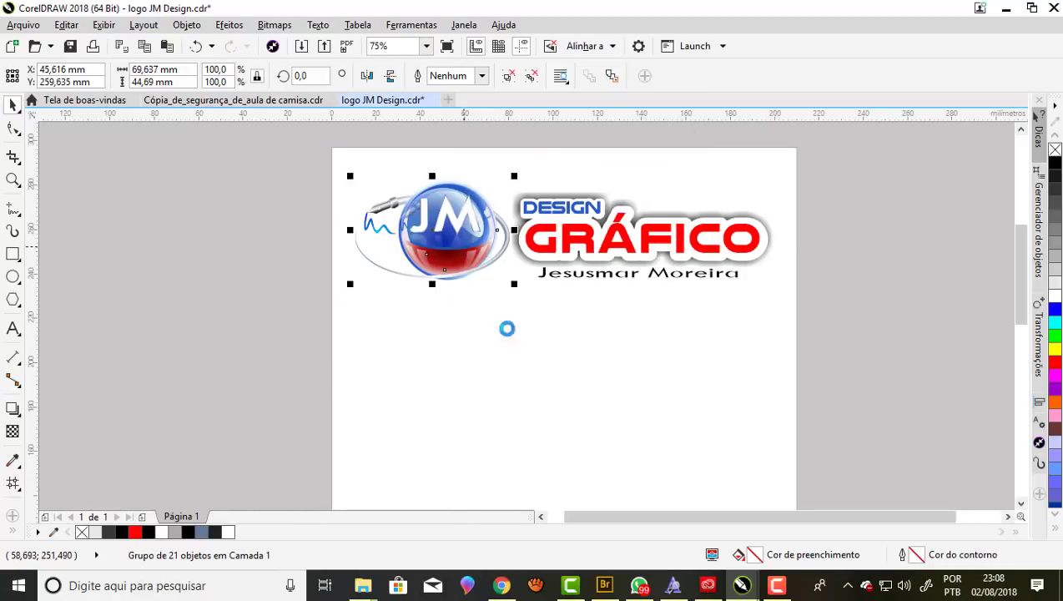
Paste the emblem into the shirts document and scale it onto the yellow shirt's chest.
{"action": "left_click", "coordinate": [282, 100]}
{"action": "right_click", "coordinate": [314, 142]}
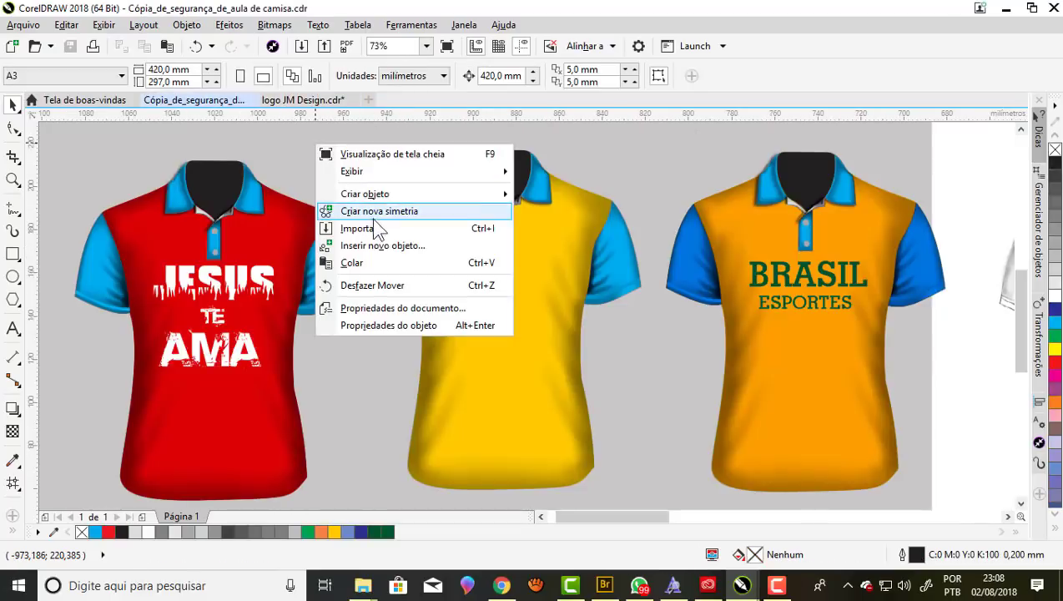
{"action": "left_click", "coordinate": [352, 262]}
{"action": "scroll", "coordinate": [352, 268], "scroll_direction": "up", "scroll_amount": 2}
{"action": "left_click_drag", "start_coordinate": [558, 250], "coordinate": [526, 320]}
{"action": "scroll", "coordinate": [535, 284], "scroll_direction": "up", "scroll_amount": 1}
{"action": "scroll", "coordinate": [528, 311], "scroll_direction": "up", "scroll_amount": 1}
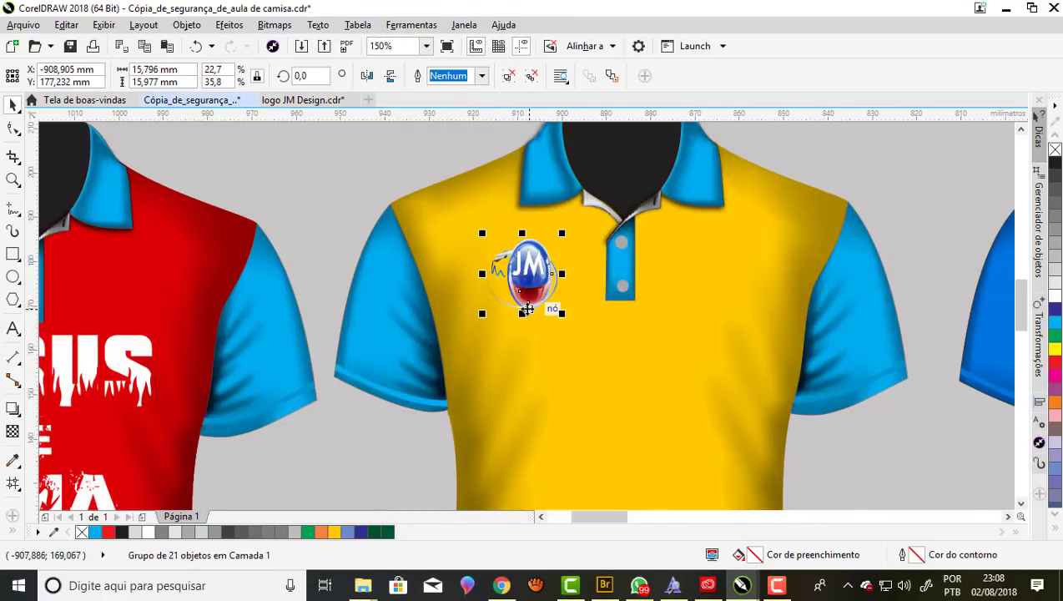
{"action": "key", "text": "ctrl+z"}
{"action": "scroll", "coordinate": [526, 267], "scroll_direction": "up", "scroll_amount": 1}
{"action": "left_click_drag", "start_coordinate": [589, 214], "coordinate": [664, 160]}
{"action": "left_click_drag", "start_coordinate": [570, 221], "coordinate": [568, 317]}
Enlarge the emblem slightly and nudge it, checking its placement on the yellow shirt.
{"action": "scroll", "coordinate": [551, 227], "scroll_direction": "down", "scroll_amount": 1}
{"action": "scroll", "coordinate": [543, 240], "scroll_direction": "down", "scroll_amount": 1}
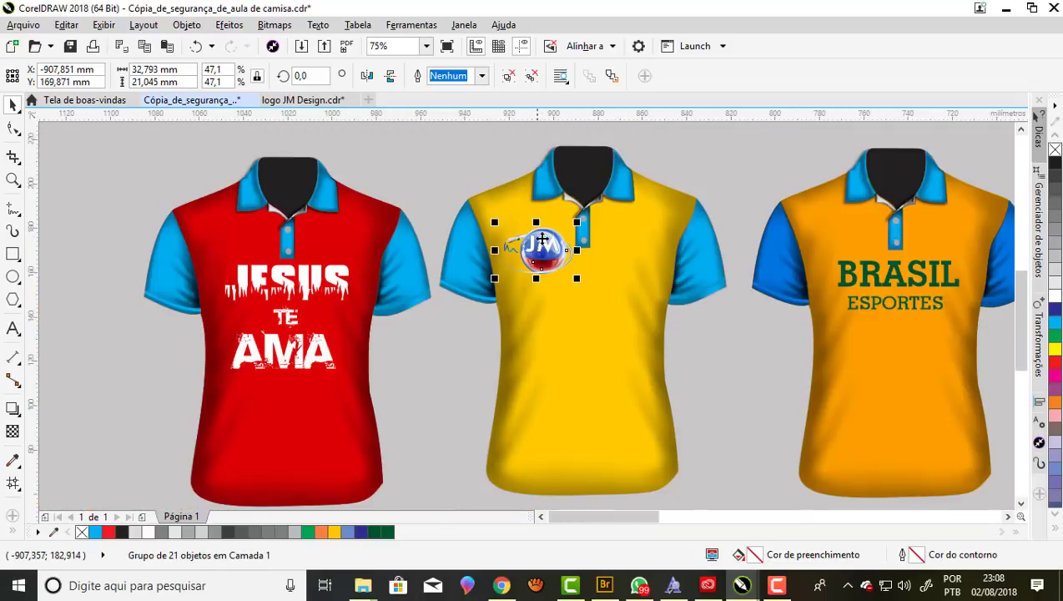
{"action": "left_click", "coordinate": [726, 191]}
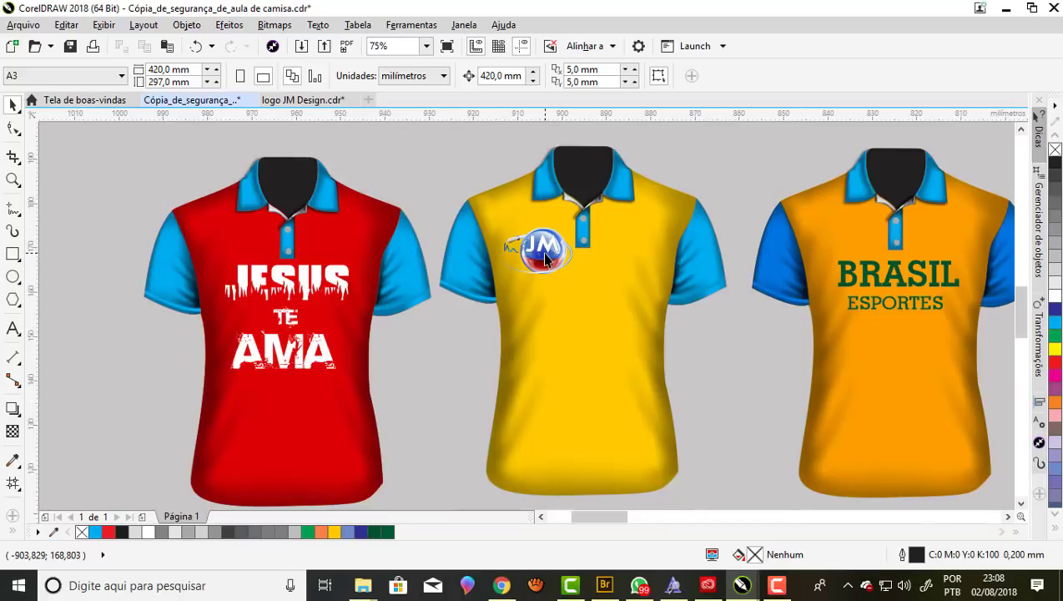
{"action": "scroll", "coordinate": [546, 248], "scroll_direction": "up", "scroll_amount": 1}
{"action": "scroll", "coordinate": [555, 233], "scroll_direction": "up", "scroll_amount": 1}
{"action": "left_click", "coordinate": [551, 222]}
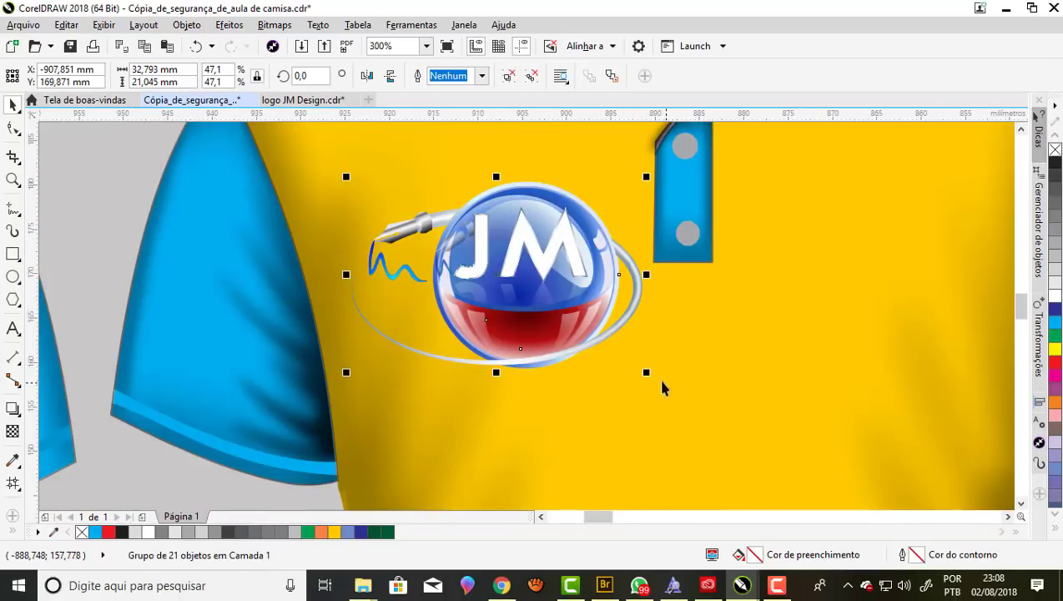
{"action": "left_click_drag", "start_coordinate": [644, 375], "coordinate": [651, 381]}
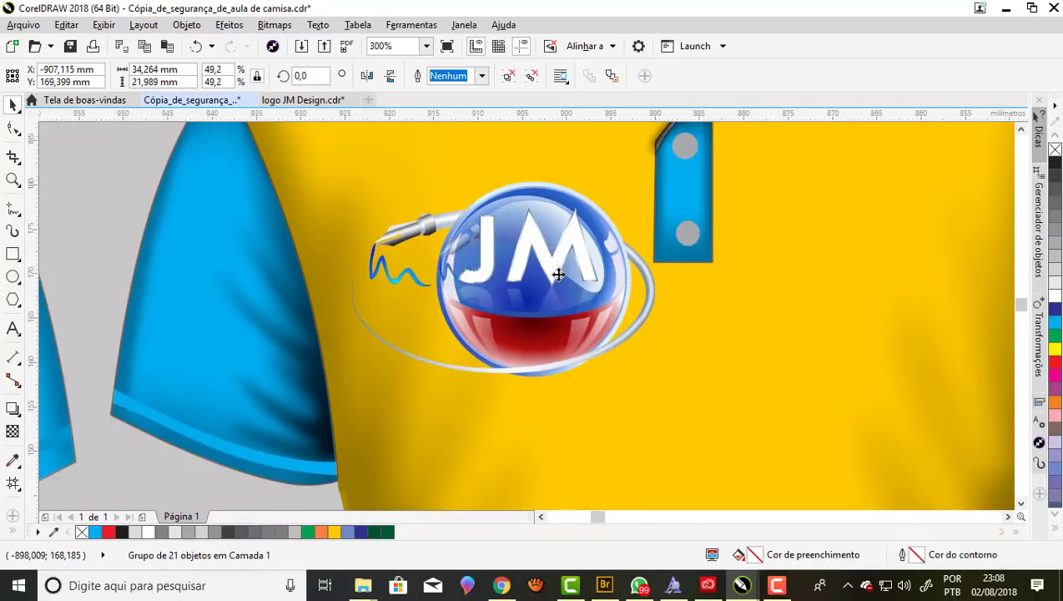
{"action": "scroll", "coordinate": [555, 265], "scroll_direction": "up", "scroll_amount": 2}
{"action": "scroll", "coordinate": [550, 299], "scroll_direction": "down", "scroll_amount": 1}
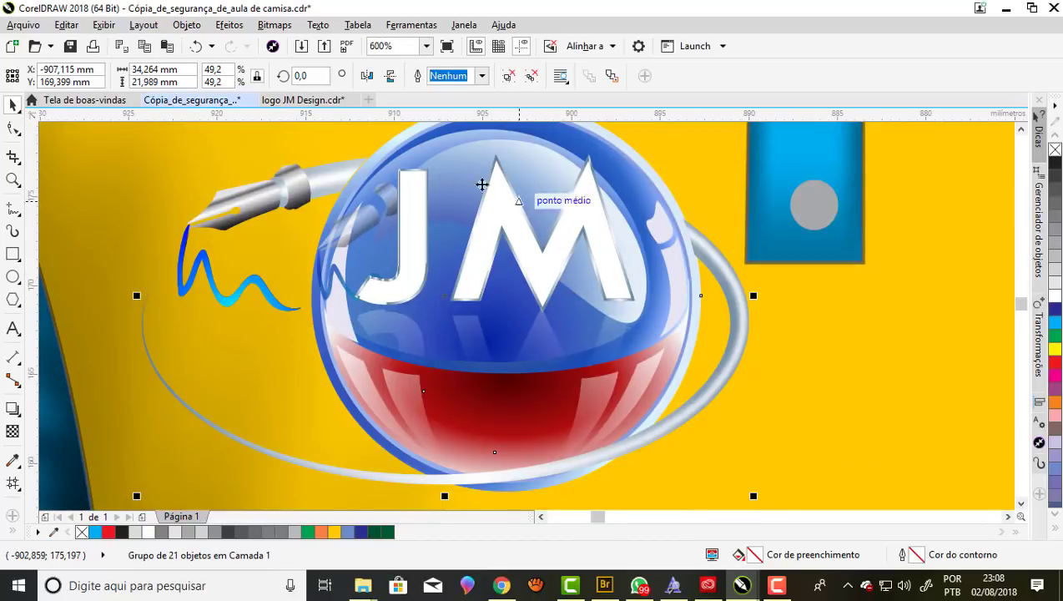
{"action": "scroll", "coordinate": [506, 197], "scroll_direction": "down", "scroll_amount": 1}
{"action": "mouse_move", "coordinate": [506, 190]}
{"action": "left_mouse_down"}
{"action": "mouse_move", "coordinate": [499, 197]}
{"action": "mouse_move", "coordinate": [509, 185]}
{"action": "left_mouse_up"}
{"action": "scroll", "coordinate": [518, 182], "scroll_direction": "down", "scroll_amount": 1}
{"action": "left_click", "coordinate": [312, 359]}
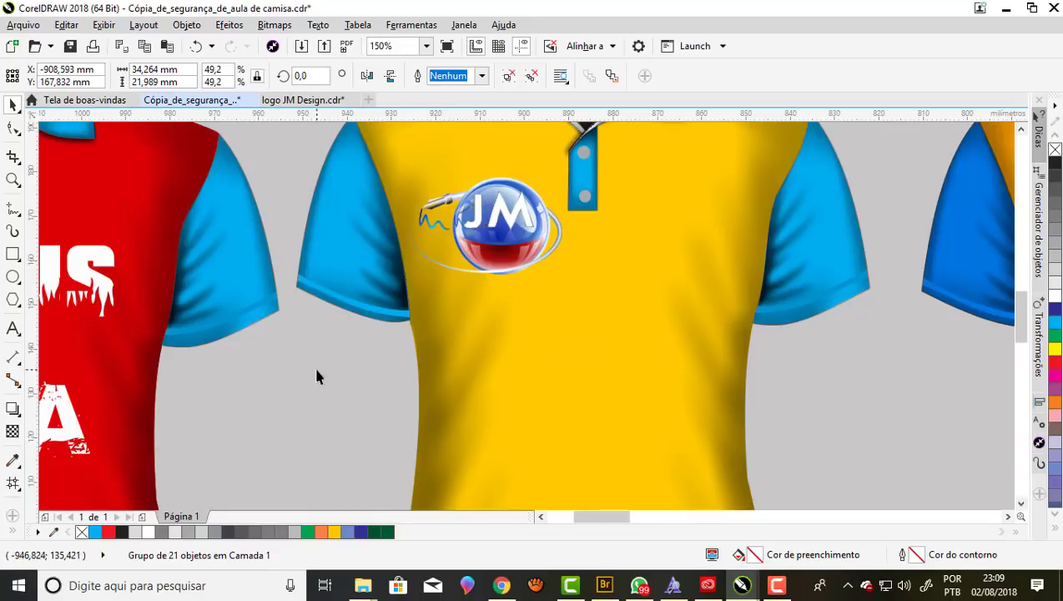
{"action": "scroll", "coordinate": [493, 216], "scroll_direction": "down", "scroll_amount": 1}
{"action": "scroll", "coordinate": [501, 217], "scroll_direction": "up", "scroll_amount": 1}
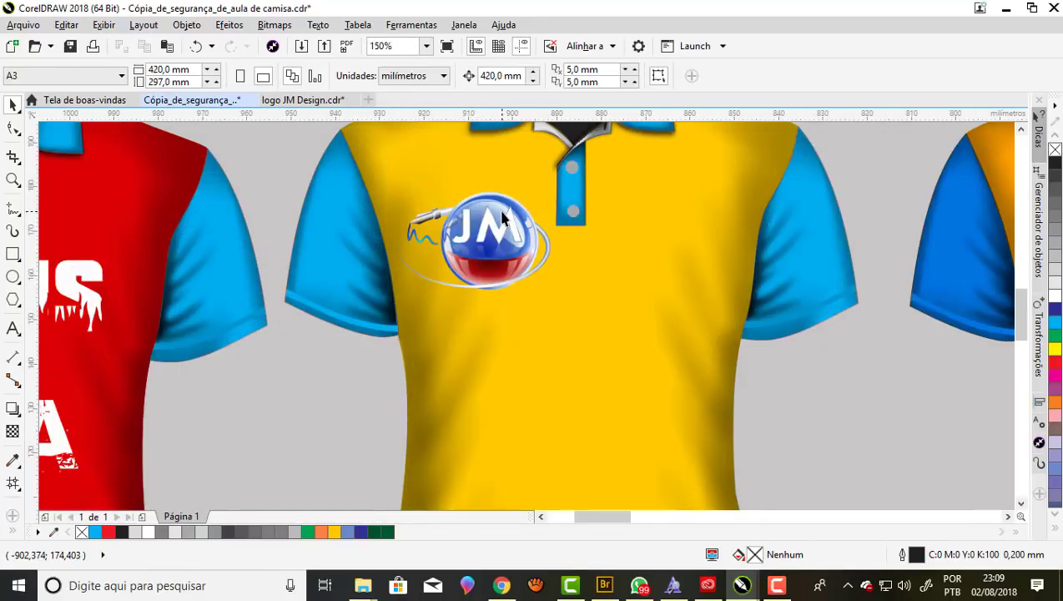
{"action": "scroll", "coordinate": [500, 217], "scroll_direction": "up", "scroll_amount": 1}
Enlarge the emblem to about half size and fine-tune its position on the upper left chest.
{"action": "left_click", "coordinate": [501, 210]}
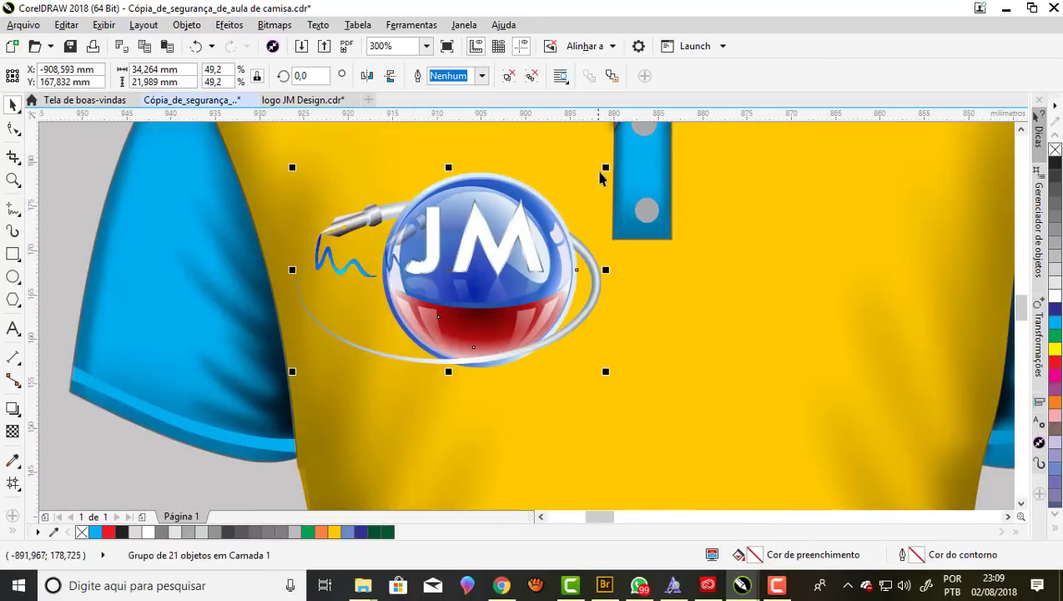
{"action": "left_click_drag", "start_coordinate": [609, 167], "coordinate": [616, 162]}
{"action": "left_click_drag", "start_coordinate": [518, 221], "coordinate": [514, 230]}
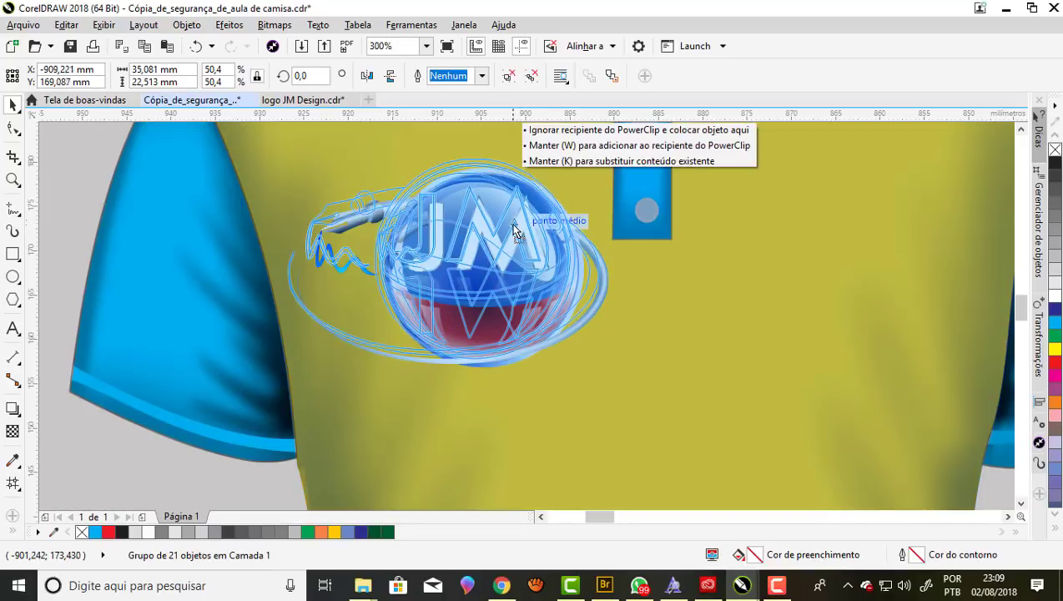
{"action": "scroll", "coordinate": [511, 230], "scroll_direction": "down", "scroll_amount": 1}
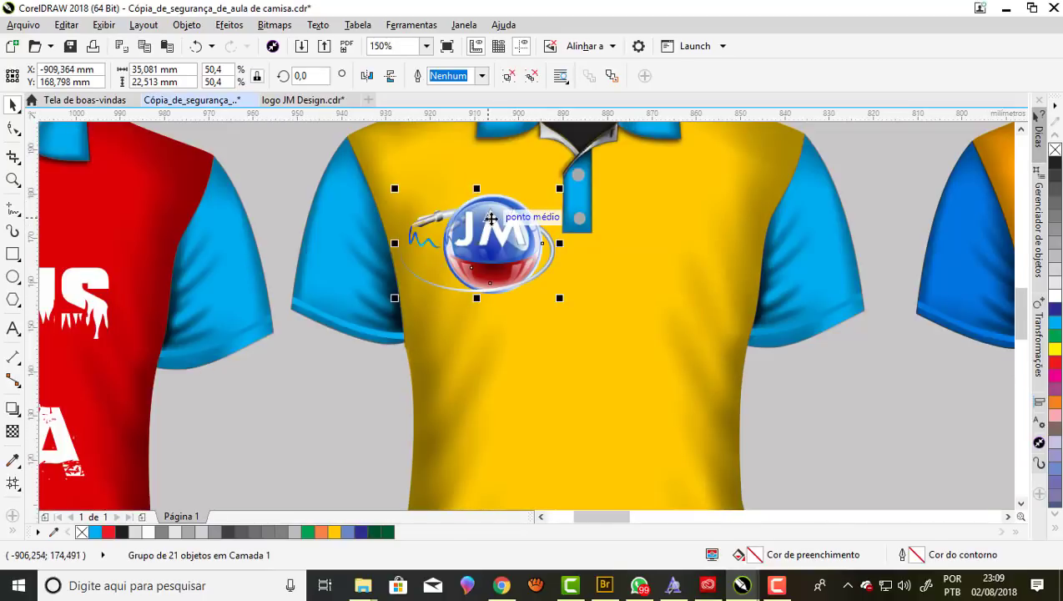
{"action": "scroll", "coordinate": [482, 228], "scroll_direction": "down", "scroll_amount": 1}
{"action": "left_click", "coordinate": [390, 340]}
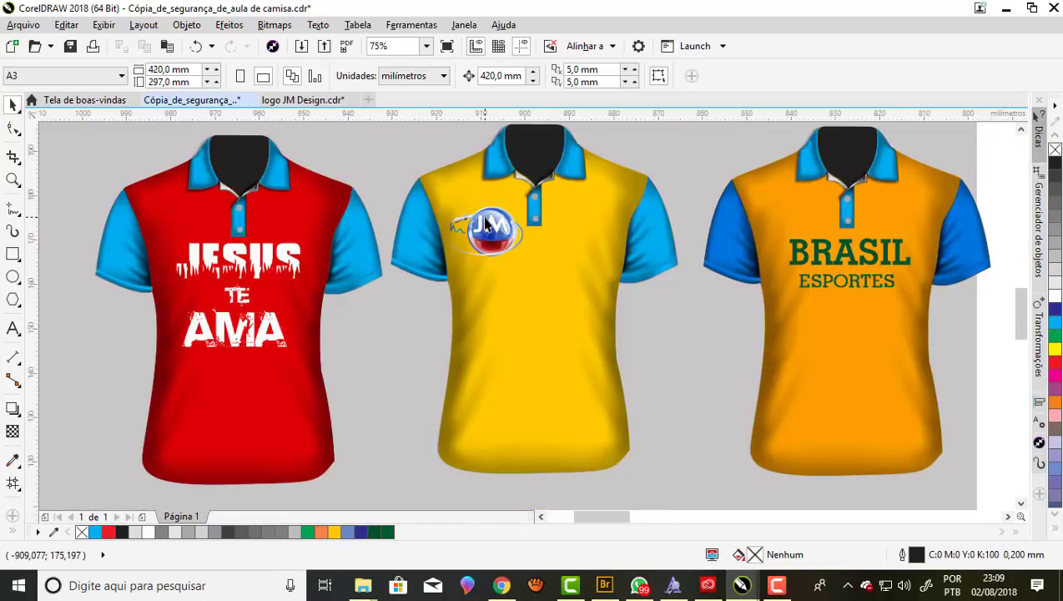
{"action": "scroll", "coordinate": [482, 219], "scroll_direction": "up", "scroll_amount": 1}
{"action": "scroll", "coordinate": [485, 219], "scroll_direction": "up", "scroll_amount": 2}
{"action": "mouse_move", "coordinate": [546, 184]}
{"action": "left_mouse_down"}
{"action": "mouse_move", "coordinate": [564, 196]}
{"action": "mouse_move", "coordinate": [560, 182]}
{"action": "left_mouse_up"}
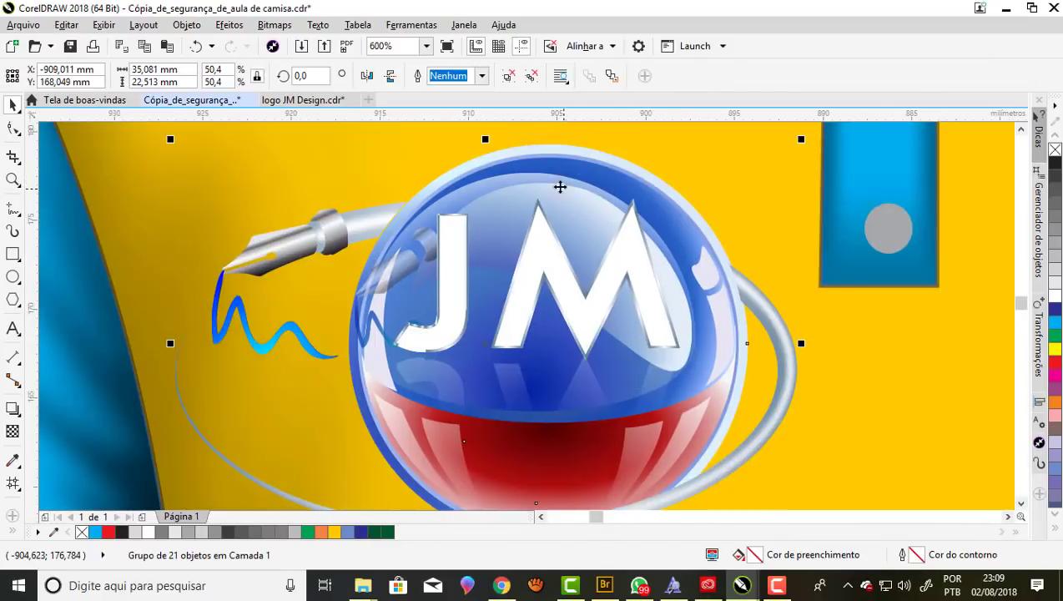
{"action": "scroll", "coordinate": [532, 174], "scroll_direction": "down", "scroll_amount": 2}
{"action": "scroll", "coordinate": [530, 179], "scroll_direction": "down", "scroll_amount": 1}
{"action": "key", "text": "Escape"}
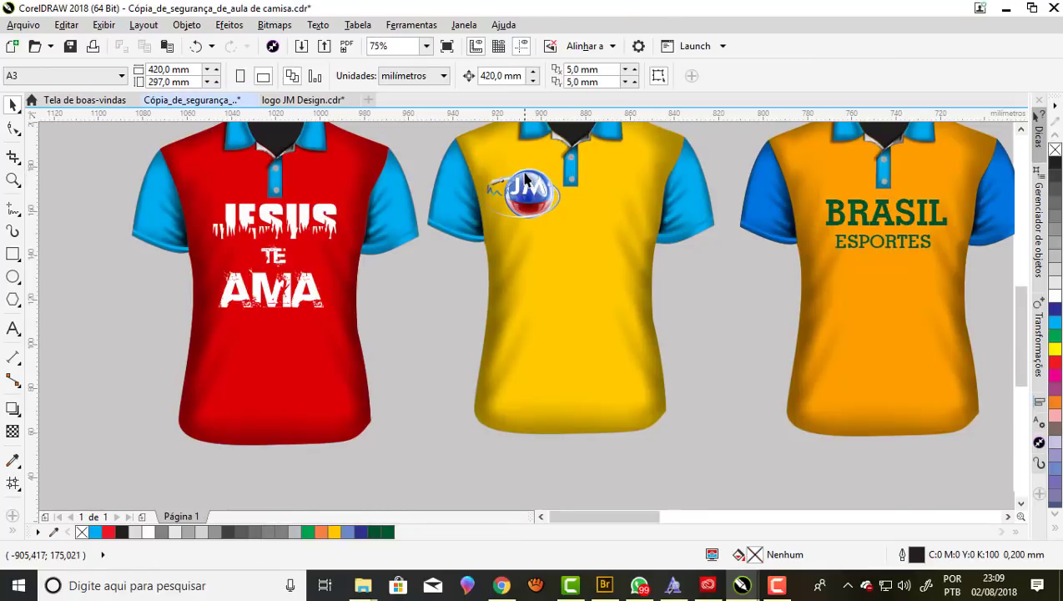
{"action": "scroll", "coordinate": [524, 191], "scroll_direction": "up", "scroll_amount": 1}
{"action": "scroll", "coordinate": [504, 256], "scroll_direction": "up", "scroll_amount": 2}
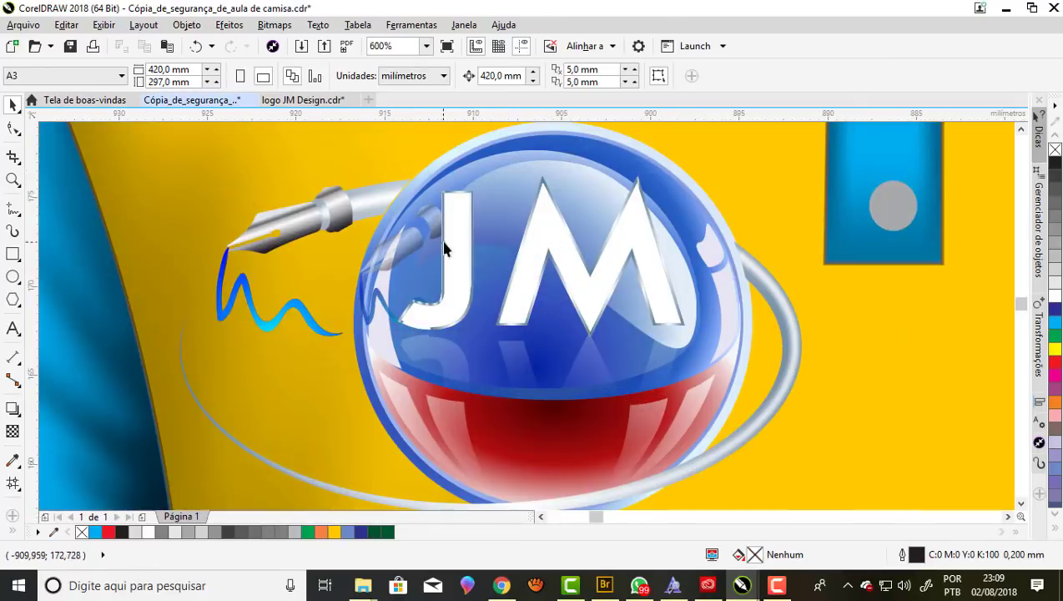
{"action": "scroll", "coordinate": [444, 248], "scroll_direction": "down", "scroll_amount": 1}
{"action": "scroll", "coordinate": [438, 229], "scroll_direction": "down", "scroll_amount": 2}
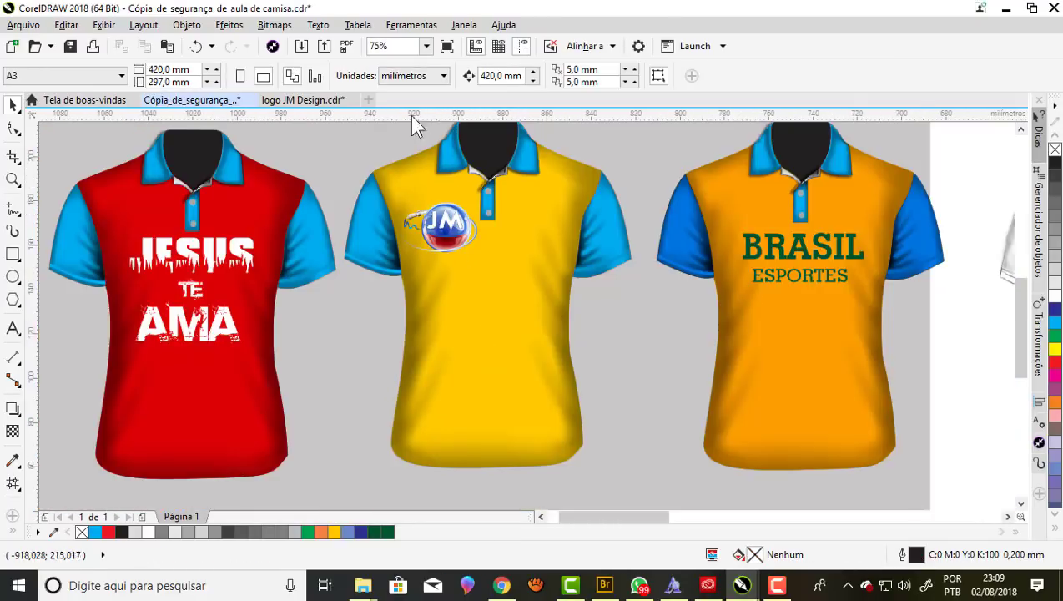
Select the DESIGN GRÁFICO lettering in the logo document for copying, then pick the yellow shirt's right sleeve.
{"action": "left_click", "coordinate": [302, 99]}
{"action": "left_click", "coordinate": [518, 242]}
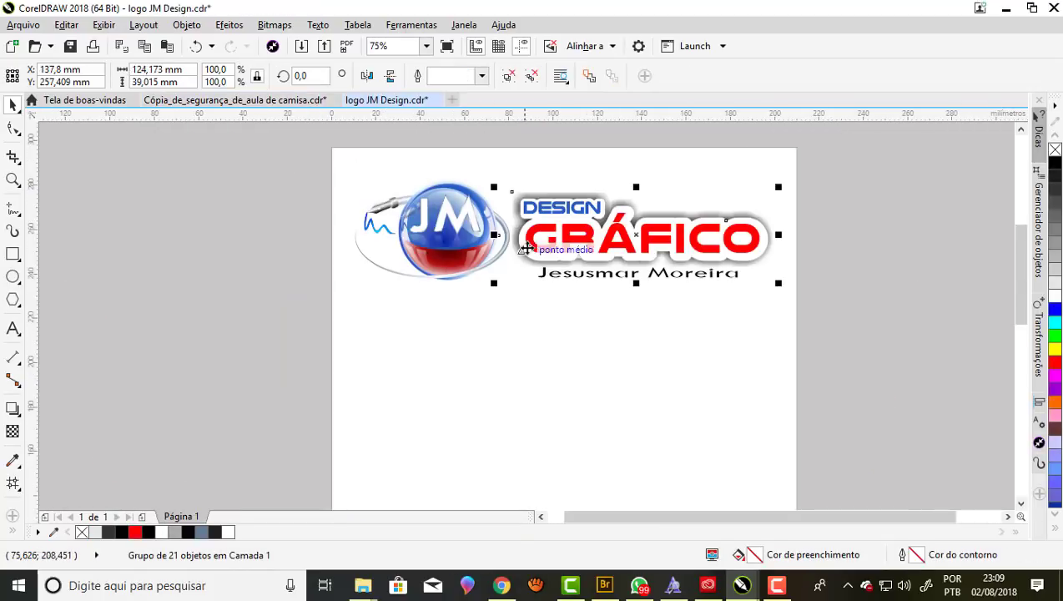
{"action": "right_click", "coordinate": [570, 234]}
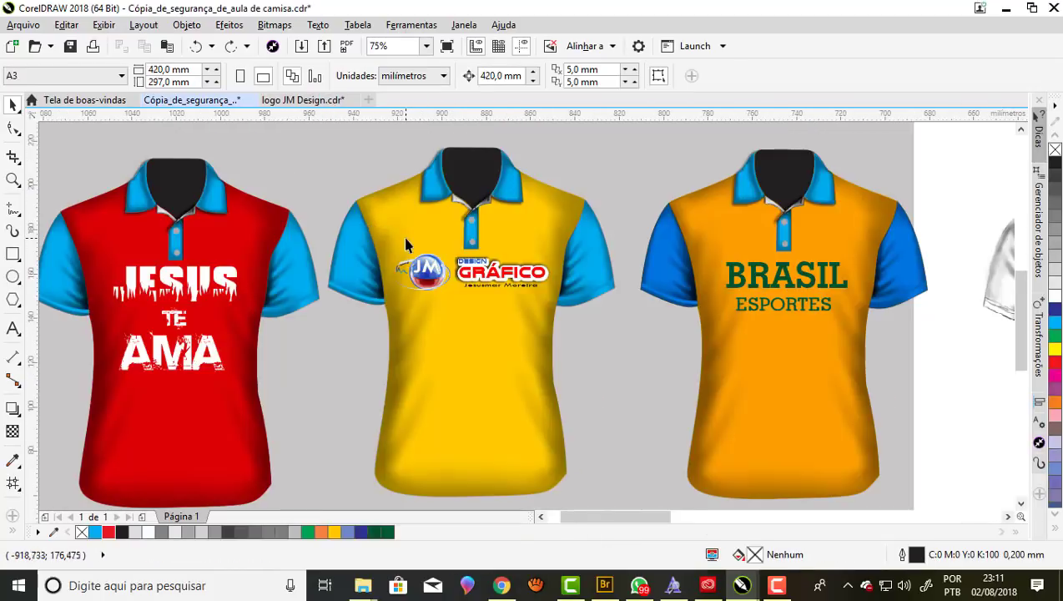
{"action": "scroll", "coordinate": [406, 241], "scroll_direction": "up", "scroll_amount": 1}
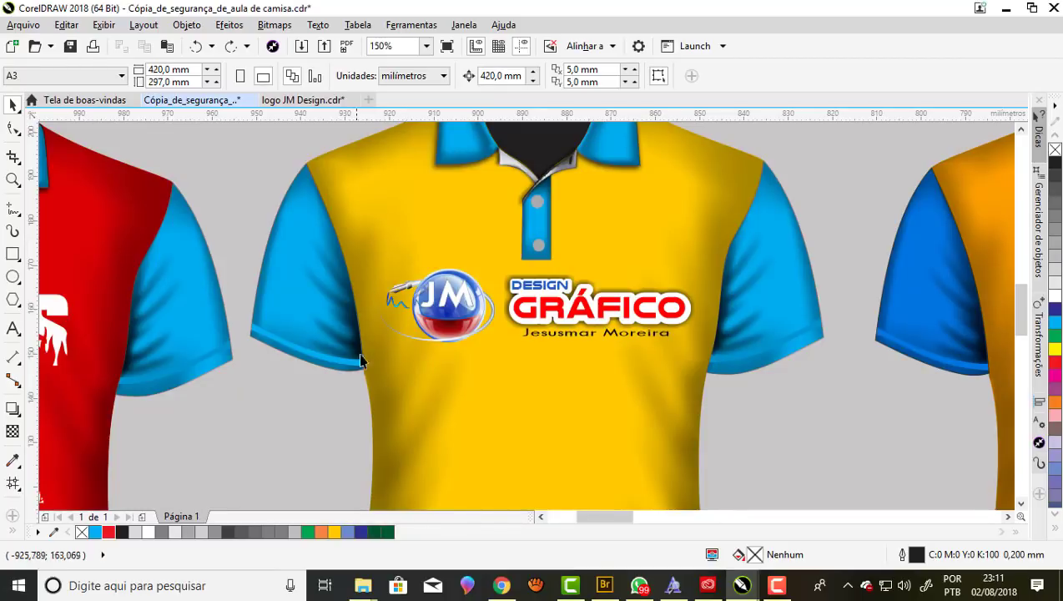
{"action": "left_click", "coordinate": [728, 330]}
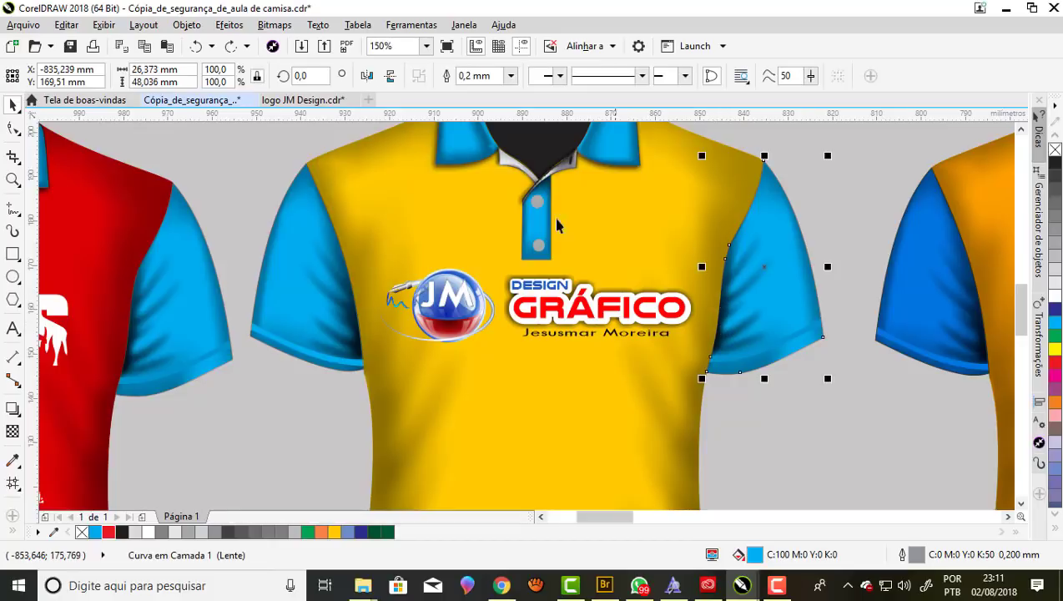
Make the yellow shirt's right and left sleeves red.
{"action": "left_click", "coordinate": [109, 532]}
{"action": "left_click", "coordinate": [292, 346]}
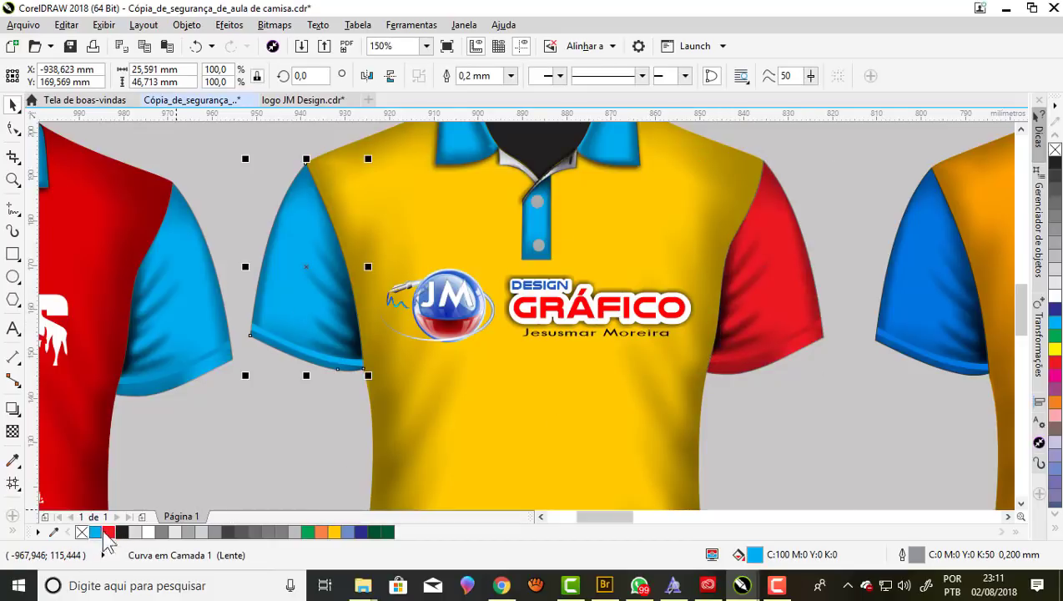
{"action": "left_click", "coordinate": [109, 533]}
{"action": "scroll", "coordinate": [439, 325], "scroll_direction": "up", "scroll_amount": 2}
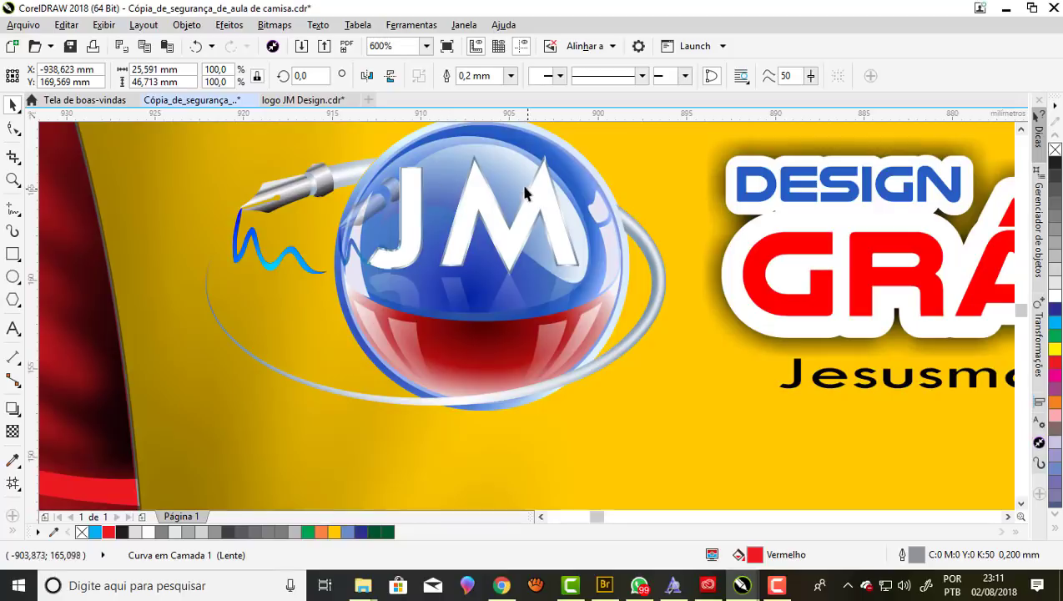
{"action": "scroll", "coordinate": [465, 267], "scroll_direction": "down", "scroll_amount": 1}
{"action": "scroll", "coordinate": [455, 286], "scroll_direction": "down", "scroll_amount": 1}
{"action": "scroll", "coordinate": [459, 293], "scroll_direction": "down", "scroll_amount": 1}
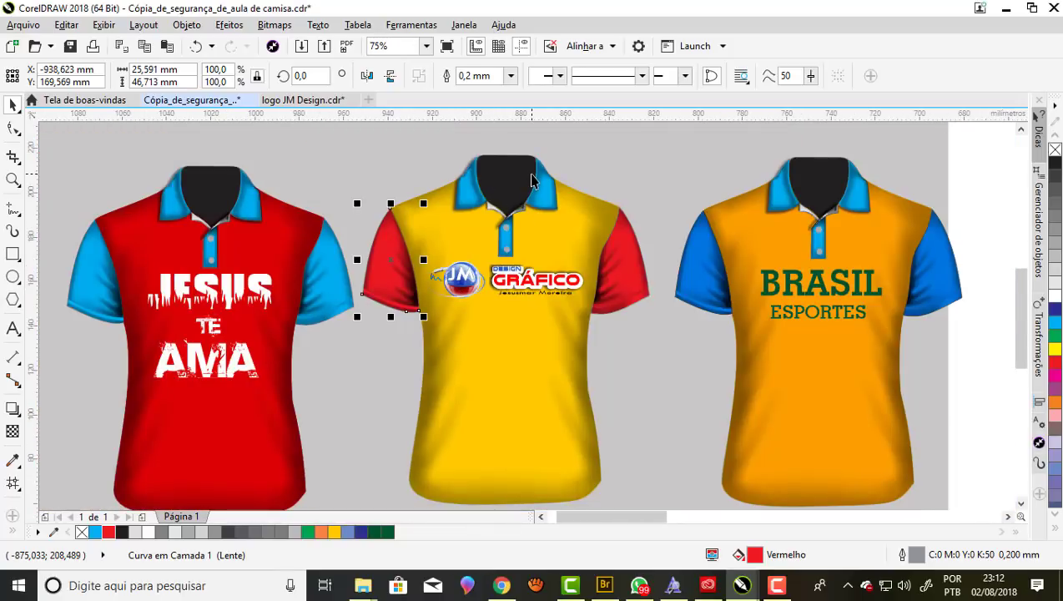
{"action": "scroll", "coordinate": [531, 179], "scroll_direction": "up", "scroll_amount": 1}
Turn both cyan collar pieces and the button placket red, then deselect.
{"action": "left_click", "coordinate": [562, 207]}
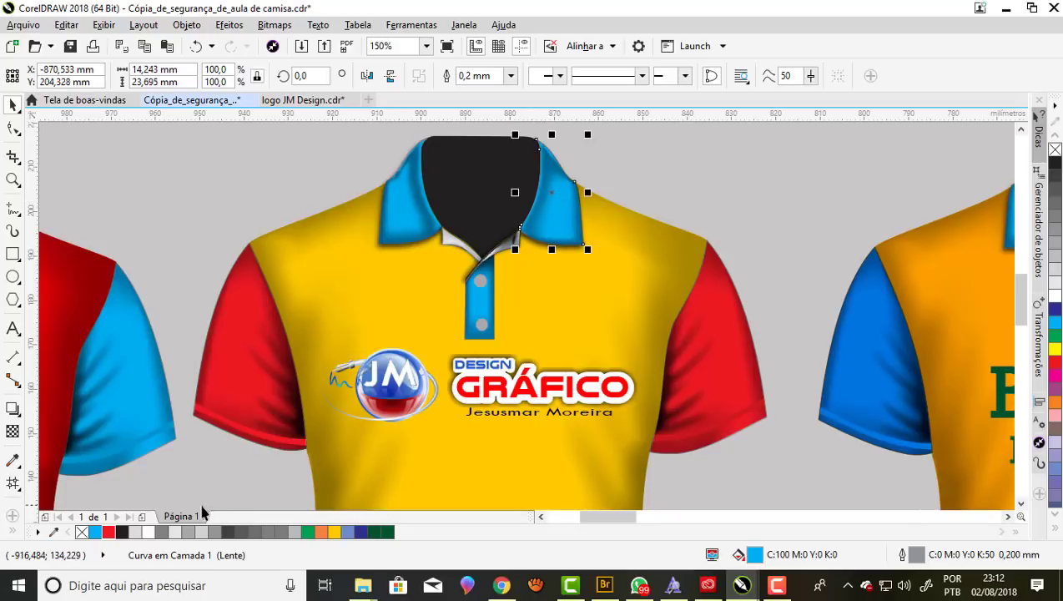
{"action": "left_click", "coordinate": [108, 532]}
{"action": "left_click", "coordinate": [392, 225]}
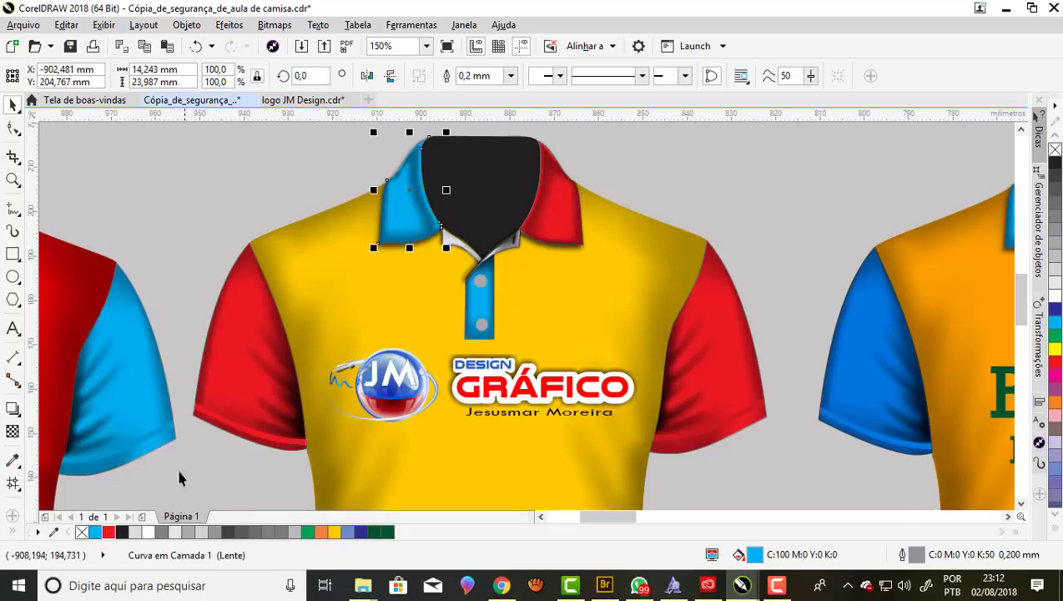
{"action": "left_click", "coordinate": [106, 533]}
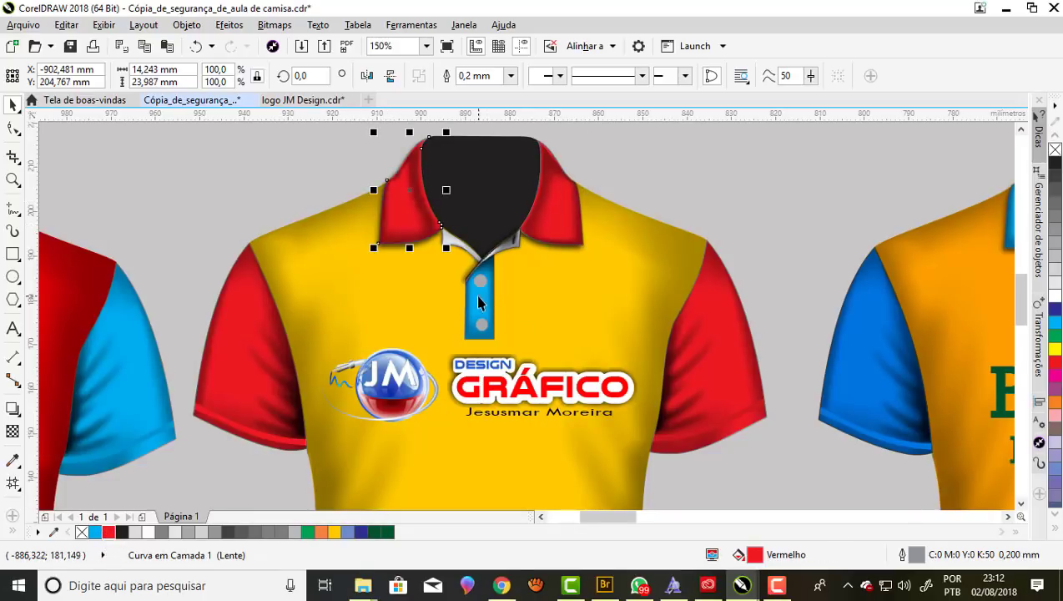
{"action": "left_click", "coordinate": [480, 302]}
{"action": "left_click", "coordinate": [107, 533]}
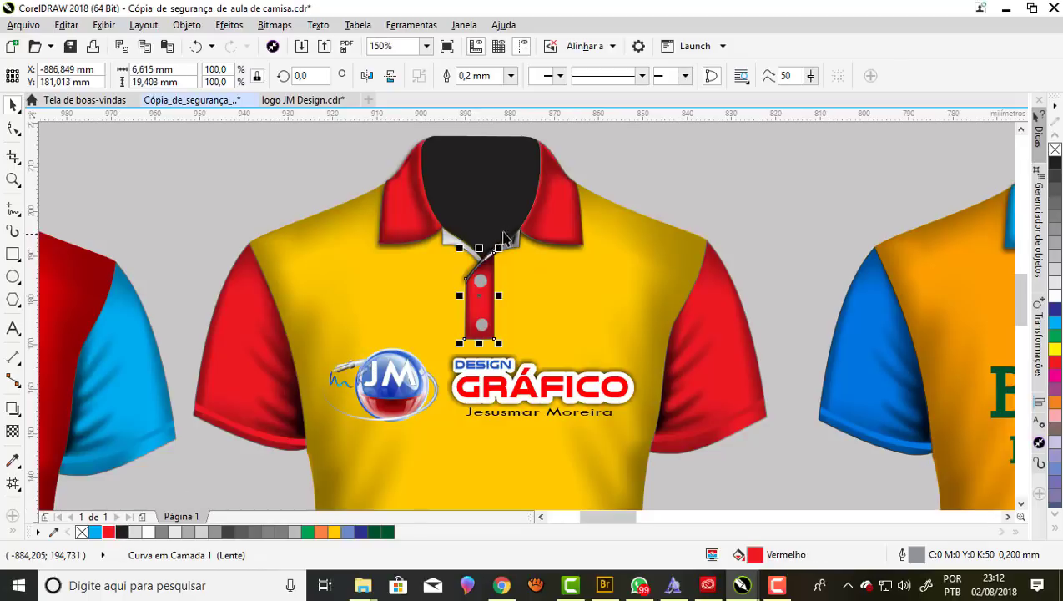
{"action": "scroll", "coordinate": [513, 214], "scroll_direction": "down", "scroll_amount": 2}
{"action": "key", "text": "Escape"}
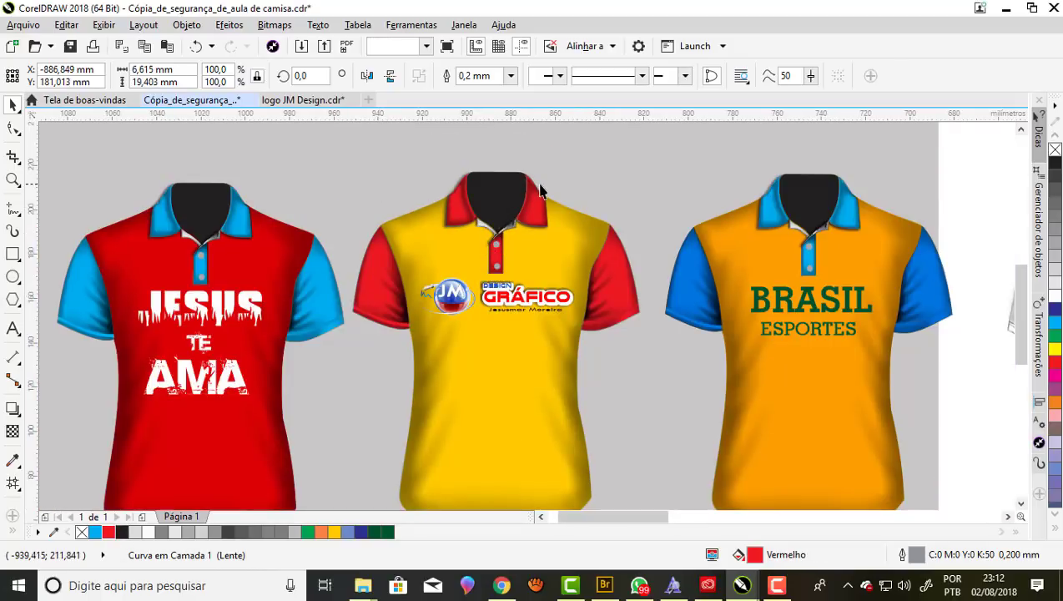
{"action": "scroll", "coordinate": [499, 203], "scroll_direction": "down", "scroll_amount": 1}
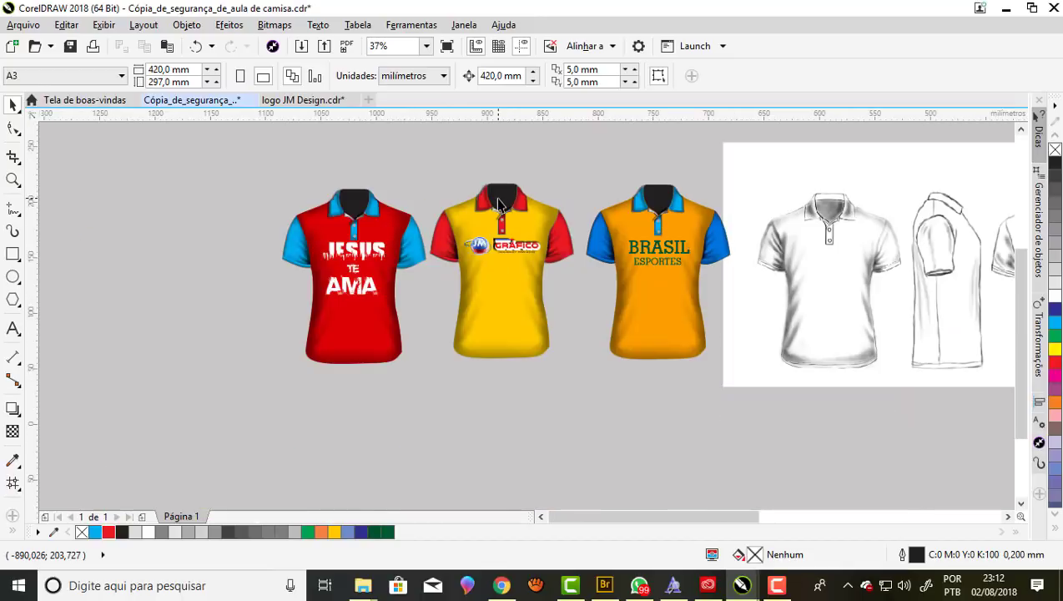
{"action": "scroll", "coordinate": [372, 273], "scroll_direction": "up", "scroll_amount": 1}
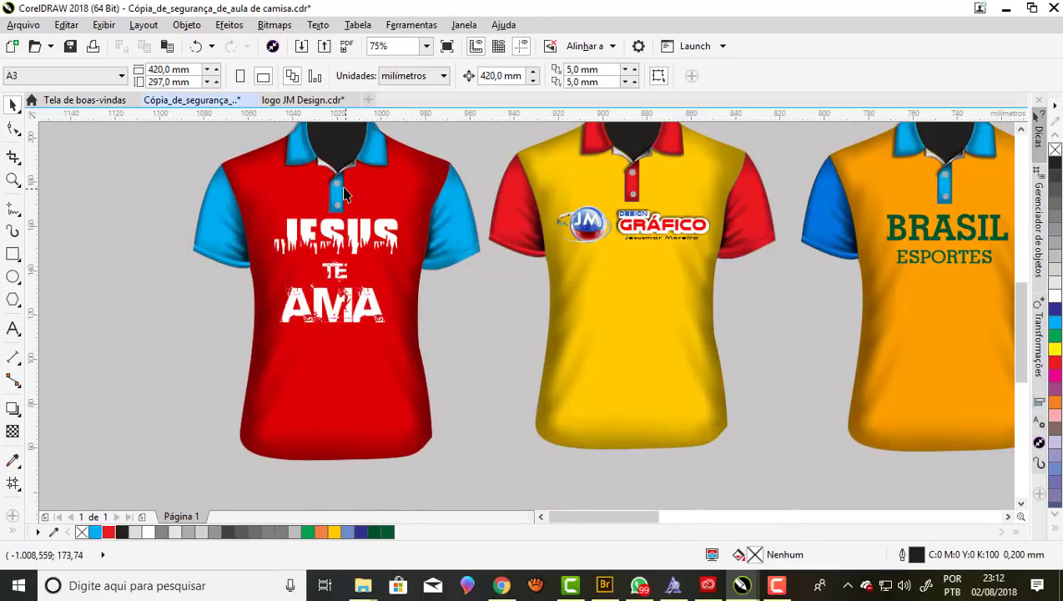
{"action": "scroll", "coordinate": [344, 193], "scroll_direction": "down", "scroll_amount": 1}
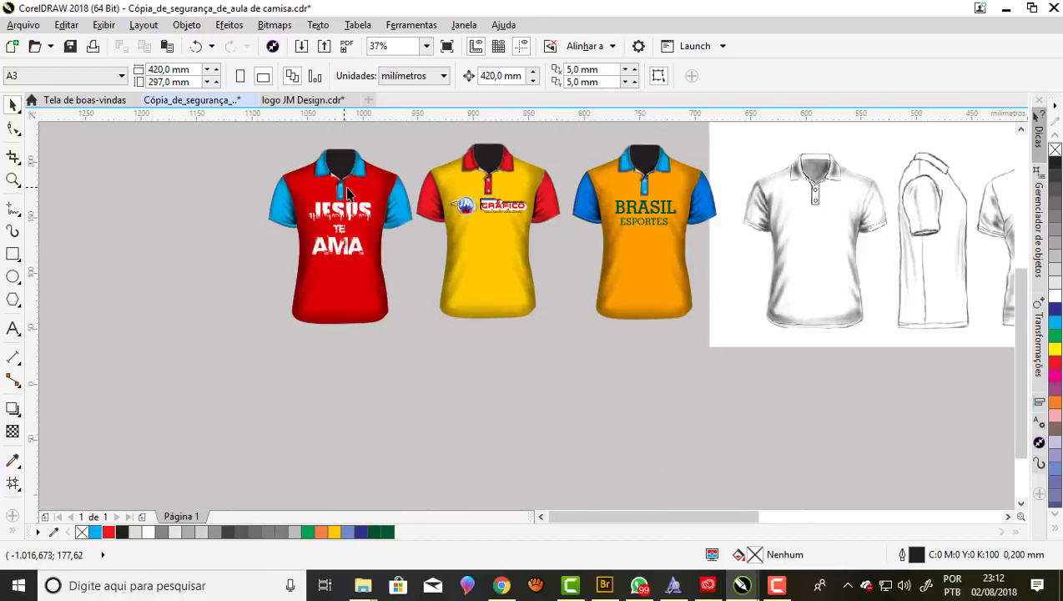
{"action": "scroll", "coordinate": [473, 183], "scroll_direction": "up", "scroll_amount": 1}
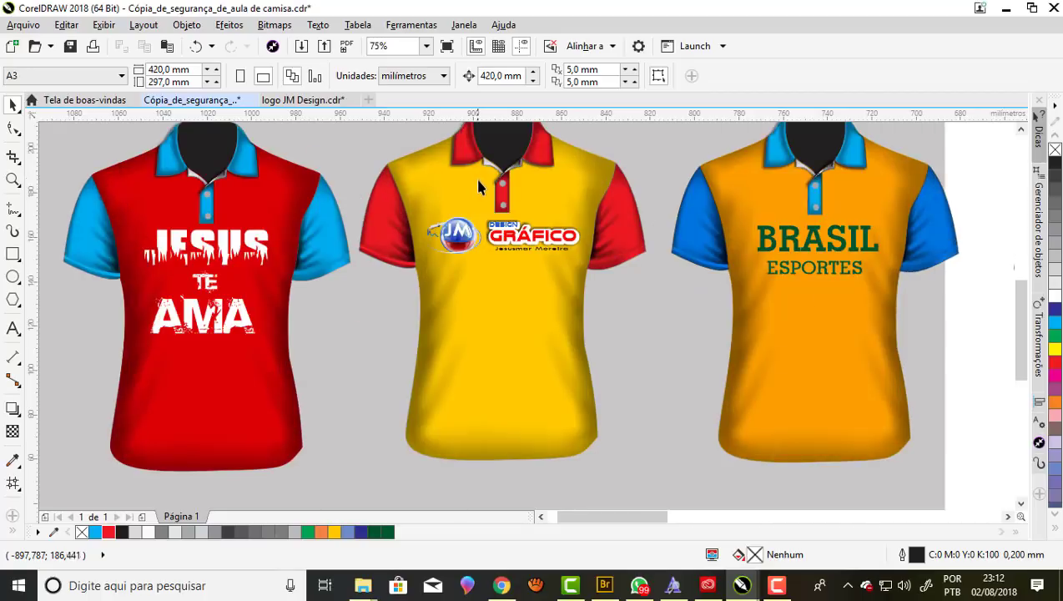
{"action": "scroll", "coordinate": [474, 176], "scroll_direction": "down", "scroll_amount": 1}
{"action": "scroll", "coordinate": [664, 173], "scroll_direction": "up", "scroll_amount": 1}
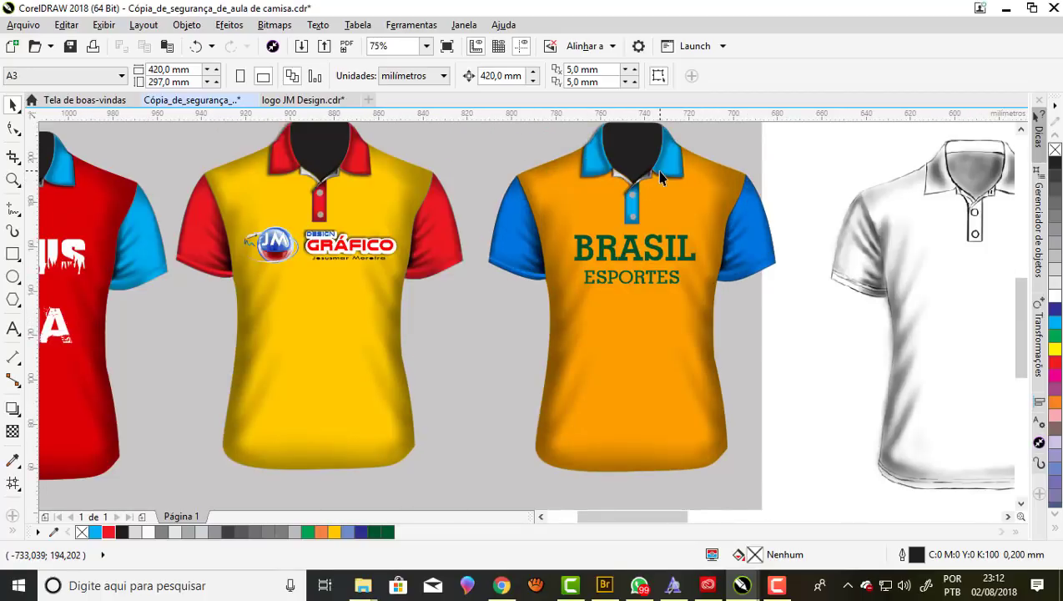
{"action": "scroll", "coordinate": [659, 177], "scroll_direction": "down", "scroll_amount": 1}
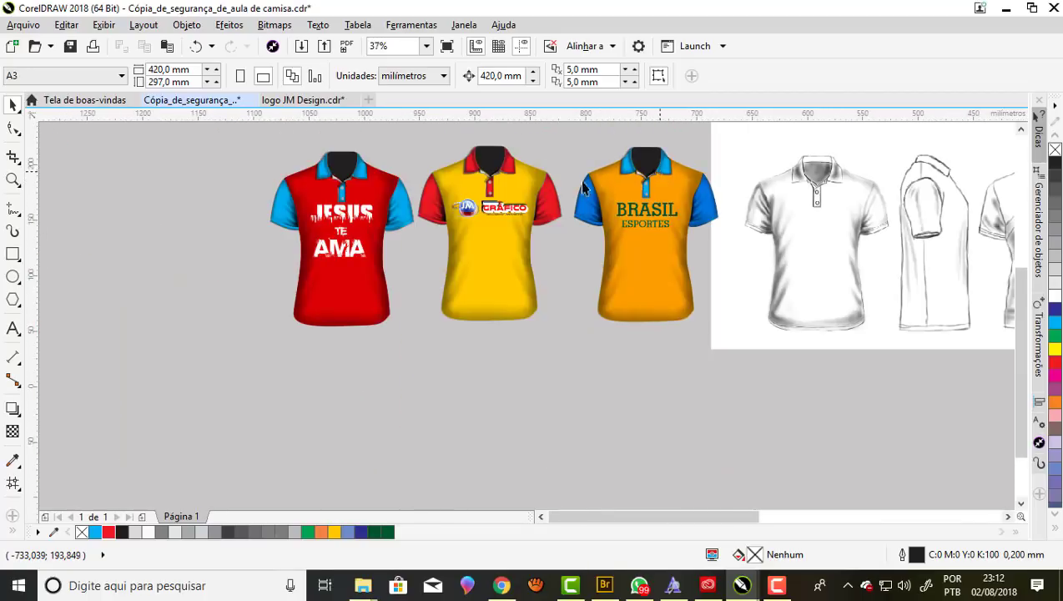
{"action": "left_click", "coordinate": [14, 182]}
{"action": "left_click_drag", "start_coordinate": [245, 138], "coordinate": [758, 266]}
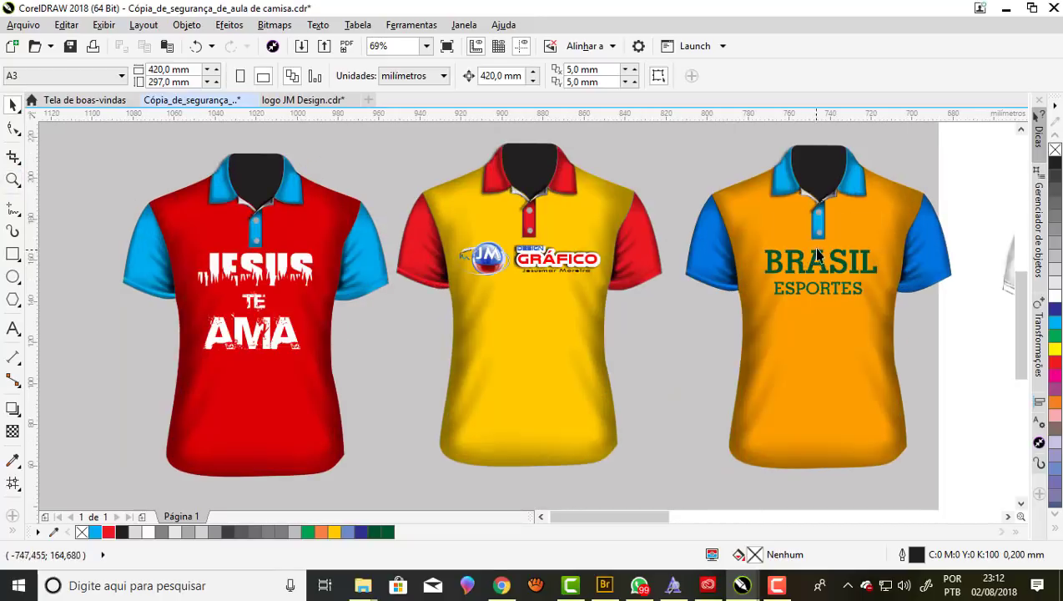
{"action": "scroll", "coordinate": [818, 251], "scroll_direction": "up", "scroll_amount": 1}
{"action": "scroll", "coordinate": [823, 240], "scroll_direction": "down", "scroll_amount": 1}
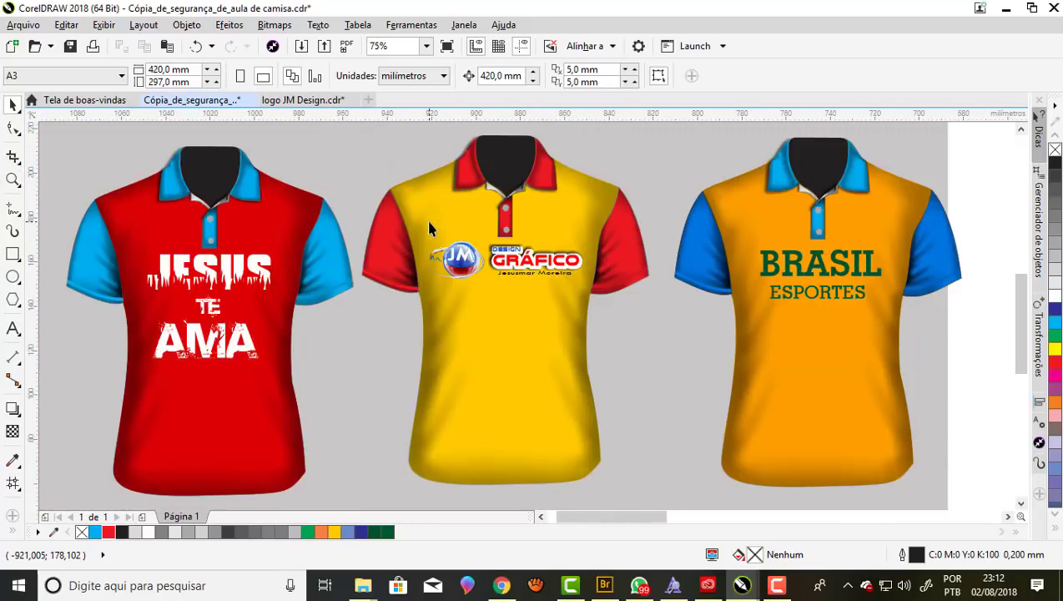
{"action": "scroll", "coordinate": [439, 219], "scroll_direction": "up", "scroll_amount": 1}
{"action": "scroll", "coordinate": [693, 237], "scroll_direction": "down", "scroll_amount": 1}
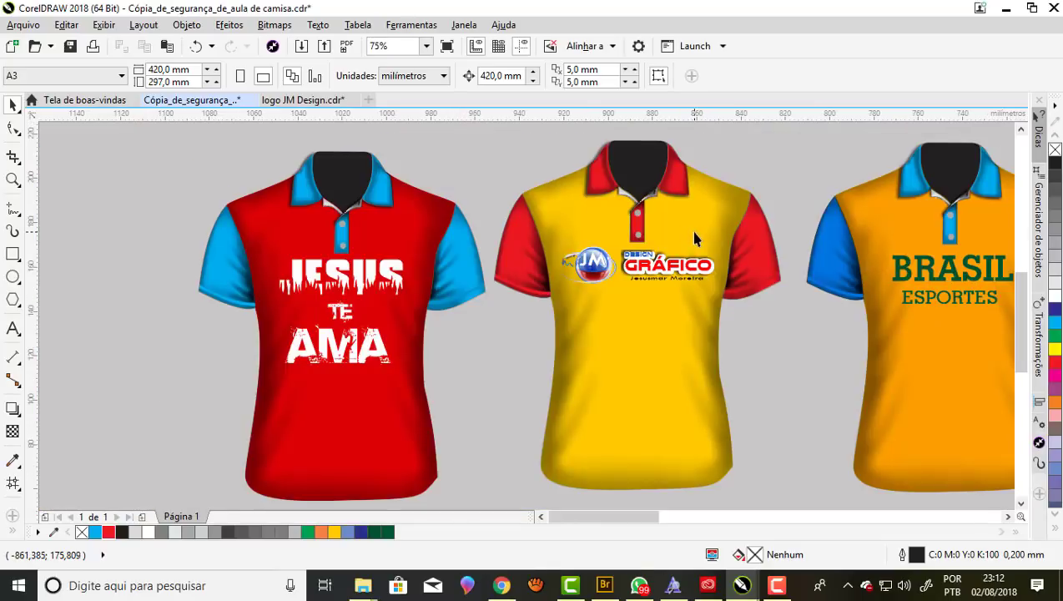
{"action": "scroll", "coordinate": [694, 238], "scroll_direction": "down", "scroll_amount": 1}
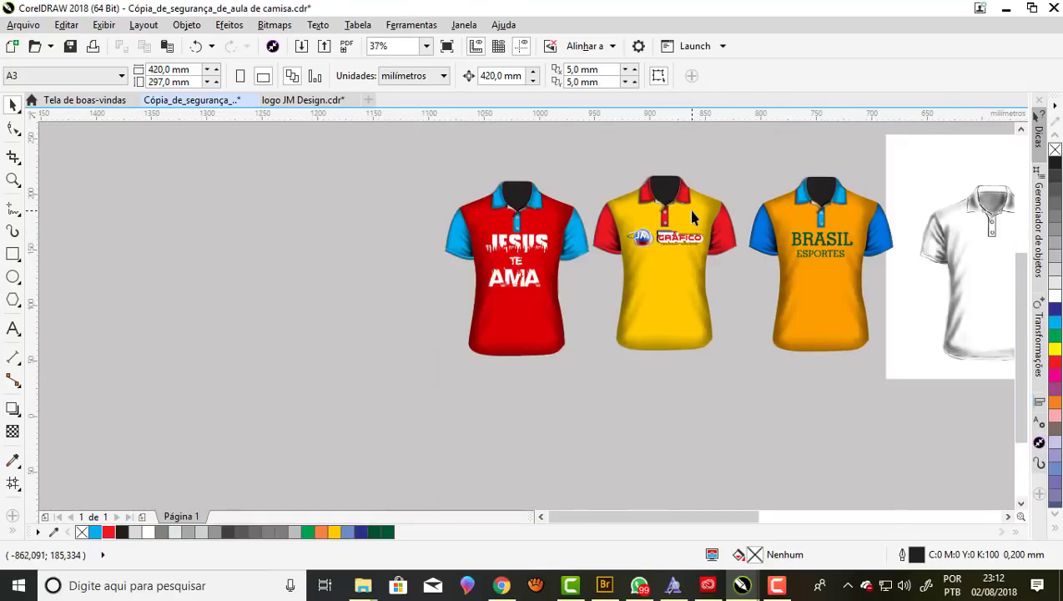
{"action": "scroll", "coordinate": [530, 243], "scroll_direction": "up", "scroll_amount": 1}
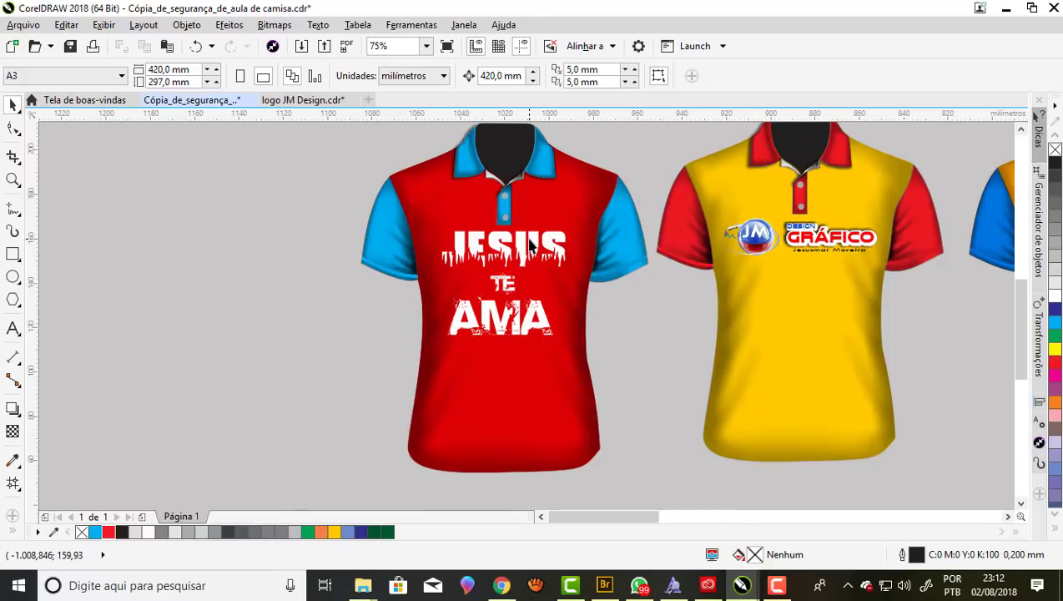
{"action": "scroll", "coordinate": [530, 244], "scroll_direction": "down", "scroll_amount": 1}
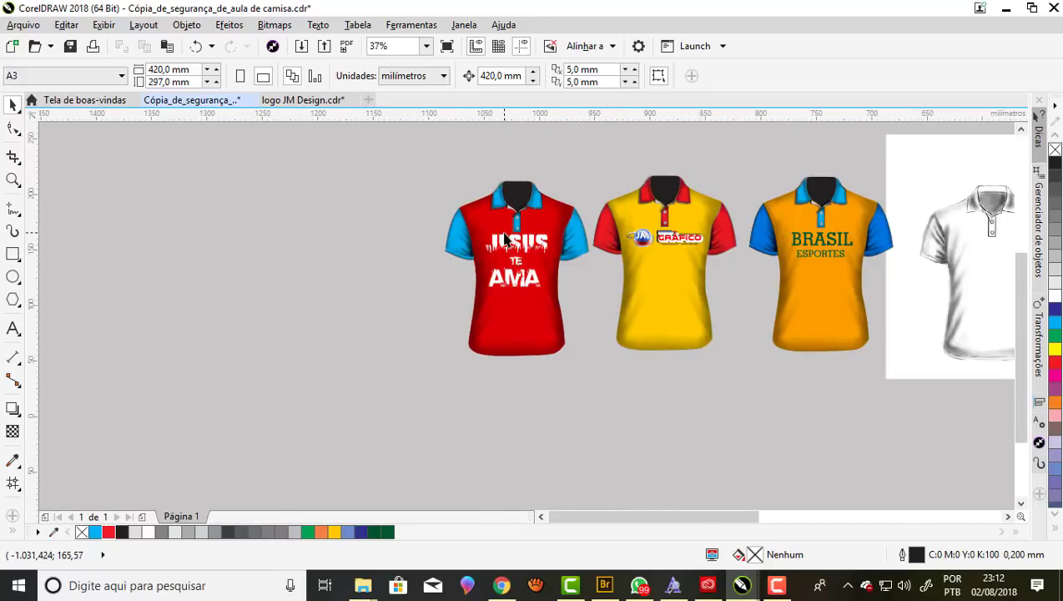
{"action": "scroll", "coordinate": [504, 238], "scroll_direction": "up", "scroll_amount": 1}
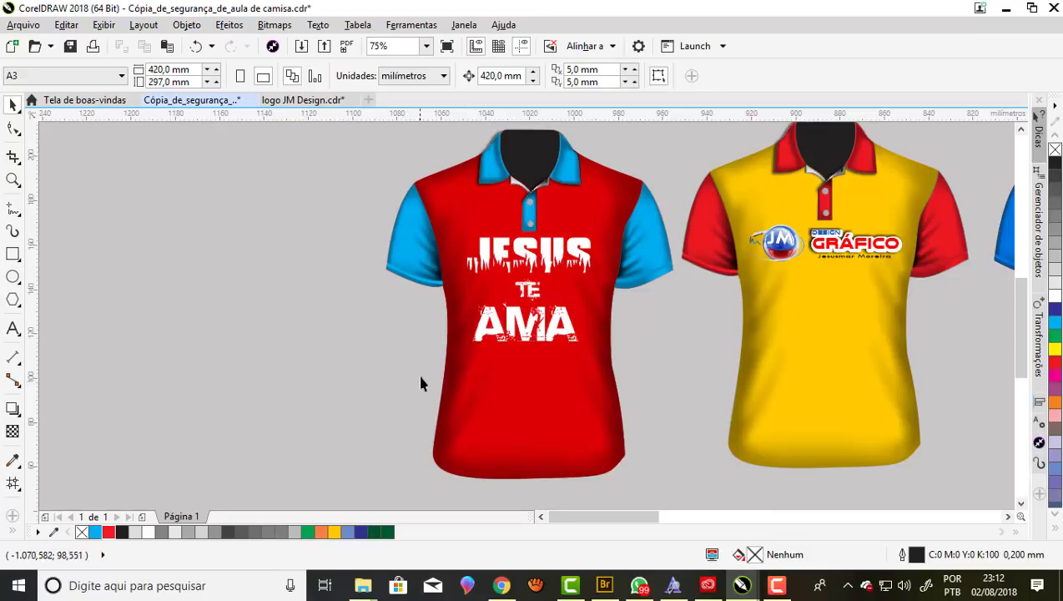
Group JESUS, TE and AMA and place the slogan group left of the red shirt.
{"action": "left_click", "coordinate": [490, 326]}
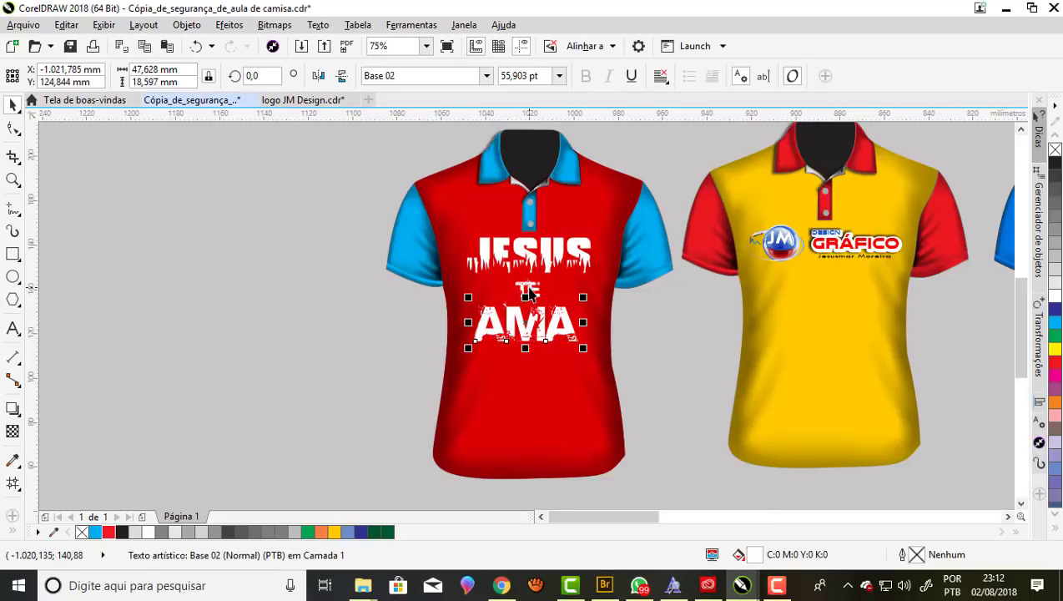
{"action": "left_click", "coordinate": [526, 290], "text": "shift"}
{"action": "left_click", "coordinate": [527, 258], "text": "shift"}
{"action": "key", "text": "ctrl+g"}
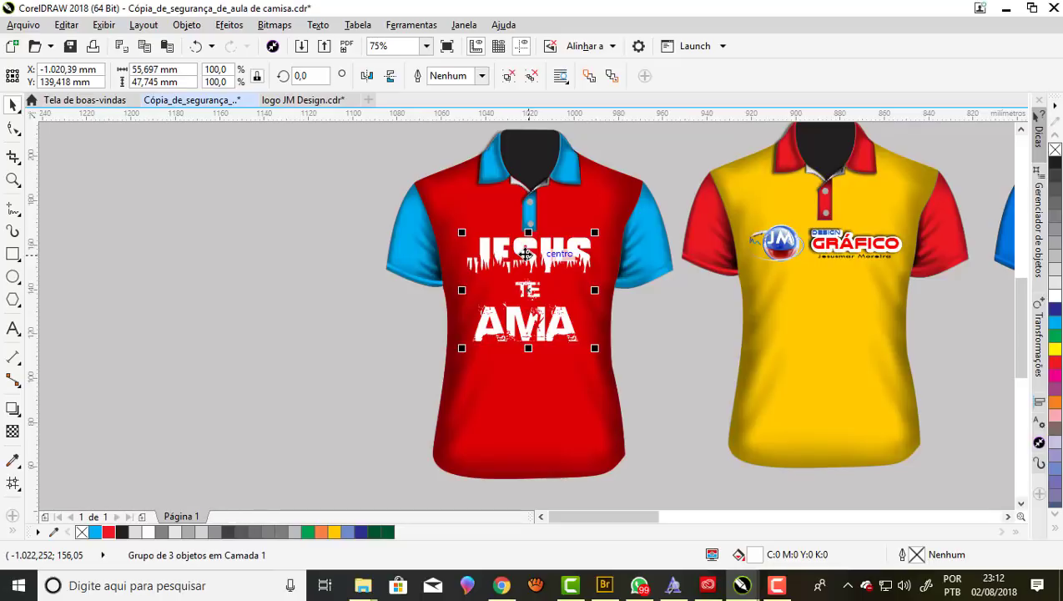
{"action": "mouse_move", "coordinate": [526, 254]}
{"action": "left_mouse_down"}
{"action": "mouse_move", "coordinate": [231, 296]}
{"action": "mouse_move", "coordinate": [219, 281]}
{"action": "left_mouse_up"}
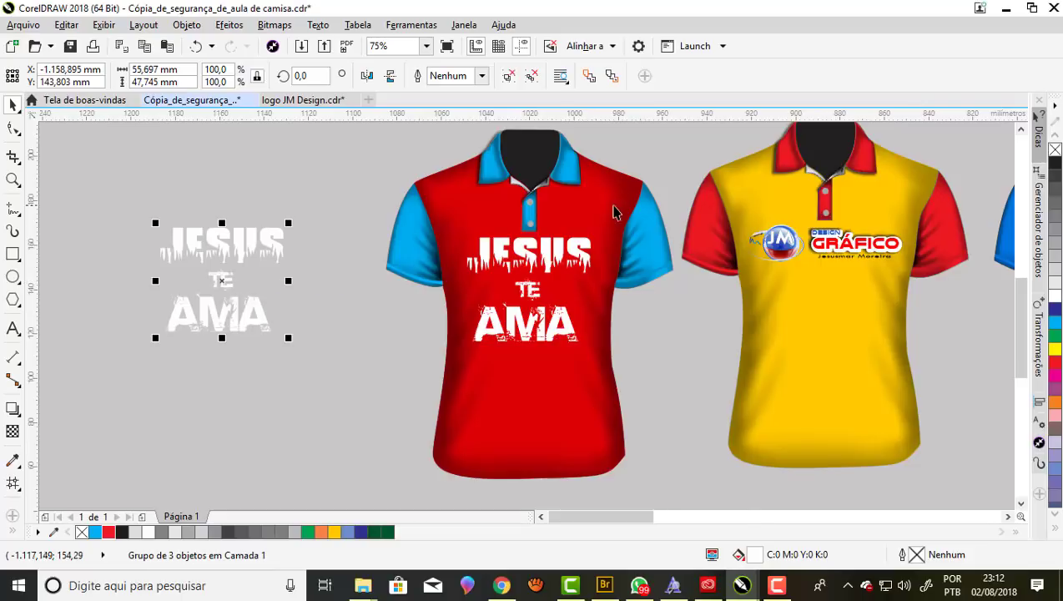
Copy the grouped slogan to the clipboard and start a new document.
{"action": "scroll", "coordinate": [614, 211], "scroll_direction": "down", "scroll_amount": 2}
{"action": "scroll", "coordinate": [399, 217], "scroll_direction": "up", "scroll_amount": 2}
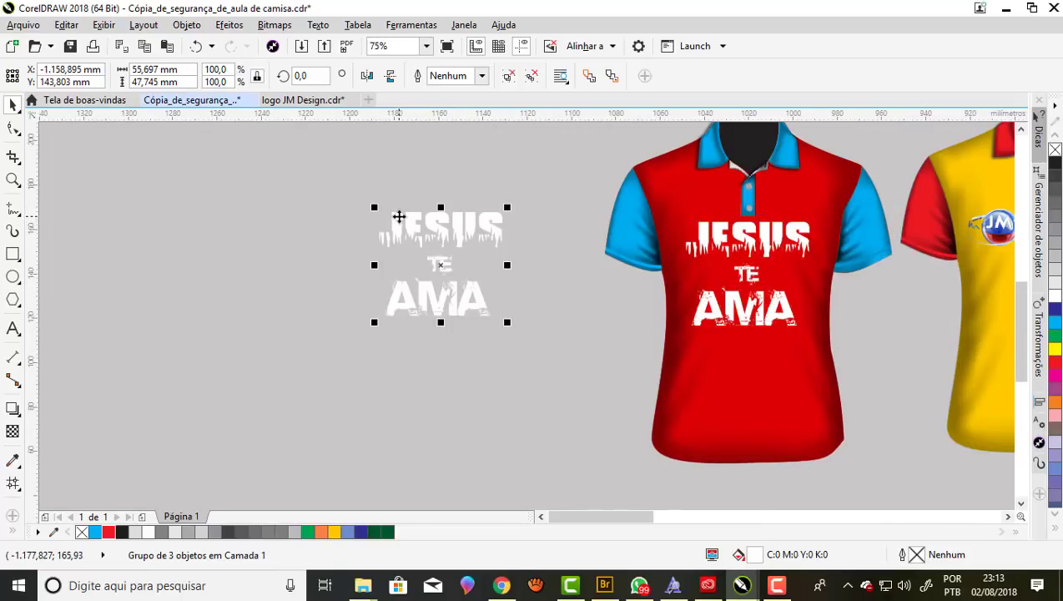
{"action": "scroll", "coordinate": [399, 218], "scroll_direction": "up", "scroll_amount": 2}
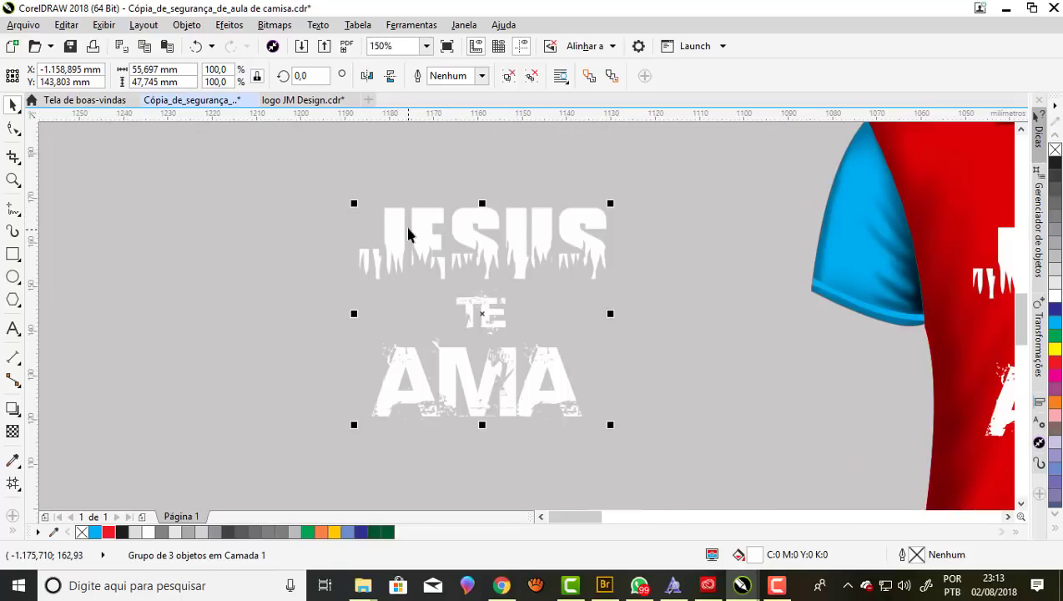
{"action": "scroll", "coordinate": [415, 230], "scroll_direction": "down", "scroll_amount": 2}
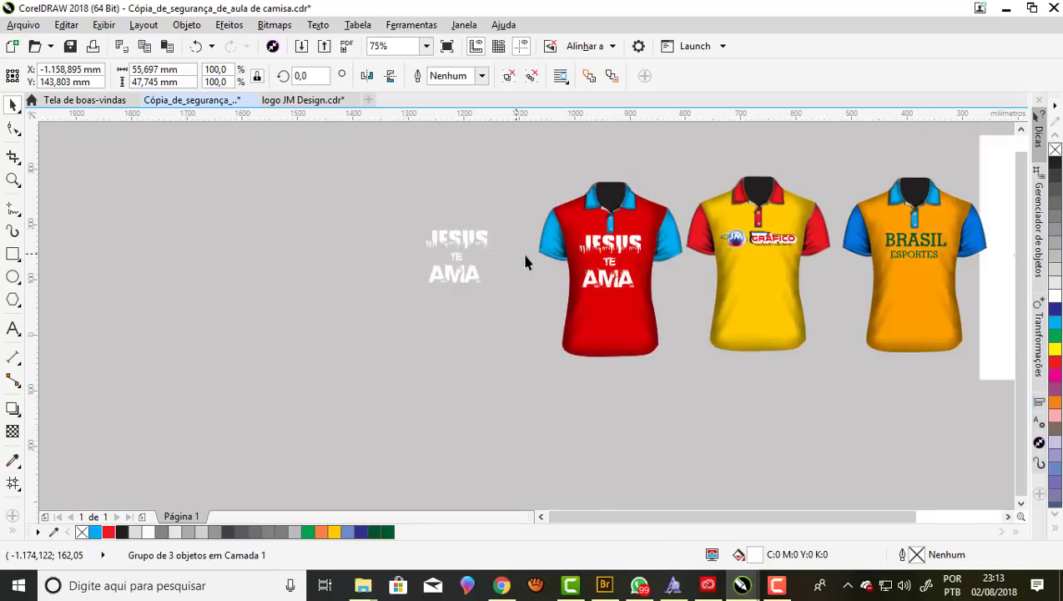
{"action": "scroll", "coordinate": [499, 253], "scroll_direction": "down", "scroll_amount": 4}
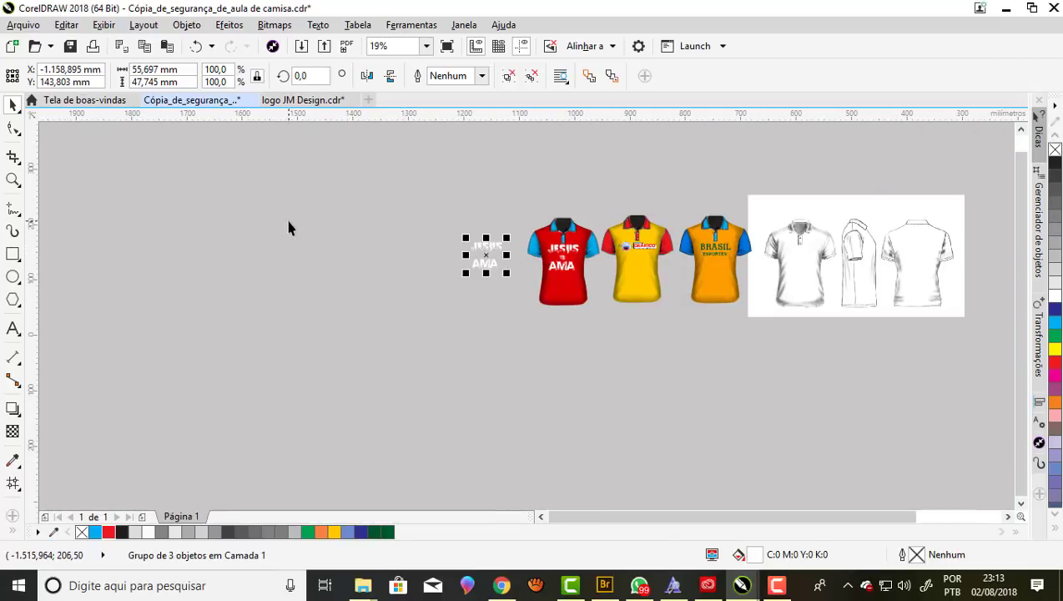
{"action": "scroll", "coordinate": [289, 228], "scroll_direction": "down", "scroll_amount": 2}
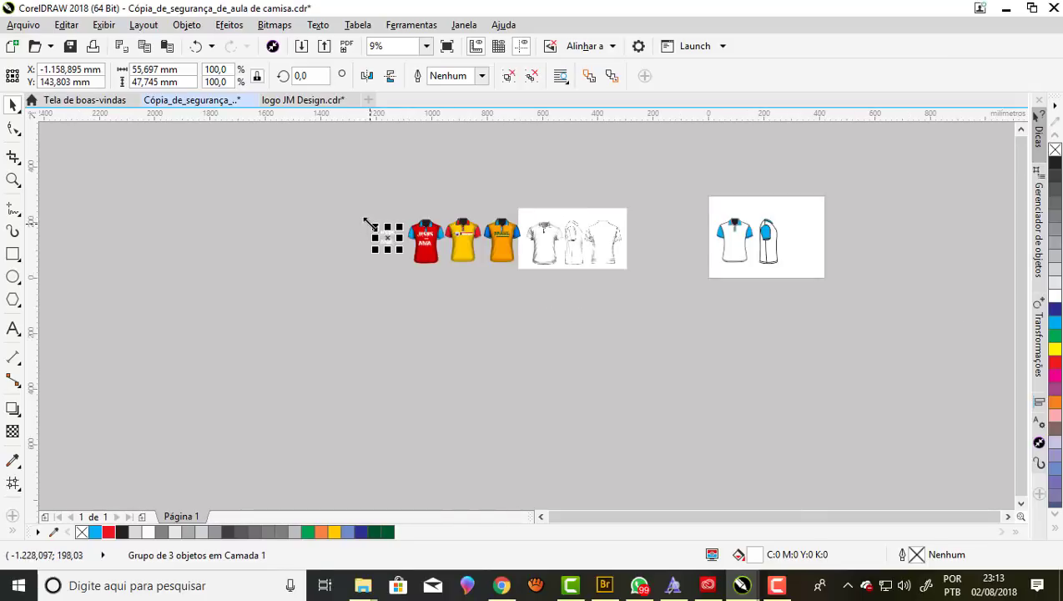
{"action": "scroll", "coordinate": [359, 227], "scroll_direction": "up", "scroll_amount": 2}
{"action": "scroll", "coordinate": [349, 232], "scroll_direction": "up", "scroll_amount": 1}
{"action": "scroll", "coordinate": [349, 232], "scroll_direction": "up", "scroll_amount": 4}
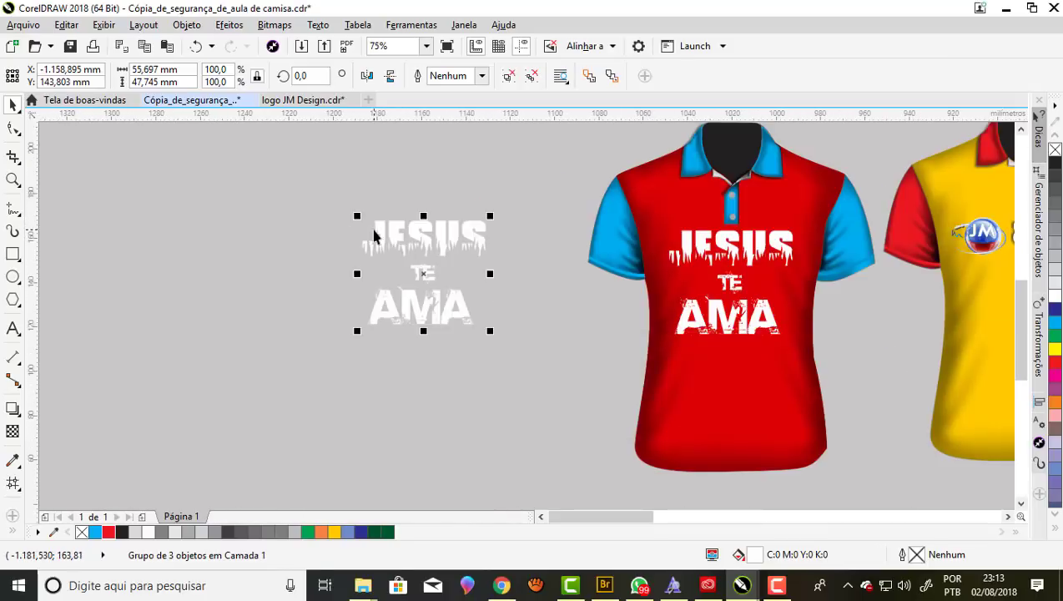
{"action": "right_click", "coordinate": [415, 232]}
{"action": "left_click", "coordinate": [461, 331]}
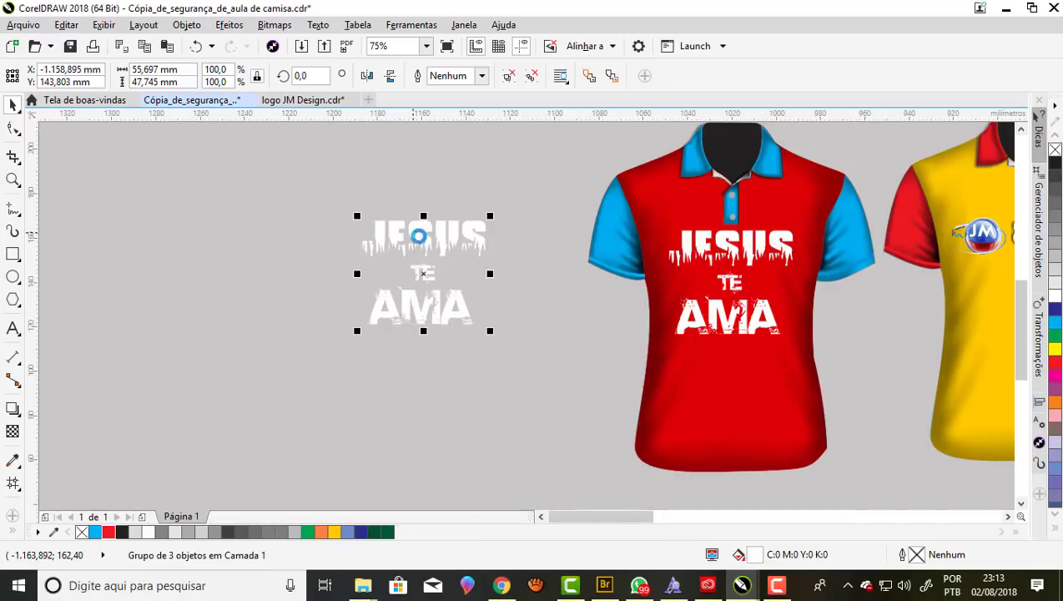
{"action": "left_click", "coordinate": [369, 100]}
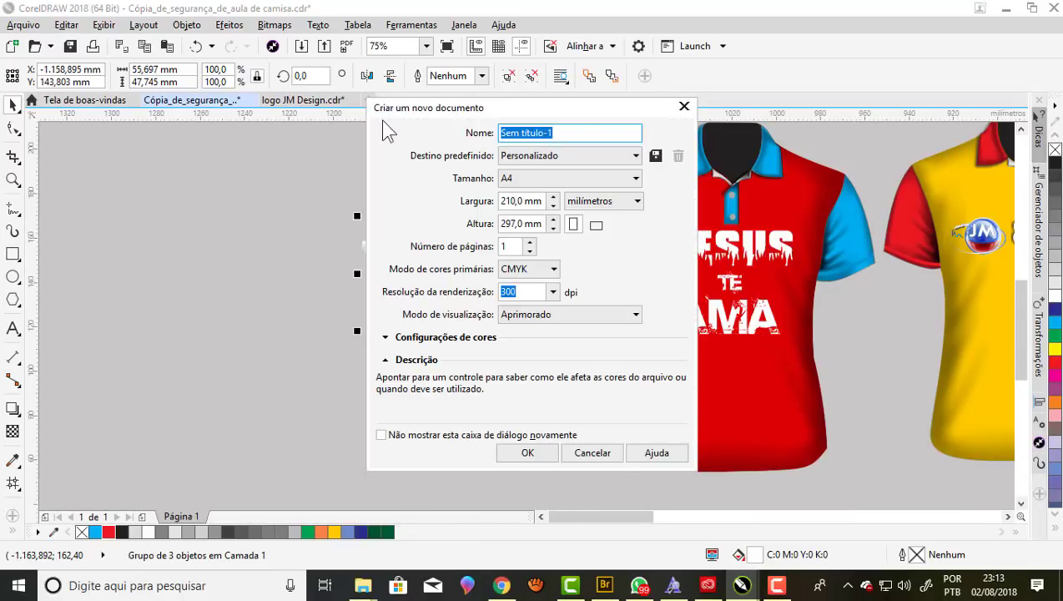
Create a blank A4 document and paste the JESUS TE AMA slogan onto the page.
{"action": "left_click", "coordinate": [527, 452]}
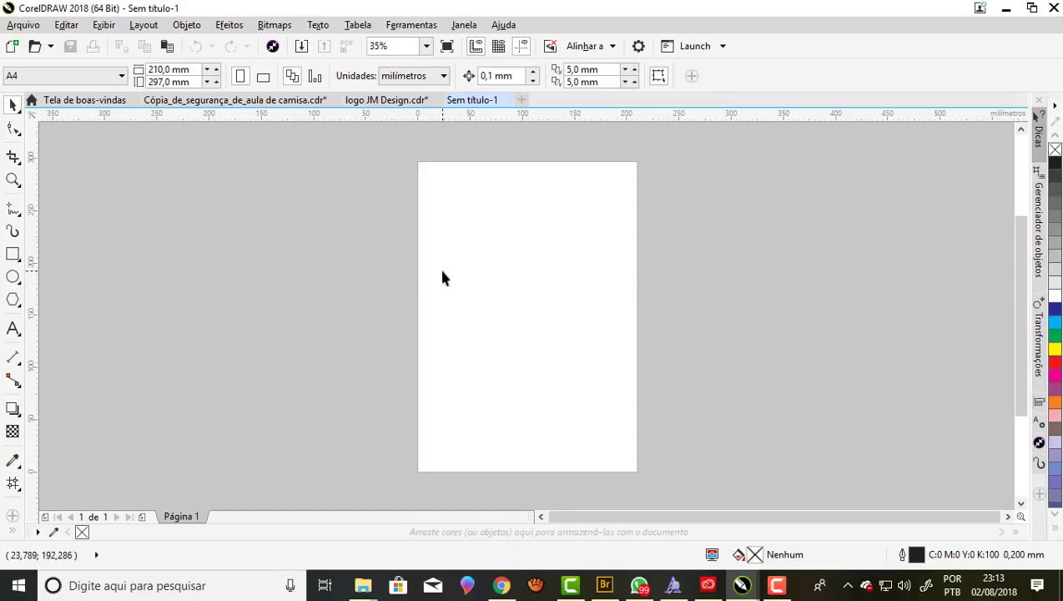
{"action": "key", "text": "ctrl+v"}
{"action": "scroll", "coordinate": [527, 265], "scroll_direction": "down", "scroll_amount": 3}
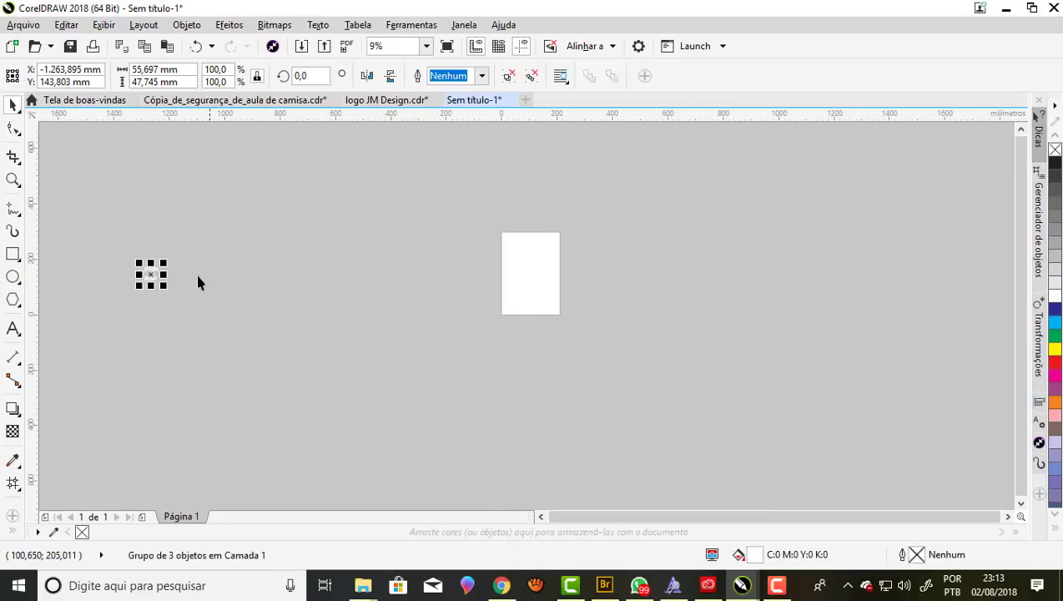
{"action": "left_click_drag", "start_coordinate": [151, 274], "coordinate": [527, 269]}
Enlarge the slogan to about 187.68 × 160.883 mm in the upper middle of the page.
{"action": "scroll", "coordinate": [524, 262], "scroll_direction": "up", "scroll_amount": 2}
{"action": "scroll", "coordinate": [524, 261], "scroll_direction": "up", "scroll_amount": 1}
{"action": "scroll", "coordinate": [524, 261], "scroll_direction": "up", "scroll_amount": 2}
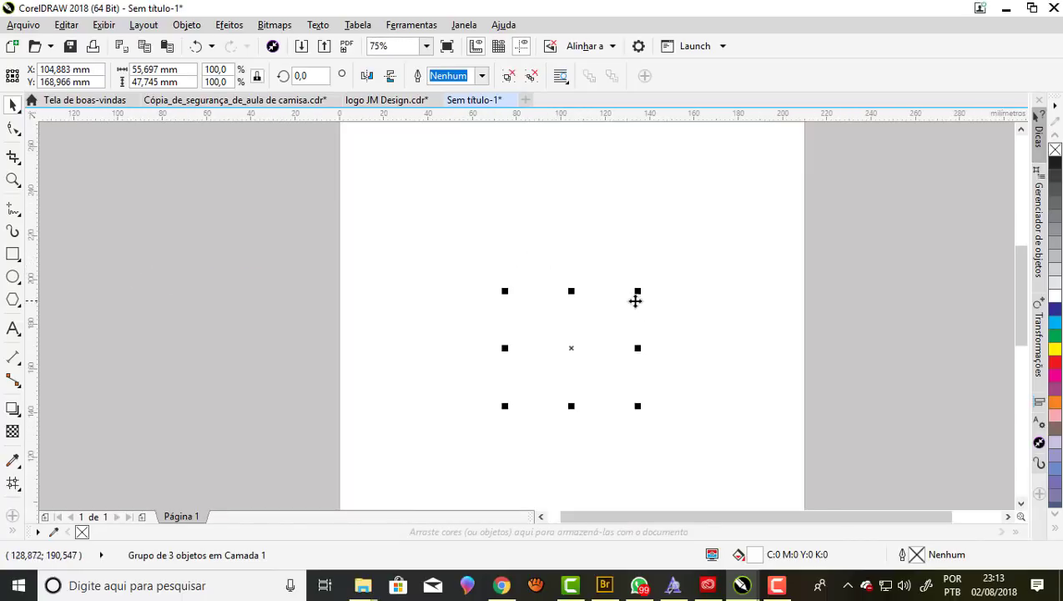
{"action": "scroll", "coordinate": [549, 281], "scroll_direction": "down", "scroll_amount": 2}
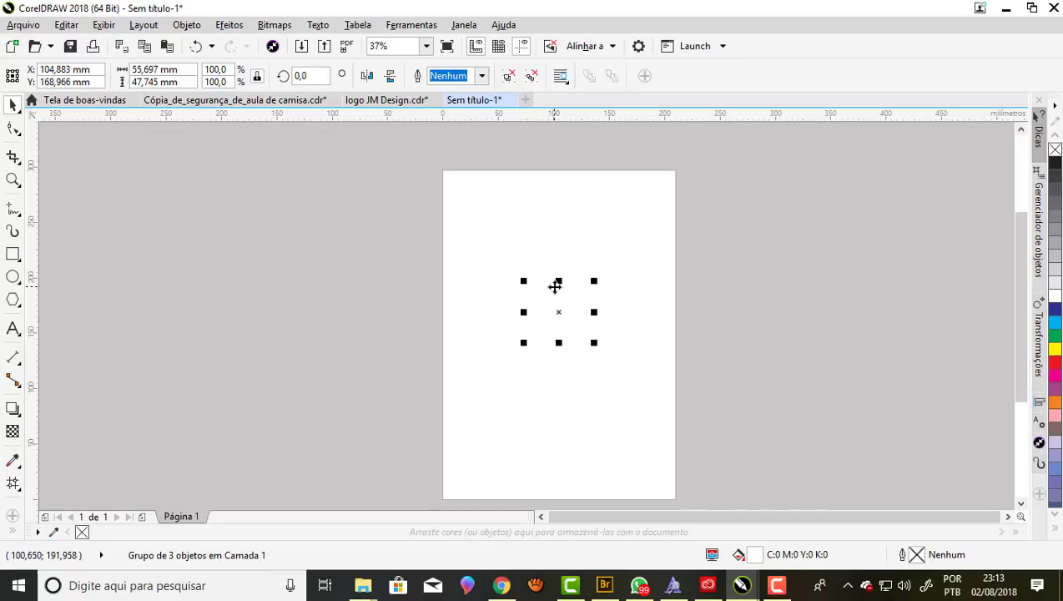
{"action": "left_click_drag", "start_coordinate": [594, 280], "coordinate": [666, 214]}
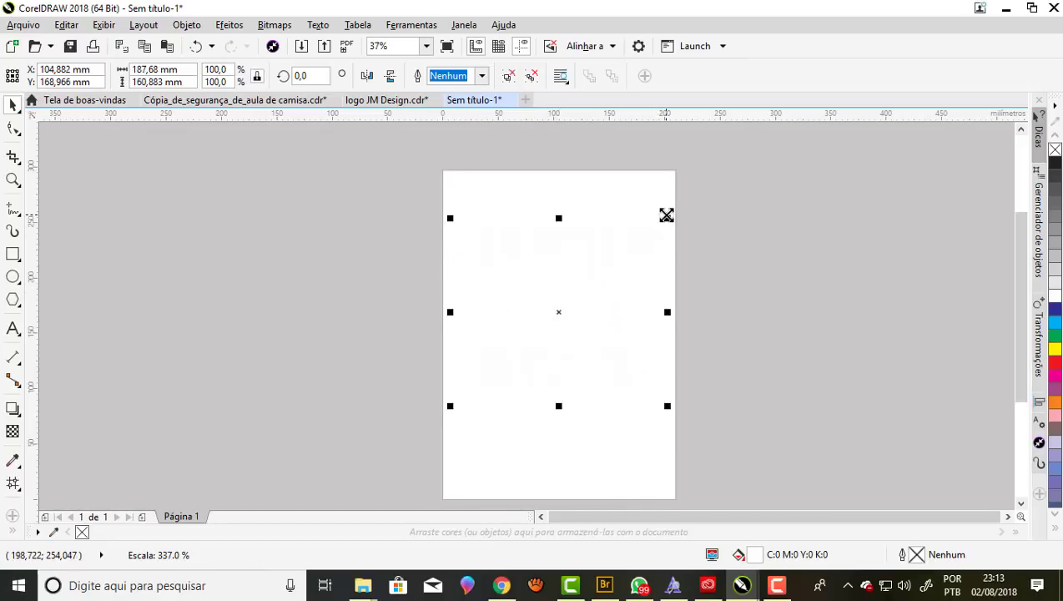
Add a page-sized rectangle and fill it with red.
{"action": "double_click", "coordinate": [13, 254]}
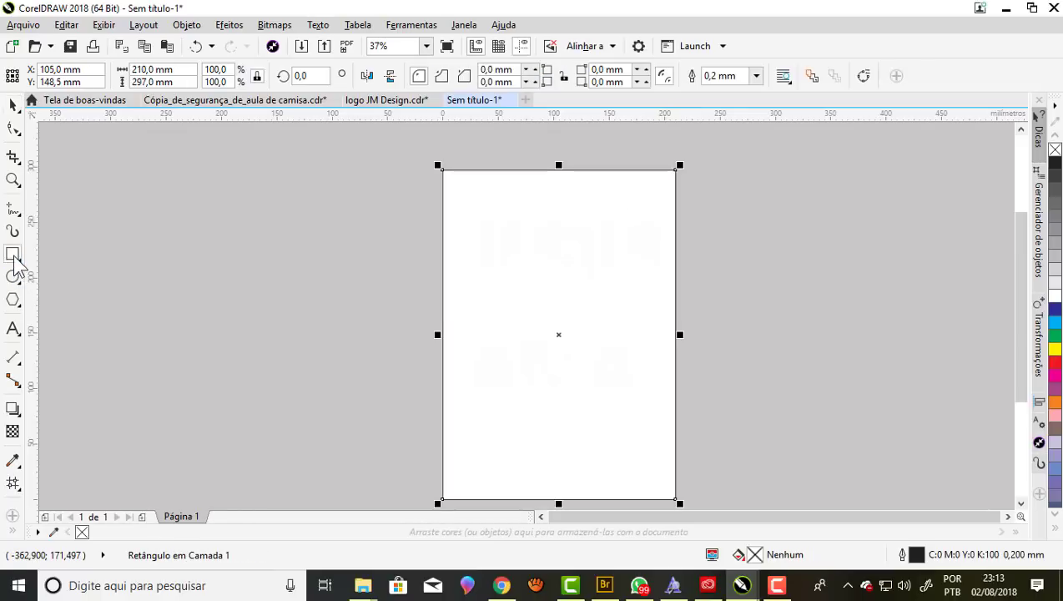
{"action": "left_click", "coordinate": [1054, 256]}
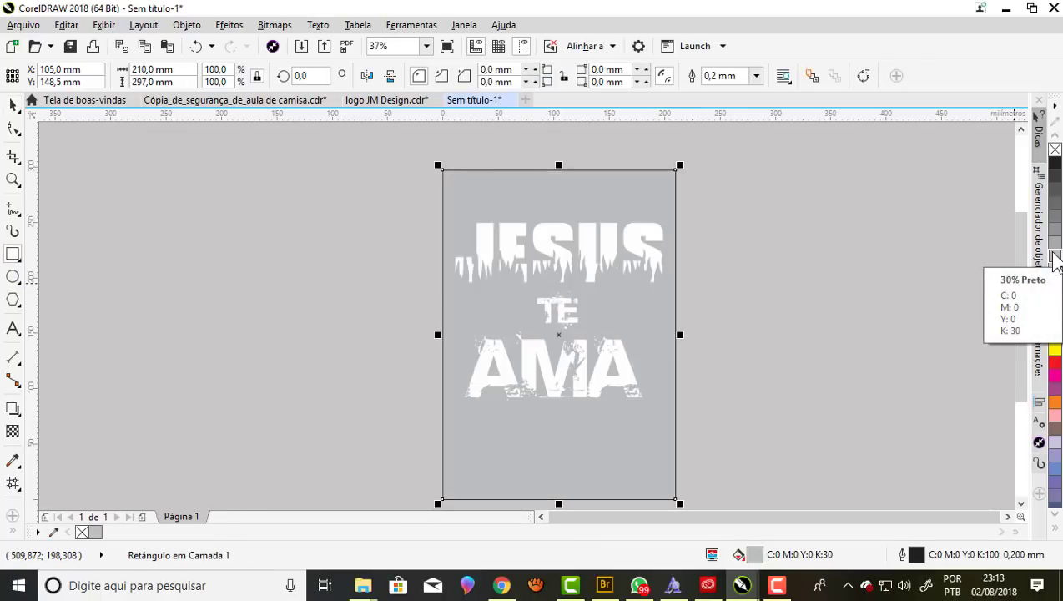
{"action": "left_click", "coordinate": [1055, 216]}
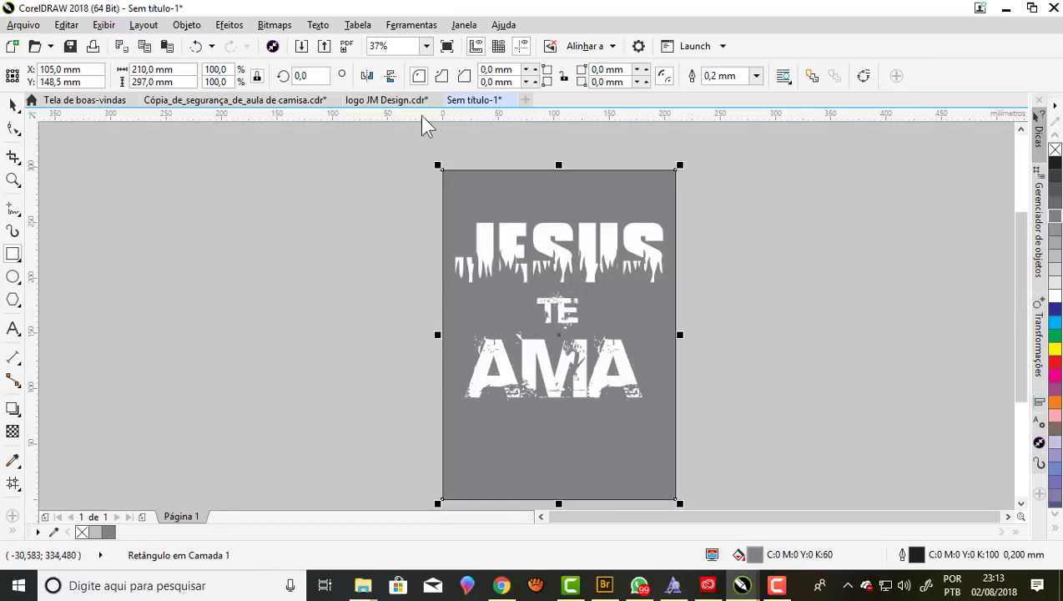
{"action": "left_click", "coordinate": [387, 100]}
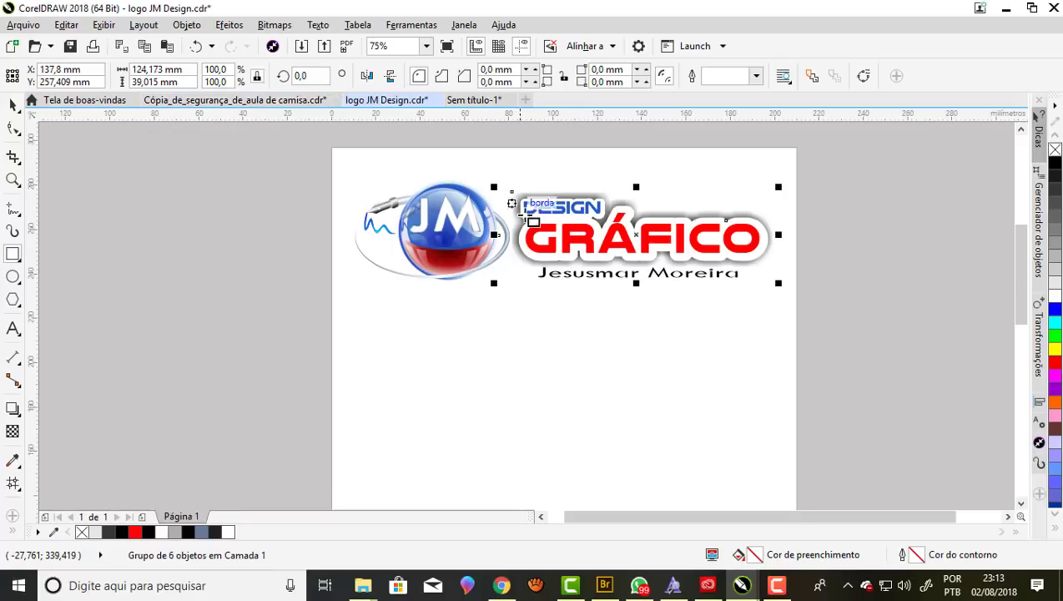
{"action": "left_click", "coordinate": [473, 100]}
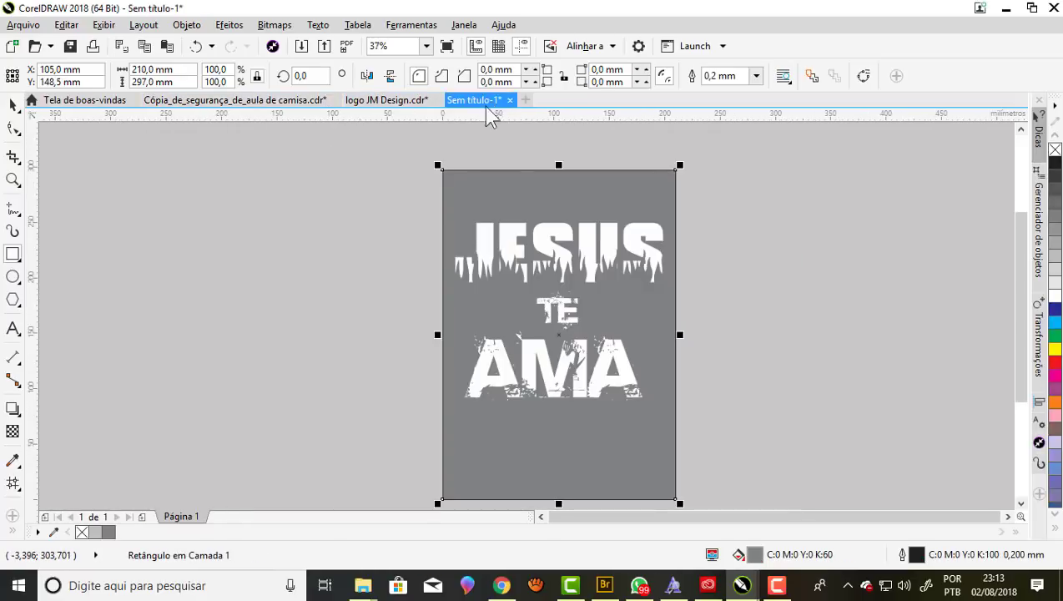
{"action": "left_click", "coordinate": [1055, 362]}
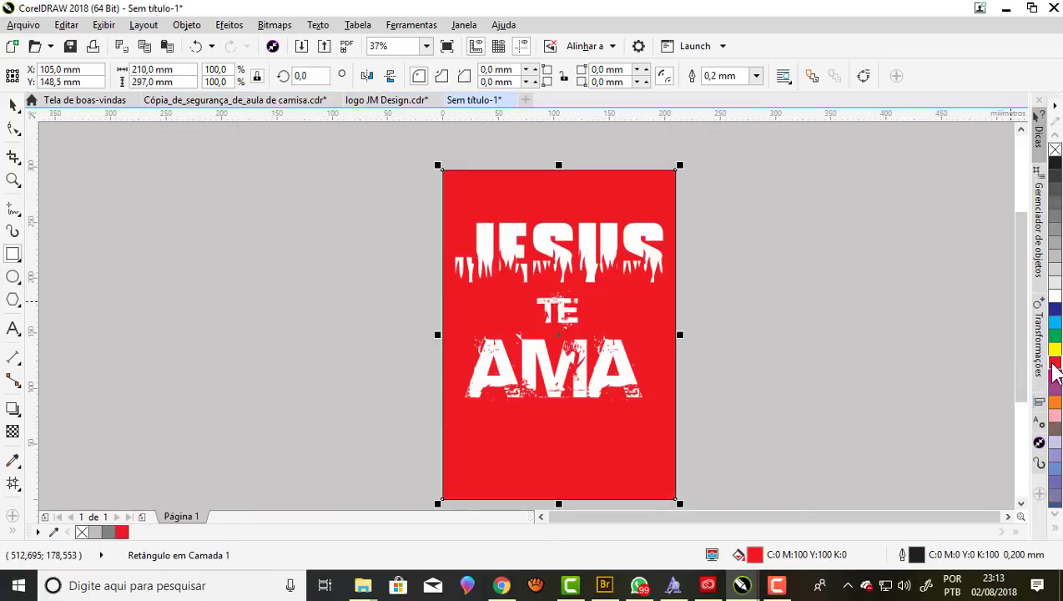
Shift the white JESUS TE AMA art slightly lower on the red page.
{"action": "left_click", "coordinate": [13, 105]}
{"action": "left_click", "coordinate": [262, 201]}
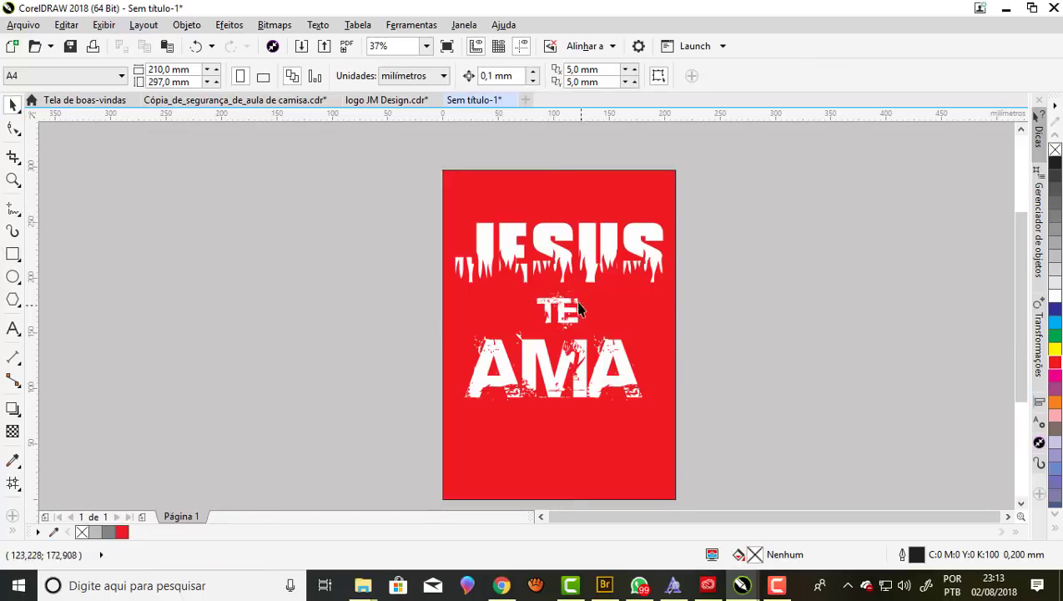
{"action": "left_click_drag", "start_coordinate": [552, 241], "coordinate": [550, 258]}
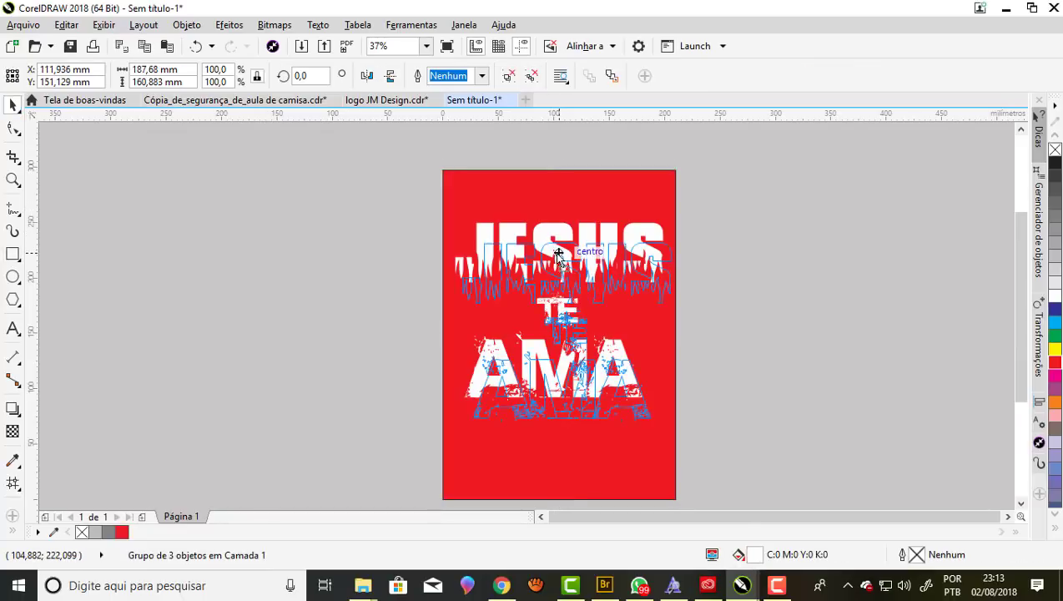
Centre the JESUS TE AMA art group on the page using P.
{"action": "left_click", "coordinate": [729, 235]}
{"action": "scroll", "coordinate": [511, 265], "scroll_direction": "up", "scroll_amount": 2}
{"action": "scroll", "coordinate": [507, 261], "scroll_direction": "down", "scroll_amount": 2}
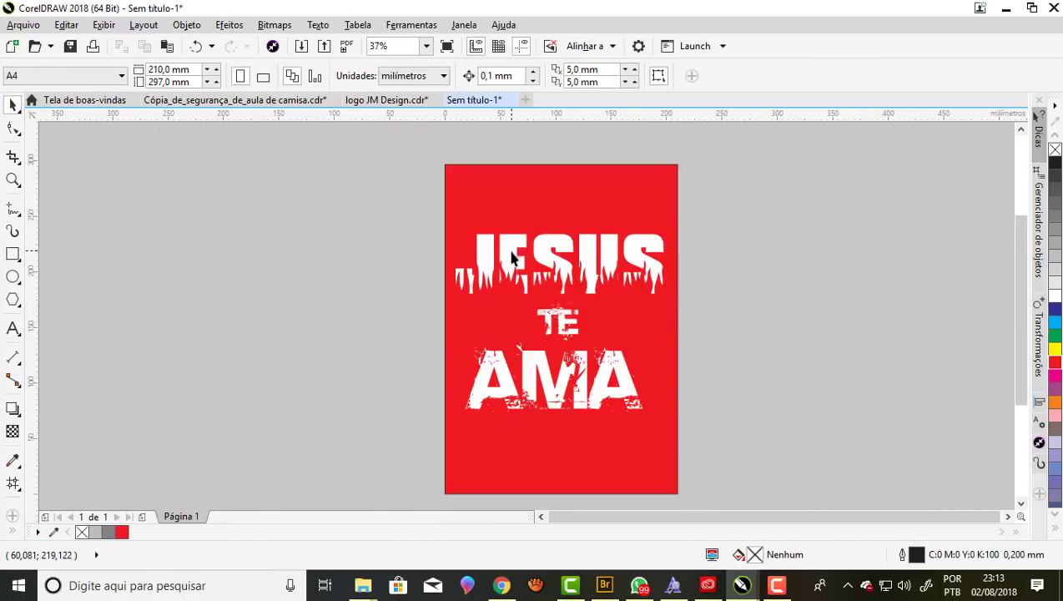
{"action": "left_click_drag", "start_coordinate": [506, 260], "coordinate": [772, 260]}
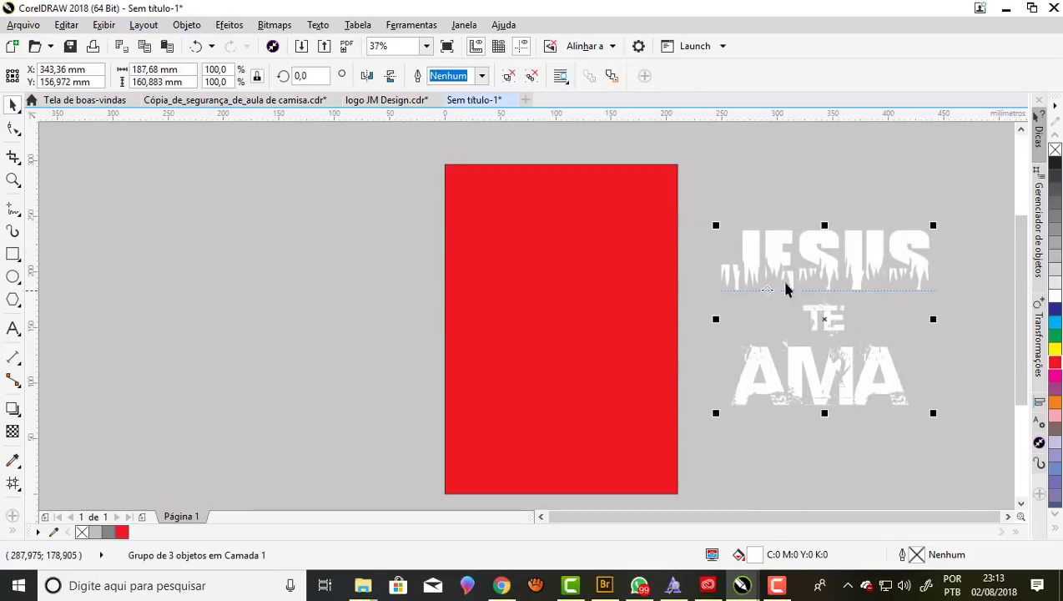
{"action": "key", "text": "p"}
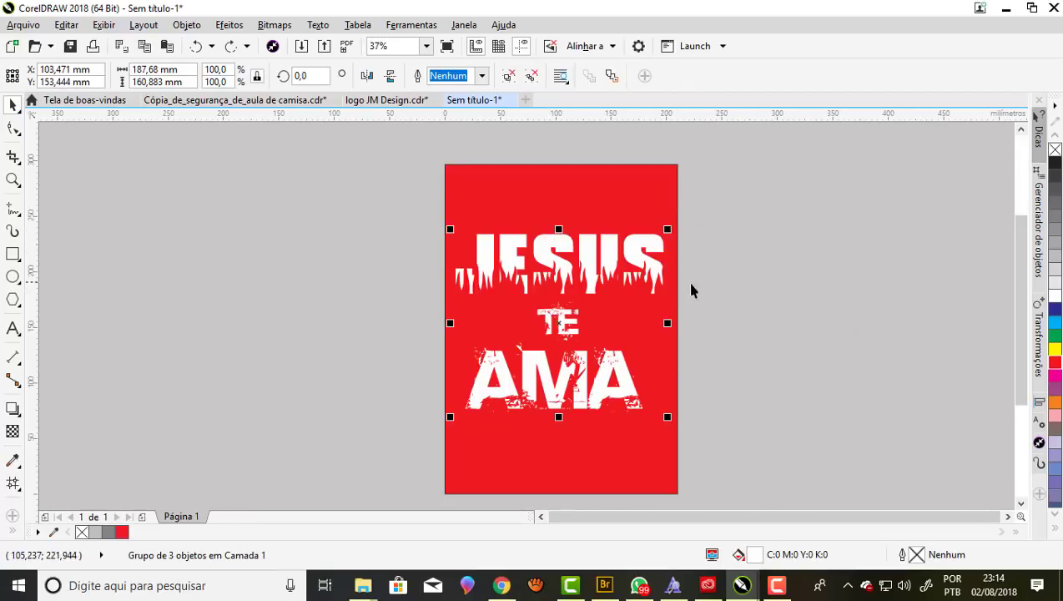
{"action": "left_click", "coordinate": [753, 307]}
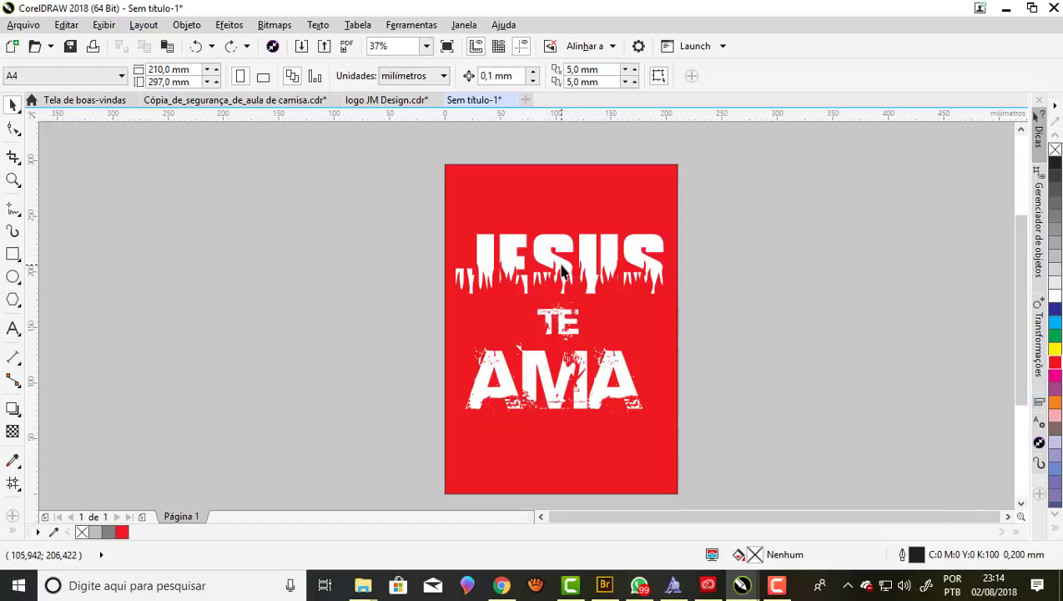
{"action": "scroll", "coordinate": [551, 280], "scroll_direction": "up", "scroll_amount": 2}
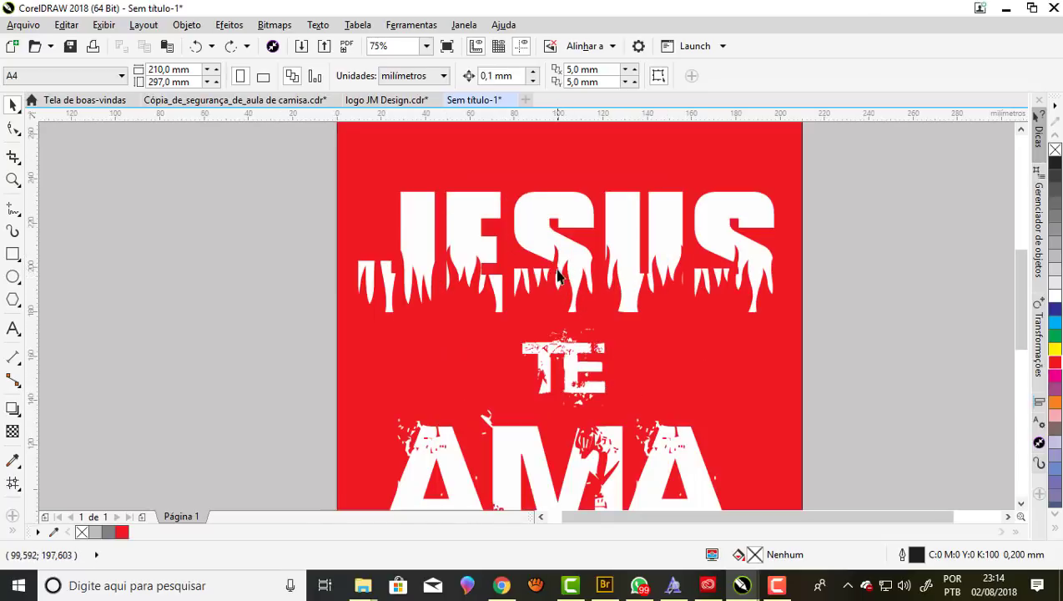
{"action": "left_click", "coordinate": [552, 255]}
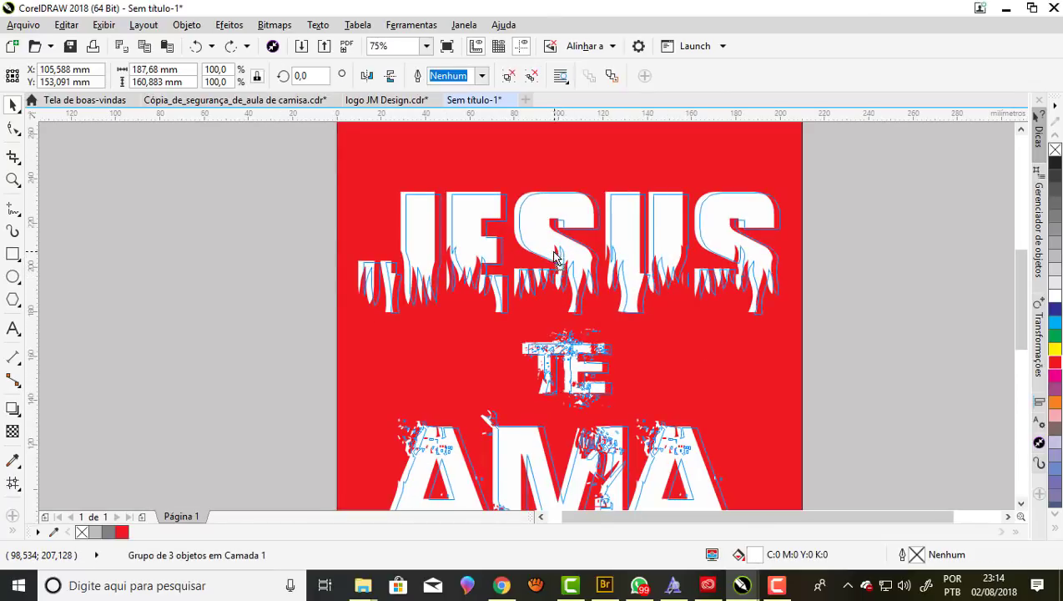
{"action": "left_click_drag", "start_coordinate": [552, 255], "coordinate": [553, 254]}
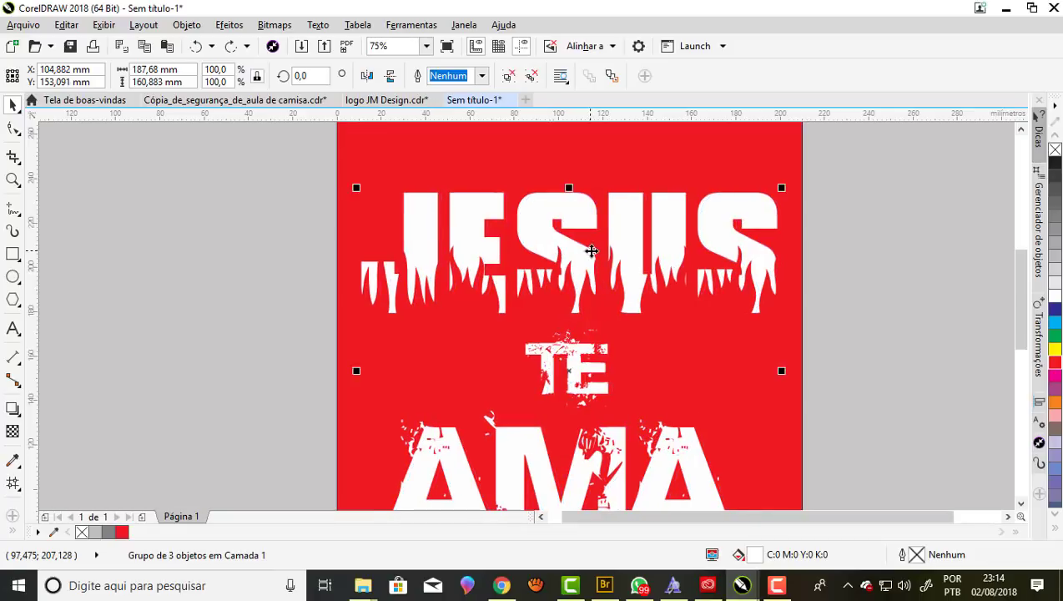
{"action": "scroll", "coordinate": [590, 249], "scroll_direction": "down", "scroll_amount": 2}
{"action": "left_click", "coordinate": [390, 280]}
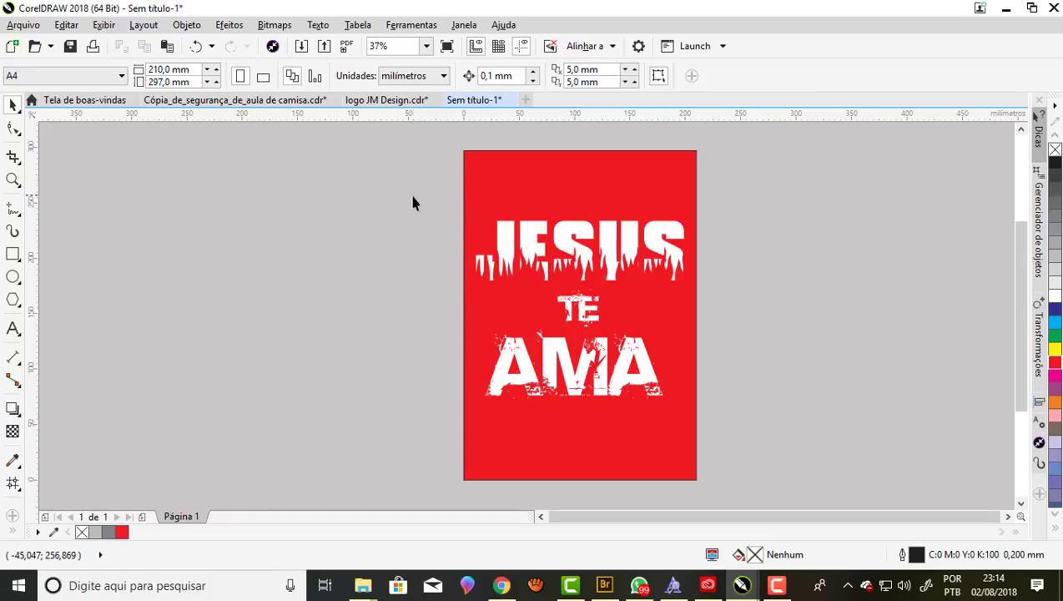
Convert the JESUS TE AMA art to curves, then switch to the logo JM Design.cdr document.
{"action": "left_click", "coordinate": [566, 238]}
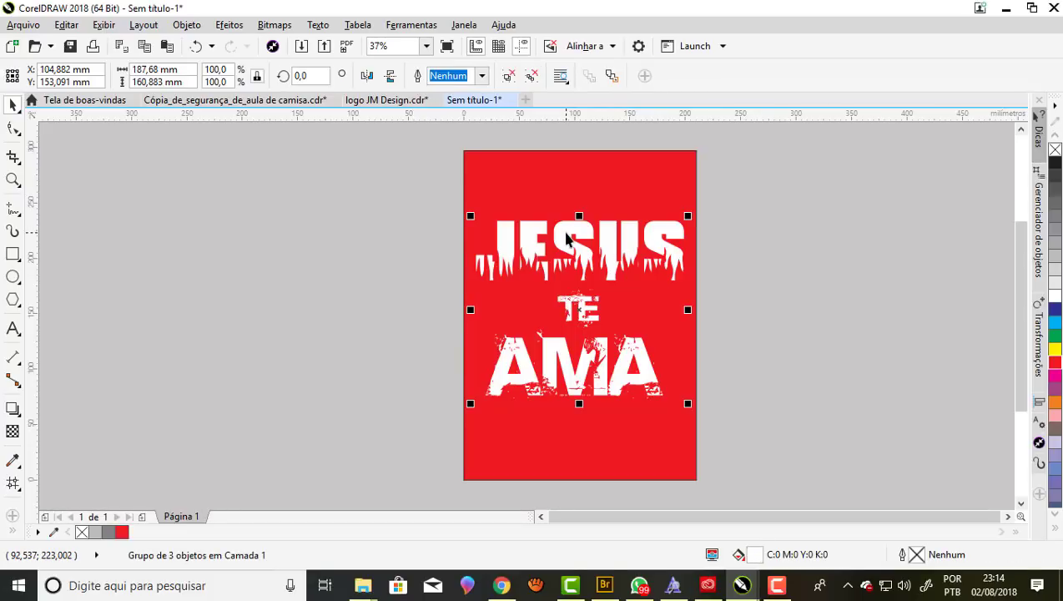
{"action": "right_click", "coordinate": [566, 239]}
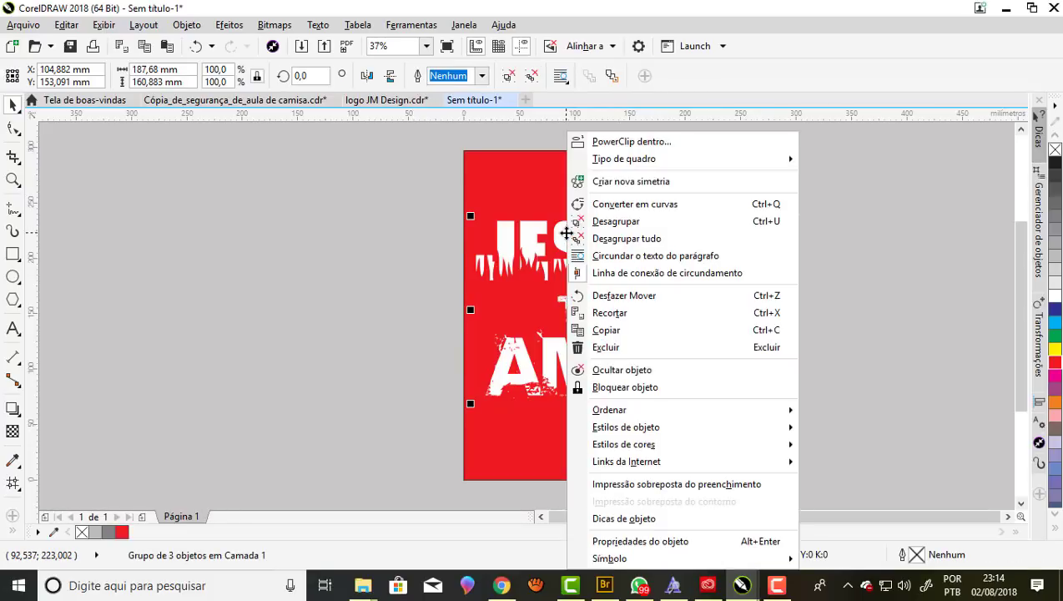
{"action": "left_click", "coordinate": [642, 205]}
{"action": "left_click", "coordinate": [748, 249]}
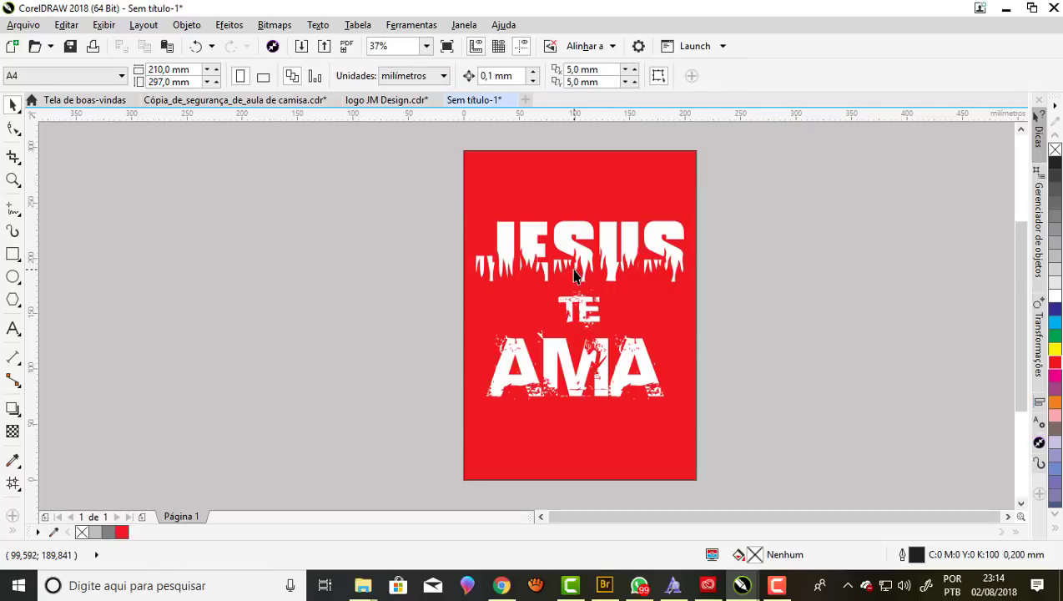
{"action": "left_click", "coordinate": [612, 242]}
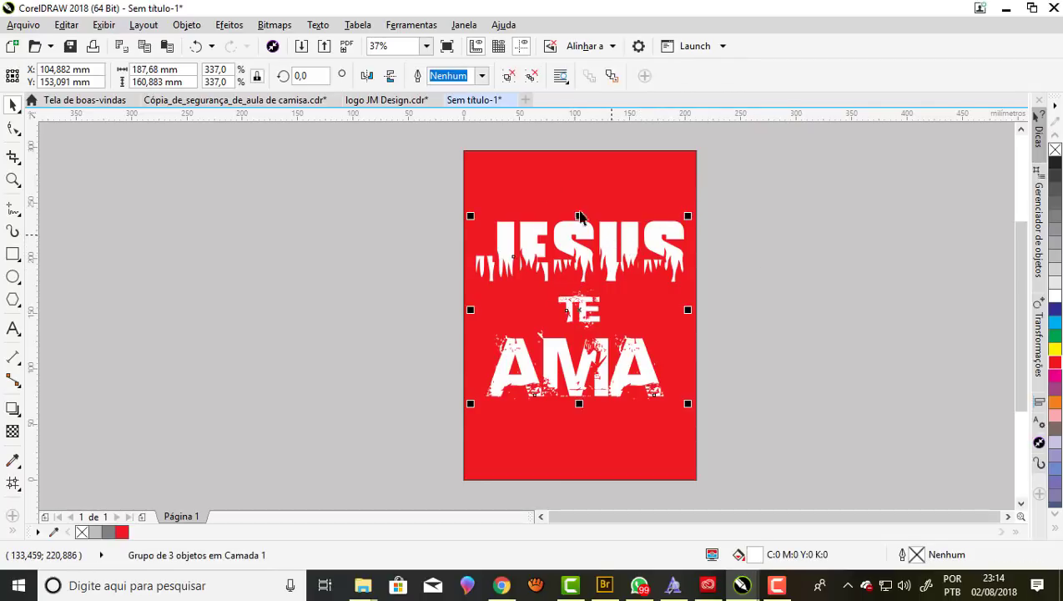
{"action": "left_click", "coordinate": [404, 101]}
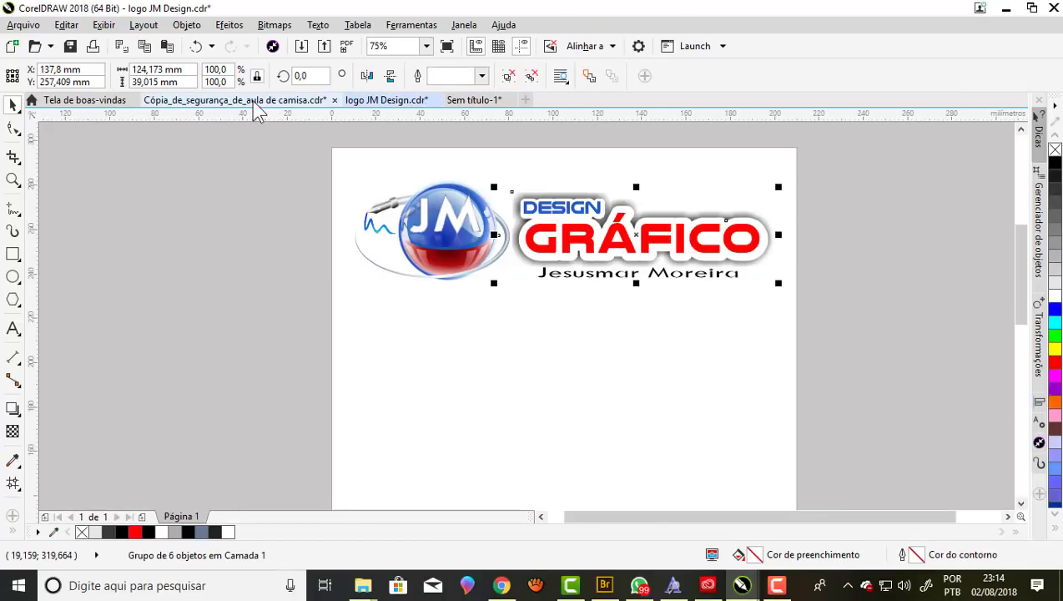
Delete the spare white JESUS TE AMA art beside the shirts in the Cópia_de_segurança document.
{"action": "left_click", "coordinate": [257, 109]}
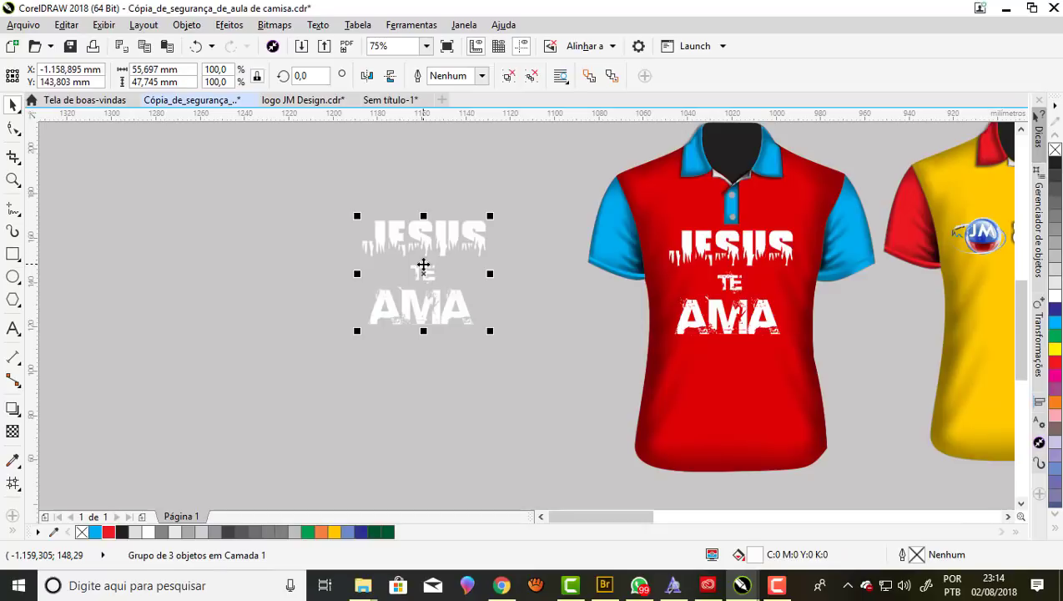
{"action": "key", "text": "Delete"}
{"action": "scroll", "coordinate": [423, 263], "scroll_direction": "down", "scroll_amount": 3}
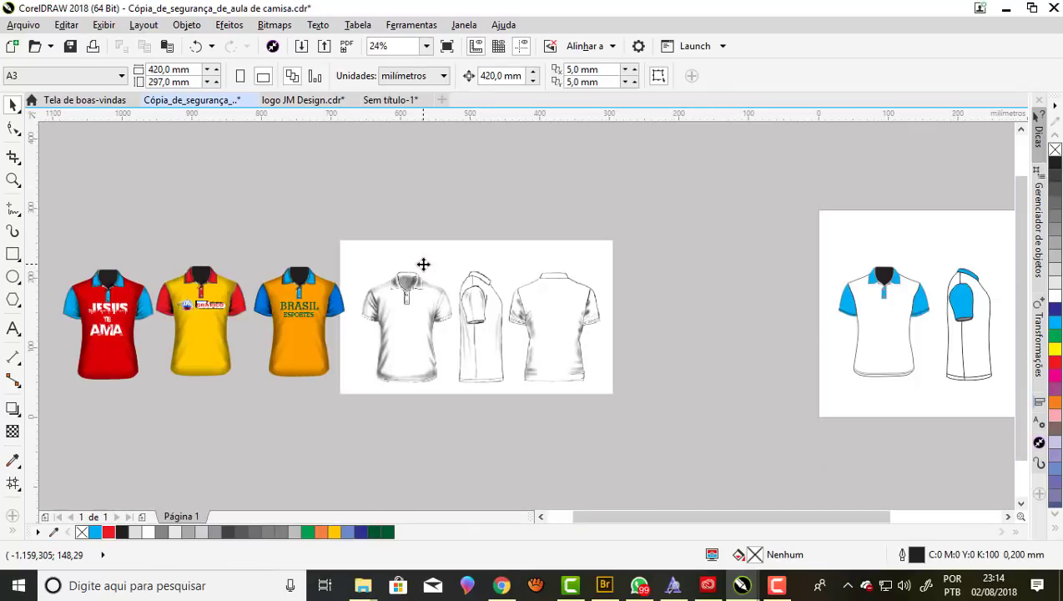
Zoom in to frame the three polo shirts and show them in Full Screen Preview.
{"action": "left_click", "coordinate": [14, 178]}
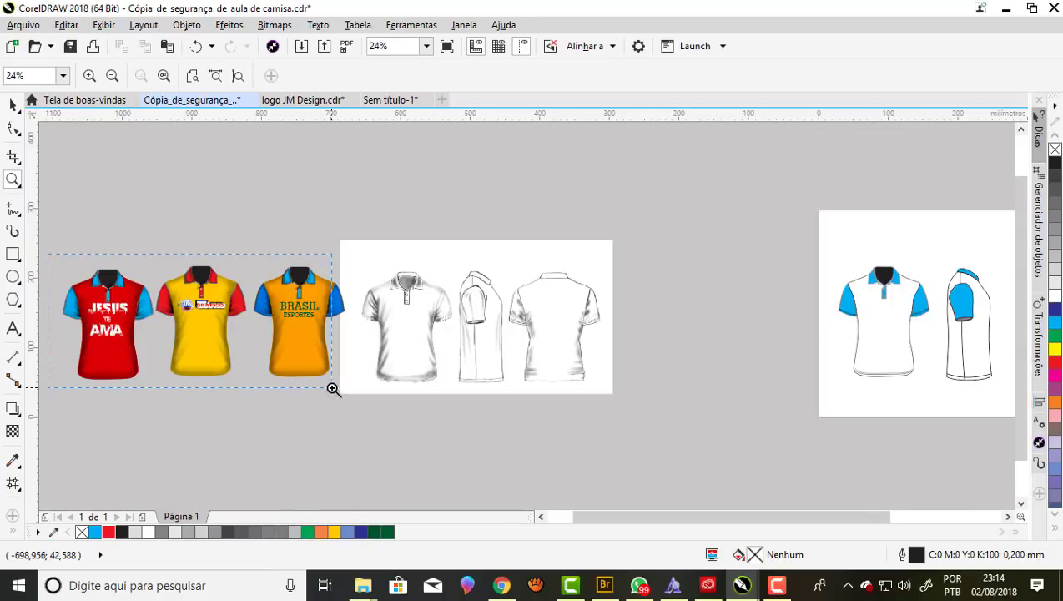
{"action": "left_click_drag", "start_coordinate": [50, 257], "coordinate": [332, 388]}
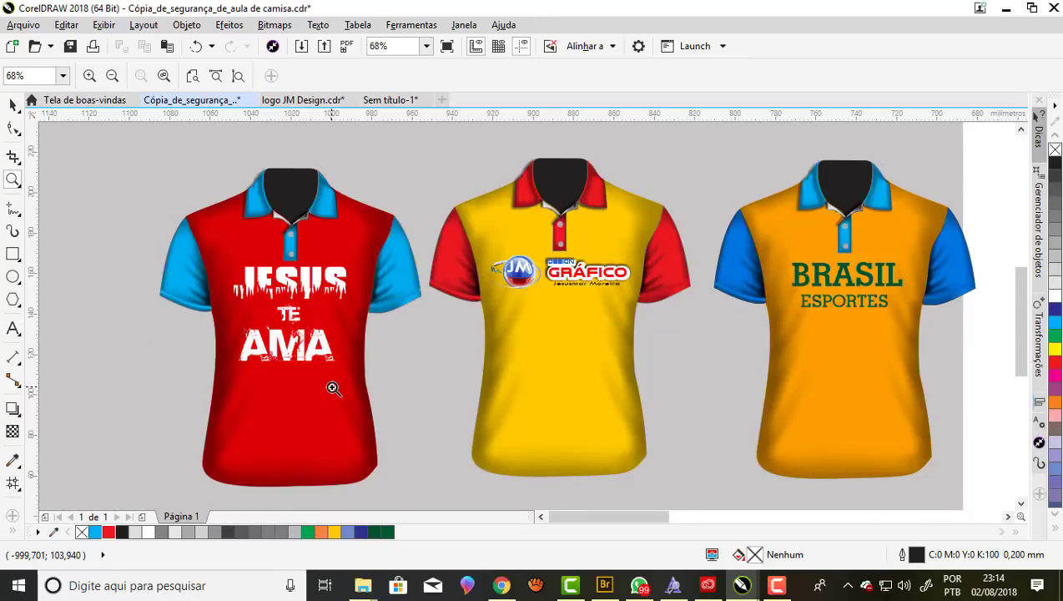
{"action": "left_click_drag", "start_coordinate": [166, 229], "coordinate": [925, 384]}
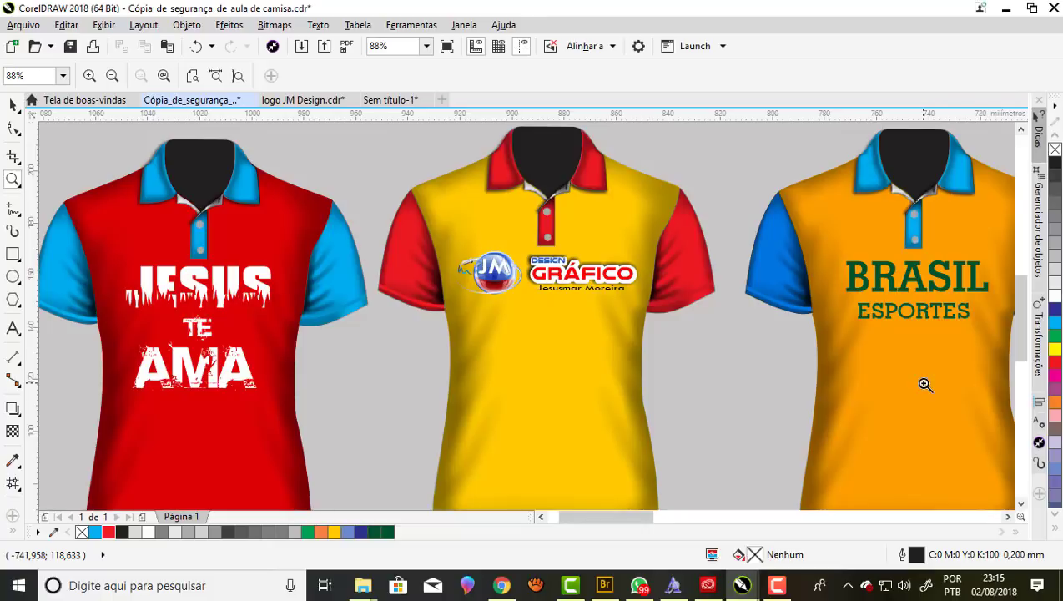
{"action": "left_click_drag", "start_coordinate": [589, 518], "coordinate": [590, 516]}
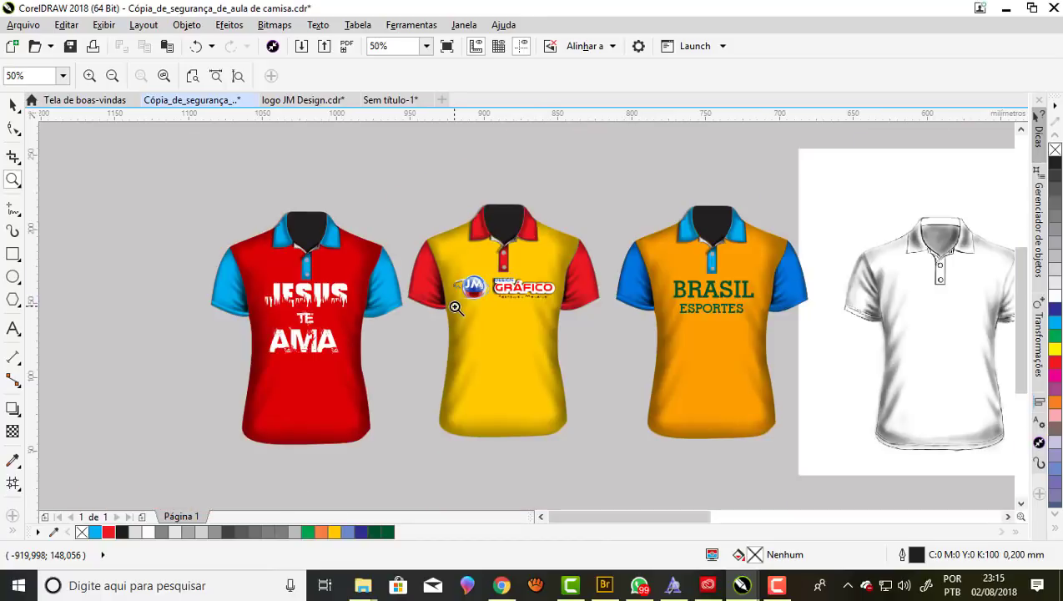
{"action": "scroll", "coordinate": [447, 306], "scroll_direction": "down", "scroll_amount": 2}
{"action": "mouse_move", "coordinate": [208, 205]}
{"action": "left_mouse_down"}
{"action": "mouse_move", "coordinate": [831, 419]}
{"action": "mouse_move", "coordinate": [823, 457]}
{"action": "left_mouse_up"}
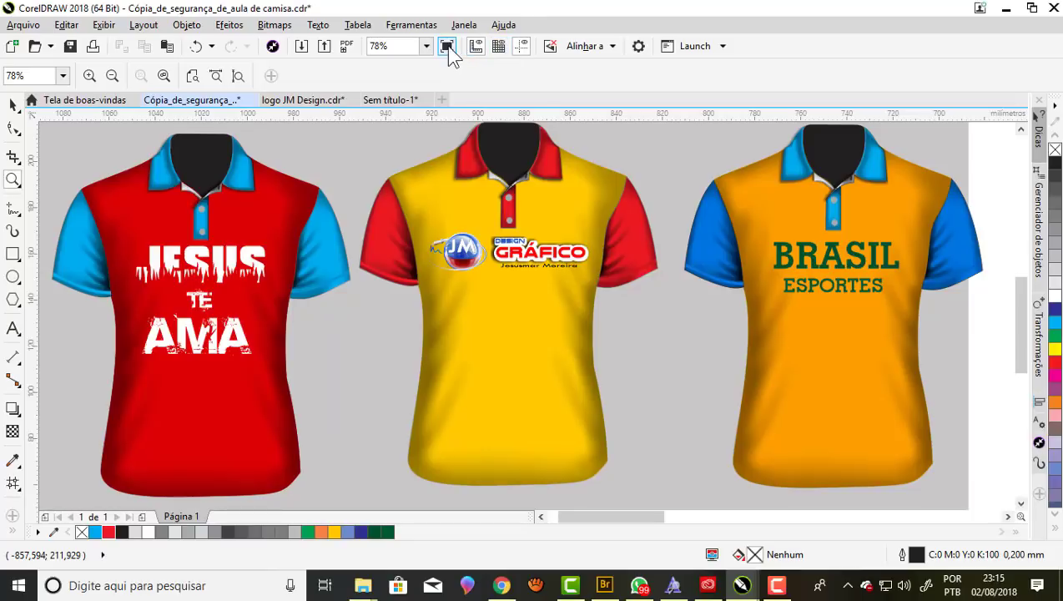
{"action": "left_click", "coordinate": [447, 46]}
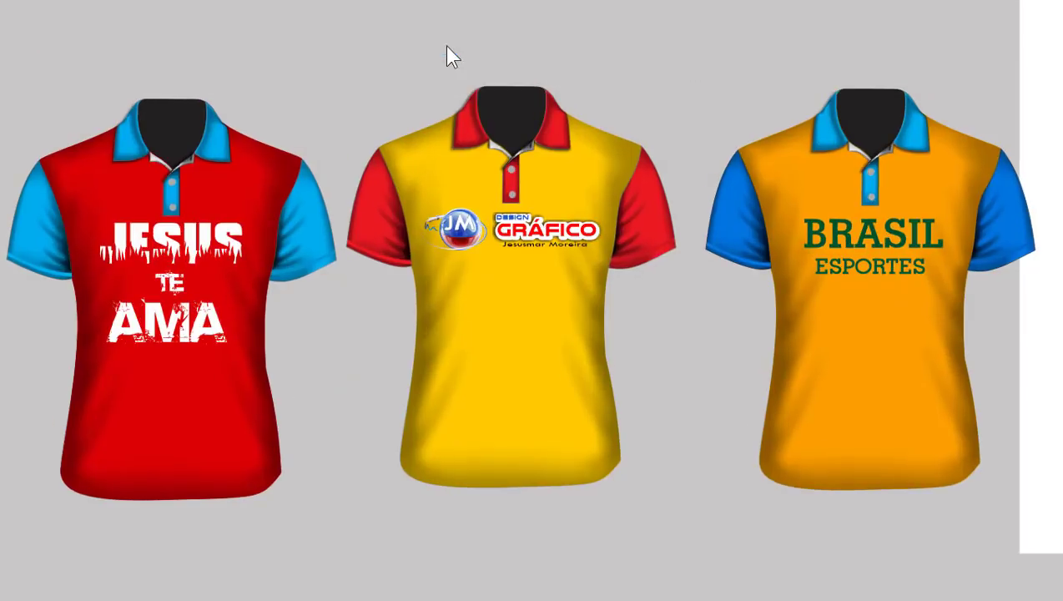